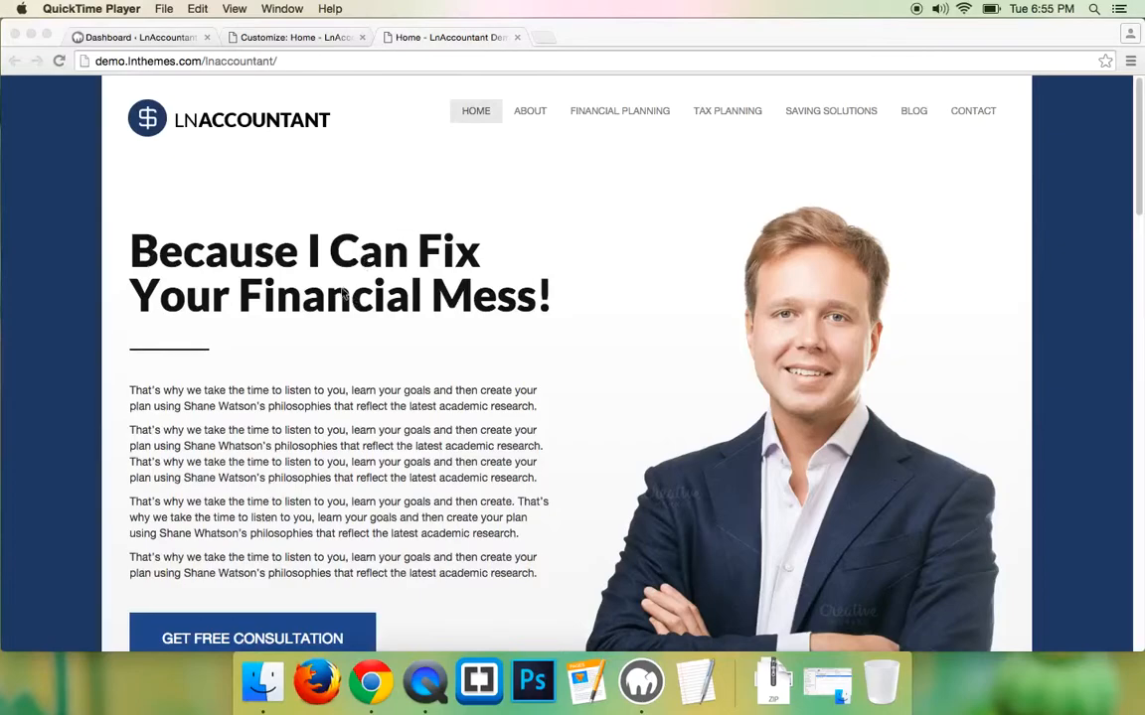
- Scroll through the LnAccountant demo home page to review its sections
{"action": "scroll", "coordinate": [366, 327], "scroll_direction": "up", "scroll_amount": 1}
{"action": "scroll", "coordinate": [427, 151], "scroll_direction": "down", "scroll_amount": 4}
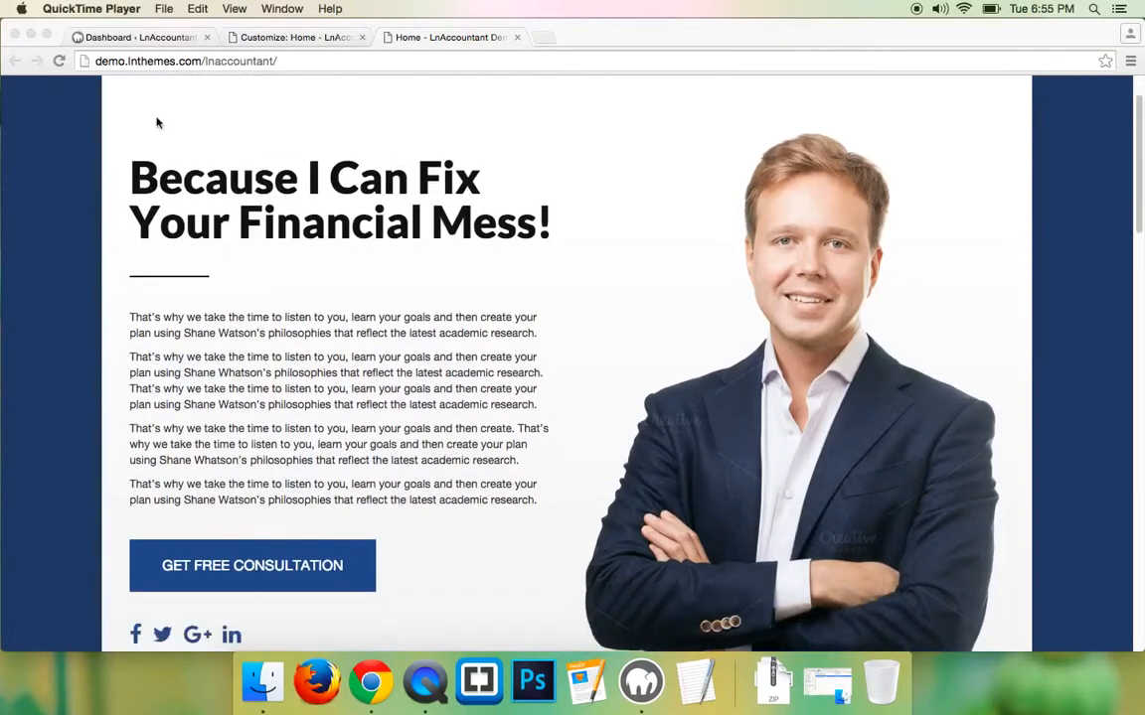
{"action": "scroll", "coordinate": [934, 361], "scroll_direction": "down", "scroll_amount": 1}
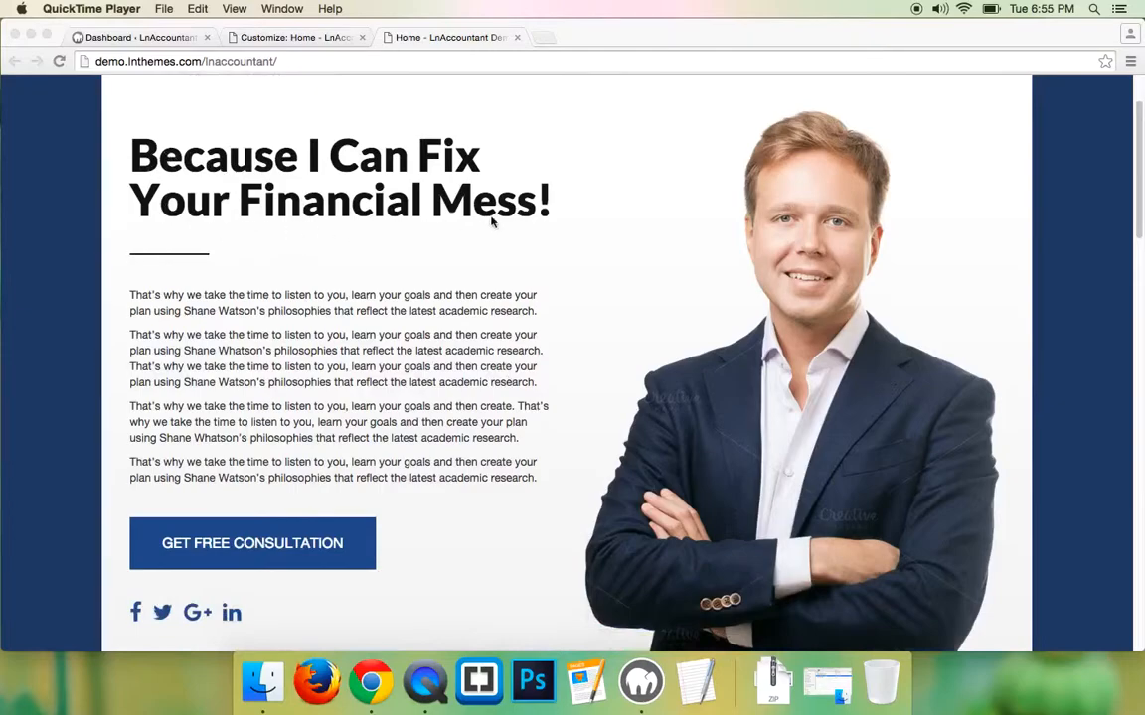
{"action": "left_click", "coordinate": [117, 194]}
{"action": "scroll", "coordinate": [424, 253], "scroll_direction": "down", "scroll_amount": 2}
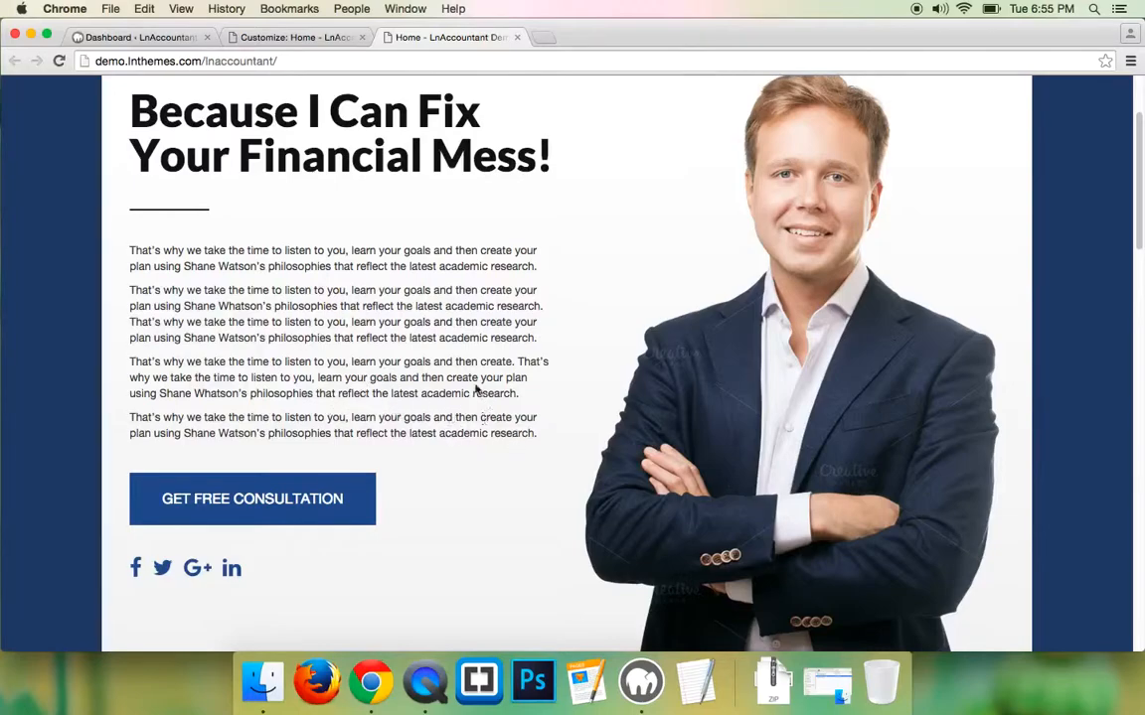
{"action": "scroll", "coordinate": [369, 344], "scroll_direction": "down", "scroll_amount": 5}
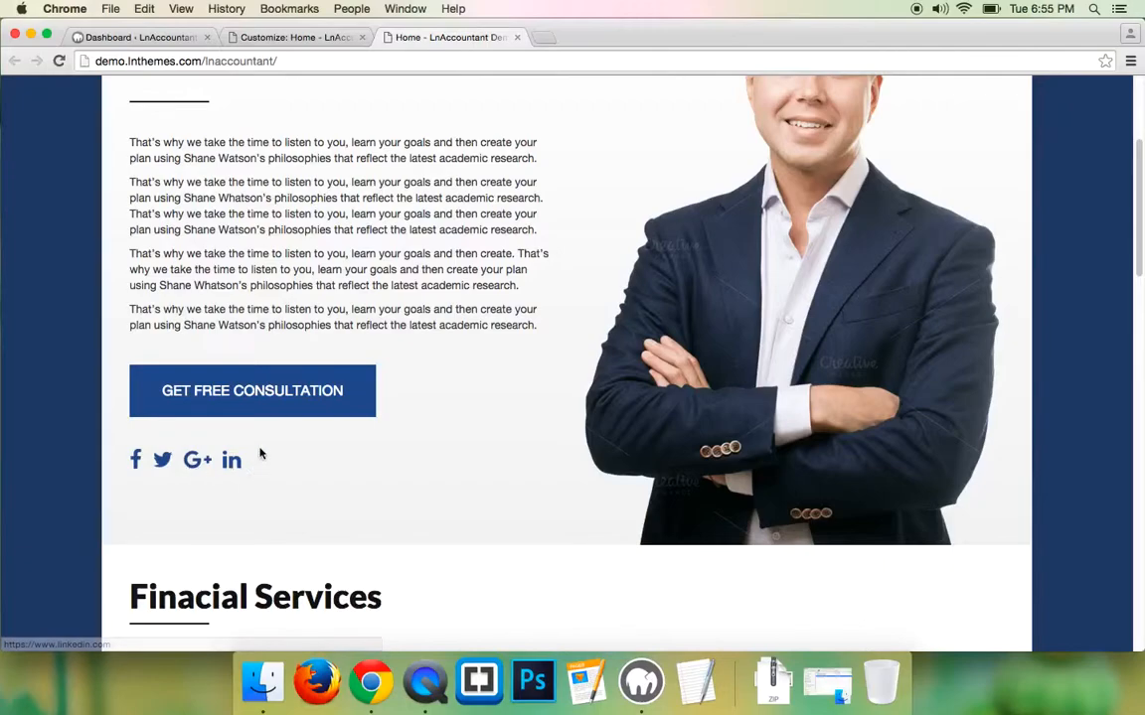
{"action": "scroll", "coordinate": [442, 447], "scroll_direction": "up", "scroll_amount": 2}
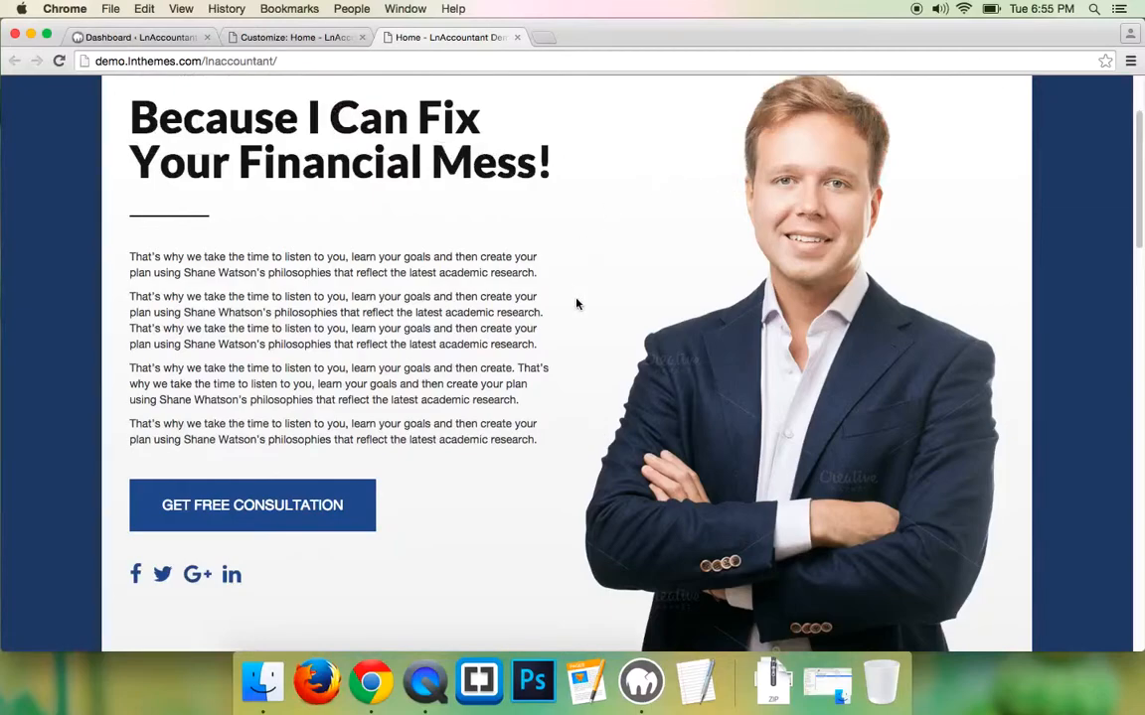
{"action": "scroll", "coordinate": [485, 319], "scroll_direction": "down", "scroll_amount": 5}
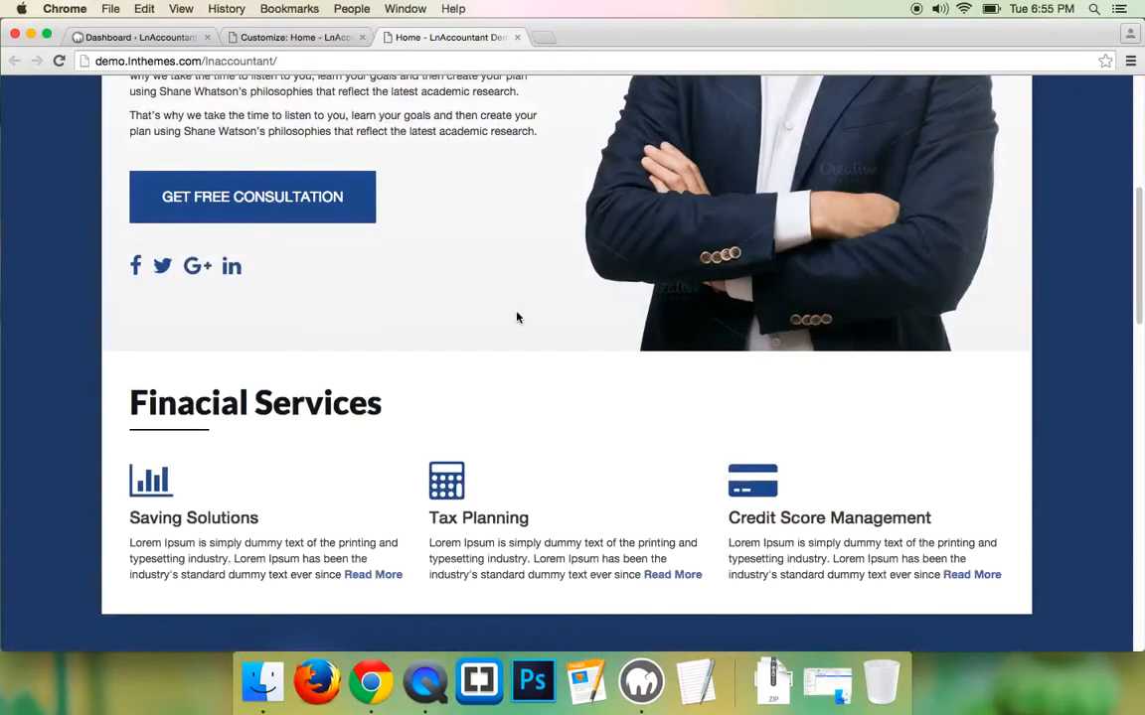
{"action": "scroll", "coordinate": [517, 317], "scroll_direction": "up", "scroll_amount": 7}
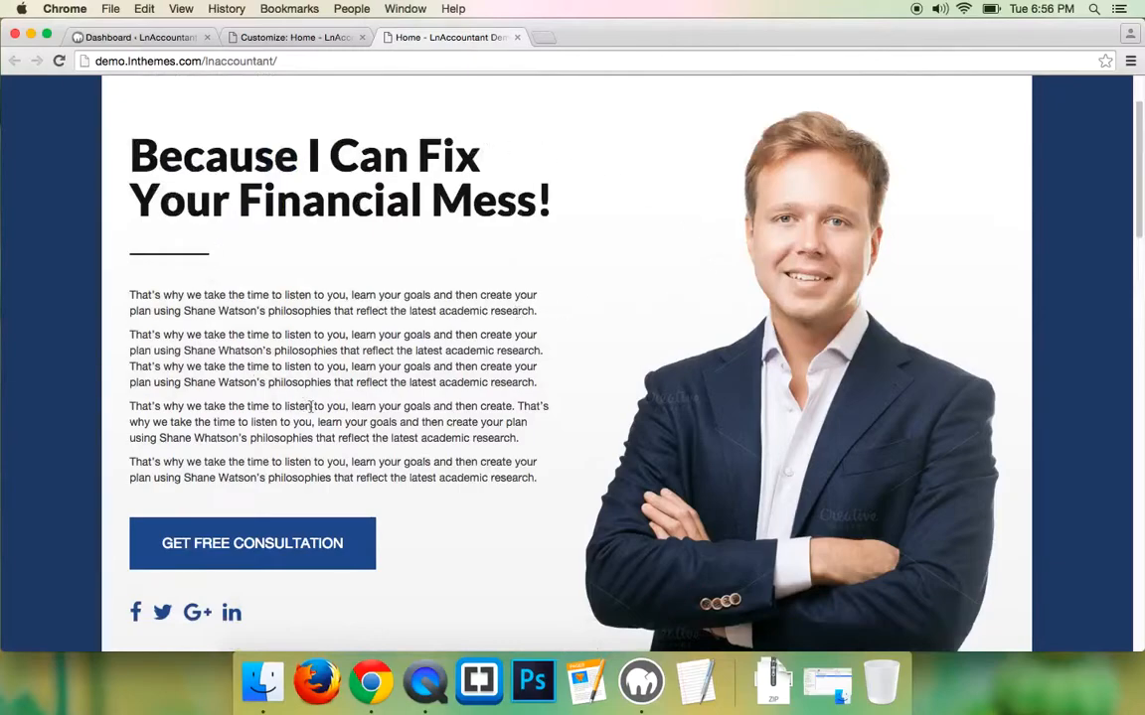
{"action": "scroll", "coordinate": [300, 388], "scroll_direction": "down", "scroll_amount": 6}
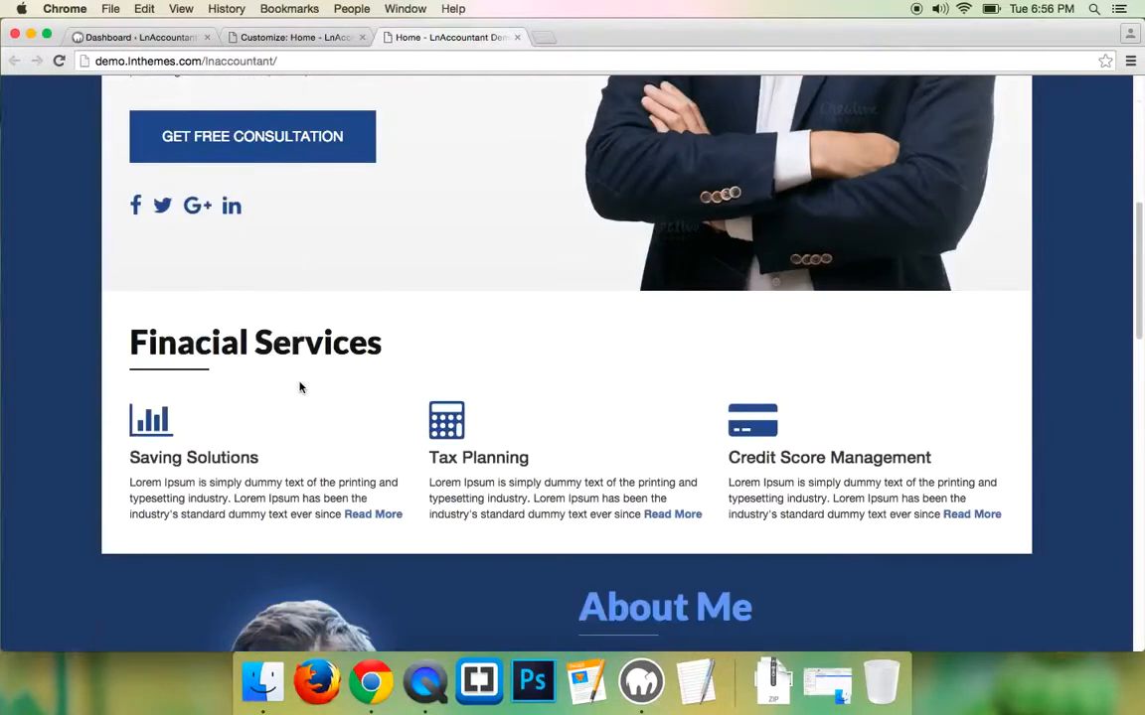
{"action": "scroll", "coordinate": [299, 387], "scroll_direction": "down", "scroll_amount": 1}
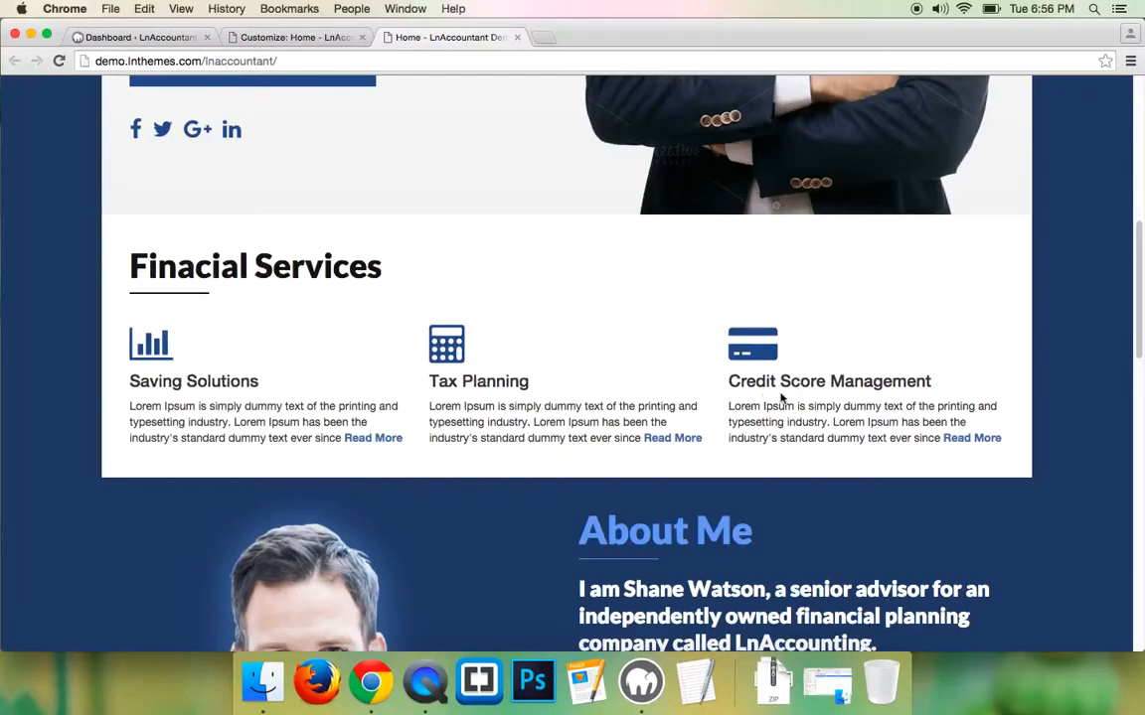
{"action": "scroll", "coordinate": [527, 397], "scroll_direction": "down", "scroll_amount": 3}
{"action": "scroll", "coordinate": [527, 383], "scroll_direction": "down", "scroll_amount": 10}
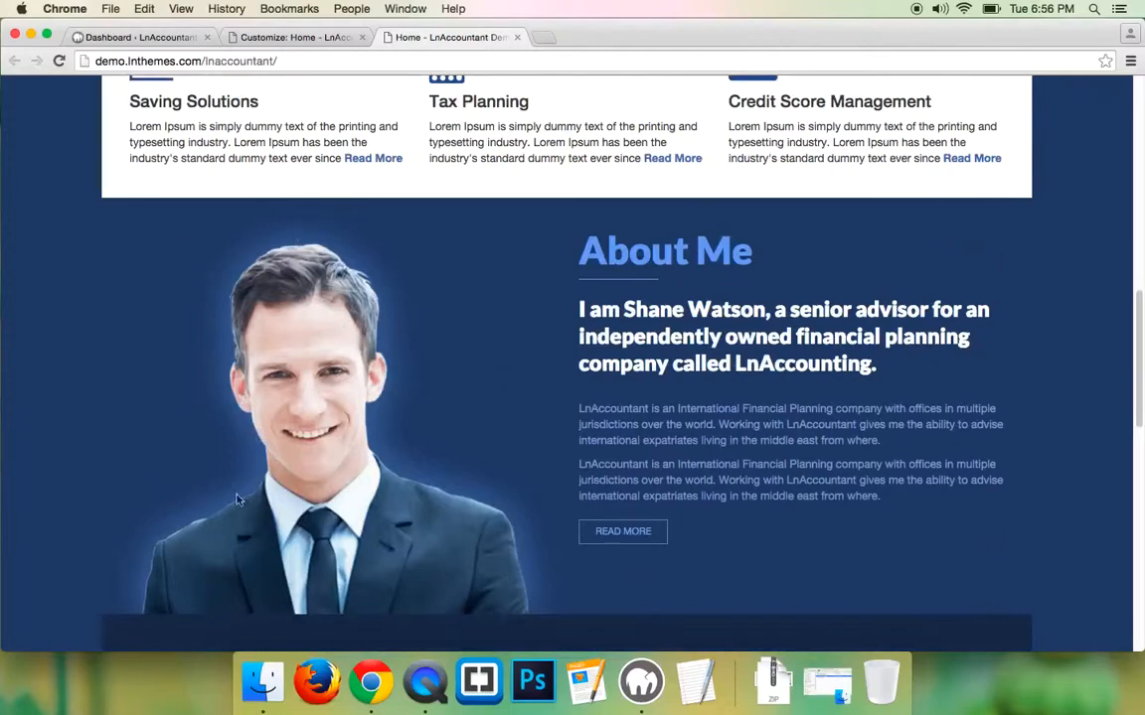
{"action": "scroll", "coordinate": [286, 264], "scroll_direction": "down", "scroll_amount": 2}
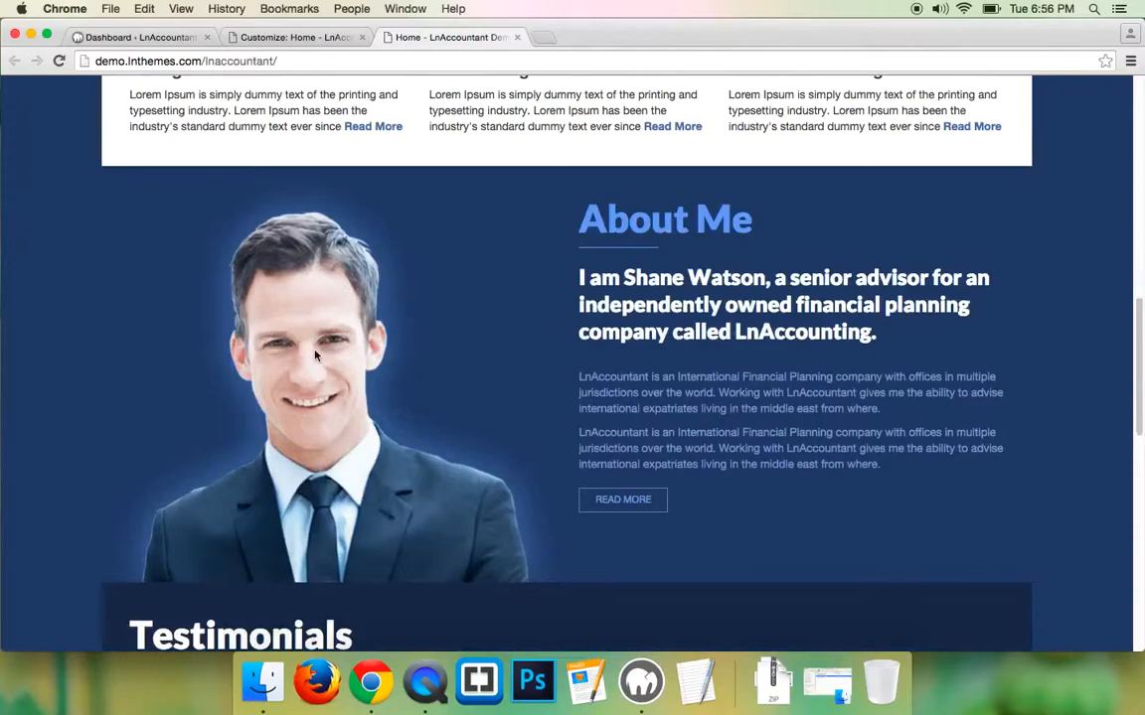
{"action": "scroll", "coordinate": [314, 343], "scroll_direction": "up", "scroll_amount": 20}
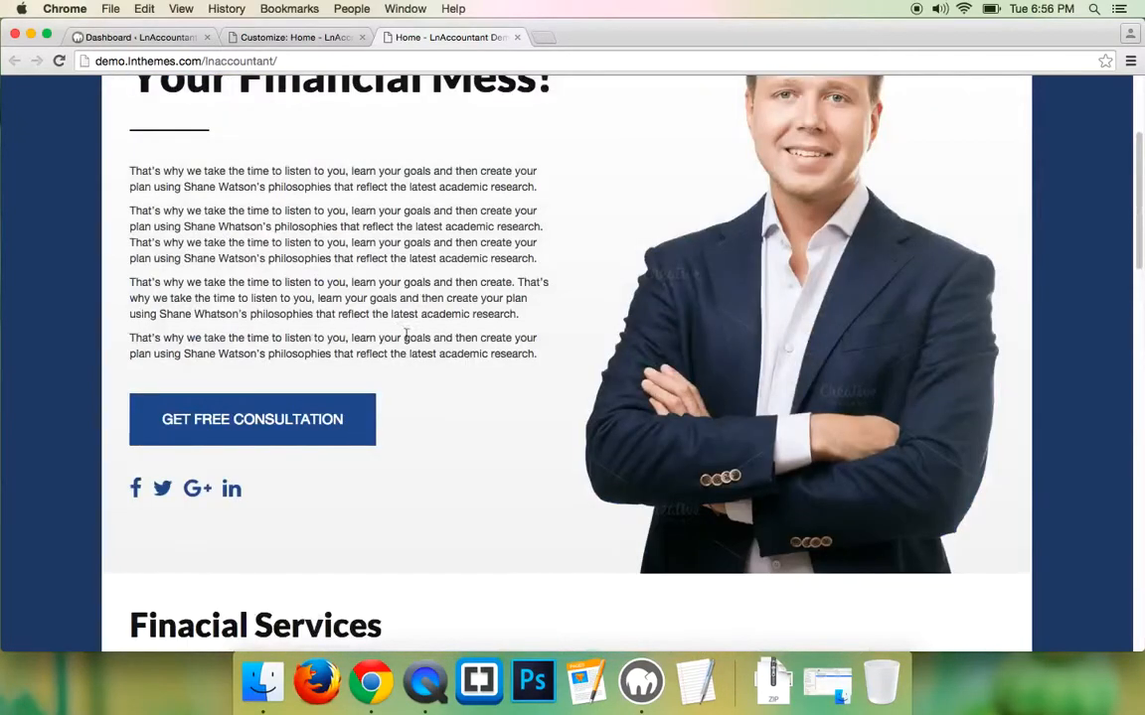
{"action": "scroll", "coordinate": [712, 337], "scroll_direction": "up", "scroll_amount": 4}
{"action": "scroll", "coordinate": [743, 363], "scroll_direction": "down", "scroll_amount": 20}
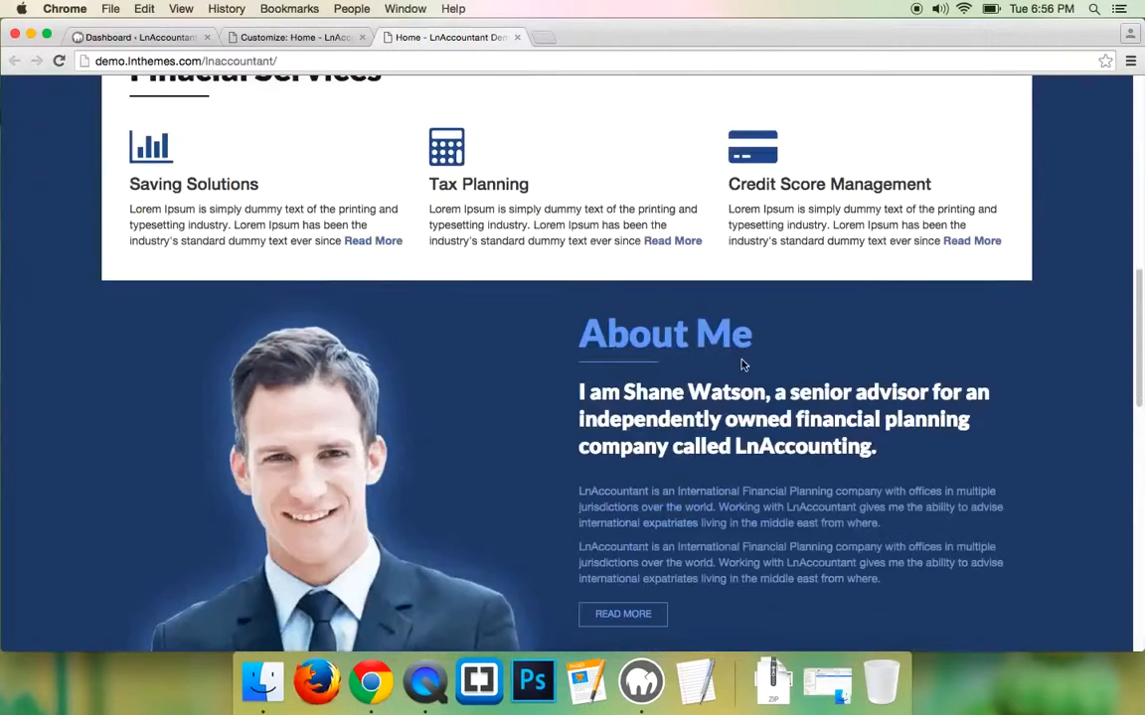
{"action": "scroll", "coordinate": [740, 365], "scroll_direction": "down", "scroll_amount": 7}
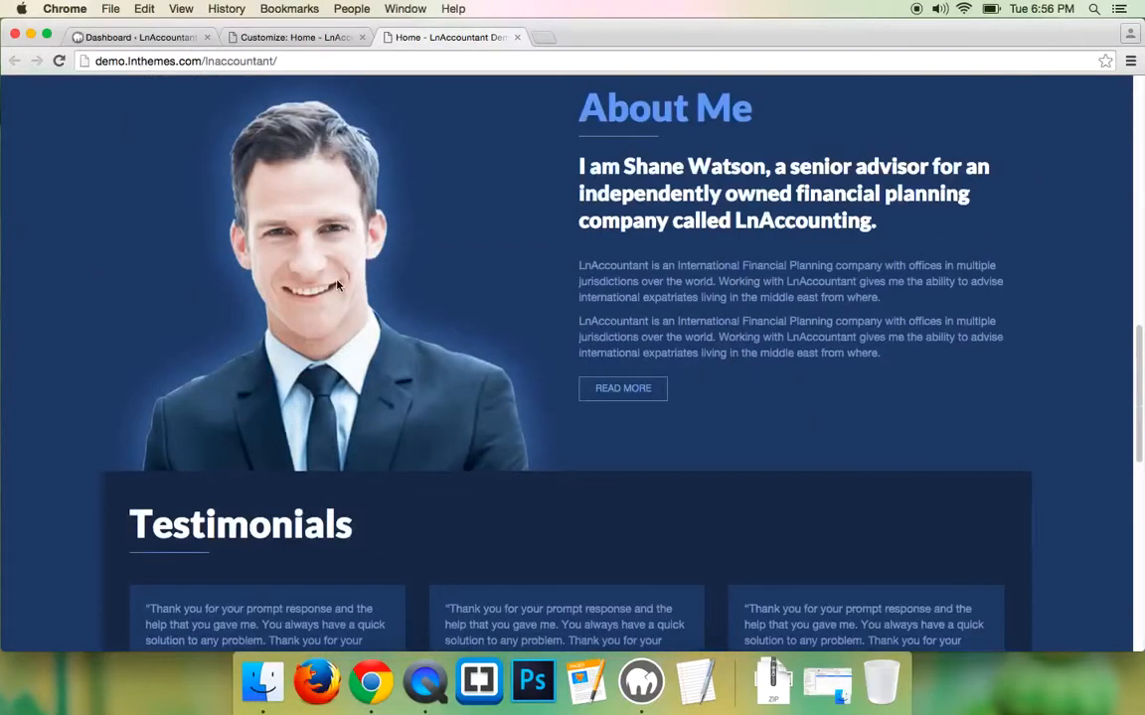
{"action": "scroll", "coordinate": [337, 285], "scroll_direction": "up", "scroll_amount": 1}
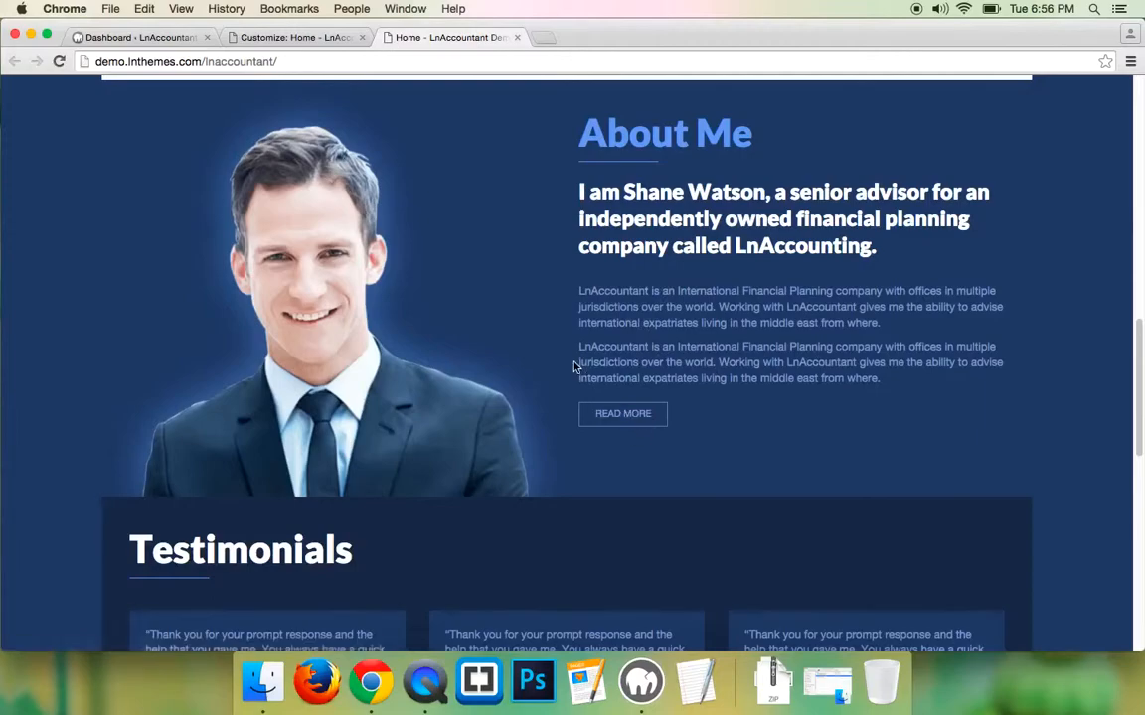
{"action": "scroll", "coordinate": [573, 368], "scroll_direction": "down", "scroll_amount": 5}
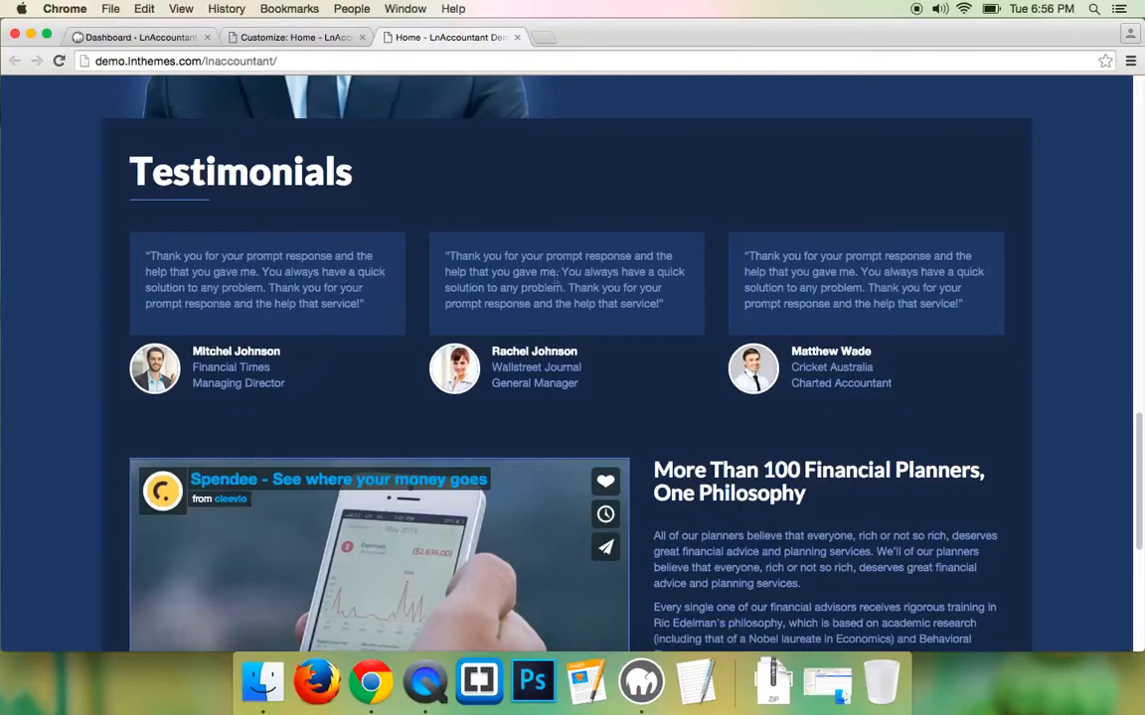
{"action": "scroll", "coordinate": [876, 288], "scroll_direction": "down", "scroll_amount": 5}
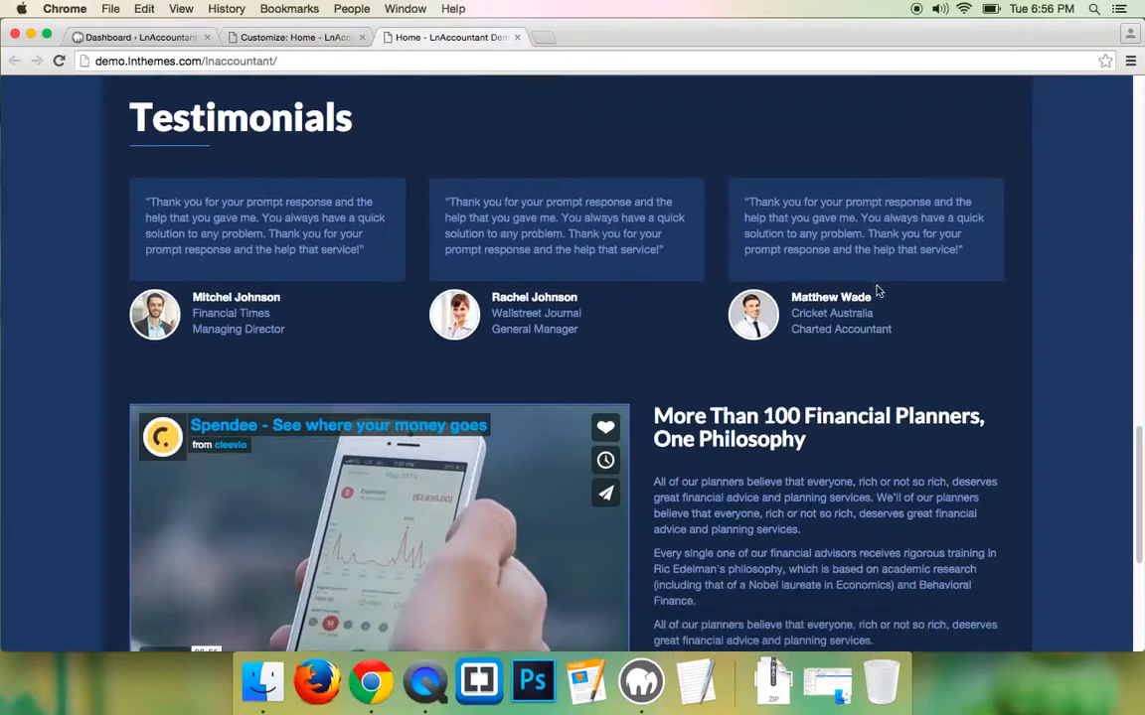
{"action": "scroll", "coordinate": [876, 290], "scroll_direction": "down", "scroll_amount": 2}
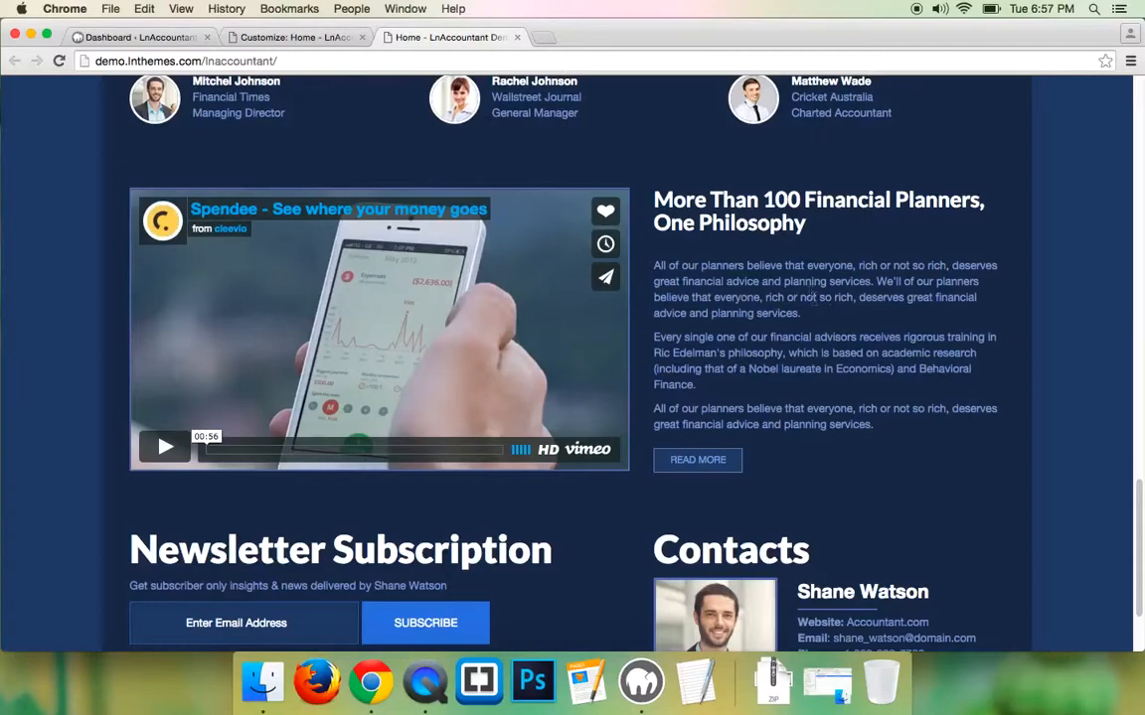
- Highlight the 'More Than 100 Financial Planners' heading and its three paragraphs, then return to the top
{"action": "left_click_drag", "start_coordinate": [591, 181], "coordinate": [806, 227]}
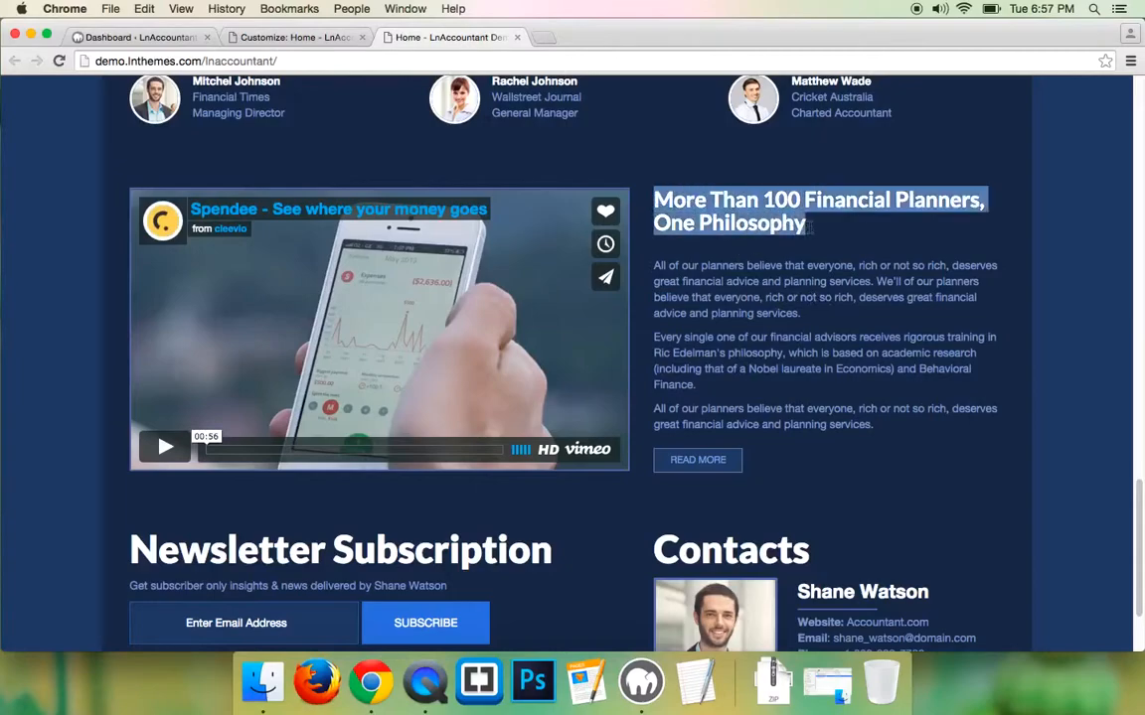
{"action": "left_click_drag", "start_coordinate": [655, 261], "coordinate": [902, 430]}
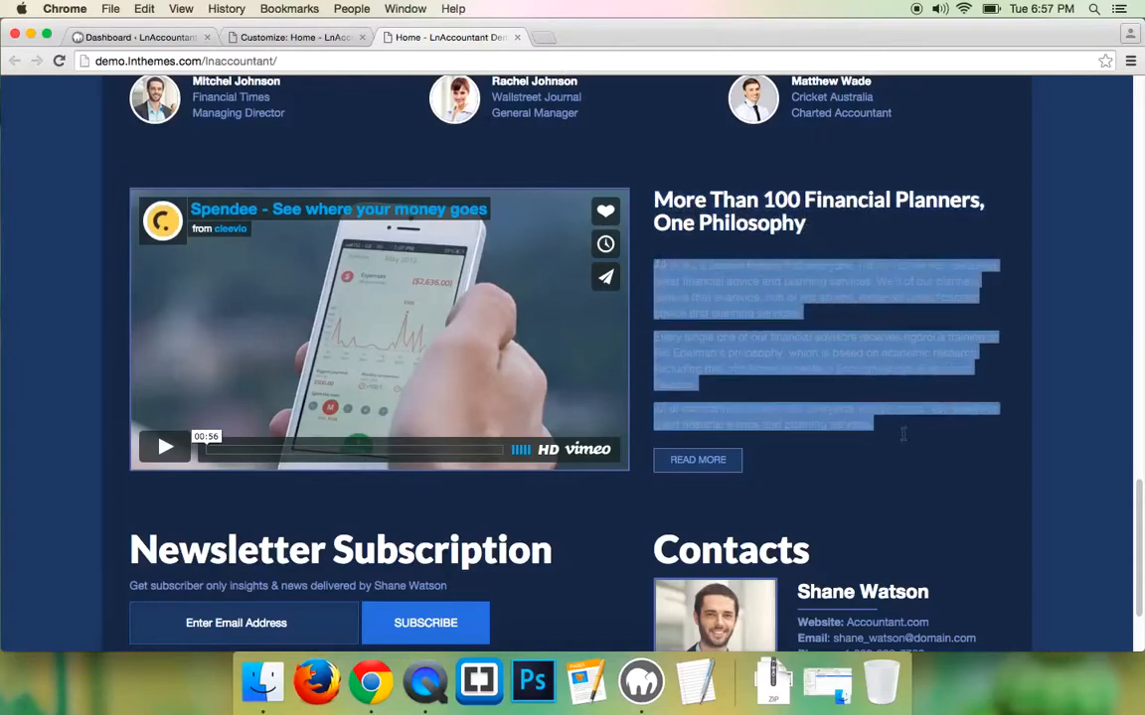
{"action": "scroll", "coordinate": [892, 432], "scroll_direction": "down", "scroll_amount": 1}
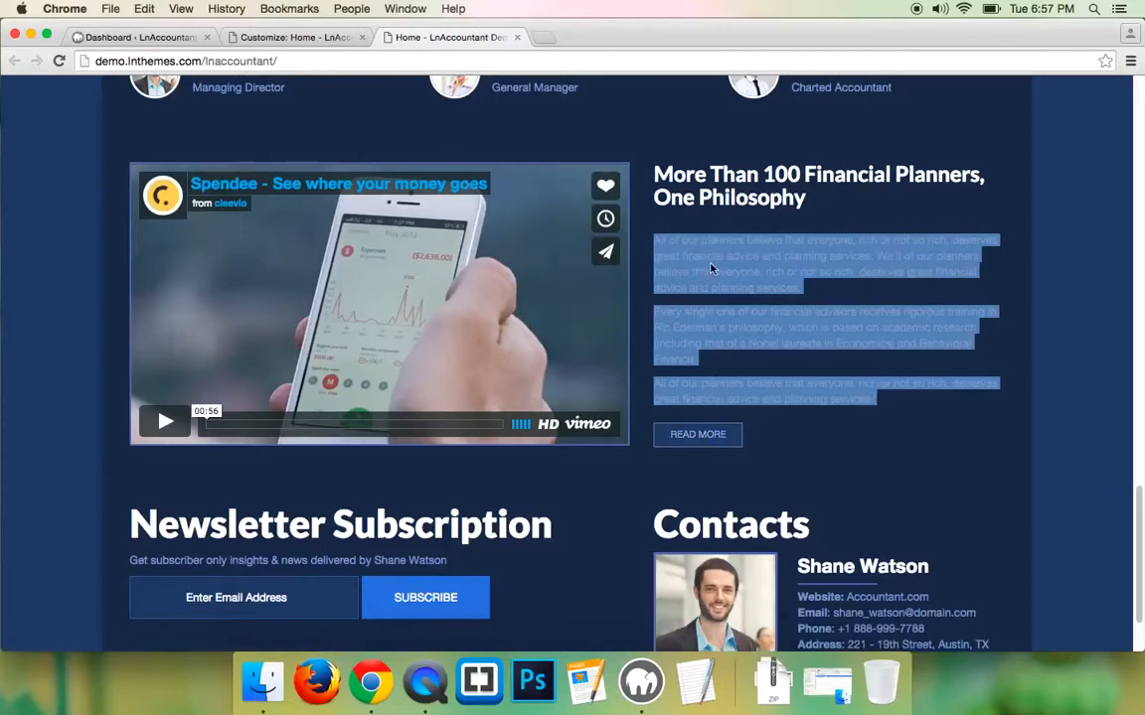
{"action": "scroll", "coordinate": [749, 257], "scroll_direction": "down", "scroll_amount": 4}
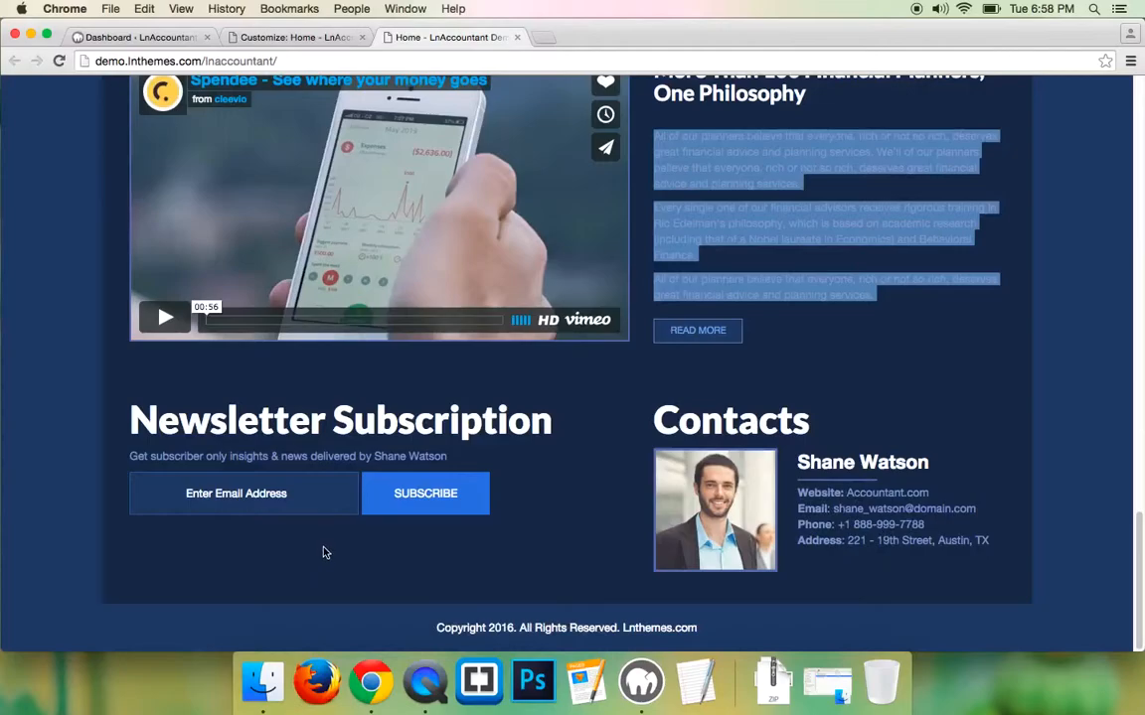
{"action": "scroll", "coordinate": [318, 552], "scroll_direction": "up", "scroll_amount": 15}
{"action": "scroll", "coordinate": [546, 230], "scroll_direction": "up", "scroll_amount": 10}
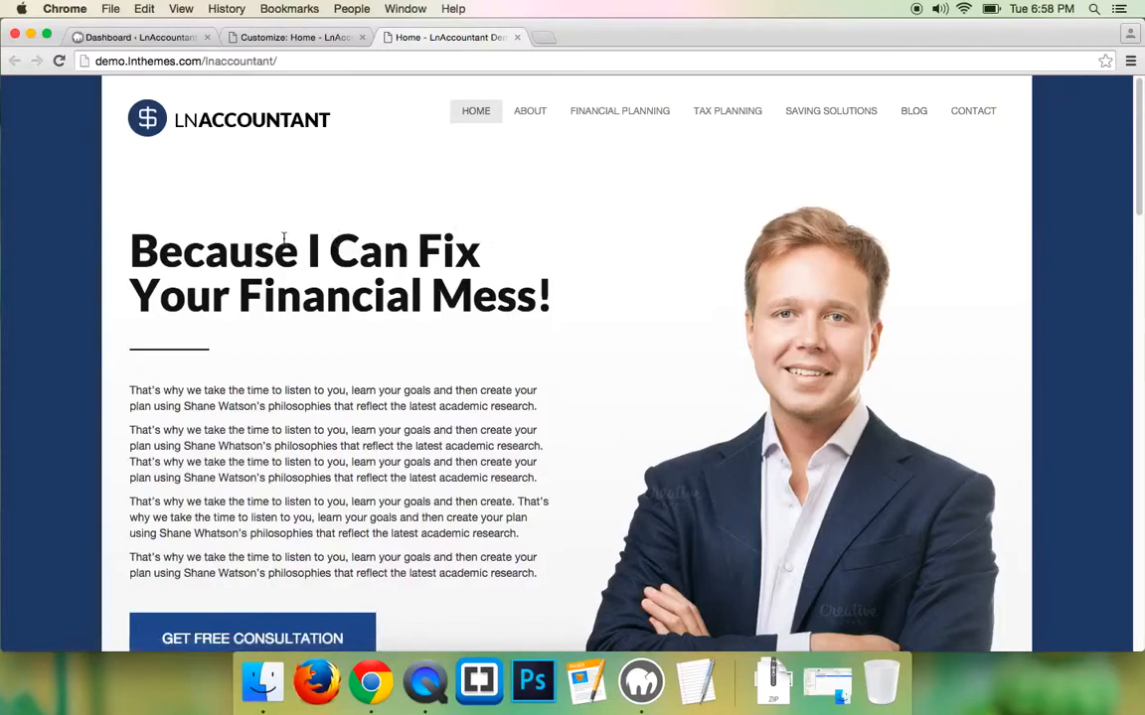
{"action": "scroll", "coordinate": [283, 238], "scroll_direction": "down", "scroll_amount": 1}
{"action": "scroll", "coordinate": [283, 242], "scroll_direction": "up", "scroll_amount": 1}
- From the local Dashboard, bring up the Upload Theme form under Appearance > Themes and its file chooser
{"action": "left_click", "coordinate": [139, 39]}
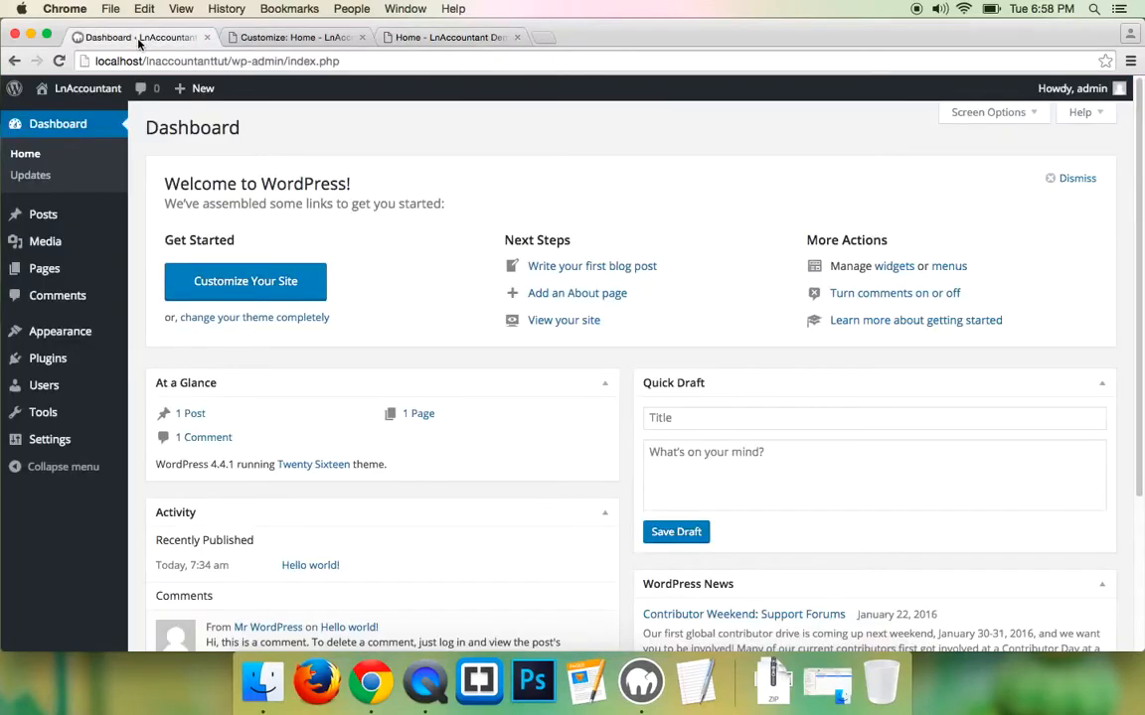
{"action": "mouse_move", "coordinate": [112, 340]}
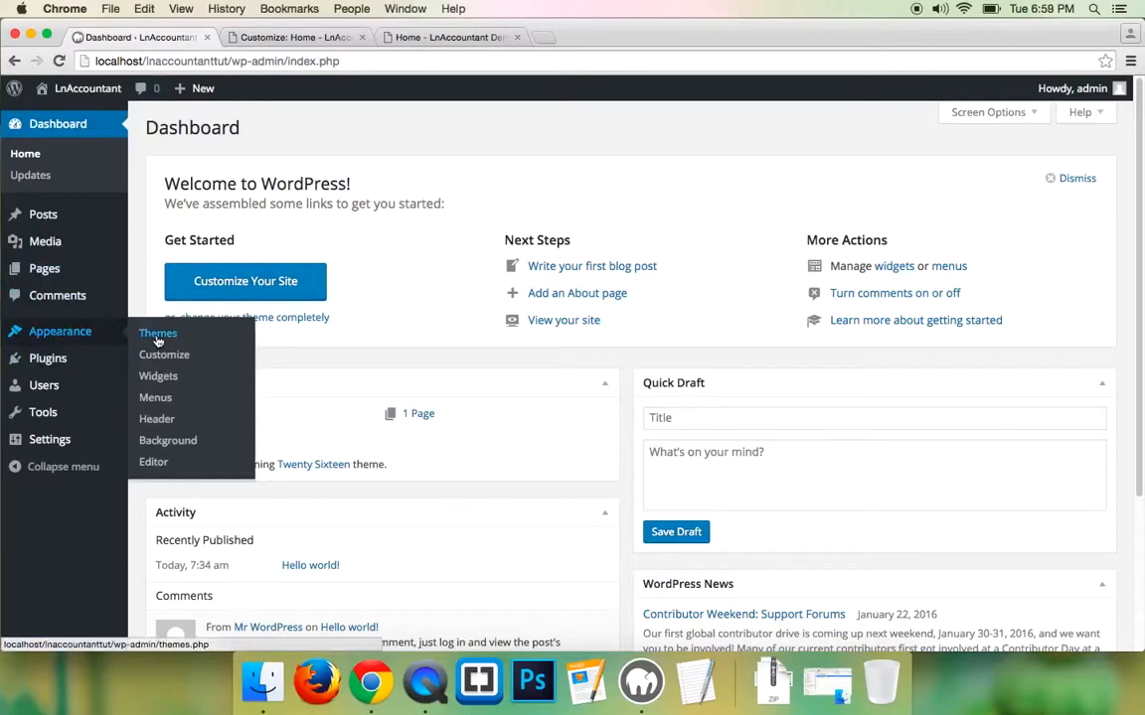
{"action": "left_click", "coordinate": [157, 335]}
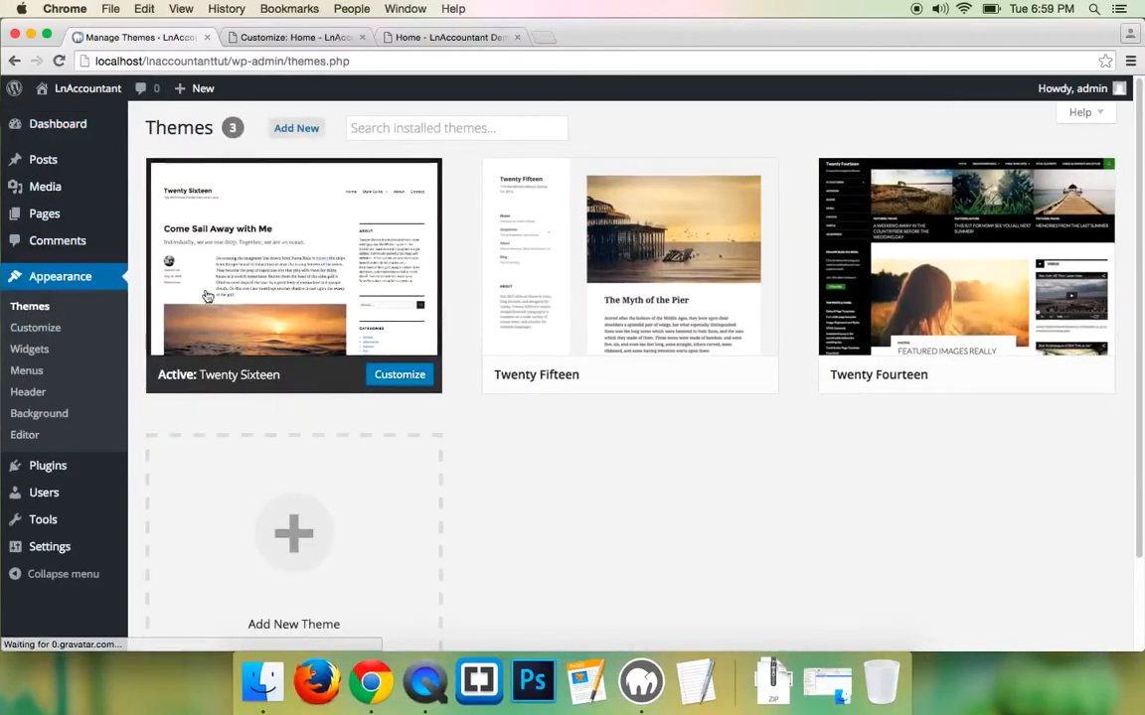
{"action": "left_click", "coordinate": [298, 130]}
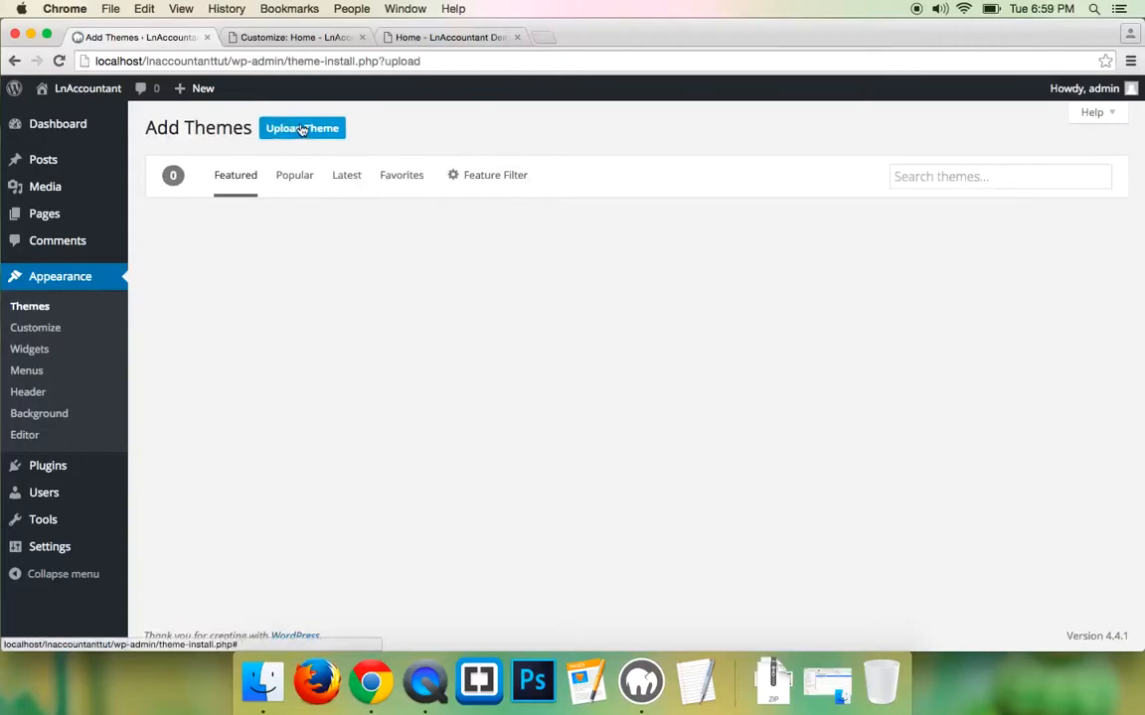
{"action": "left_click", "coordinate": [304, 128]}
{"action": "left_click", "coordinate": [516, 266]}
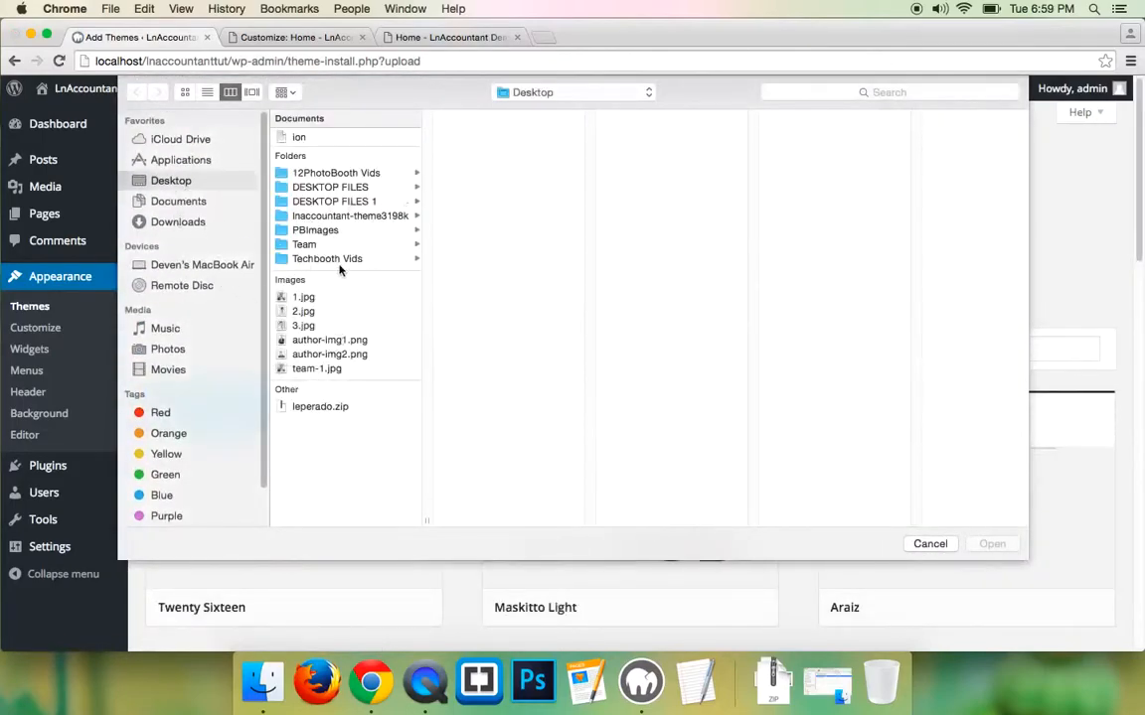
- Pick lnaccountant.zip from lnaccountant-theme3198k > Theme Files as the theme package
{"action": "left_click", "coordinate": [208, 93]}
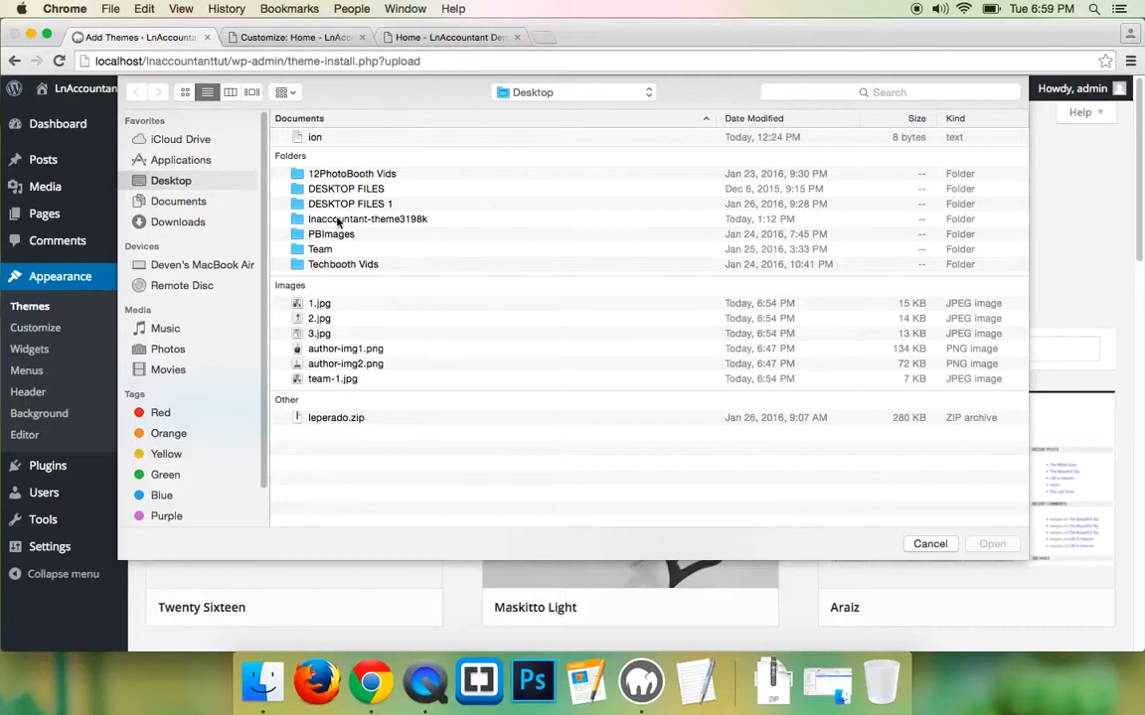
{"action": "double_click", "coordinate": [416, 220]}
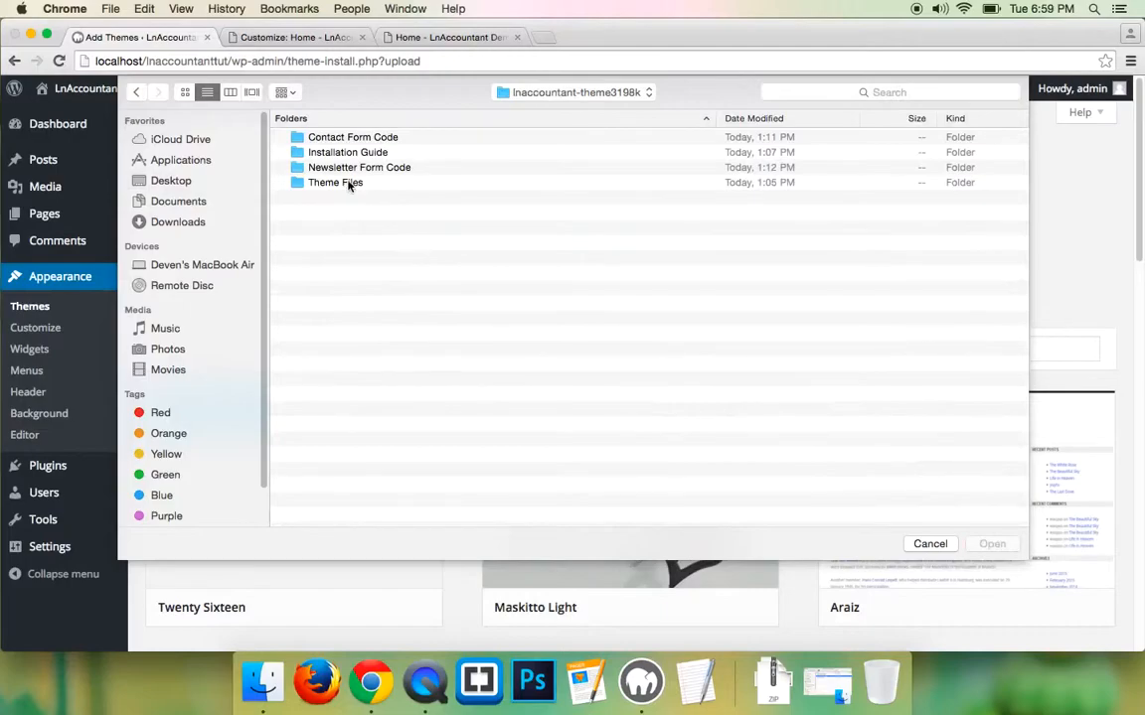
{"action": "double_click", "coordinate": [347, 183]}
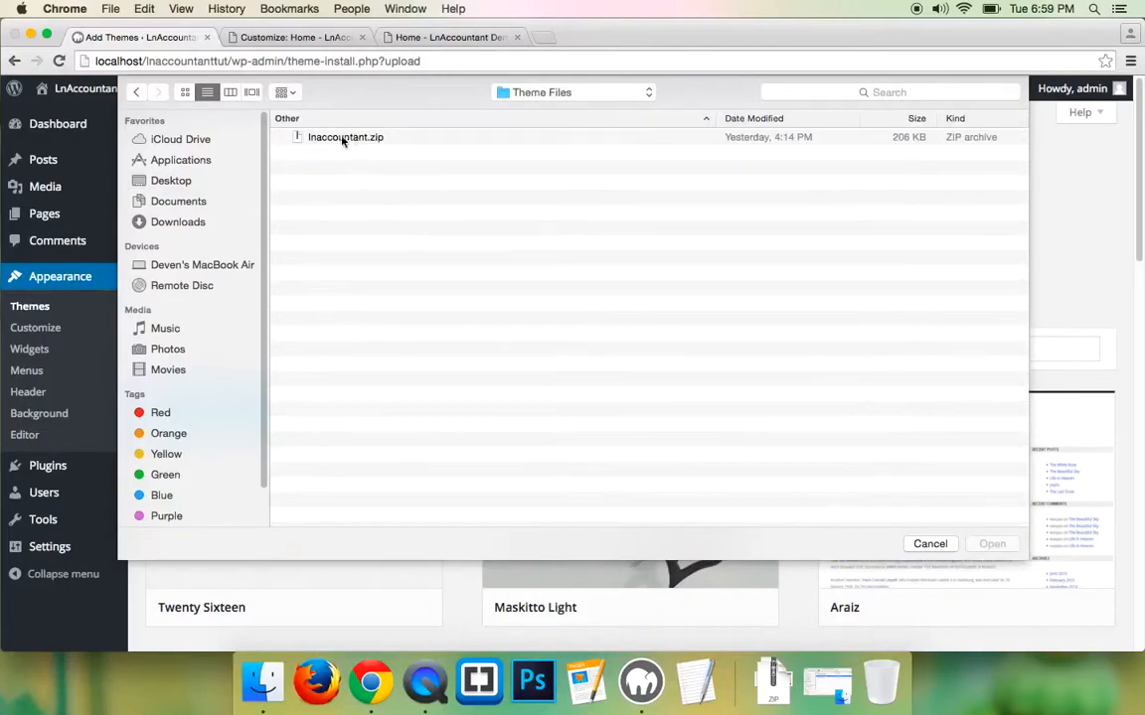
{"action": "left_click", "coordinate": [330, 139]}
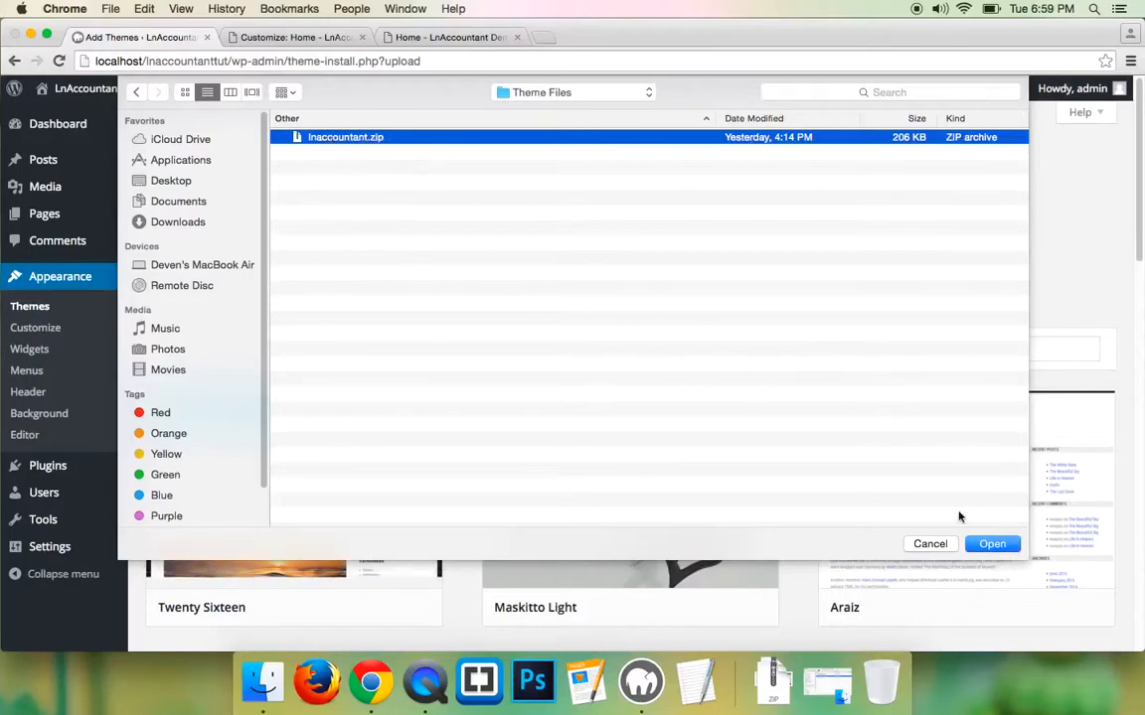
{"action": "left_click", "coordinate": [993, 546]}
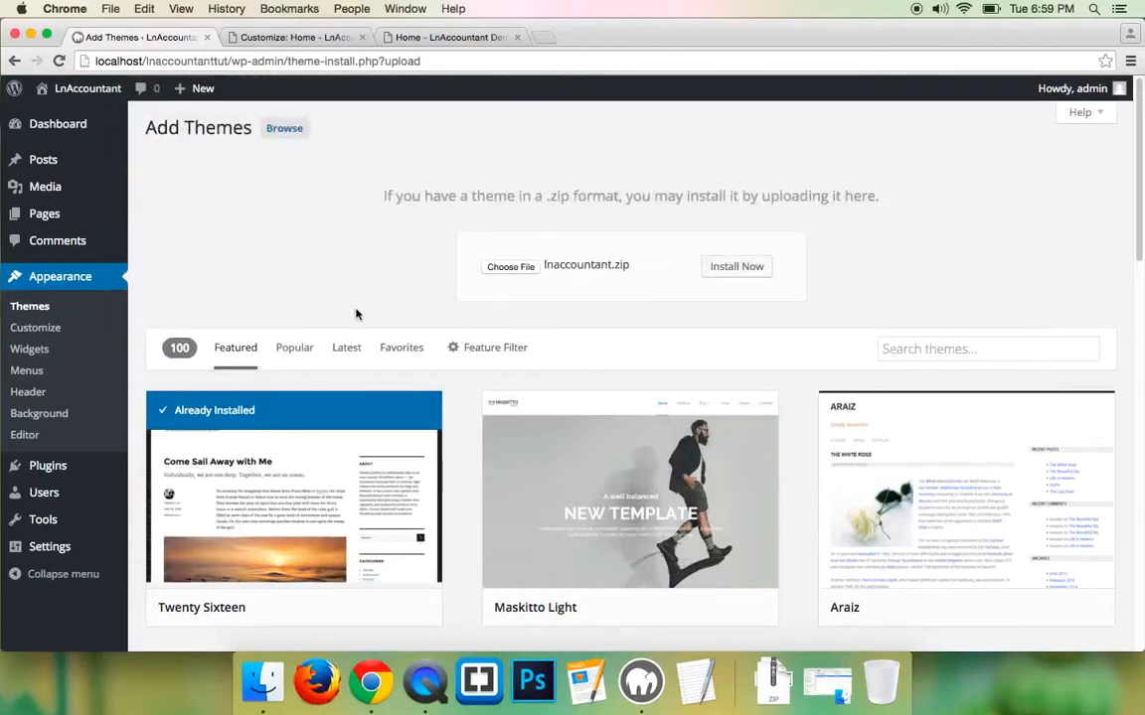
- Install the uploaded lnaccountant.zip theme and activate LnAccountant
{"action": "left_click", "coordinate": [735, 269]}
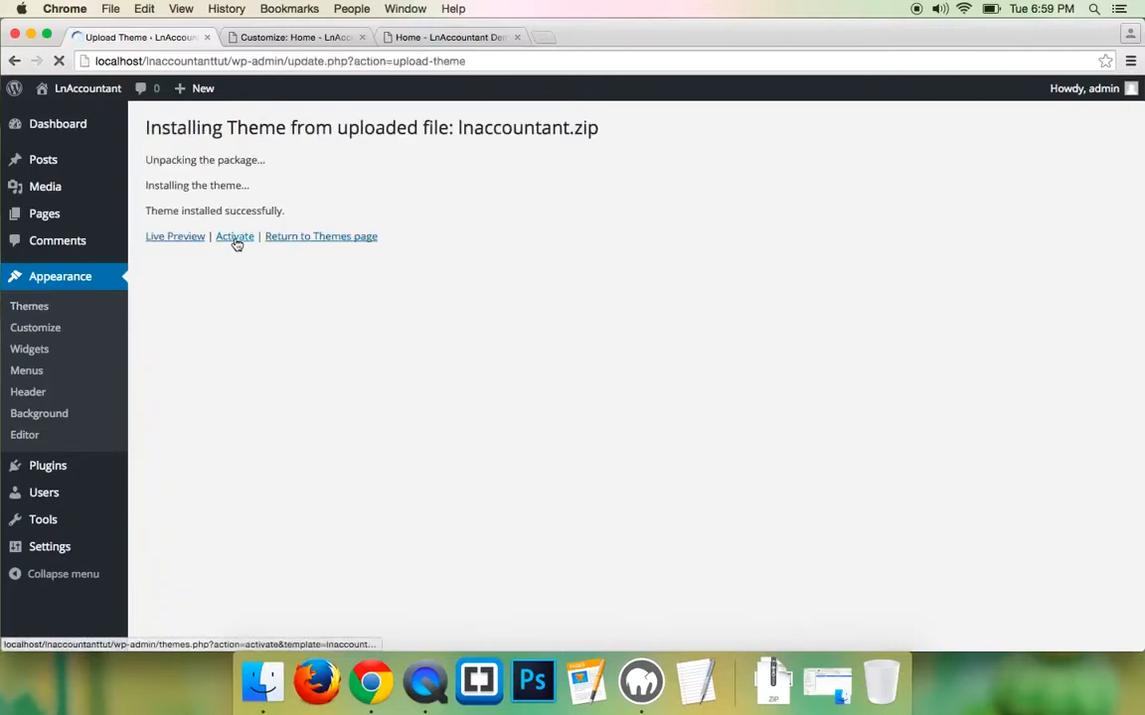
{"action": "left_click", "coordinate": [236, 240]}
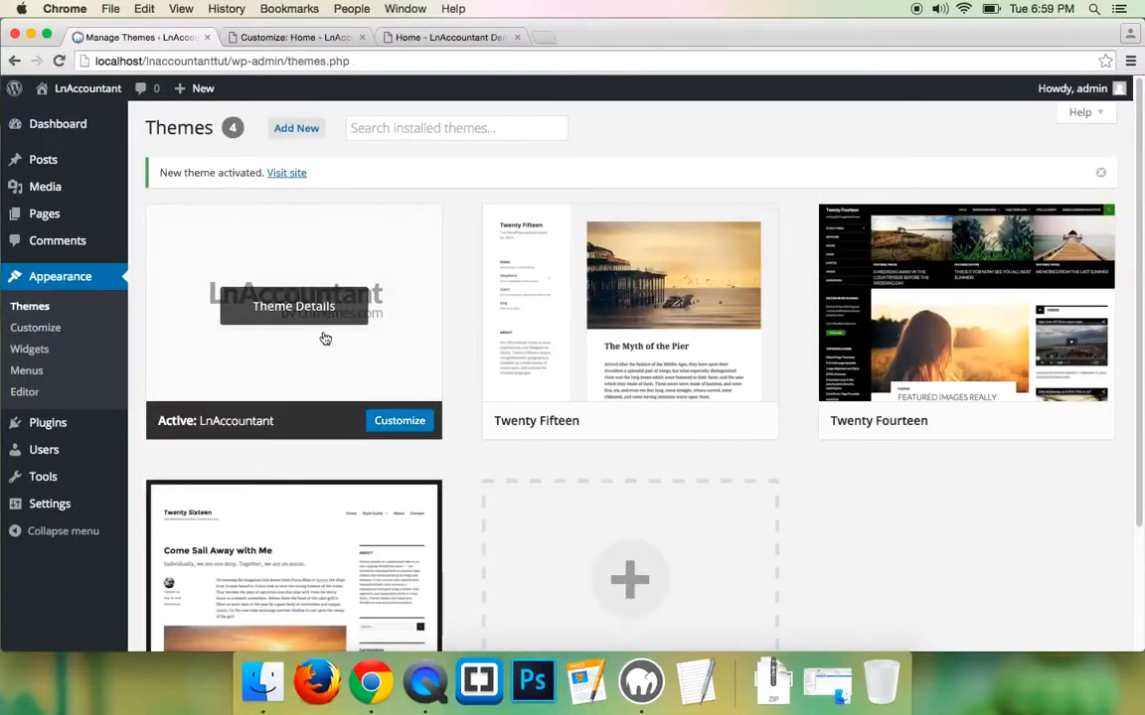
{"action": "scroll", "coordinate": [249, 339], "scroll_direction": "down", "scroll_amount": 1}
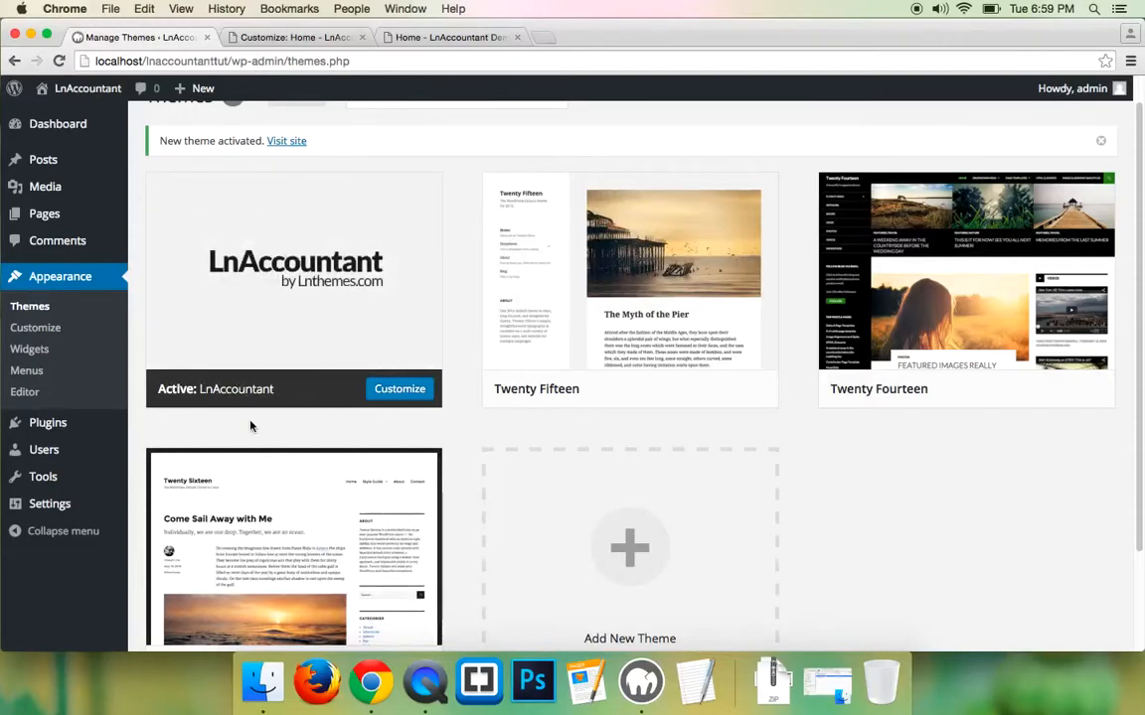
- Search the plugin directory for 'contact form', then install and activate Contact Form 7
{"action": "mouse_move", "coordinate": [75, 425]}
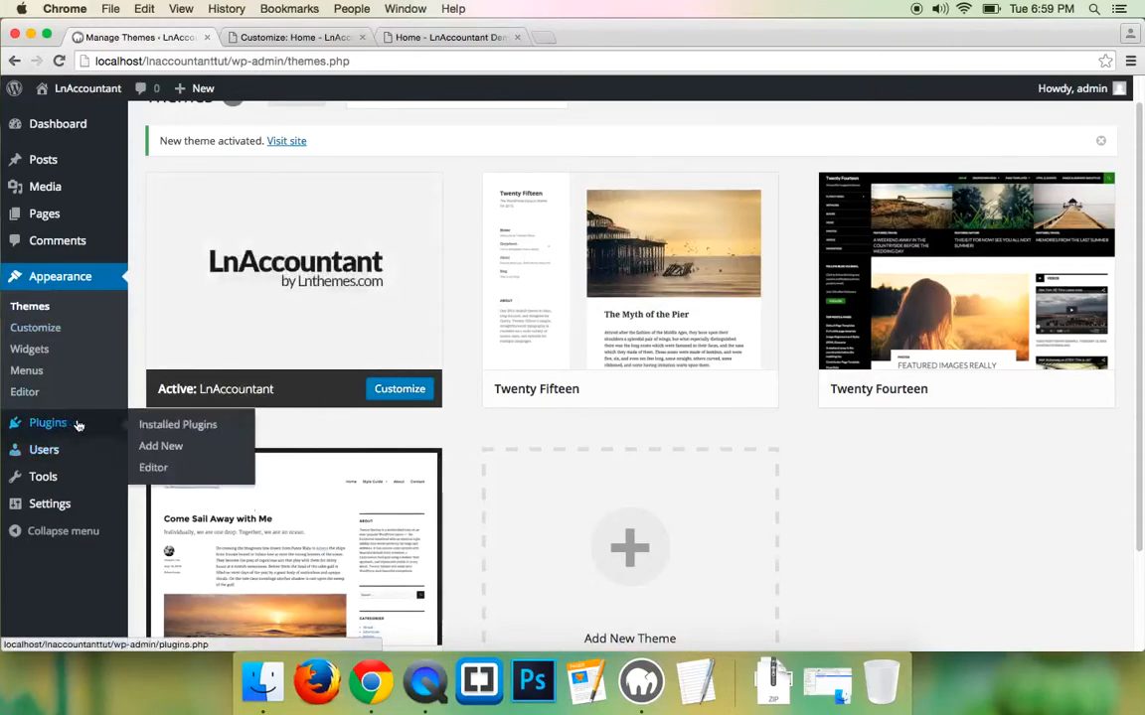
{"action": "left_click", "coordinate": [158, 456]}
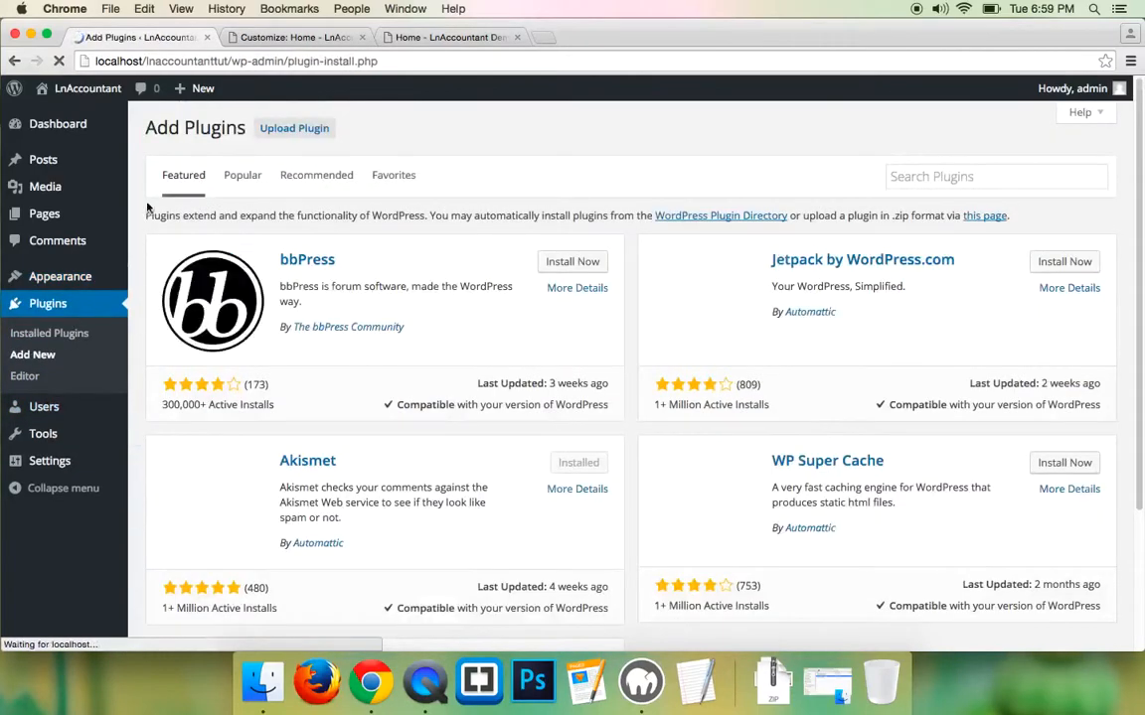
{"action": "left_click", "coordinate": [929, 177]}
{"action": "type", "text": "con"}
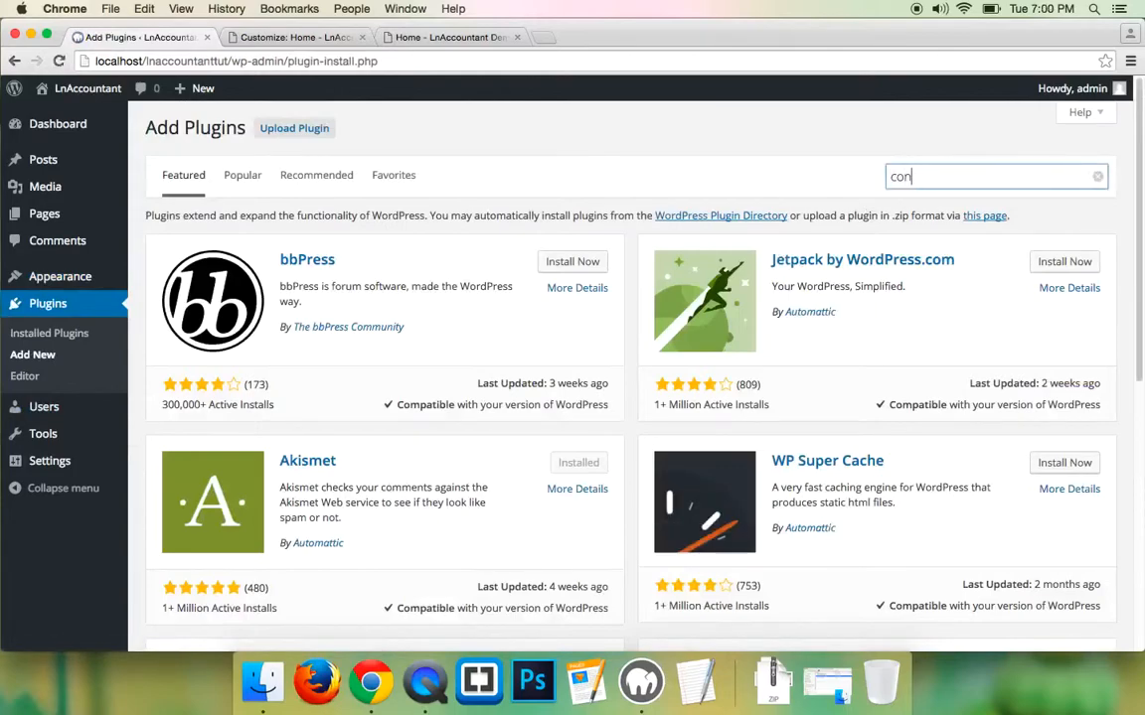
{"action": "type", "text": "tact form 7"}
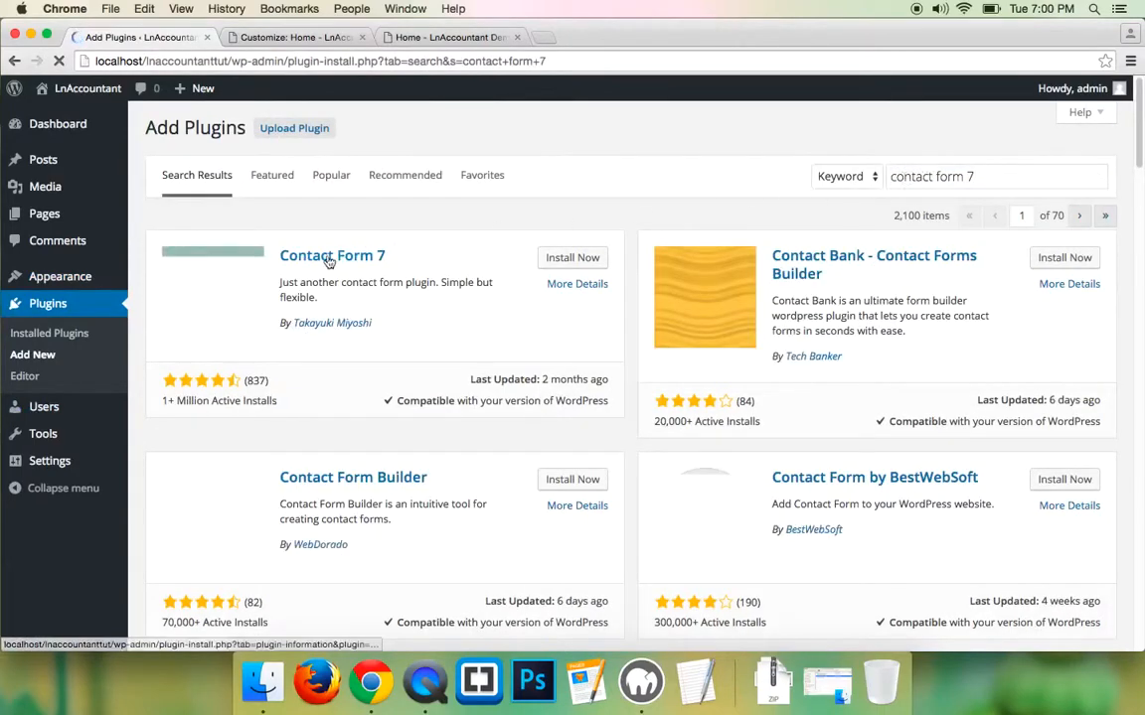
{"action": "left_click", "coordinate": [570, 260]}
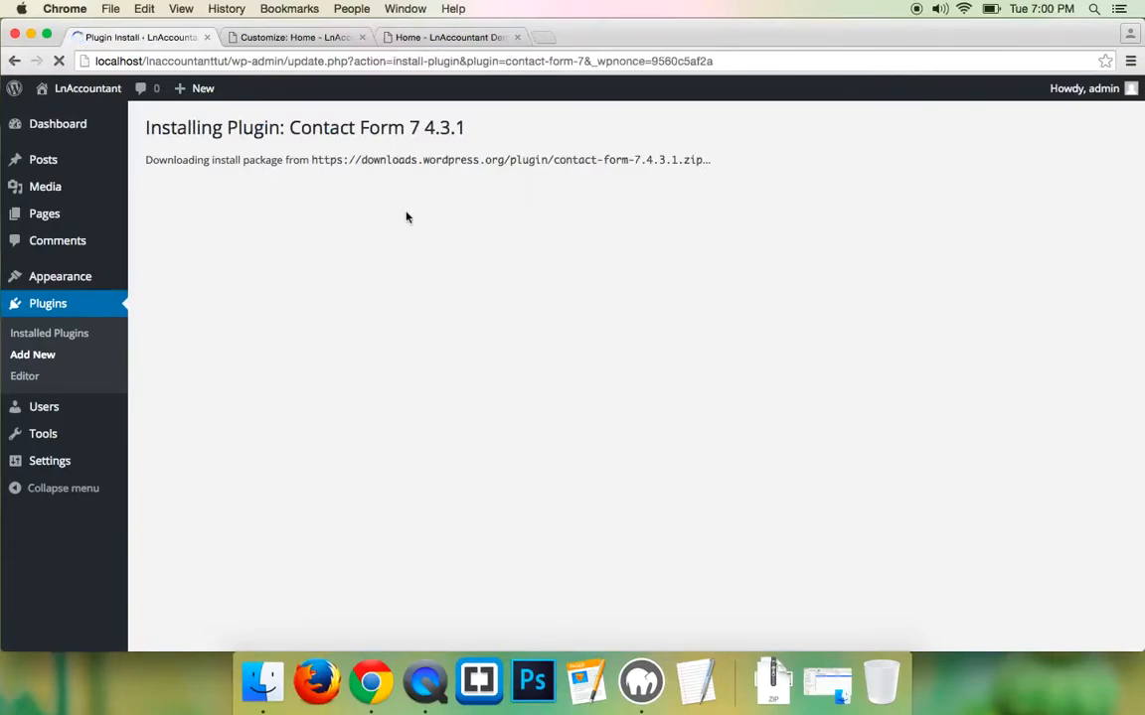
{"action": "triple_click", "coordinate": [275, 164]}
{"action": "left_click", "coordinate": [210, 173]}
{"action": "left_click", "coordinate": [185, 263]}
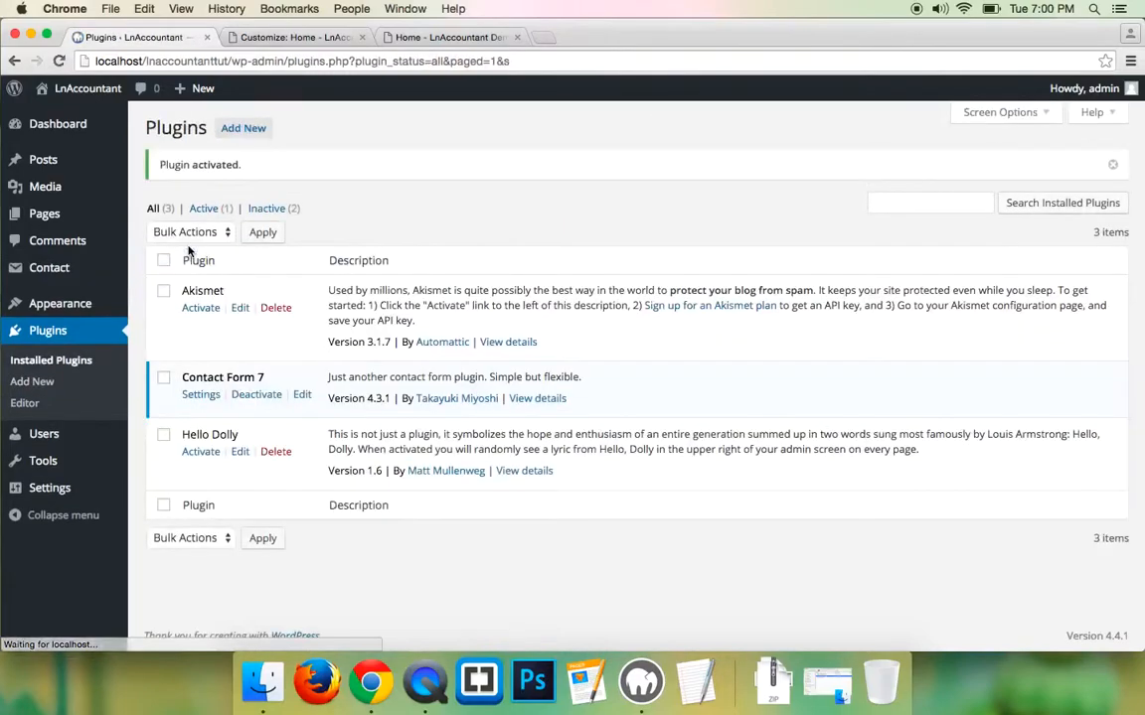
- Search plugins for 'wp-pagenavi', then install and activate WP-PageNavi 2.89.1
{"action": "left_click", "coordinate": [36, 384]}
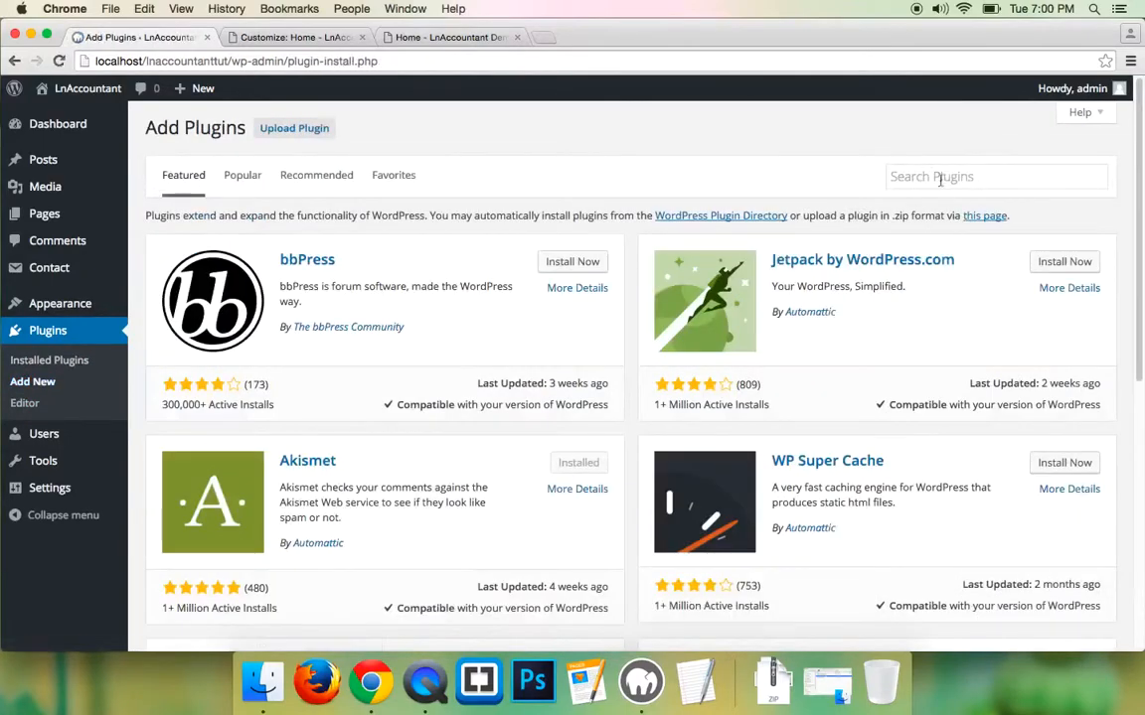
{"action": "left_click", "coordinate": [934, 176]}
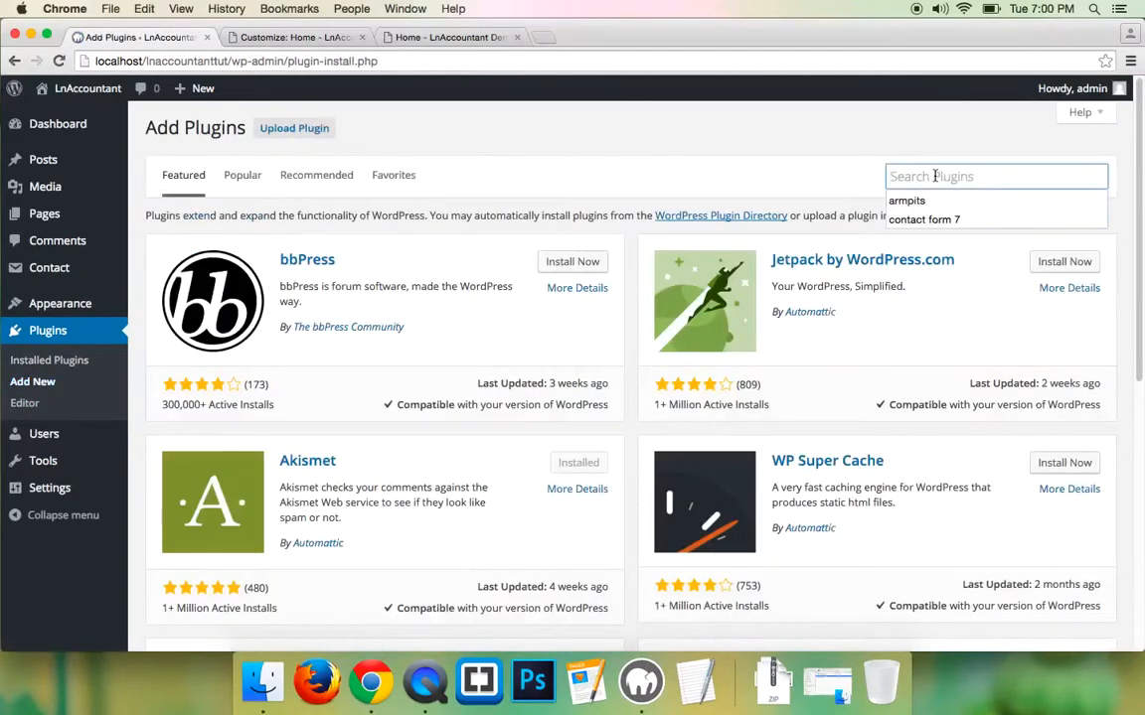
{"action": "type", "text": "wp-pa"}
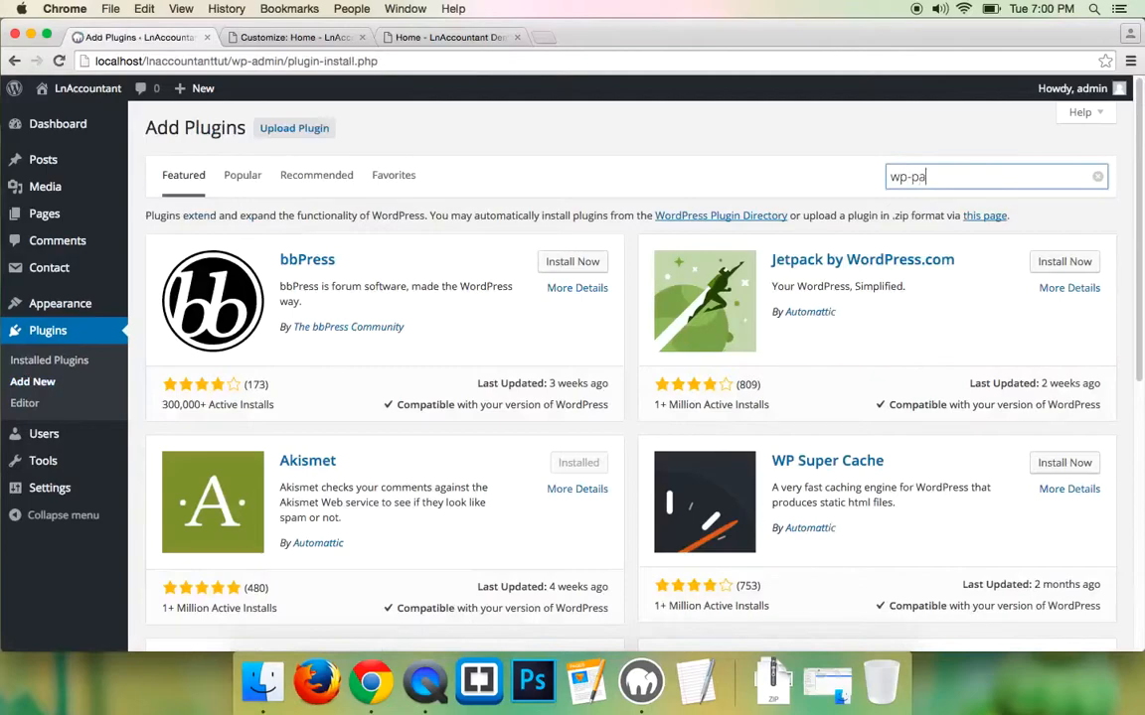
{"action": "type", "text": "genavi"}
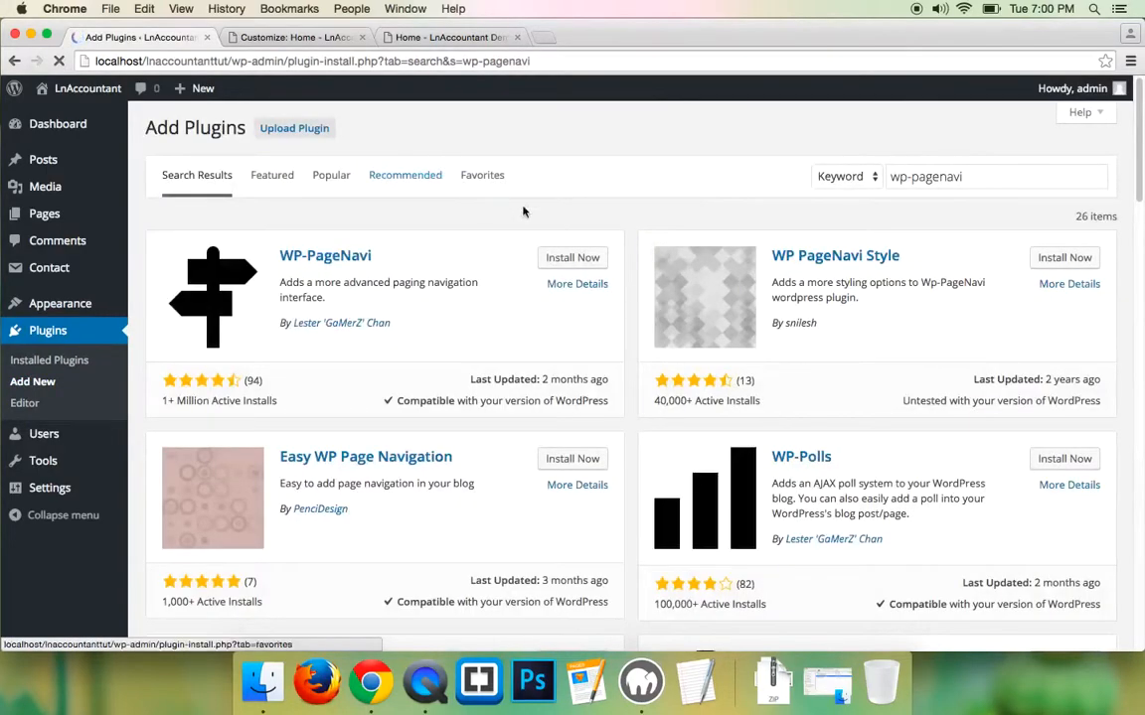
{"action": "left_click", "coordinate": [573, 259]}
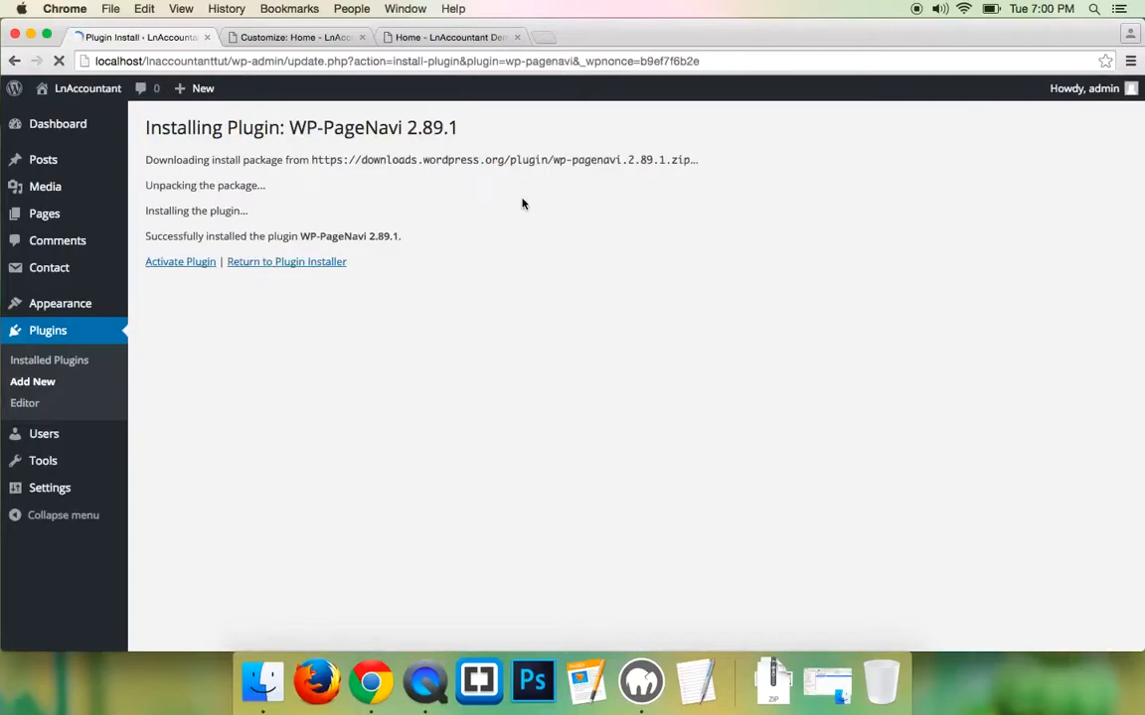
{"action": "left_click", "coordinate": [201, 263]}
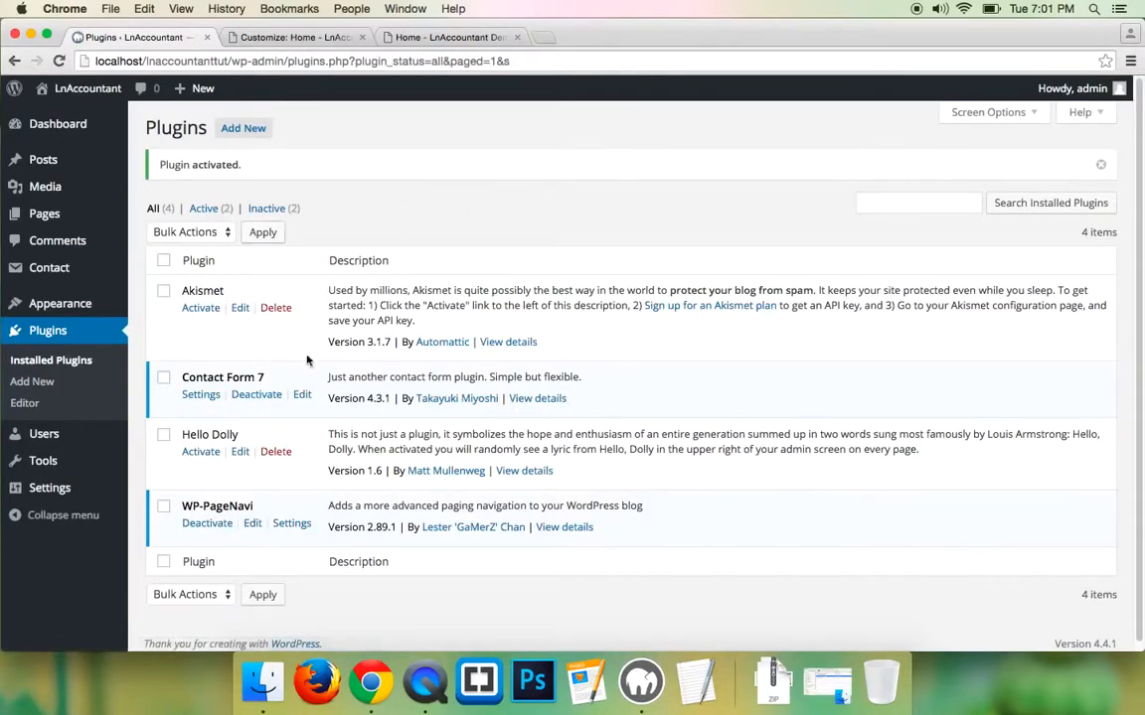
{"action": "scroll", "coordinate": [315, 318], "scroll_direction": "down", "scroll_amount": 1}
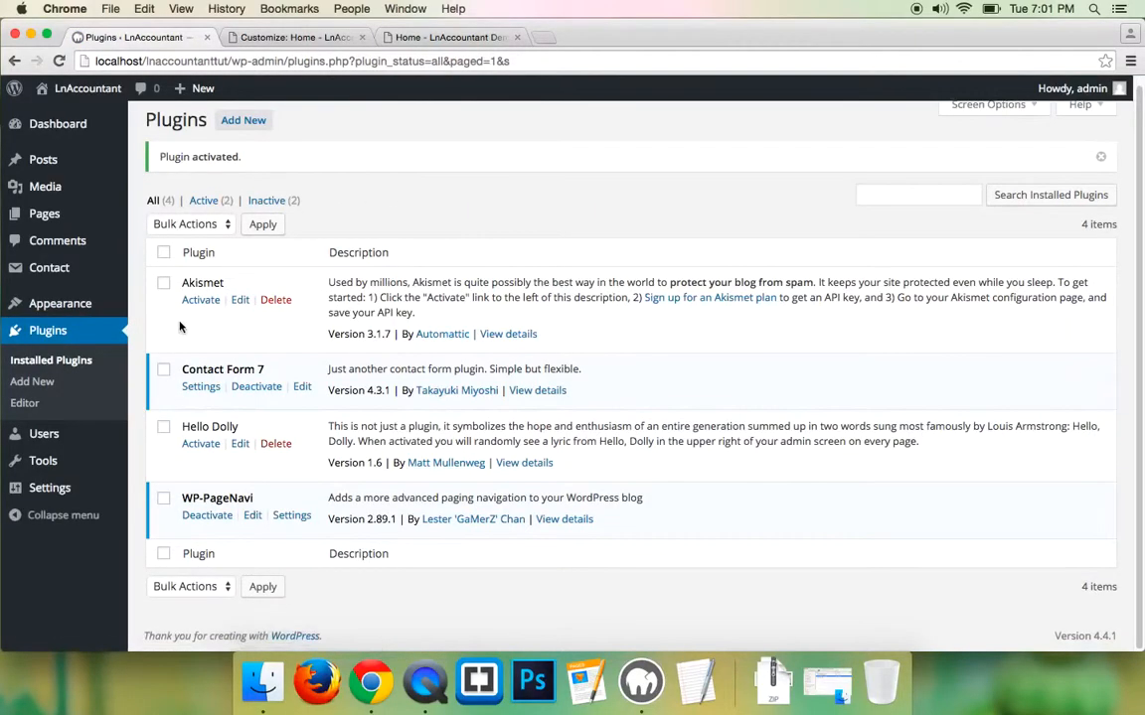
- Create and publish a new page titled 'Home' using the Home Page template
{"action": "left_click", "coordinate": [408, 38]}
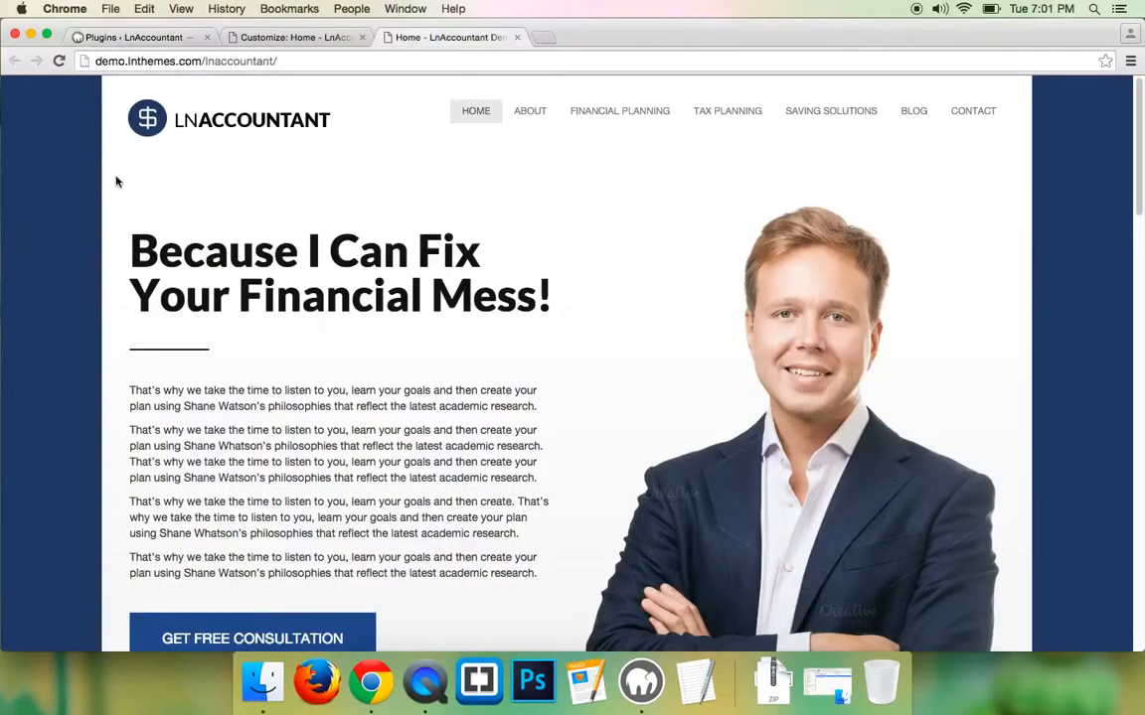
{"action": "left_click", "coordinate": [149, 37]}
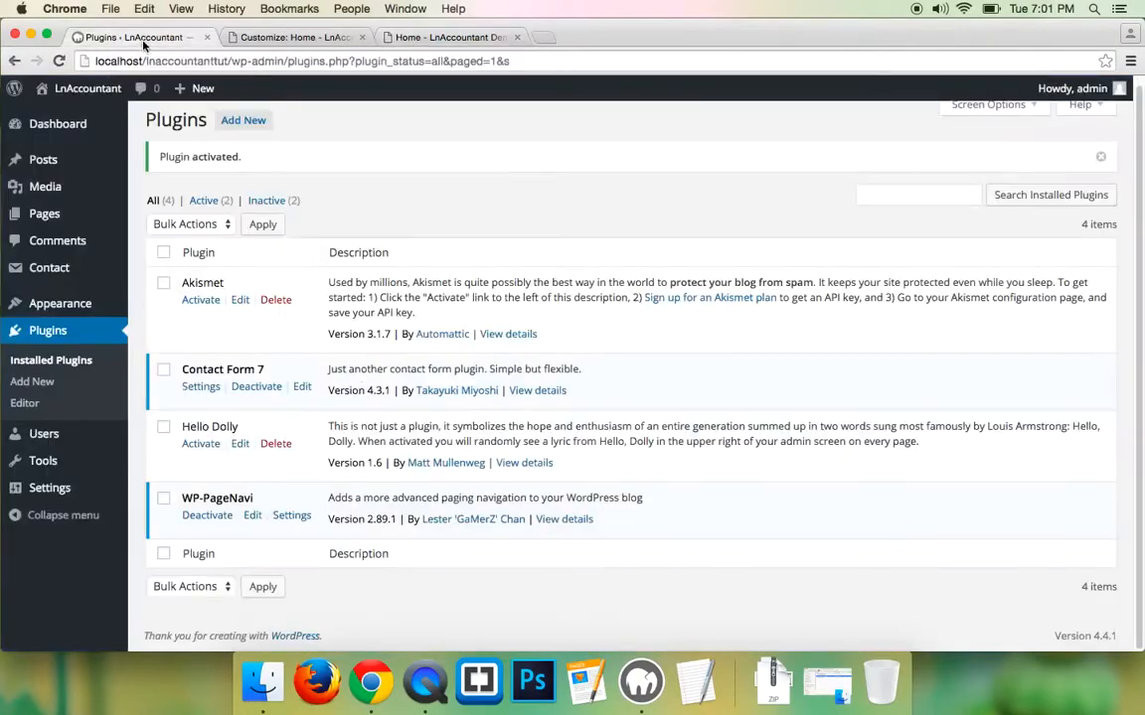
{"action": "mouse_move", "coordinate": [50, 217]}
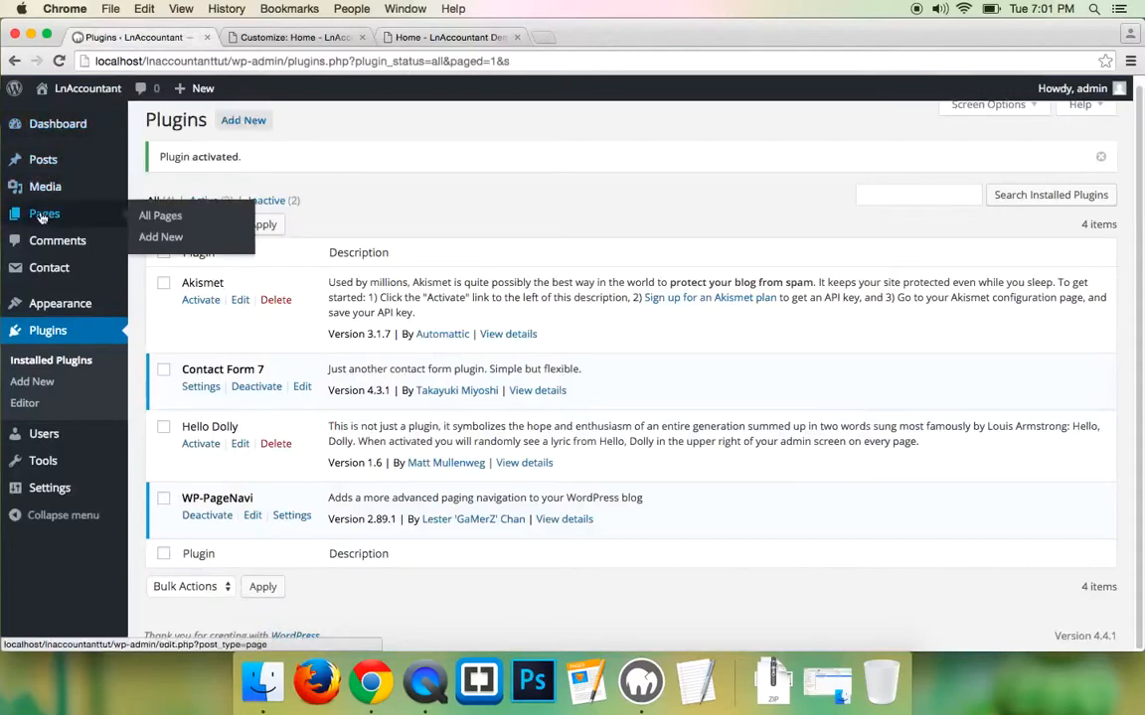
{"action": "left_click", "coordinate": [159, 236]}
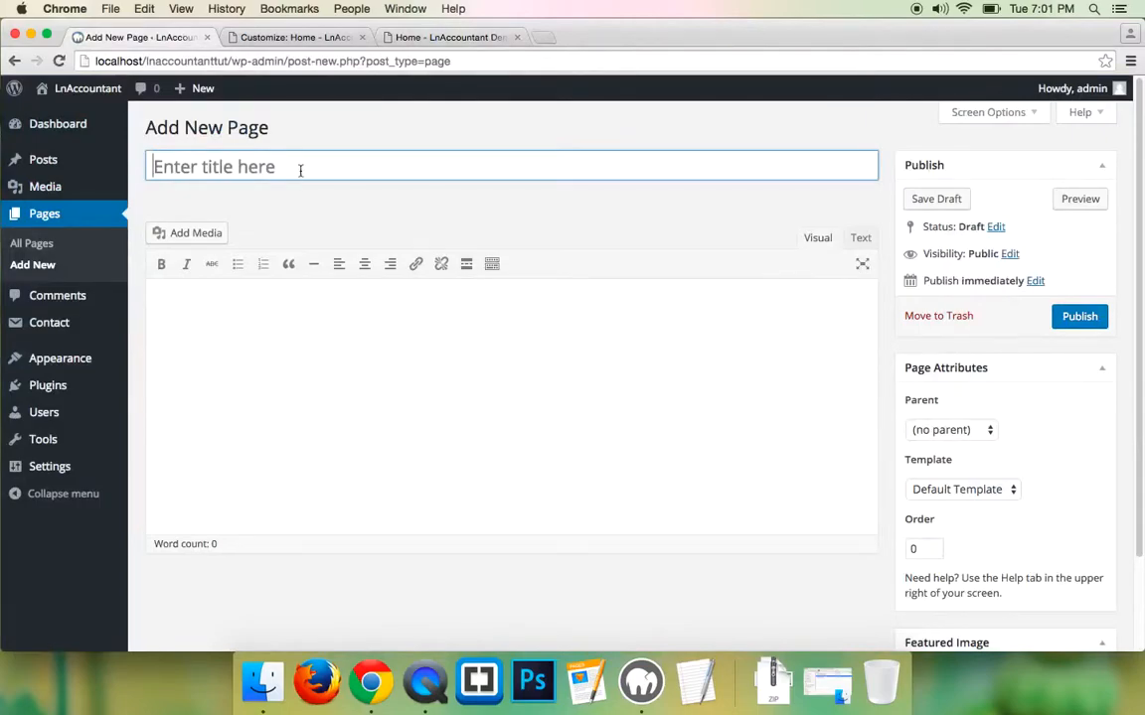
{"action": "left_click", "coordinate": [222, 166]}
{"action": "type", "text": "Home"}
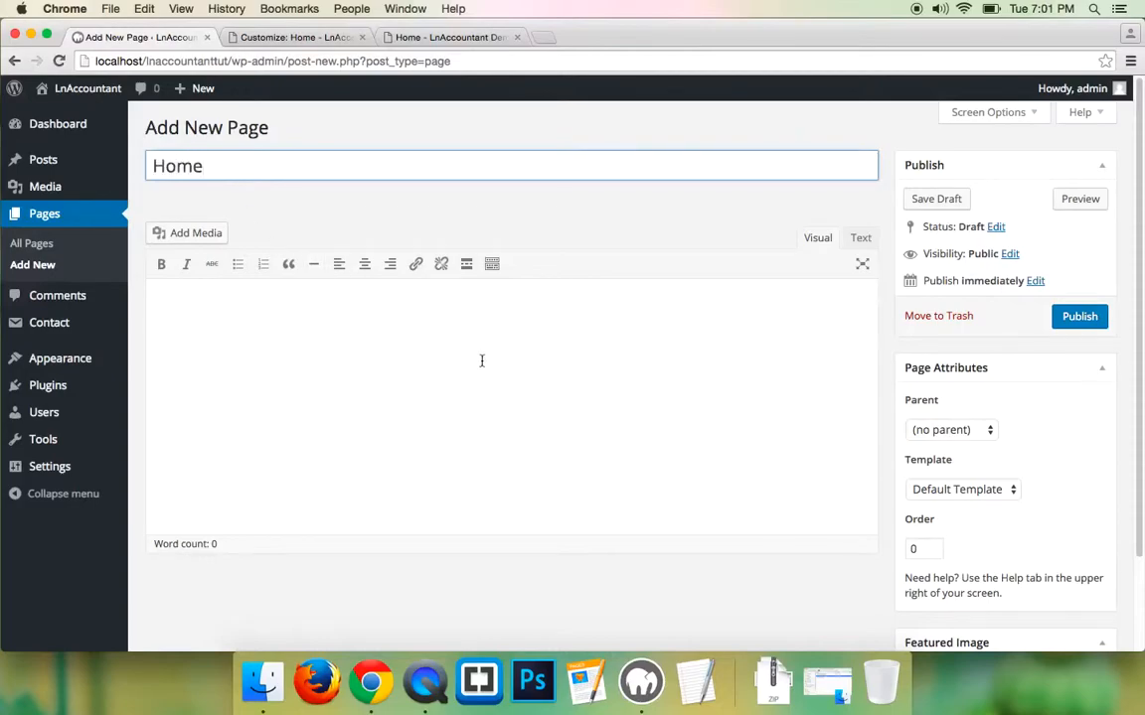
{"action": "scroll", "coordinate": [481, 360], "scroll_direction": "down", "scroll_amount": 1}
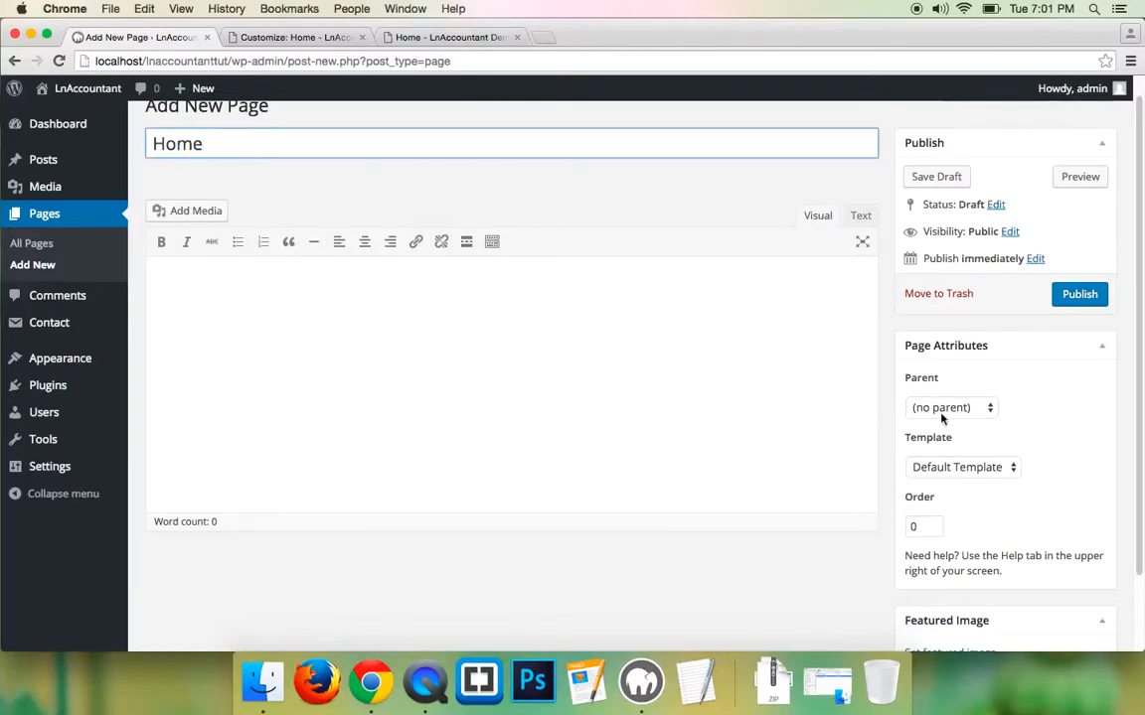
{"action": "left_click", "coordinate": [955, 473]}
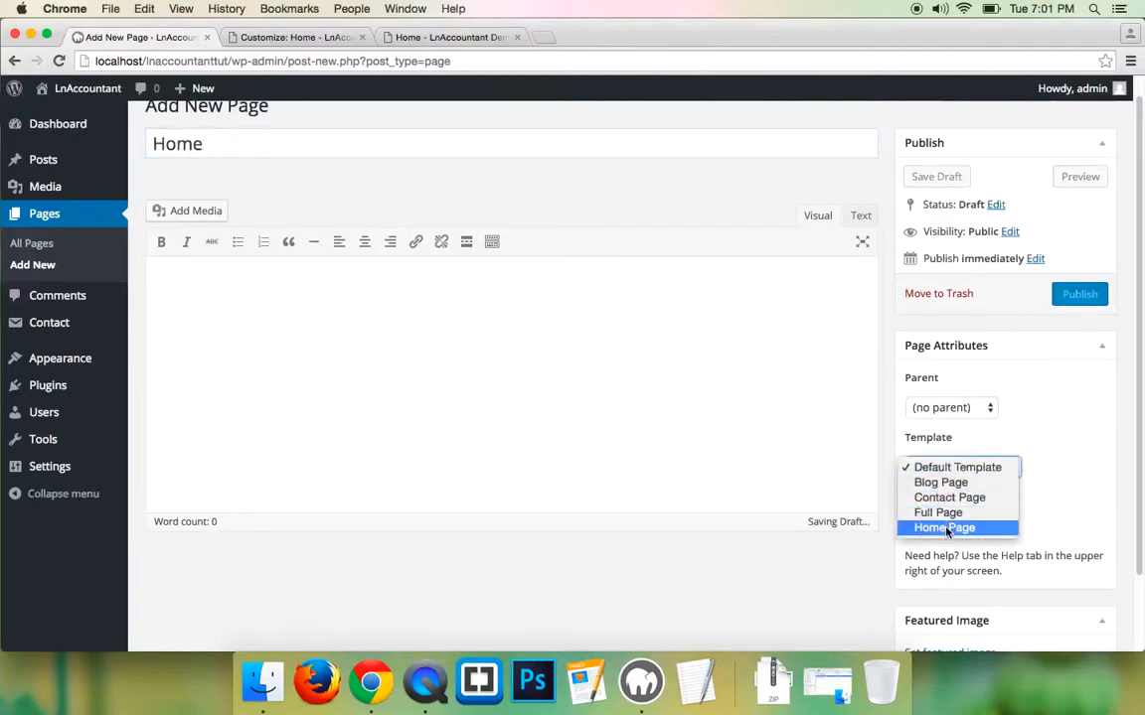
{"action": "left_click", "coordinate": [945, 528]}
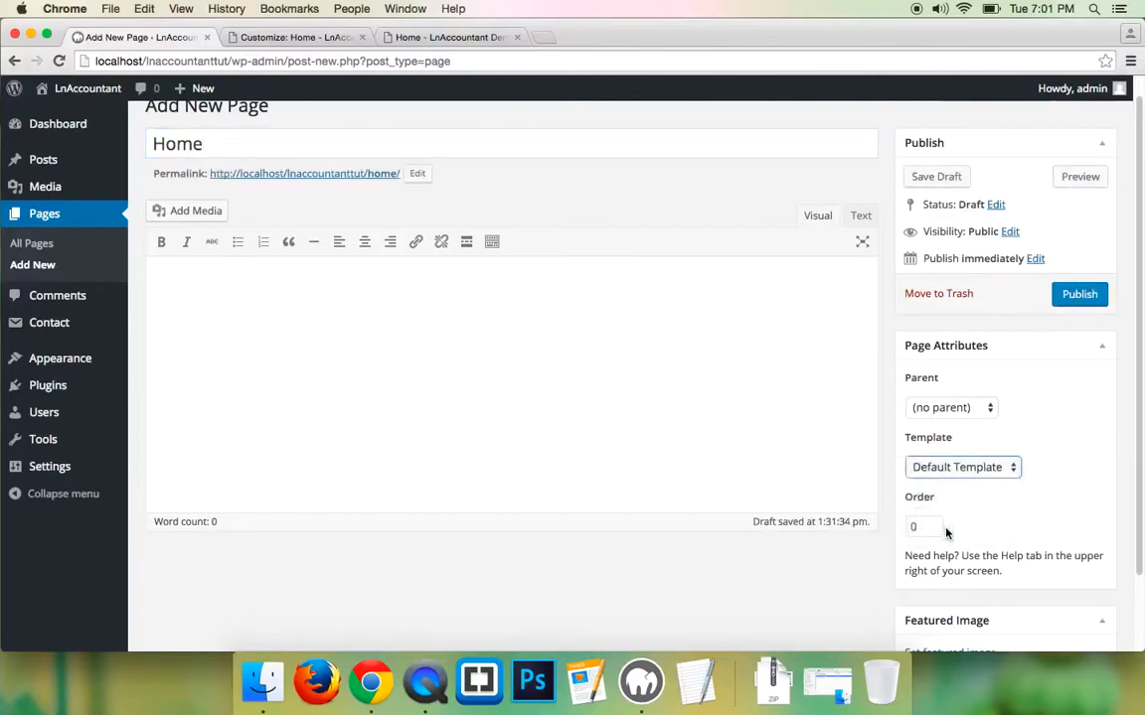
{"action": "left_click", "coordinate": [1081, 295]}
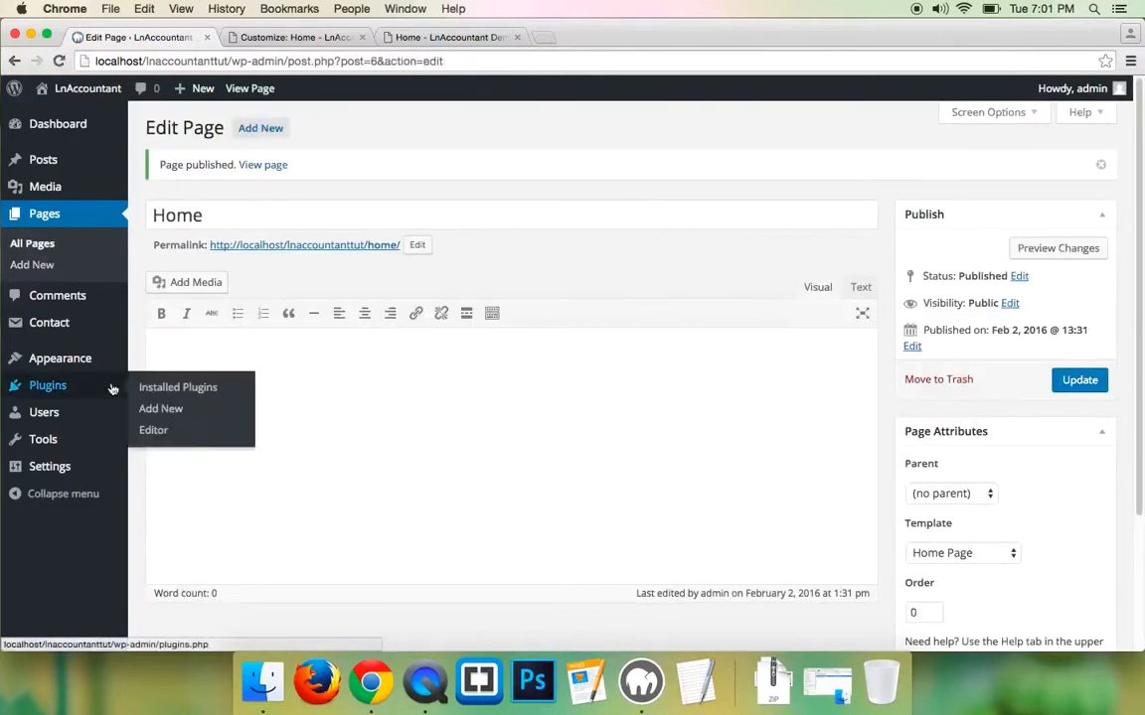
- In Reading Settings, choose a static front page set to Home and save
{"action": "mouse_move", "coordinate": [49, 466]}
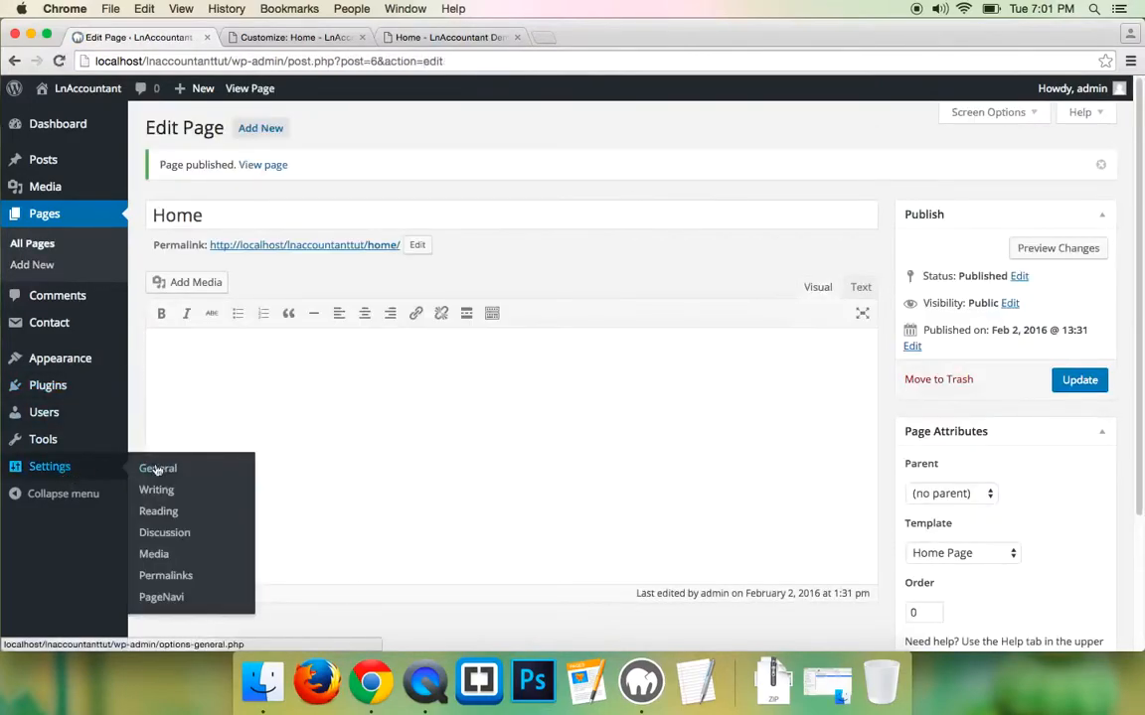
{"action": "left_click", "coordinate": [168, 522]}
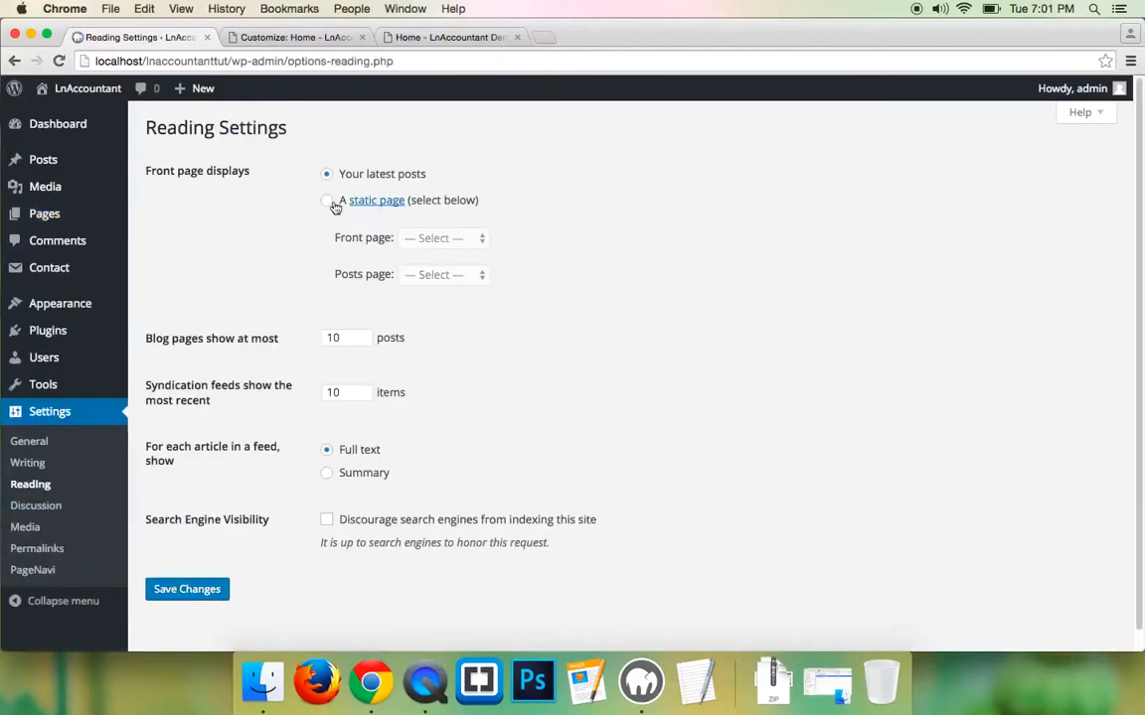
{"action": "left_click", "coordinate": [327, 201]}
{"action": "left_click", "coordinate": [425, 239]}
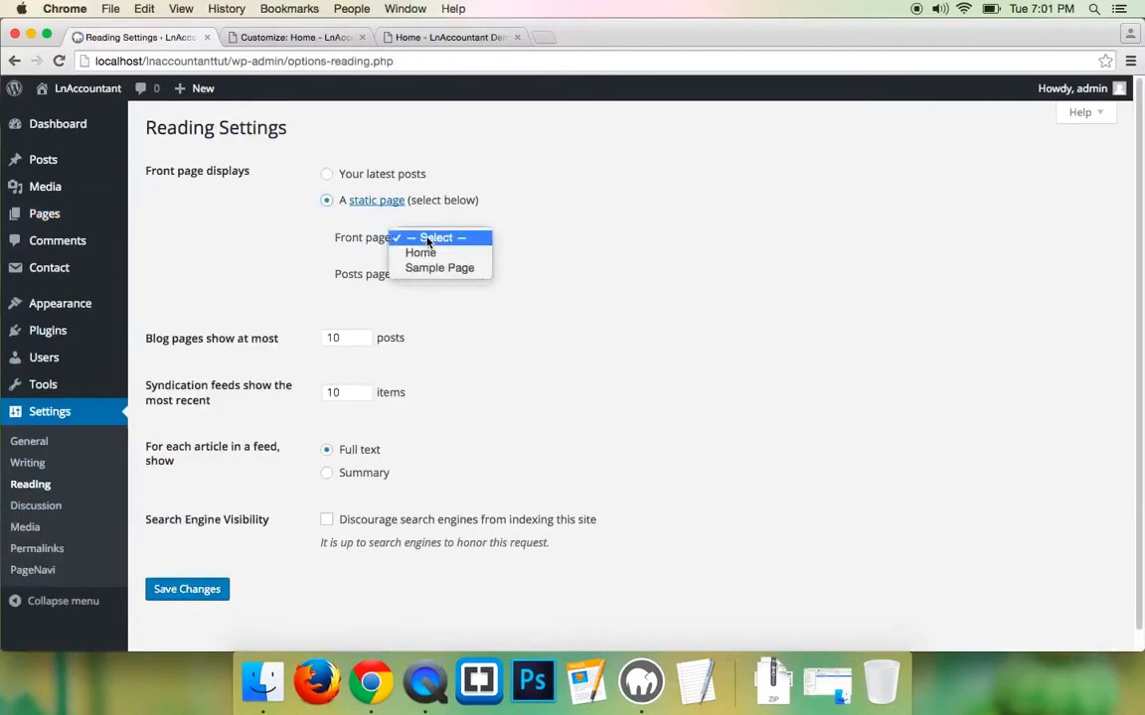
{"action": "left_click", "coordinate": [419, 250]}
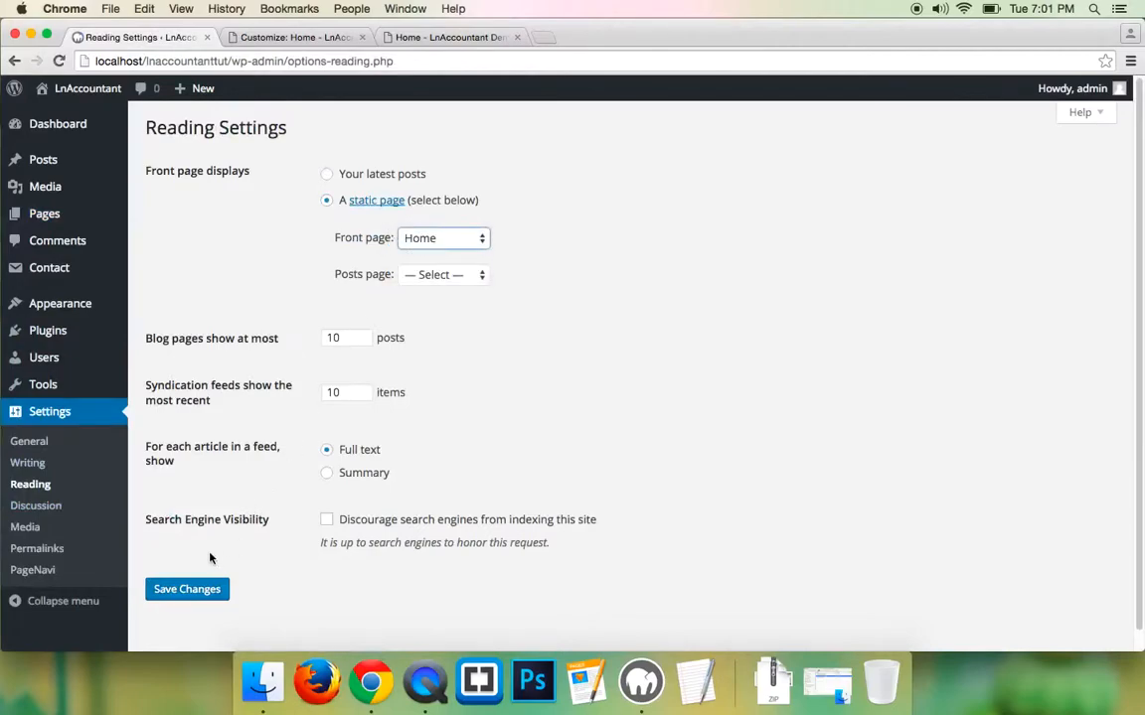
{"action": "left_click", "coordinate": [187, 589]}
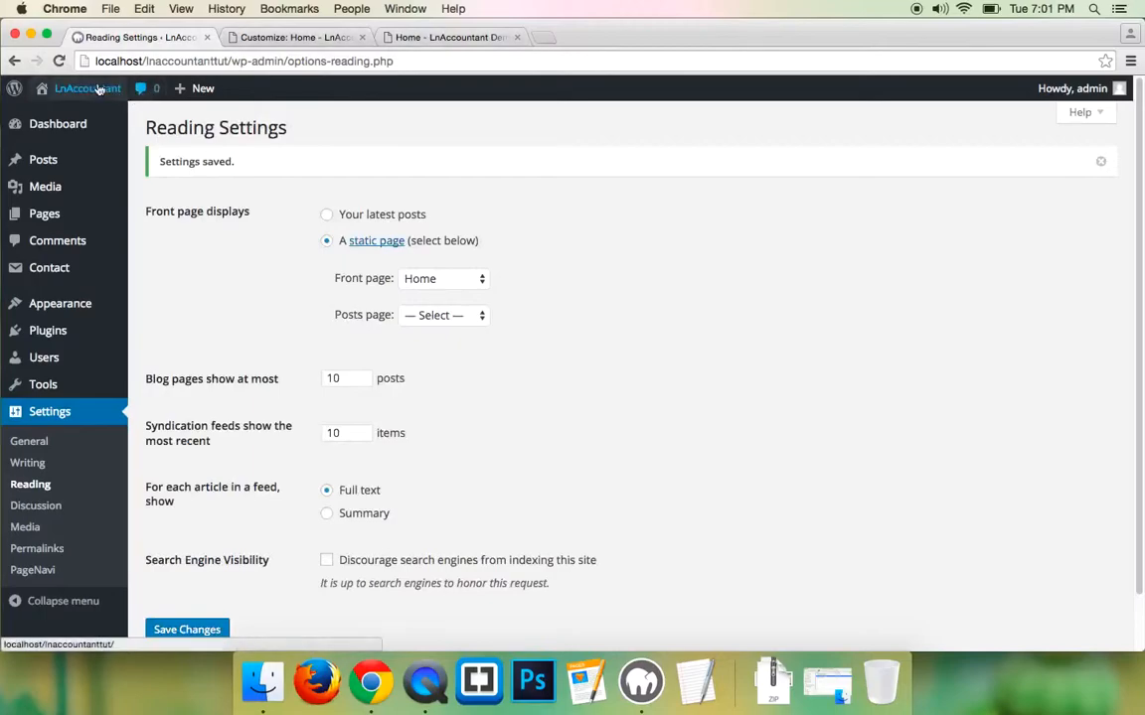
- Open the live local site in a new tab and compare its front page with the demo
{"action": "mouse_move", "coordinate": [85, 91]}
{"action": "left_click", "coordinate": [59, 117], "text": "super"}
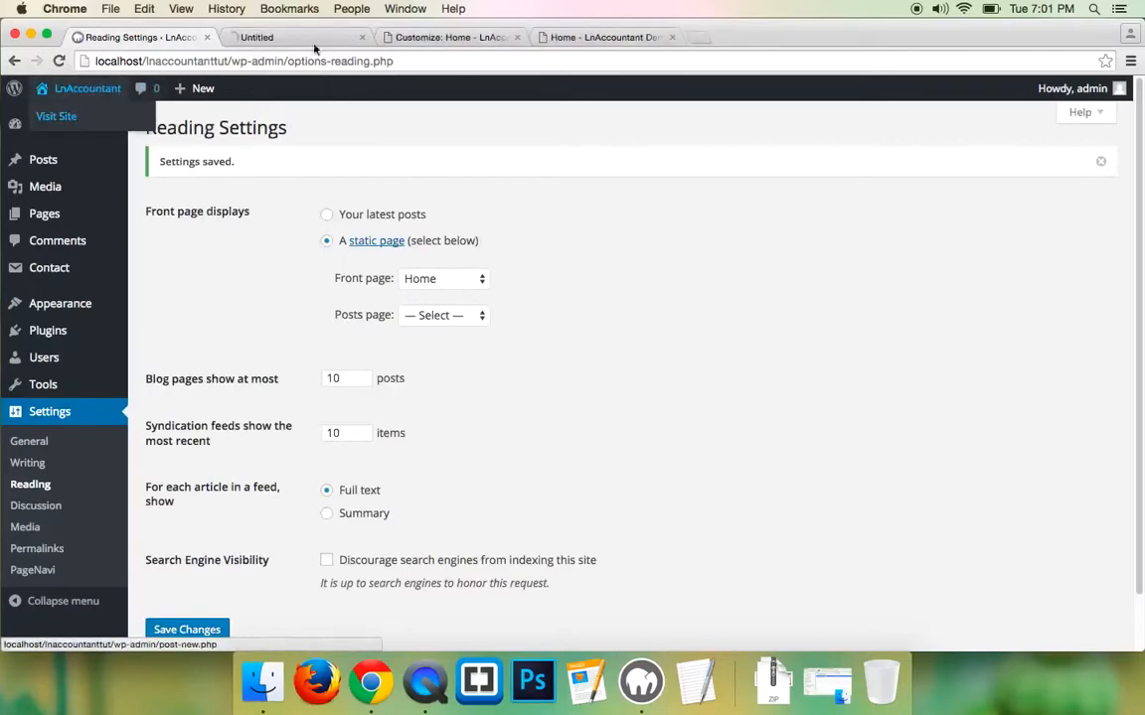
{"action": "left_click", "coordinate": [286, 38]}
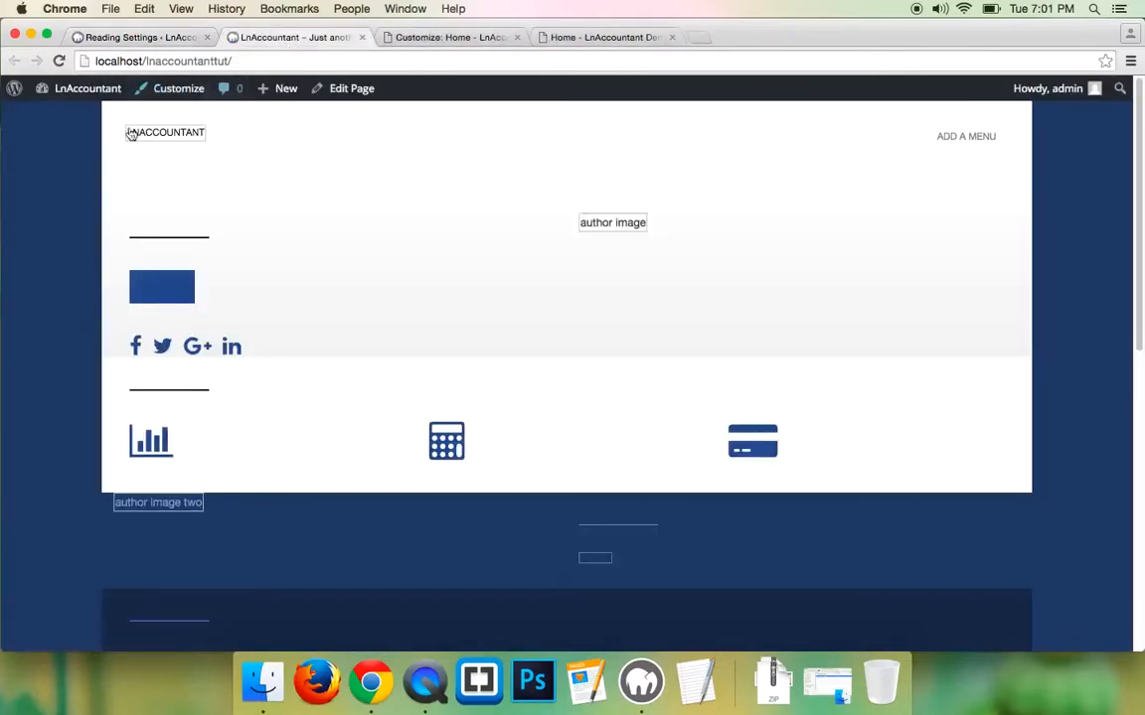
{"action": "scroll", "coordinate": [516, 313], "scroll_direction": "down", "scroll_amount": 5}
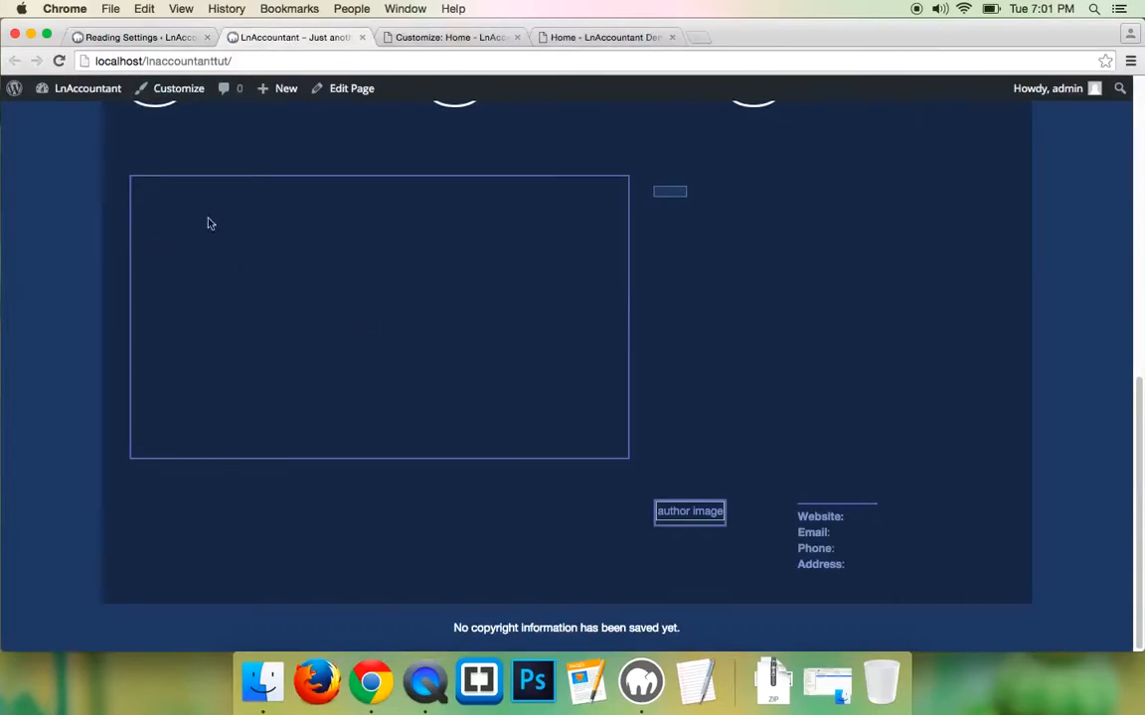
{"action": "scroll", "coordinate": [243, 222], "scroll_direction": "up", "scroll_amount": 10}
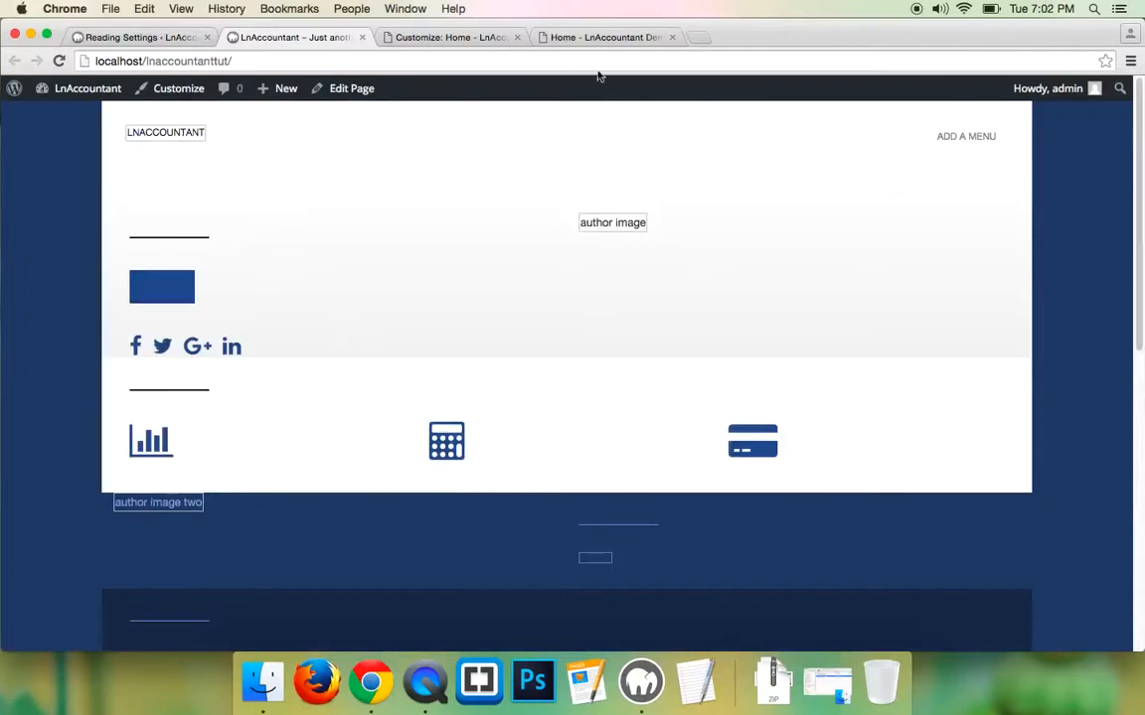
{"action": "left_click", "coordinate": [596, 37]}
{"action": "scroll", "coordinate": [340, 357], "scroll_direction": "down", "scroll_amount": 5}
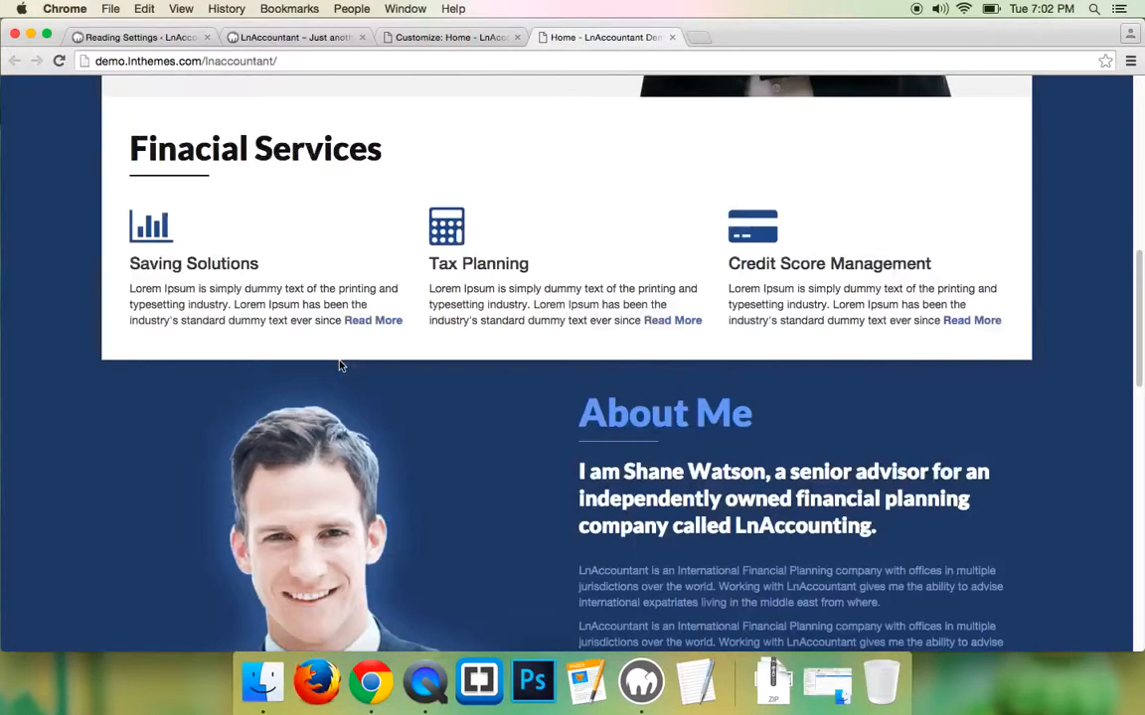
{"action": "scroll", "coordinate": [340, 366], "scroll_direction": "down", "scroll_amount": 10}
{"action": "scroll", "coordinate": [340, 366], "scroll_direction": "up", "scroll_amount": 20}
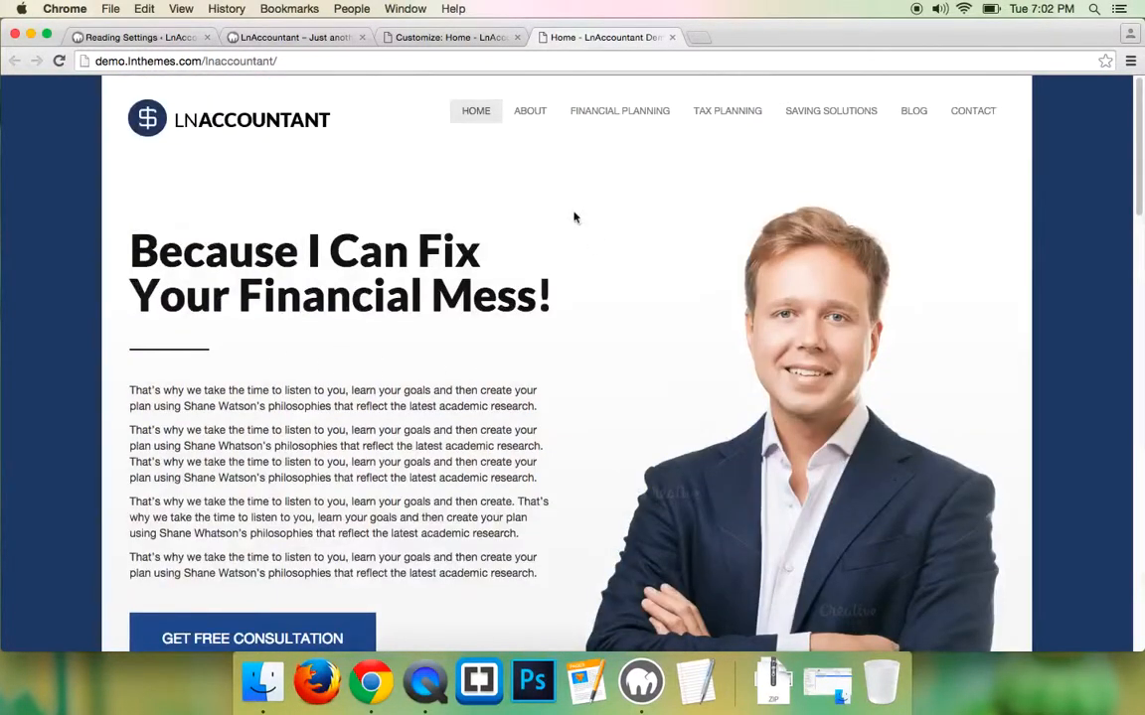
{"action": "left_click", "coordinate": [298, 38]}
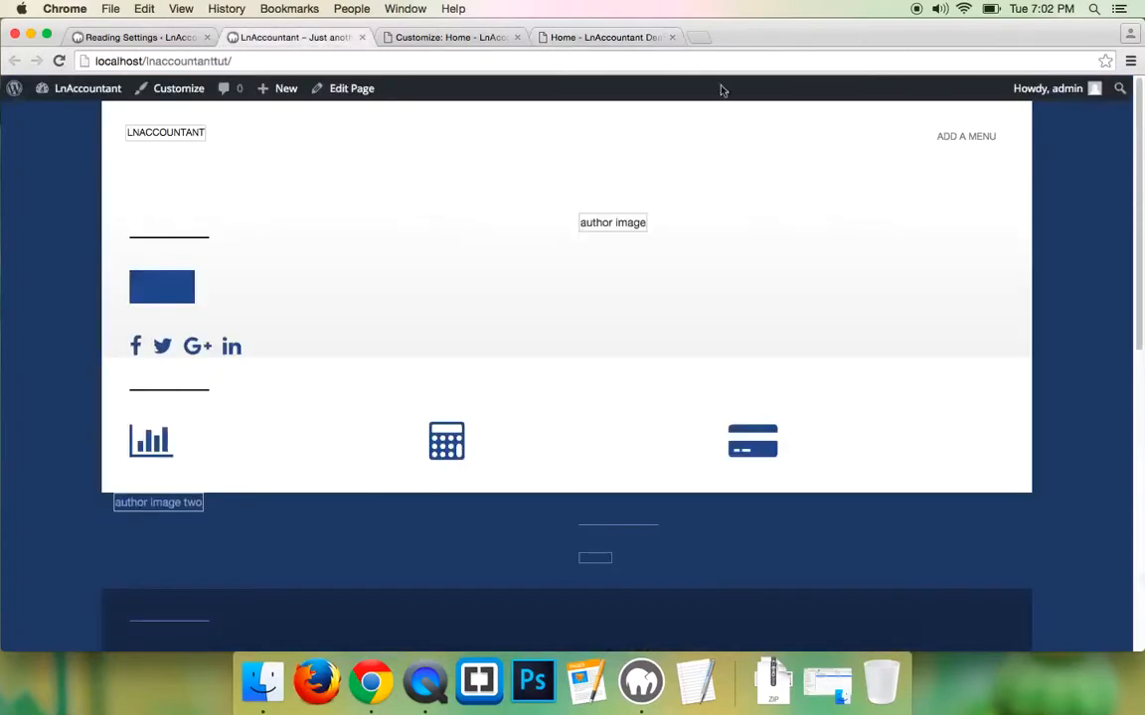
- Uncheck 'Show Toolbar when viewing site' in the profile, update it, and recheck the site against the demo
{"action": "mouse_move", "coordinate": [1048, 91]}
{"action": "left_click", "coordinate": [1008, 149]}
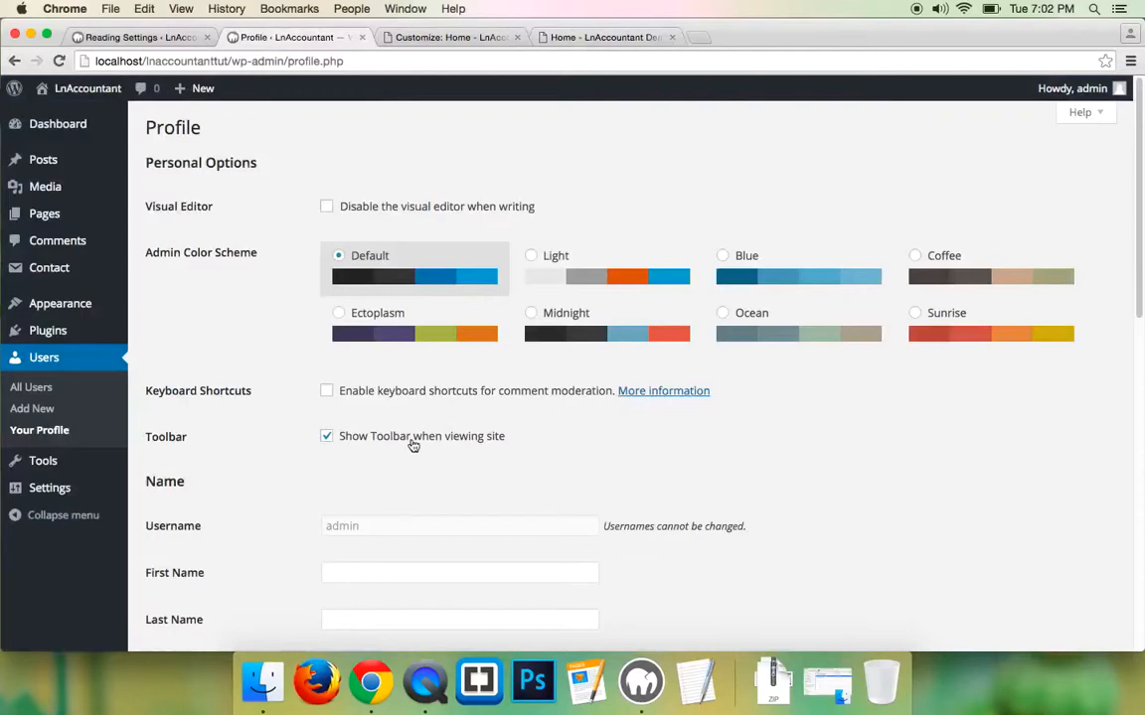
{"action": "left_click", "coordinate": [418, 439]}
{"action": "scroll", "coordinate": [202, 622], "scroll_direction": "down", "scroll_amount": 10}
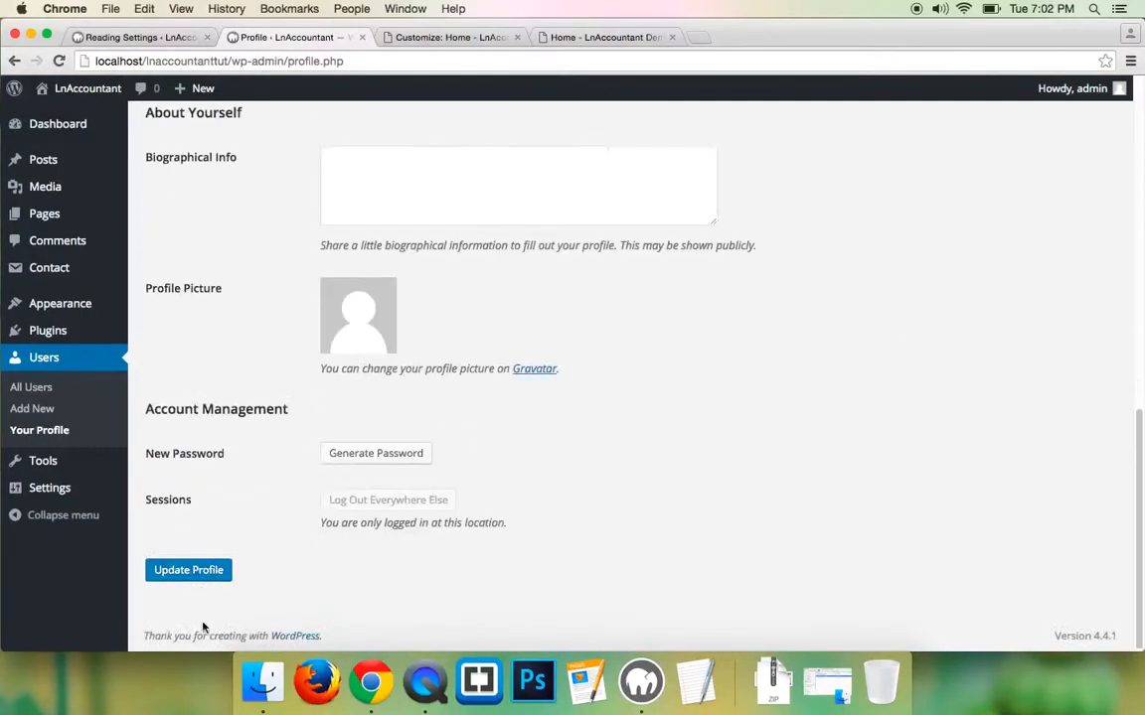
{"action": "left_click", "coordinate": [202, 576]}
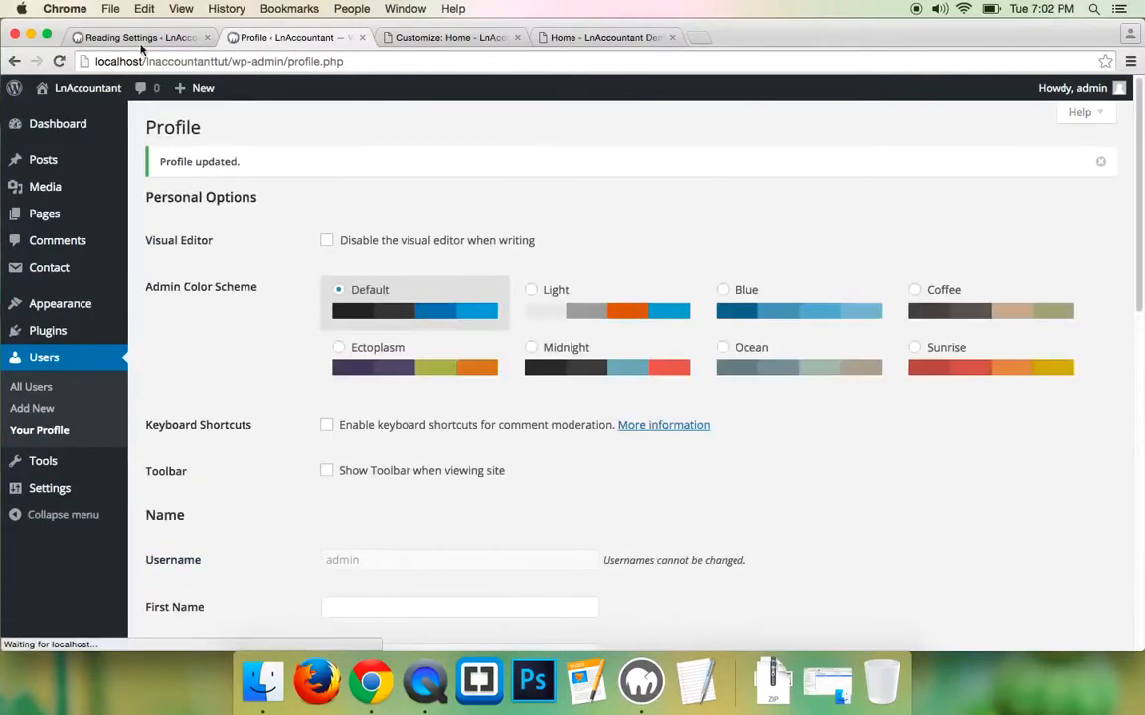
{"action": "mouse_move", "coordinate": [65, 92]}
{"action": "left_click", "coordinate": [55, 113]}
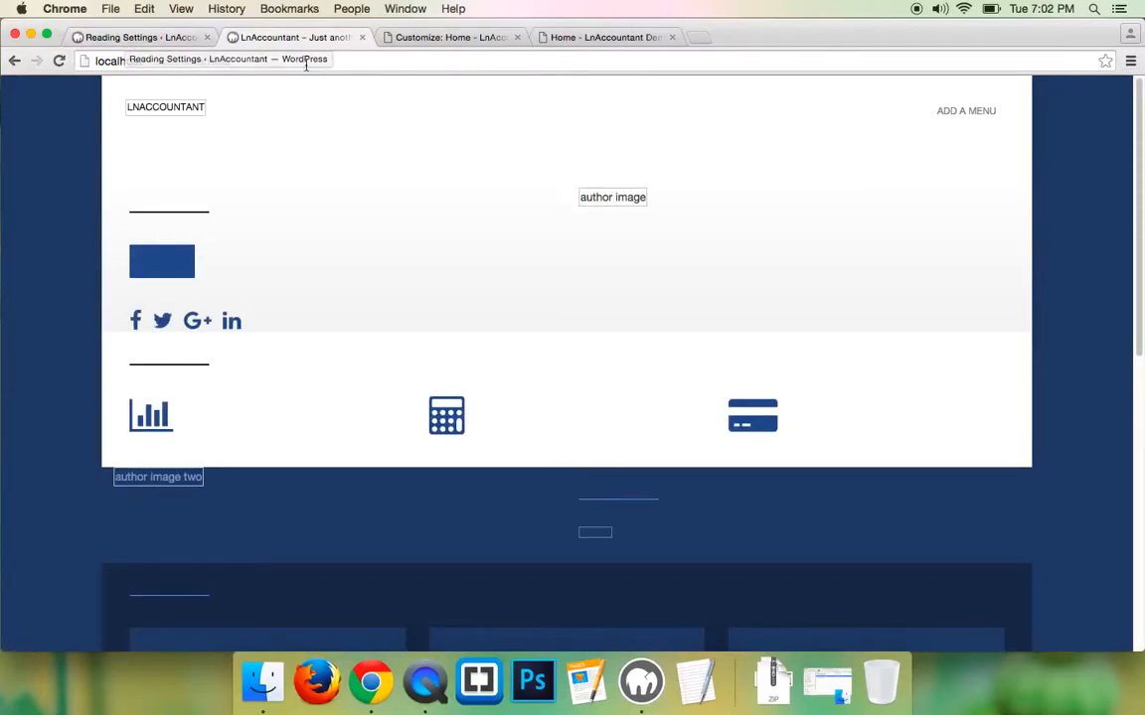
{"action": "left_click", "coordinate": [588, 38]}
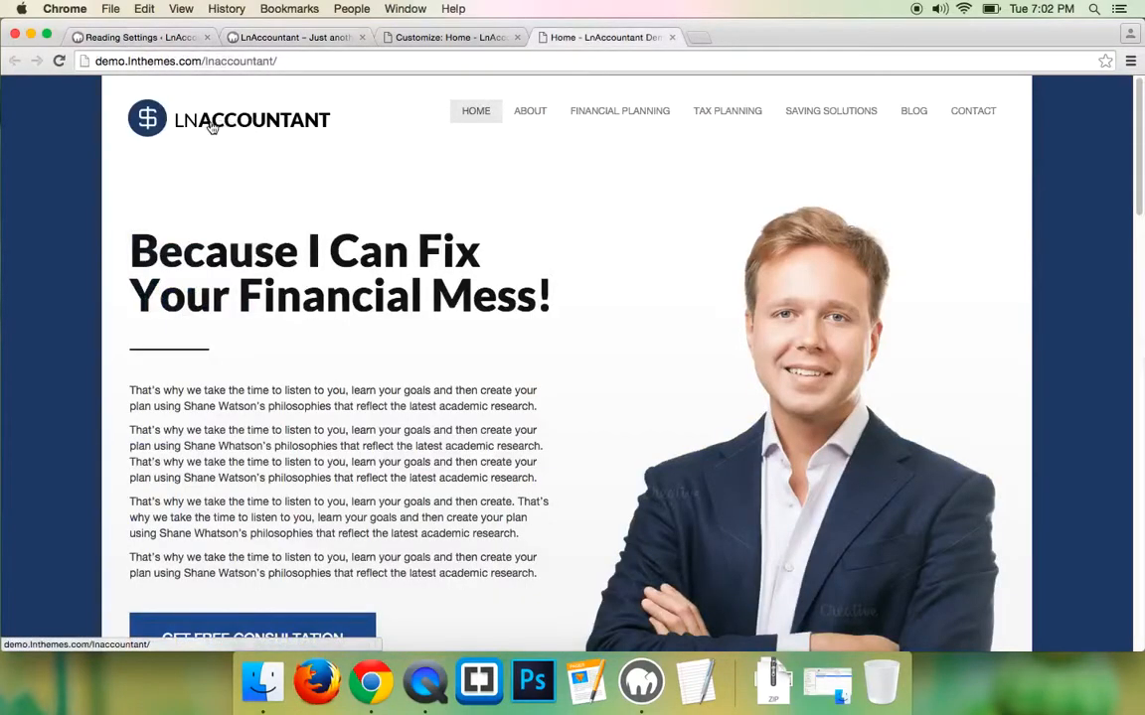
- In the Customizer's Header Settings, bring up the Select Image picker for a new LnAccountant logo
{"action": "left_click", "coordinate": [125, 37]}
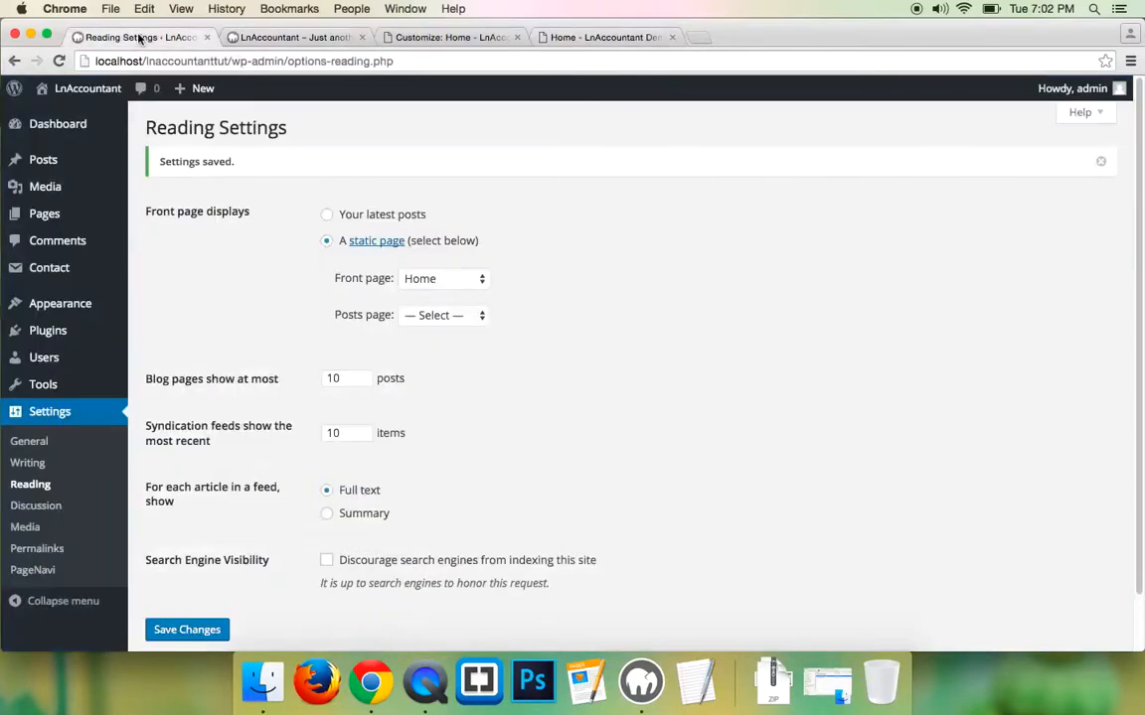
{"action": "mouse_move", "coordinate": [70, 306]}
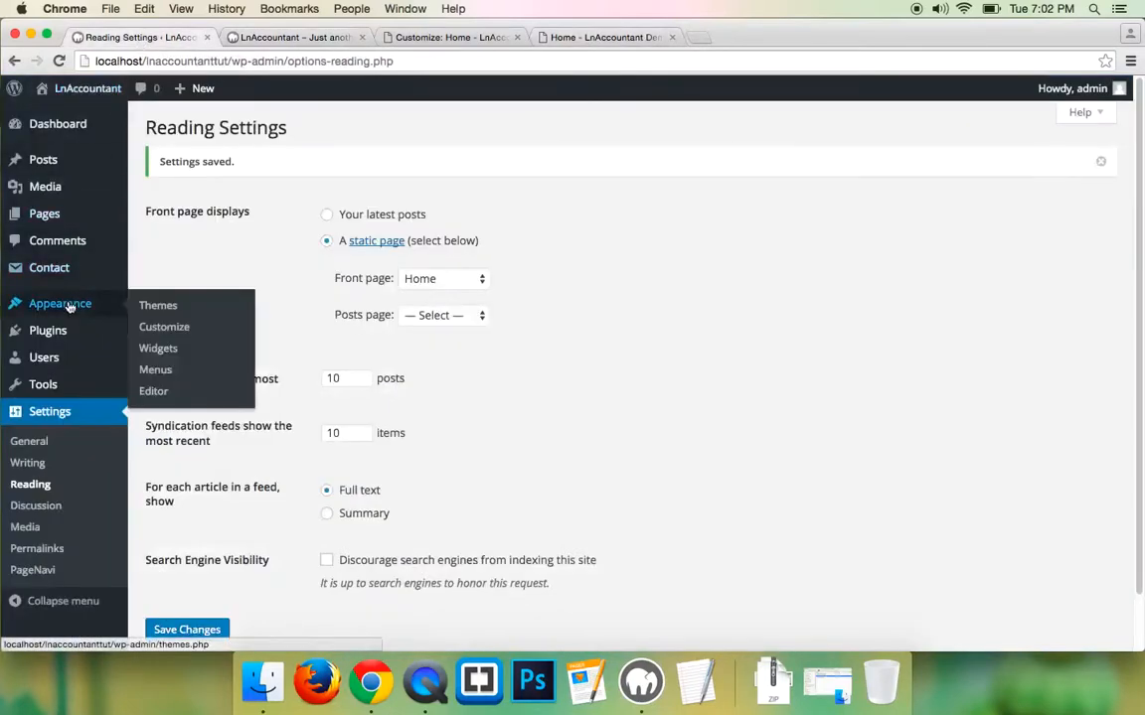
{"action": "left_click", "coordinate": [162, 326]}
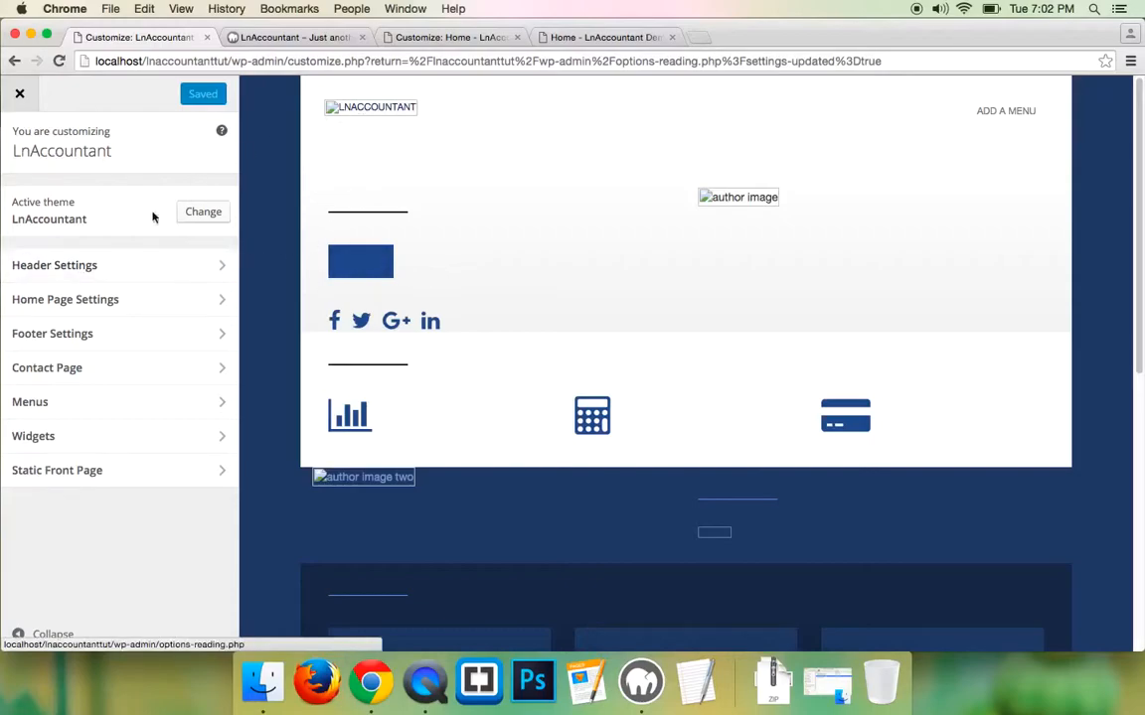
{"action": "left_click", "coordinate": [72, 270]}
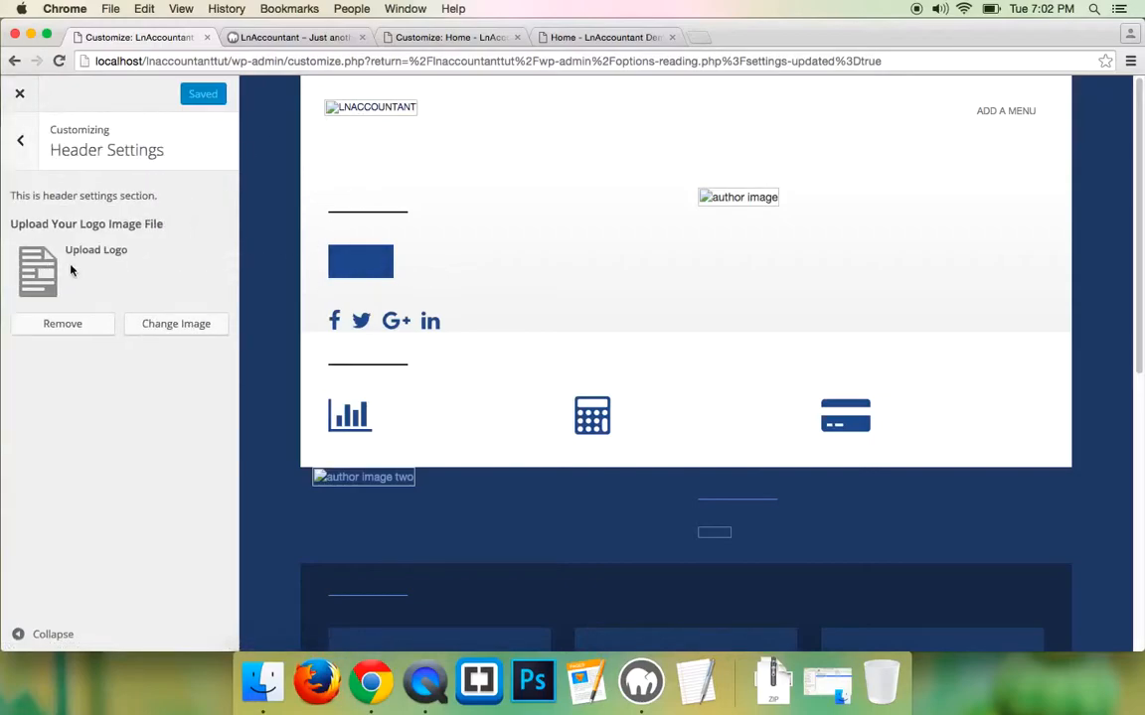
{"action": "left_click", "coordinate": [197, 326]}
- Save the demo site's logo image to the Desktop as logo.png
{"action": "left_click", "coordinate": [550, 371]}
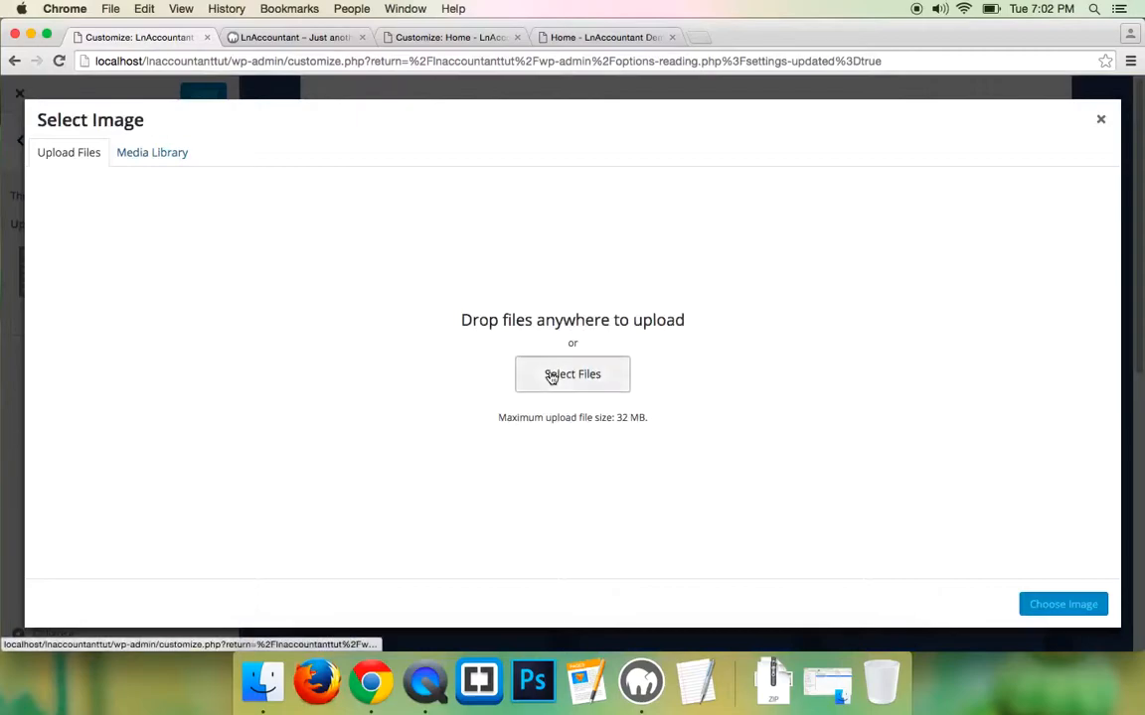
{"action": "left_click", "coordinate": [186, 182]}
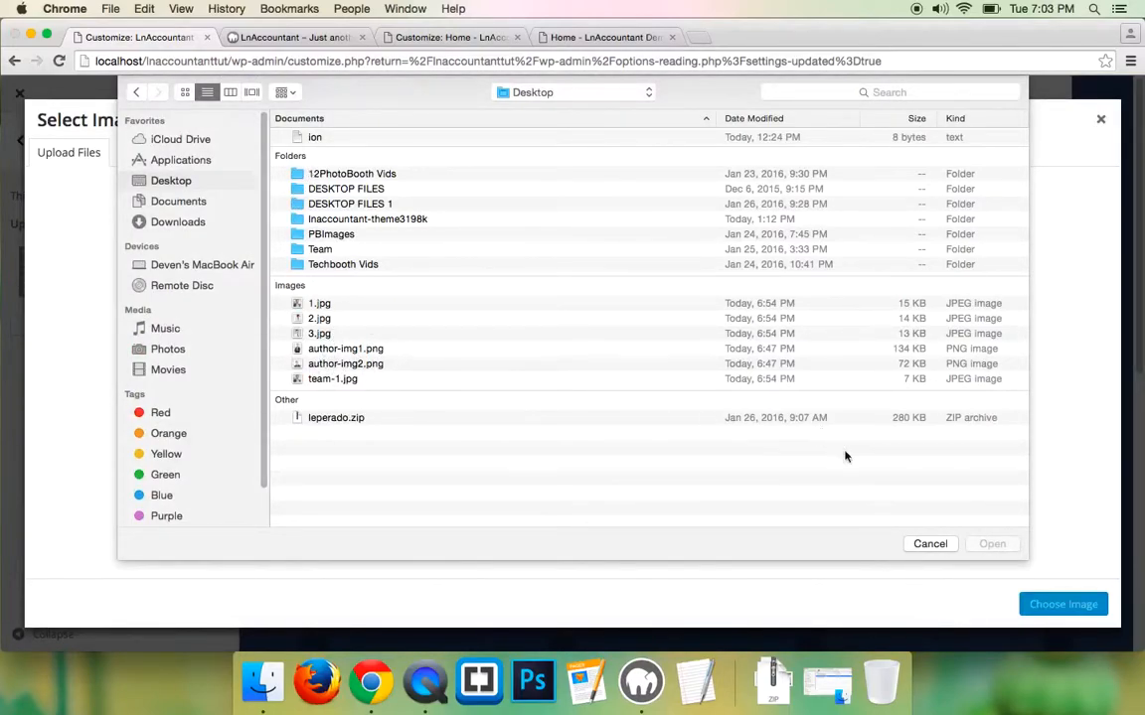
{"action": "left_click", "coordinate": [931, 545]}
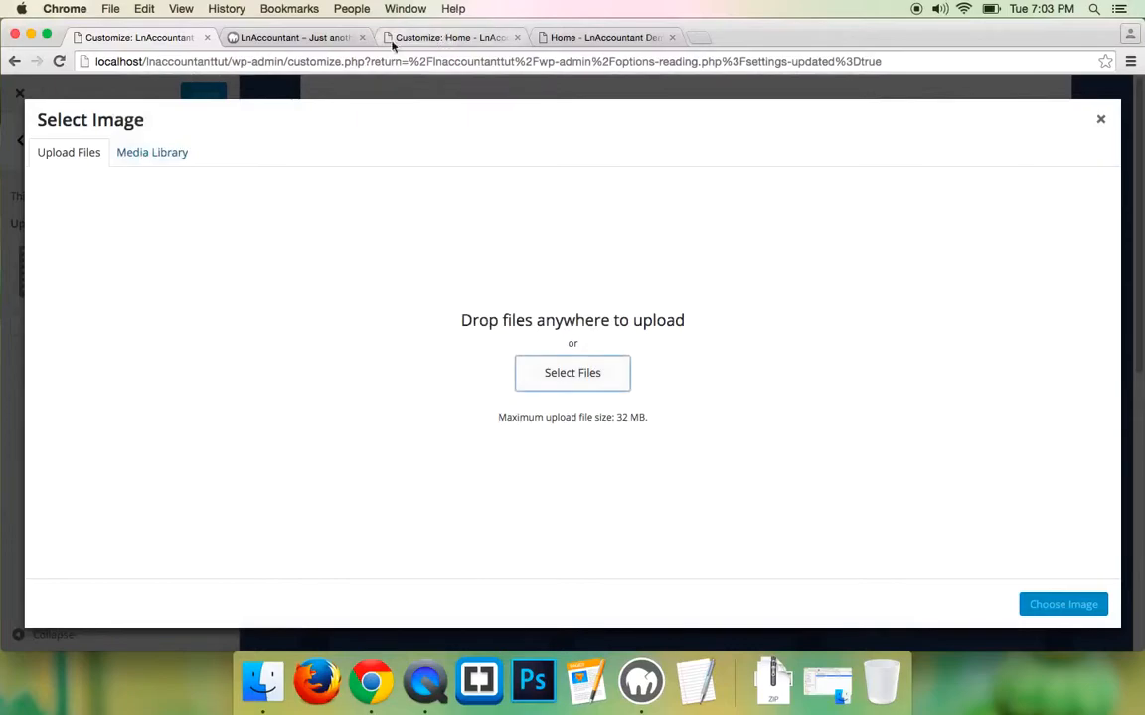
{"action": "left_click", "coordinate": [288, 37]}
{"action": "left_click", "coordinate": [601, 37]}
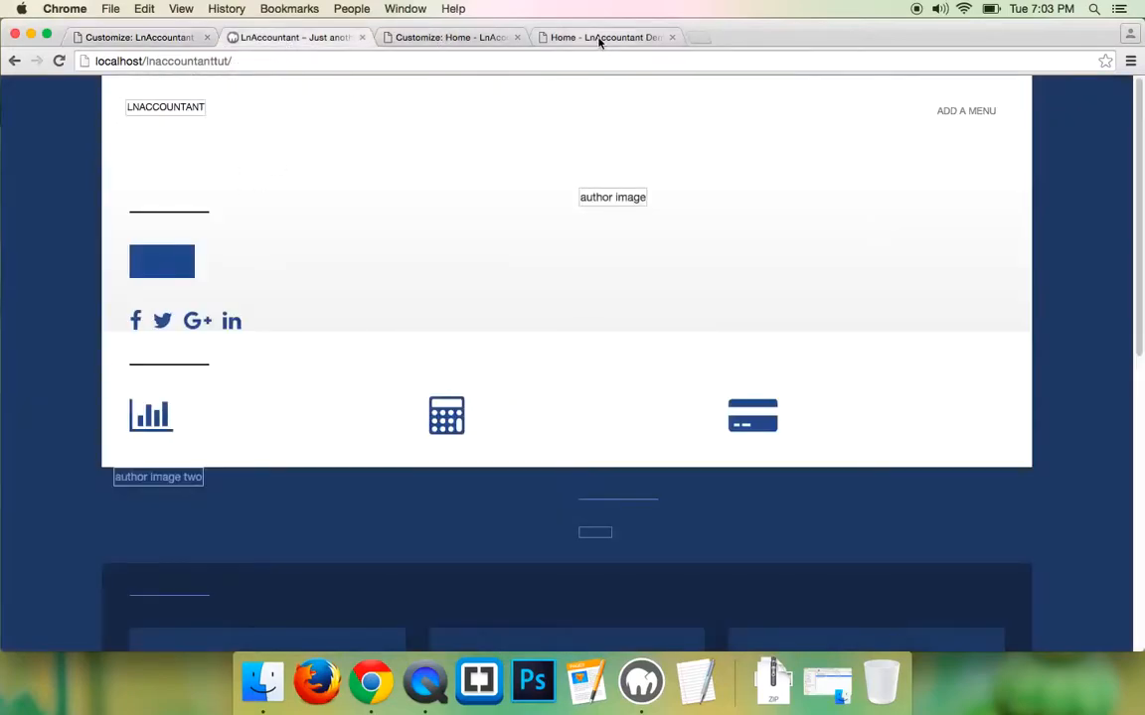
{"action": "right_click", "coordinate": [152, 115]}
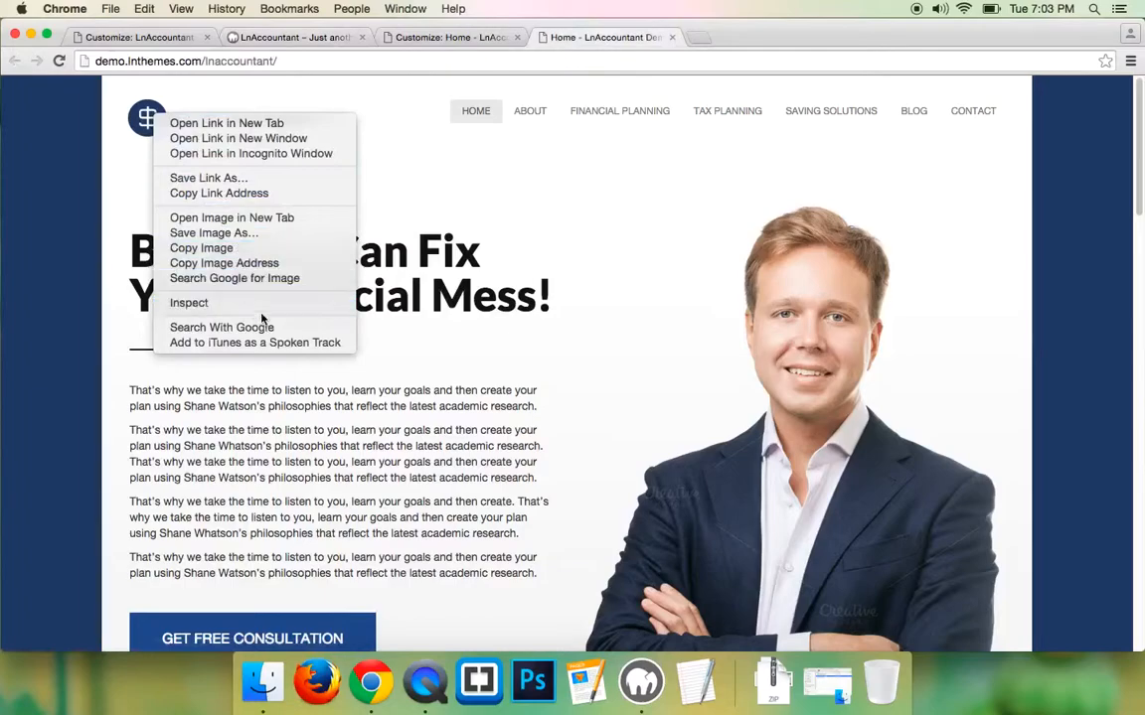
{"action": "left_click", "coordinate": [242, 233]}
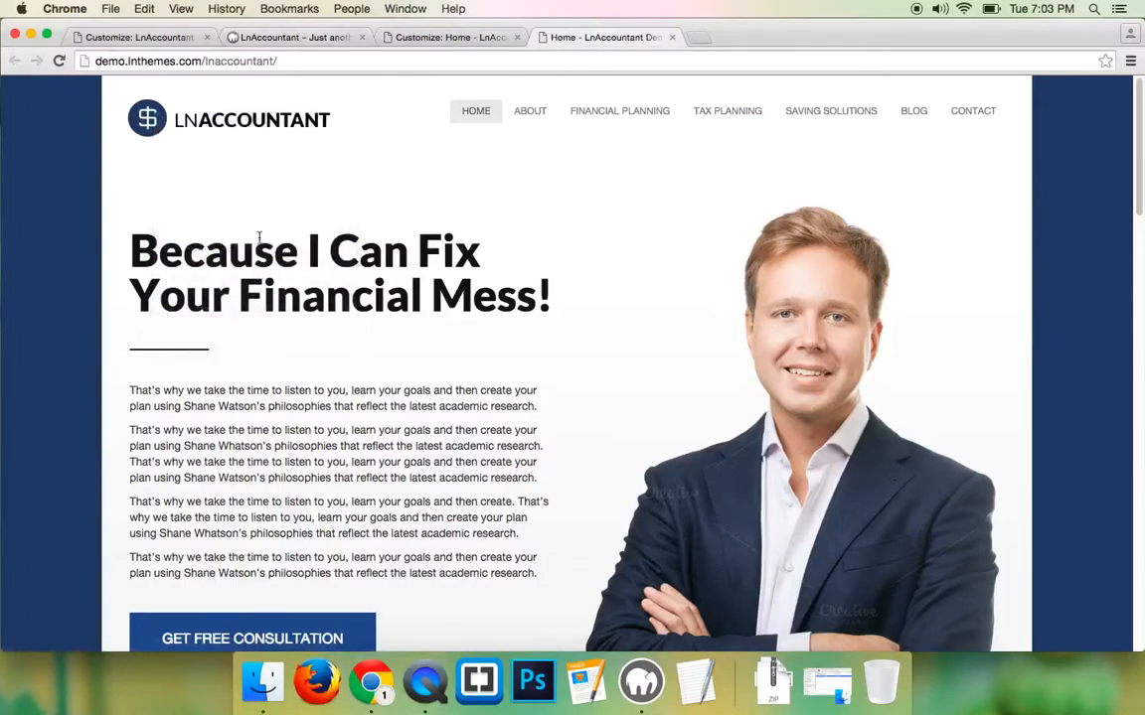
{"action": "left_click", "coordinate": [803, 567]}
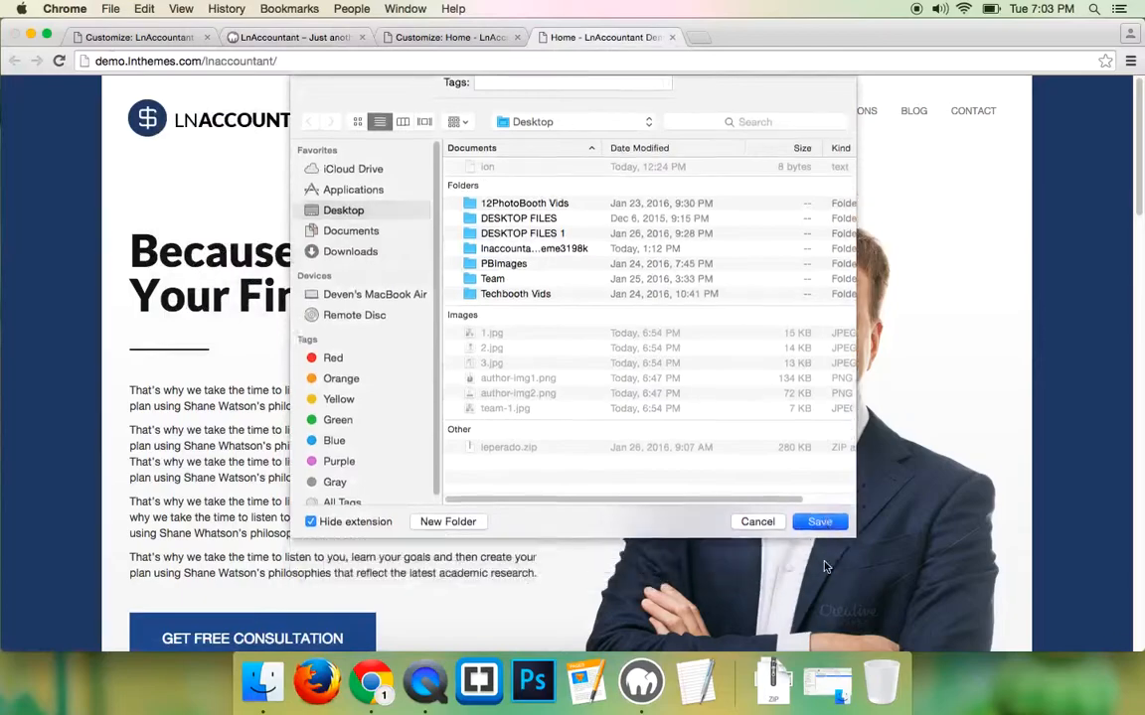
- Upload logo.png from the Desktop into the Select Image media library
{"action": "left_click", "coordinate": [144, 37]}
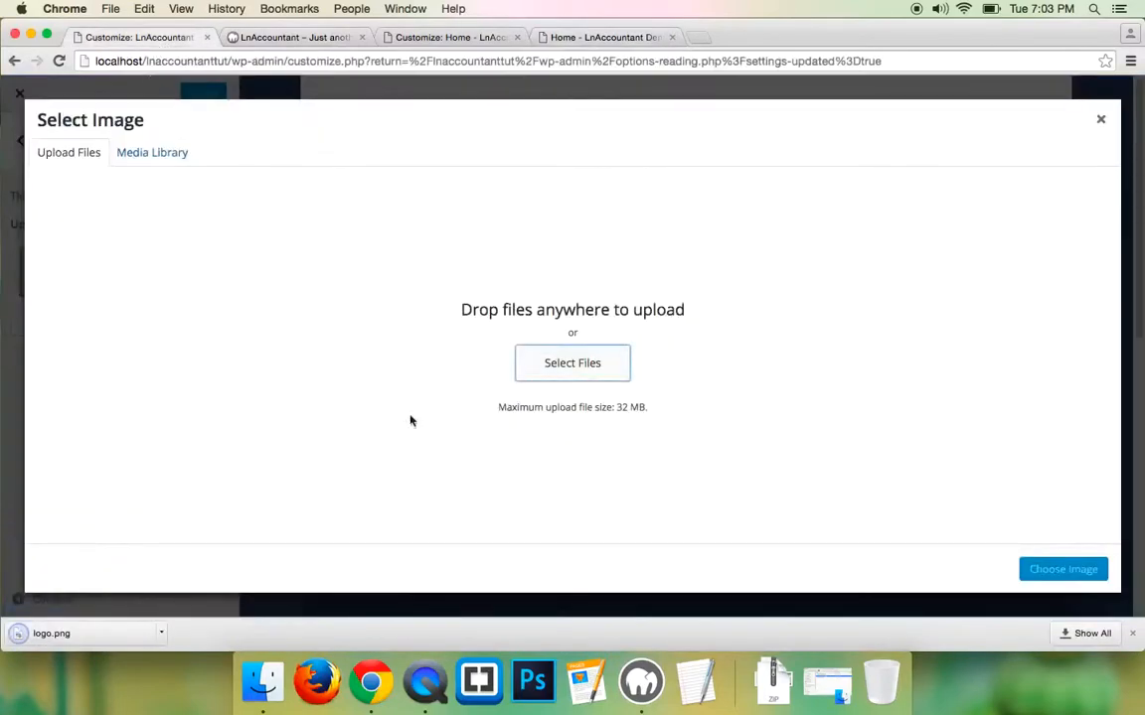
{"action": "left_click", "coordinate": [576, 363]}
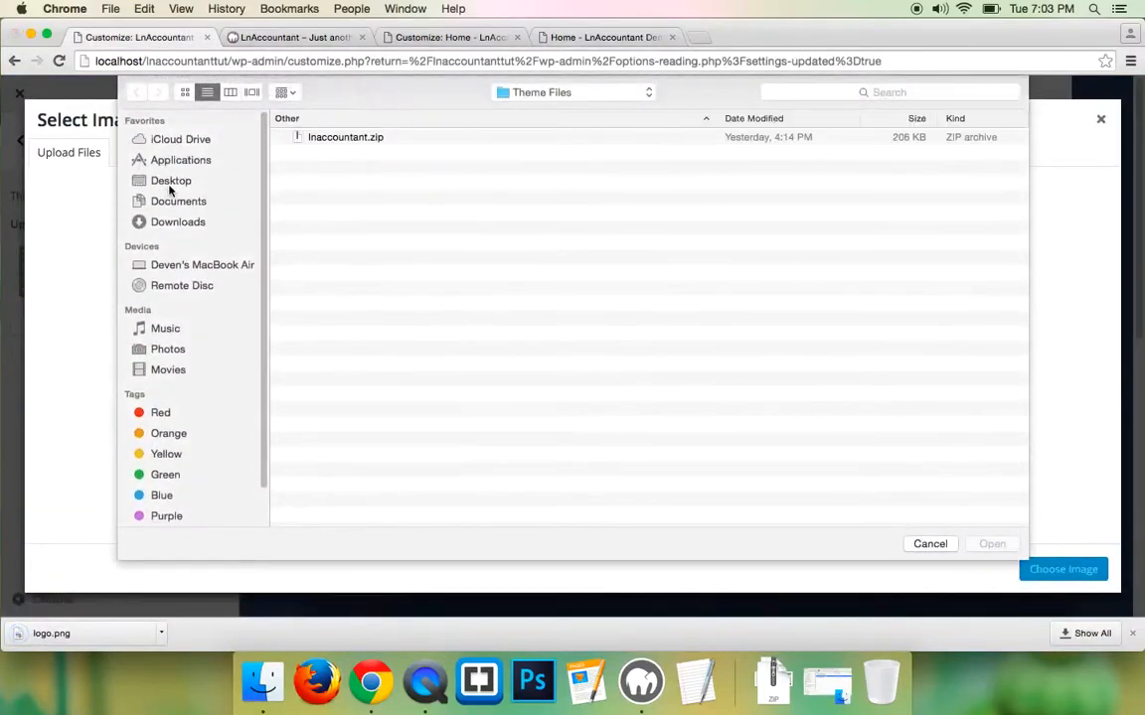
{"action": "left_click", "coordinate": [170, 181]}
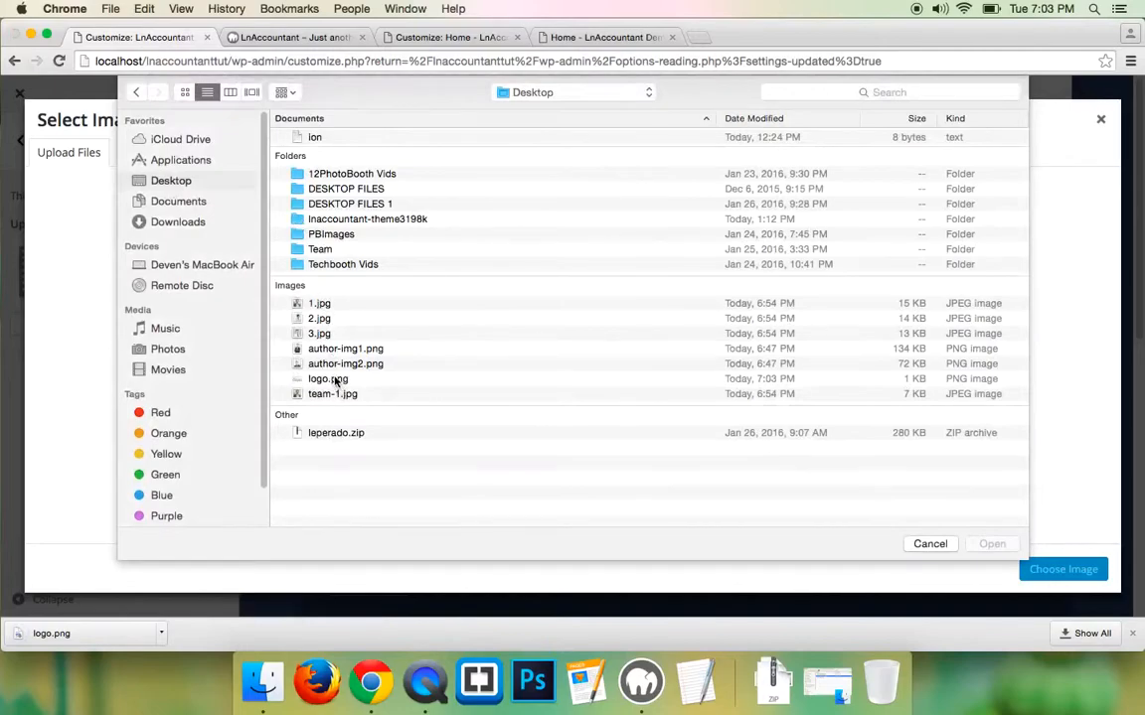
{"action": "left_click", "coordinate": [335, 379]}
{"action": "left_click", "coordinate": [1000, 545]}
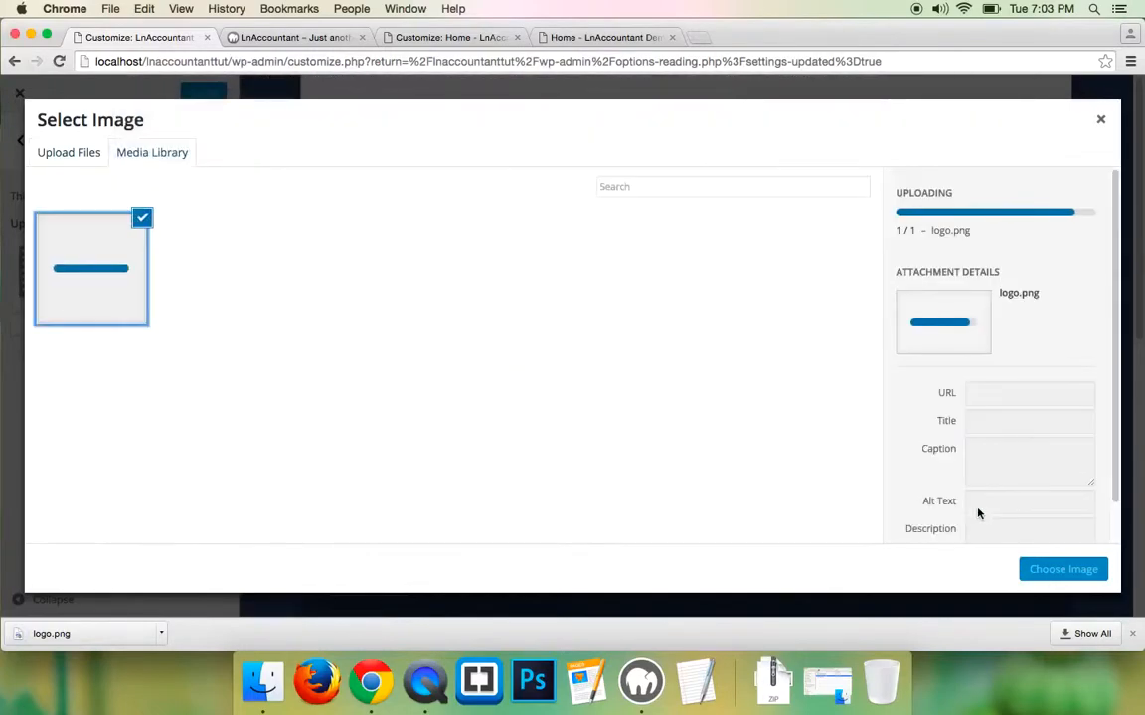
- Set the uploaded logo.png as header logo, publish, and confirm it on the reloaded front page
{"action": "left_click", "coordinate": [1042, 576]}
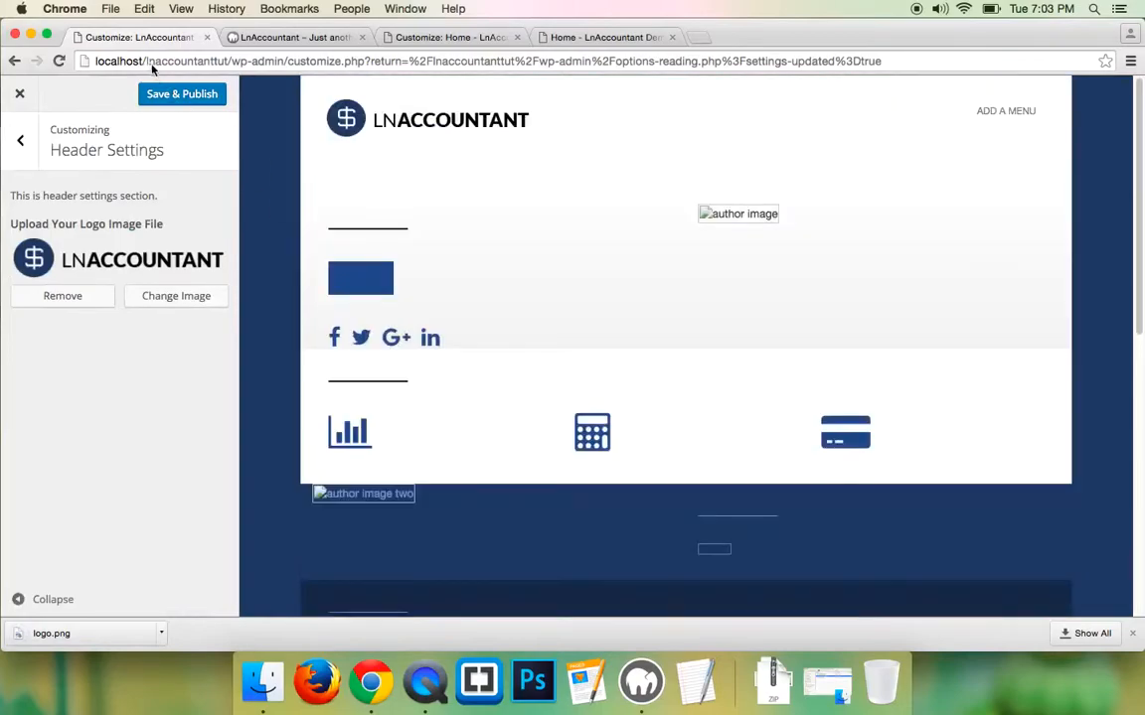
{"action": "left_click", "coordinate": [175, 97]}
{"action": "left_click", "coordinate": [298, 38]}
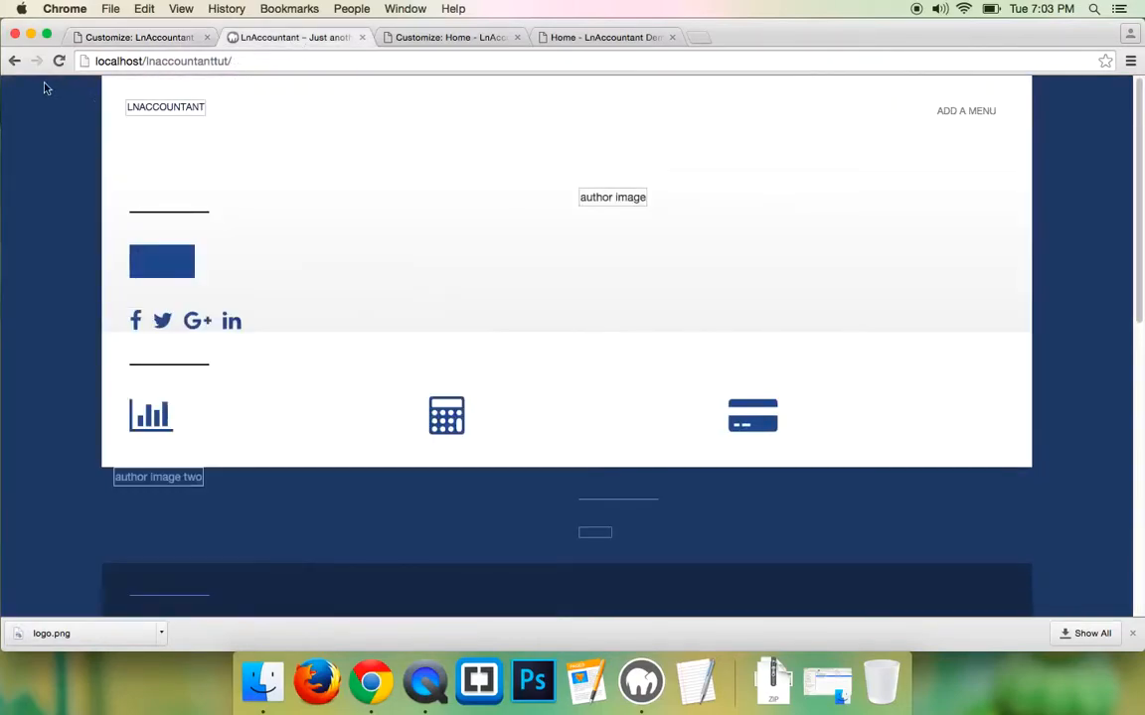
{"action": "left_click", "coordinate": [60, 61]}
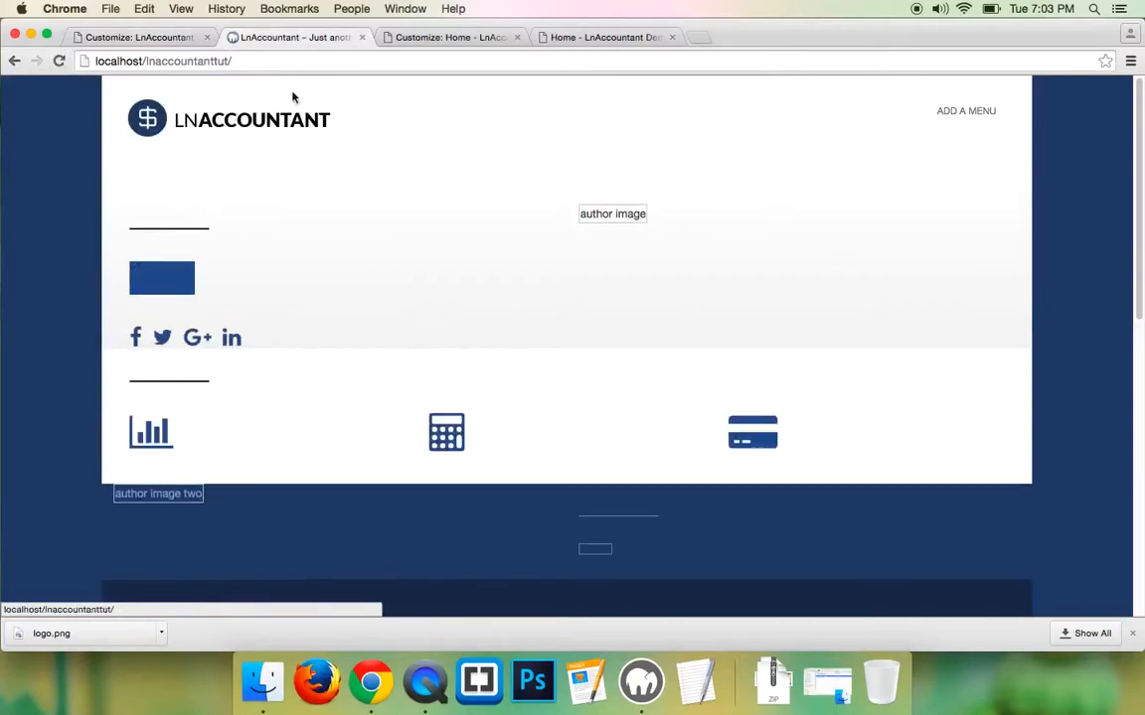
{"action": "left_click", "coordinate": [544, 38]}
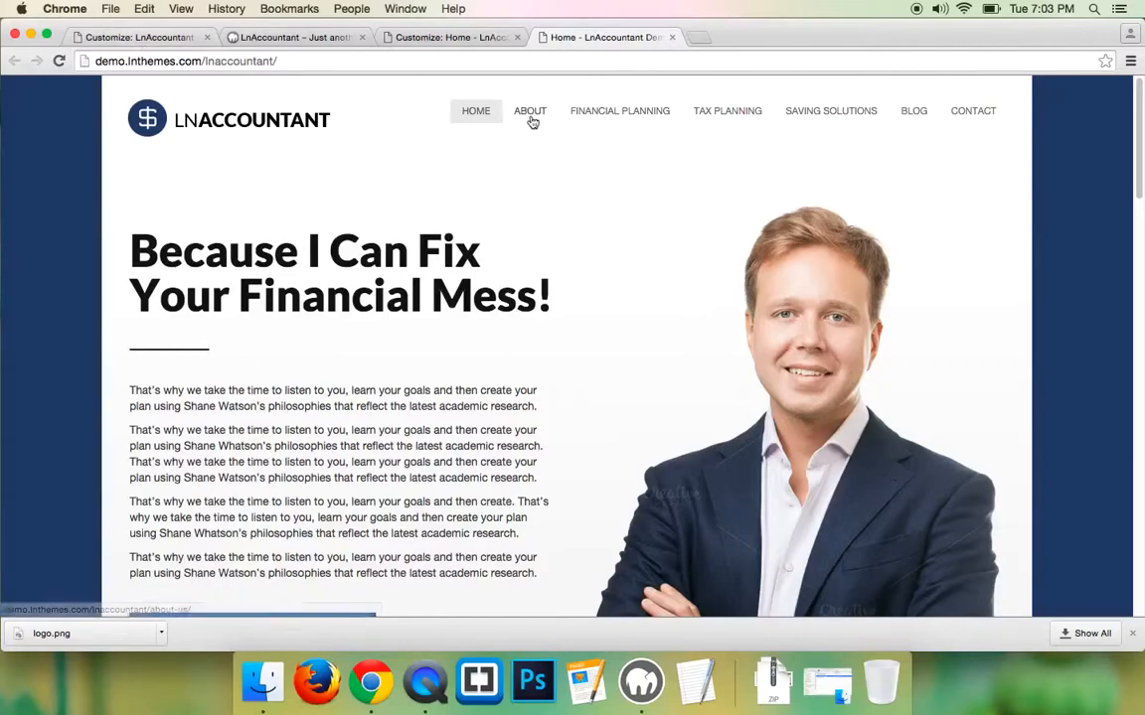
{"action": "left_click", "coordinate": [149, 38]}
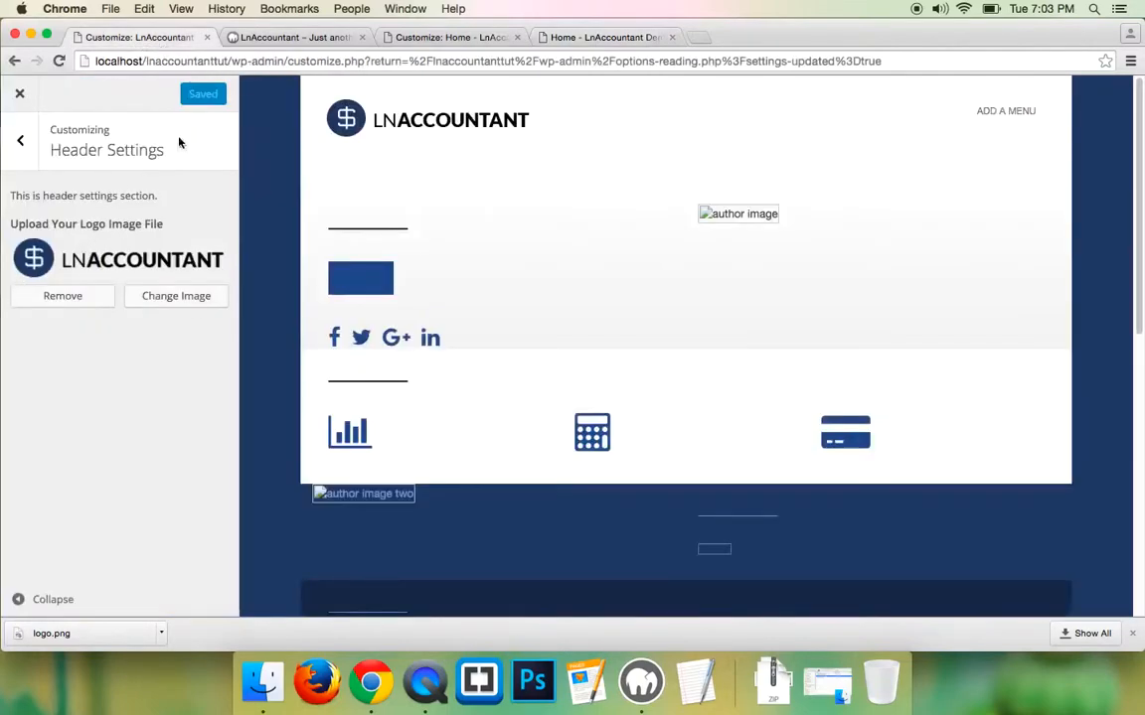
- Publish a new page titled About with placeholder body text
{"action": "left_click", "coordinate": [20, 95]}
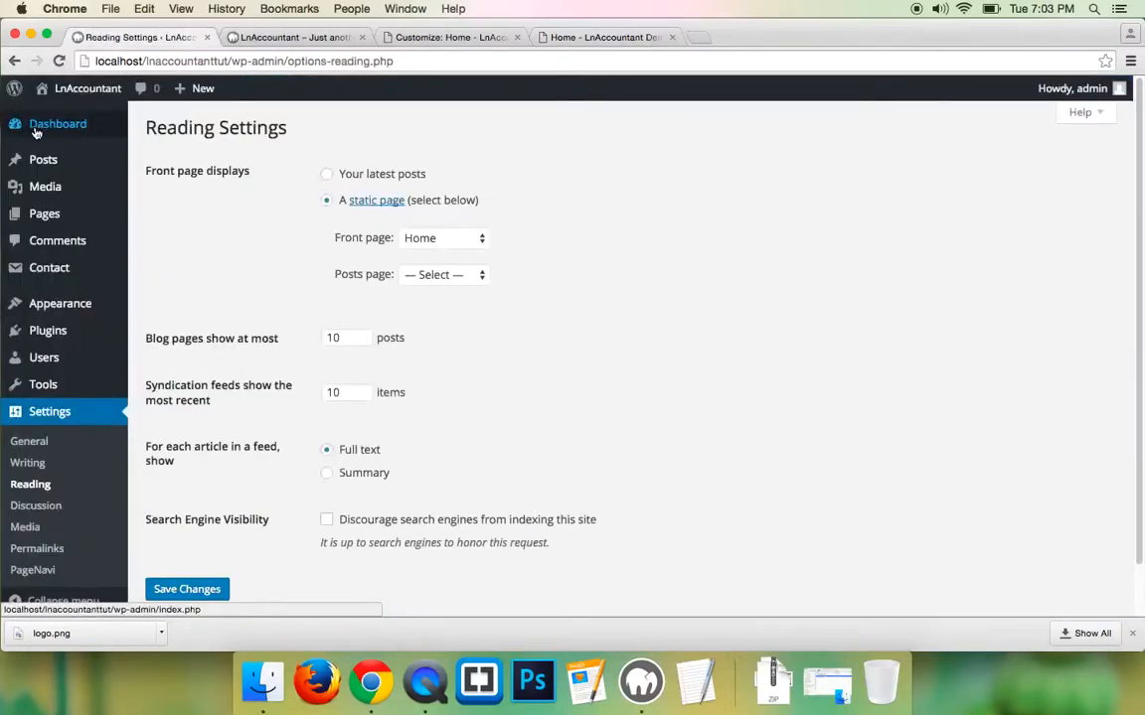
{"action": "mouse_move", "coordinate": [77, 215]}
{"action": "left_click", "coordinate": [161, 237]}
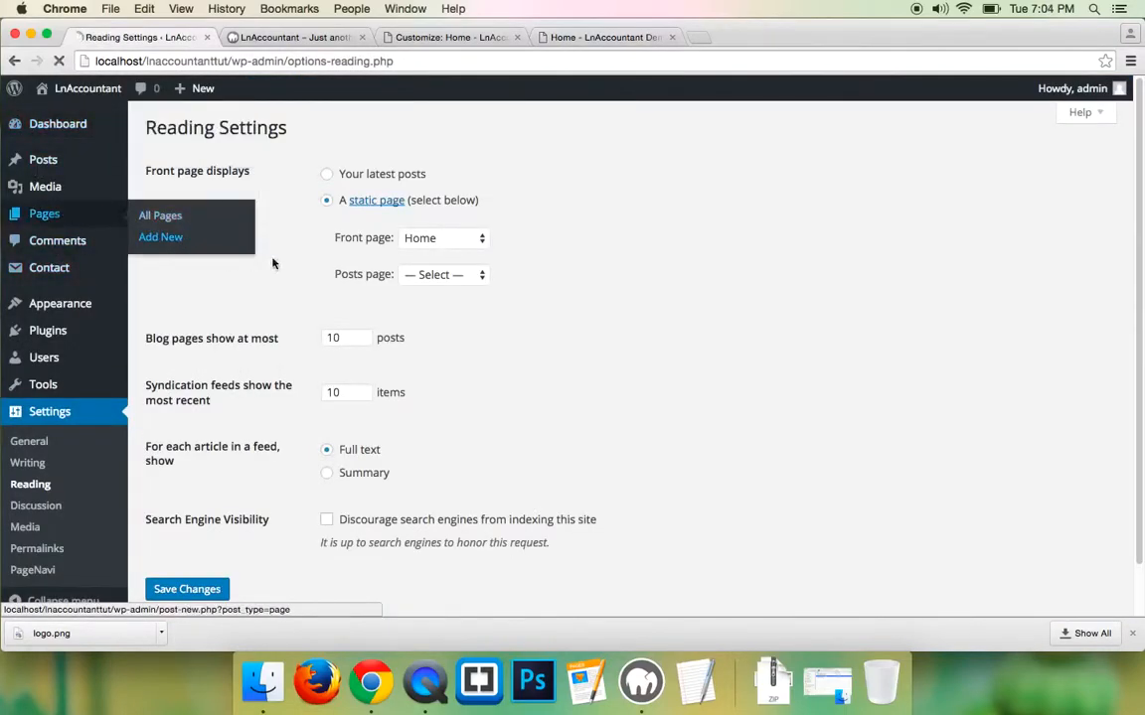
{"action": "left_click", "coordinate": [242, 169]}
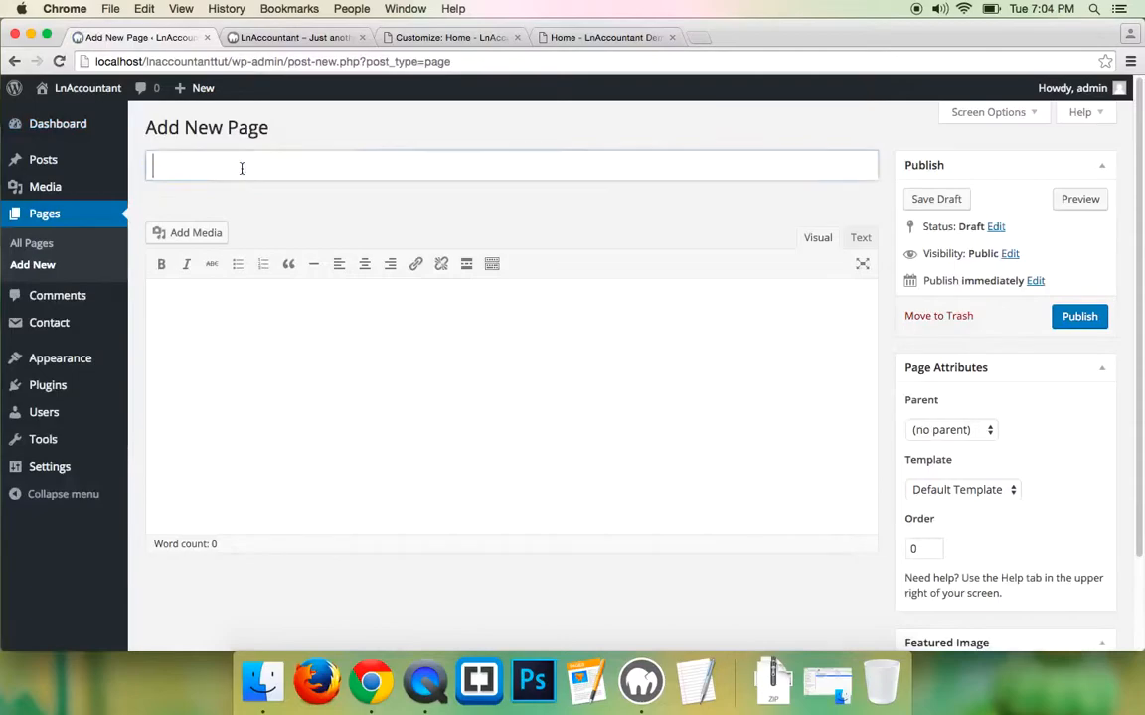
{"action": "type", "text": "ABout"}
{"action": "double_click", "coordinate": [155, 174]}
{"action": "type", "text": "About"}
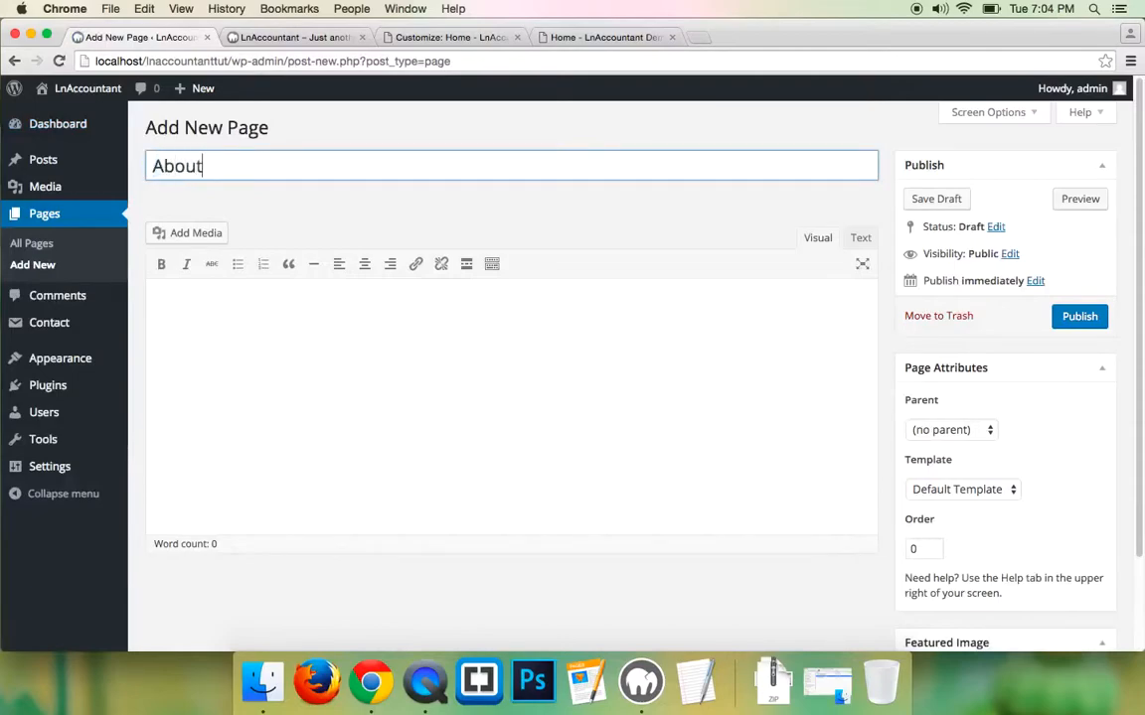
{"action": "left_click", "coordinate": [860, 237]}
{"action": "left_click", "coordinate": [466, 381]}
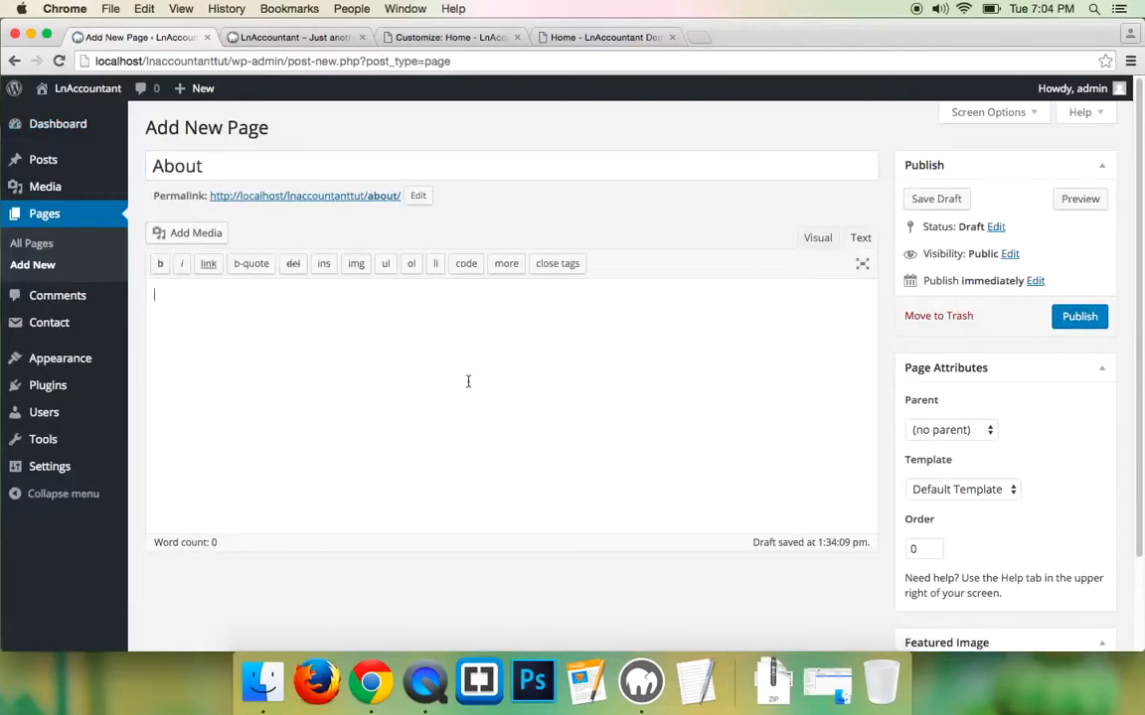
{"action": "type", "text": "ghghkjqgqjkgkeg kwekjqwegkjqwg"}
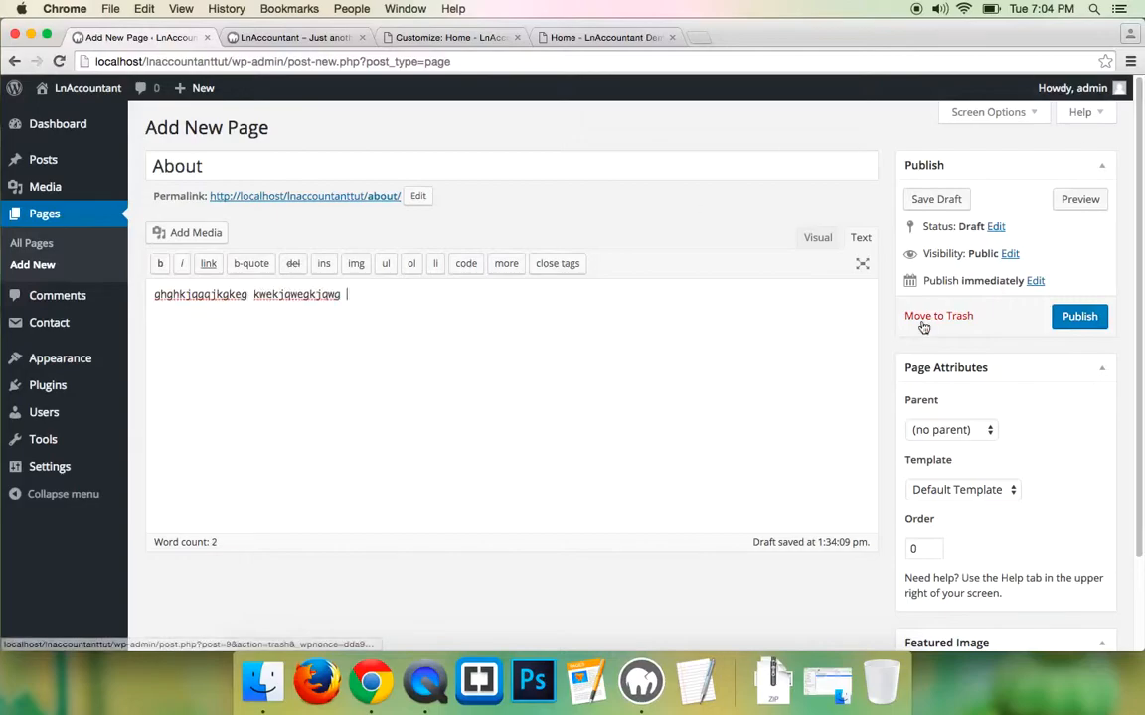
{"action": "left_click", "coordinate": [1079, 316]}
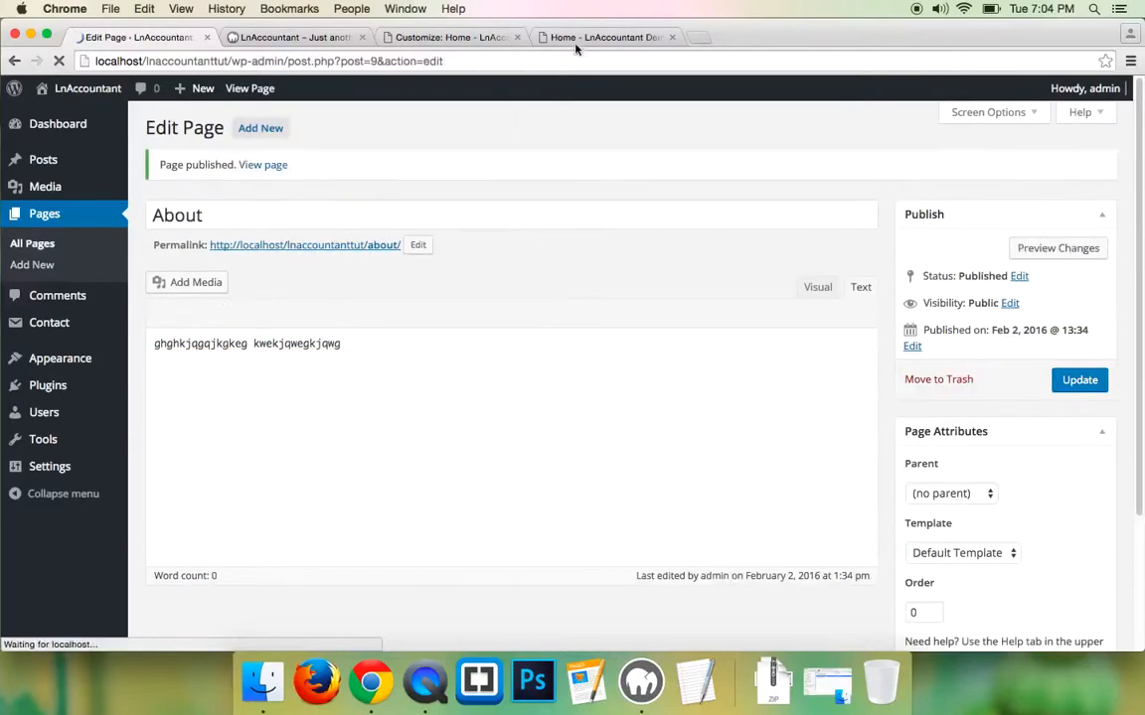
- Publish a Financial Planning page with placeholder text, then start another new page
{"action": "left_click", "coordinate": [32, 265]}
{"action": "left_click", "coordinate": [551, 37]}
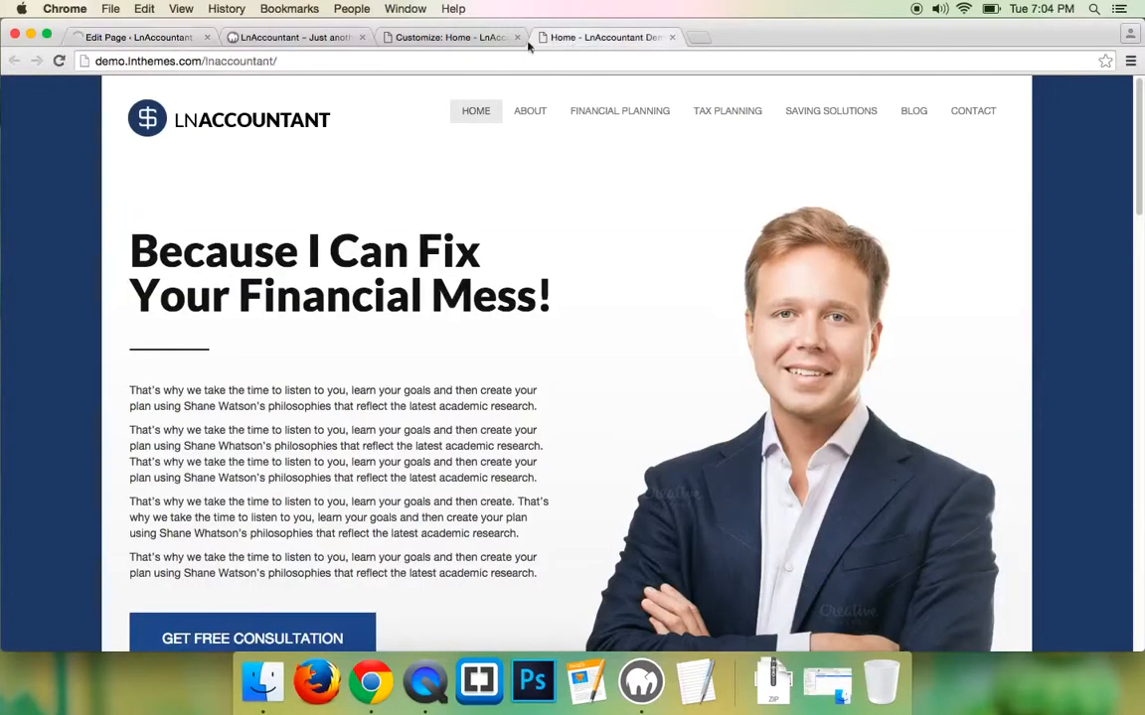
{"action": "left_click", "coordinate": [159, 36]}
{"action": "type", "text": "Fin"}
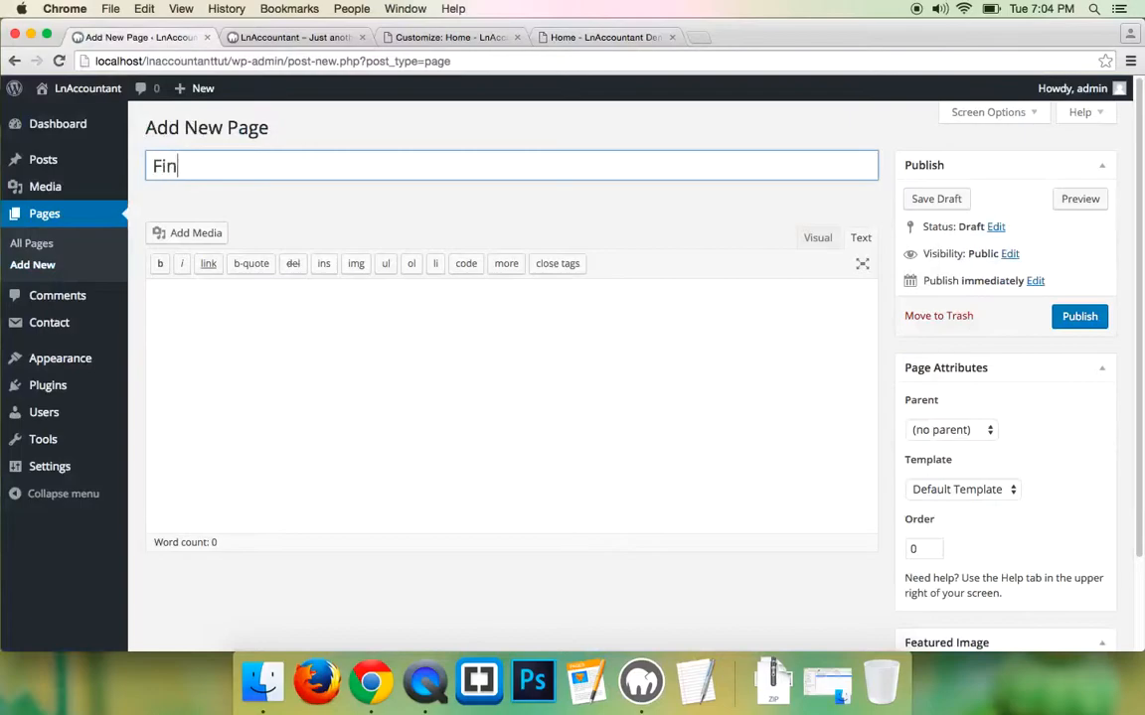
{"action": "type", "text": "nancial Planning"}
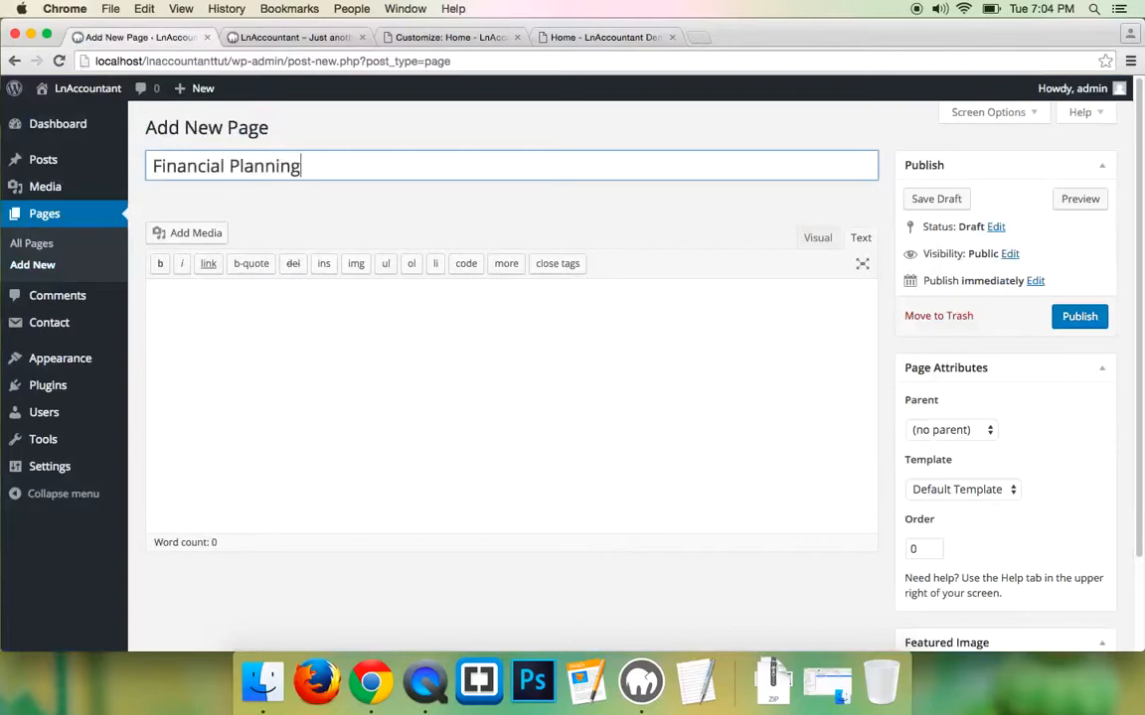
{"action": "left_click", "coordinate": [442, 408]}
{"action": "type", "text": "qew qwqwe"}
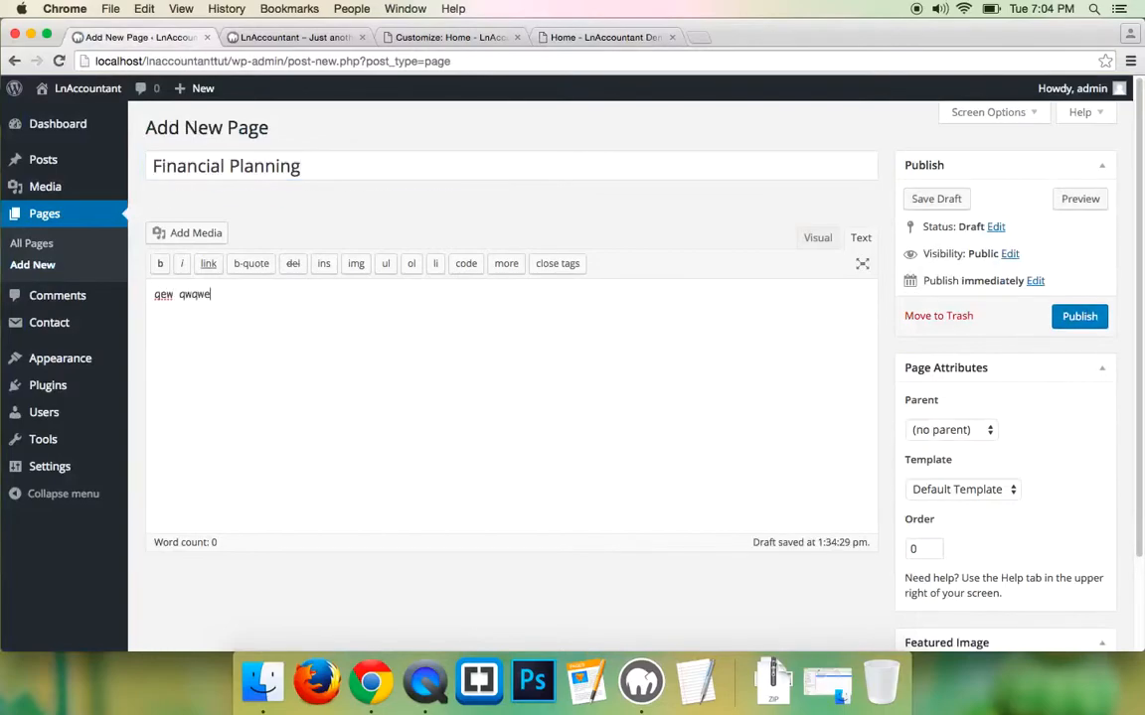
{"action": "type", "text": " e"}
{"action": "left_click", "coordinate": [1059, 317]}
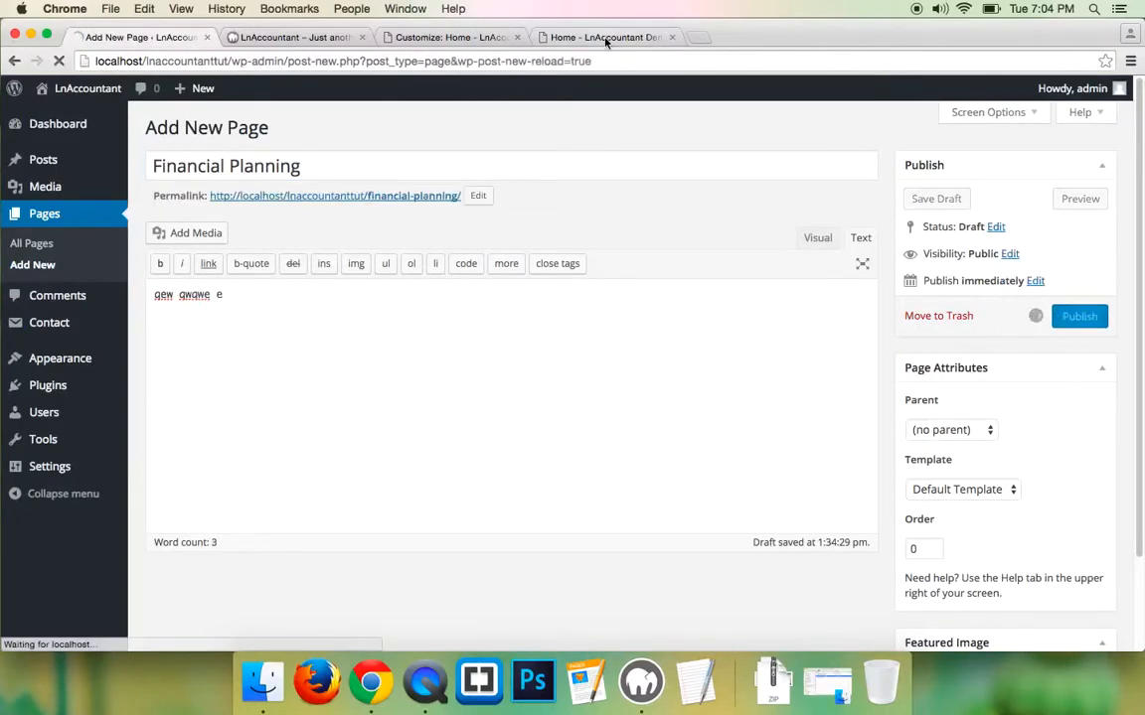
{"action": "left_click", "coordinate": [546, 38]}
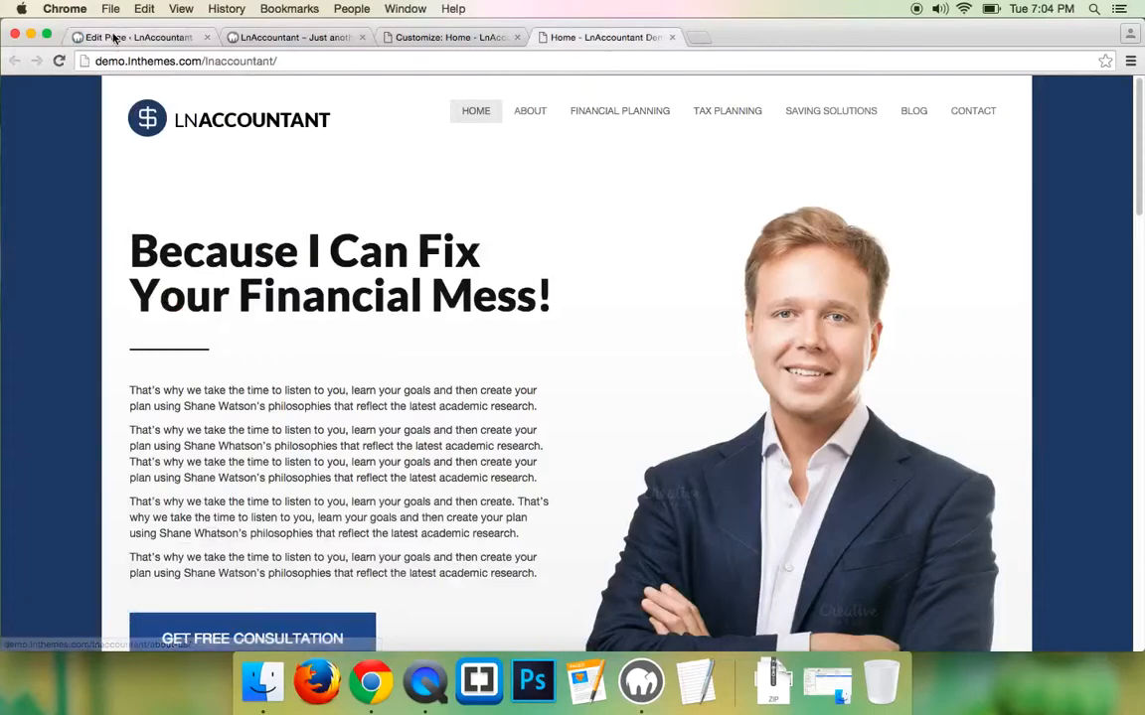
{"action": "left_click", "coordinate": [135, 37]}
{"action": "left_click", "coordinate": [36, 267]}
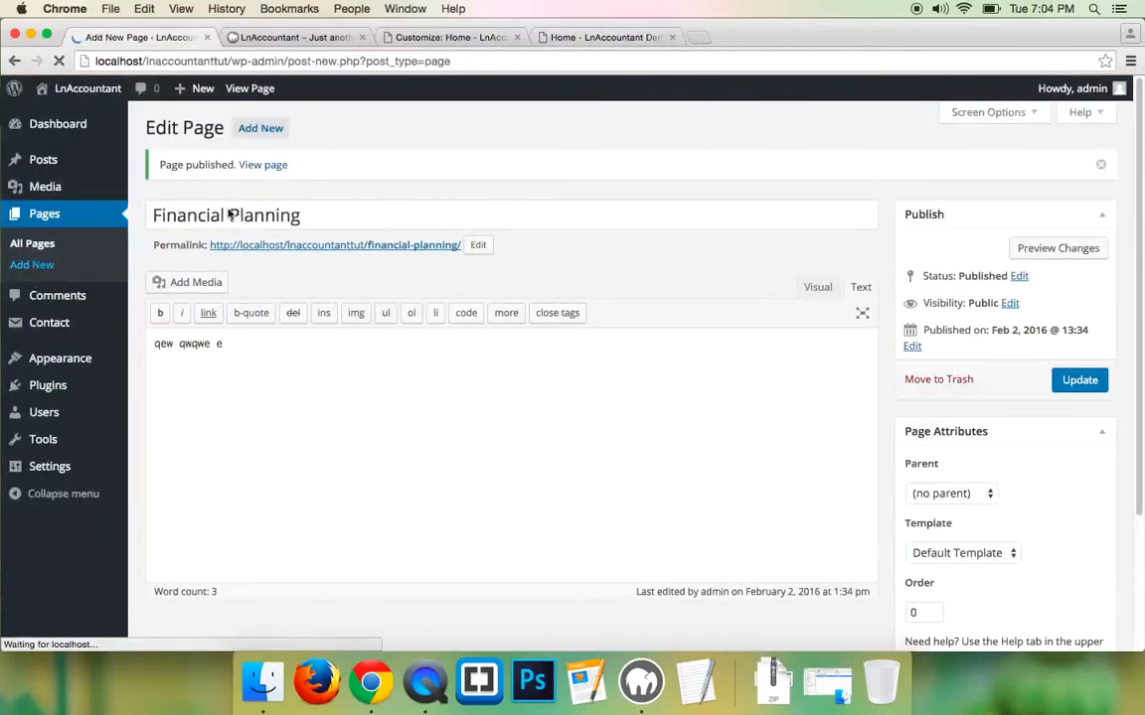
- Publish the Tax Planning page with placeholder body text
{"action": "type", "text": "Tax Planning"}
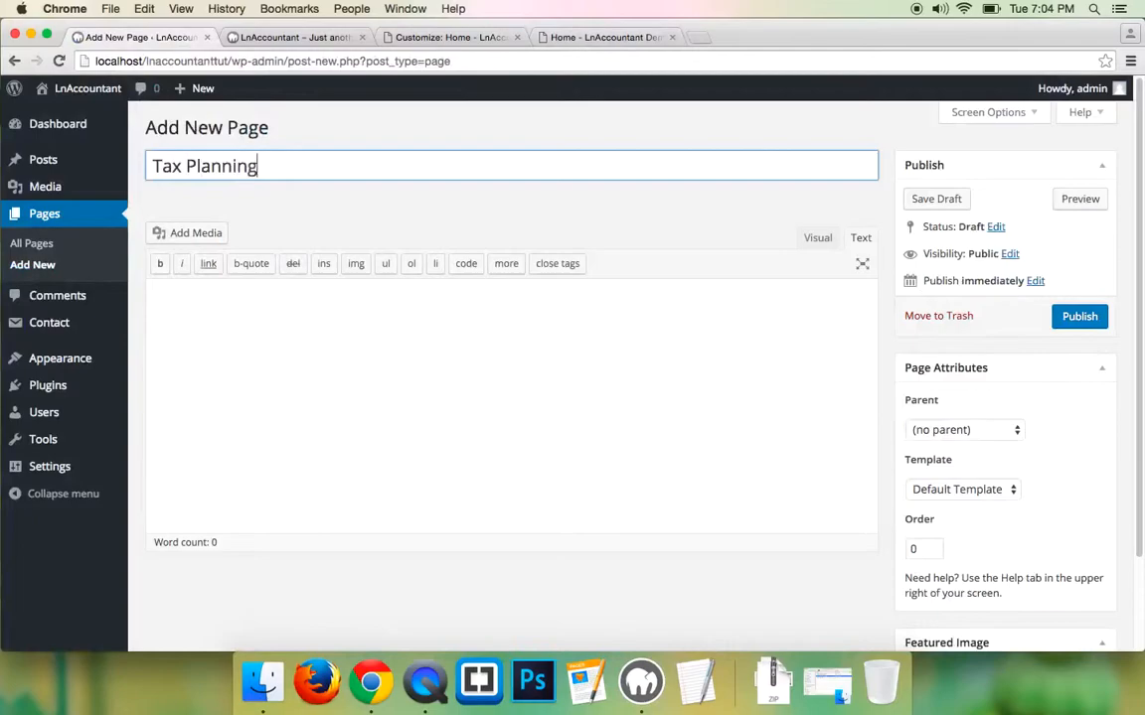
{"action": "left_click", "coordinate": [570, 309]}
{"action": "type", "text": "qweqwe eqwqwe"}
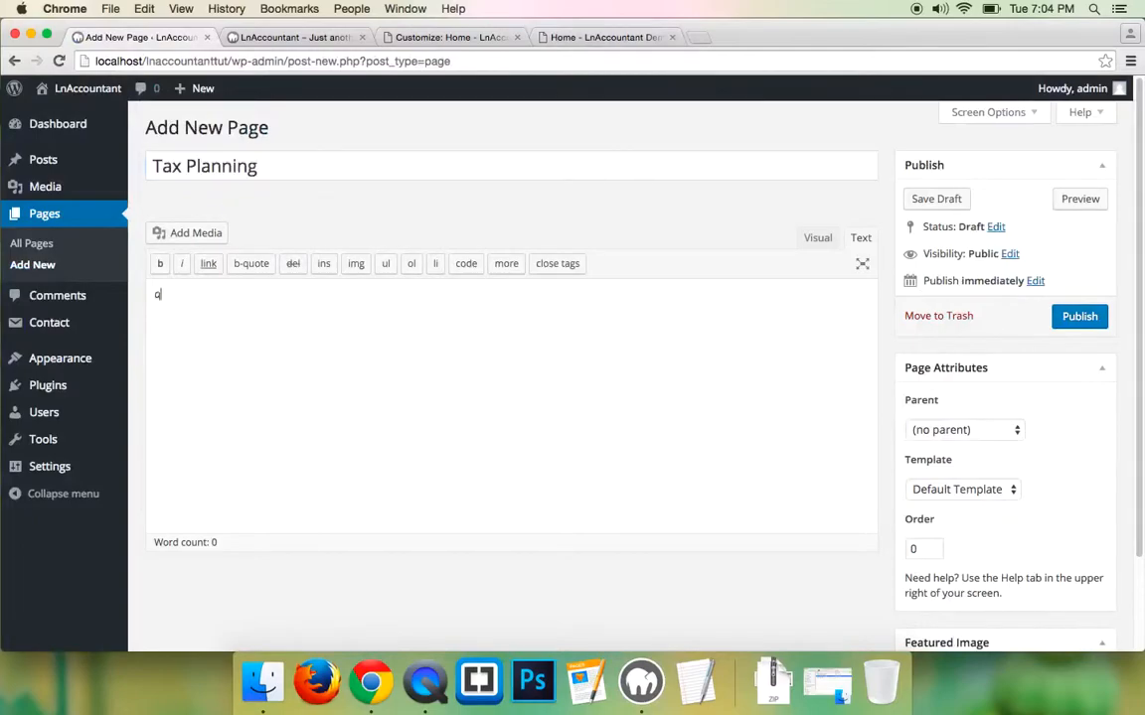
{"action": "left_click", "coordinate": [1079, 316]}
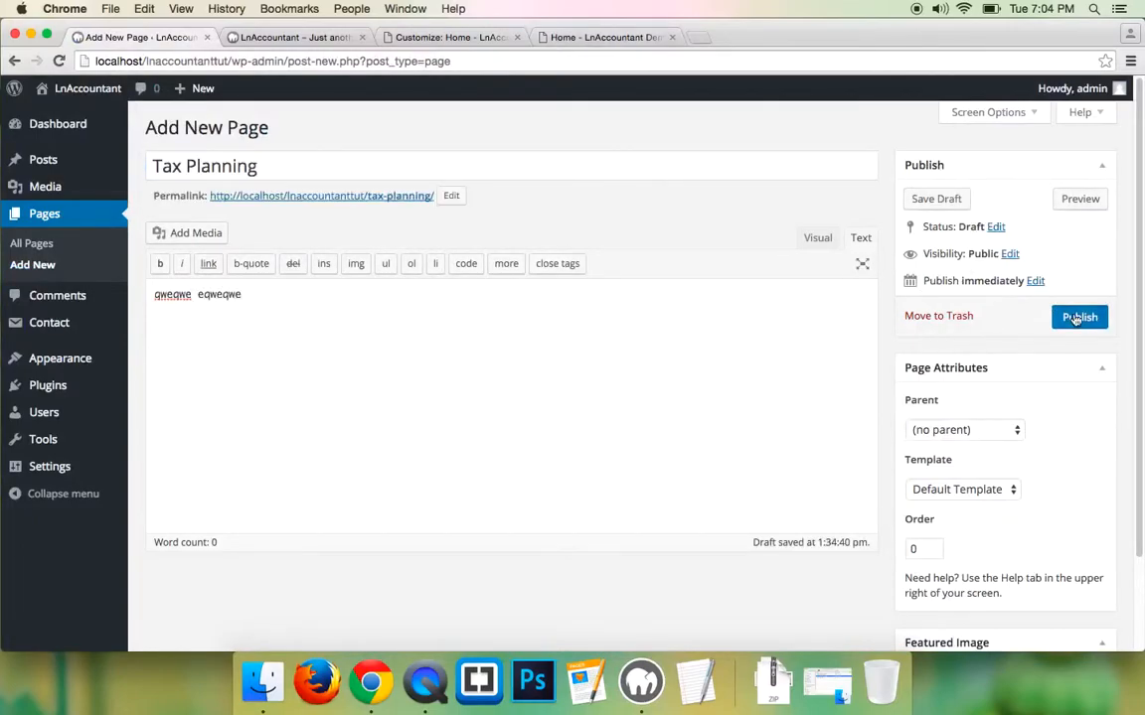
{"action": "left_click", "coordinate": [565, 39]}
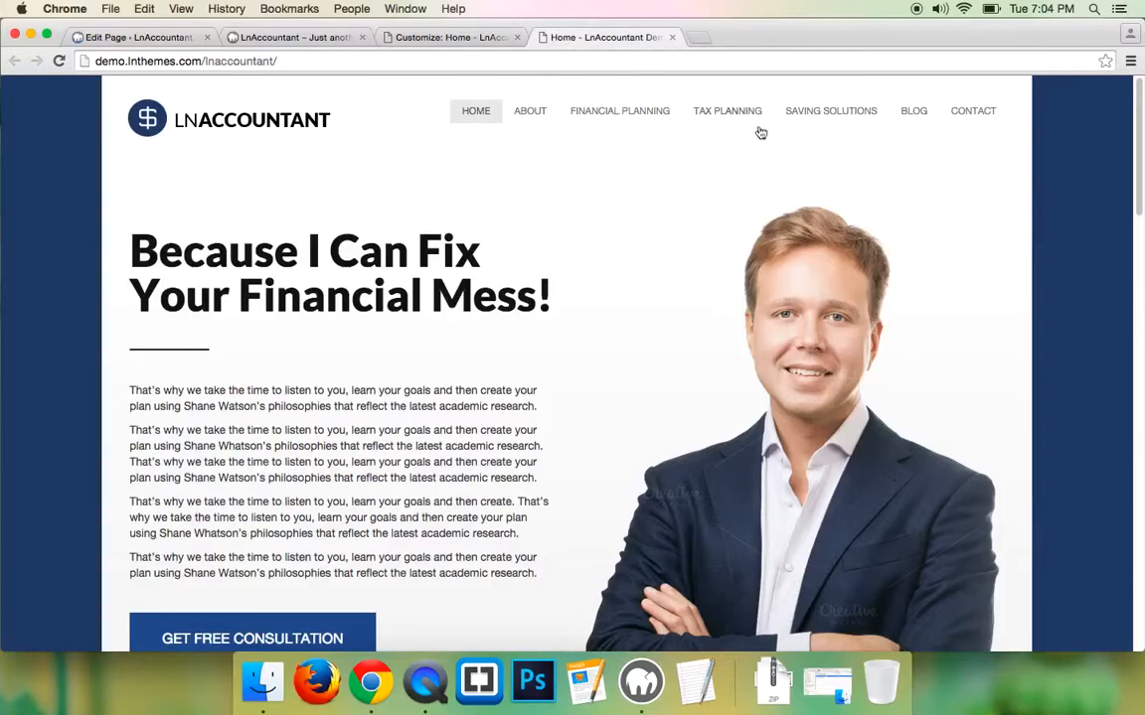
{"action": "left_click", "coordinate": [152, 40]}
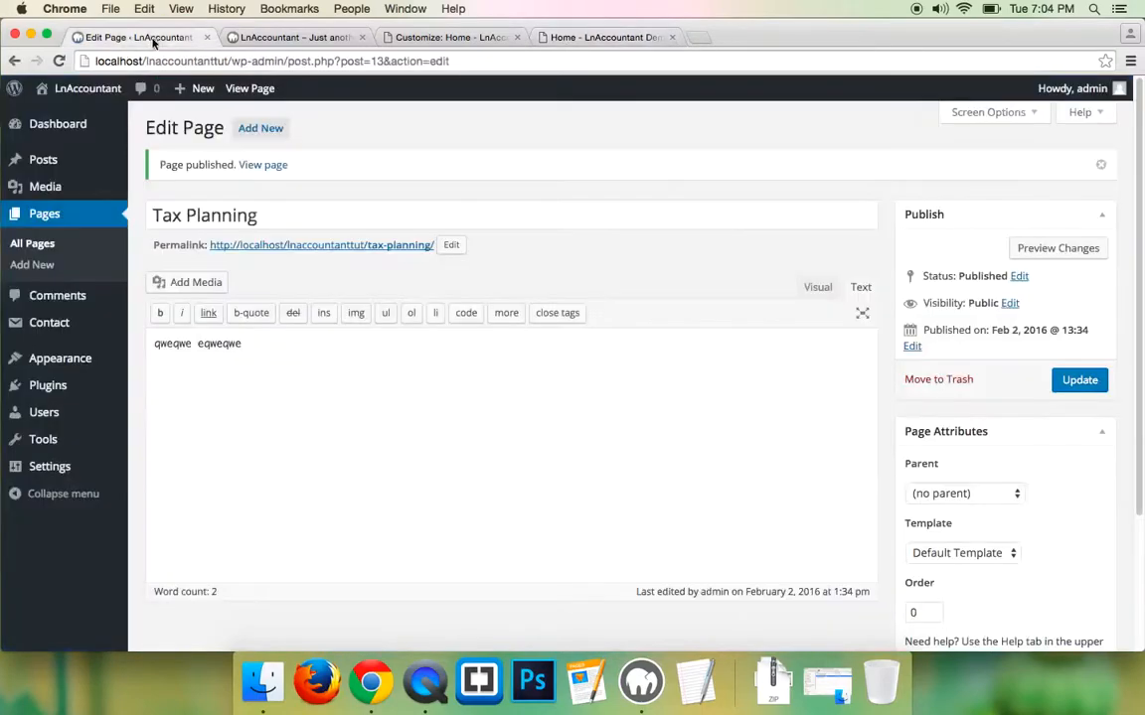
- Publish a new Saving Solutions page with placeholder body text
{"action": "left_click", "coordinate": [32, 264]}
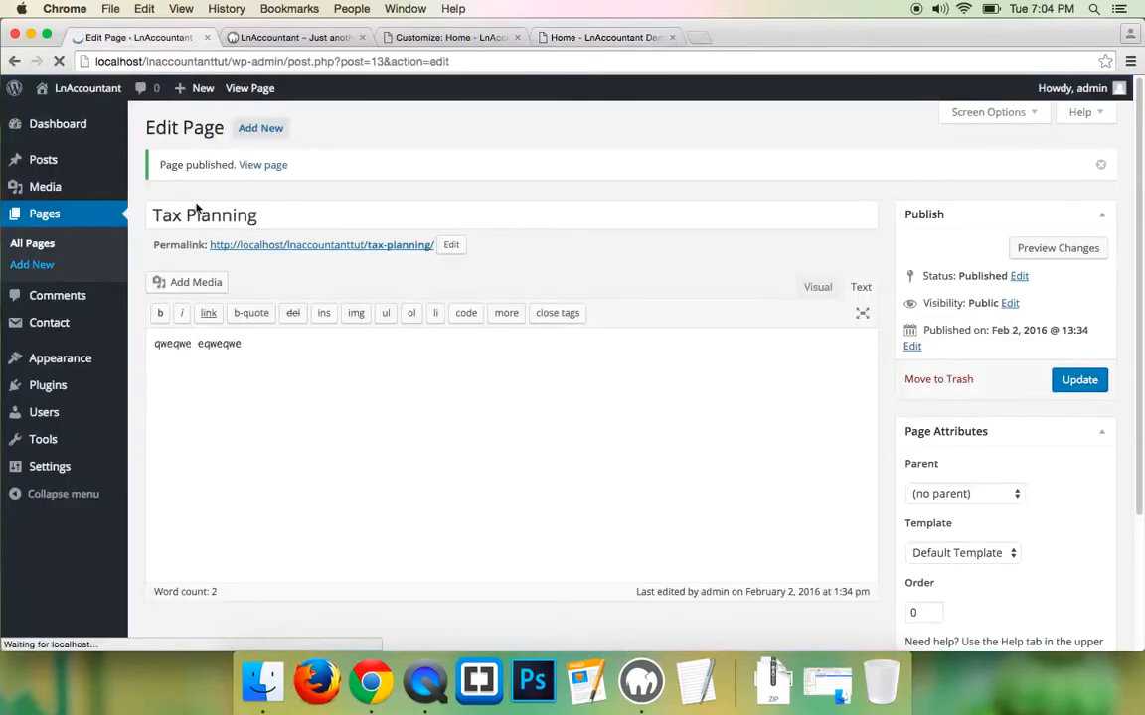
{"action": "type", "text": "Savin"}
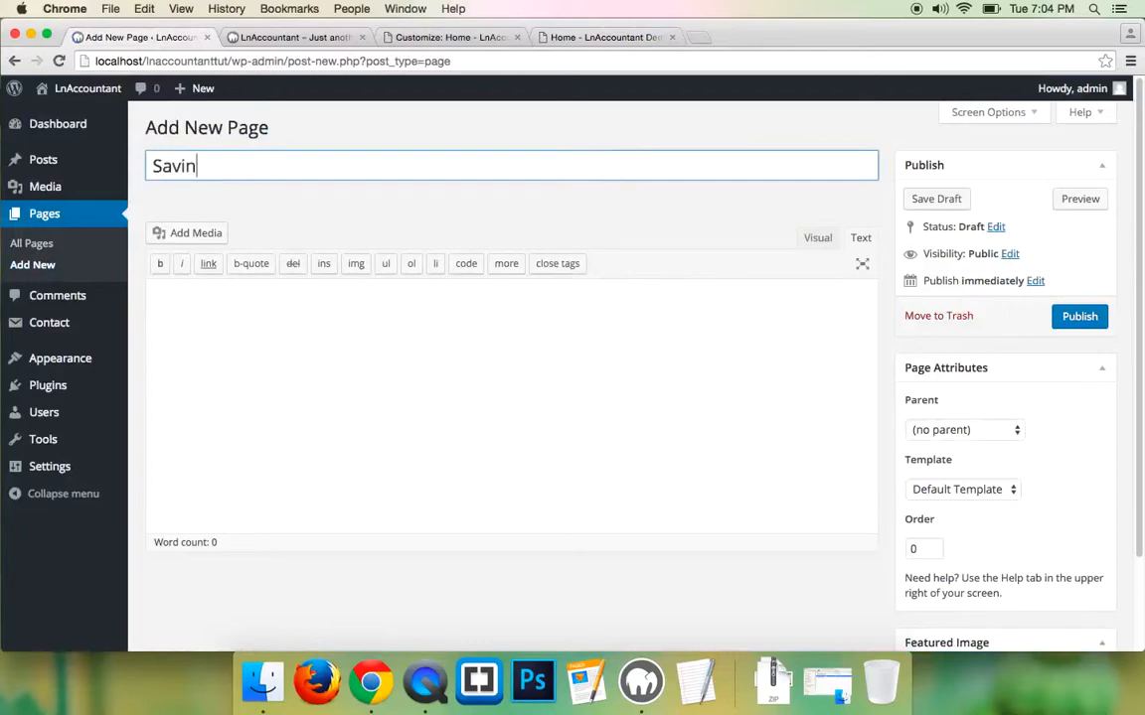
{"action": "type", "text": "g Solutions"}
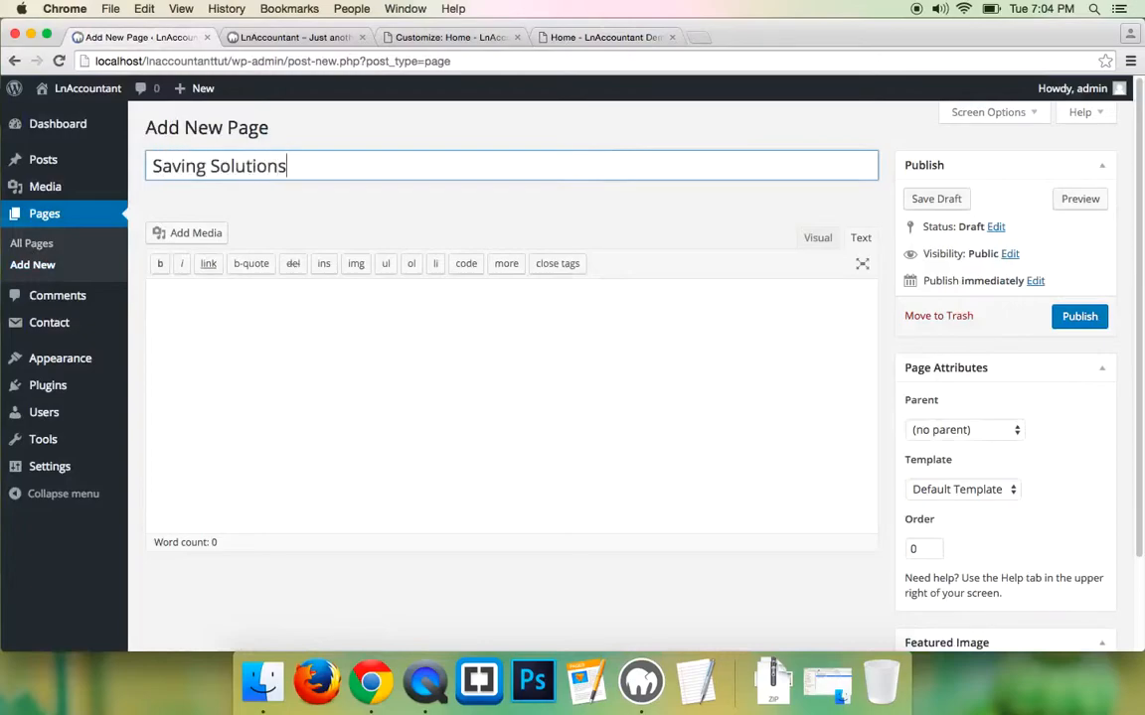
{"action": "left_click", "coordinate": [251, 354]}
{"action": "type", "text": "qwqe qwe"}
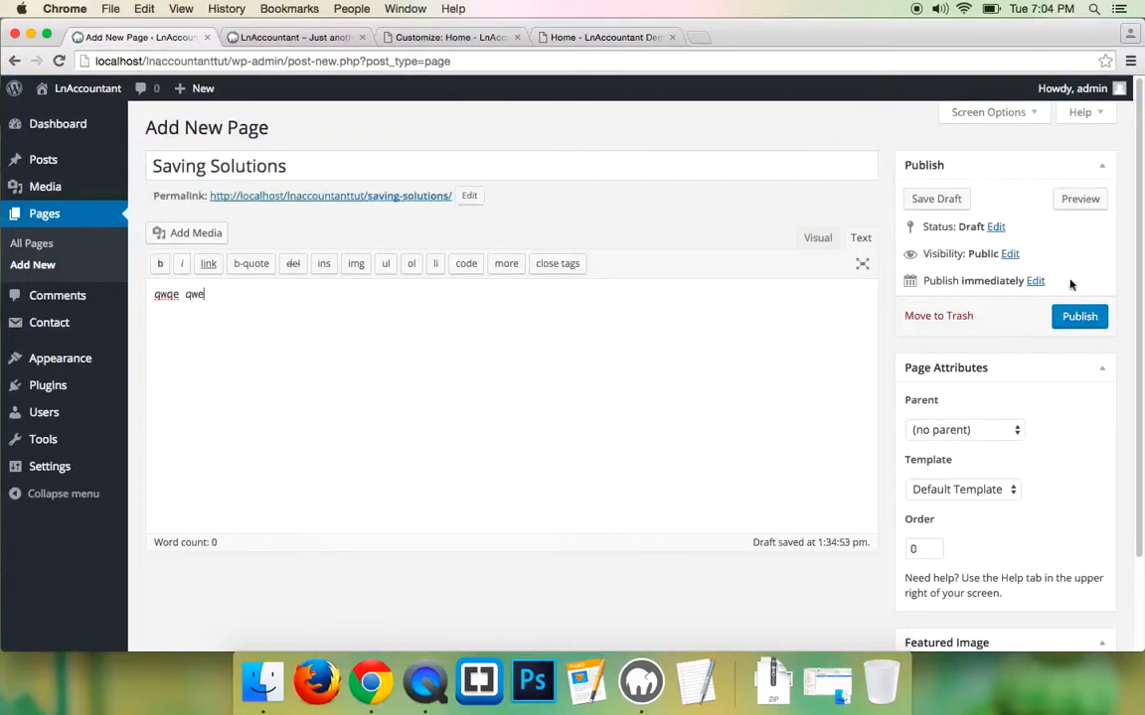
{"action": "left_click", "coordinate": [1067, 318]}
{"action": "left_click", "coordinate": [606, 36]}
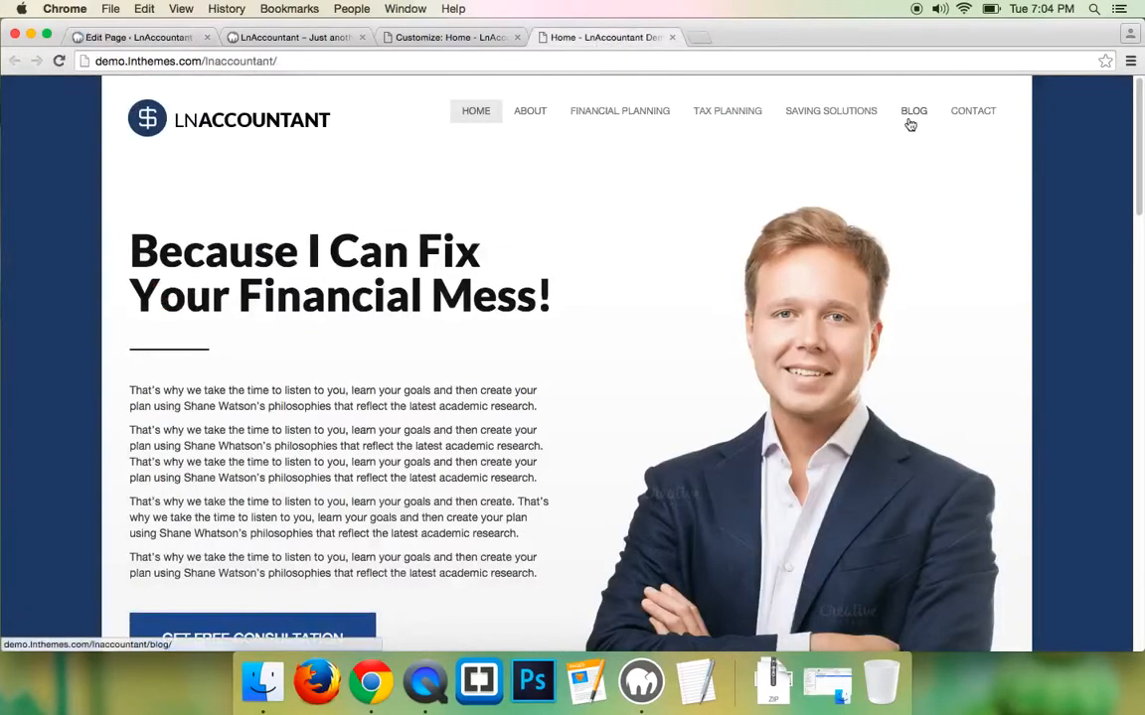
{"action": "left_click", "coordinate": [134, 37]}
- Publish a page titled Blog using the Blog Page template
{"action": "left_click", "coordinate": [33, 265]}
{"action": "type", "text": "Blog"}
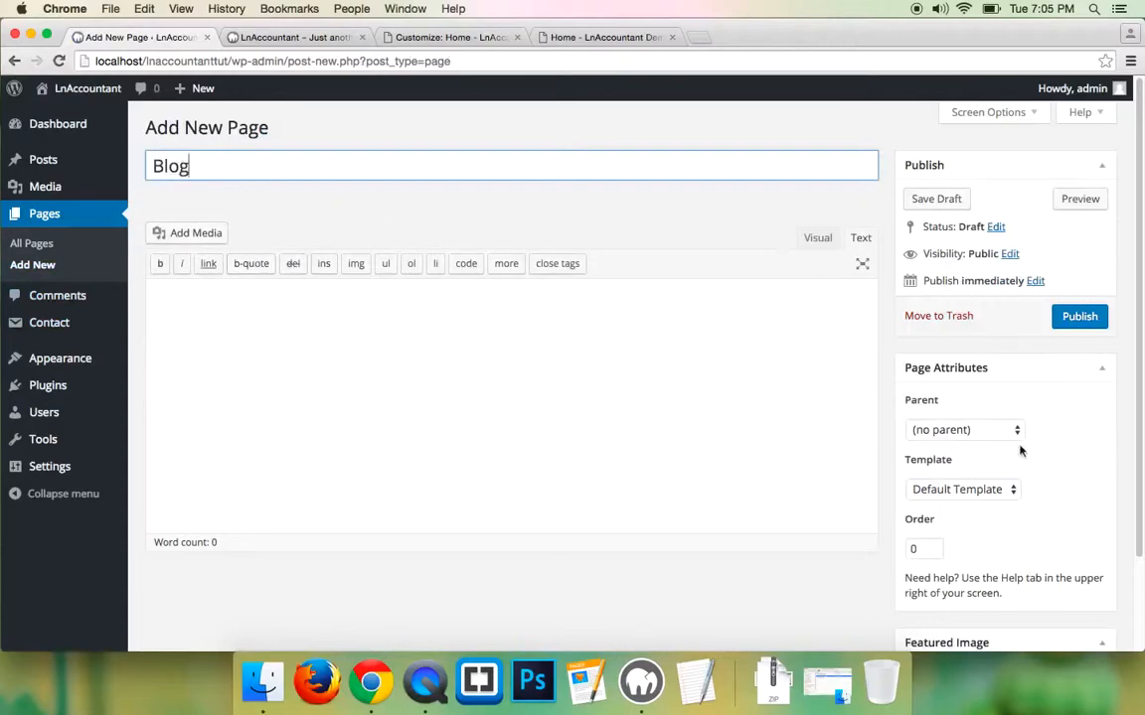
{"action": "left_click", "coordinate": [950, 489]}
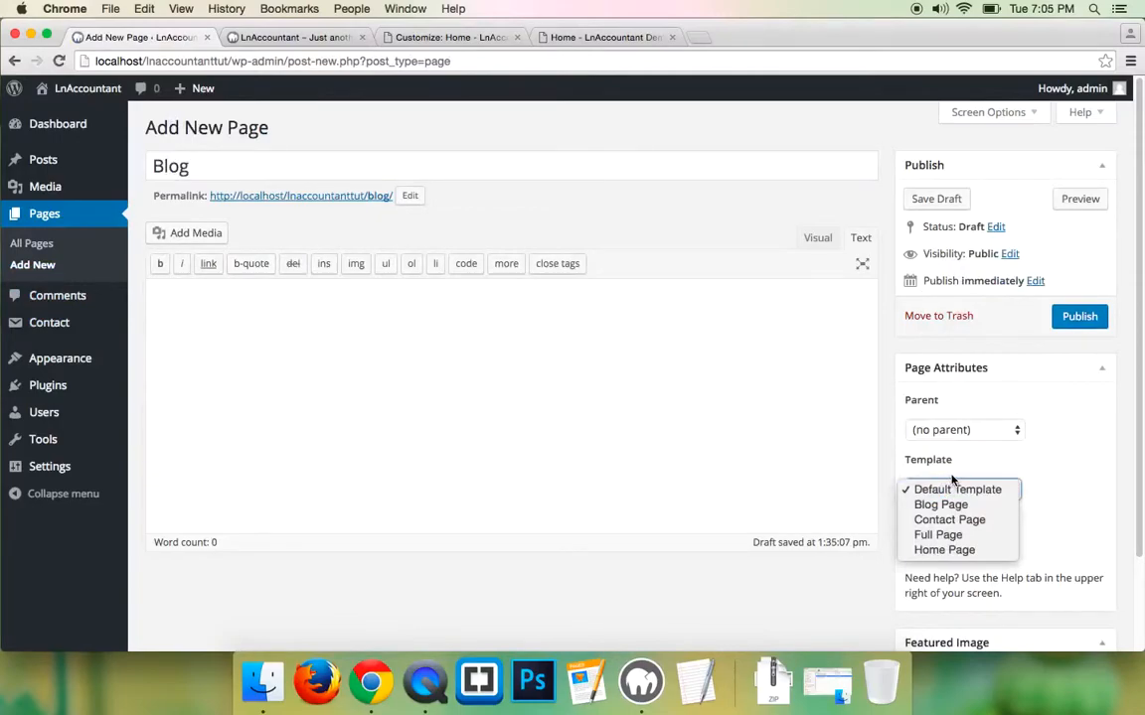
{"action": "left_click", "coordinate": [951, 481]}
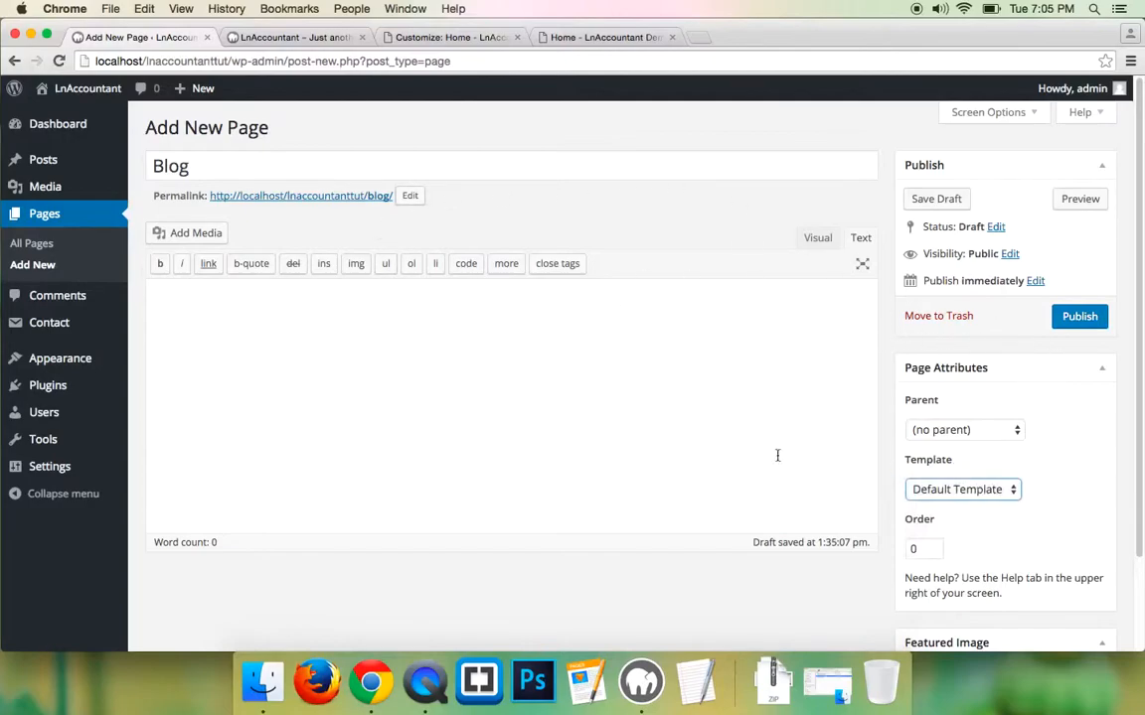
{"action": "double_click", "coordinate": [165, 165]}
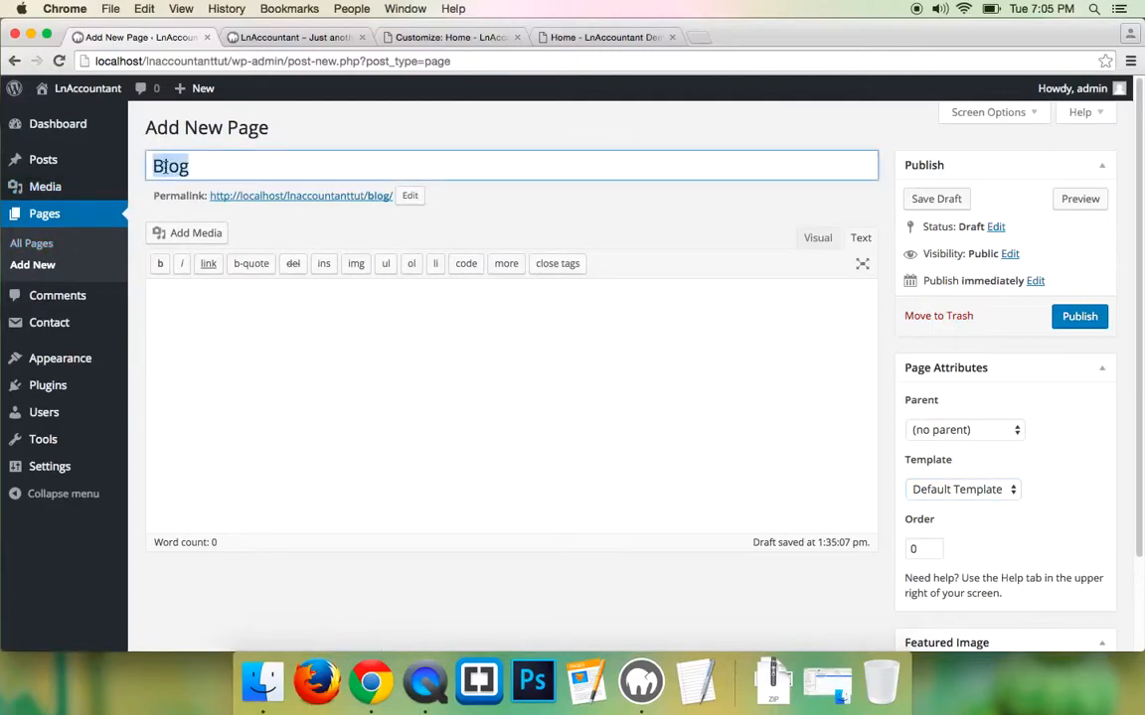
{"action": "left_click", "coordinate": [960, 489]}
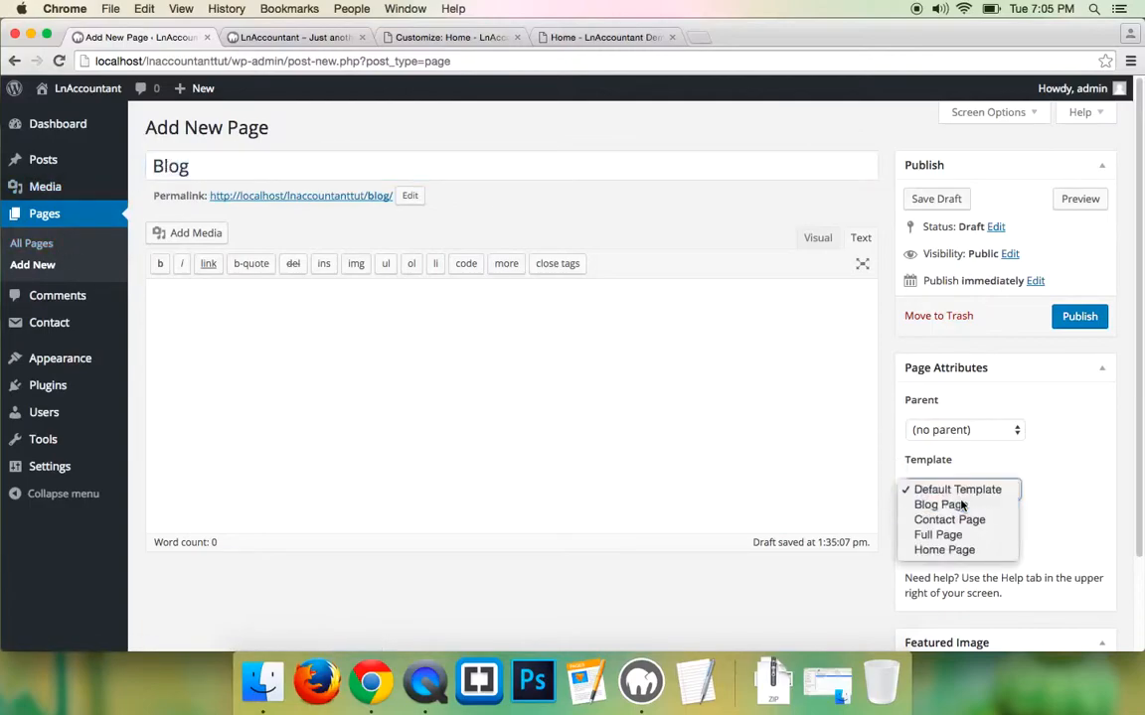
{"action": "left_click", "coordinate": [957, 505]}
{"action": "left_click", "coordinate": [1073, 317]}
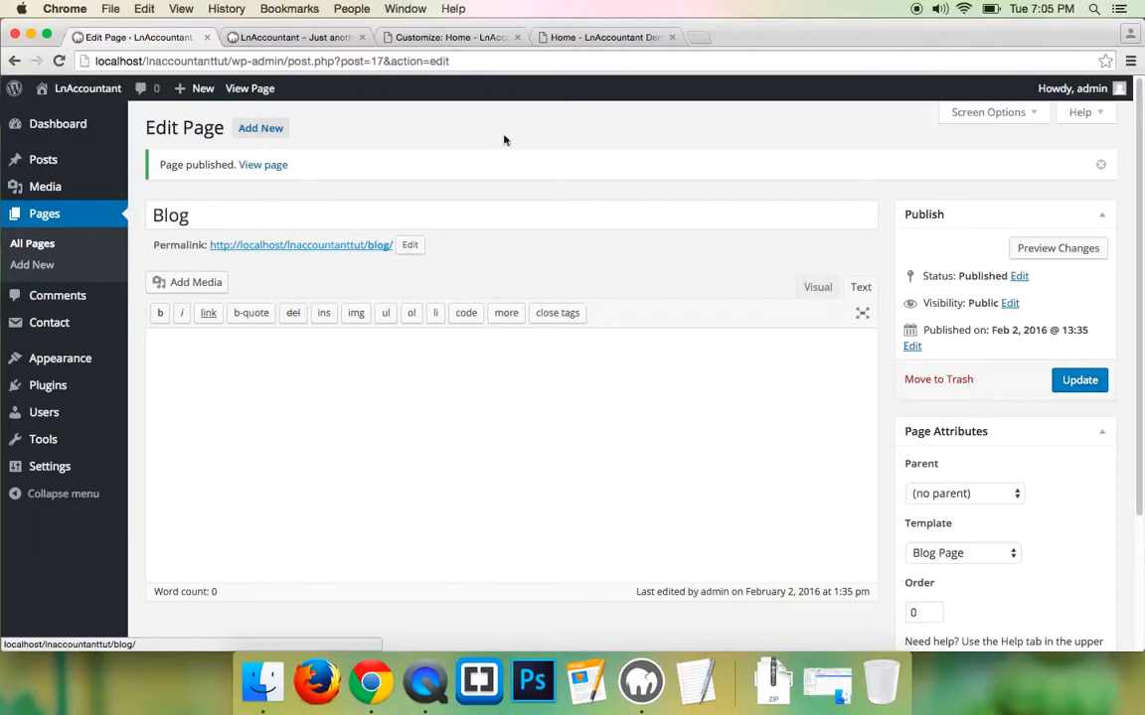
- Start a Contact page with one line directing visitors to the contact information below
{"action": "left_click", "coordinate": [14, 268]}
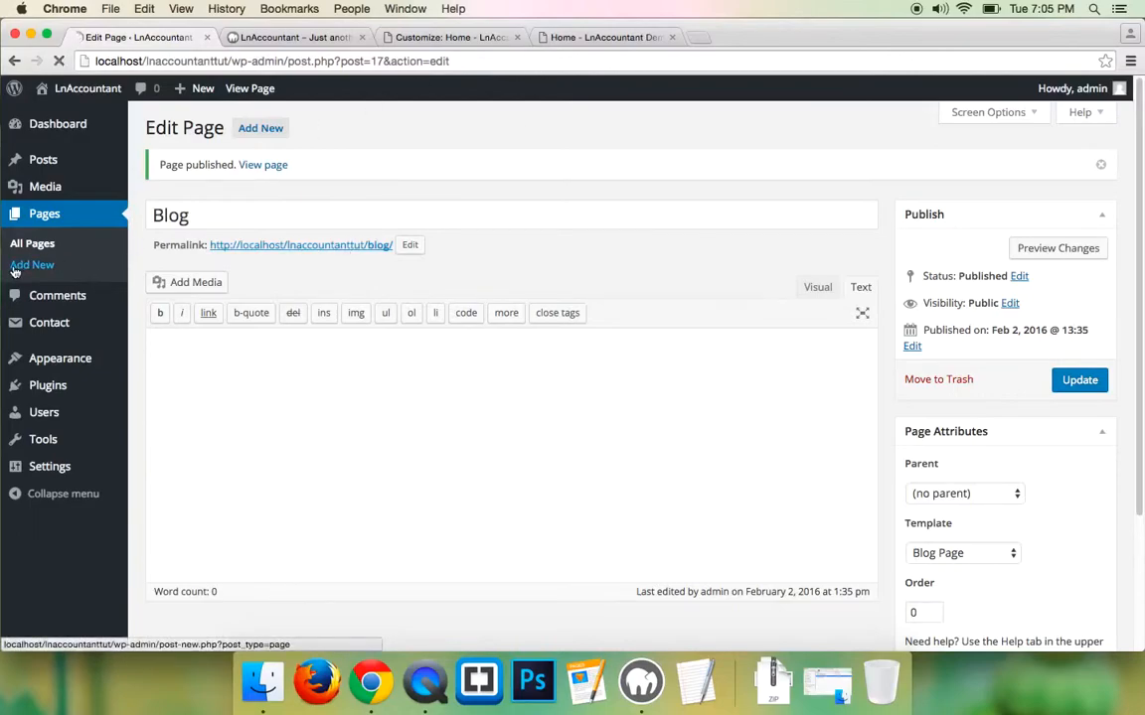
{"action": "left_click", "coordinate": [208, 169]}
{"action": "type", "text": "Contact"}
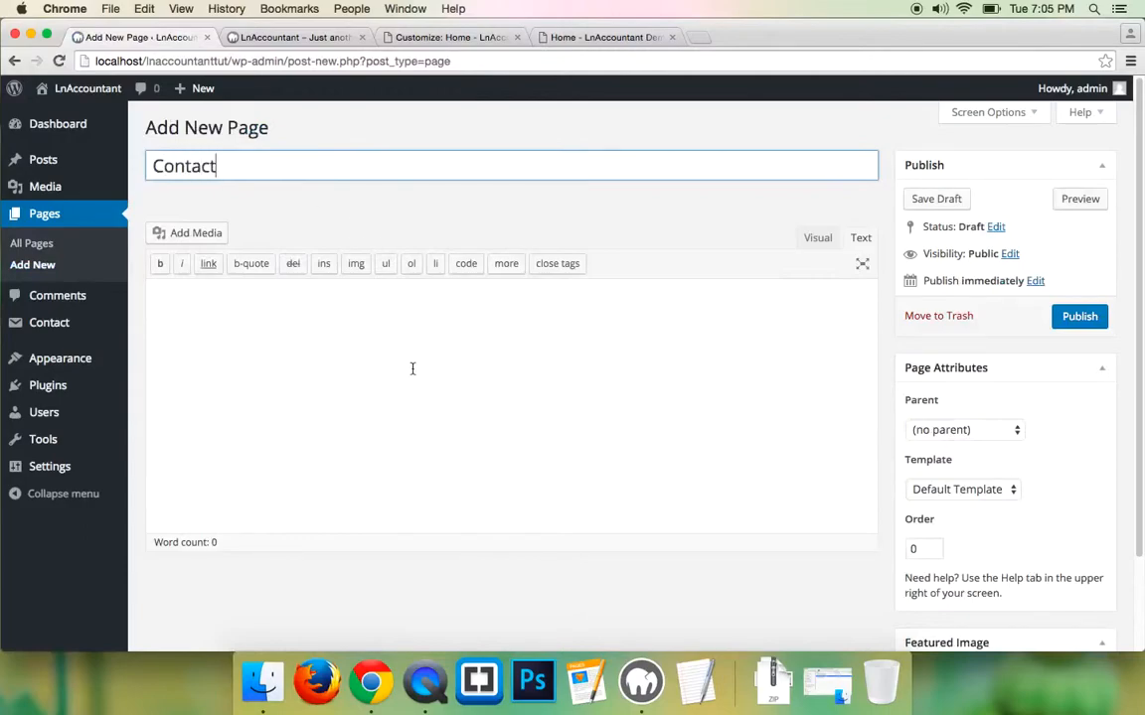
{"action": "left_click", "coordinate": [590, 38]}
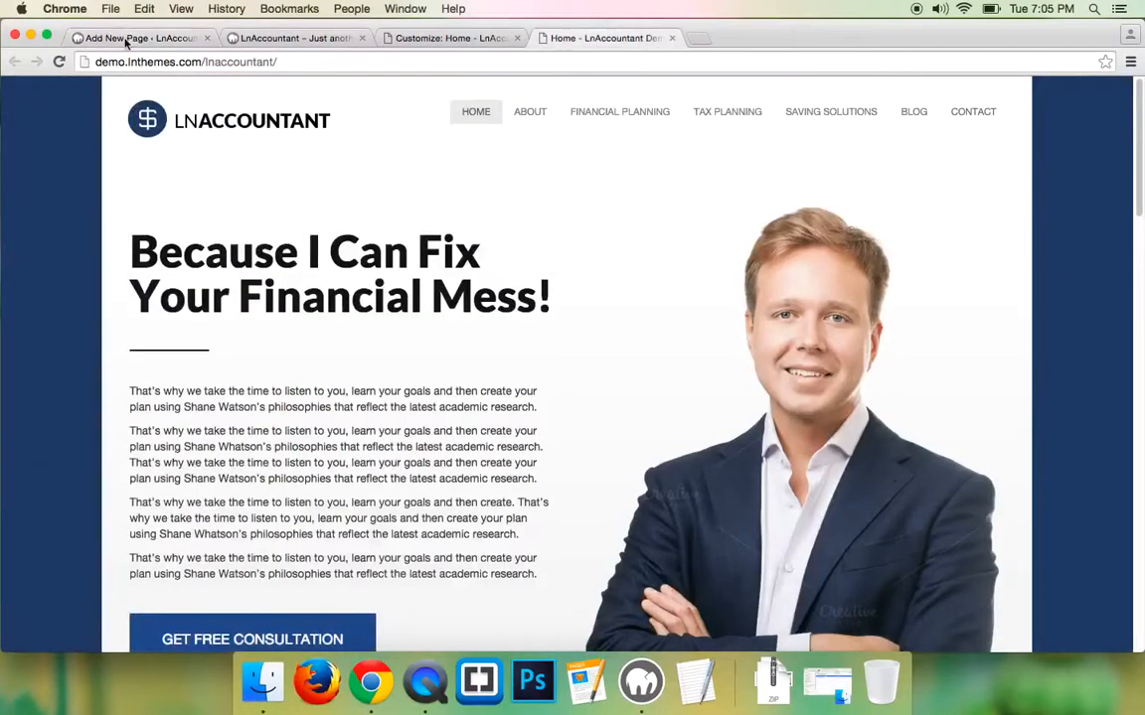
{"action": "left_click", "coordinate": [115, 38]}
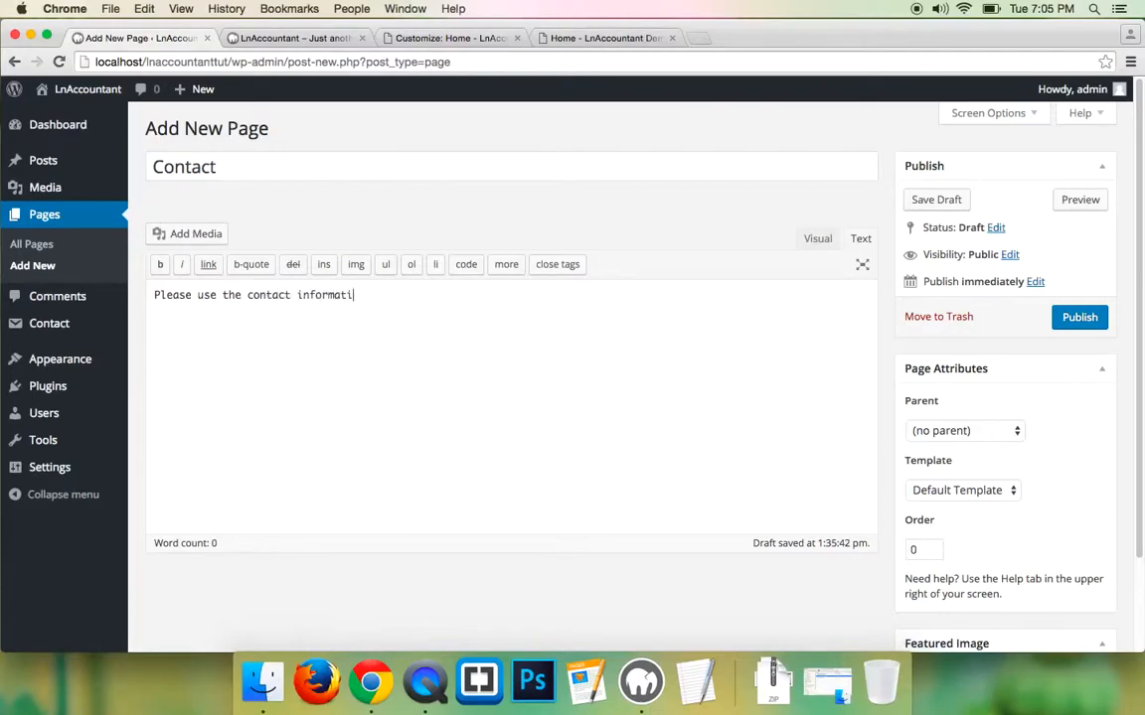
{"action": "type", "text": "below to get in touch with us."}
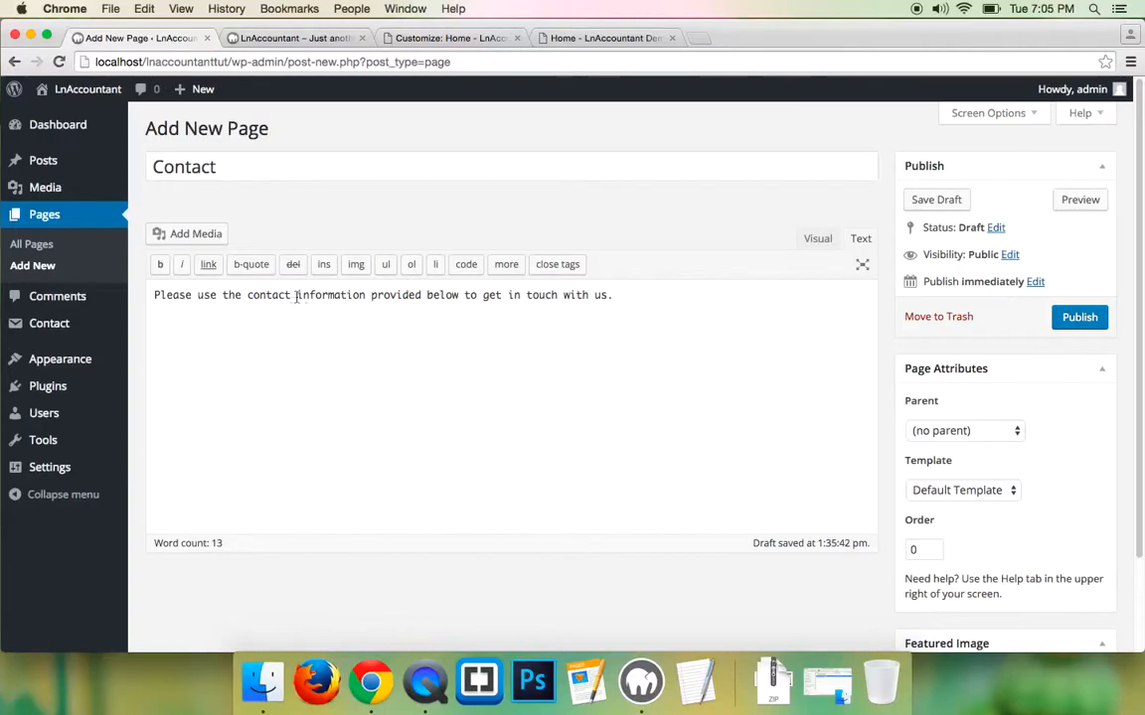
{"action": "triple_click", "coordinate": [252, 295]}
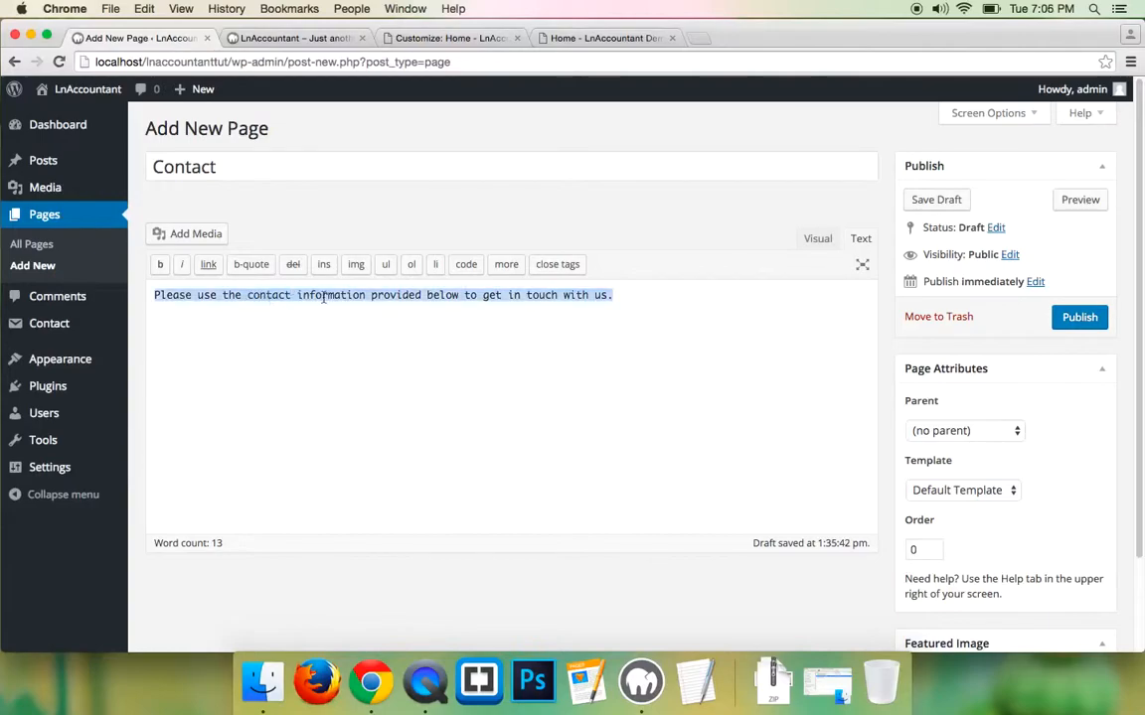
- Center the paragraph, apply the Contact Page template, and publish the page
{"action": "left_click", "coordinate": [818, 239]}
{"action": "triple_click", "coordinate": [283, 309]}
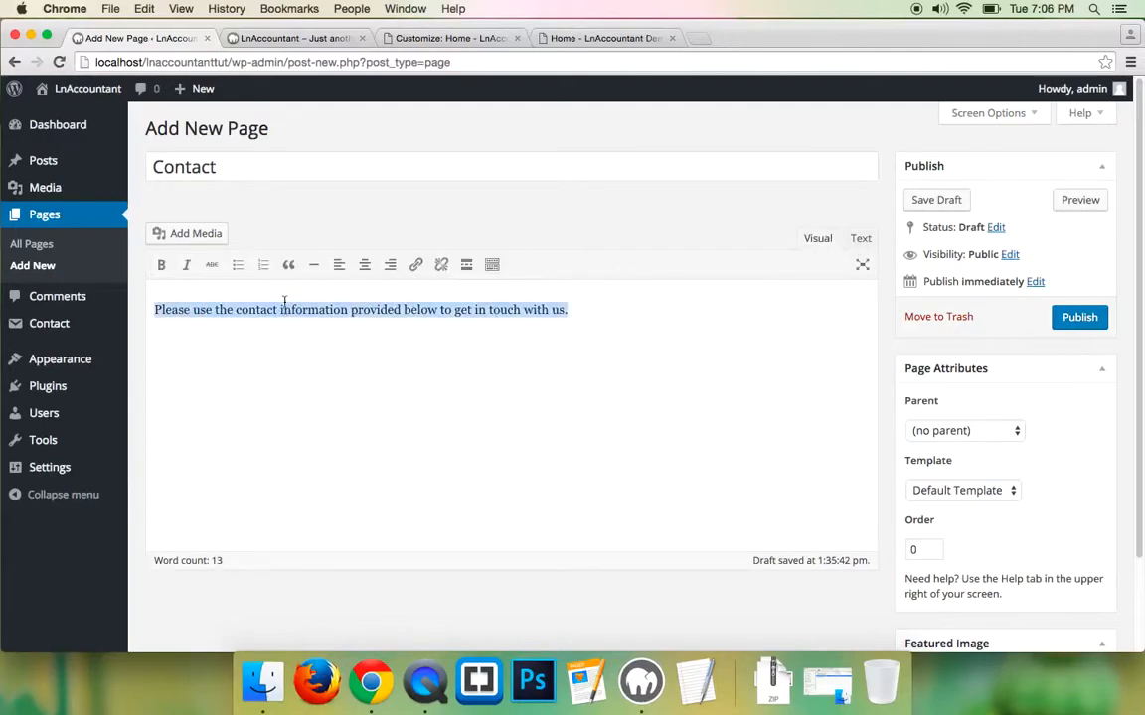
{"action": "left_click", "coordinate": [366, 266]}
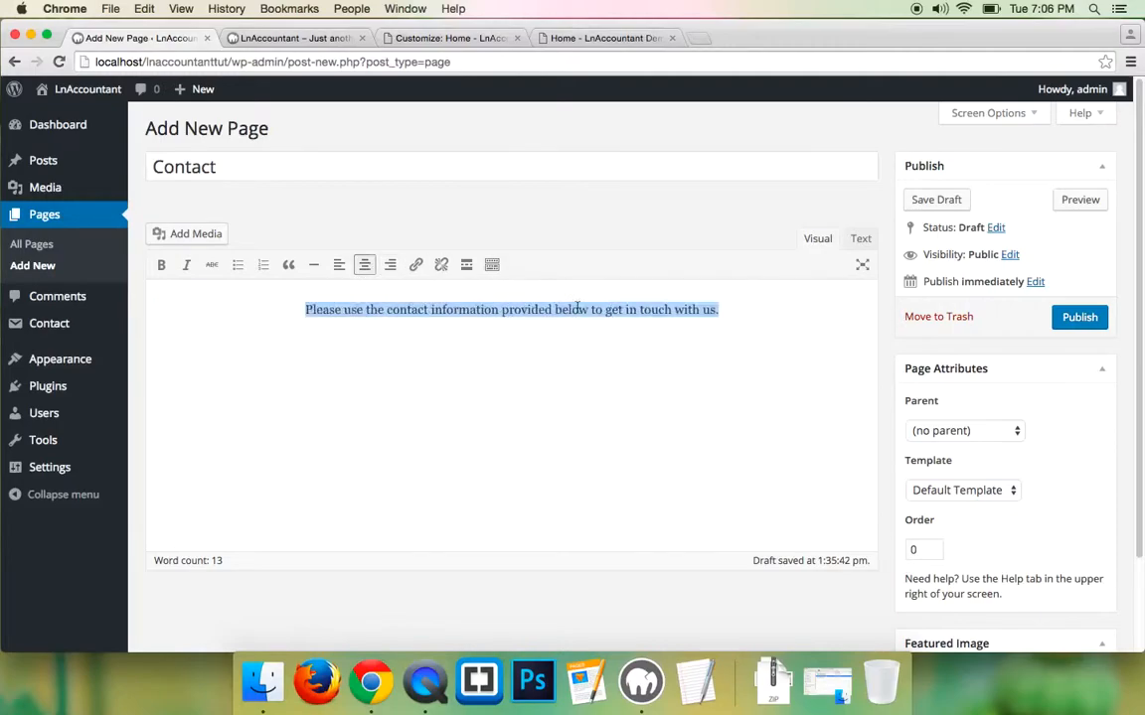
{"action": "left_click", "coordinate": [988, 496]}
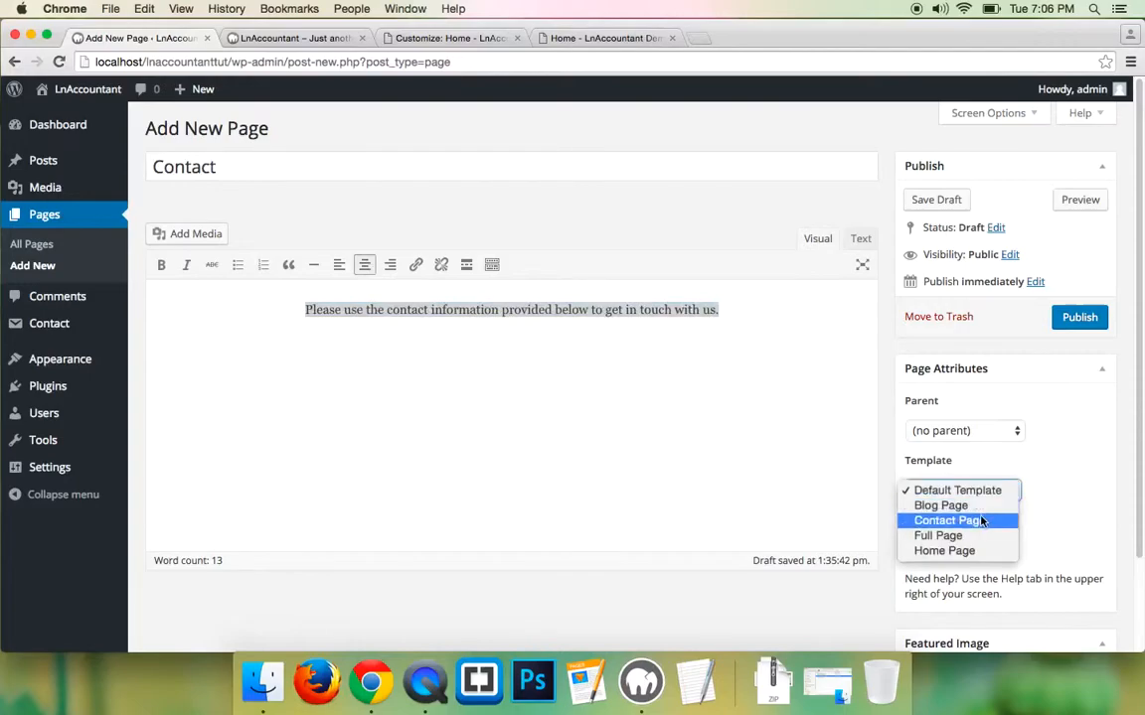
{"action": "left_click", "coordinate": [981, 522]}
{"action": "left_click", "coordinate": [1080, 320]}
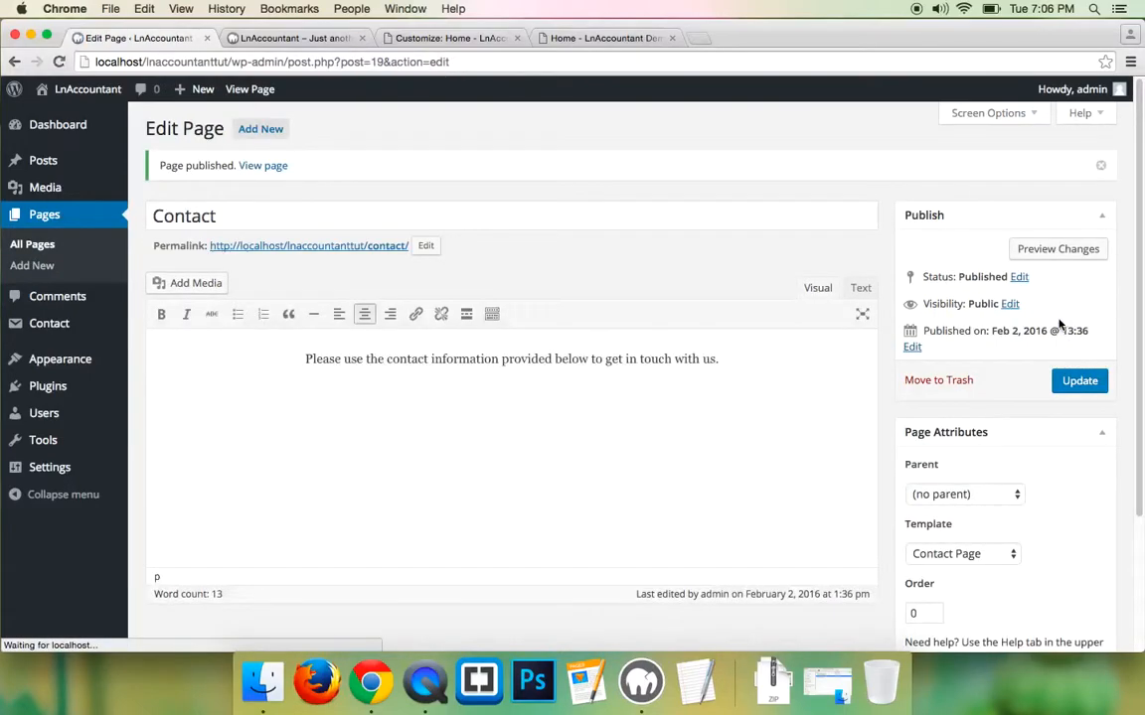
{"action": "left_click", "coordinate": [566, 38]}
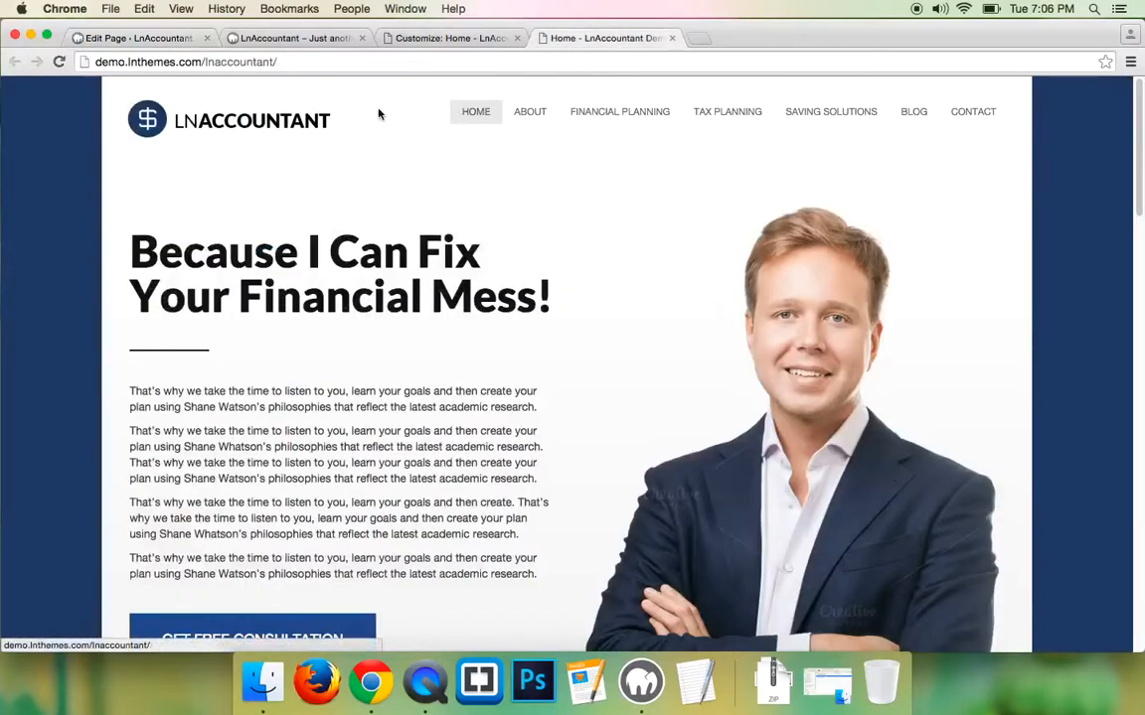
{"action": "left_click", "coordinate": [110, 40]}
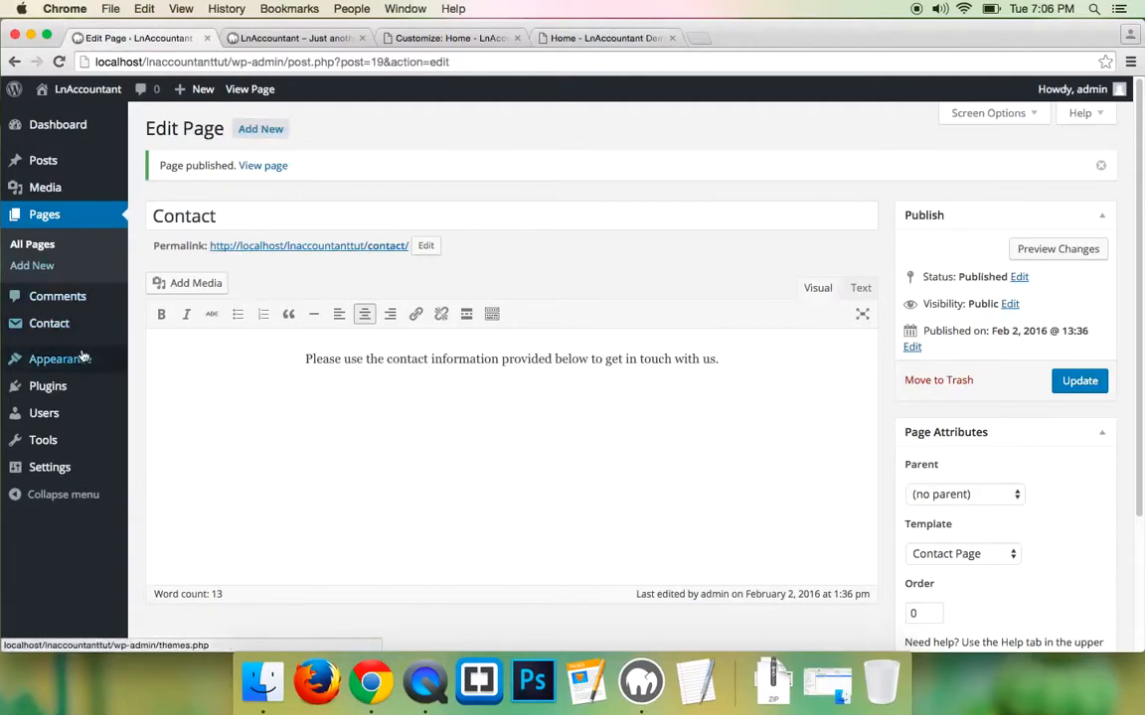
- Remove the Sample Page and duplicate Home items from the menu
{"action": "mouse_move", "coordinate": [82, 361]}
{"action": "left_click", "coordinate": [151, 426]}
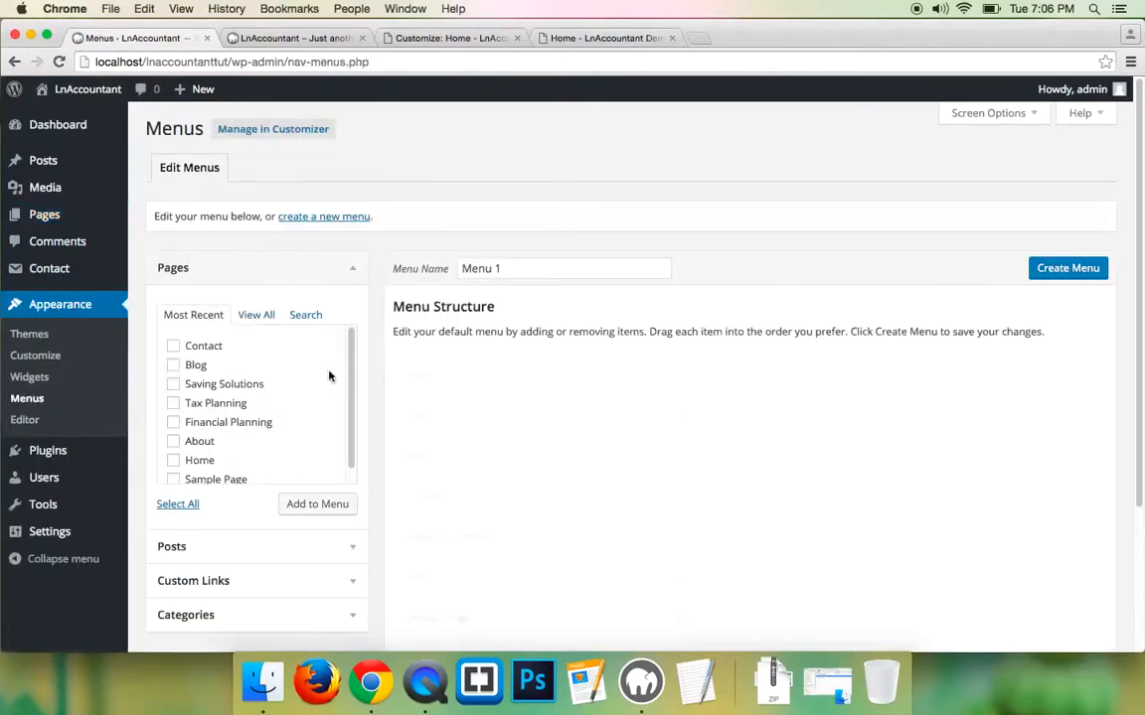
{"action": "scroll", "coordinate": [553, 408], "scroll_direction": "down", "scroll_amount": 2}
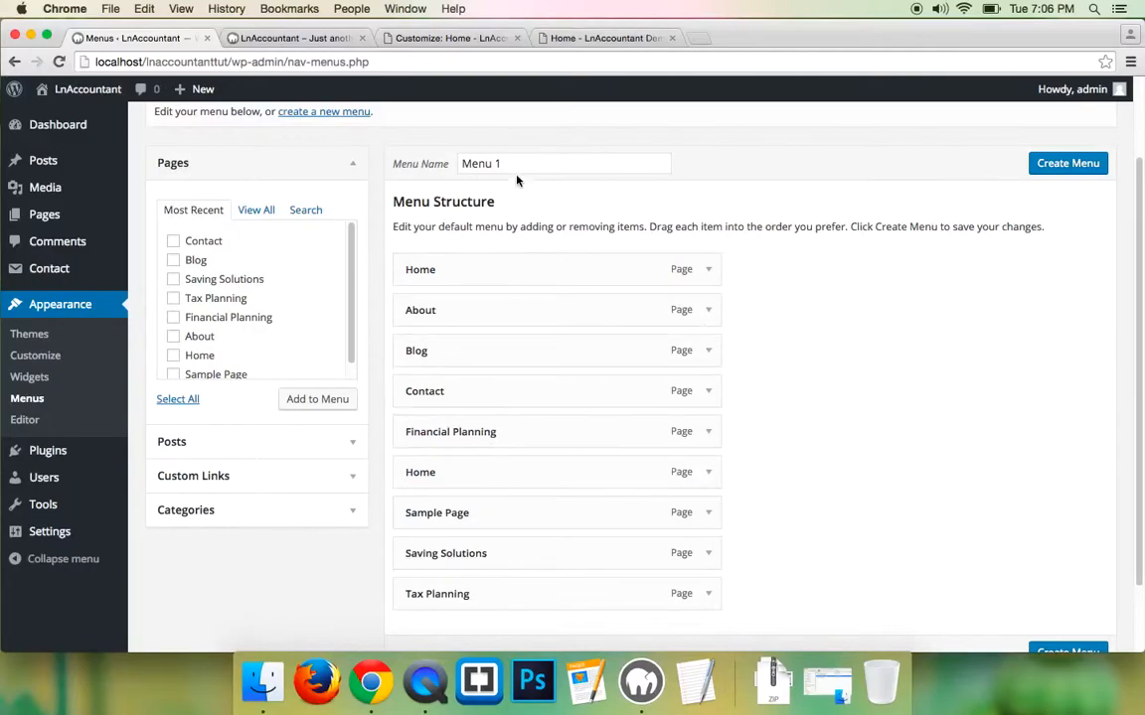
{"action": "scroll", "coordinate": [467, 328], "scroll_direction": "down", "scroll_amount": 1}
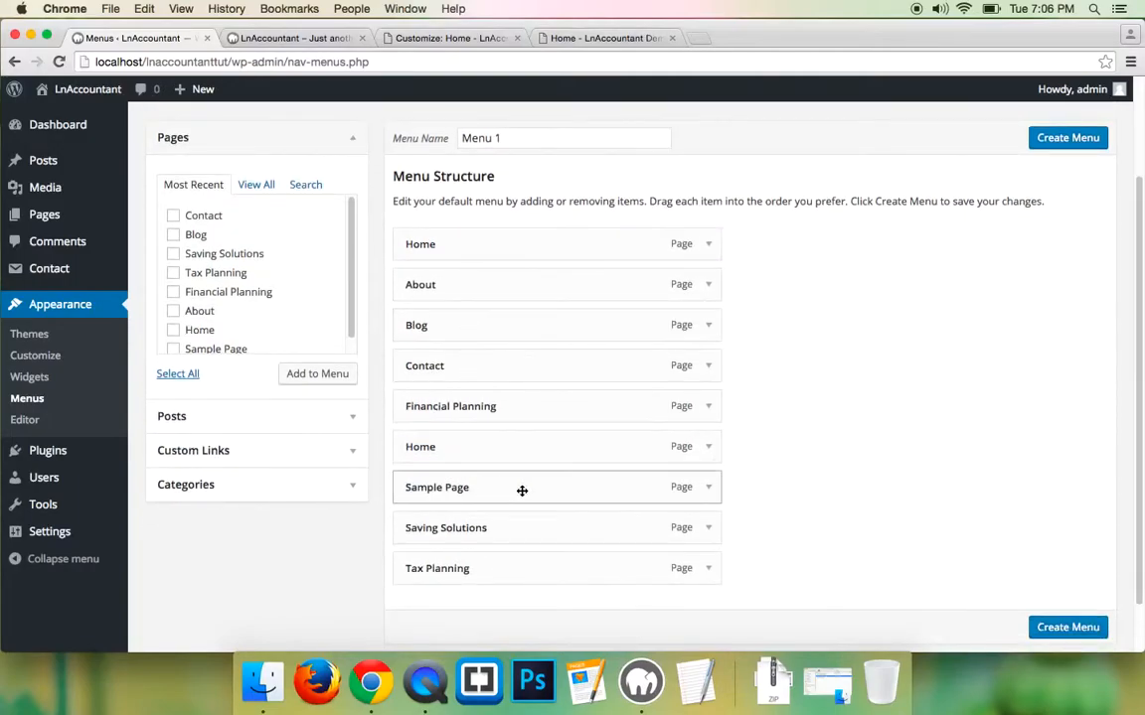
{"action": "left_click", "coordinate": [709, 490]}
{"action": "left_click", "coordinate": [421, 630]}
{"action": "left_click", "coordinate": [709, 448]}
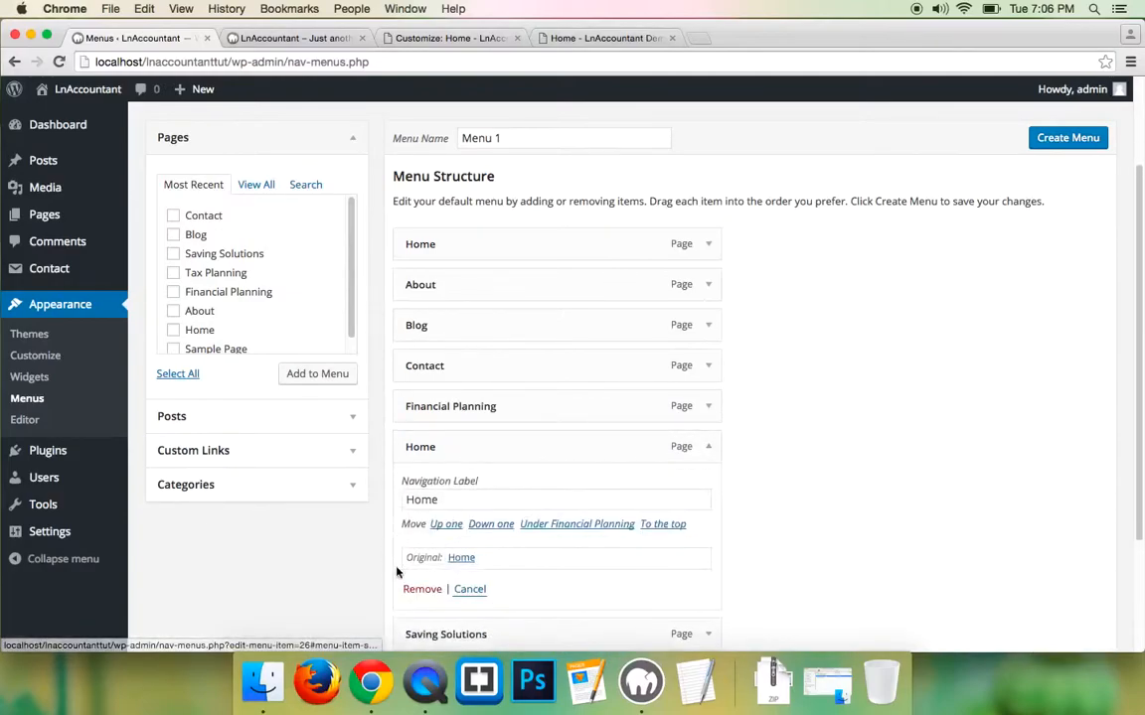
{"action": "left_click", "coordinate": [422, 590]}
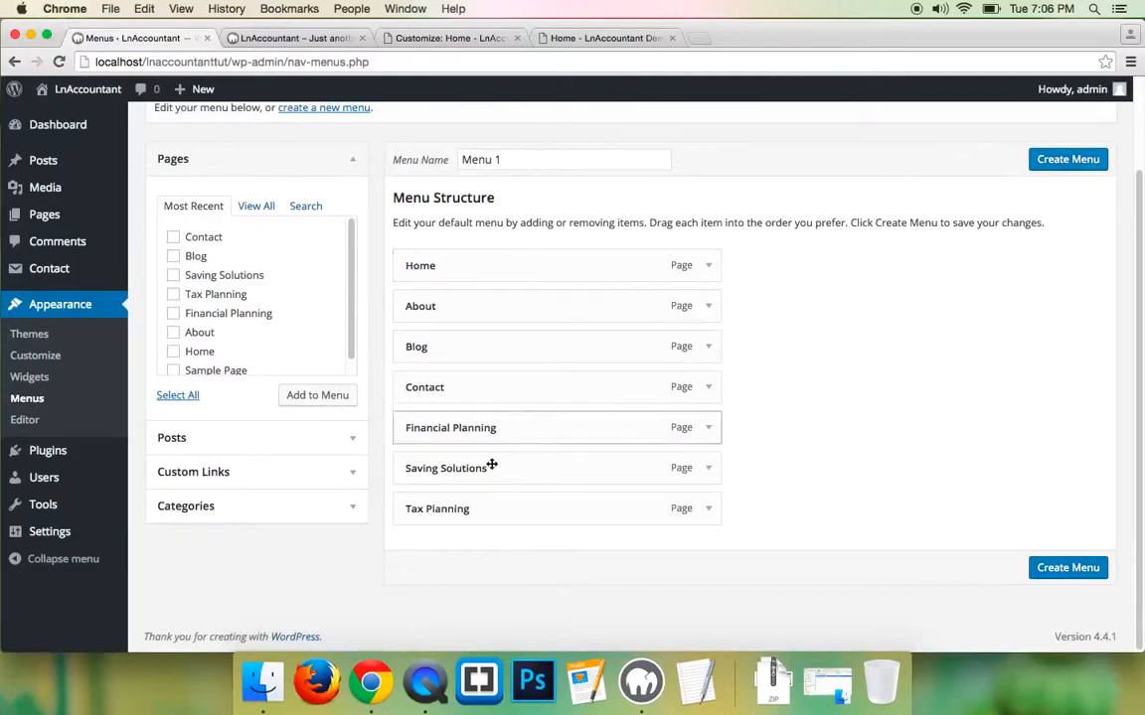
- Save Menu 1 as the Primary menu and reload the local site to check it
{"action": "left_click", "coordinate": [1088, 161]}
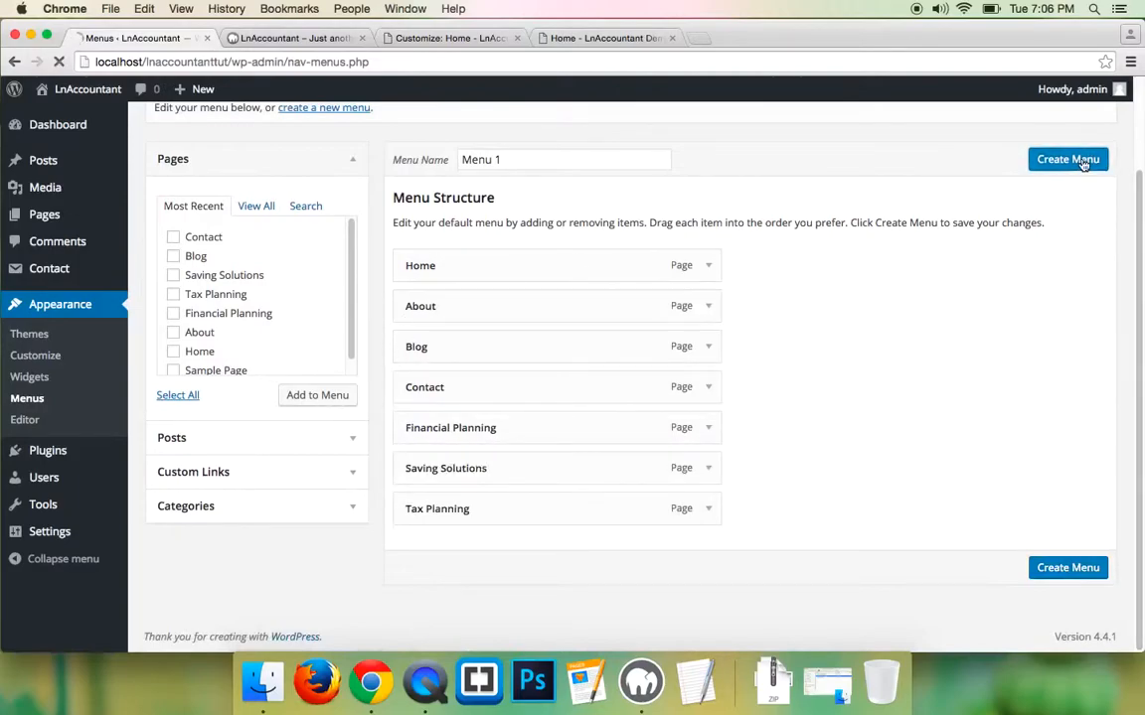
{"action": "scroll", "coordinate": [516, 397], "scroll_direction": "down", "scroll_amount": 3}
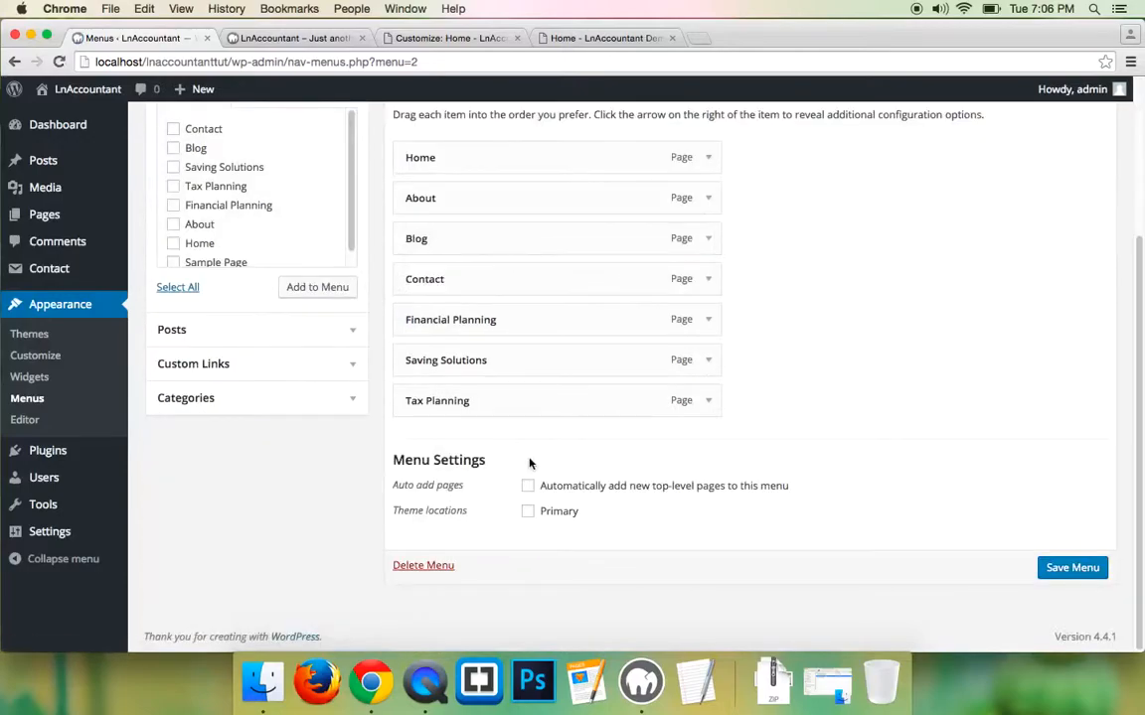
{"action": "left_click", "coordinate": [528, 511]}
{"action": "left_click", "coordinate": [1049, 571]}
{"action": "scroll", "coordinate": [721, 480], "scroll_direction": "down", "scroll_amount": 3}
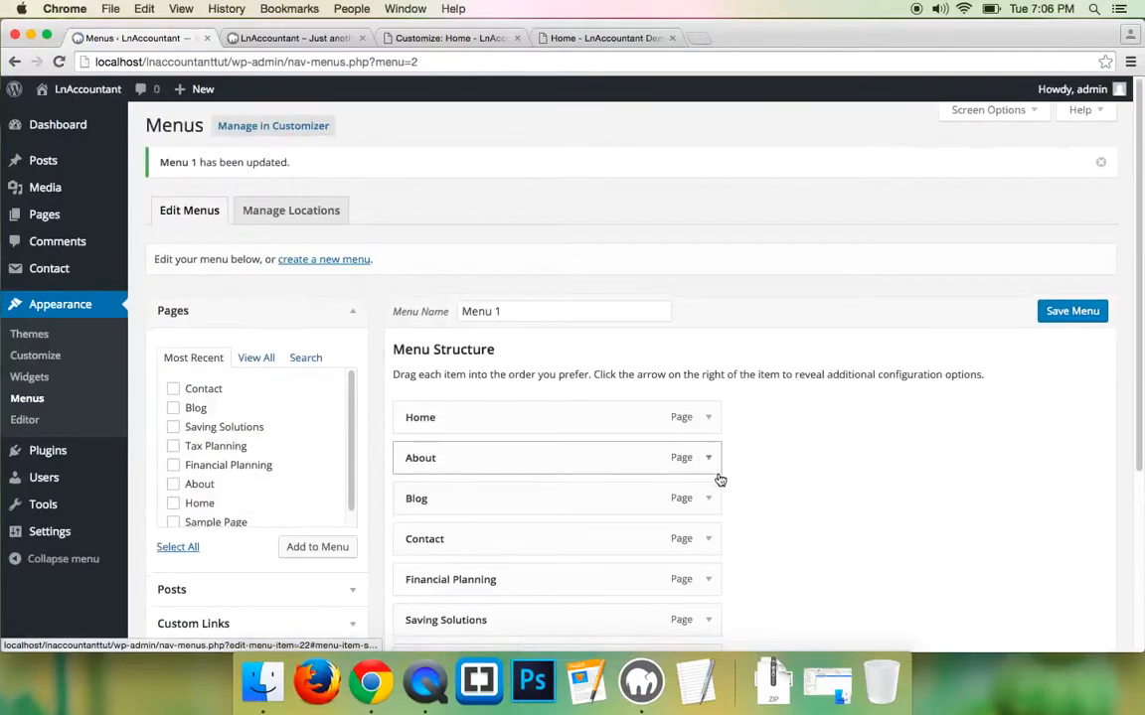
{"action": "left_click", "coordinate": [260, 36]}
{"action": "left_click", "coordinate": [60, 62]}
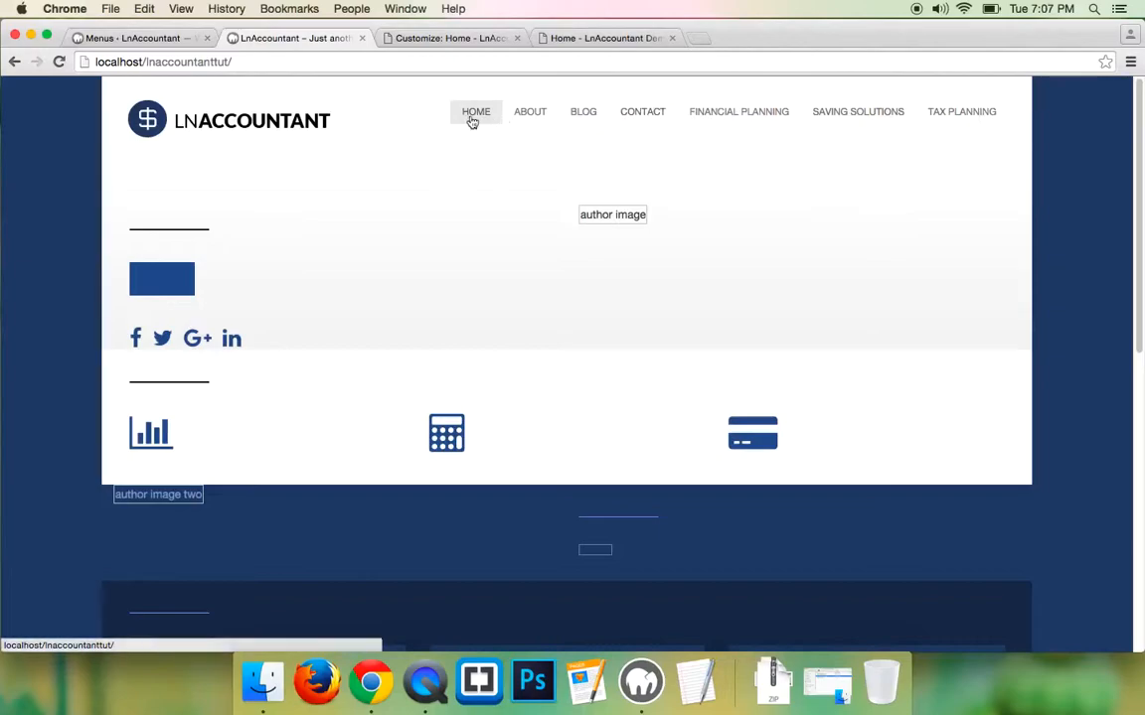
- Copy the demo headline "Because I Can Fix Your Financial Mess!"
{"action": "left_click", "coordinate": [596, 39]}
{"action": "scroll", "coordinate": [220, 246], "scroll_direction": "down", "scroll_amount": 3}
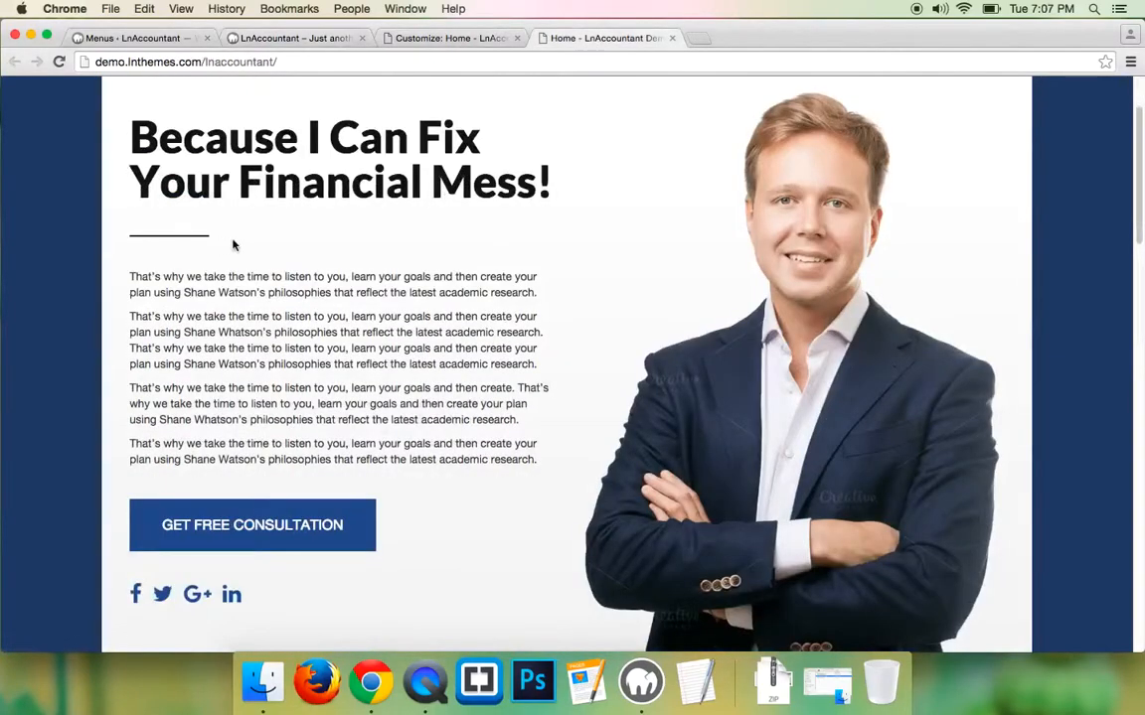
{"action": "scroll", "coordinate": [489, 221], "scroll_direction": "up", "scroll_amount": 1}
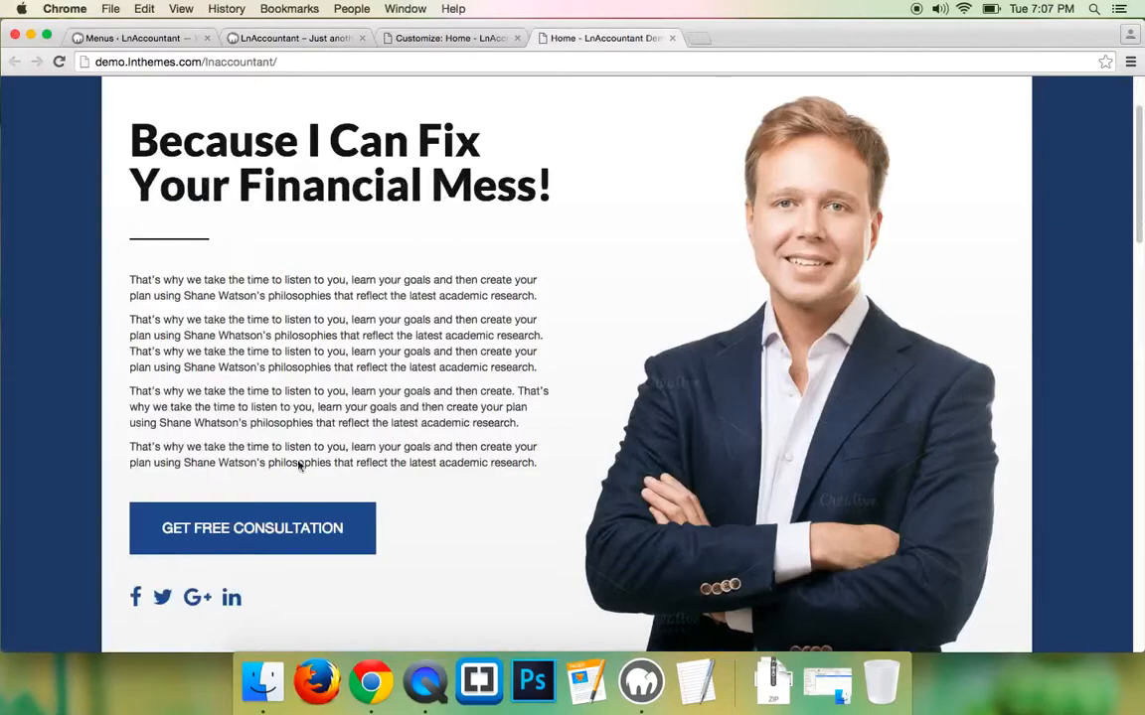
{"action": "scroll", "coordinate": [432, 476], "scroll_direction": "up", "scroll_amount": 3}
{"action": "scroll", "coordinate": [415, 332], "scroll_direction": "down", "scroll_amount": 3}
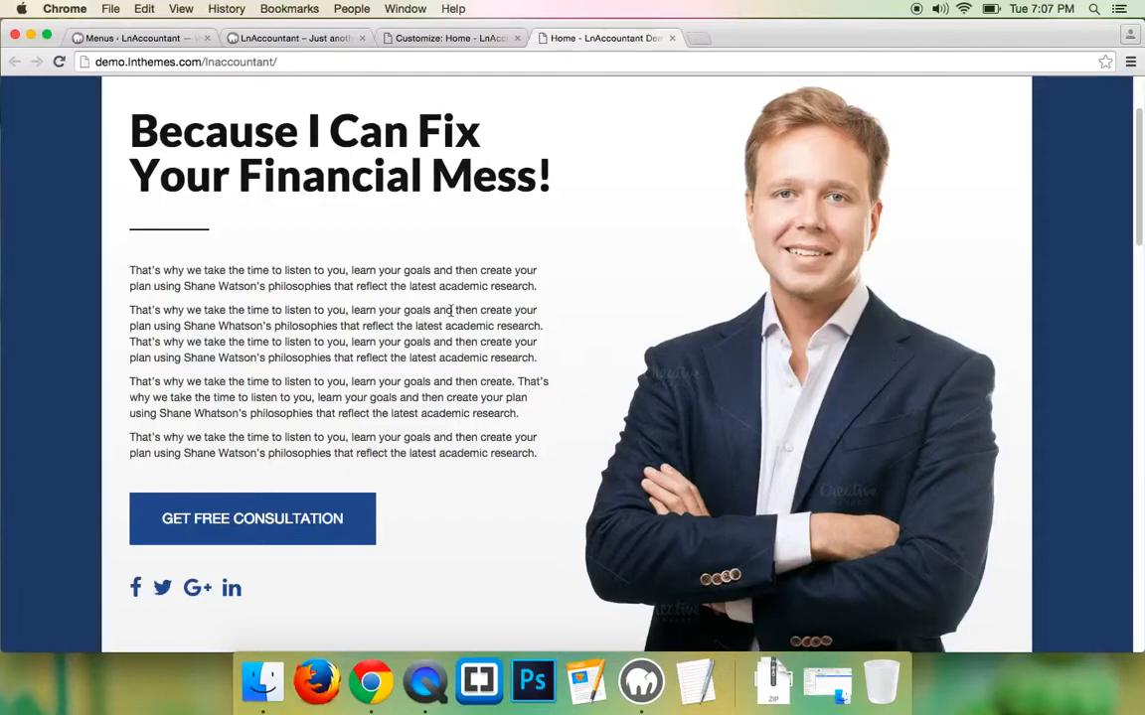
{"action": "scroll", "coordinate": [425, 306], "scroll_direction": "up", "scroll_amount": 3}
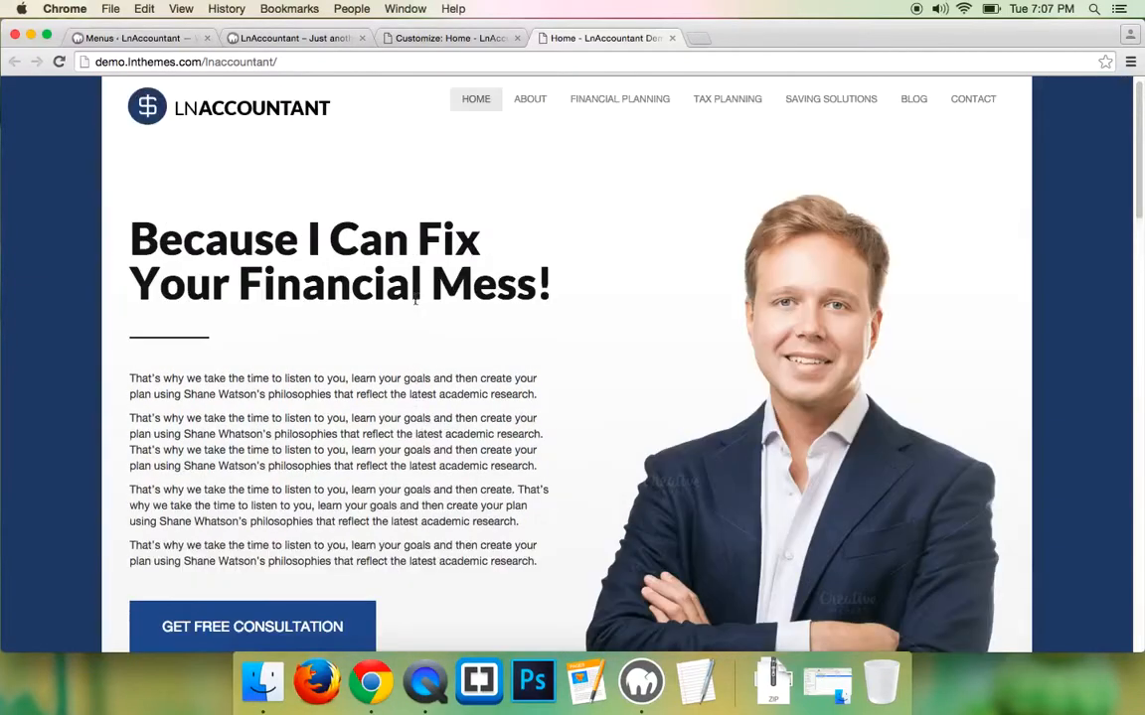
{"action": "left_click_drag", "start_coordinate": [127, 212], "coordinate": [497, 263]}
{"action": "right_click", "coordinate": [444, 276]}
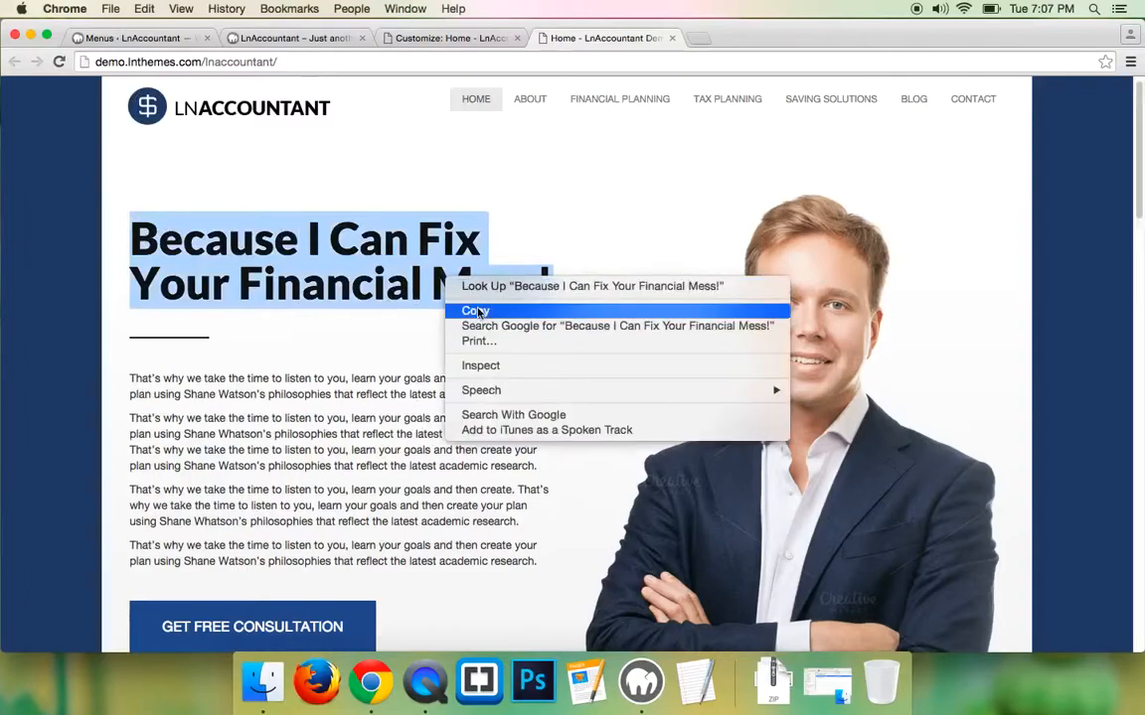
{"action": "left_click", "coordinate": [477, 313]}
- Open the Customizer for the local LnAccountant site
{"action": "left_click", "coordinate": [139, 37]}
{"action": "mouse_move", "coordinate": [50, 135]}
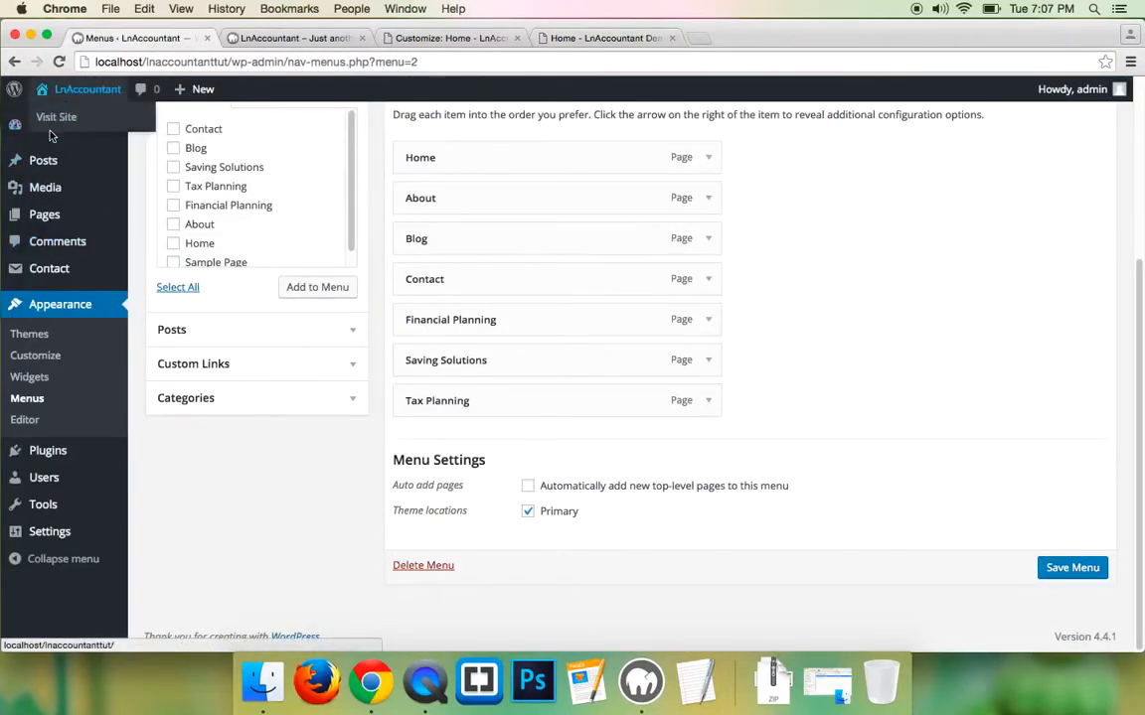
{"action": "left_click", "coordinate": [42, 363]}
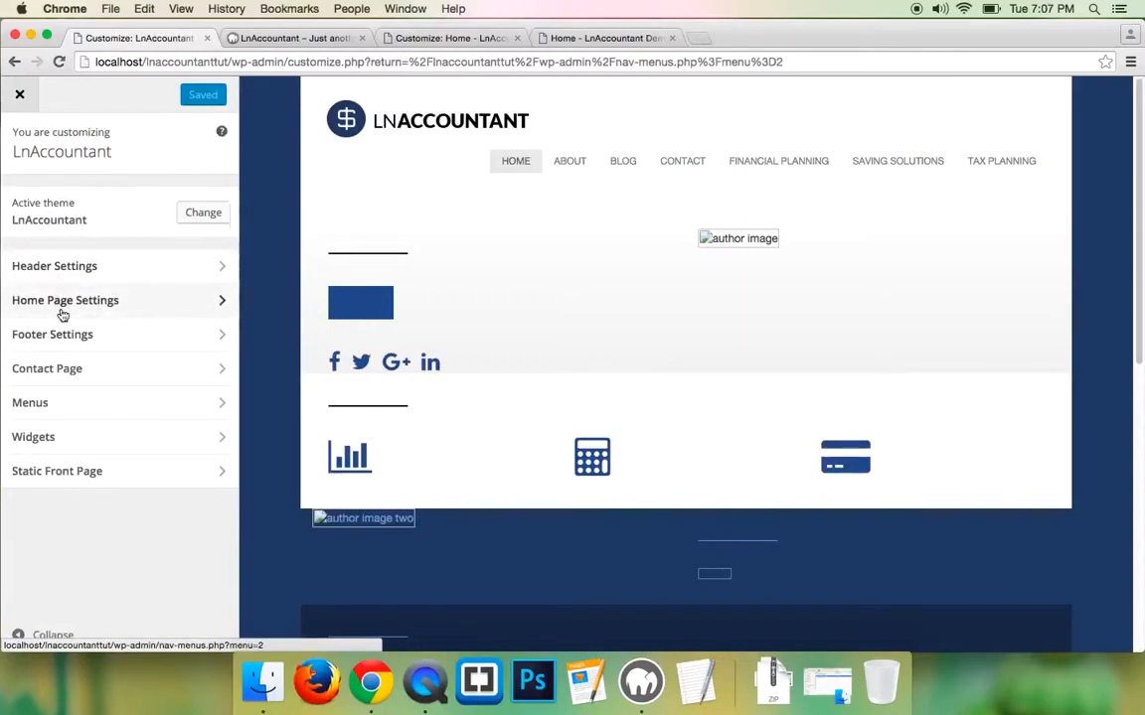
- Paste the copied text into the Section 1 Headline field and publish
{"action": "left_click", "coordinate": [72, 310]}
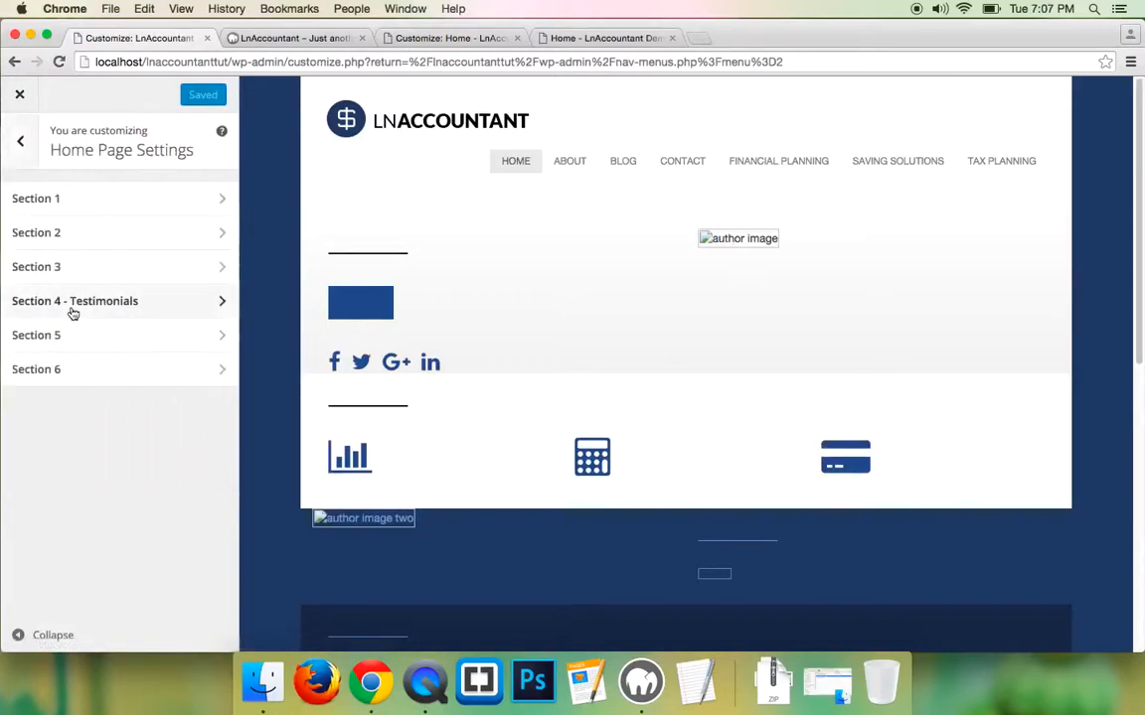
{"action": "left_click", "coordinate": [69, 204]}
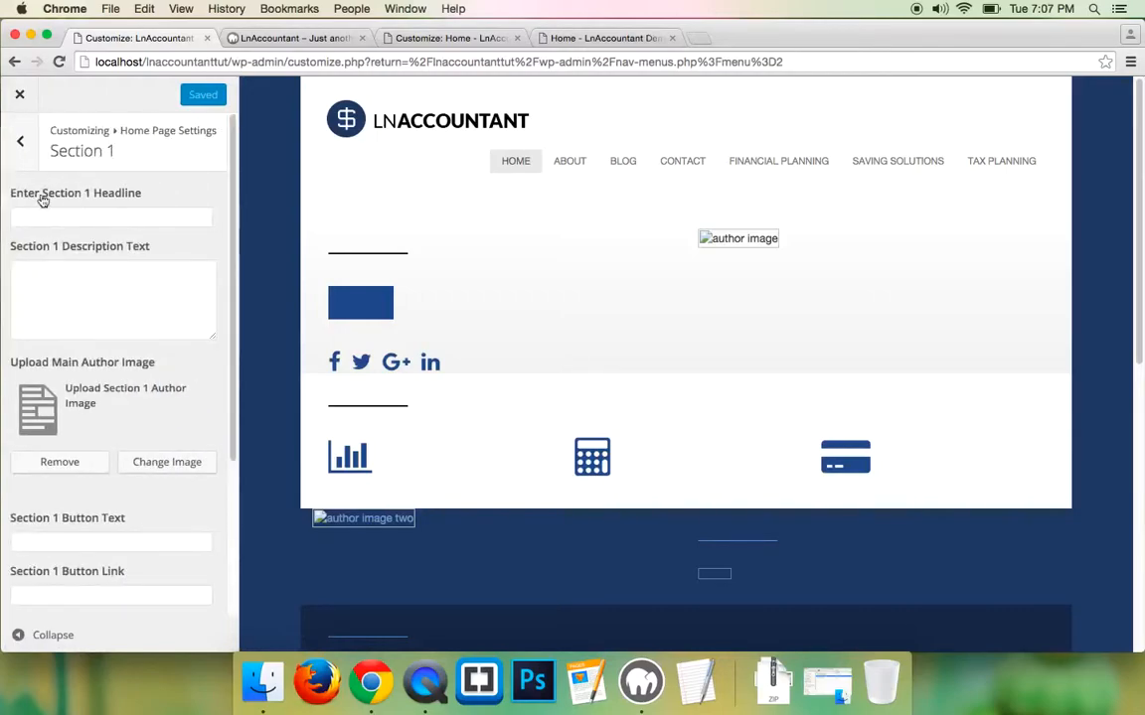
{"action": "right_click", "coordinate": [67, 221]}
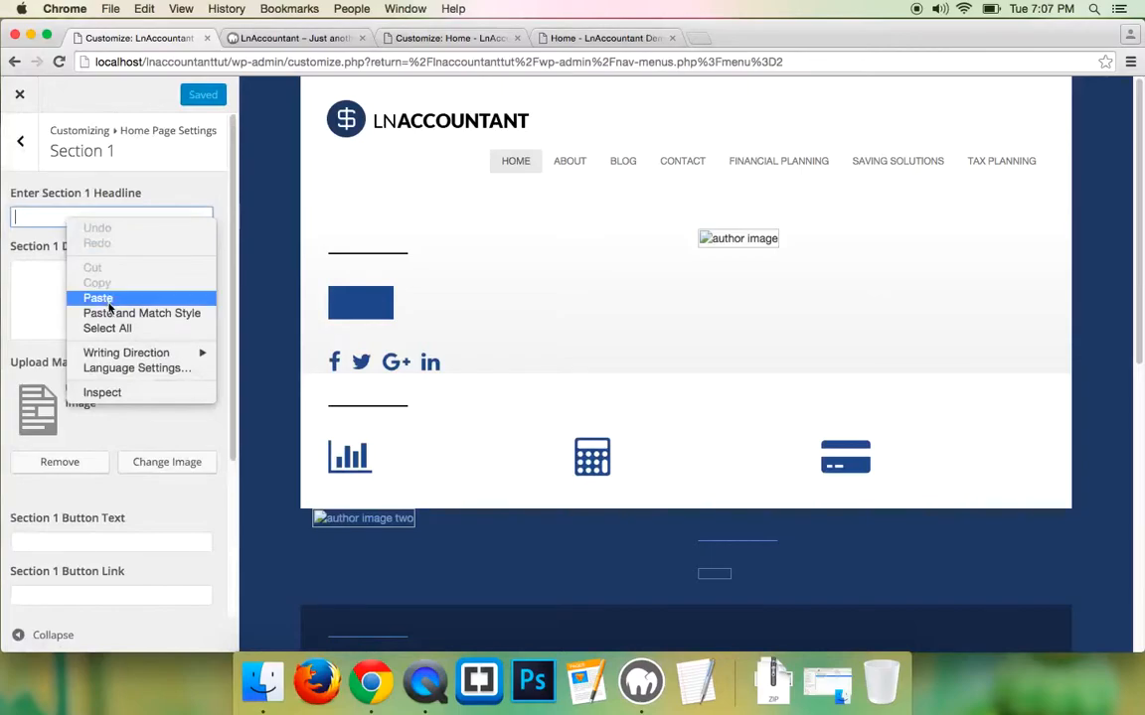
{"action": "left_click", "coordinate": [107, 297]}
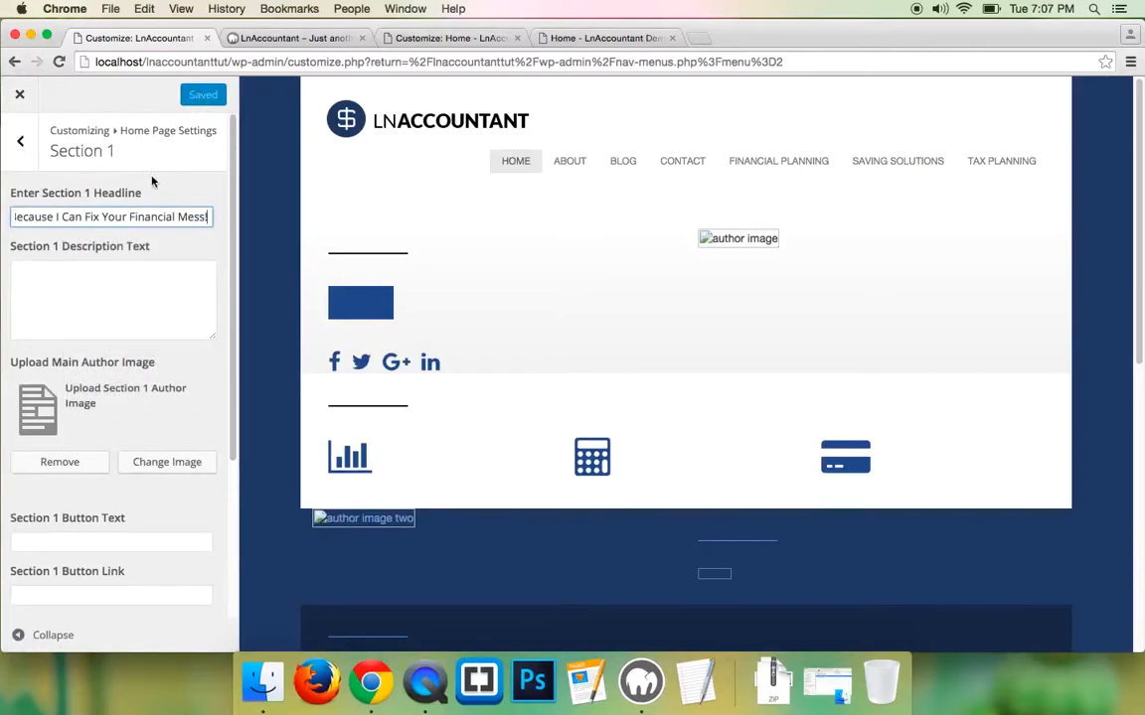
{"action": "left_click", "coordinate": [182, 283]}
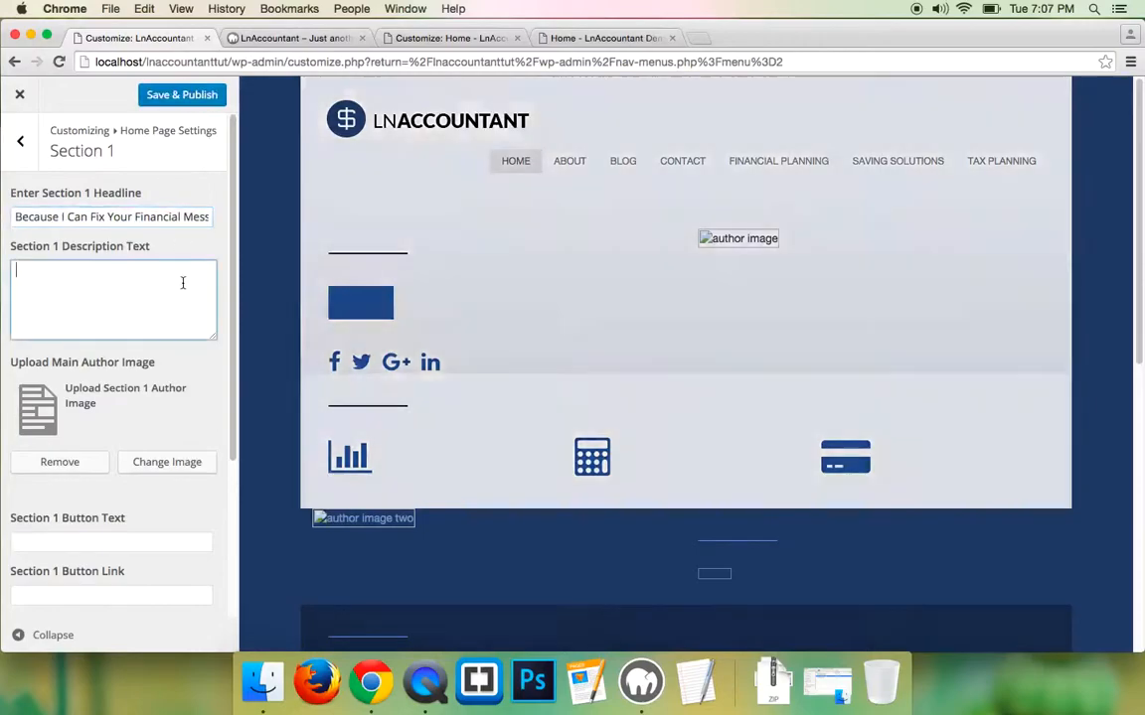
{"action": "left_click", "coordinate": [198, 94]}
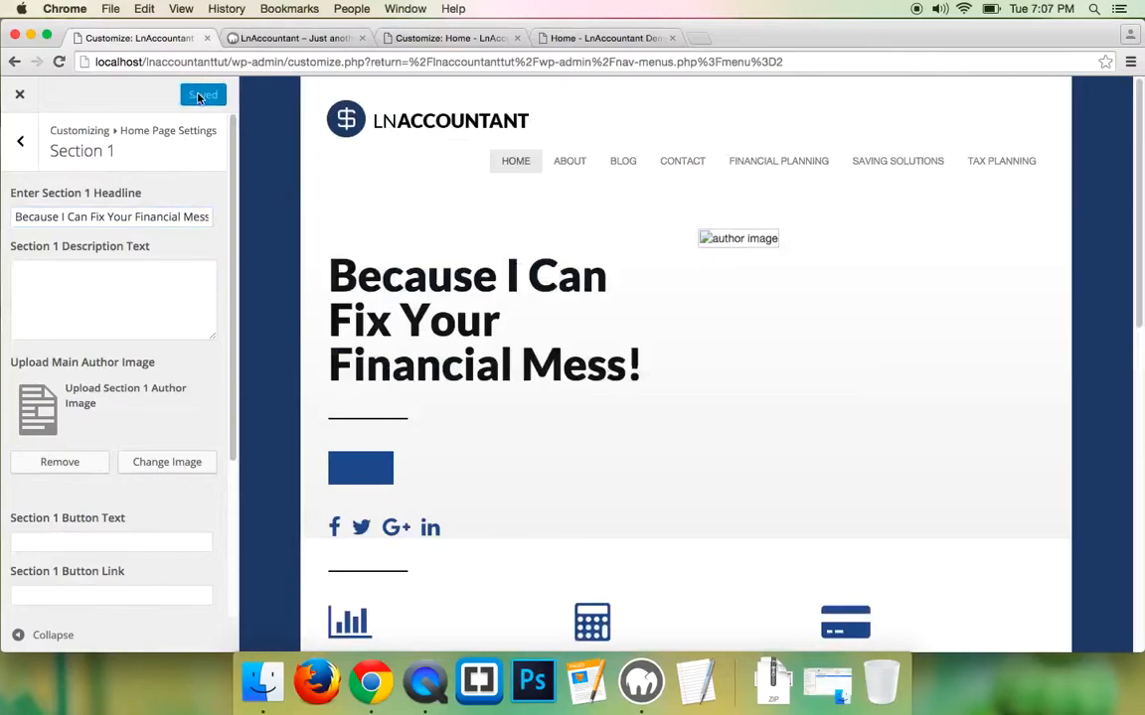
- Check the local home page, then select the demo's four description paragraphs
{"action": "left_click", "coordinate": [314, 39]}
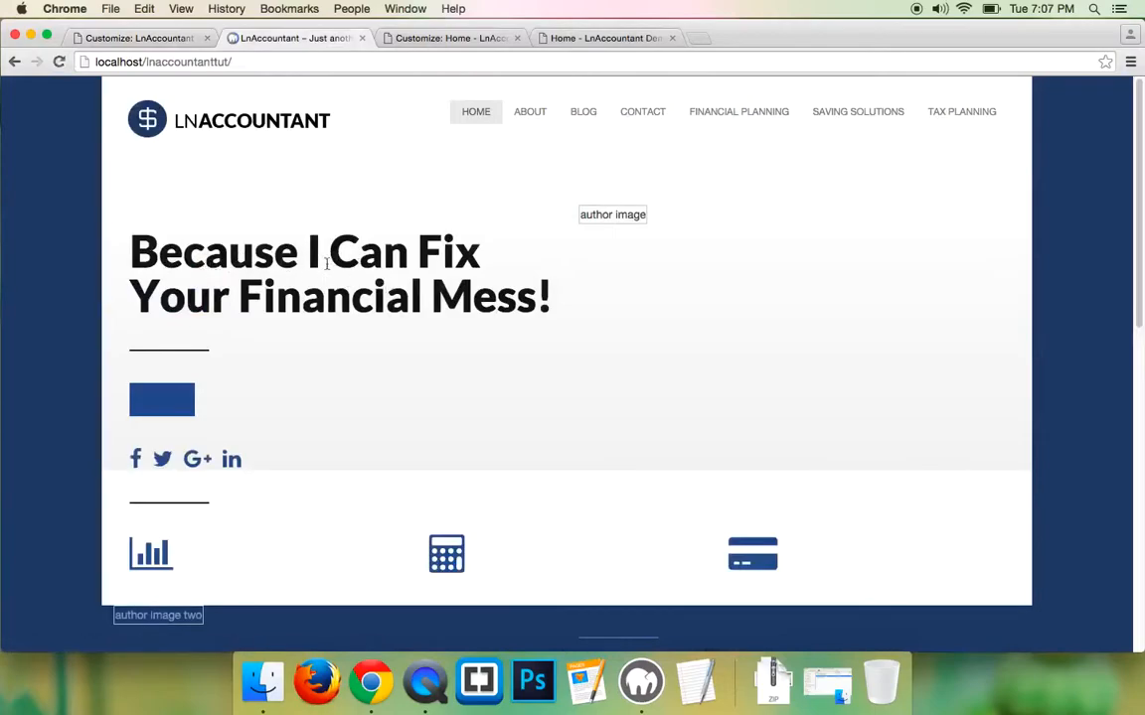
{"action": "left_click", "coordinate": [601, 38]}
{"action": "scroll", "coordinate": [186, 366], "scroll_direction": "down", "scroll_amount": 1}
{"action": "left_click_drag", "start_coordinate": [546, 553], "coordinate": [130, 350]}
- Copy the demo's paragraphs into the Section 1 Description Text box
{"action": "right_click", "coordinate": [179, 358]}
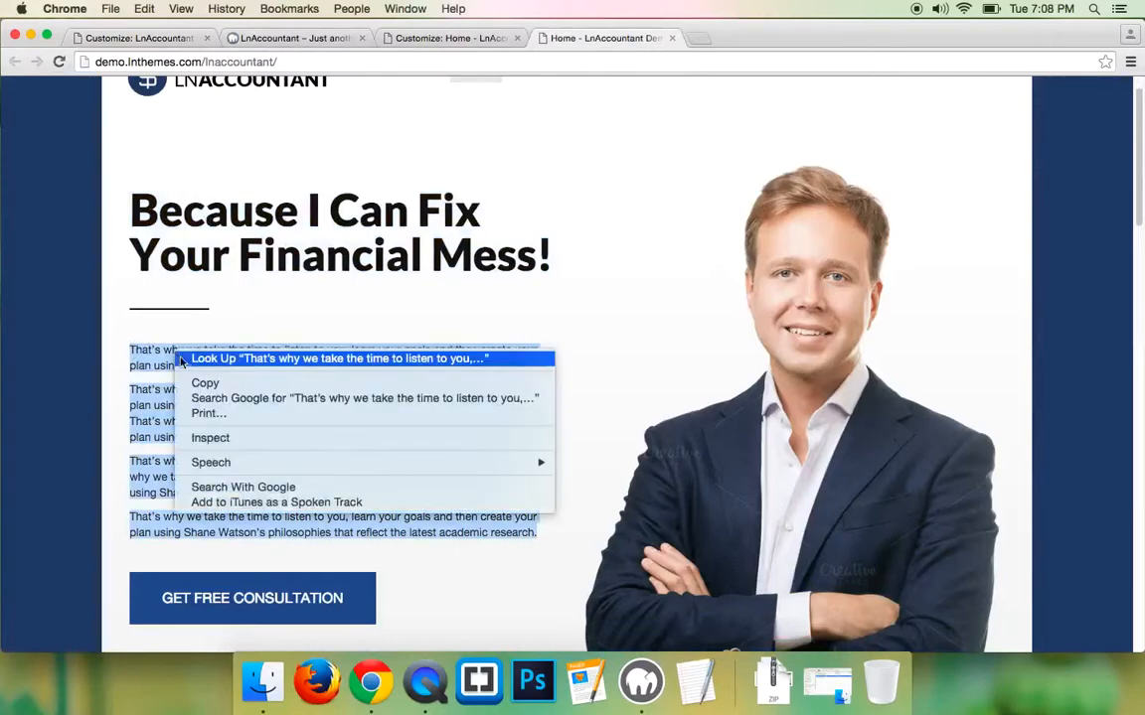
{"action": "left_click", "coordinate": [205, 382]}
{"action": "left_click", "coordinate": [110, 40]}
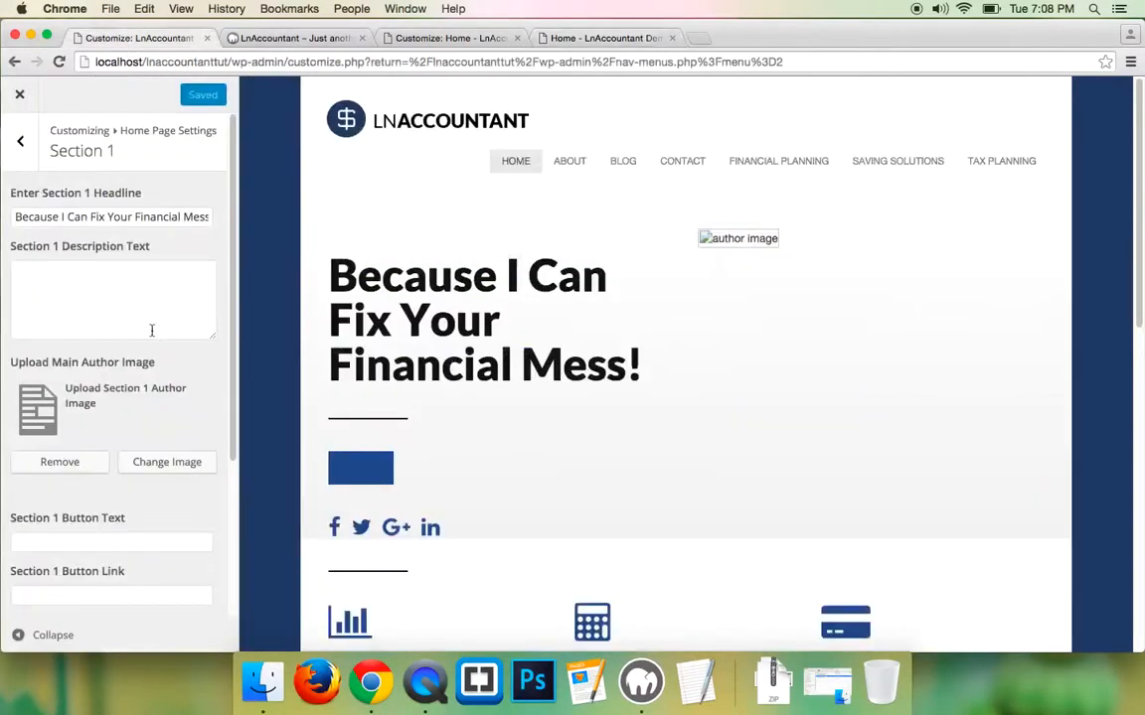
{"action": "left_click", "coordinate": [108, 283]}
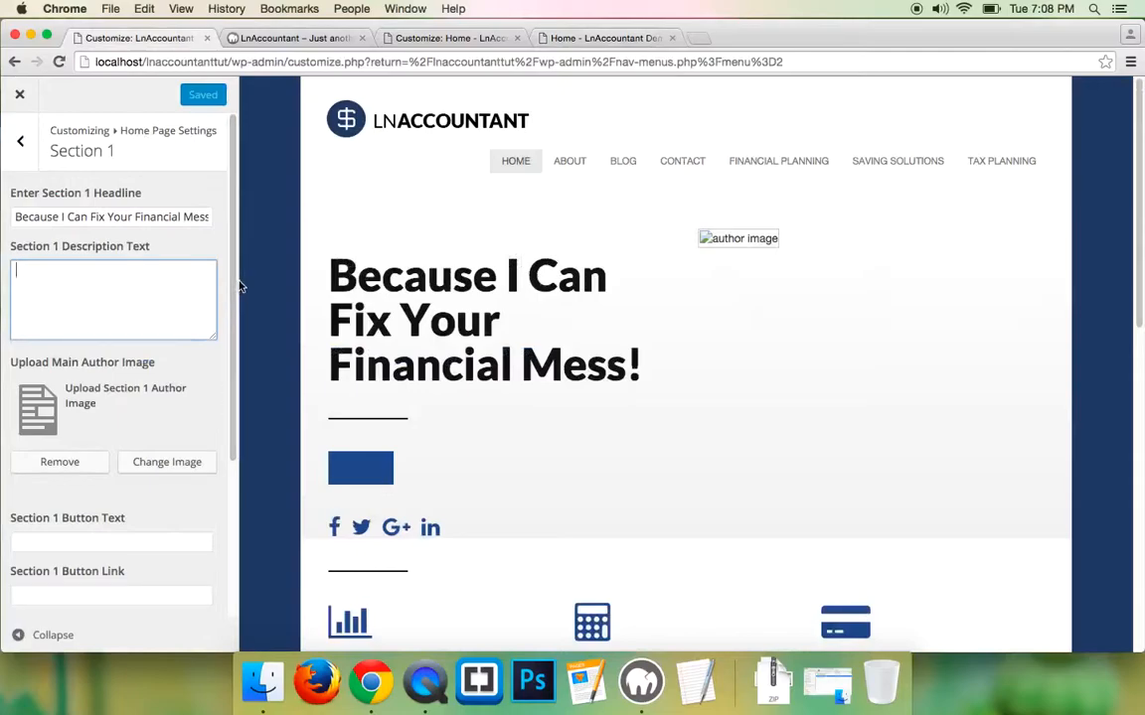
{"action": "key", "text": "cmd+v"}
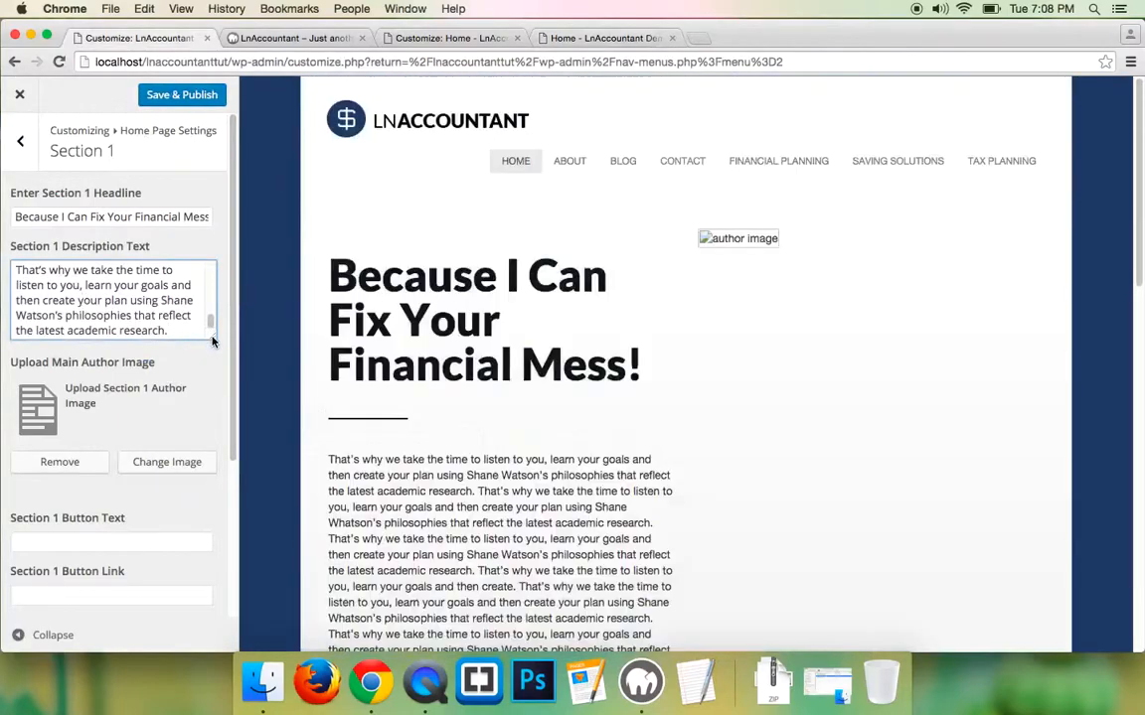
{"action": "left_click_drag", "start_coordinate": [212, 341], "coordinate": [212, 496]}
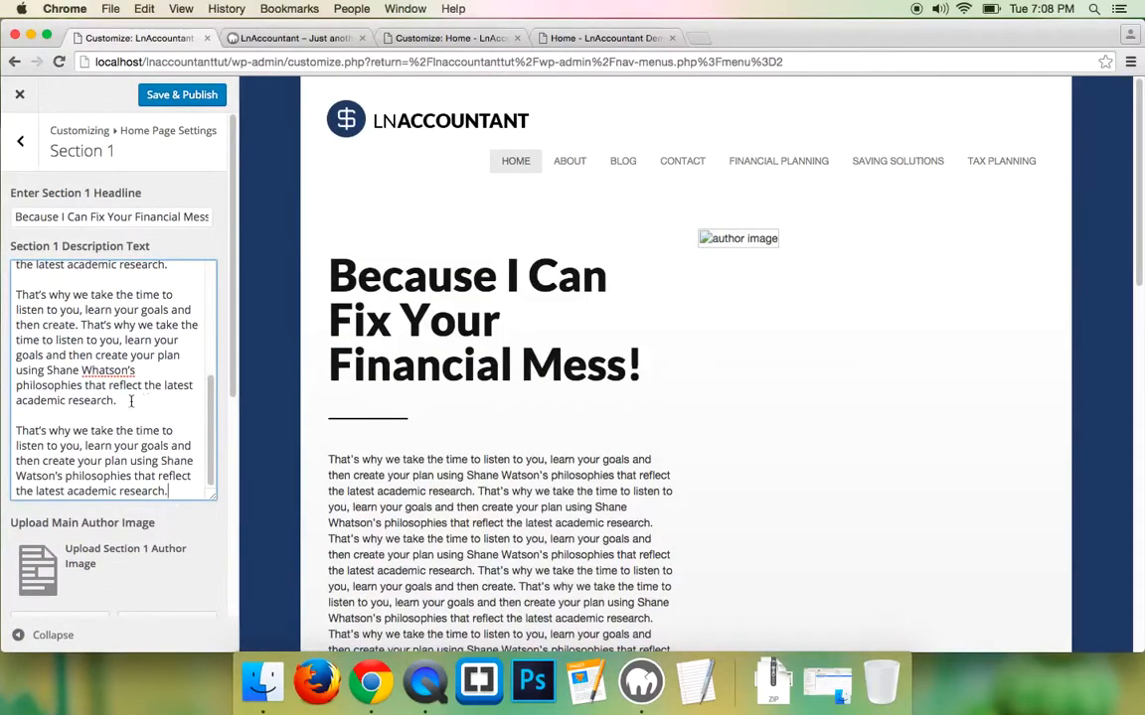
- Wrap the first description paragraph in <p></p> tags
{"action": "scroll", "coordinate": [129, 401], "scroll_direction": "up", "scroll_amount": 3}
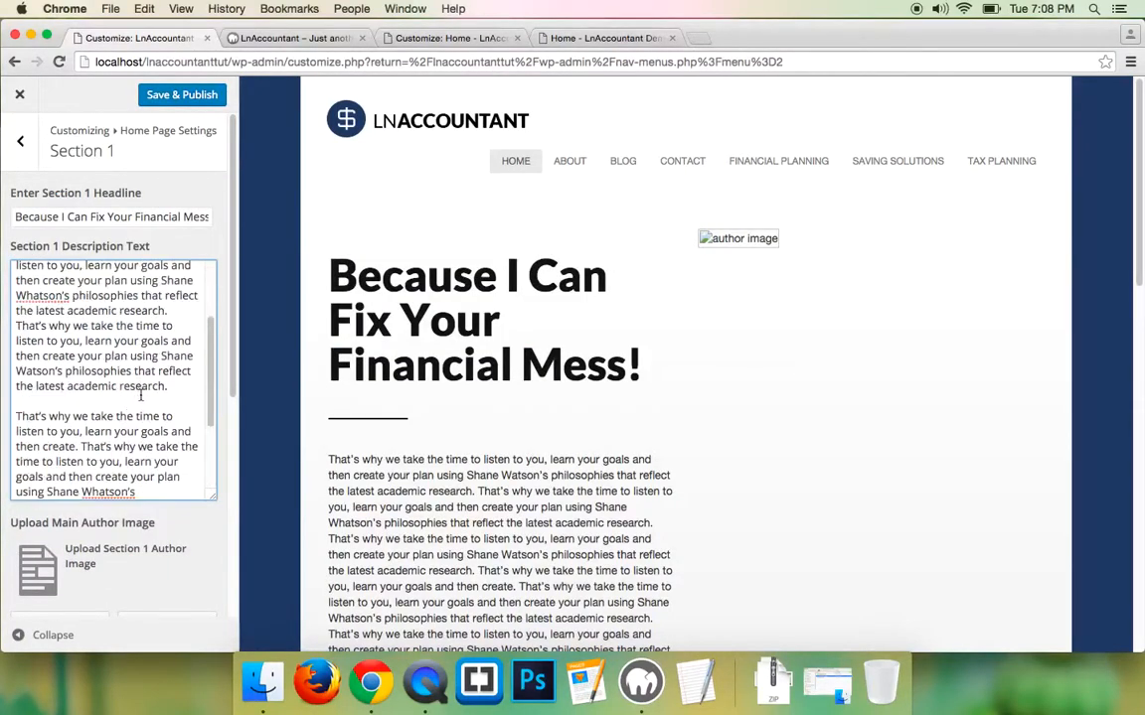
{"action": "scroll", "coordinate": [141, 396], "scroll_direction": "up", "scroll_amount": 2}
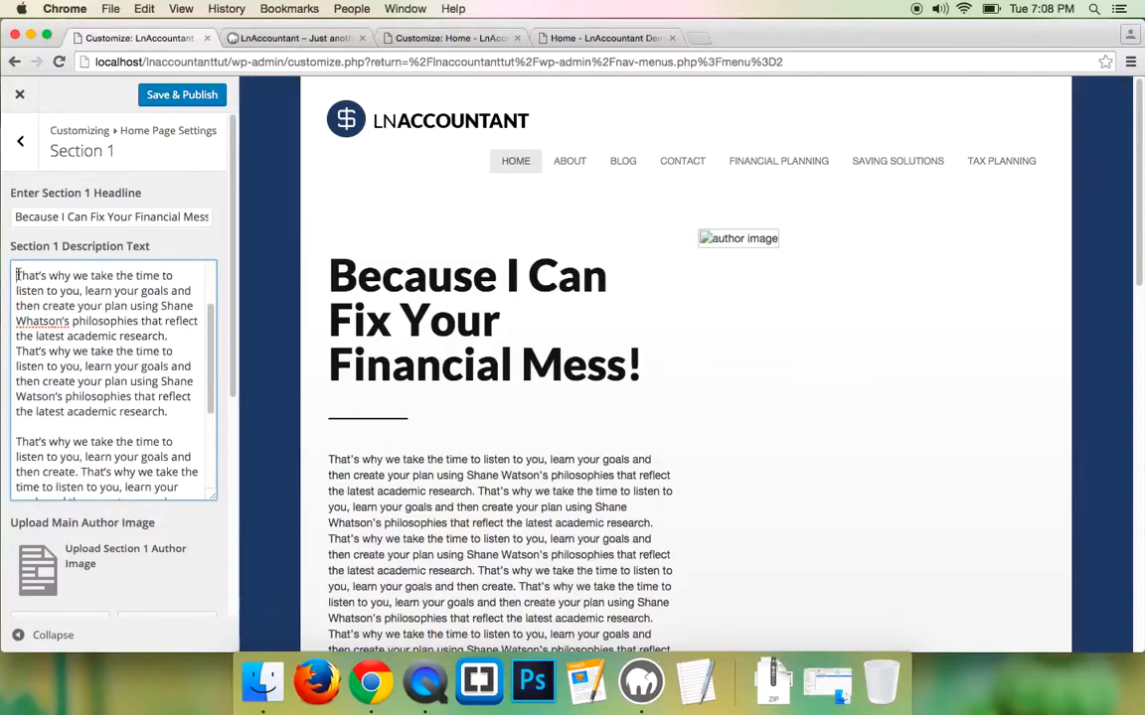
{"action": "type", "text": "<>"}
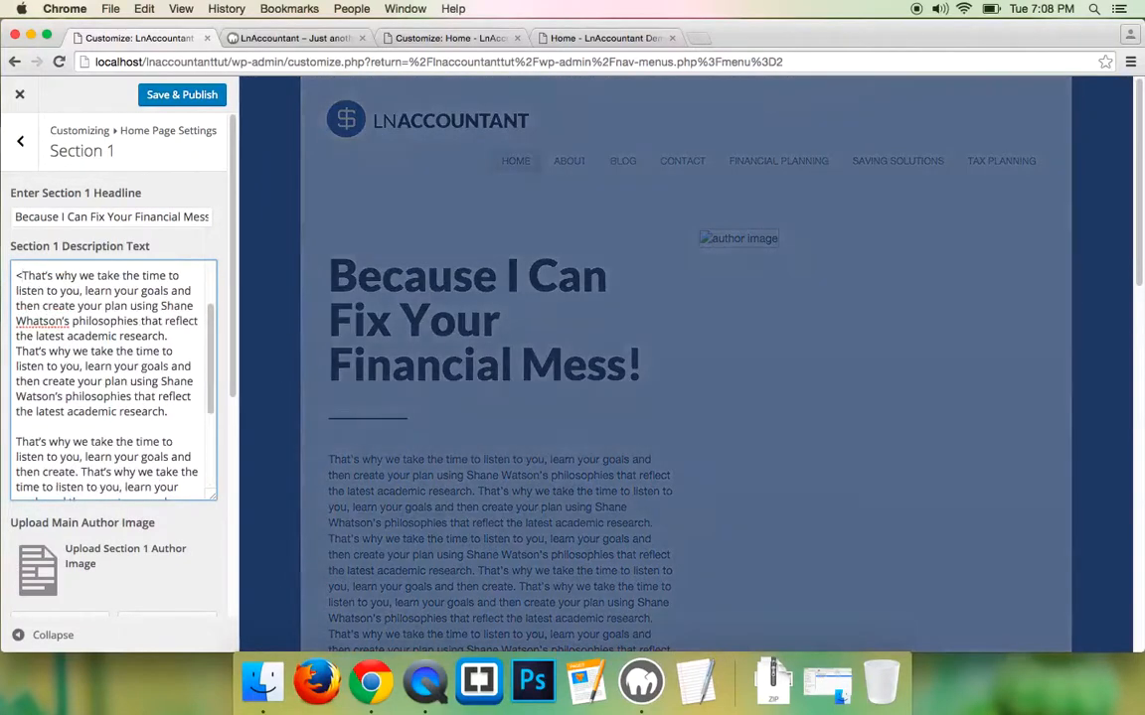
{"action": "type", "text": "p>"}
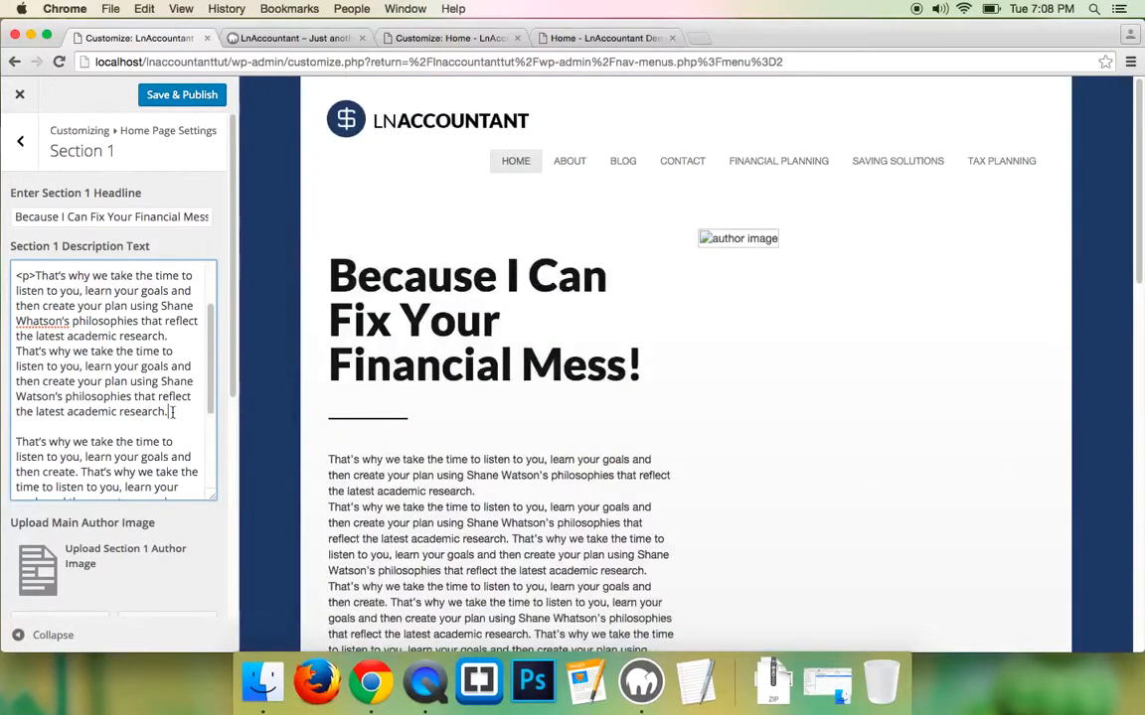
{"action": "left_click", "coordinate": [173, 411]}
{"action": "type", "text": "<>"}
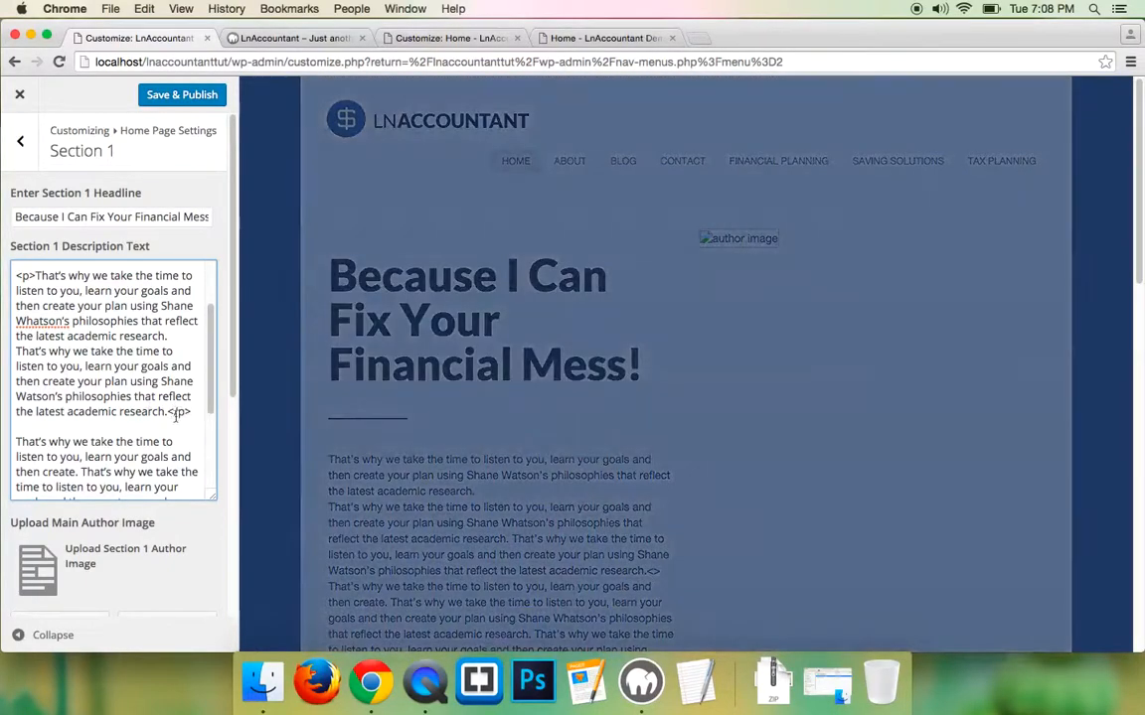
- Wrap the second and last description paragraphs in <p></p> tags
{"action": "scroll", "coordinate": [76, 378], "scroll_direction": "down", "scroll_amount": 3}
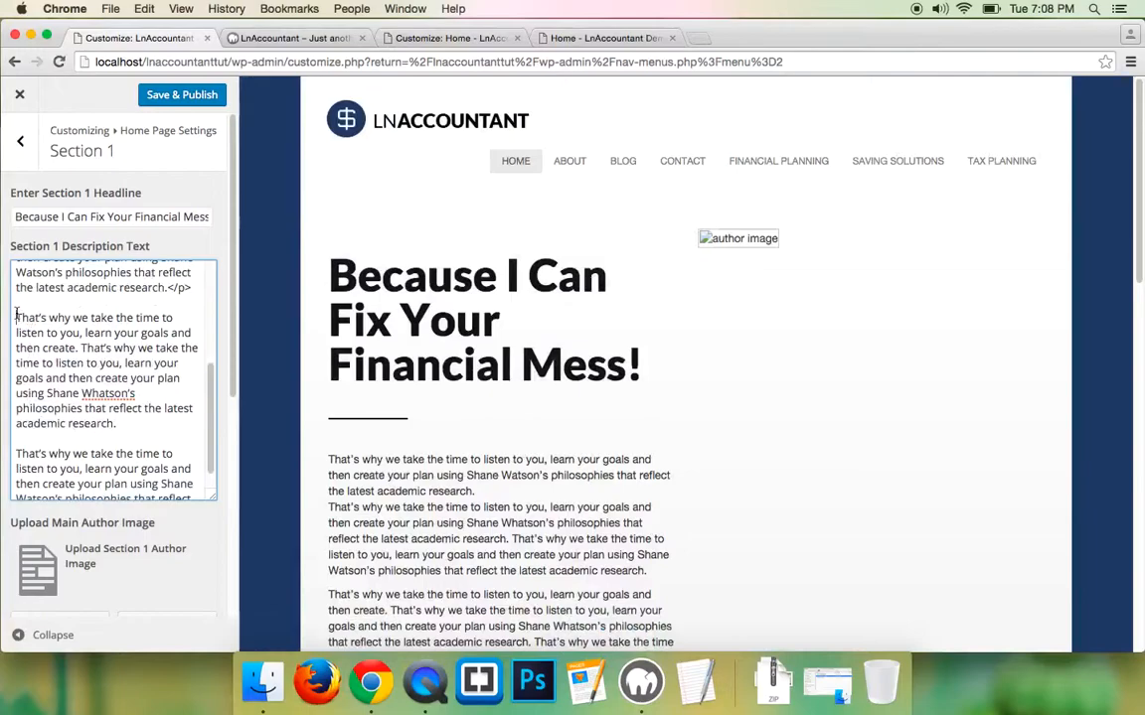
{"action": "left_click", "coordinate": [15, 317]}
{"action": "type", "text": "<p>"}
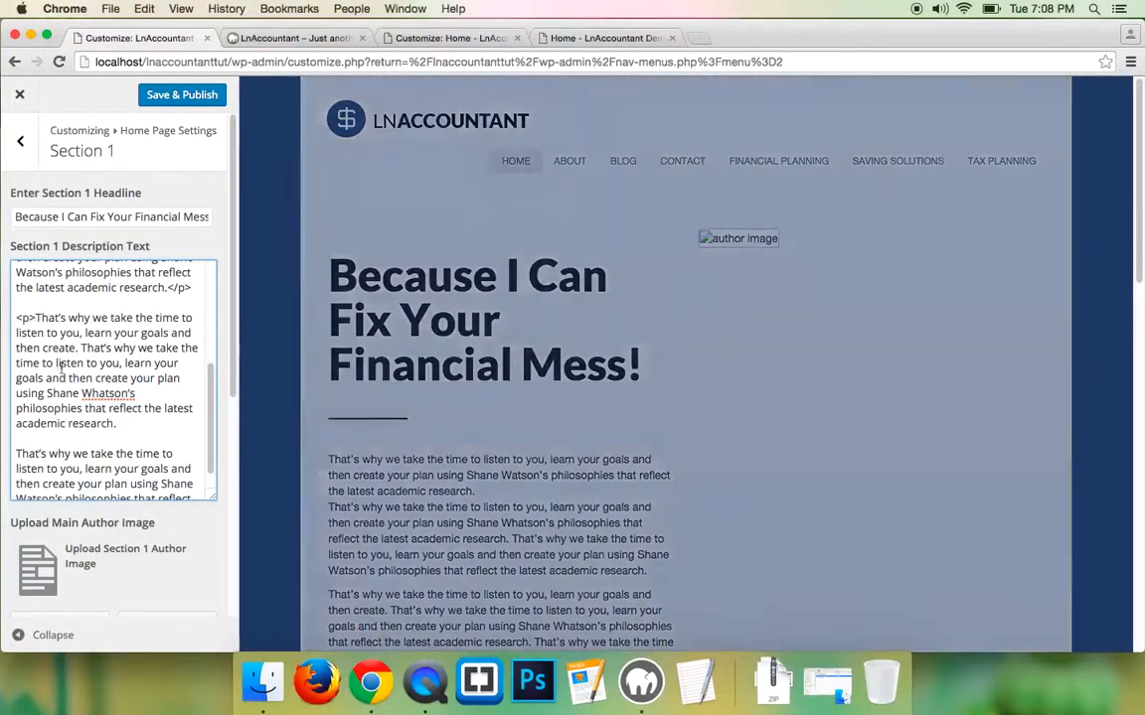
{"action": "key", "text": "Left"}
{"action": "type", "text": "/p"}
{"action": "scroll", "coordinate": [28, 457], "scroll_direction": "down", "scroll_amount": 1}
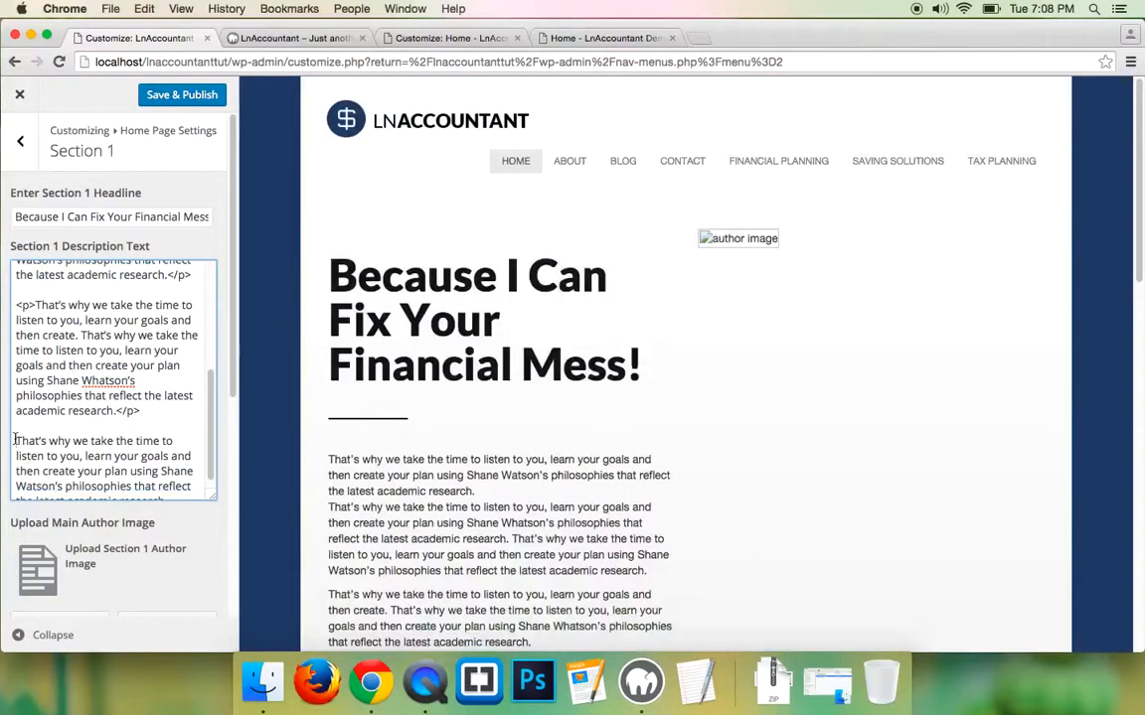
{"action": "left_click", "coordinate": [15, 440]}
{"action": "type", "text": "<p>"}
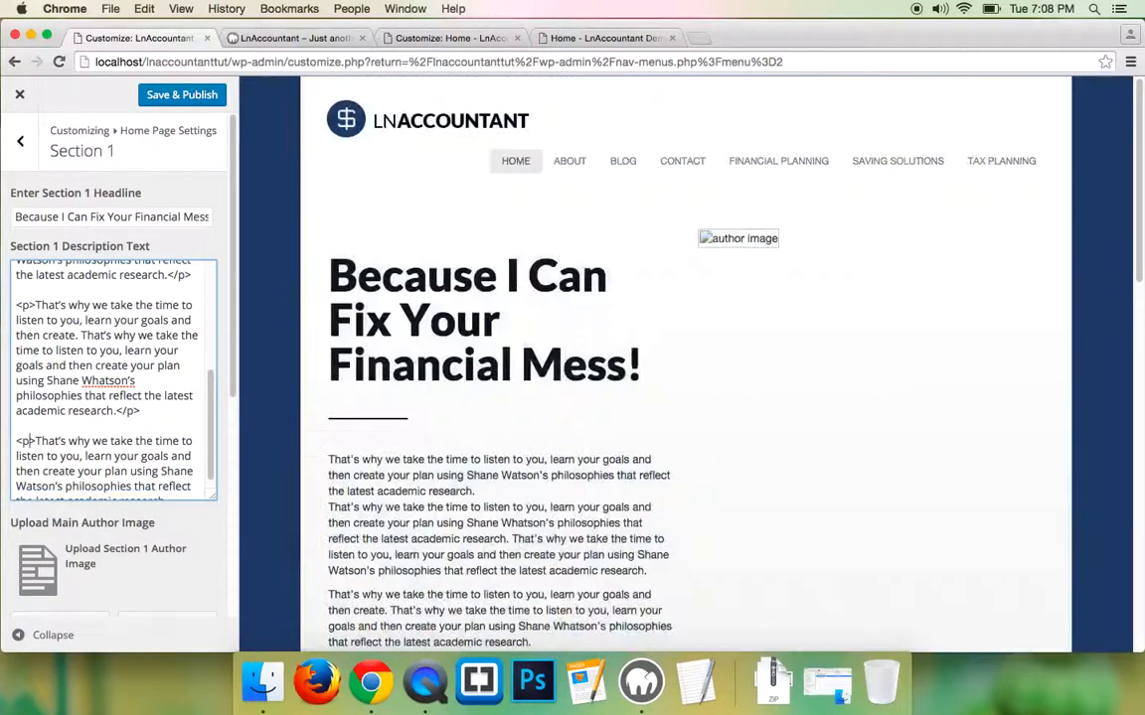
{"action": "scroll", "coordinate": [84, 452], "scroll_direction": "down", "scroll_amount": 2}
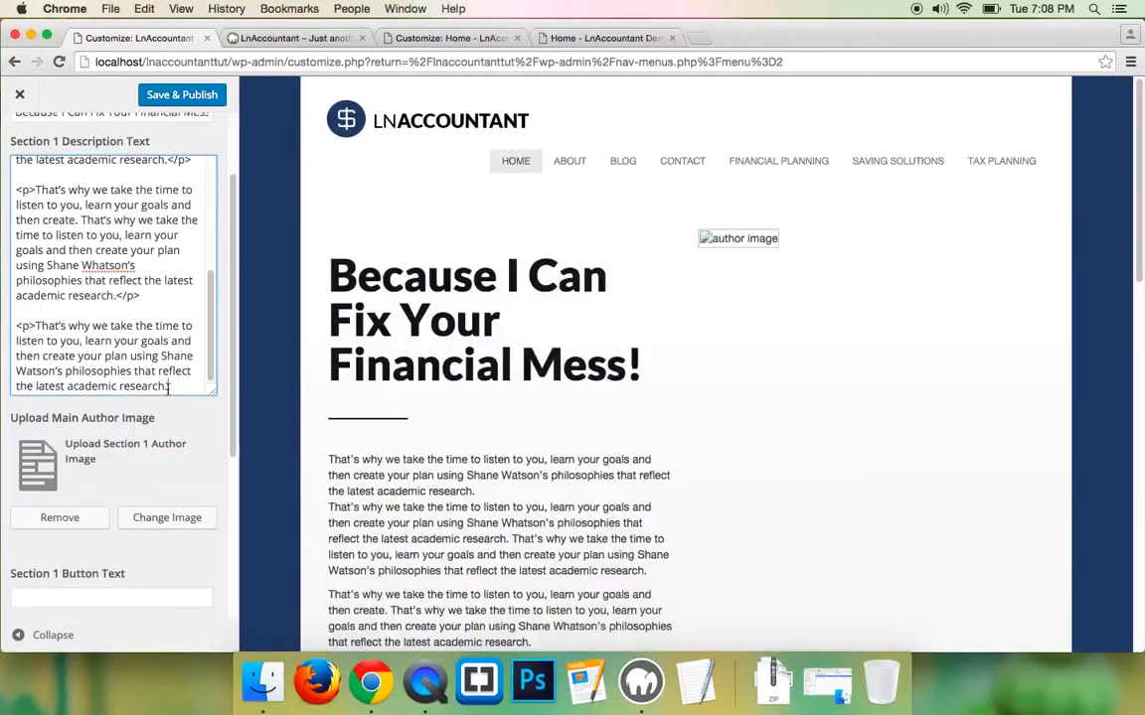
{"action": "type", "text": "</p>"}
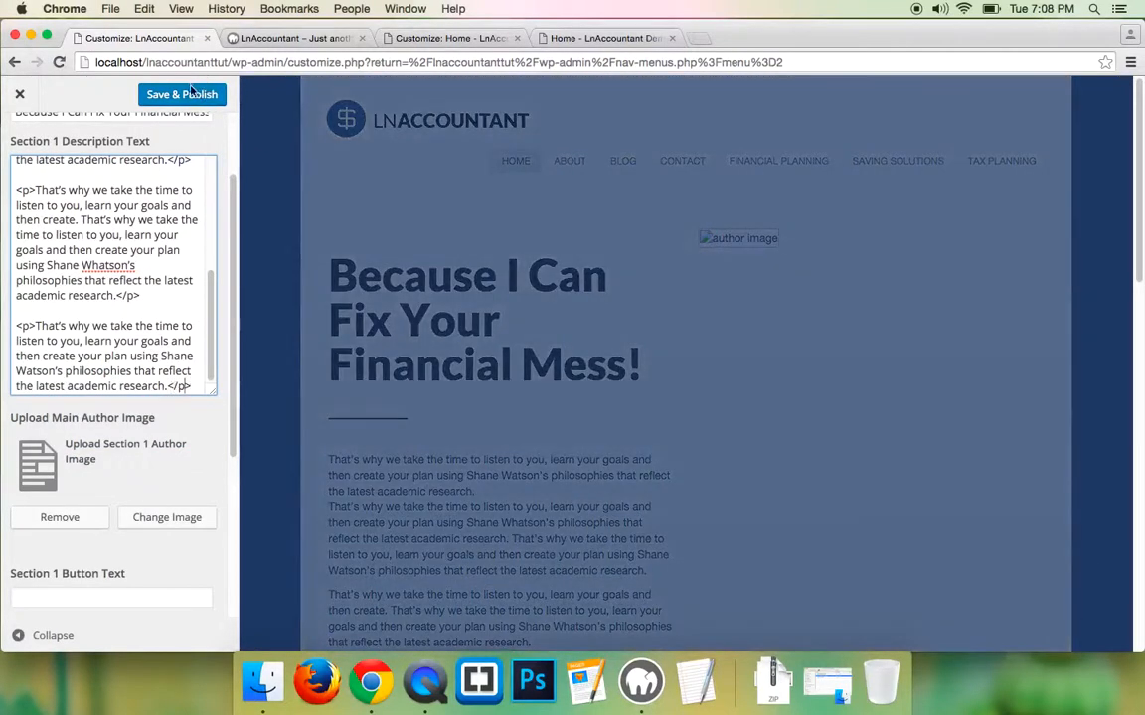
- Save & Publish the description and reload the local site to check the paragraphs
{"action": "left_click", "coordinate": [192, 91]}
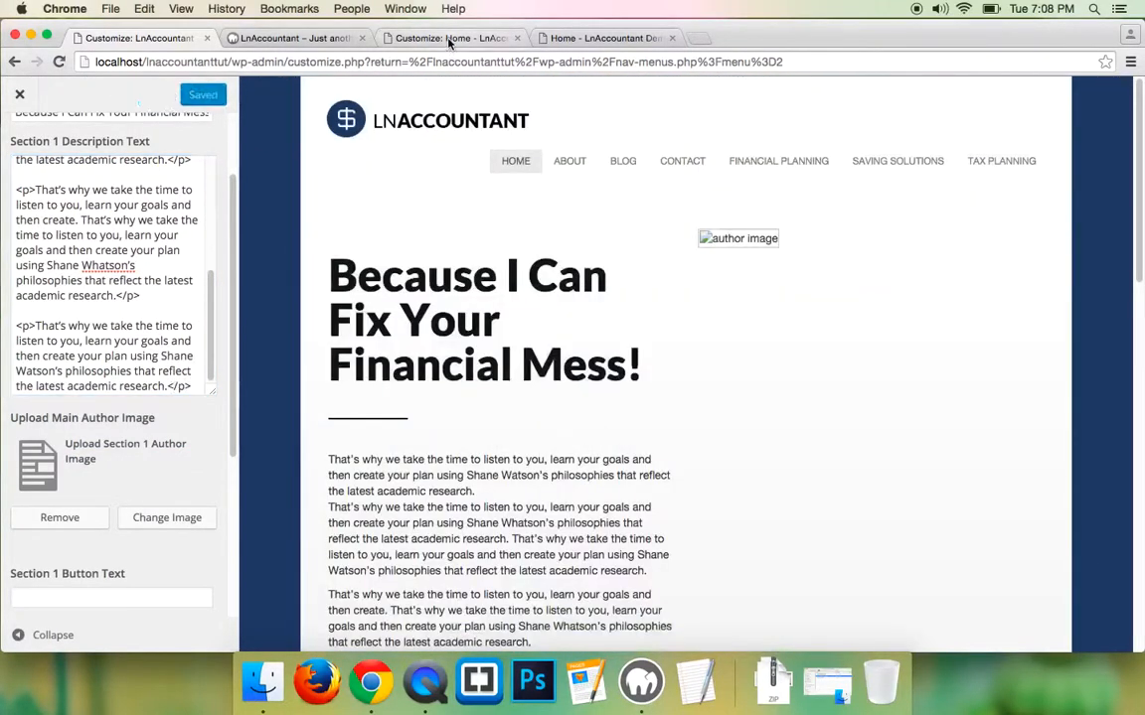
{"action": "left_click", "coordinate": [402, 35]}
{"action": "left_click", "coordinate": [288, 38]}
{"action": "left_click", "coordinate": [59, 62]}
{"action": "scroll", "coordinate": [189, 397], "scroll_direction": "down", "scroll_amount": 2}
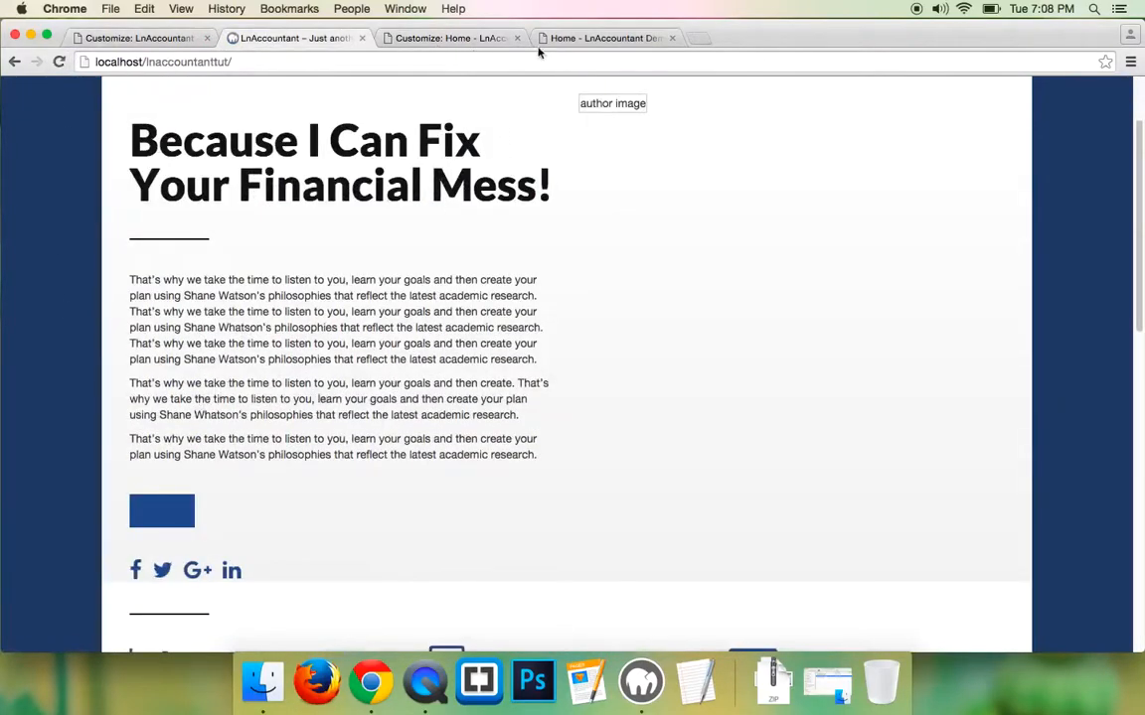
{"action": "left_click", "coordinate": [601, 38]}
{"action": "scroll", "coordinate": [294, 409], "scroll_direction": "down", "scroll_amount": 5}
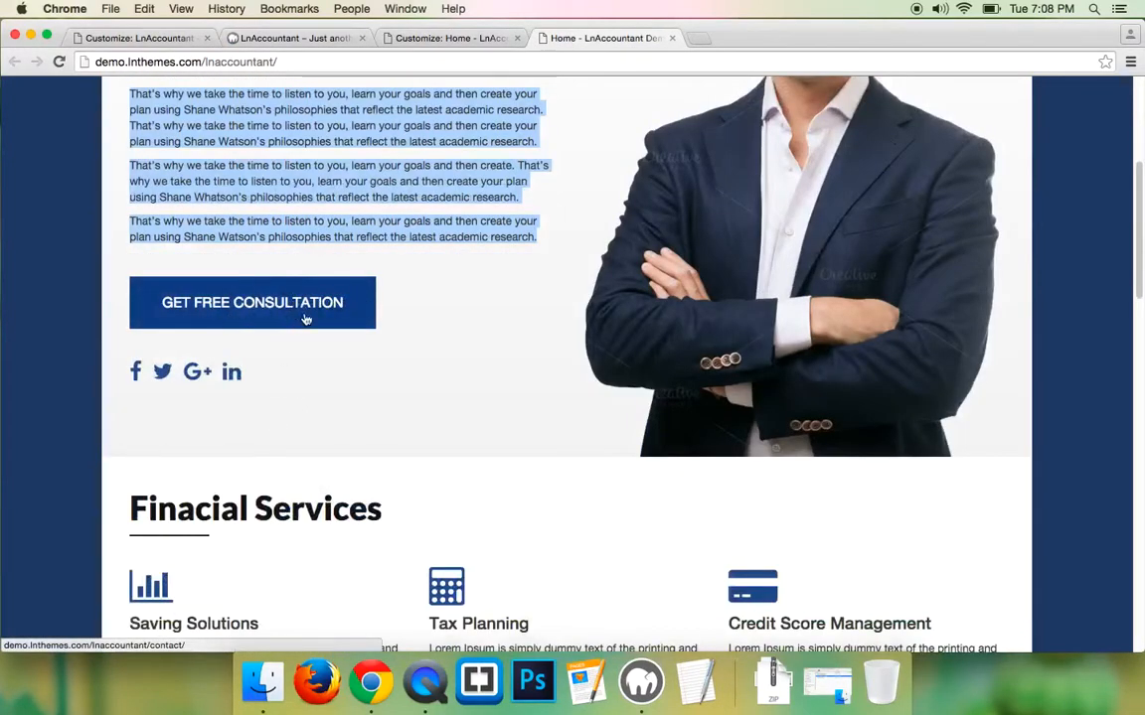
- Compare Section 1 on the demo and local sites, then return to the local Customizer
{"action": "left_click", "coordinate": [419, 312]}
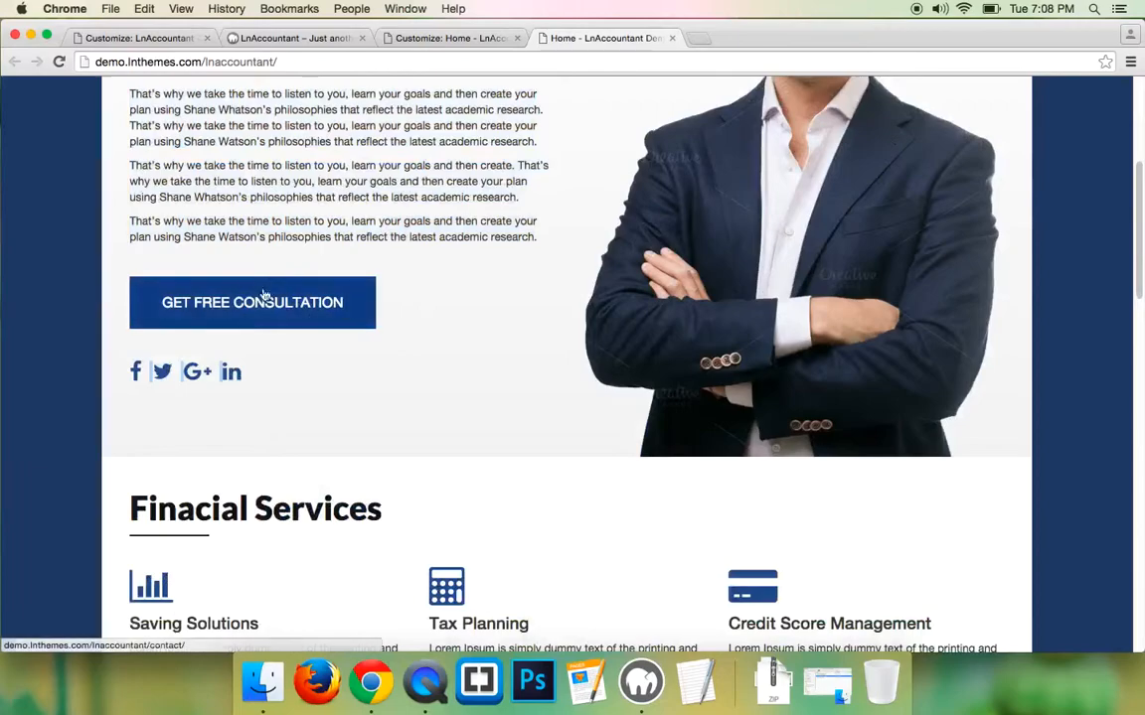
{"action": "left_click", "coordinate": [137, 38]}
{"action": "scroll", "coordinate": [171, 360], "scroll_direction": "down", "scroll_amount": 2}
{"action": "scroll", "coordinate": [171, 360], "scroll_direction": "down", "scroll_amount": 1}
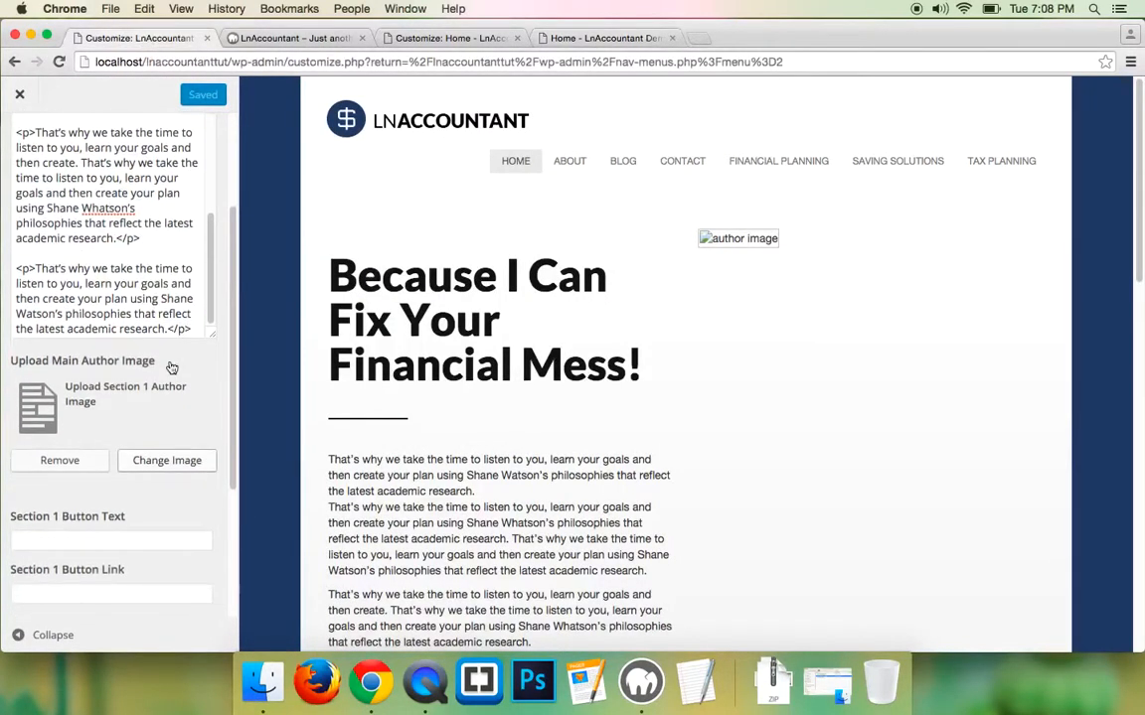
{"action": "scroll", "coordinate": [171, 368], "scroll_direction": "down", "scroll_amount": 2}
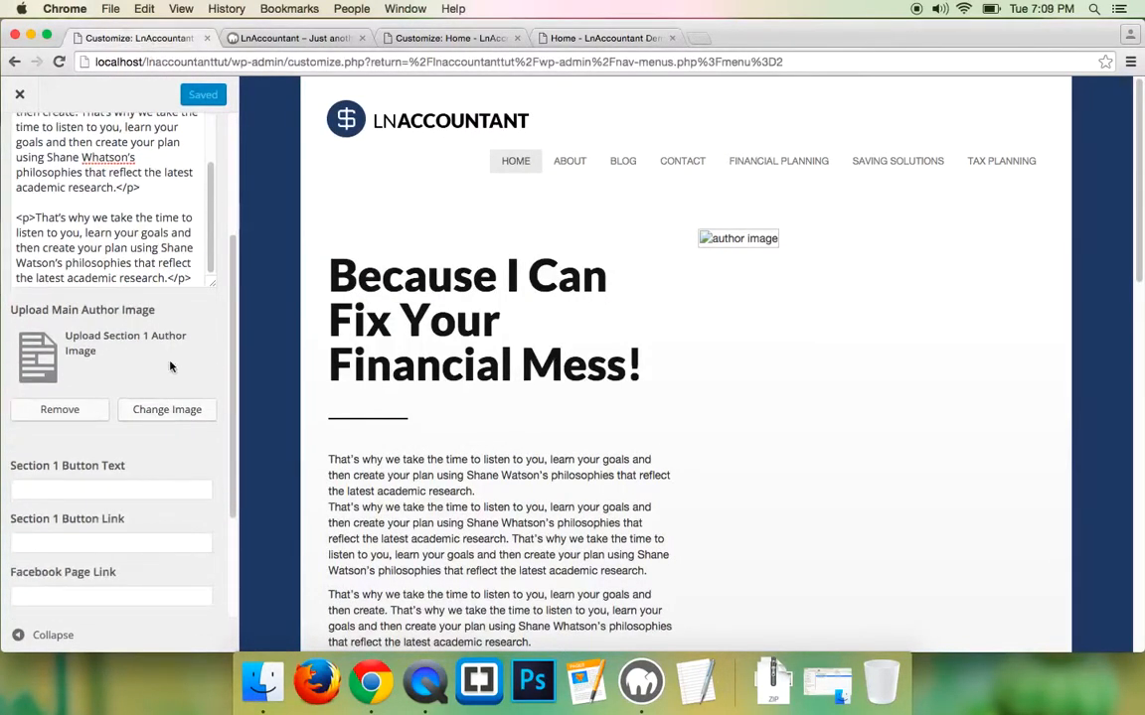
{"action": "scroll", "coordinate": [170, 367], "scroll_direction": "down", "scroll_amount": 3}
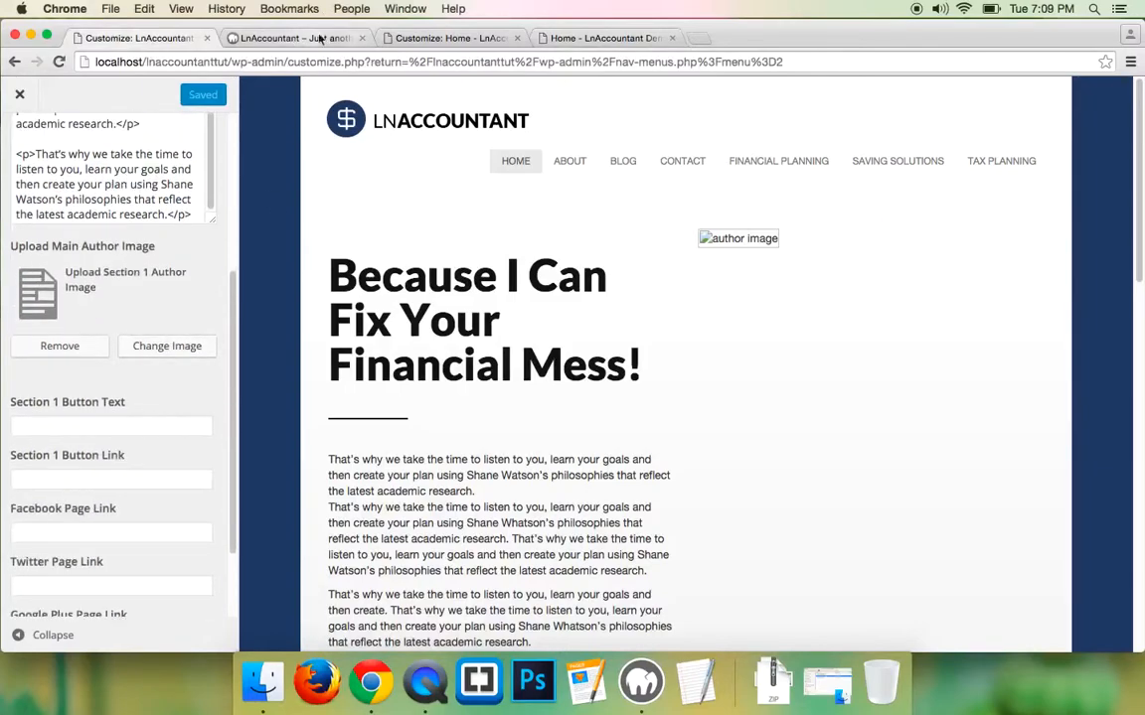
{"action": "left_click", "coordinate": [459, 38]}
{"action": "left_click", "coordinate": [563, 37]}
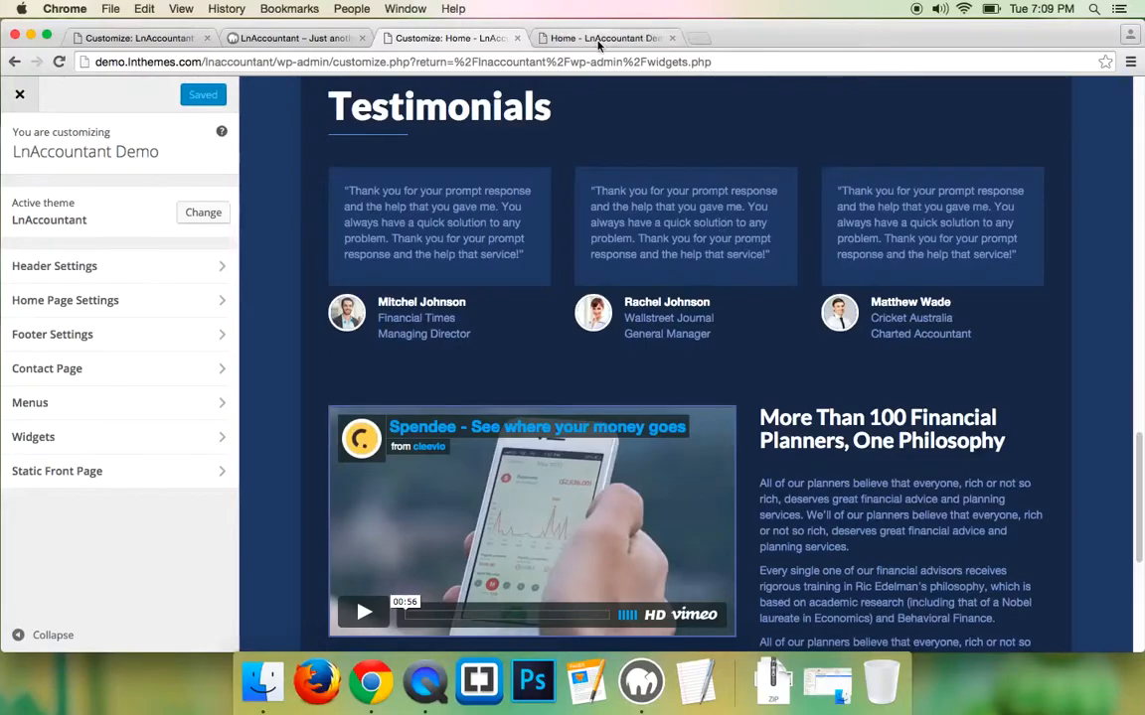
{"action": "left_click", "coordinate": [293, 38]}
{"action": "left_click", "coordinate": [456, 44]}
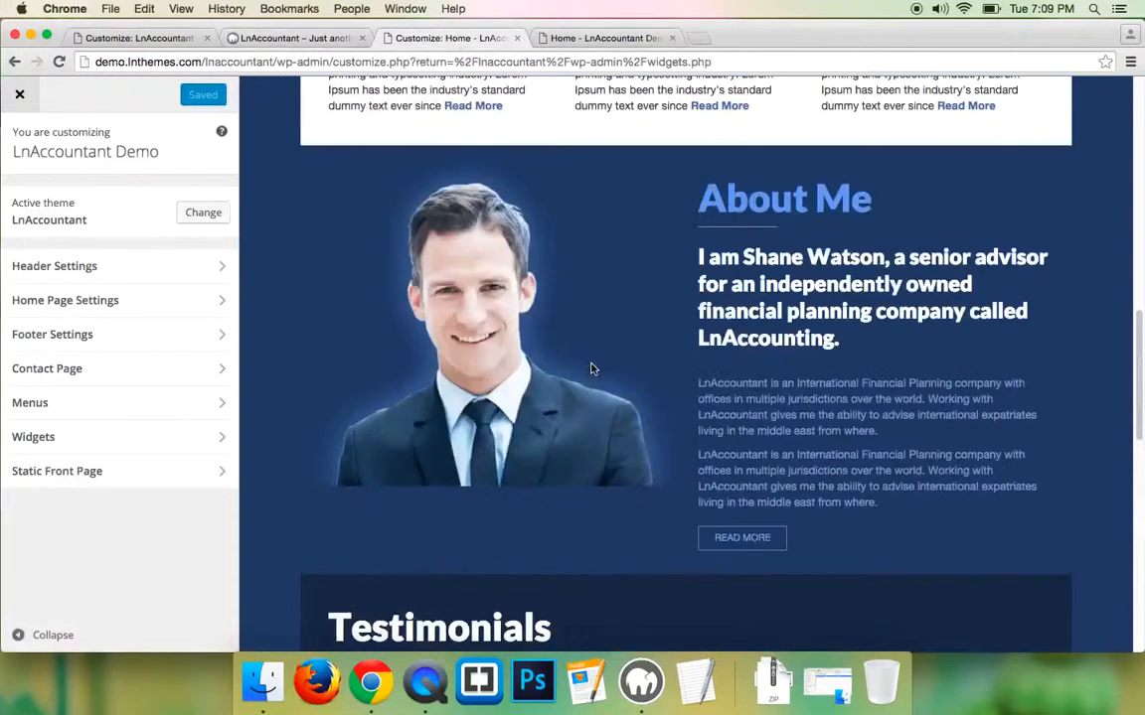
{"action": "scroll", "coordinate": [591, 368], "scroll_direction": "up", "scroll_amount": 10}
{"action": "left_click", "coordinate": [591, 39]}
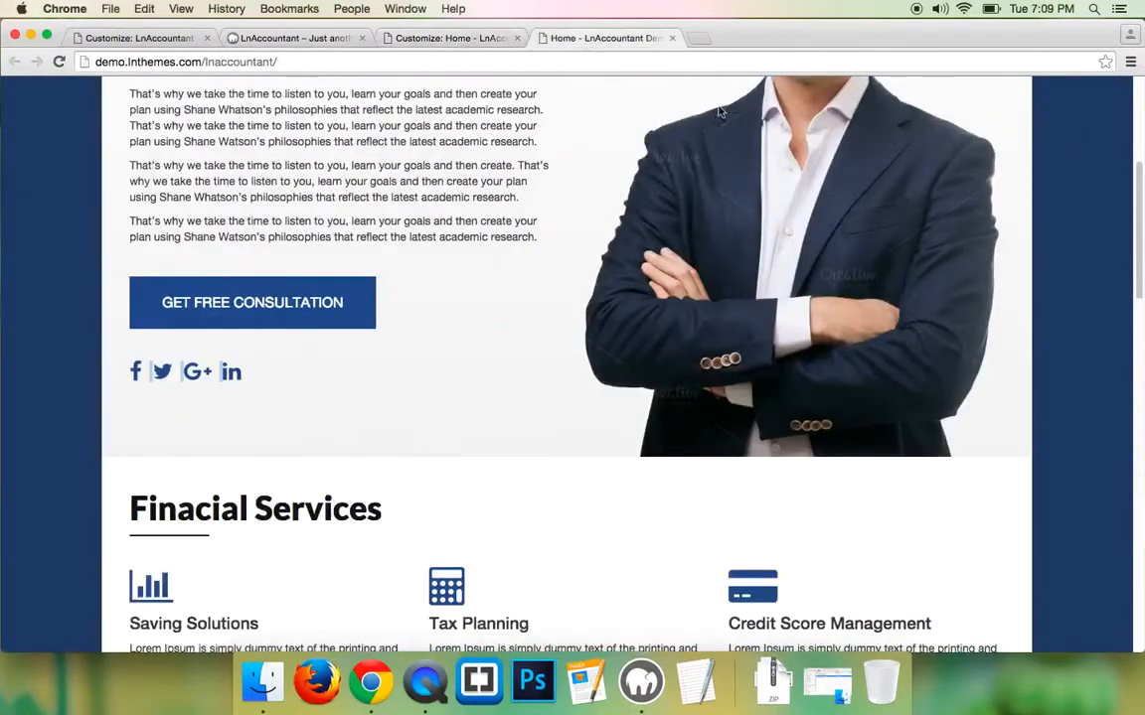
{"action": "scroll", "coordinate": [816, 222], "scroll_direction": "up", "scroll_amount": 2}
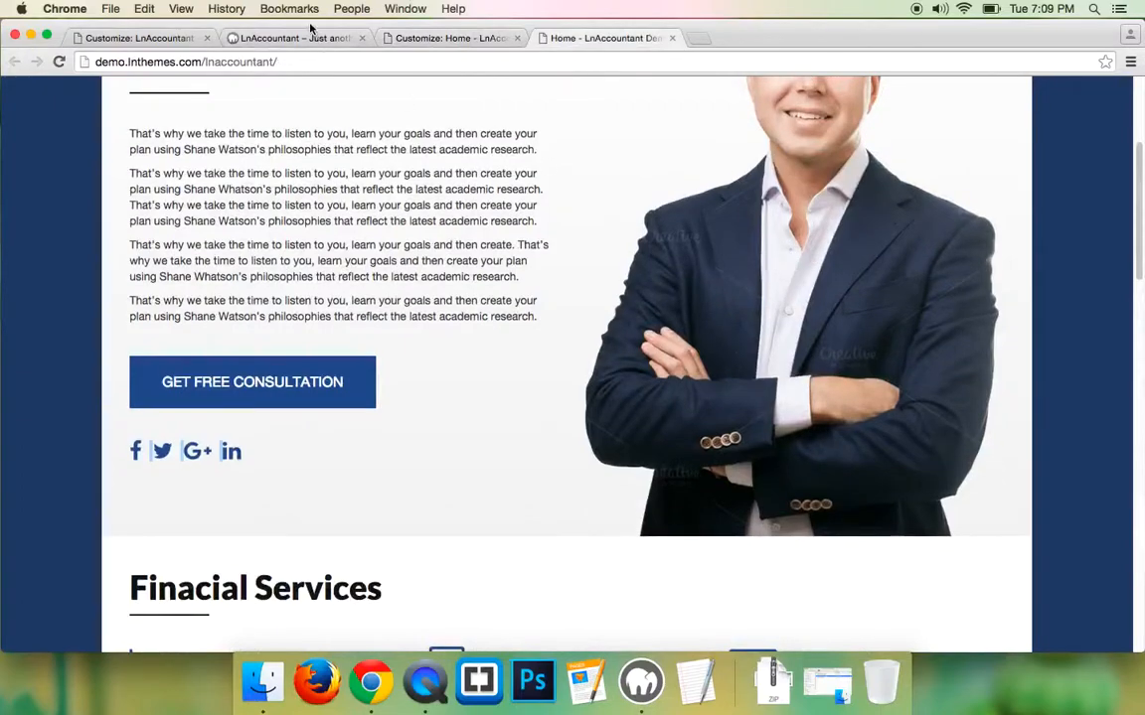
{"action": "left_click", "coordinate": [149, 38]}
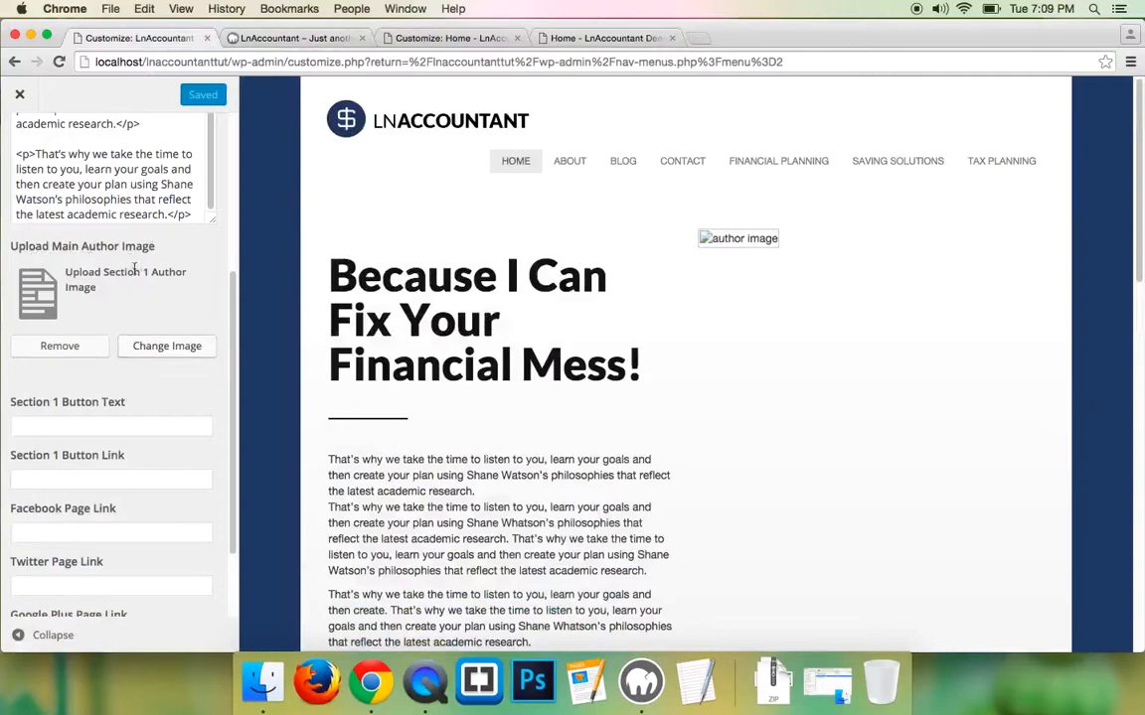
- Upload author-img1.png as the Section 1 main author image and publish
{"action": "left_click", "coordinate": [160, 349]}
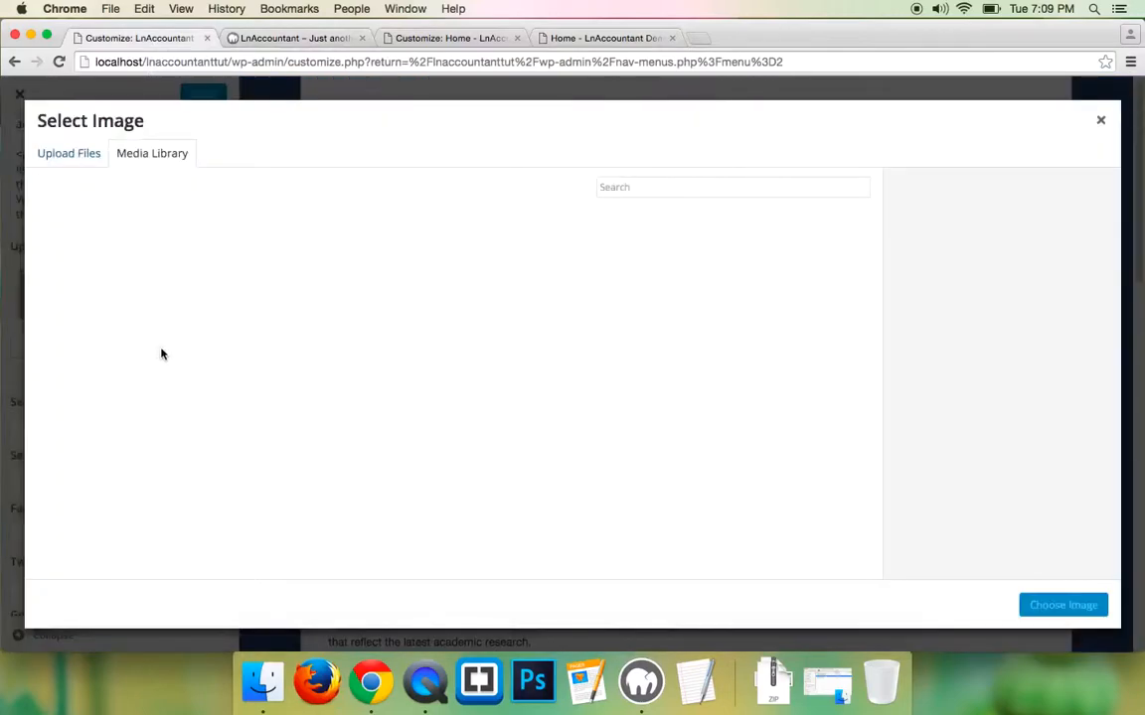
{"action": "left_click", "coordinate": [67, 155]}
{"action": "left_click", "coordinate": [586, 363]}
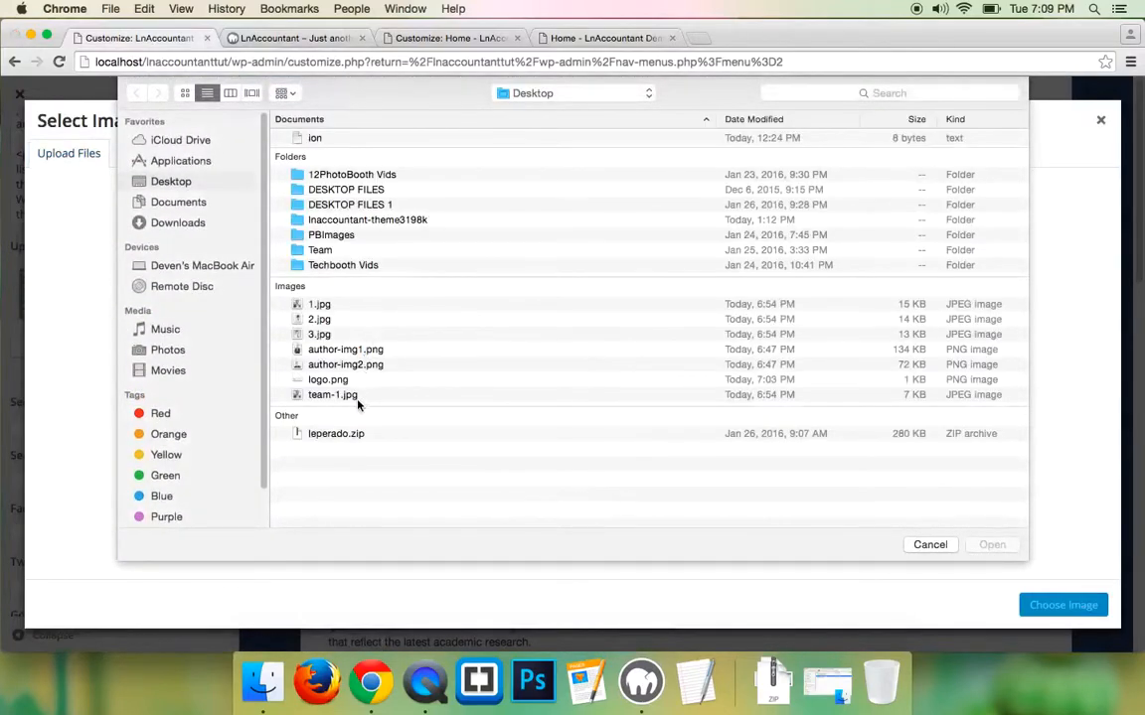
{"action": "left_click", "coordinate": [358, 353]}
{"action": "left_click", "coordinate": [992, 544]}
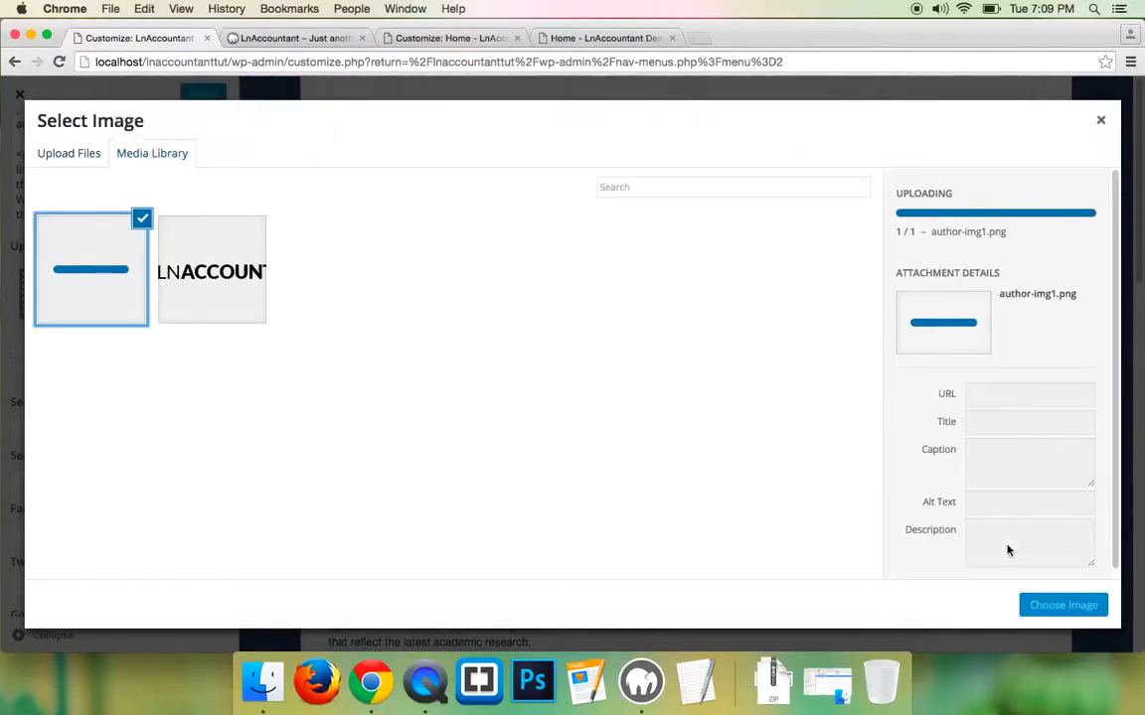
{"action": "left_click", "coordinate": [1050, 605]}
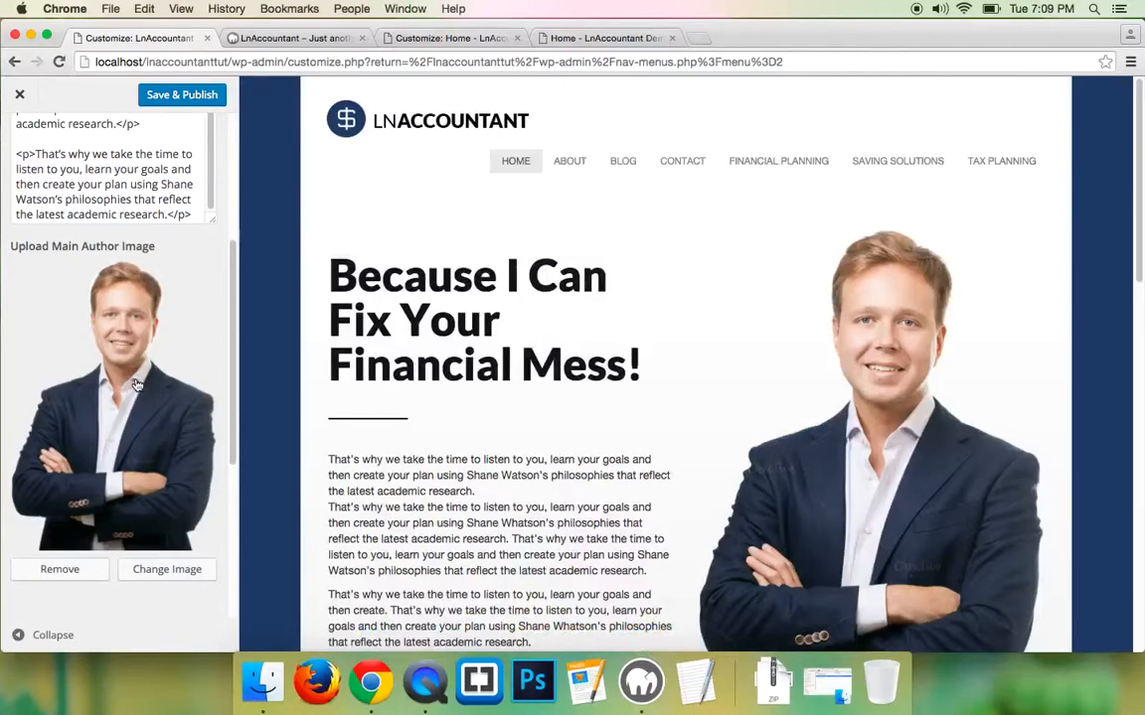
{"action": "left_click", "coordinate": [189, 95]}
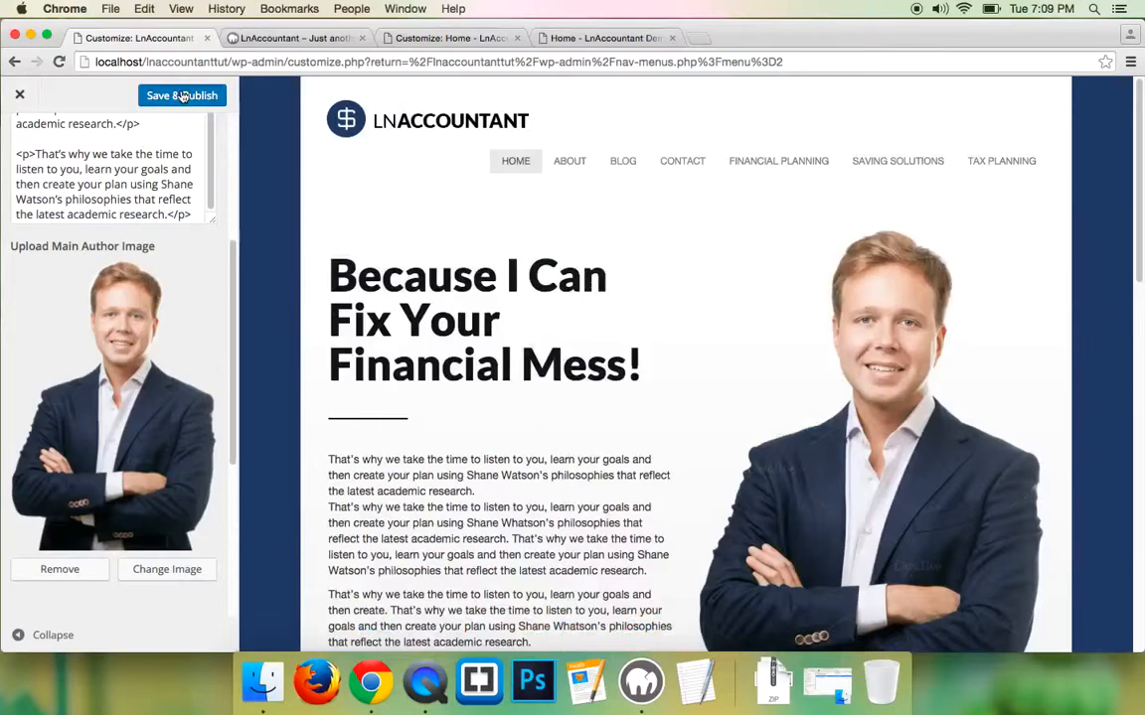
- Enter Get Free Consultation as the Section 1 button text
{"action": "scroll", "coordinate": [115, 202], "scroll_direction": "down", "scroll_amount": 5}
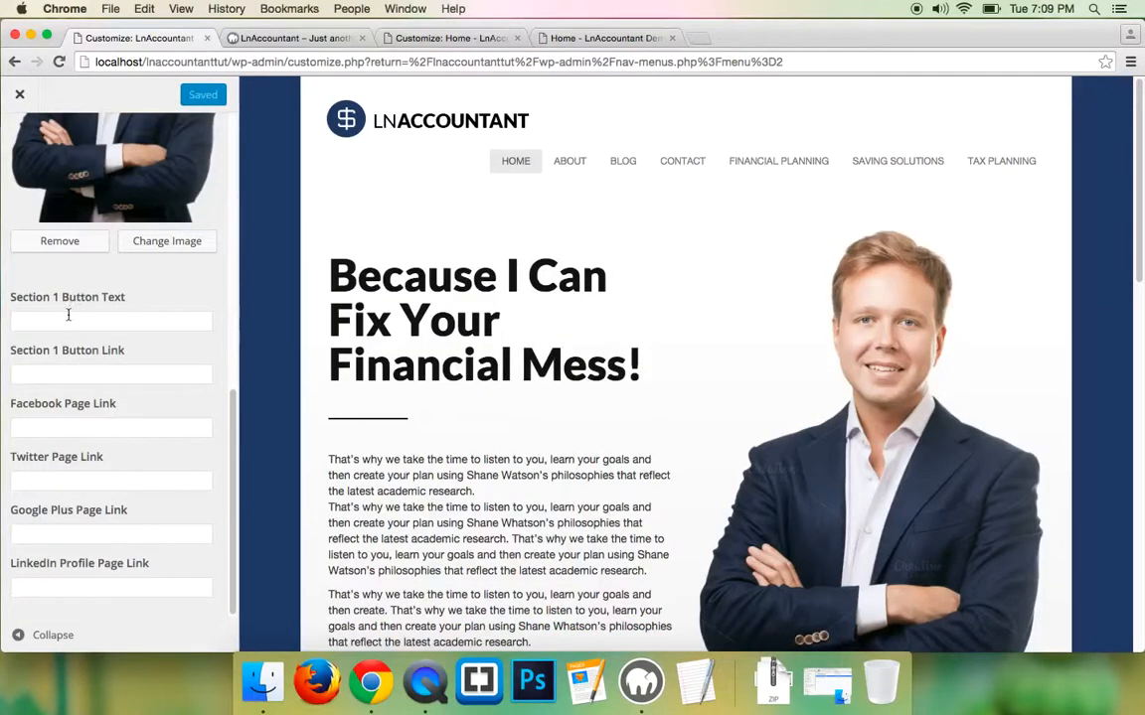
{"action": "scroll", "coordinate": [398, 404], "scroll_direction": "down", "scroll_amount": 5}
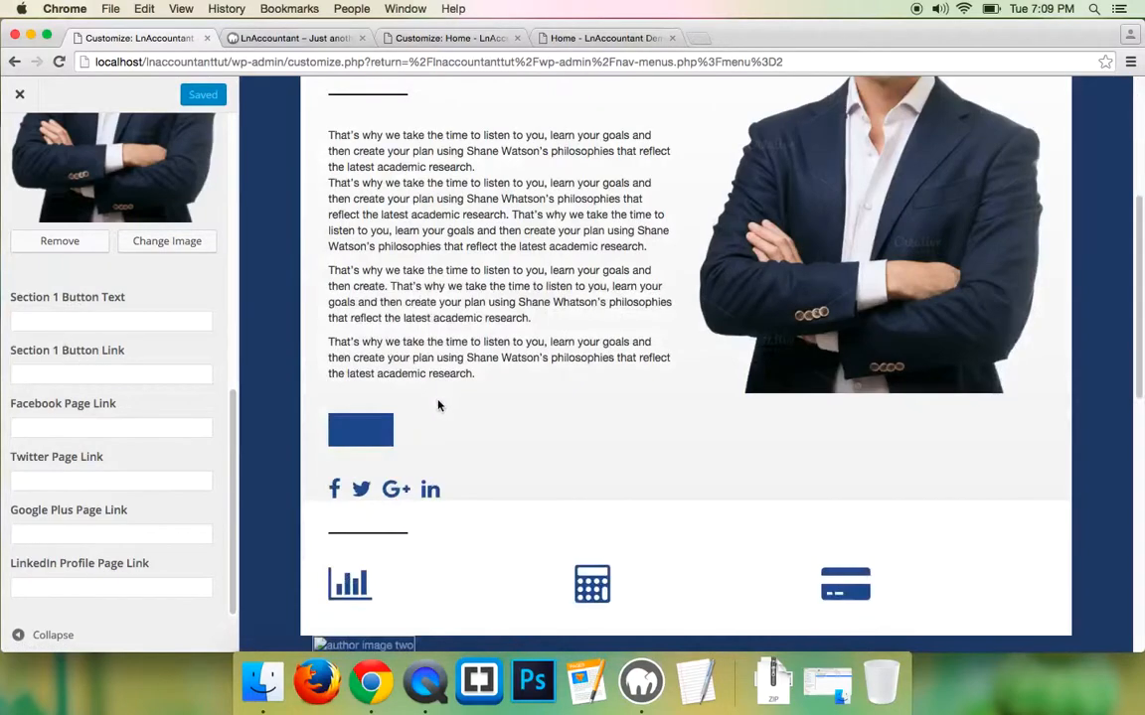
{"action": "left_click", "coordinate": [133, 321]}
{"action": "type", "text": "Get Free COnsul"}
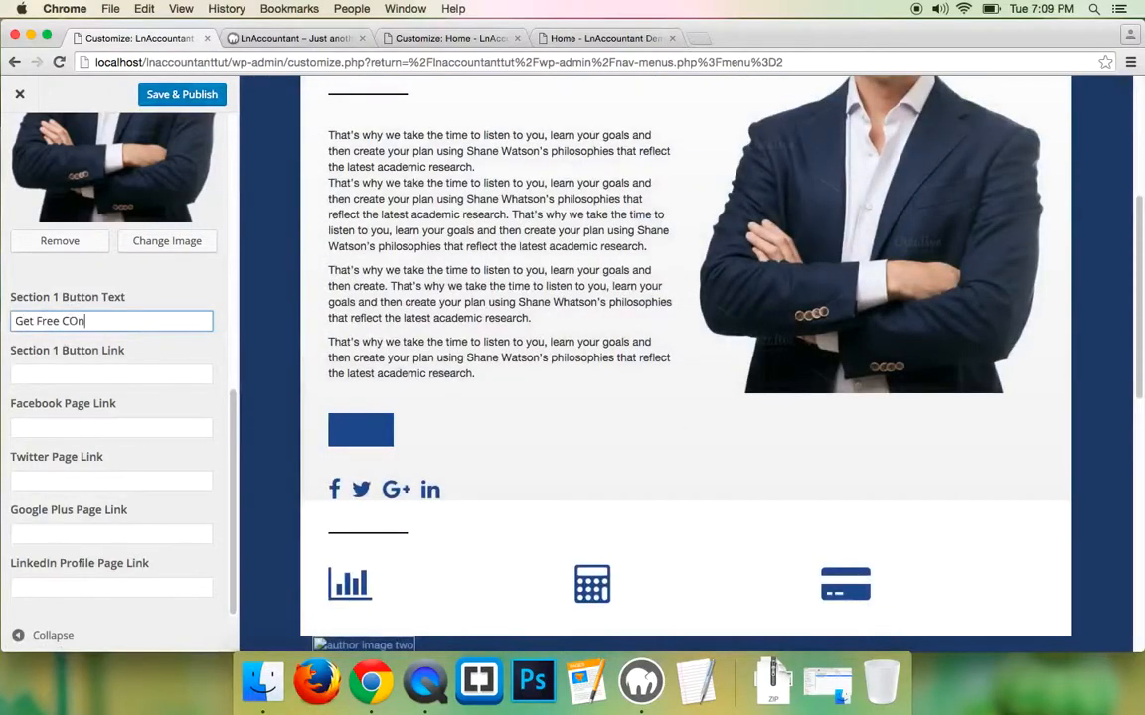
{"action": "type", "text": "onsultati"}
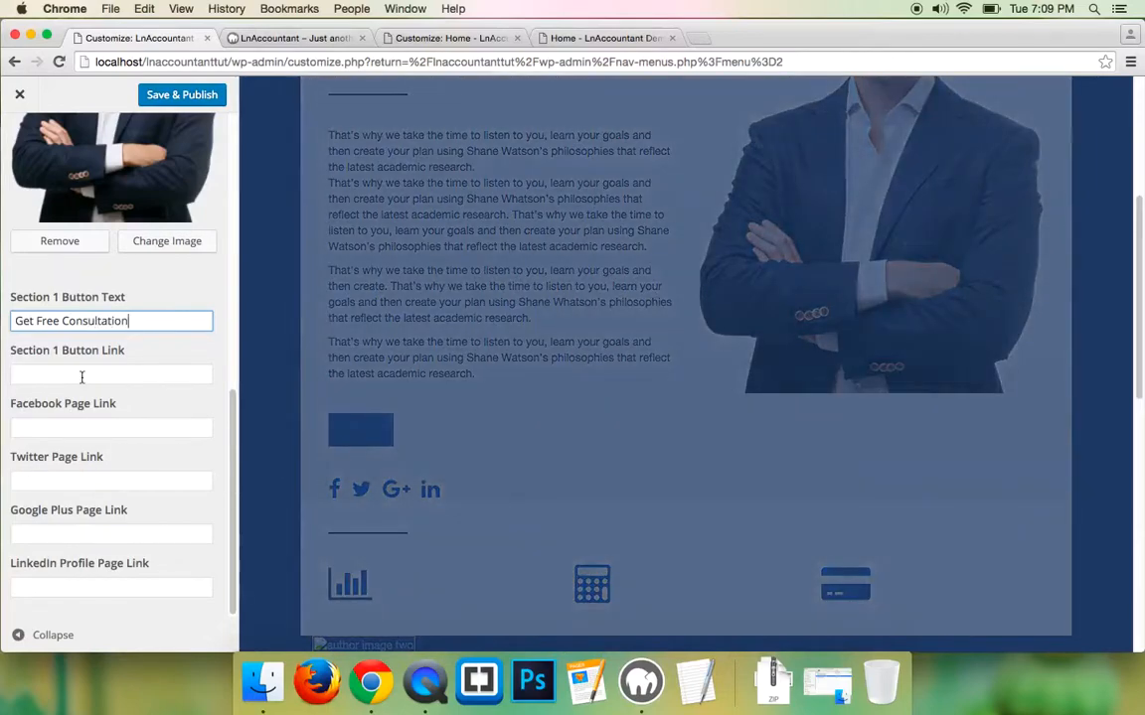
- Set the Section 1 button link to the demo's URL ending in contact/
{"action": "left_click", "coordinate": [81, 376]}
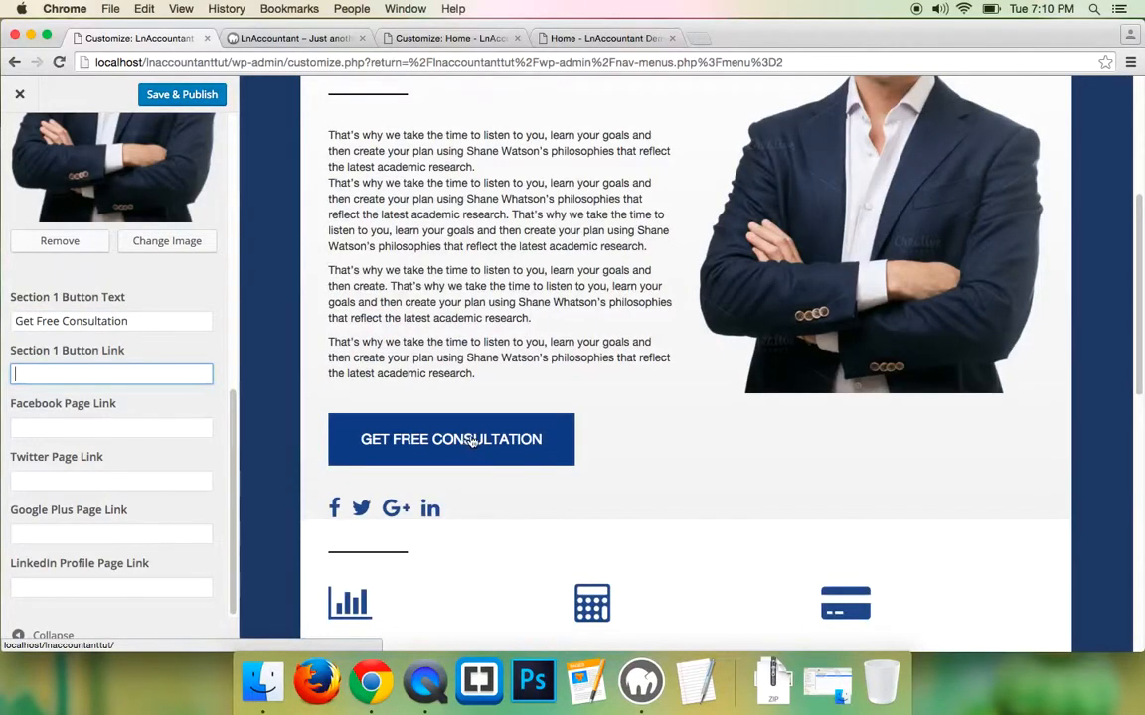
{"action": "left_click", "coordinate": [586, 38]}
{"action": "right_click", "coordinate": [329, 66]}
{"action": "key", "text": "super+c"}
{"action": "left_click", "coordinate": [343, 92]}
{"action": "left_click", "coordinate": [139, 38]}
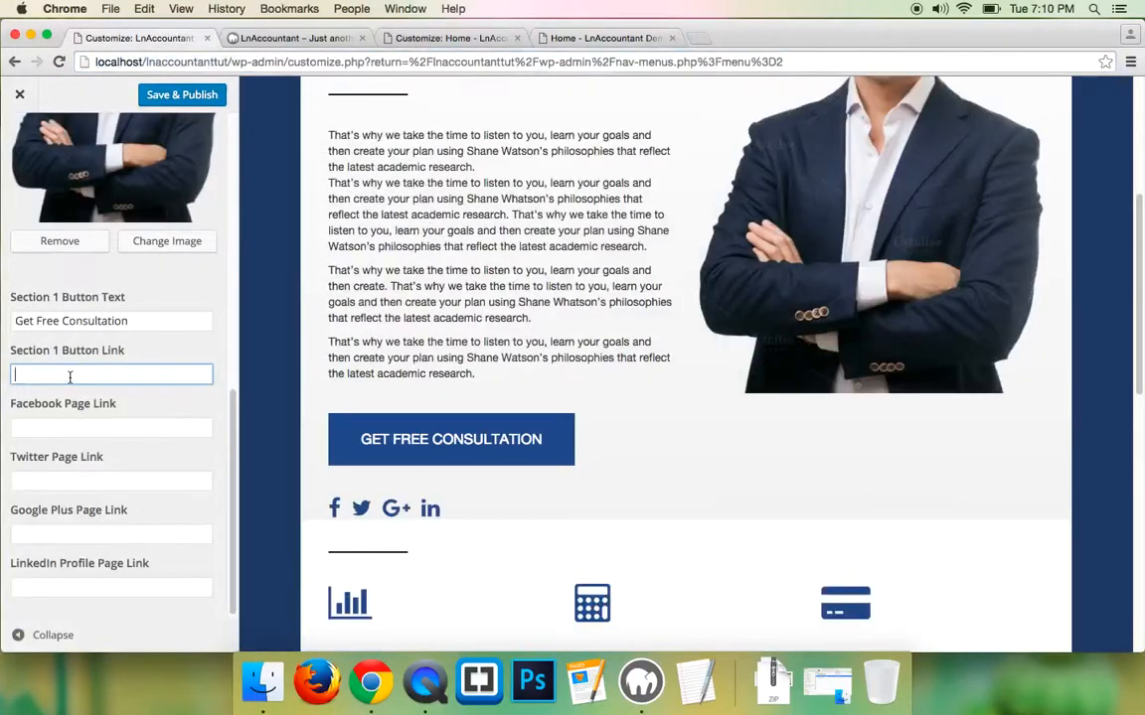
{"action": "key", "text": "super+v"}
{"action": "type", "text": "contact"}
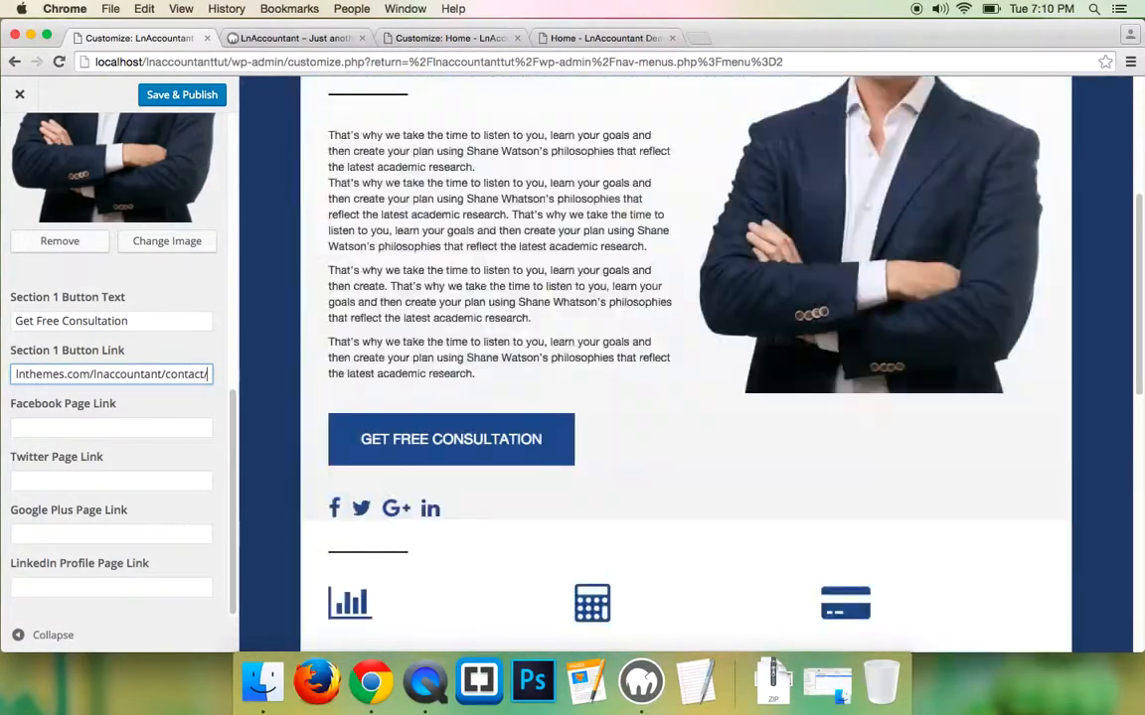
{"action": "type", "text": "/"}
{"action": "scroll", "coordinate": [409, 437], "scroll_direction": "down", "scroll_amount": 1}
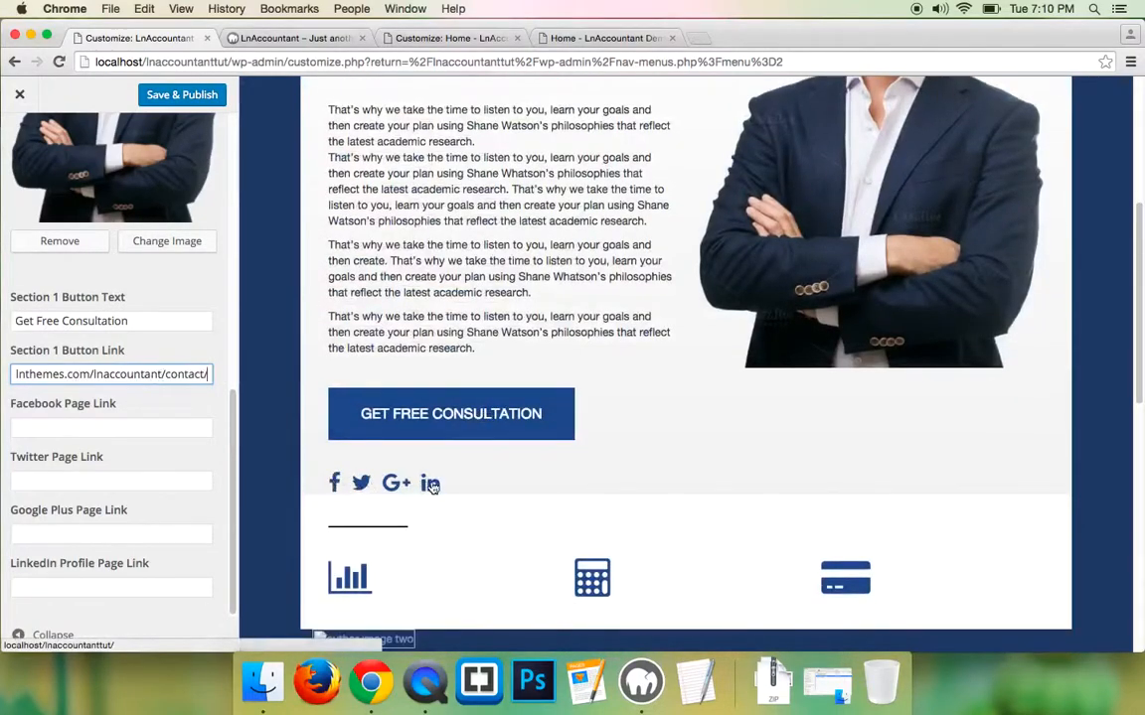
- Paste the demo's Facebook URL into the Facebook link, and a twitter version into Twitter
{"action": "left_click", "coordinate": [131, 430]}
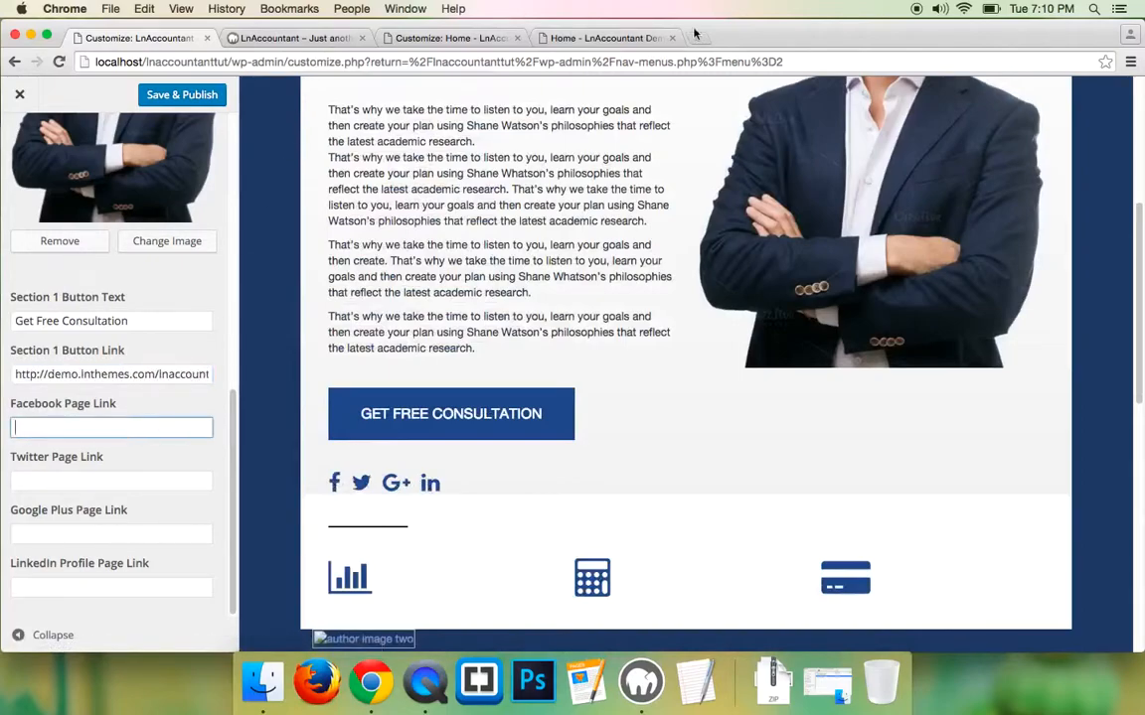
{"action": "left_click", "coordinate": [601, 37]}
{"action": "right_click", "coordinate": [136, 453]}
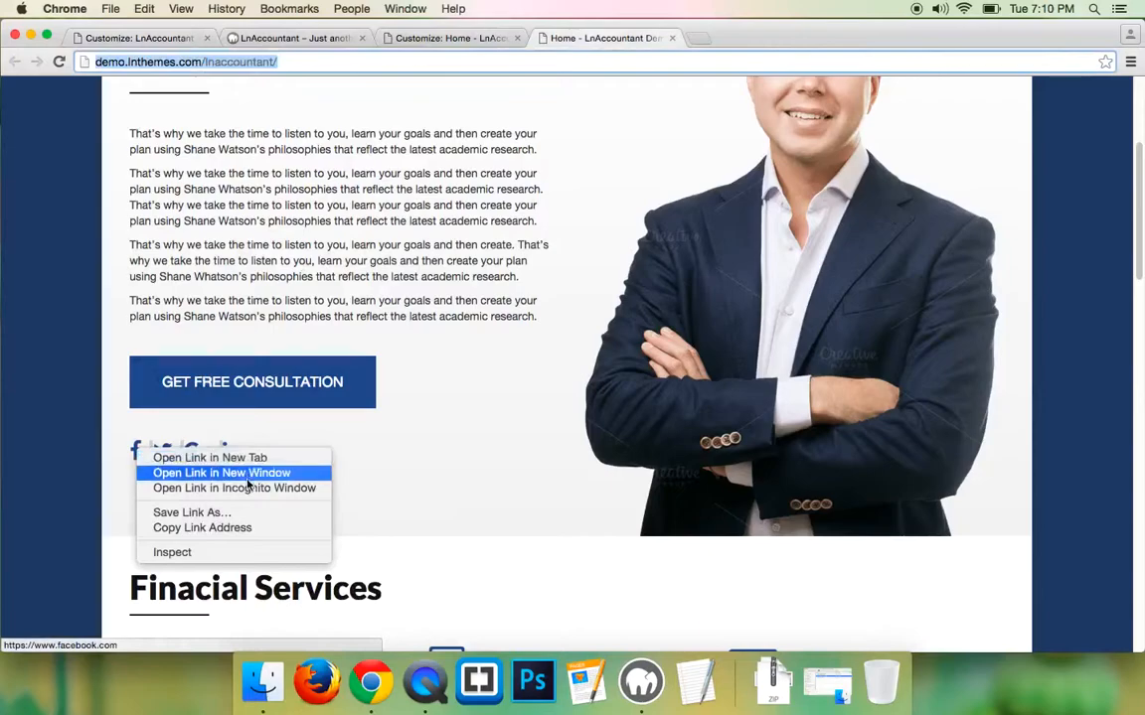
{"action": "left_click", "coordinate": [243, 528]}
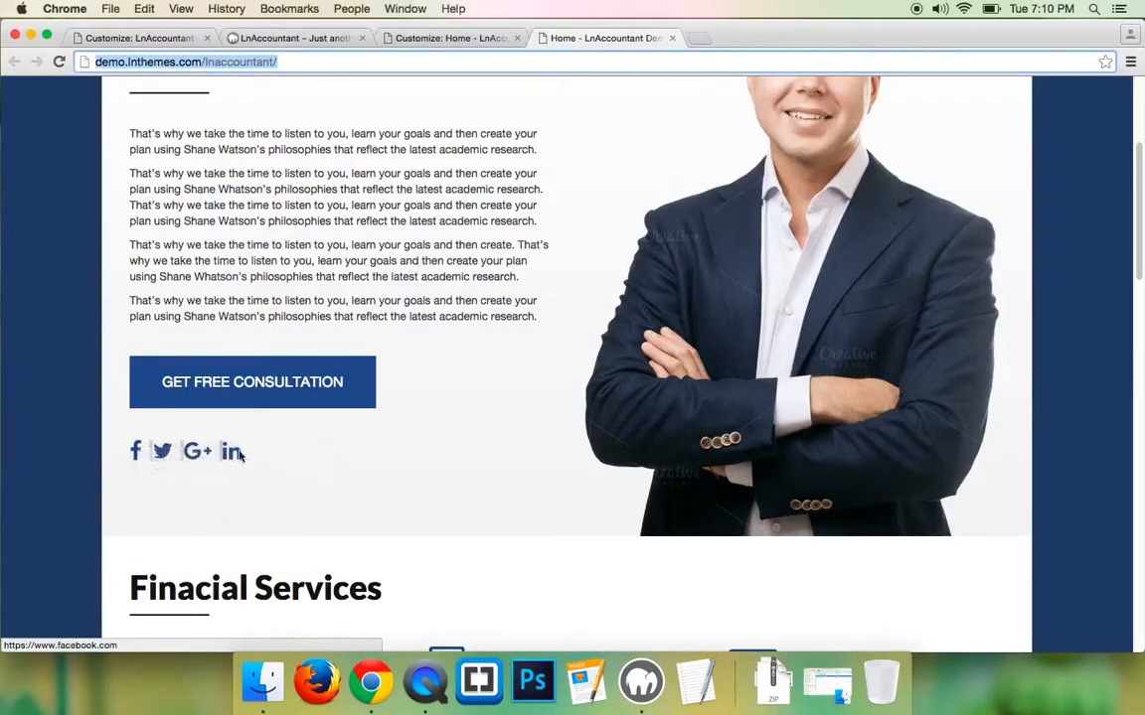
{"action": "left_click", "coordinate": [139, 38]}
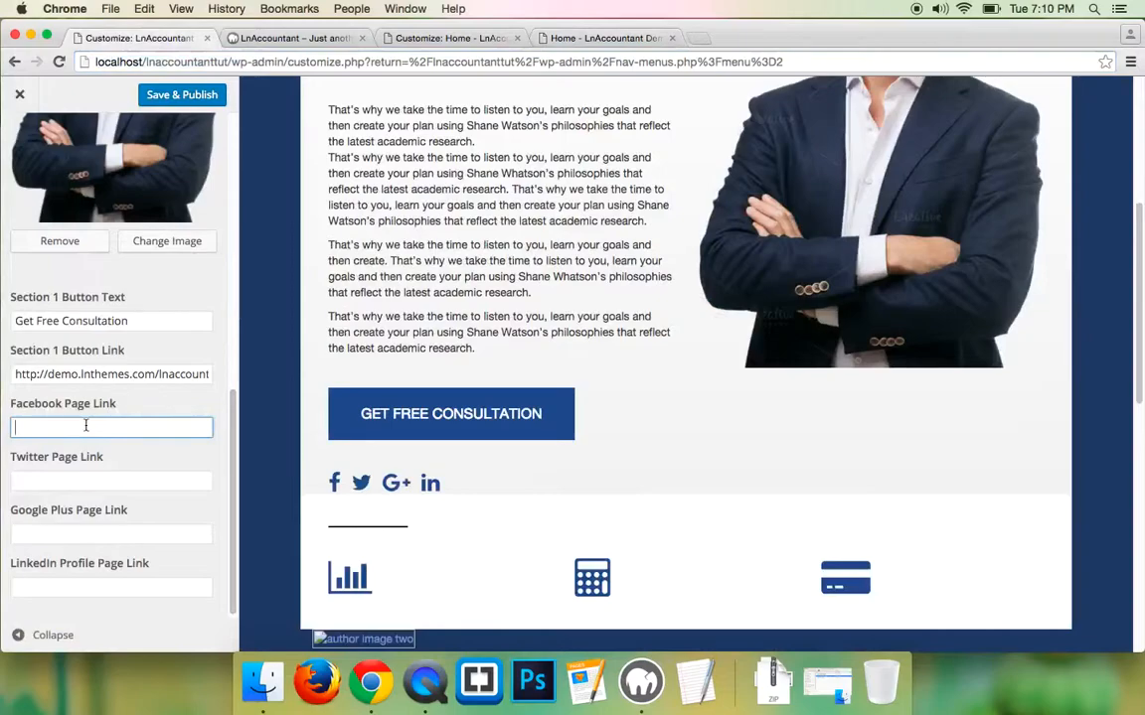
{"action": "key", "text": "super+v"}
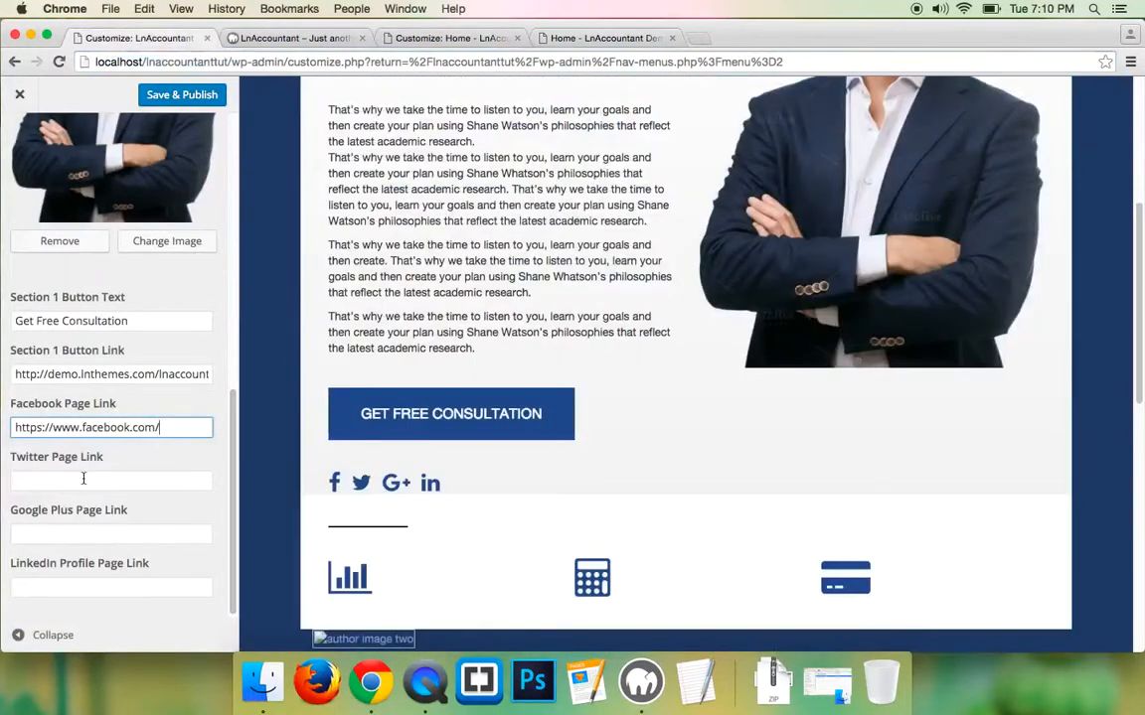
{"action": "left_click", "coordinate": [84, 479]}
{"action": "key", "text": "super+v"}
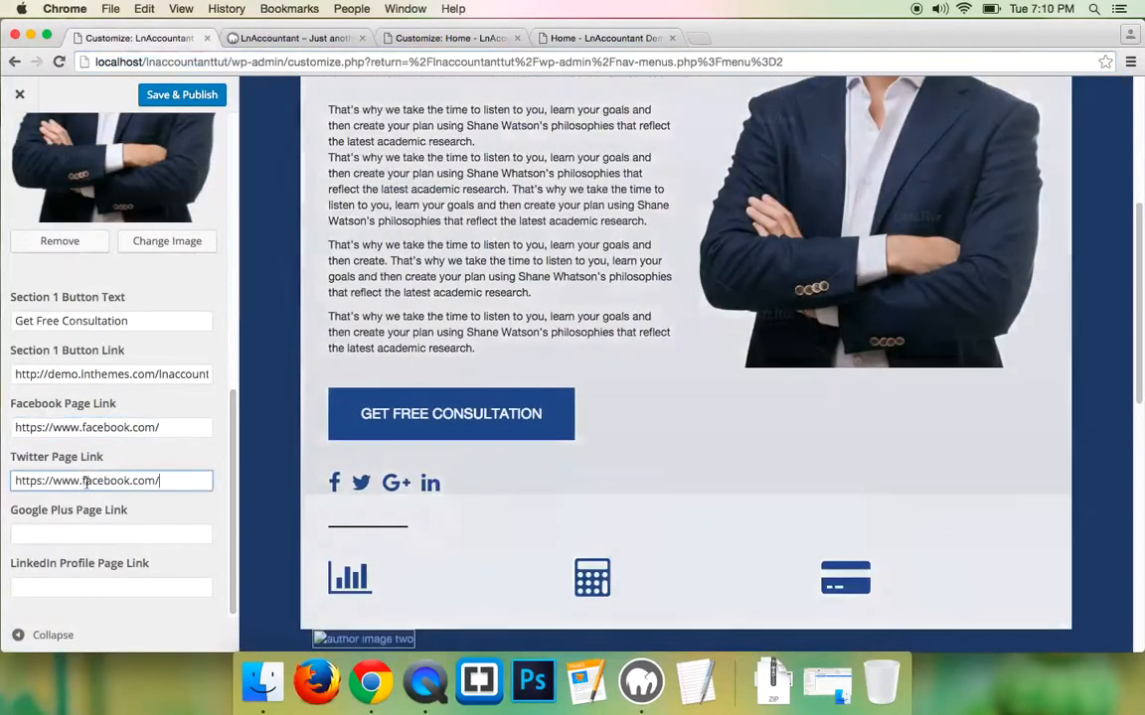
{"action": "double_click", "coordinate": [101, 481]}
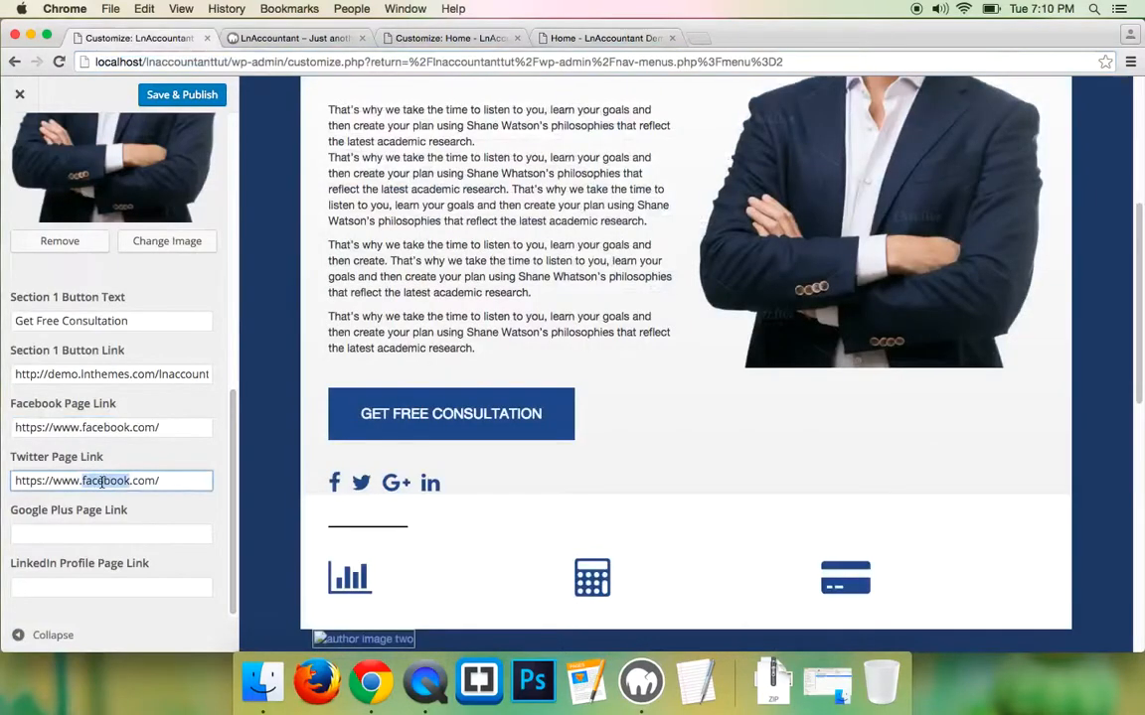
{"action": "type", "text": "twitter"}
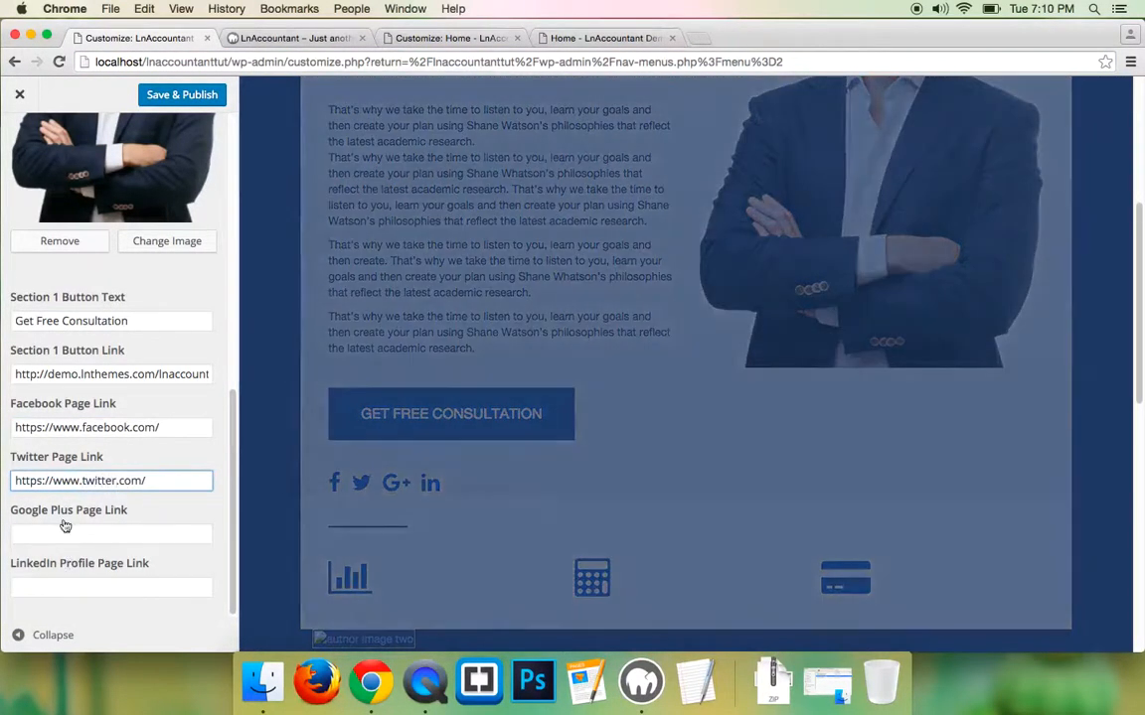
{"action": "left_click", "coordinate": [61, 534]}
{"action": "key", "text": "super+v"}
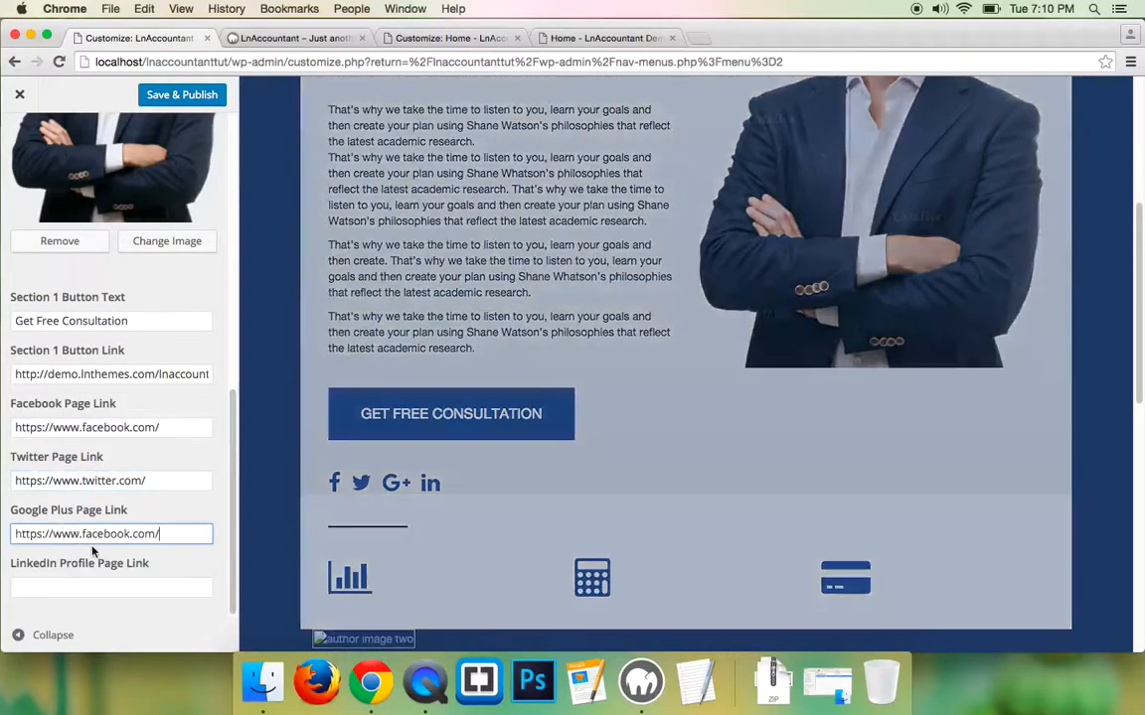
{"action": "left_click", "coordinate": [68, 582]}
{"action": "key", "text": "super+v"}
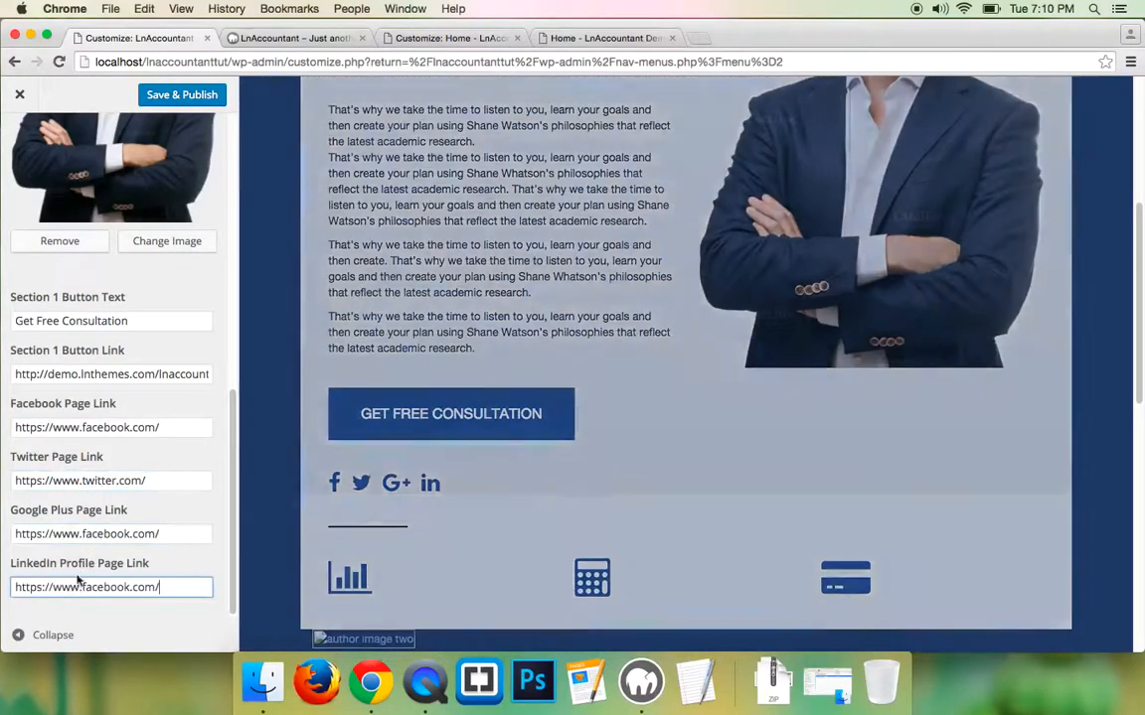
{"action": "double_click", "coordinate": [92, 534]}
{"action": "double_click", "coordinate": [59, 533]}
{"action": "type", "text": "plus"}
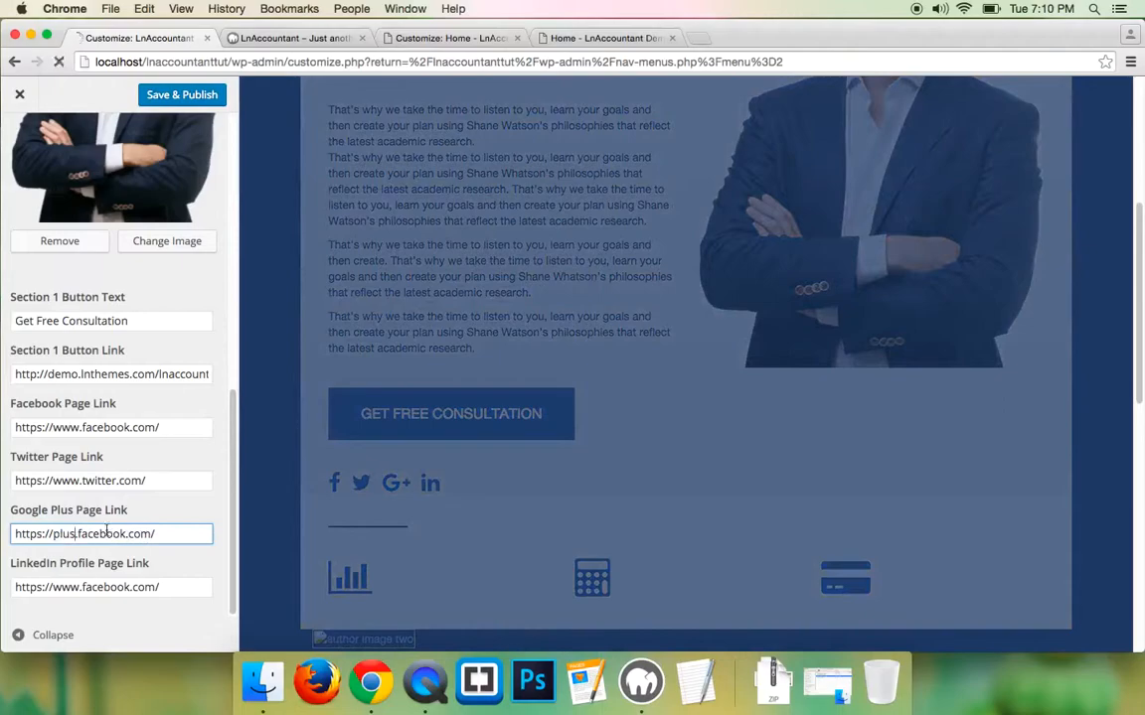
{"action": "double_click", "coordinate": [79, 533]}
{"action": "type", "text": "google"}
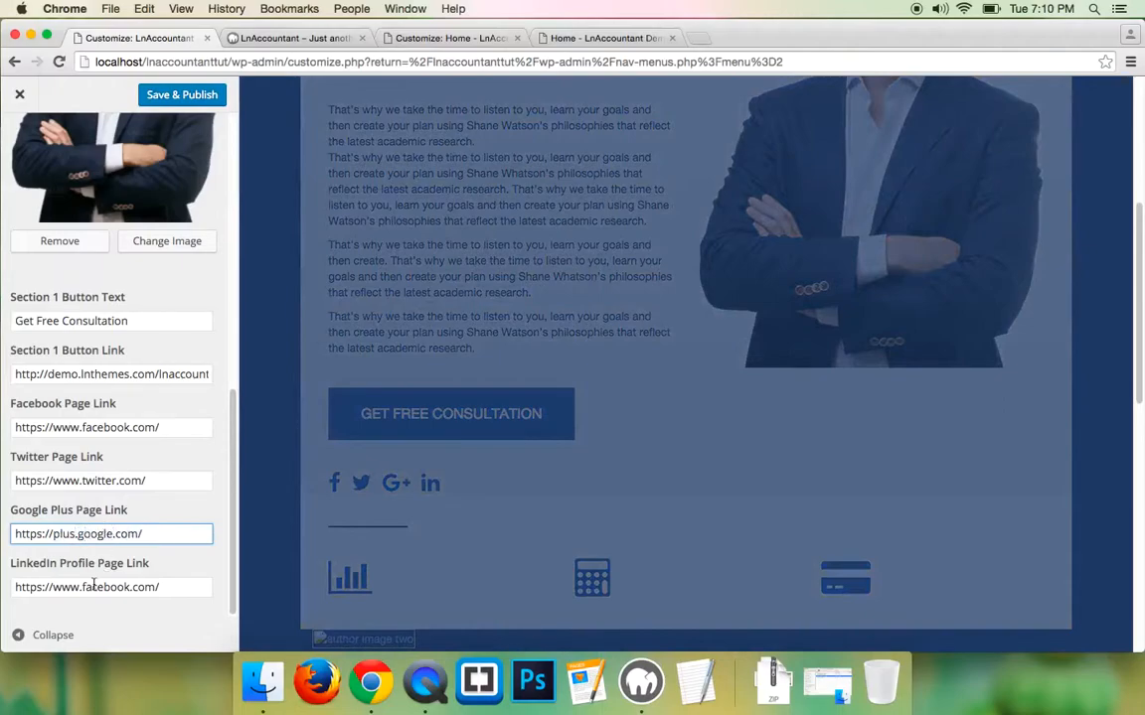
{"action": "double_click", "coordinate": [94, 586]}
{"action": "type", "text": "linked"}
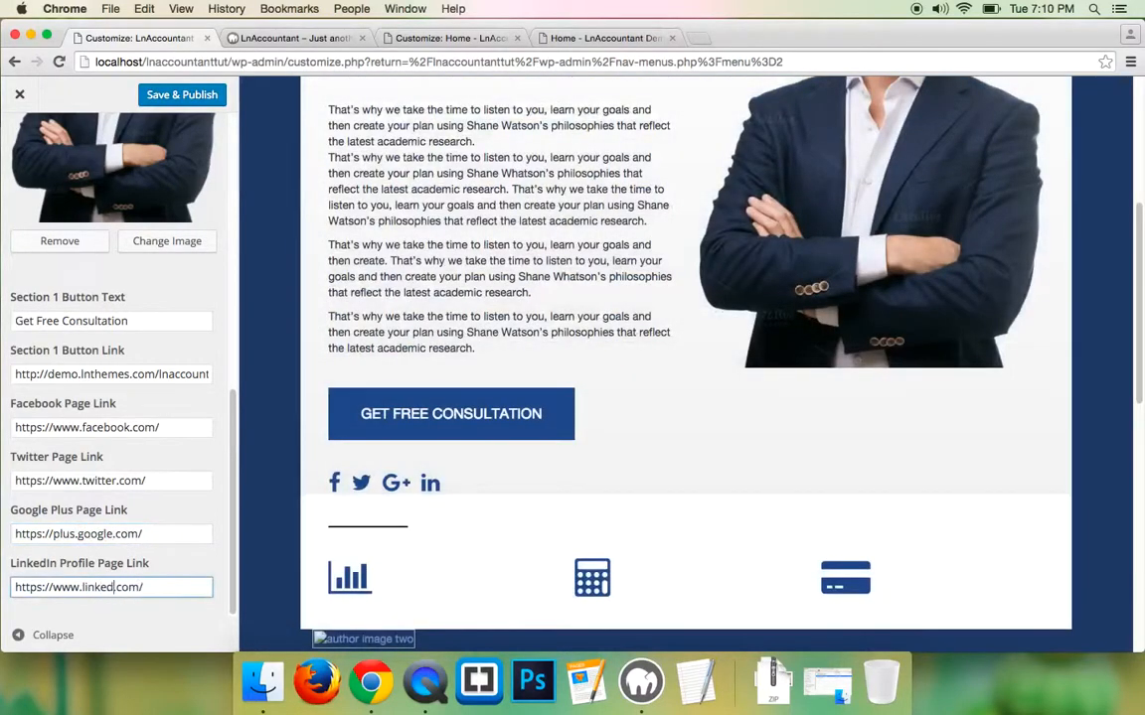
{"action": "scroll", "coordinate": [134, 536], "scroll_direction": "up", "scroll_amount": 10}
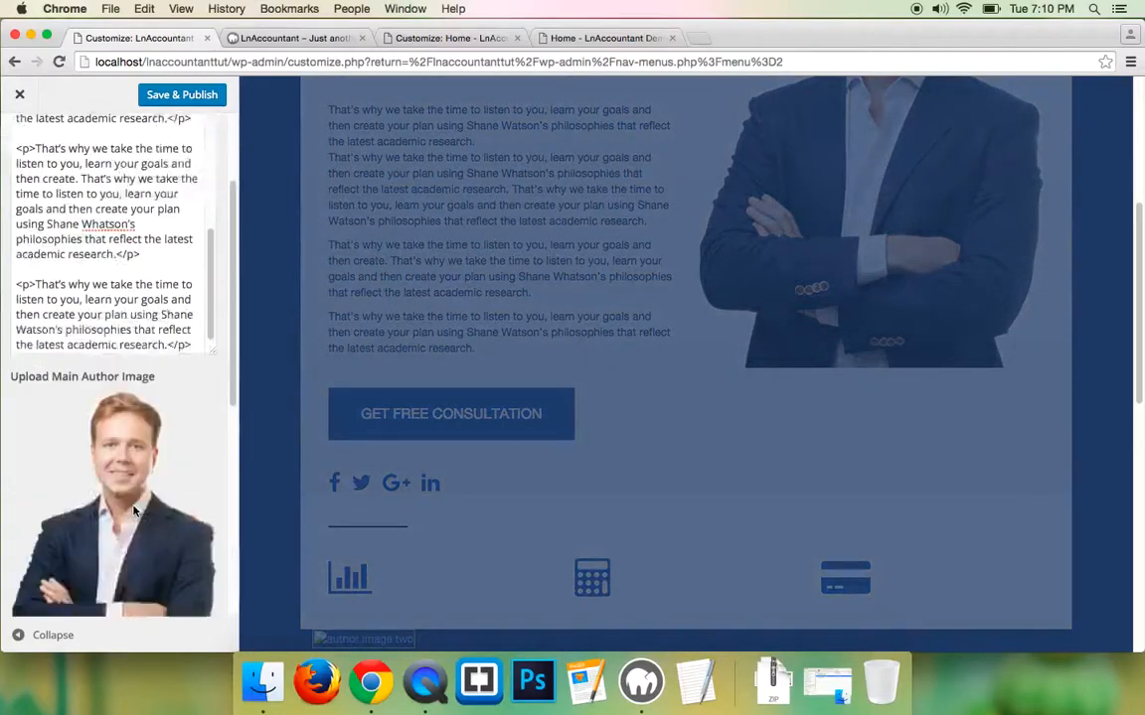
{"action": "scroll", "coordinate": [134, 511], "scroll_direction": "down", "scroll_amount": 5}
{"action": "scroll", "coordinate": [50, 467], "scroll_direction": "up", "scroll_amount": 10}
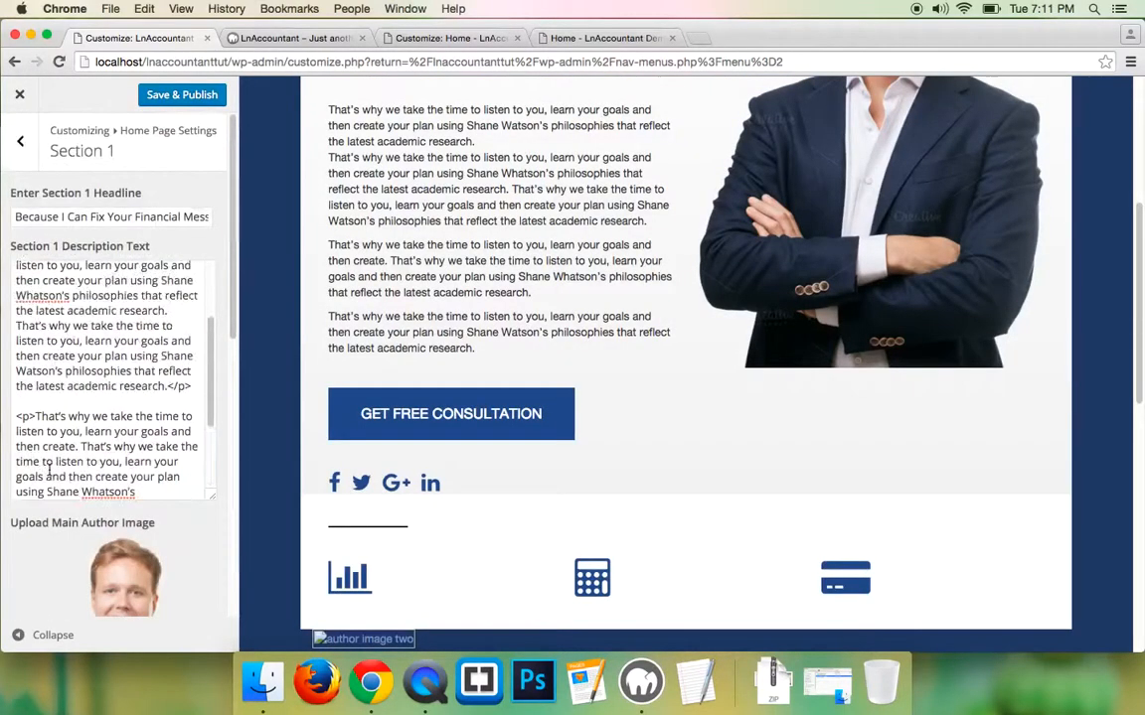
{"action": "left_click", "coordinate": [179, 96]}
- Reload the local home page to check Section 1, then view the demo's Finacial Services section
{"action": "left_click", "coordinate": [367, 44]}
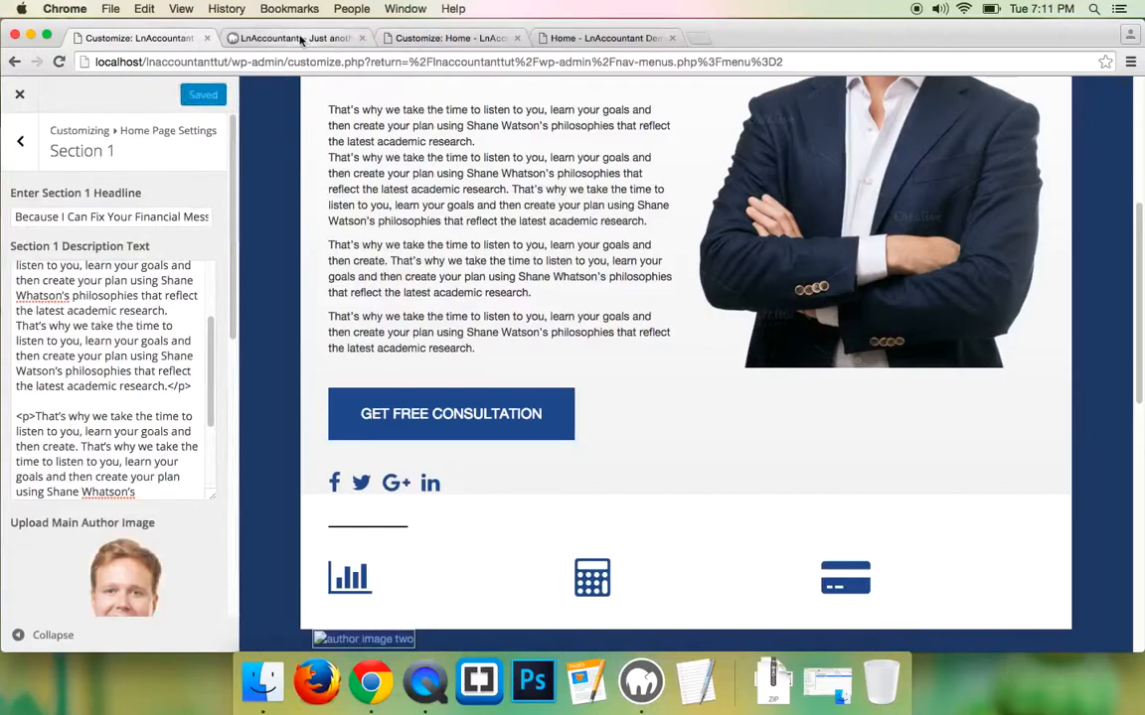
{"action": "left_click", "coordinate": [58, 62]}
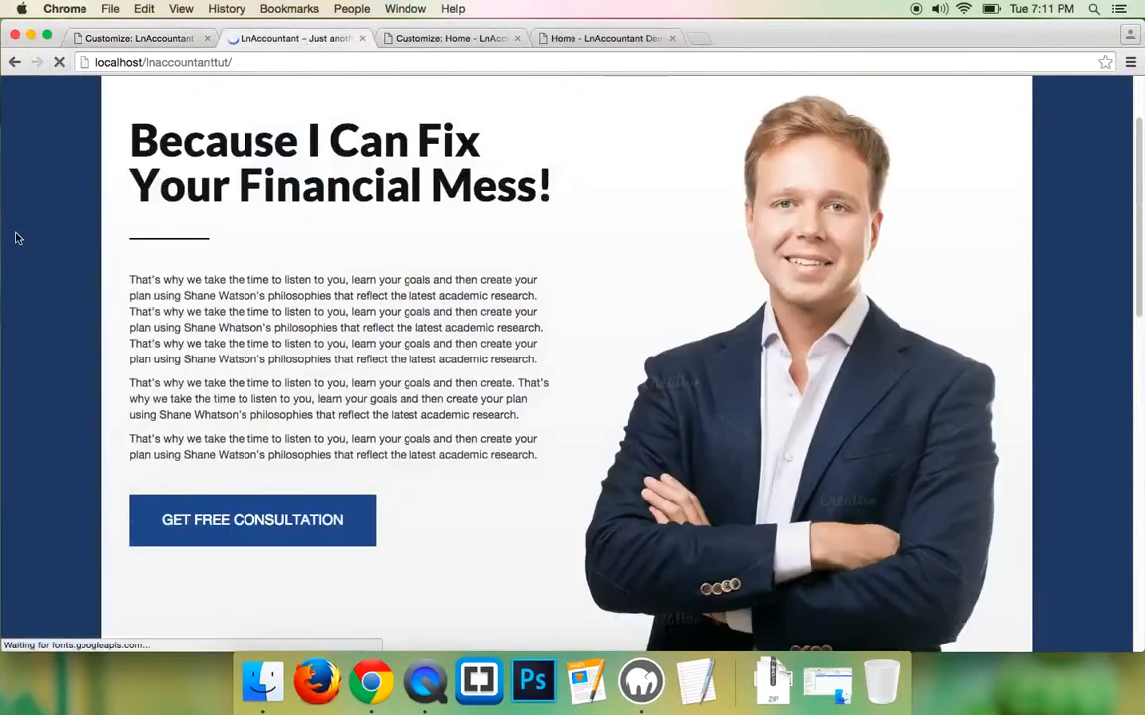
{"action": "scroll", "coordinate": [262, 264], "scroll_direction": "down", "scroll_amount": 5}
{"action": "scroll", "coordinate": [262, 264], "scroll_direction": "up", "scroll_amount": 5}
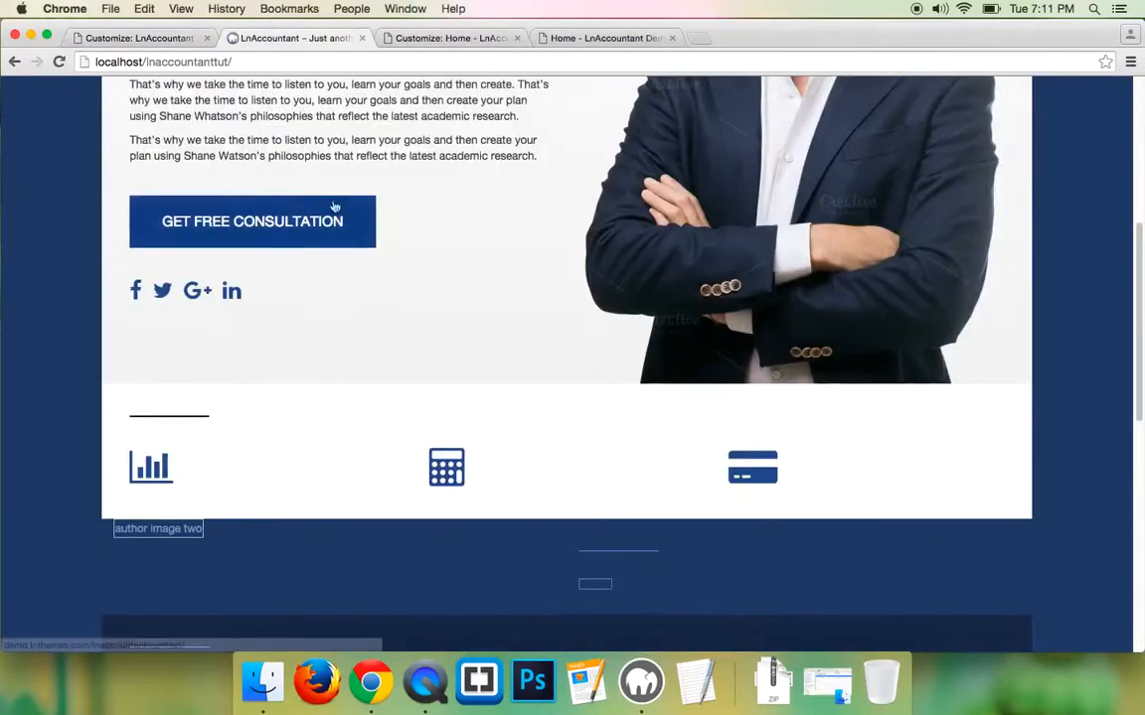
{"action": "scroll", "coordinate": [806, 329], "scroll_direction": "down", "scroll_amount": 3}
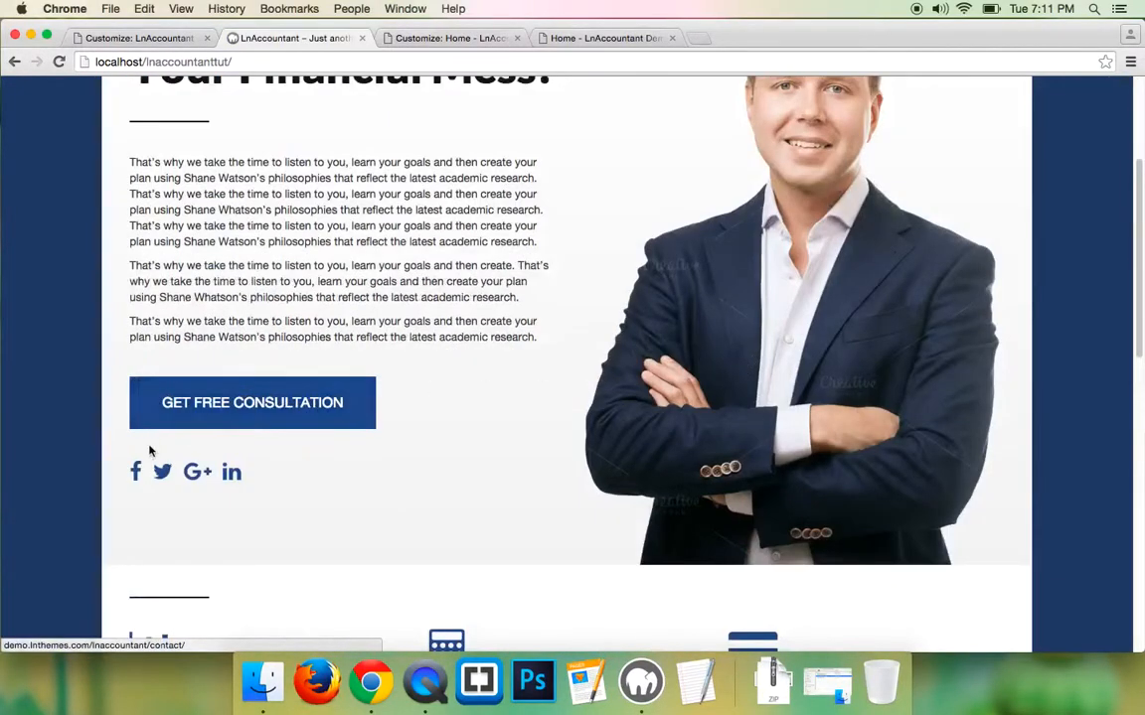
{"action": "scroll", "coordinate": [102, 473], "scroll_direction": "down", "scroll_amount": 3}
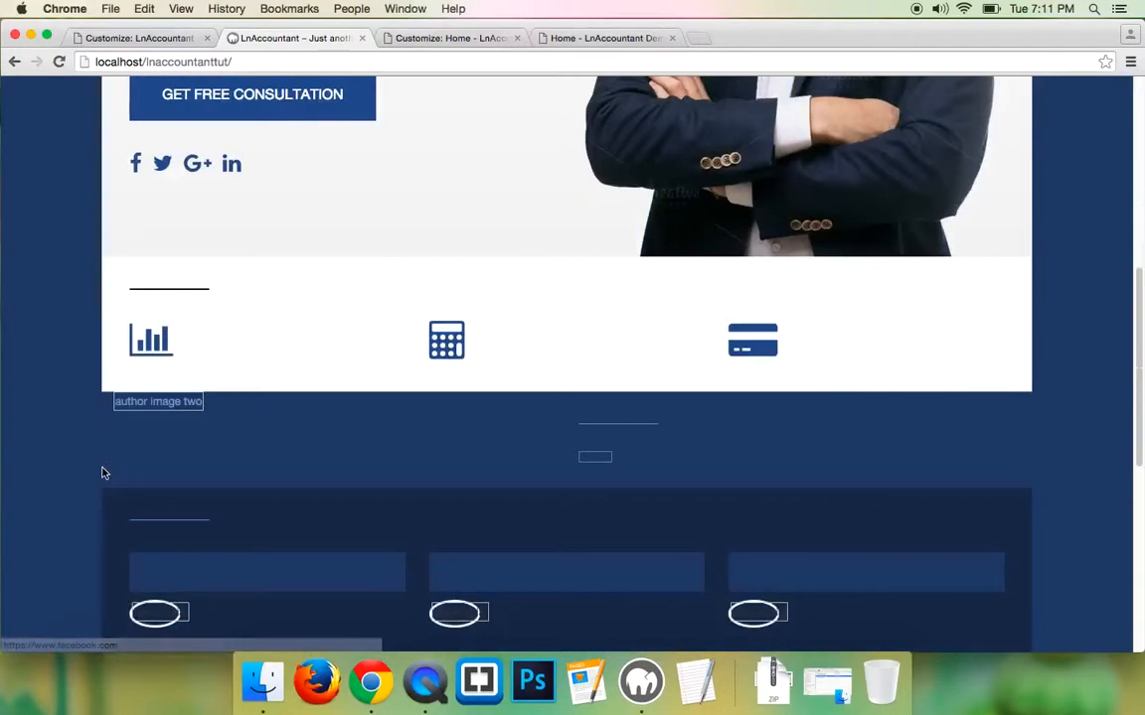
{"action": "scroll", "coordinate": [107, 468], "scroll_direction": "up", "scroll_amount": 5}
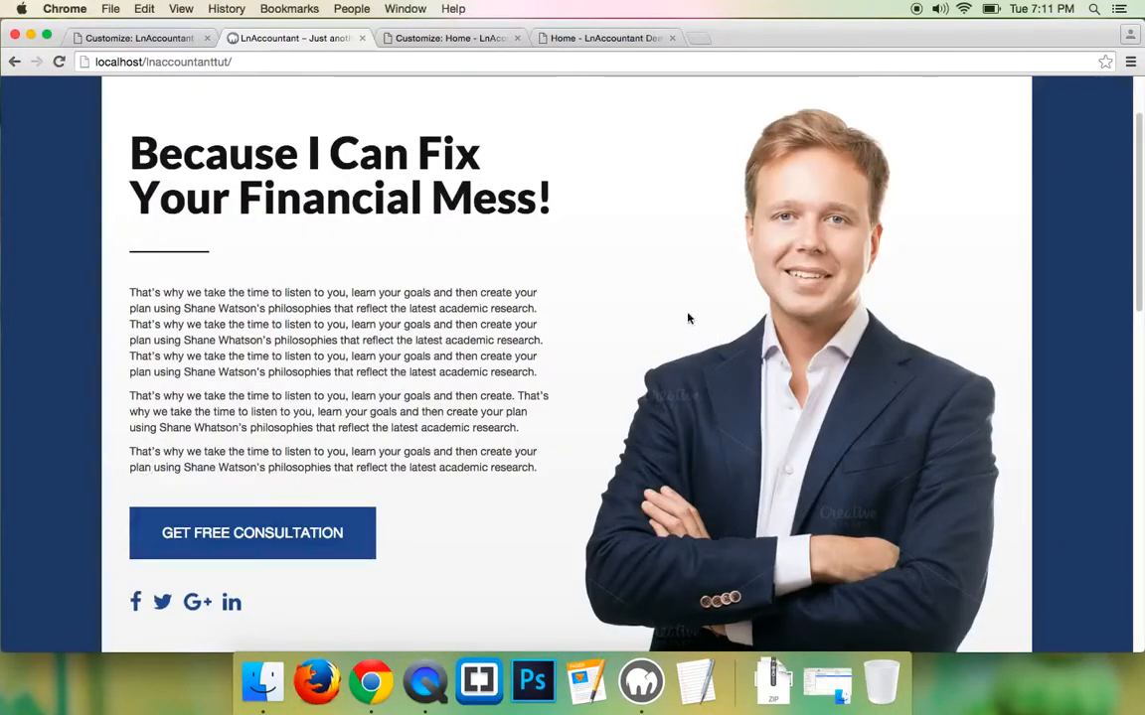
{"action": "scroll", "coordinate": [256, 352], "scroll_direction": "down", "scroll_amount": 4}
{"action": "scroll", "coordinate": [115, 397], "scroll_direction": "down", "scroll_amount": 1}
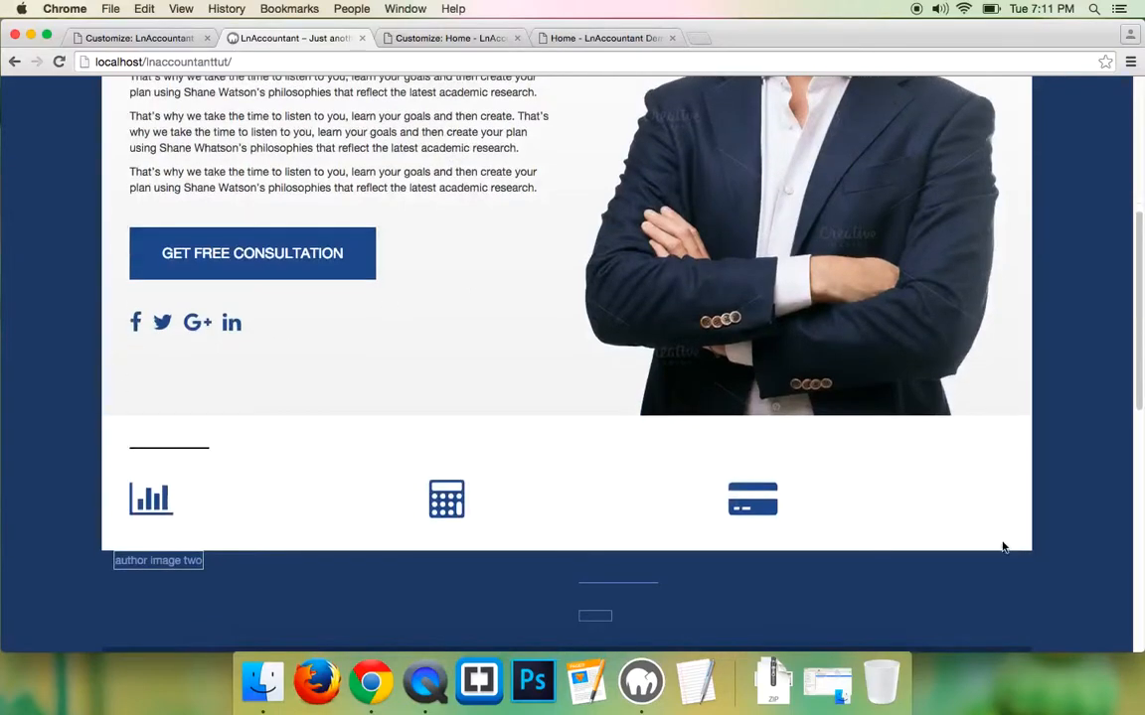
{"action": "left_click", "coordinate": [566, 37]}
{"action": "scroll", "coordinate": [198, 478], "scroll_direction": "down", "scroll_amount": 3}
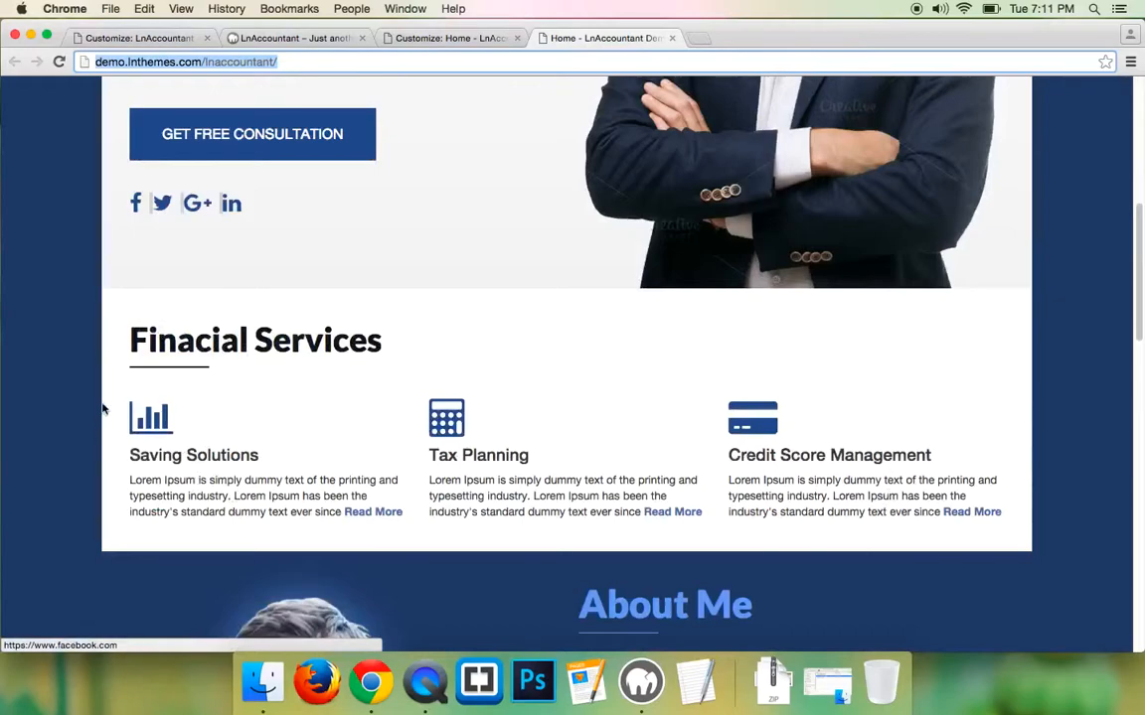
- Enter the demo's 'Finacial Services' heading as the Section 2 Headline
{"action": "triple_click", "coordinate": [174, 348]}
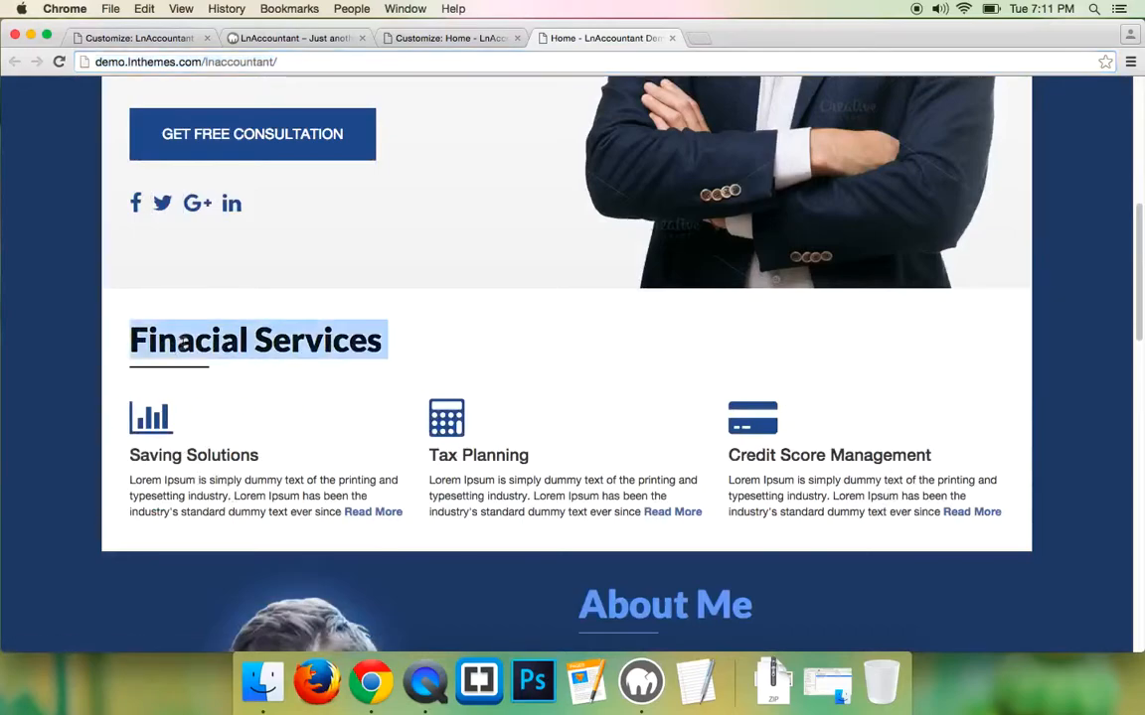
{"action": "right_click", "coordinate": [227, 344]}
{"action": "left_click", "coordinate": [257, 376]}
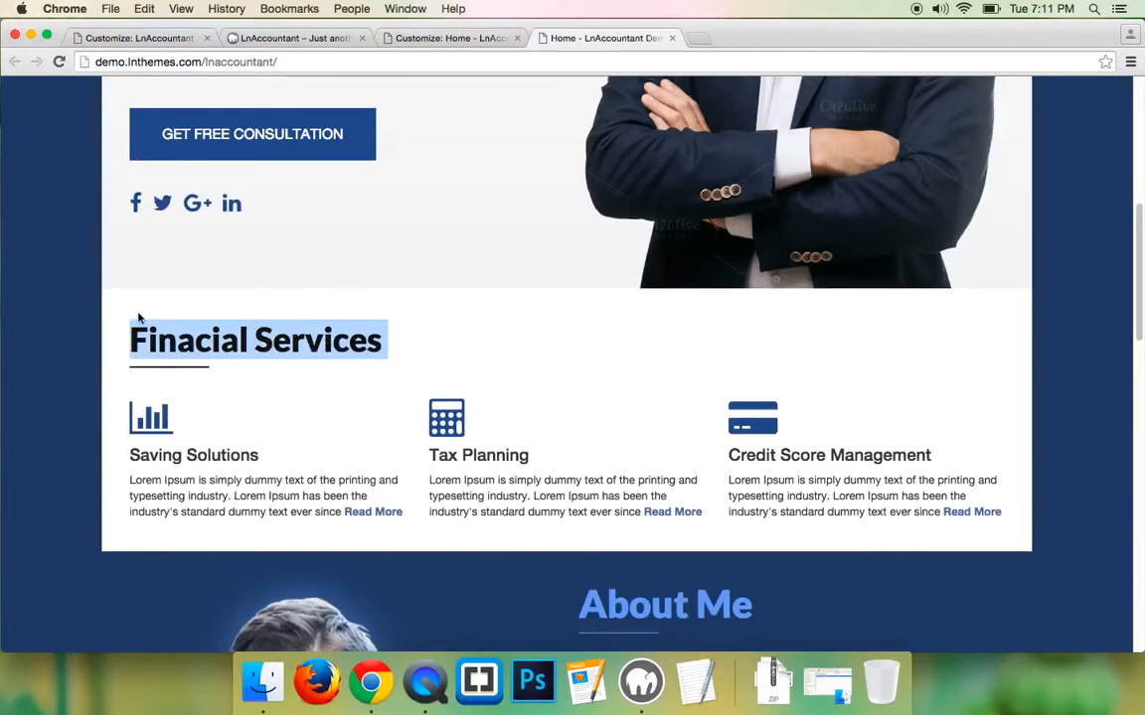
{"action": "left_click", "coordinate": [145, 38]}
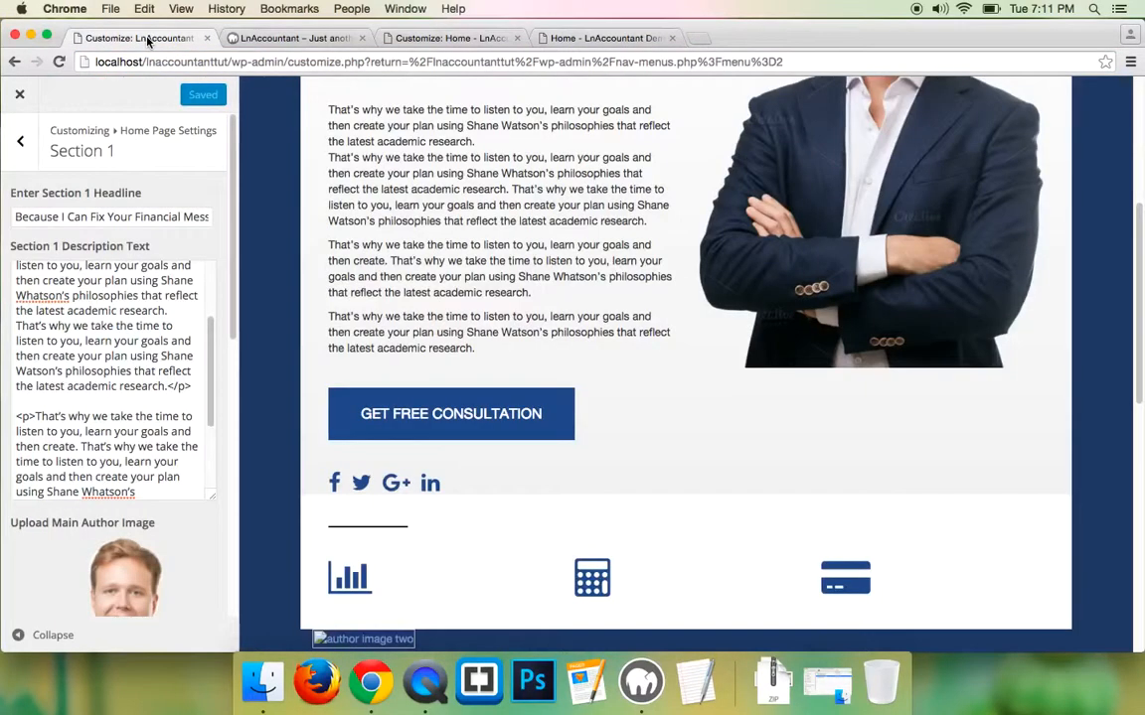
{"action": "left_click", "coordinate": [24, 146]}
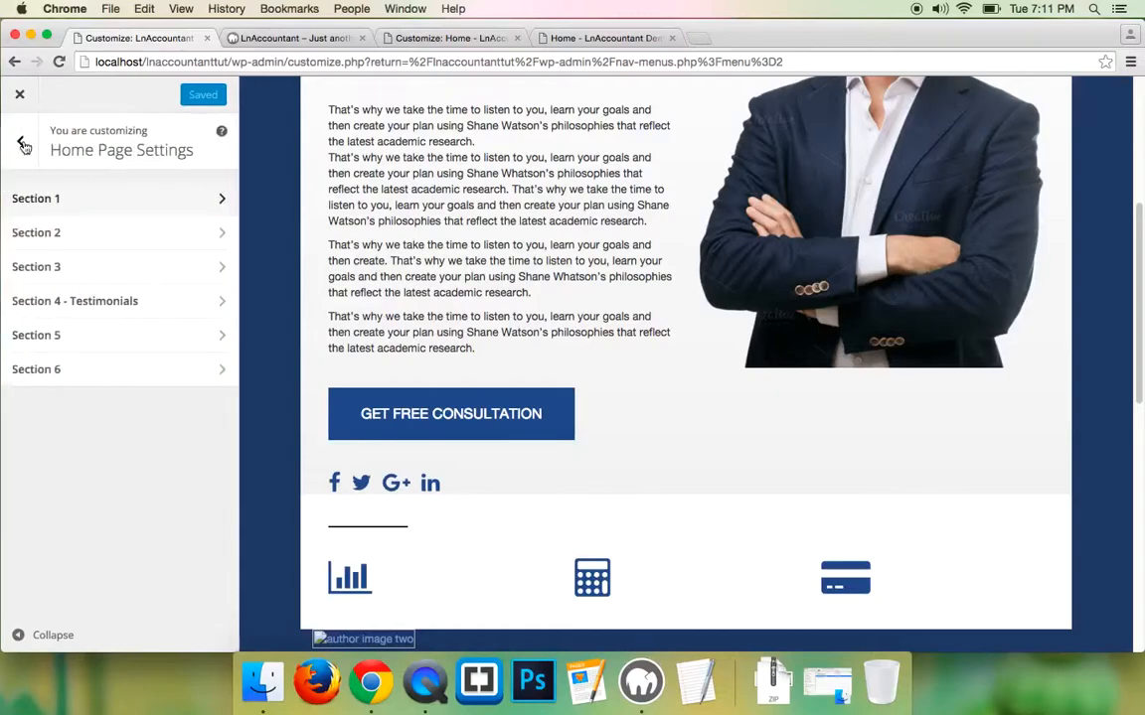
{"action": "left_click", "coordinate": [84, 232]}
{"action": "left_click", "coordinate": [45, 216]}
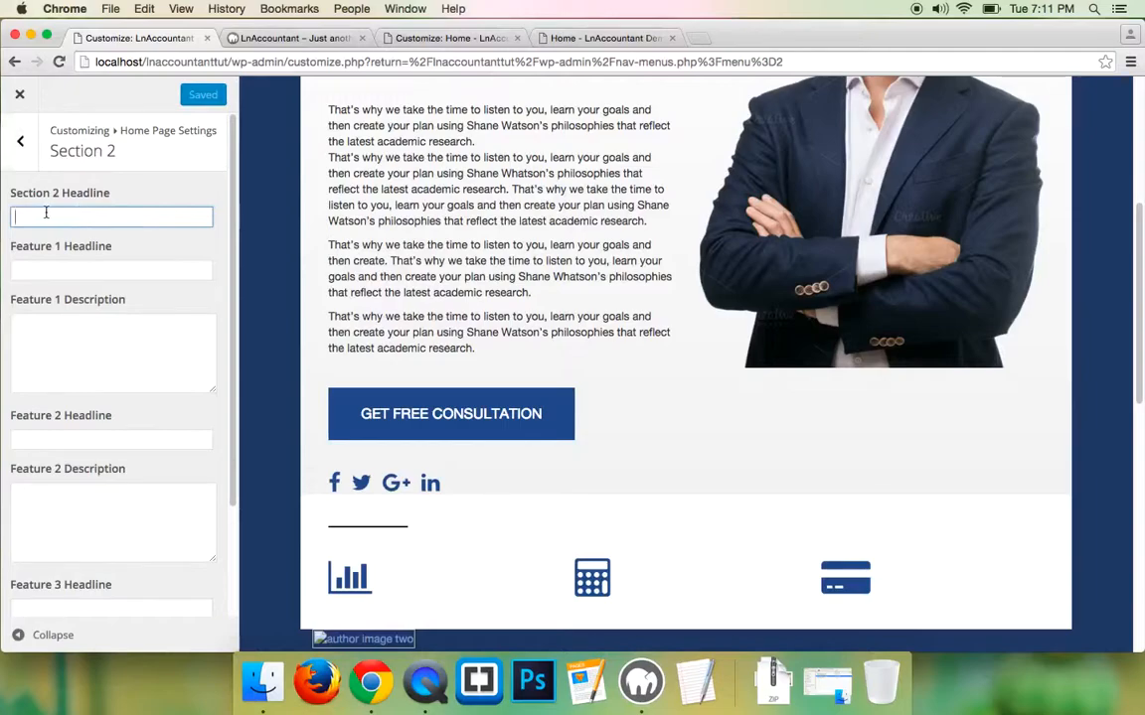
{"action": "type", "text": "Finacial Services"}
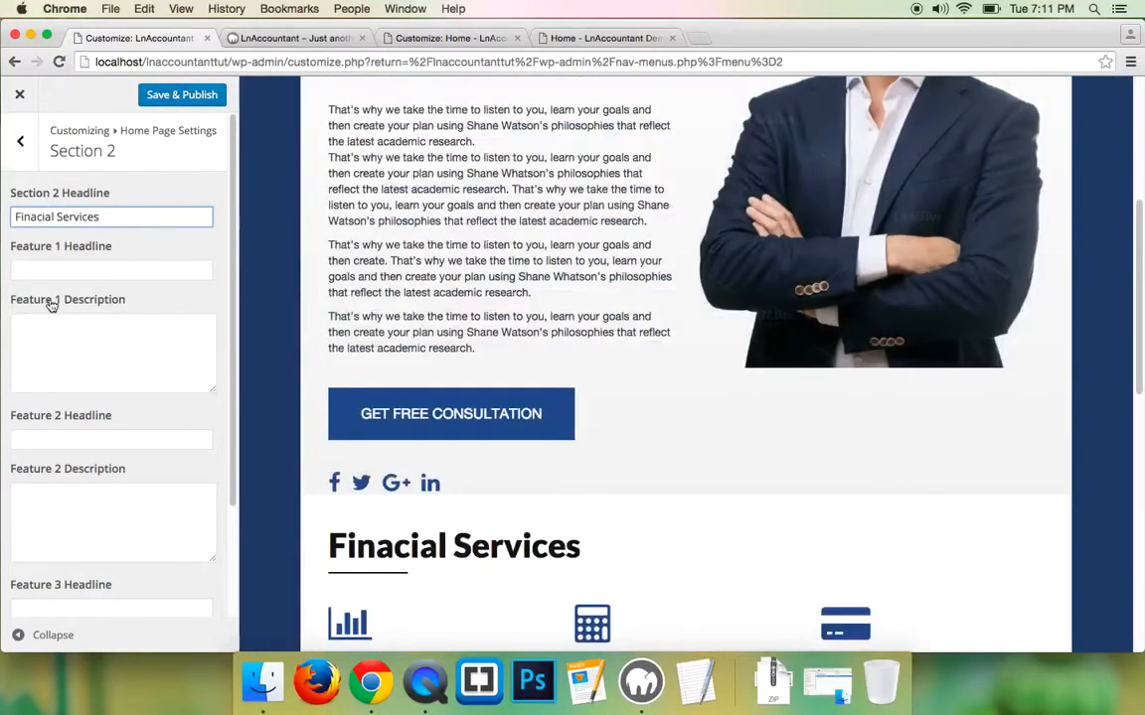
{"action": "scroll", "coordinate": [53, 283], "scroll_direction": "down", "scroll_amount": 1}
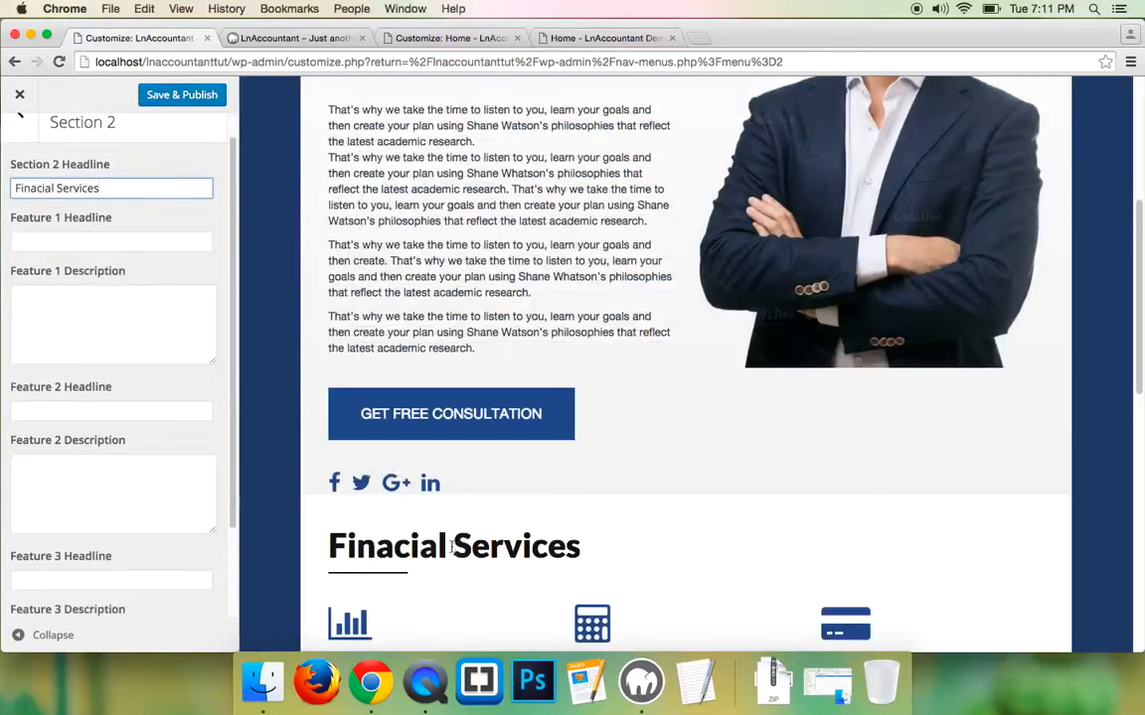
{"action": "scroll", "coordinate": [454, 546], "scroll_direction": "down", "scroll_amount": 2}
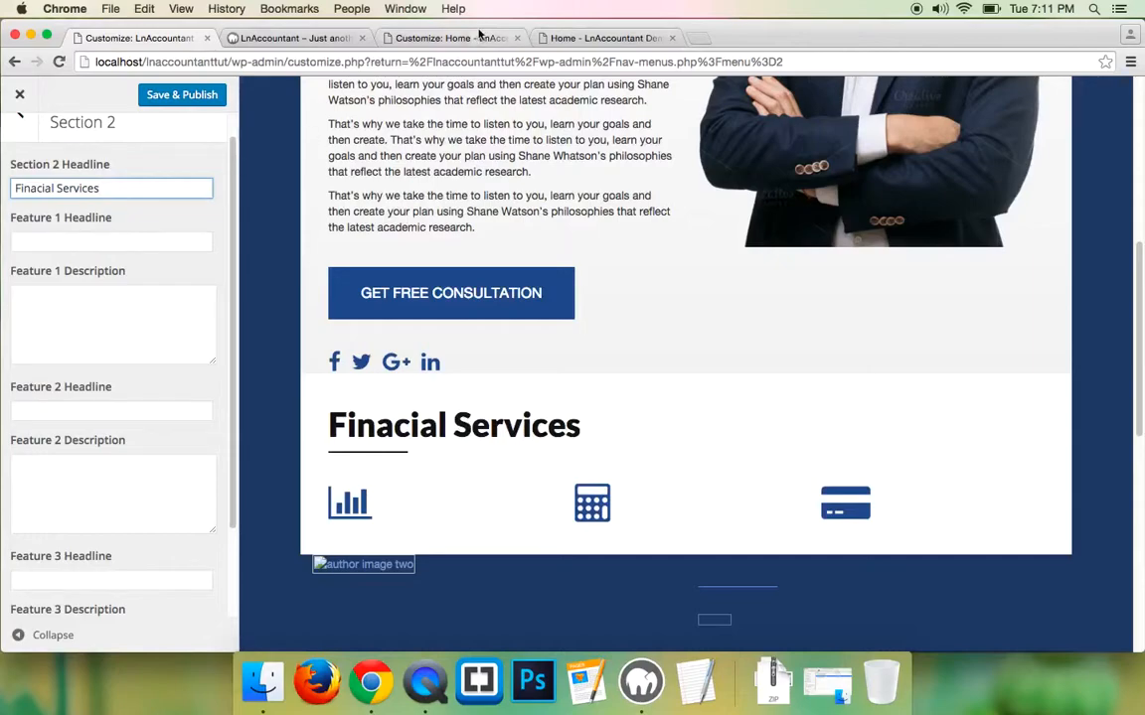
- Copy the demo's Saving Solutions heading into the Feature 1 Headline
{"action": "left_click", "coordinate": [601, 38]}
{"action": "triple_click", "coordinate": [212, 452]}
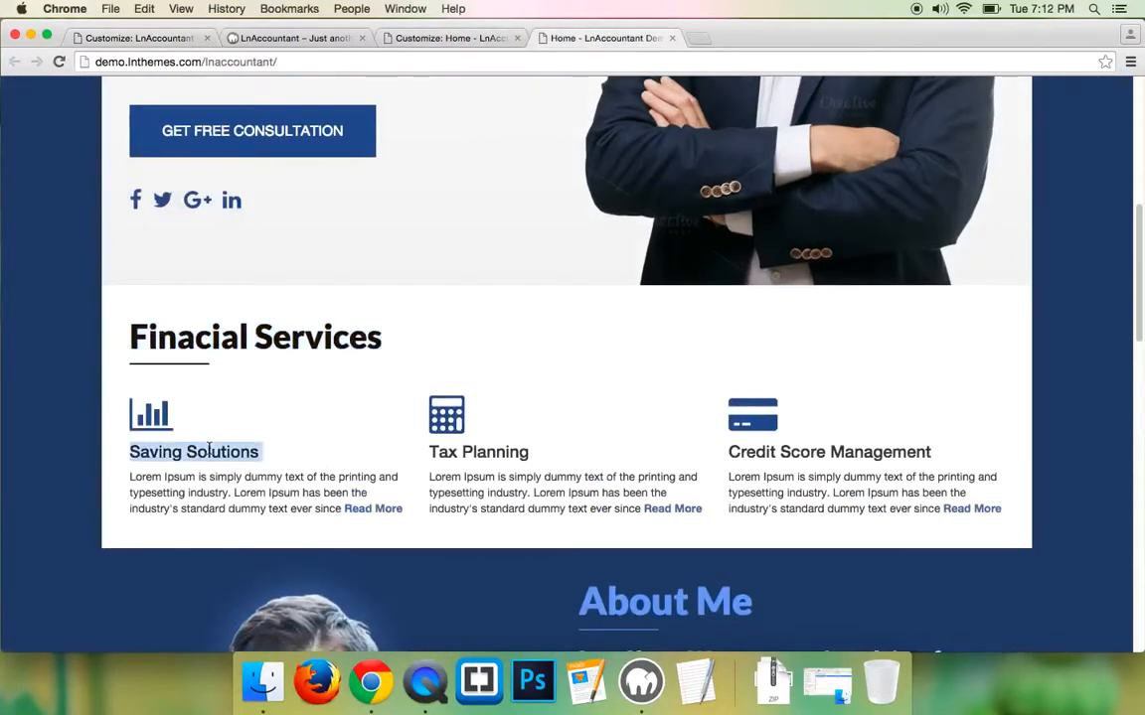
{"action": "right_click", "coordinate": [224, 452]}
{"action": "left_click", "coordinate": [253, 484]}
{"action": "left_click", "coordinate": [139, 38]}
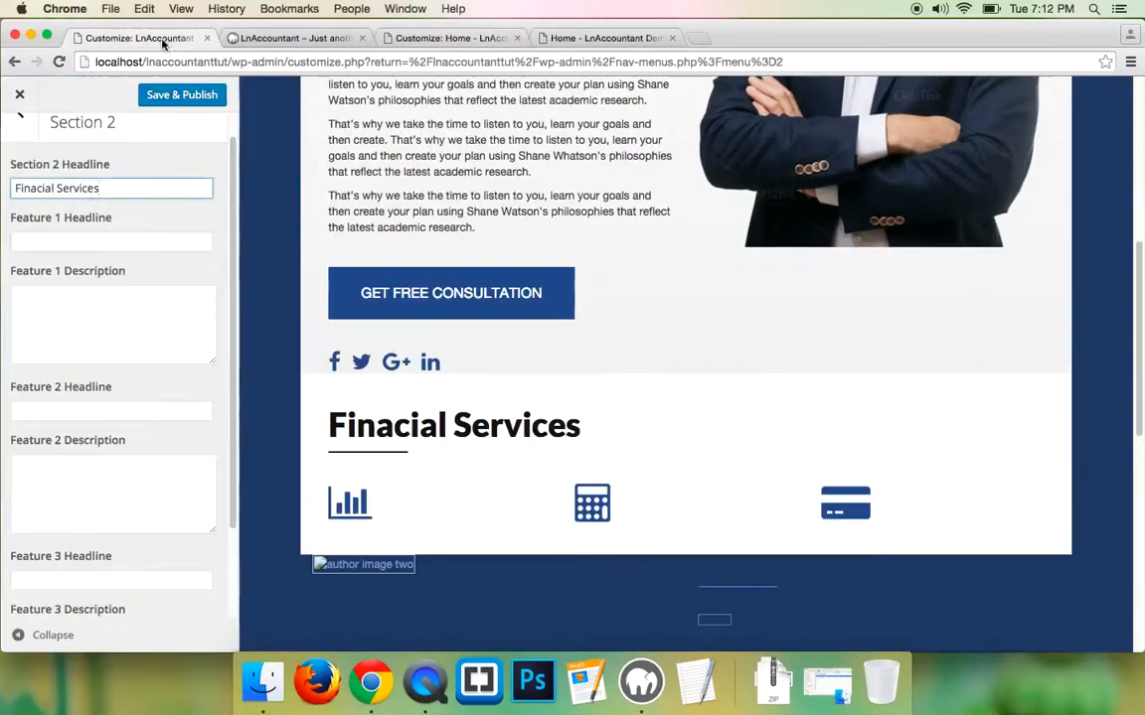
{"action": "left_click", "coordinate": [86, 241]}
{"action": "key", "text": "super+v"}
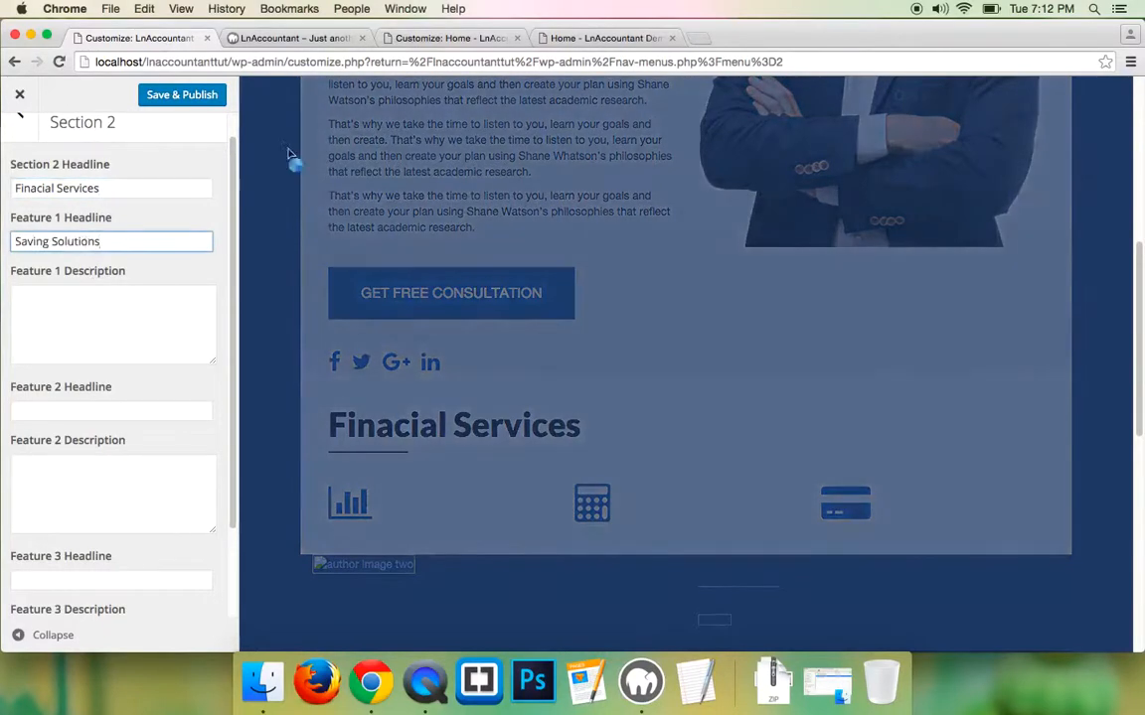
- Copy the demo's Saving Solutions paragraph into the Feature 1 Description
{"action": "left_click", "coordinate": [588, 40]}
{"action": "left_click", "coordinate": [246, 506]}
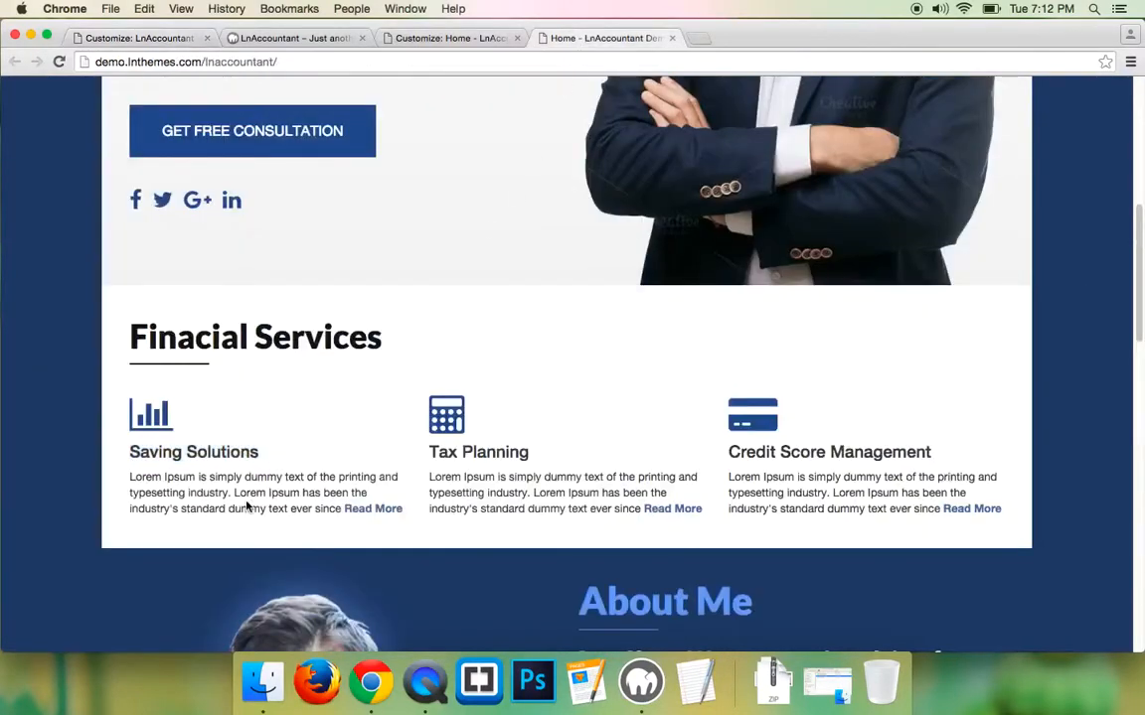
{"action": "triple_click", "coordinate": [248, 508]}
{"action": "right_click", "coordinate": [266, 509]}
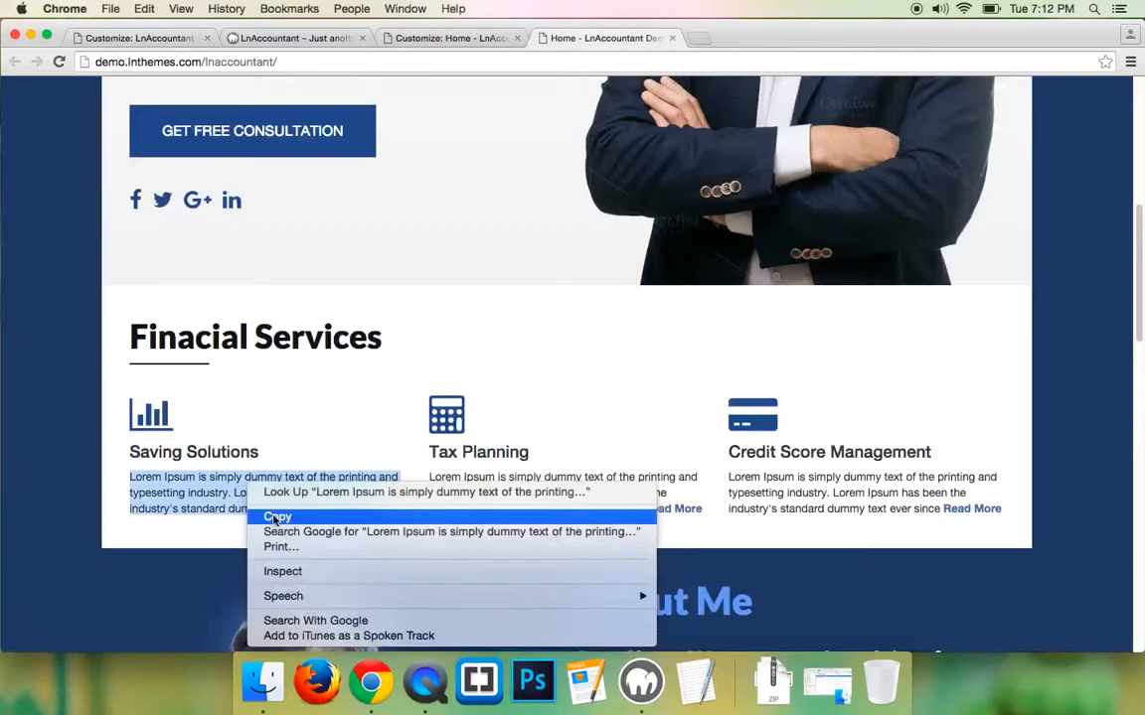
{"action": "left_click", "coordinate": [278, 515]}
{"action": "left_click", "coordinate": [149, 38]}
{"action": "left_click", "coordinate": [87, 304]}
{"action": "key", "text": "cmd+v"}
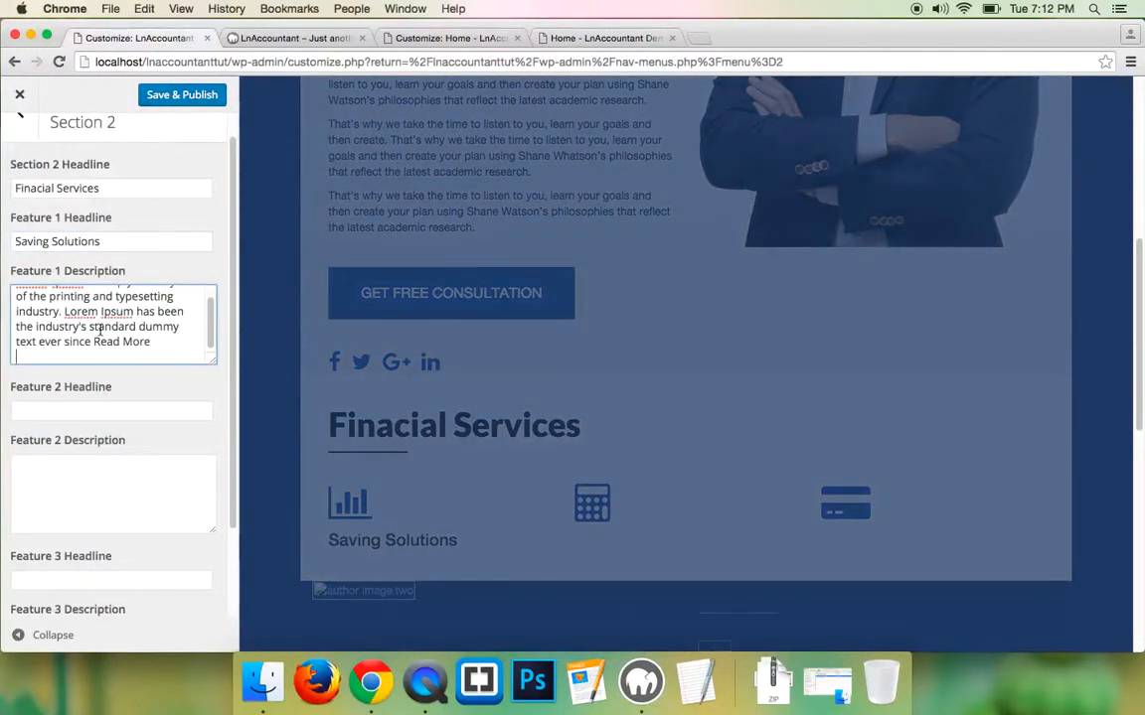
{"action": "key", "text": "BackSpace"}
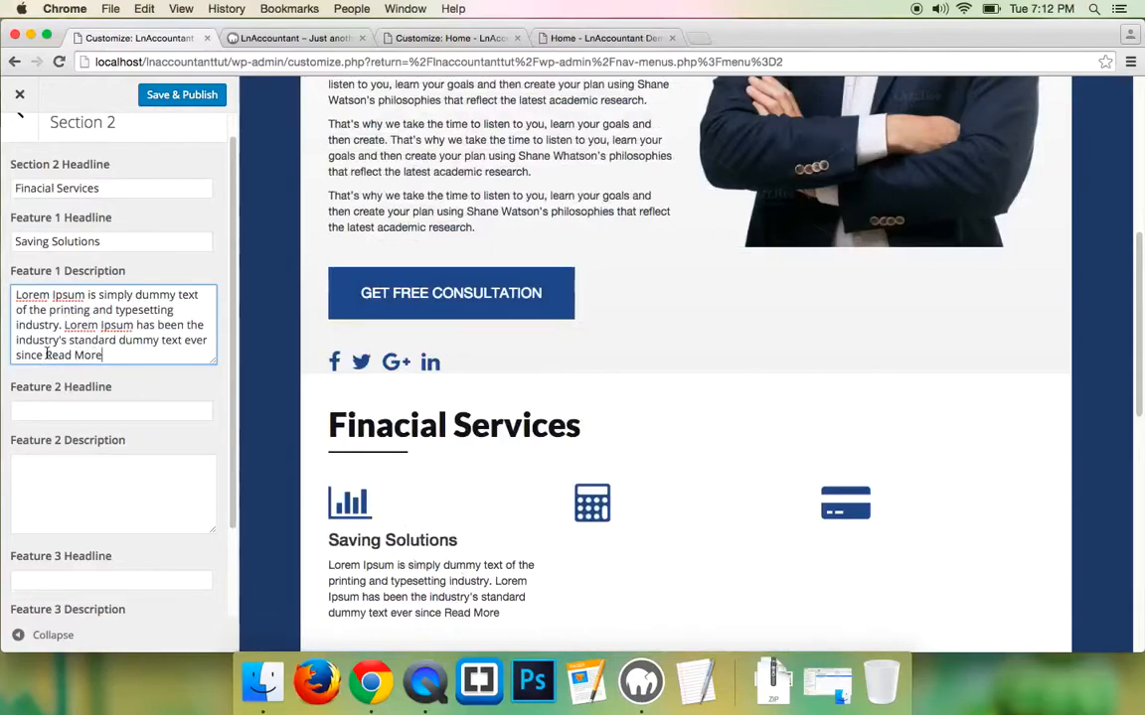
- Wrap Read More in an empty <a href=""></a> link tag
{"action": "type", "text": "<a hre"}
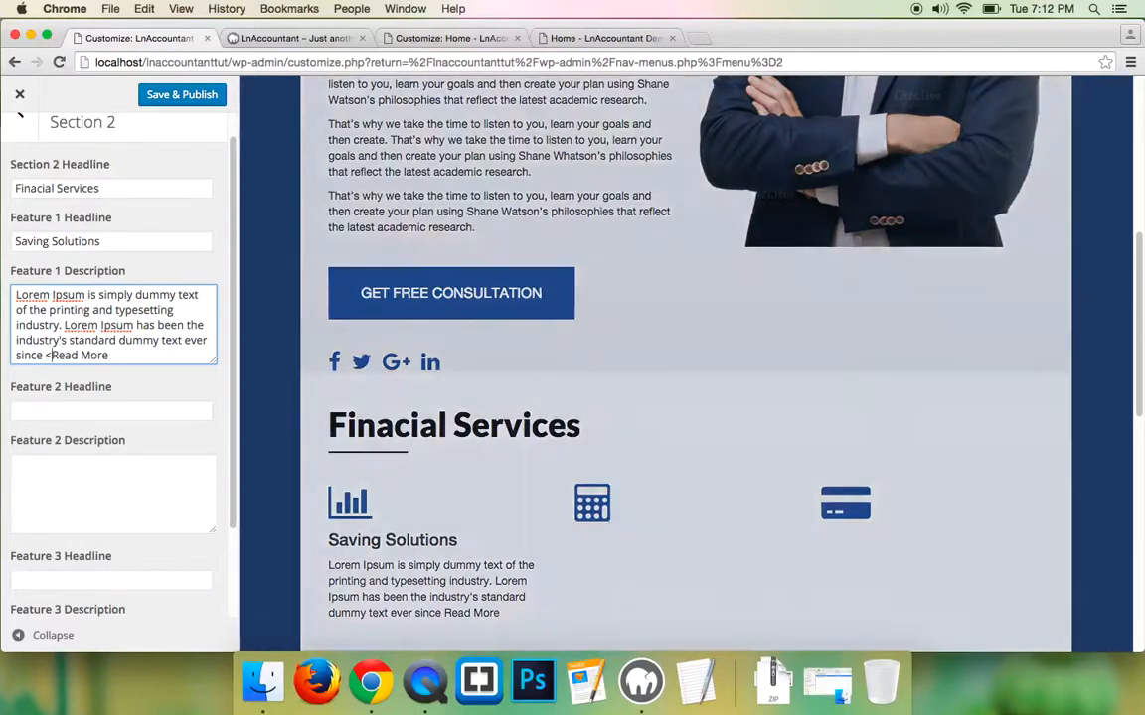
{"action": "type", "text": "f=\"\">Read More"}
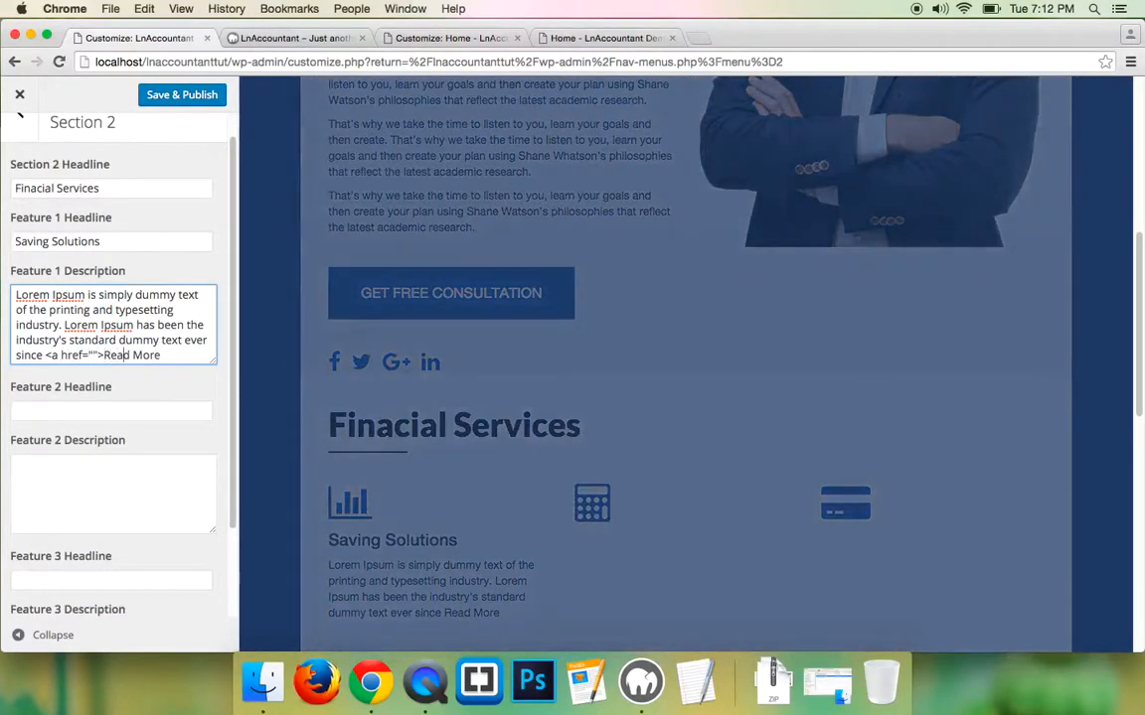
{"action": "type", "text": "<>"}
{"action": "key", "text": "Left"}
{"action": "type", "text": "/a"}
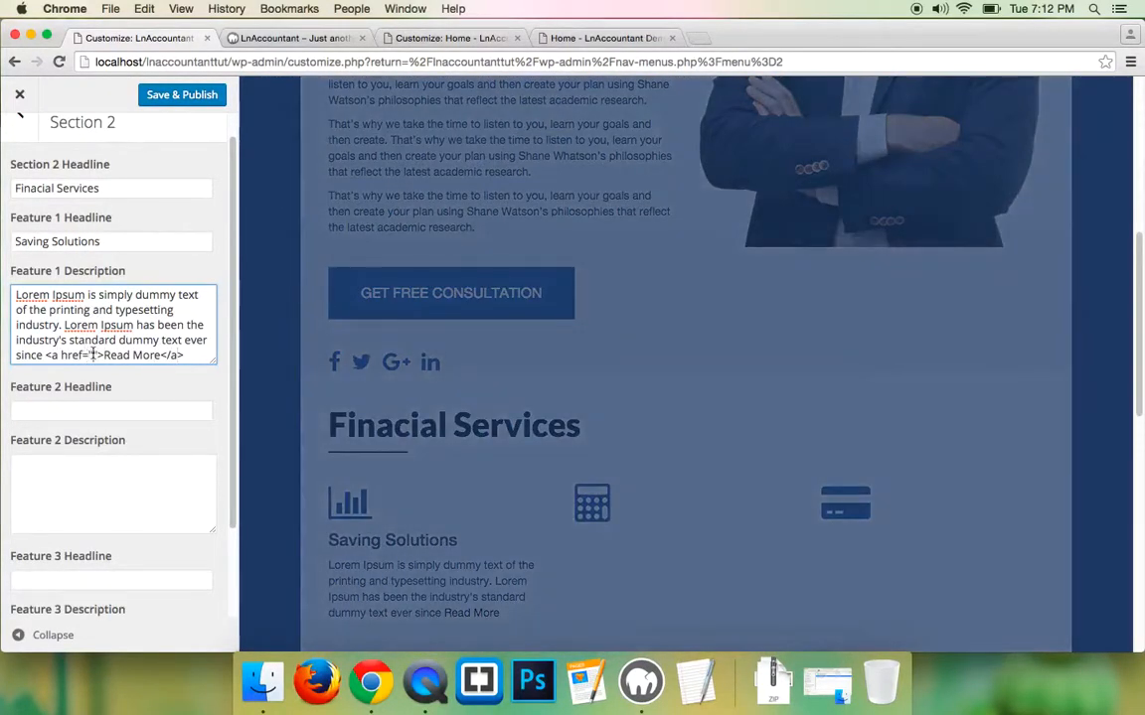
{"action": "left_click", "coordinate": [92, 354]}
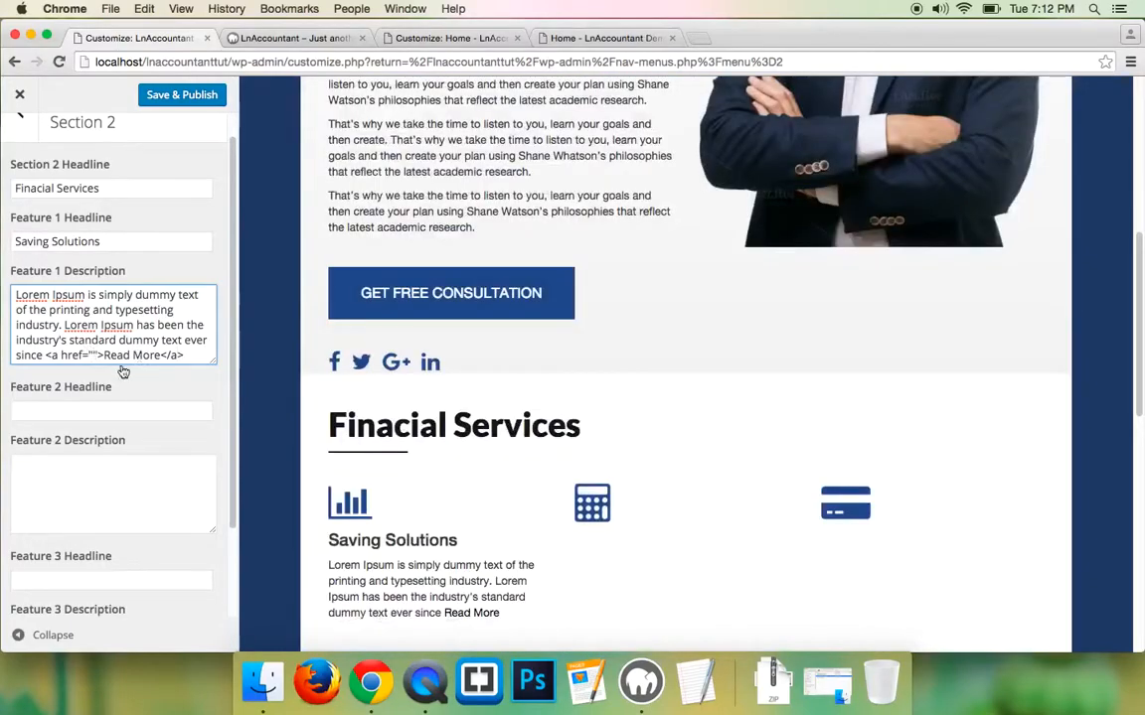
- Link Read More to the demo's FINANCIAL PLANNING page address and publish
{"action": "left_click", "coordinate": [557, 38]}
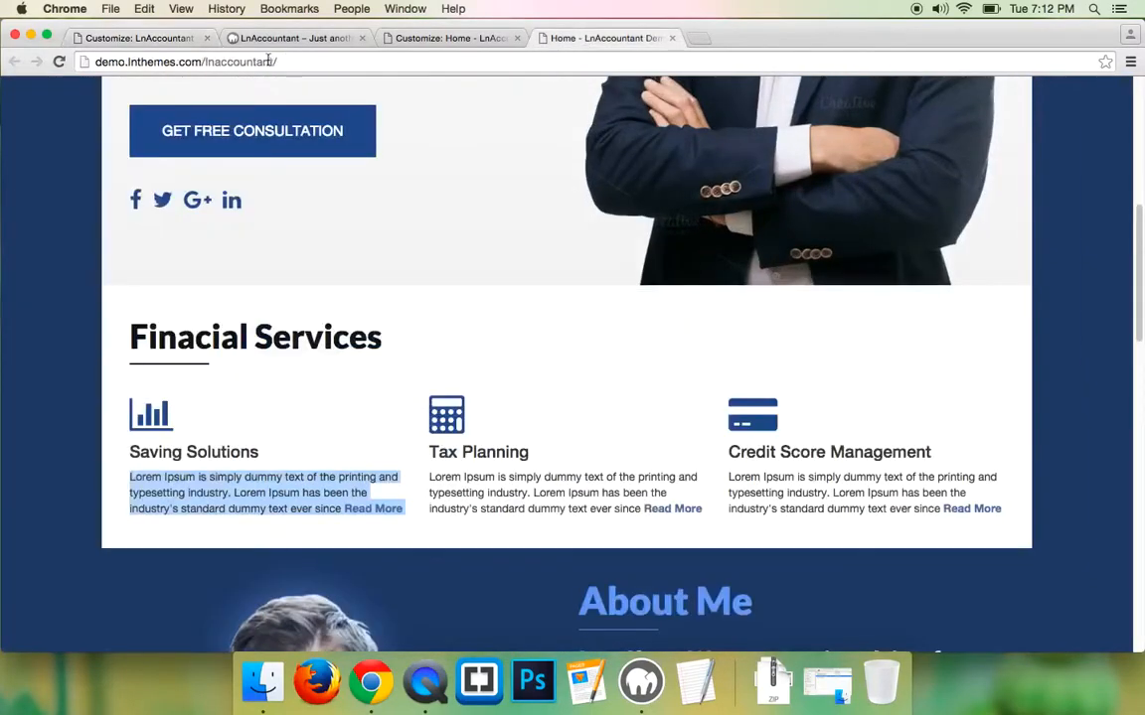
{"action": "scroll", "coordinate": [422, 299], "scroll_direction": "up", "scroll_amount": 10}
{"action": "right_click", "coordinate": [529, 111]}
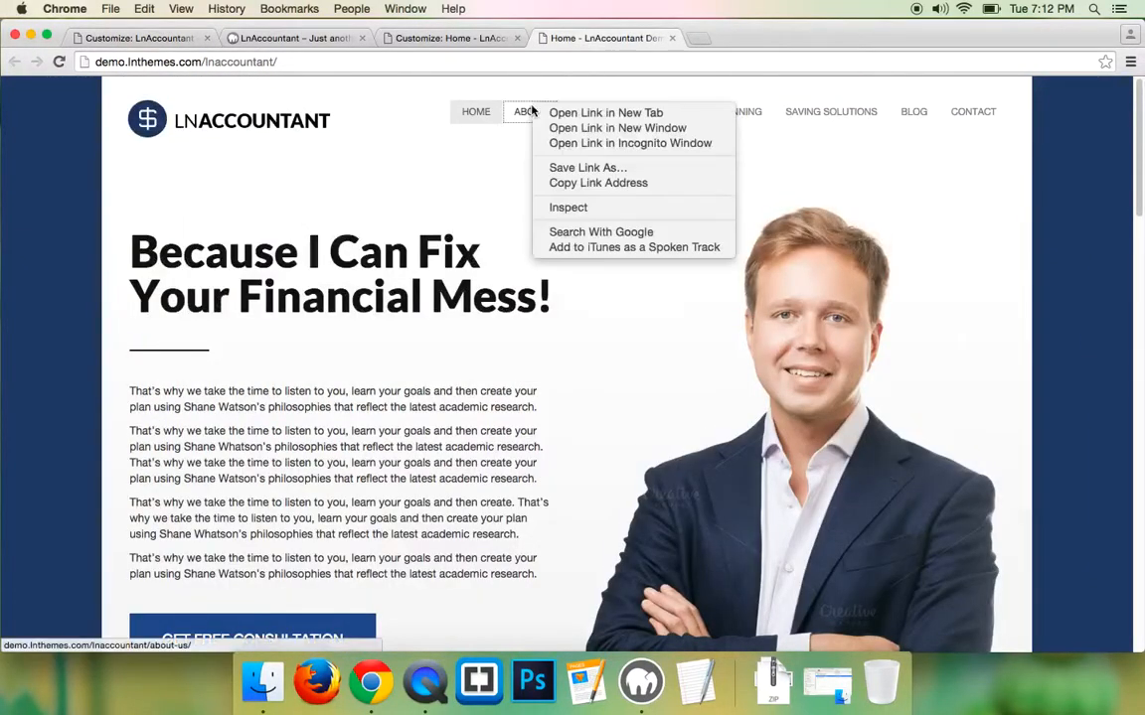
{"action": "key", "text": "Escape"}
{"action": "right_click", "coordinate": [615, 111]}
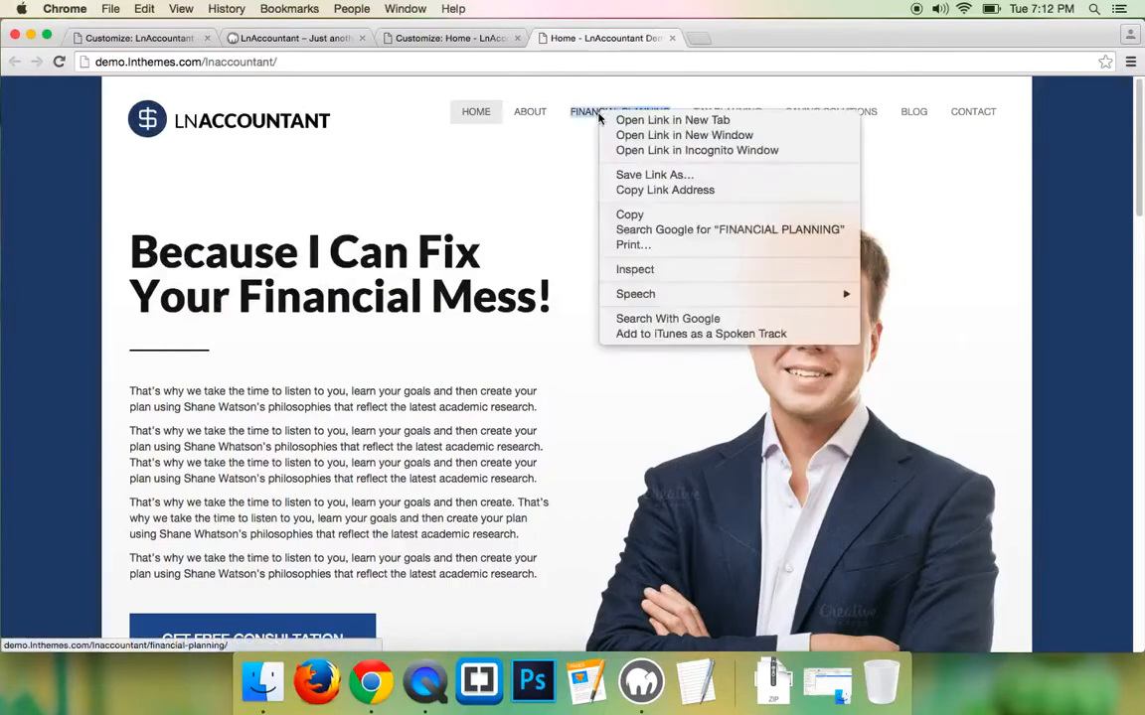
{"action": "left_click", "coordinate": [653, 190]}
{"action": "left_click", "coordinate": [122, 38]}
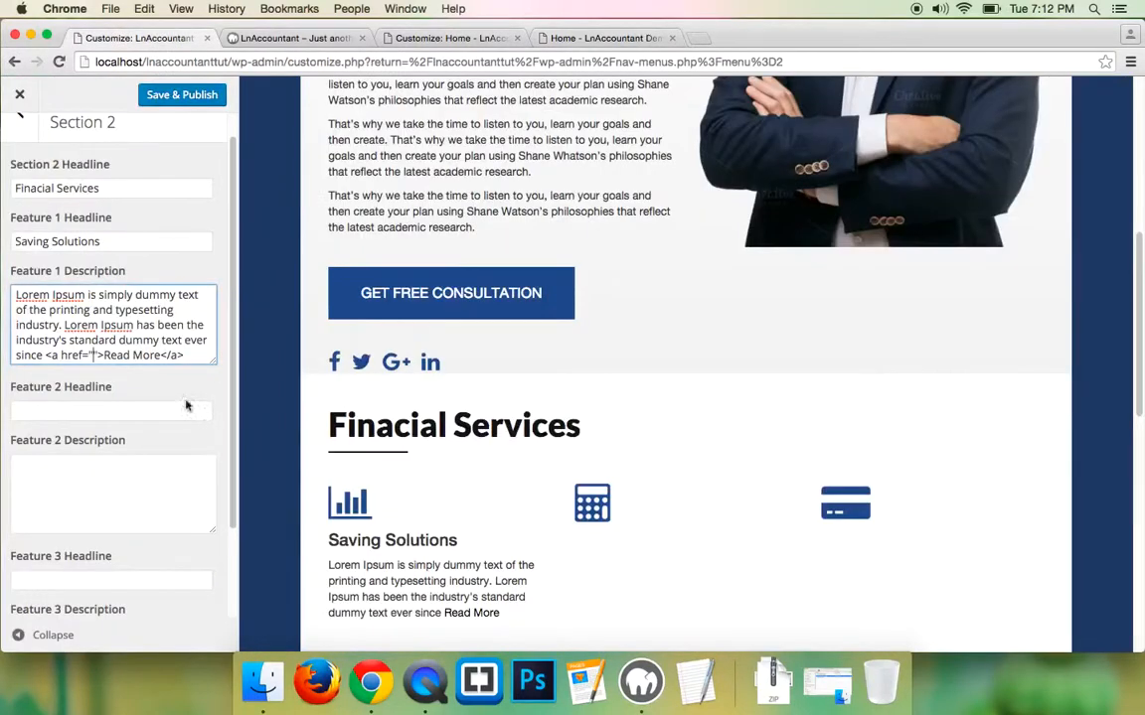
{"action": "key", "text": "ctrl+v"}
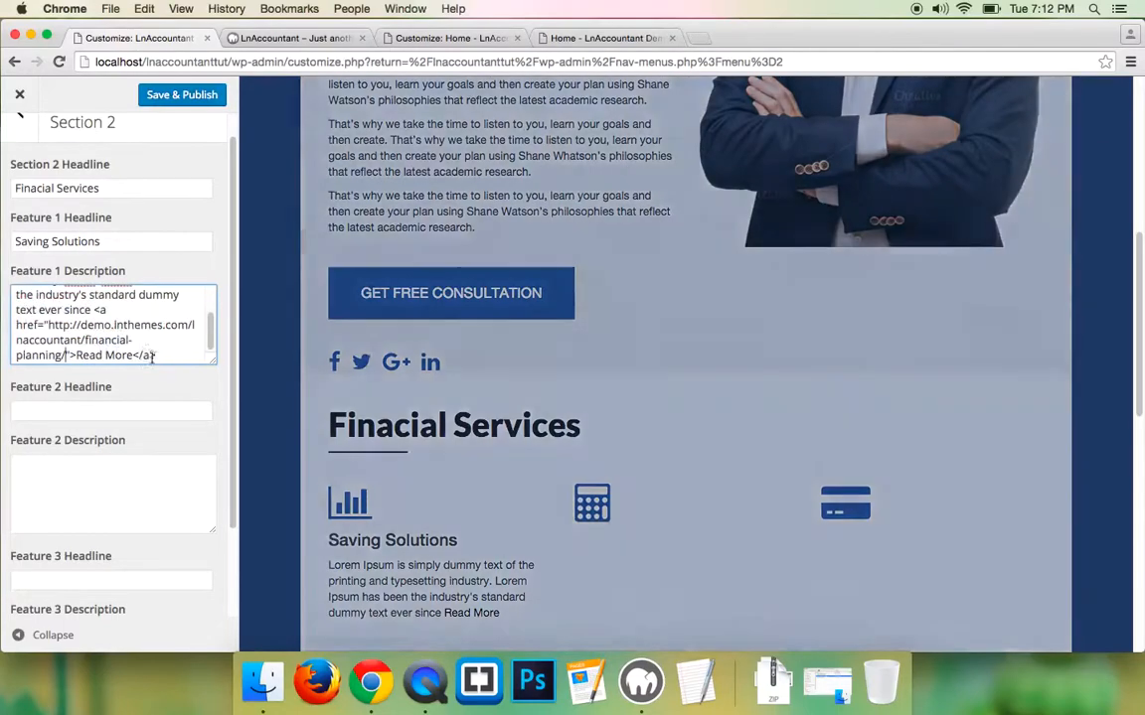
{"action": "scroll", "coordinate": [397, 457], "scroll_direction": "down", "scroll_amount": 2}
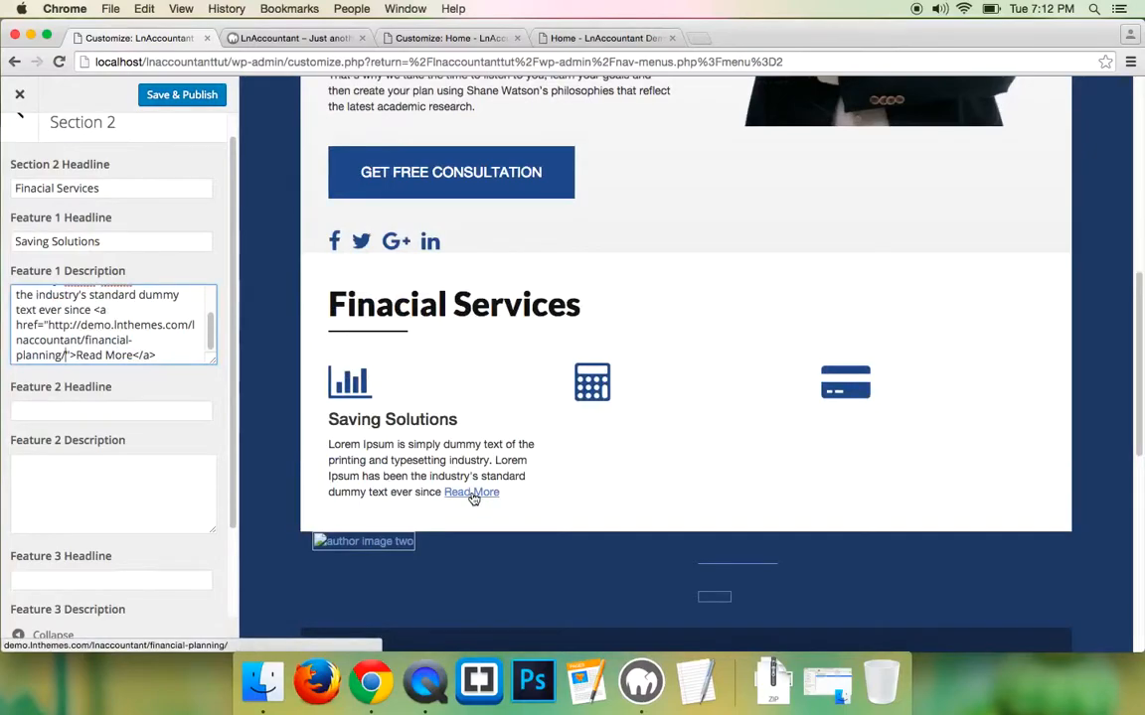
{"action": "left_click", "coordinate": [179, 98]}
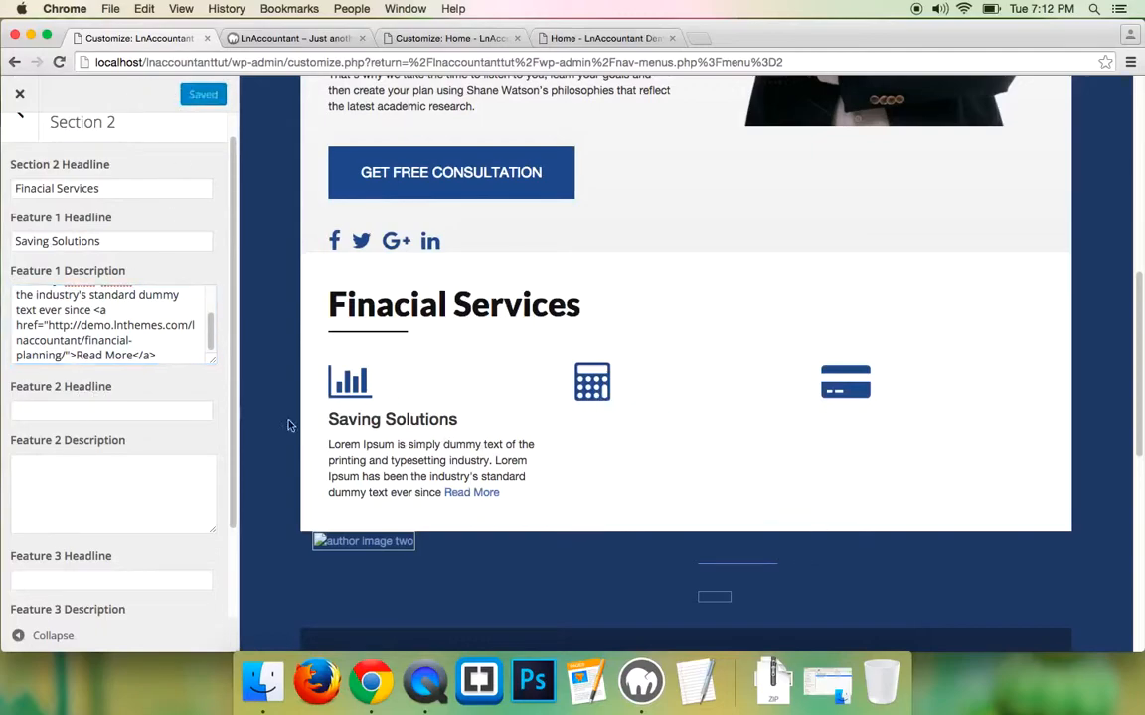
- Copy the Feature 1 description, then check the demo site's service columns for reference
{"action": "triple_click", "coordinate": [91, 312]}
{"action": "right_click", "coordinate": [90, 315]}
{"action": "left_click", "coordinate": [105, 390]}
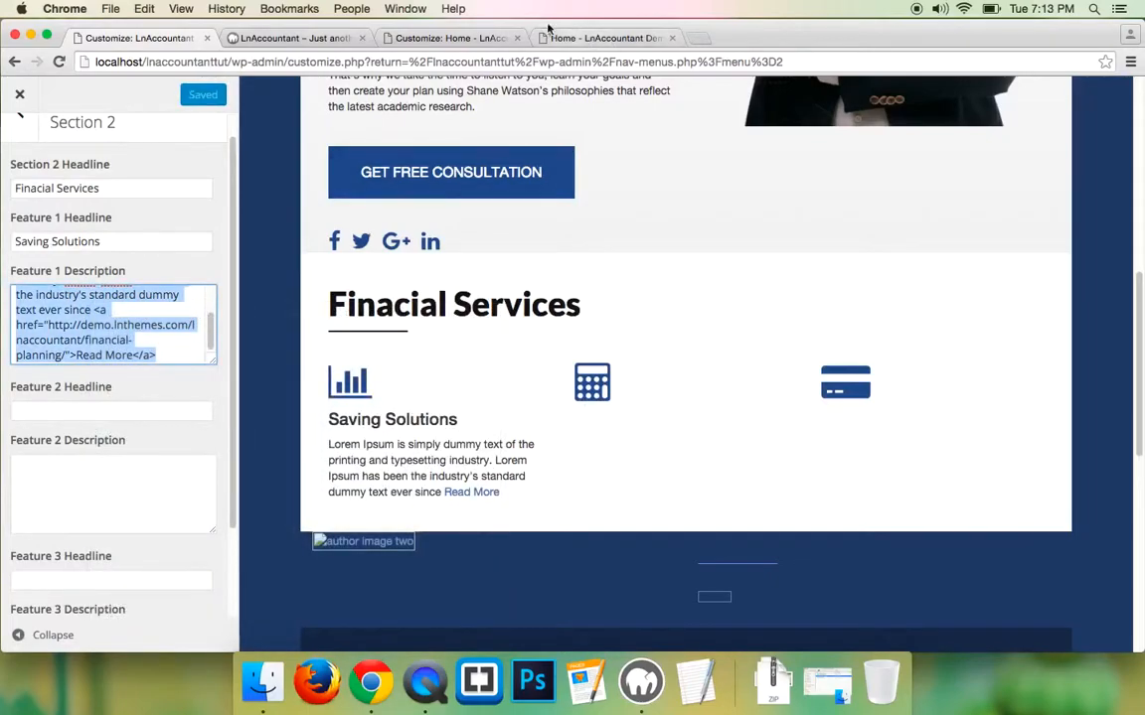
{"action": "left_click", "coordinate": [597, 38]}
{"action": "scroll", "coordinate": [409, 462], "scroll_direction": "down", "scroll_amount": 5}
{"action": "scroll", "coordinate": [419, 480], "scroll_direction": "down", "scroll_amount": 2}
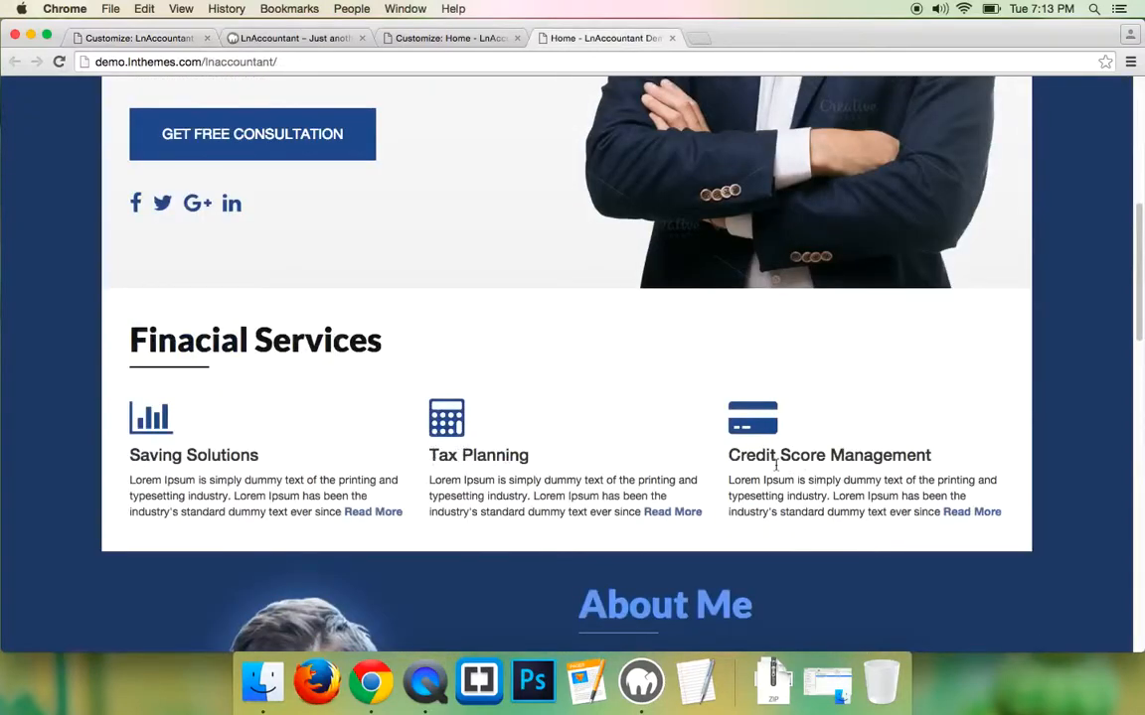
{"action": "left_click", "coordinate": [288, 38]}
{"action": "left_click", "coordinate": [149, 38]}
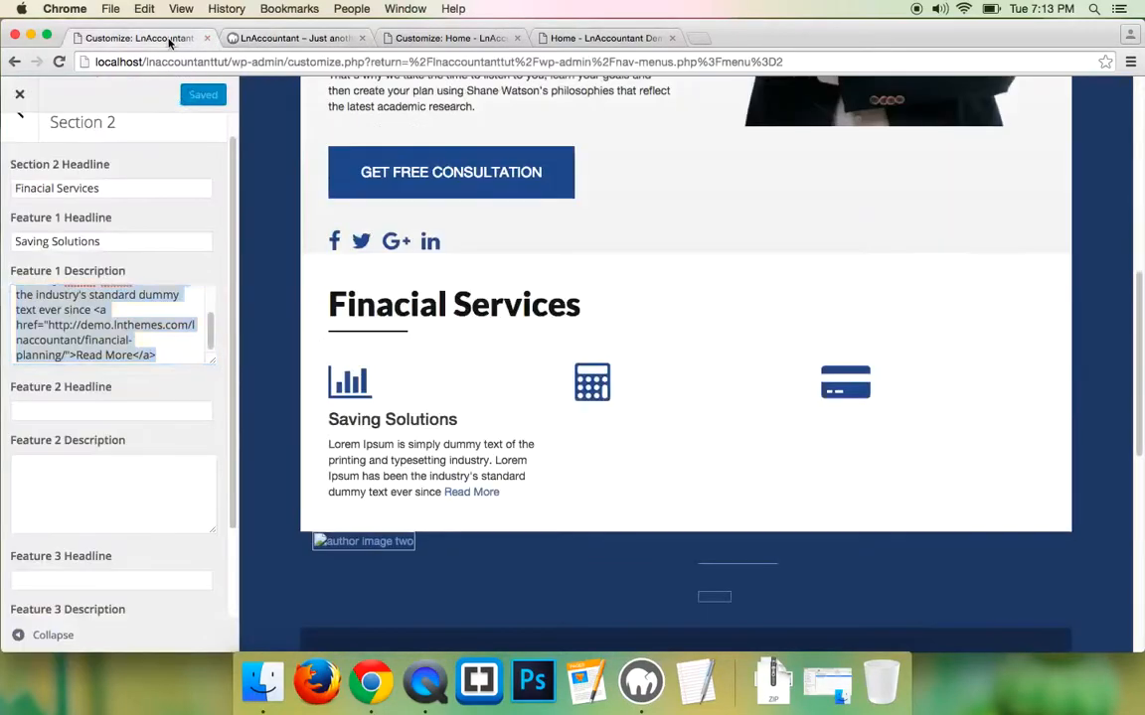
- Title Feature 2 'Tax Planning' and paste the copied description into it
{"action": "left_click", "coordinate": [81, 411]}
{"action": "type", "text": "T"}
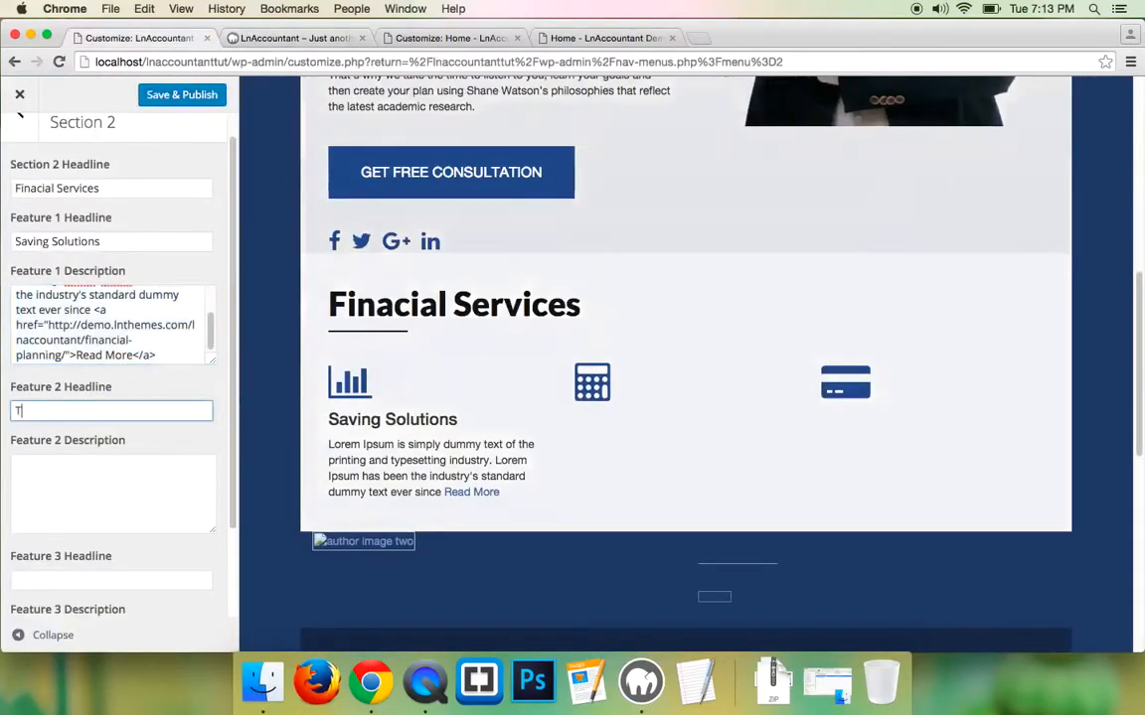
{"action": "type", "text": "ax Planning"}
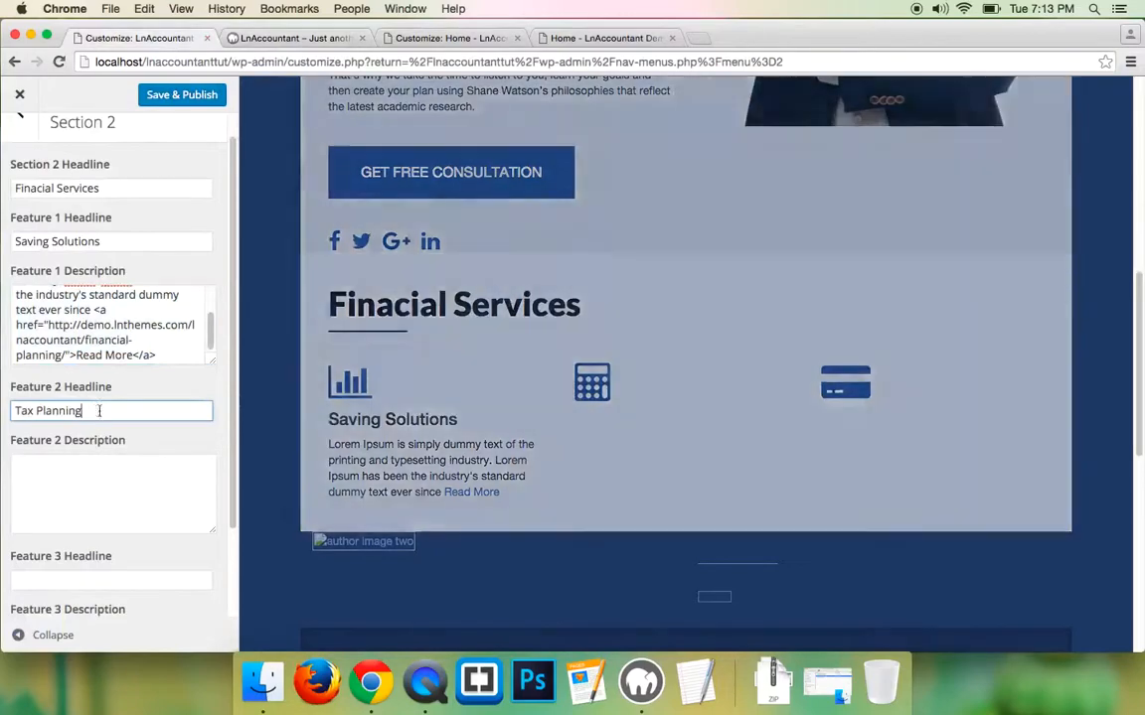
{"action": "left_click", "coordinate": [96, 510]}
{"action": "key", "text": "super+v"}
{"action": "scroll", "coordinate": [96, 510], "scroll_direction": "down", "scroll_amount": 1}
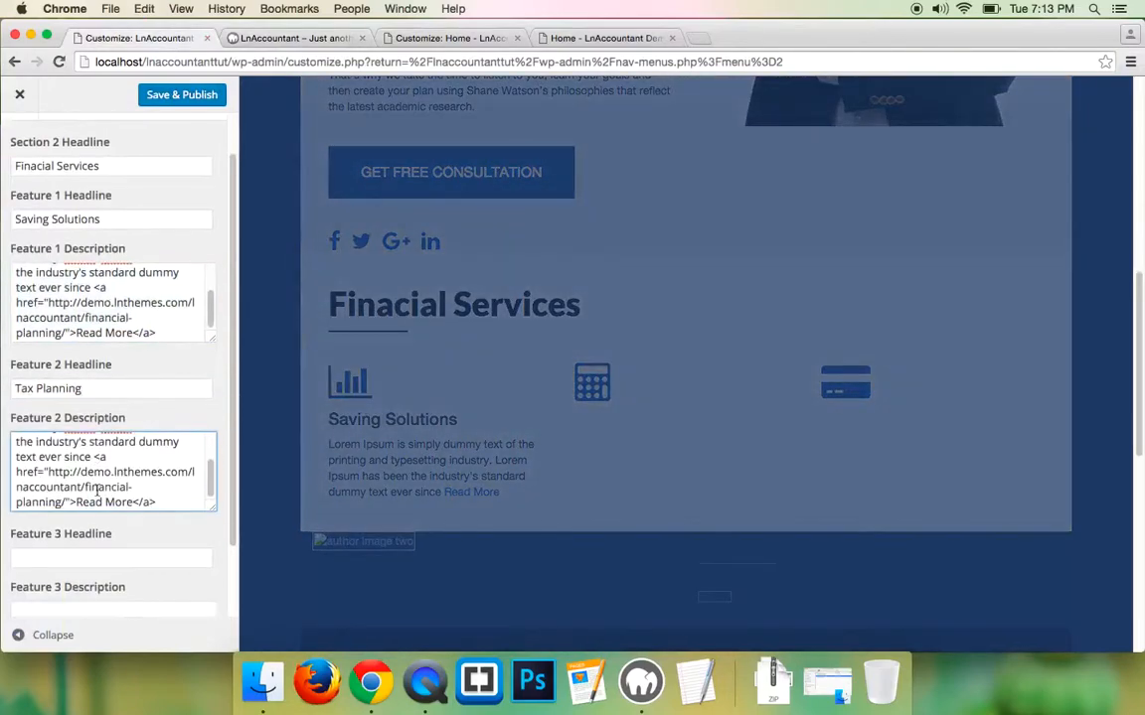
- Title Feature 3 'Credit Score Management', paste the same description, and publish
{"action": "left_click", "coordinate": [54, 554]}
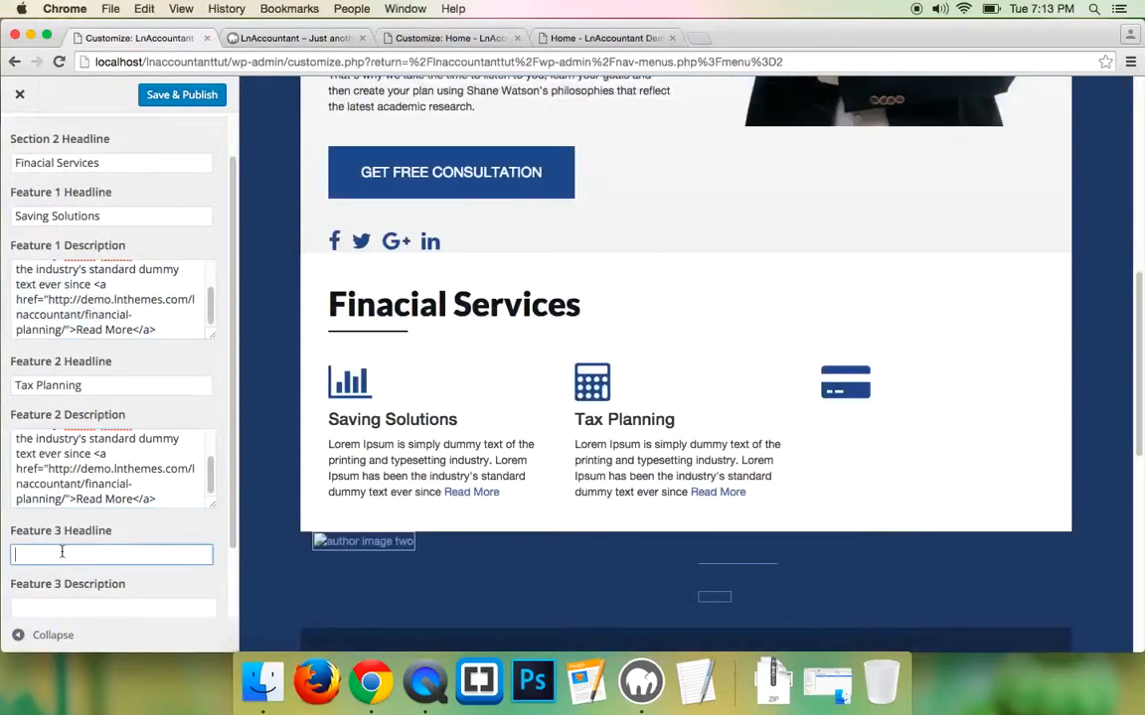
{"action": "type", "text": "Credit Score Management"}
{"action": "scroll", "coordinate": [62, 557], "scroll_direction": "down", "scroll_amount": 2}
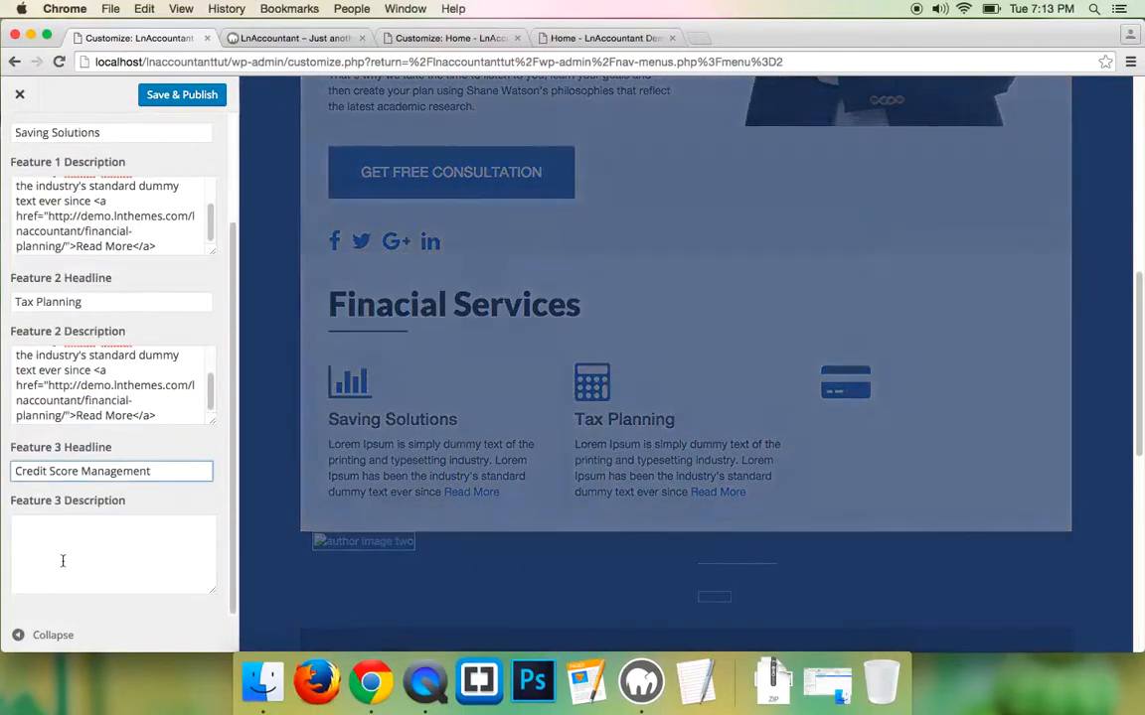
{"action": "left_click", "coordinate": [62, 551]}
{"action": "key", "text": "super+v"}
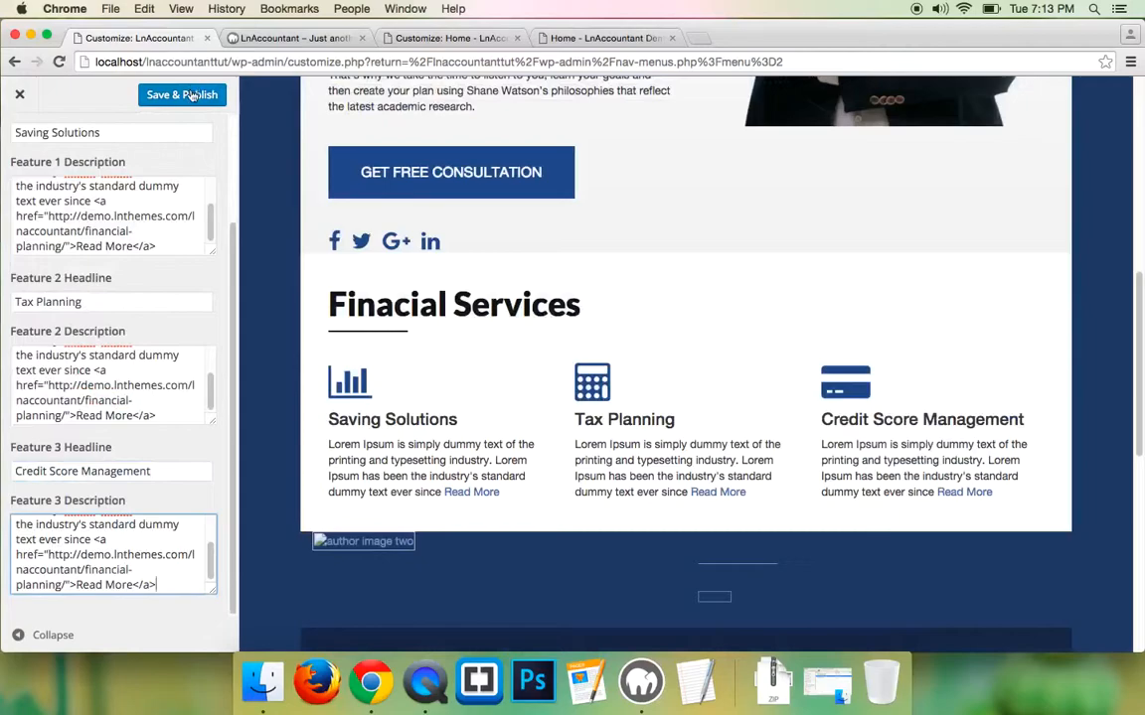
{"action": "left_click", "coordinate": [169, 94]}
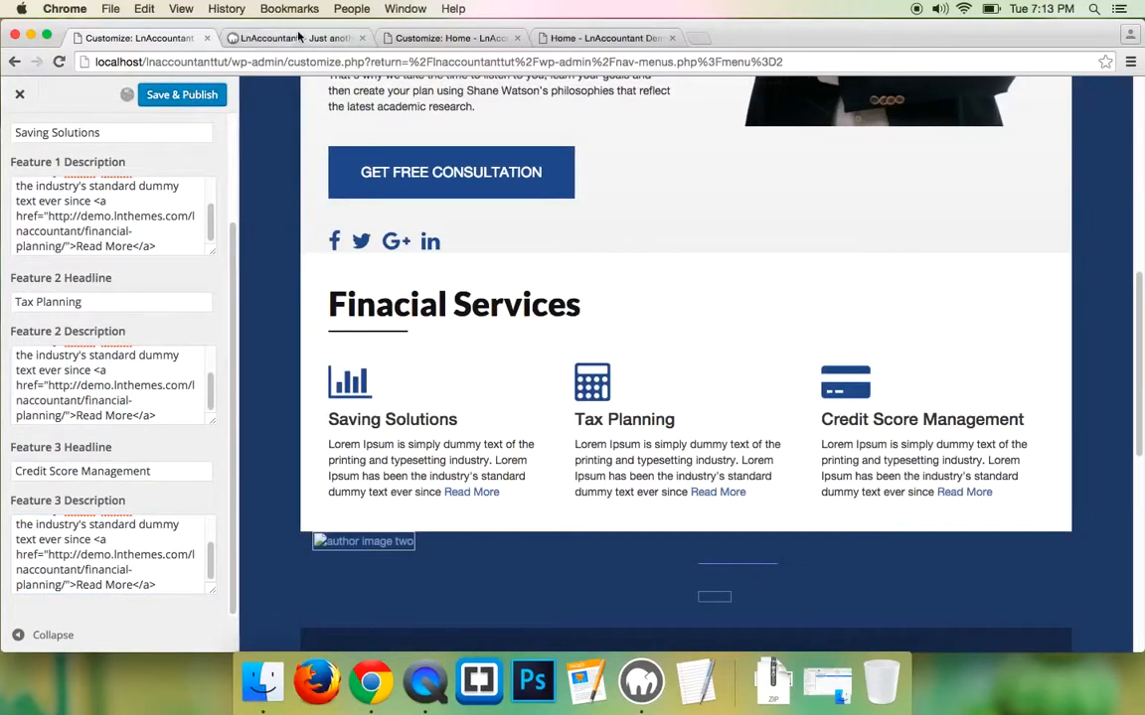
- Reload the local home page to see all three columns, then scroll the demo to About Me
{"action": "left_click", "coordinate": [298, 37]}
{"action": "left_click", "coordinate": [60, 61]}
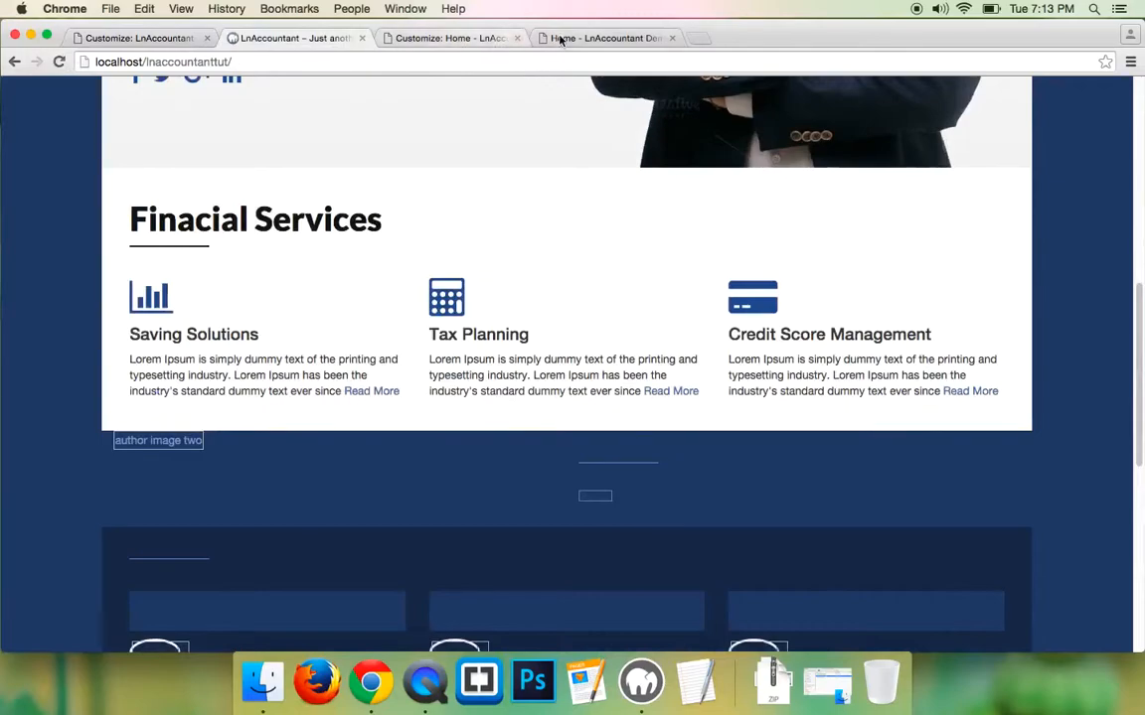
{"action": "left_click", "coordinate": [578, 38]}
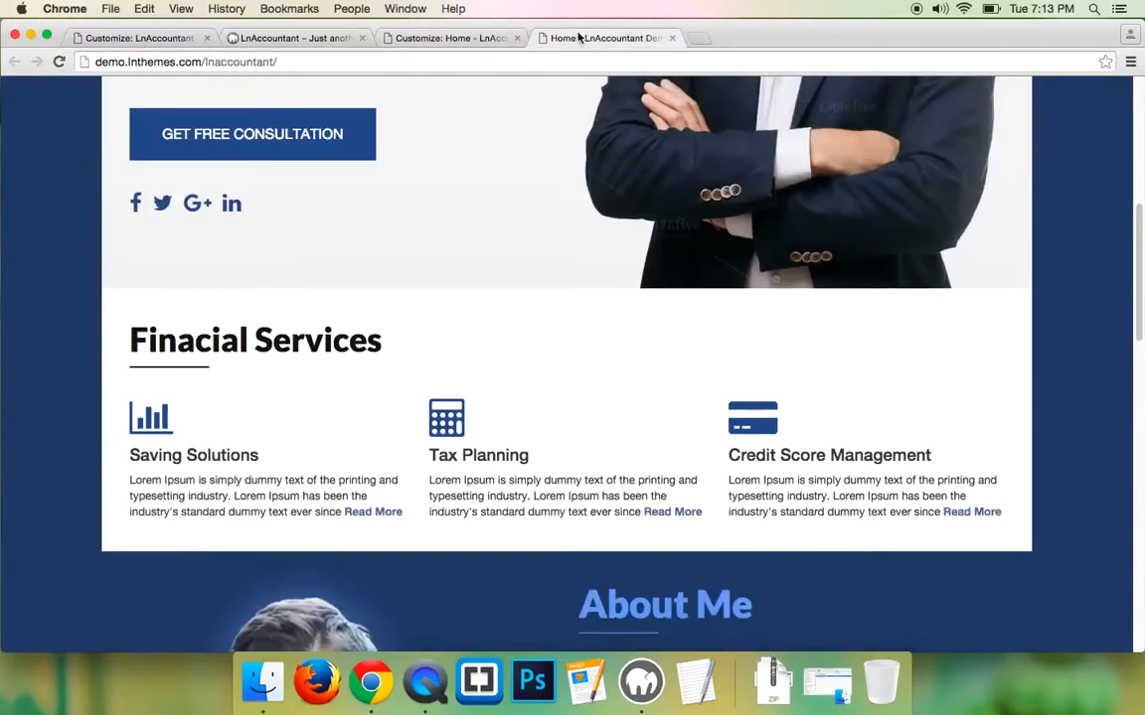
{"action": "scroll", "coordinate": [377, 353], "scroll_direction": "down", "scroll_amount": 5}
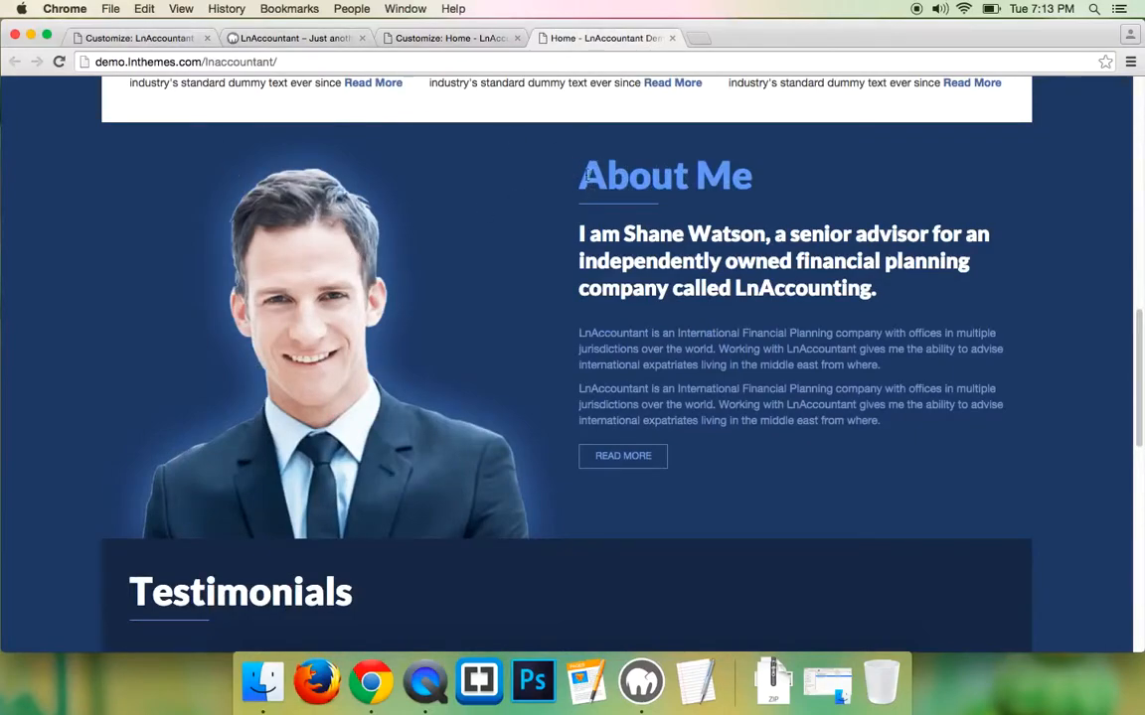
- Copy the demo's About Me heading and return to the Customizer's Section 2 settings
{"action": "left_click_drag", "start_coordinate": [582, 175], "coordinate": [752, 176]}
{"action": "right_click", "coordinate": [738, 183]}
{"action": "left_click", "coordinate": [755, 218]}
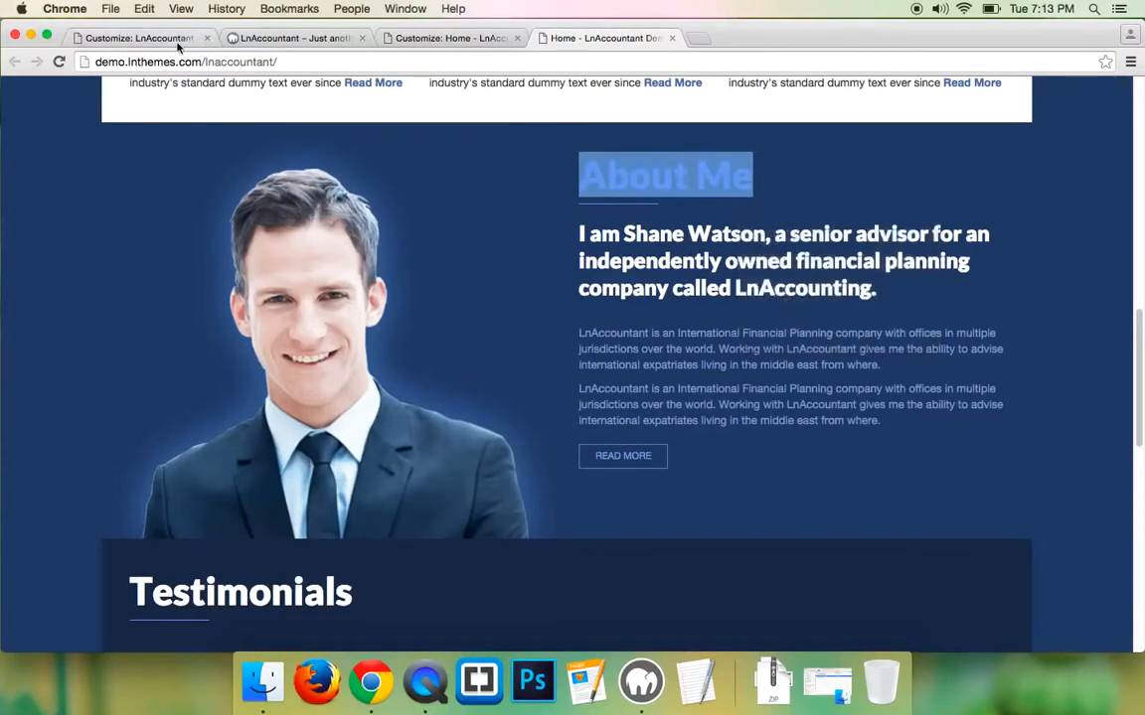
{"action": "left_click", "coordinate": [177, 44]}
{"action": "scroll", "coordinate": [34, 112], "scroll_direction": "up", "scroll_amount": 3}
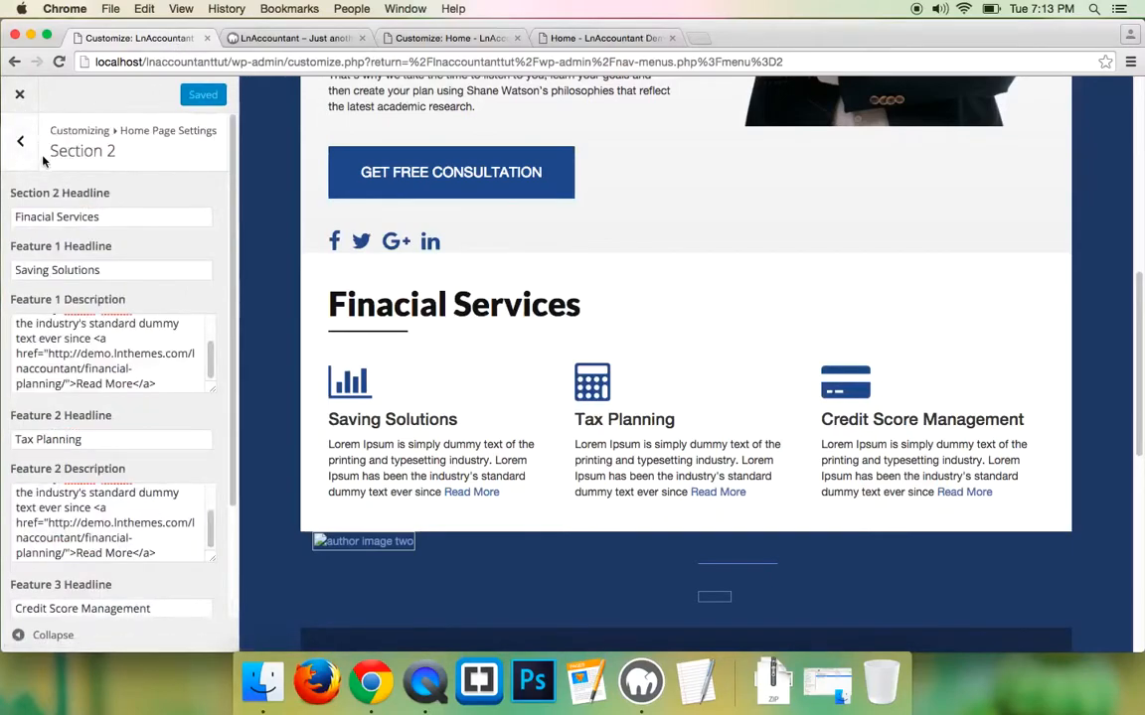
- Upload author-img2.png and set it as Section 3's About Author image
{"action": "left_click", "coordinate": [26, 147]}
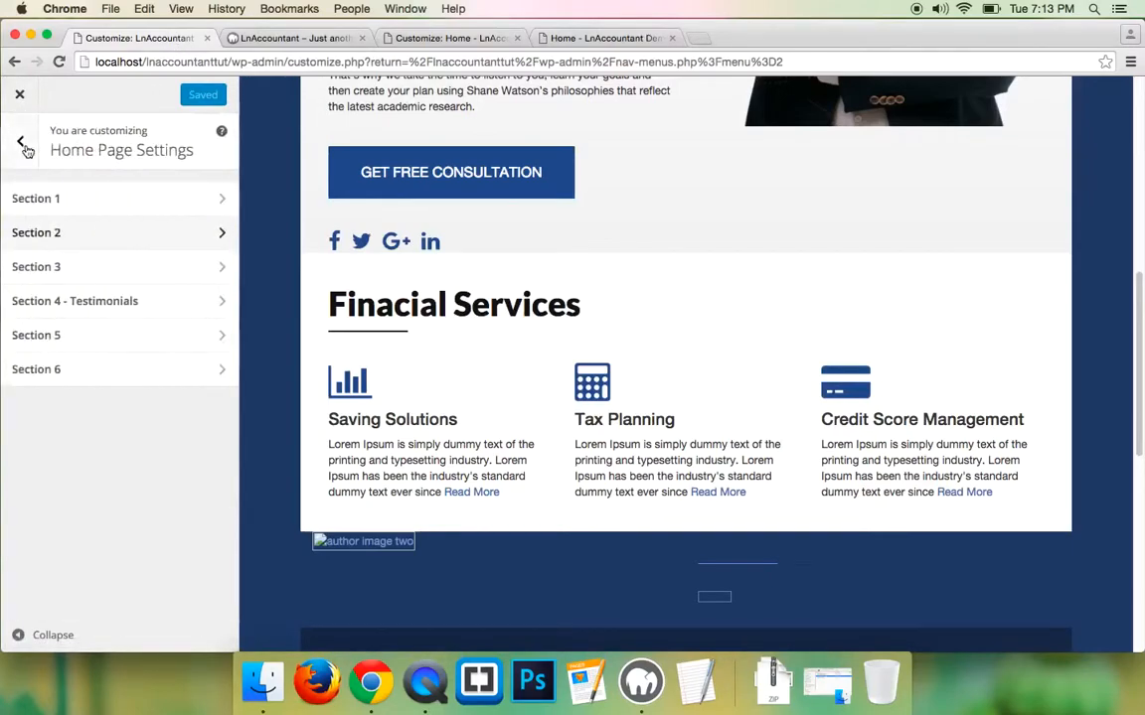
{"action": "left_click", "coordinate": [37, 263]}
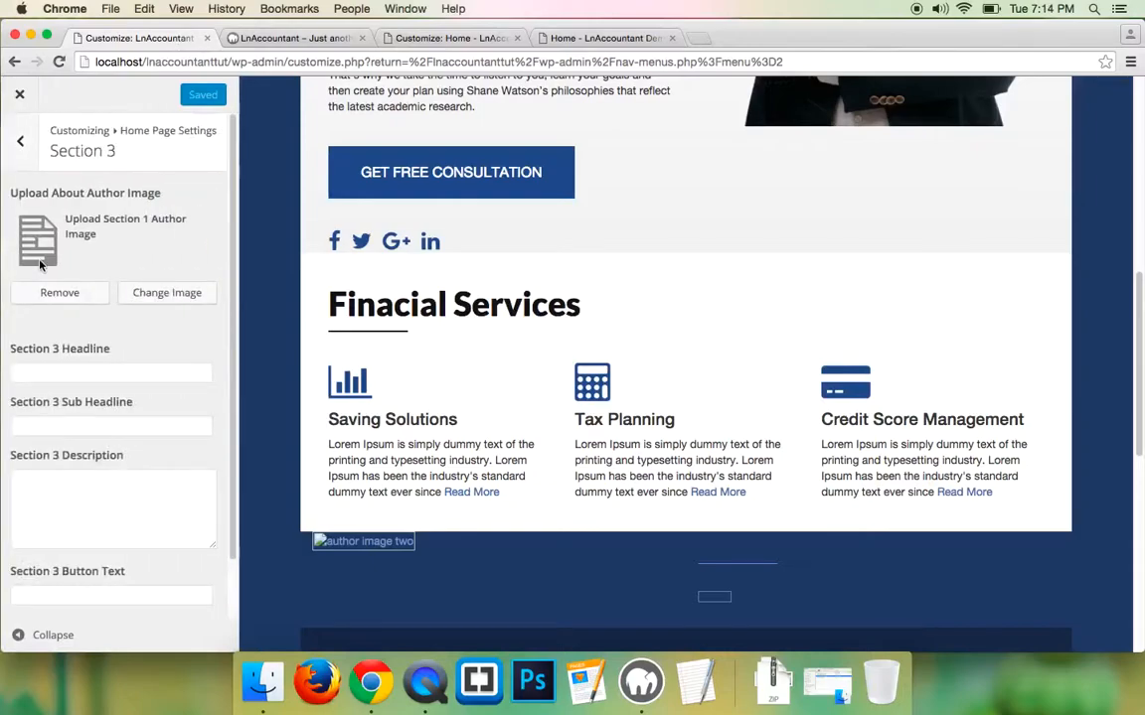
{"action": "left_click", "coordinate": [167, 294]}
{"action": "left_click", "coordinate": [70, 154]}
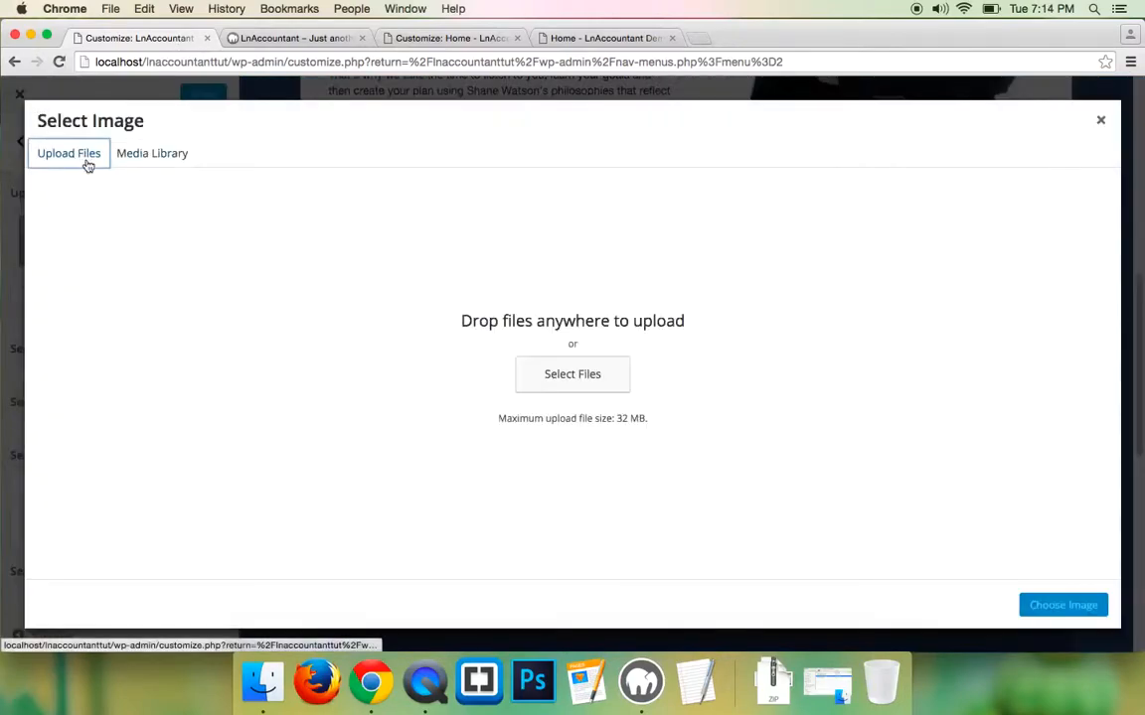
{"action": "left_click", "coordinate": [551, 376]}
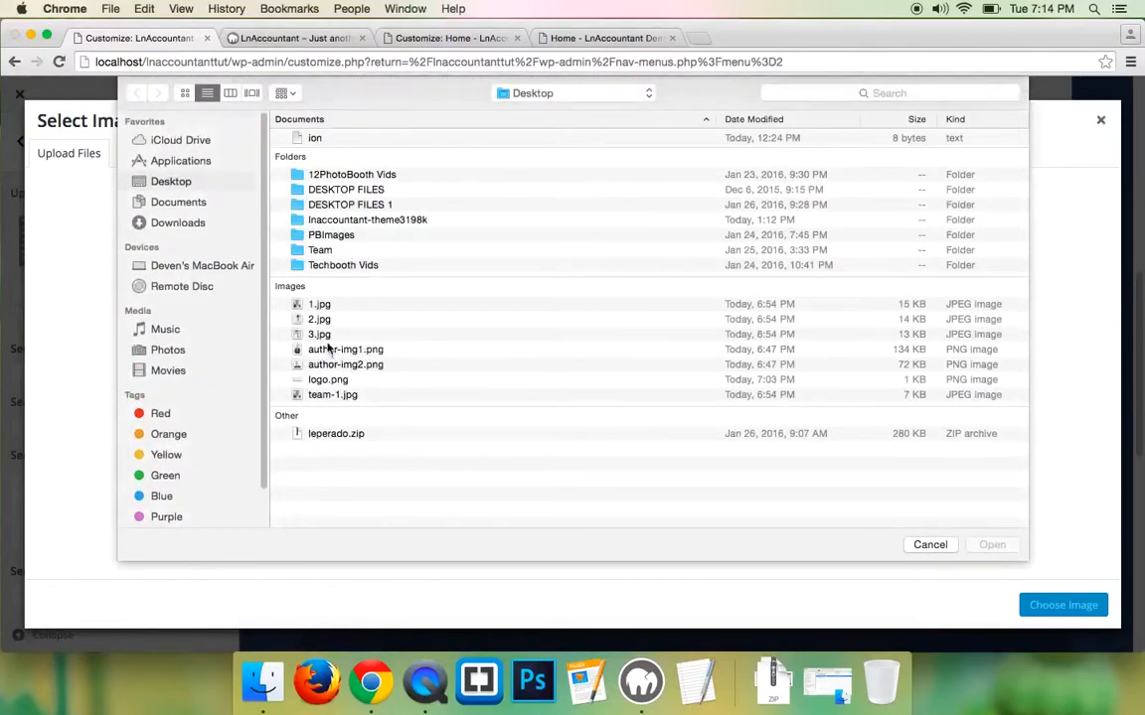
{"action": "left_click", "coordinate": [348, 364]}
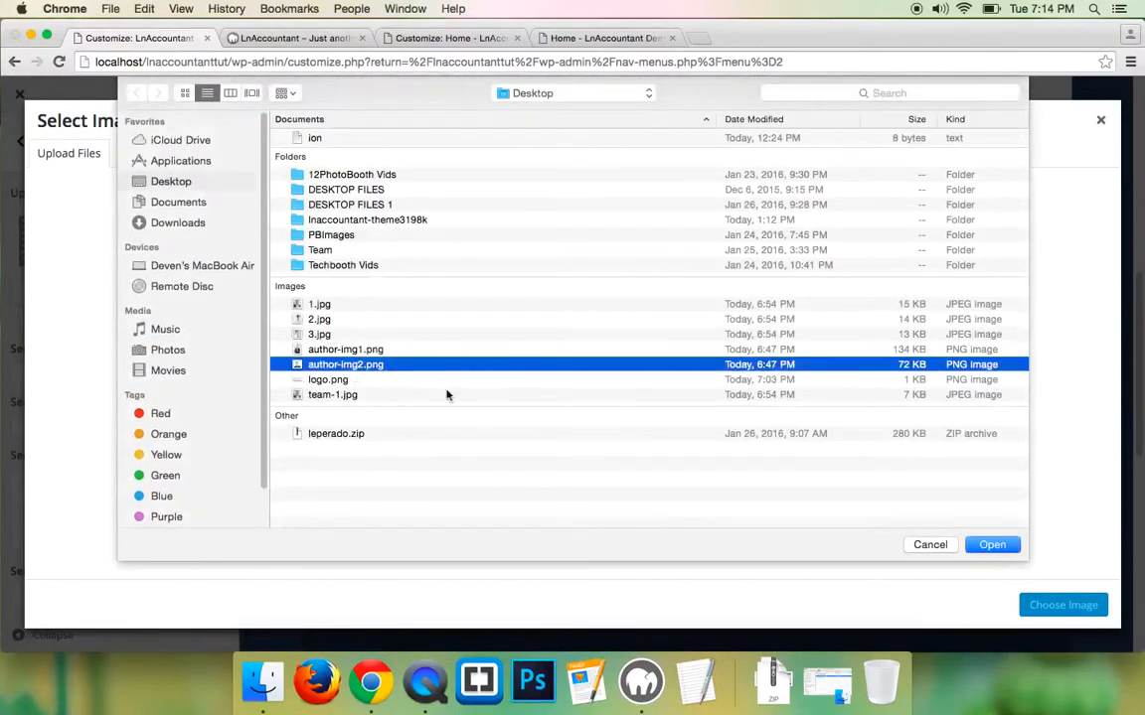
{"action": "left_click", "coordinate": [991, 544]}
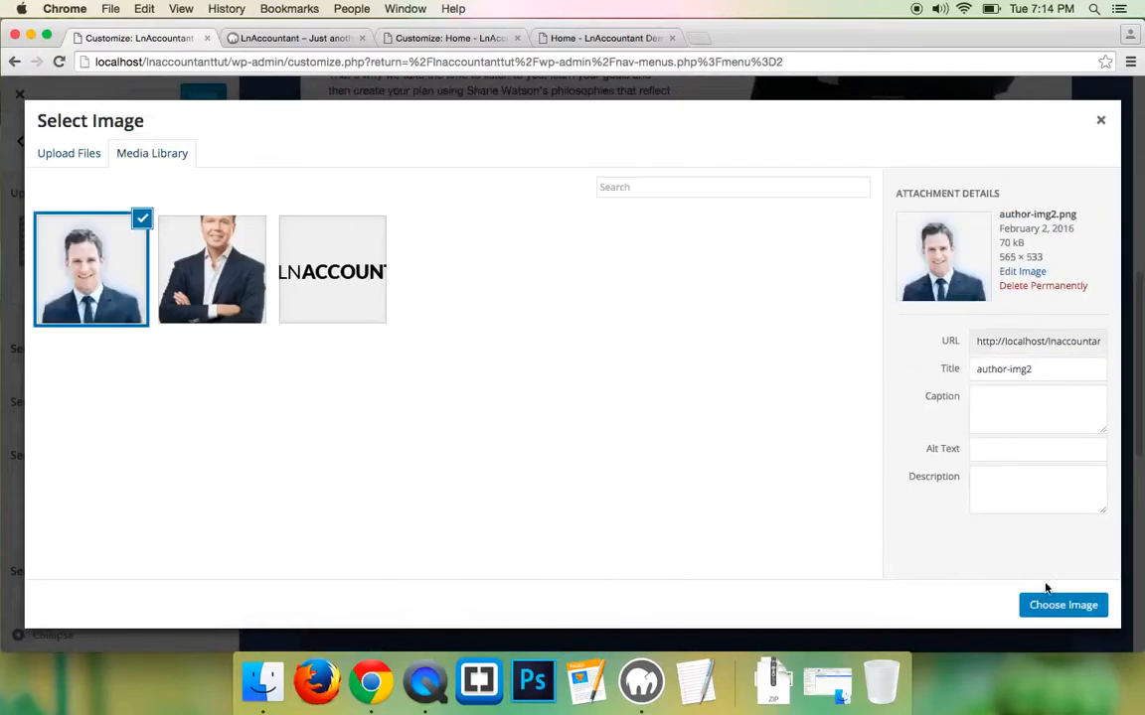
{"action": "left_click", "coordinate": [1062, 606]}
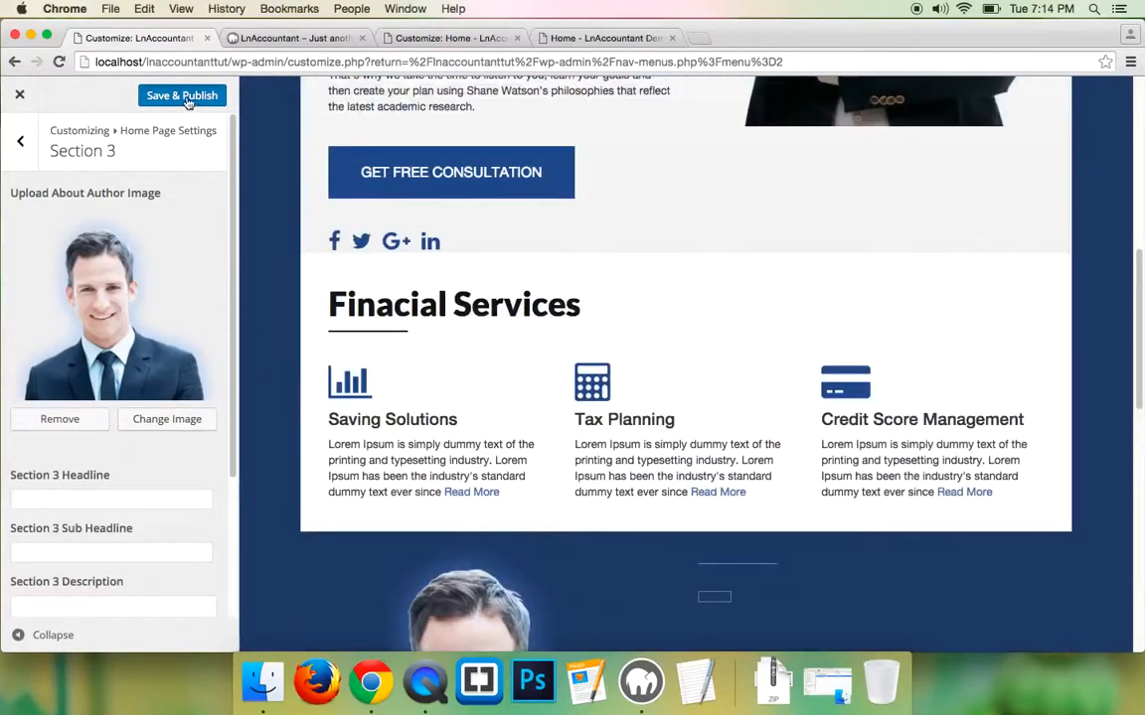
- Publish the new author image and reload the live site to confirm it appears
{"action": "left_click", "coordinate": [180, 94]}
{"action": "left_click", "coordinate": [291, 37]}
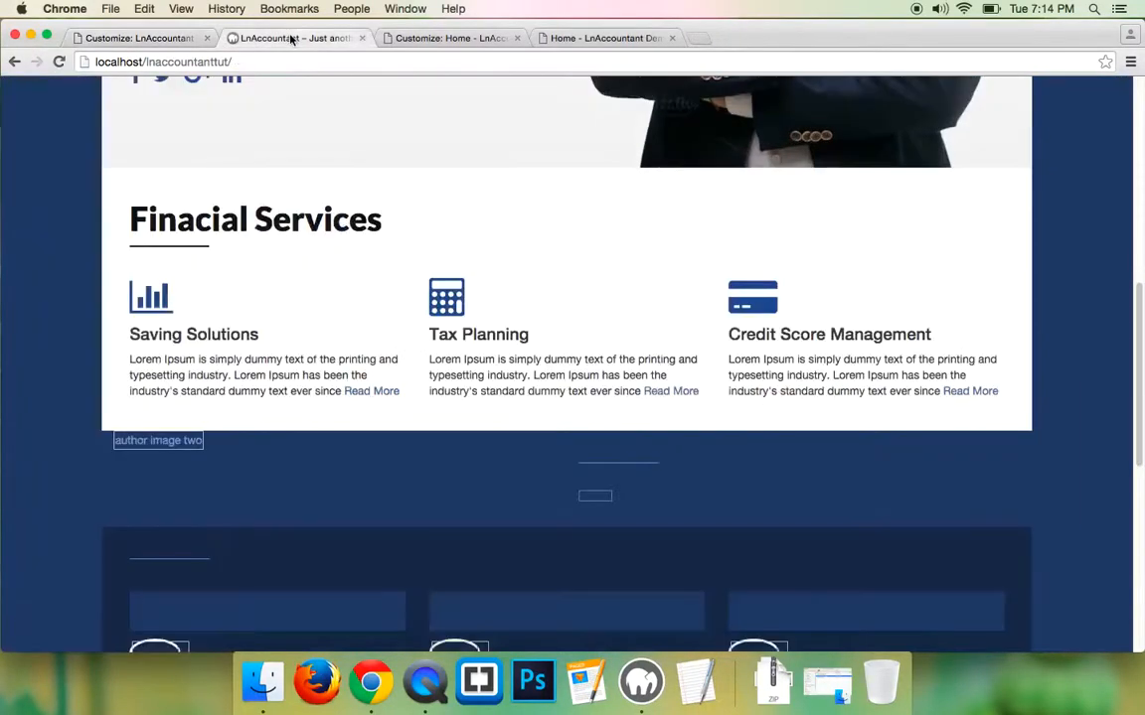
{"action": "left_click", "coordinate": [58, 62]}
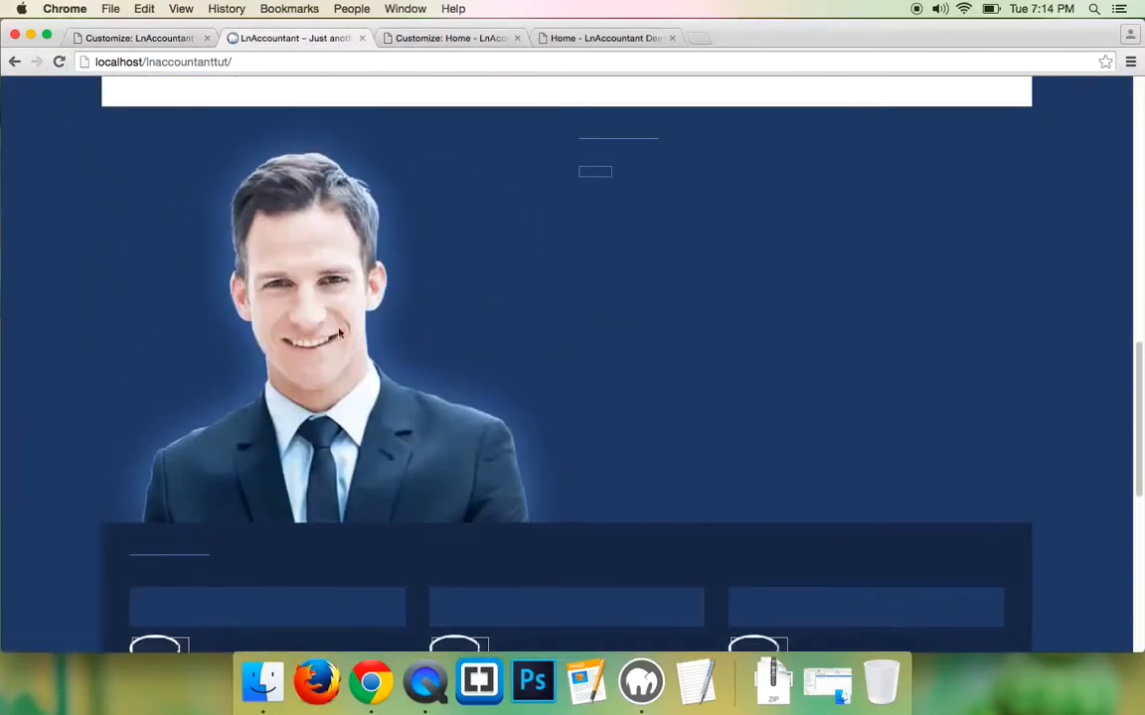
{"action": "left_click", "coordinate": [164, 43]}
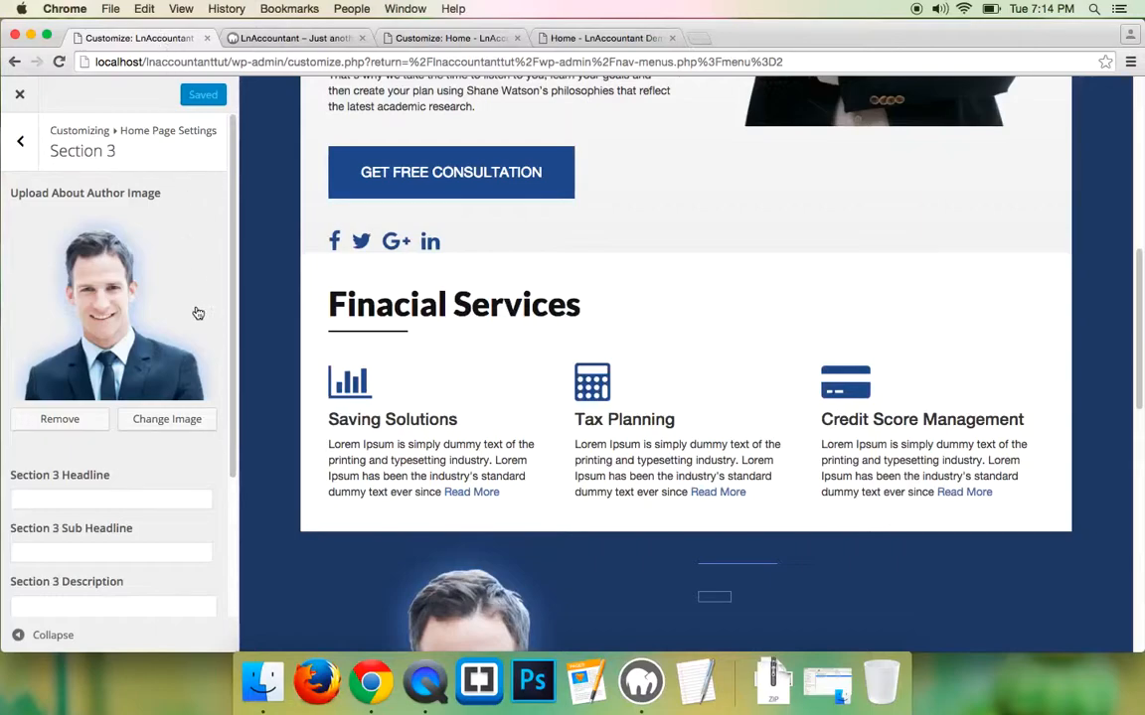
{"action": "scroll", "coordinate": [136, 336], "scroll_direction": "down", "scroll_amount": 1}
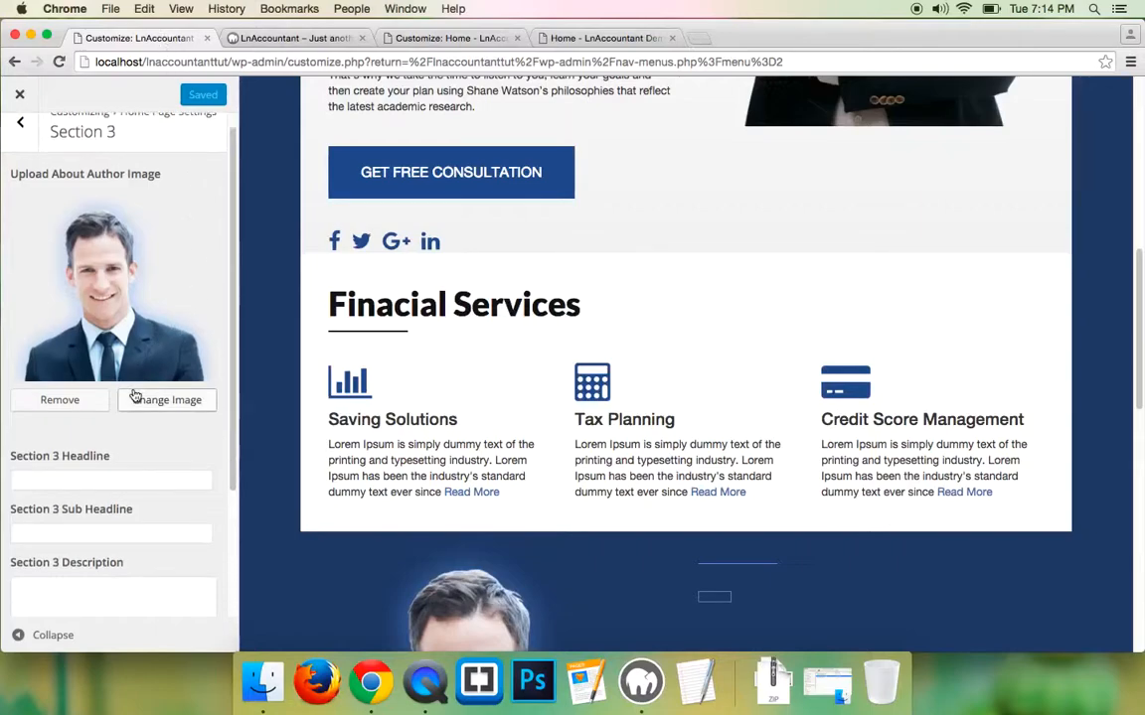
- Set Section 3 Headline to 'About Me' and paste the demo's advisor introduction as Sub Headline
{"action": "left_click", "coordinate": [59, 482]}
{"action": "type", "text": "About Me"}
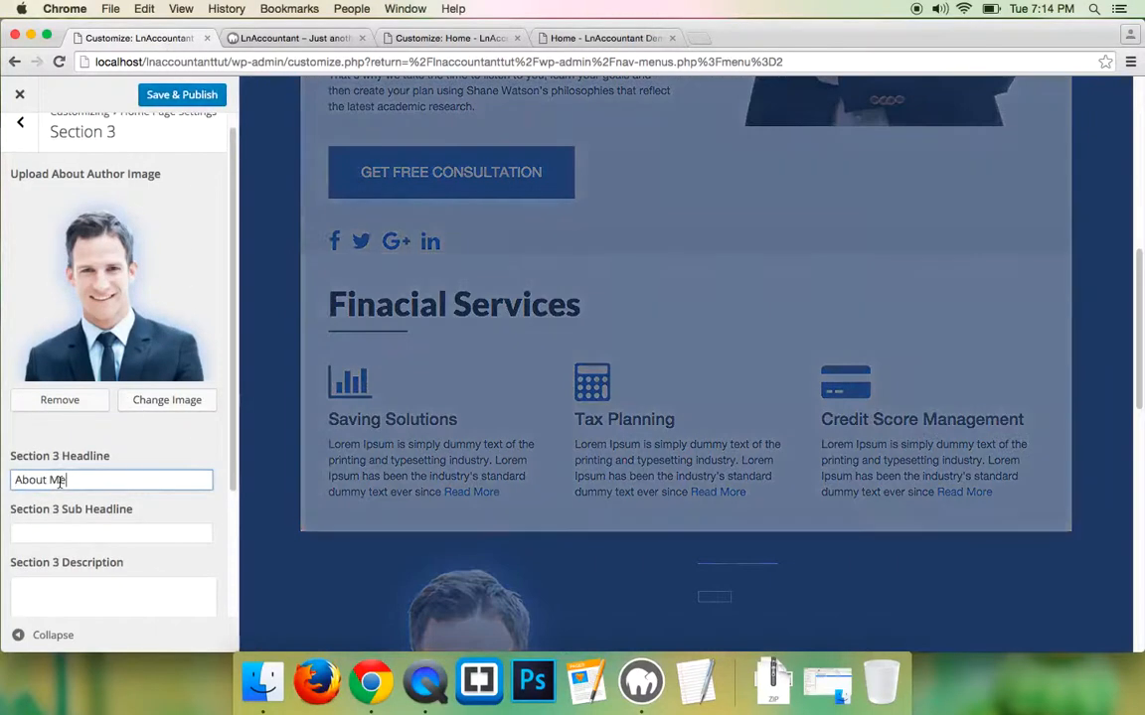
{"action": "left_click", "coordinate": [306, 39]}
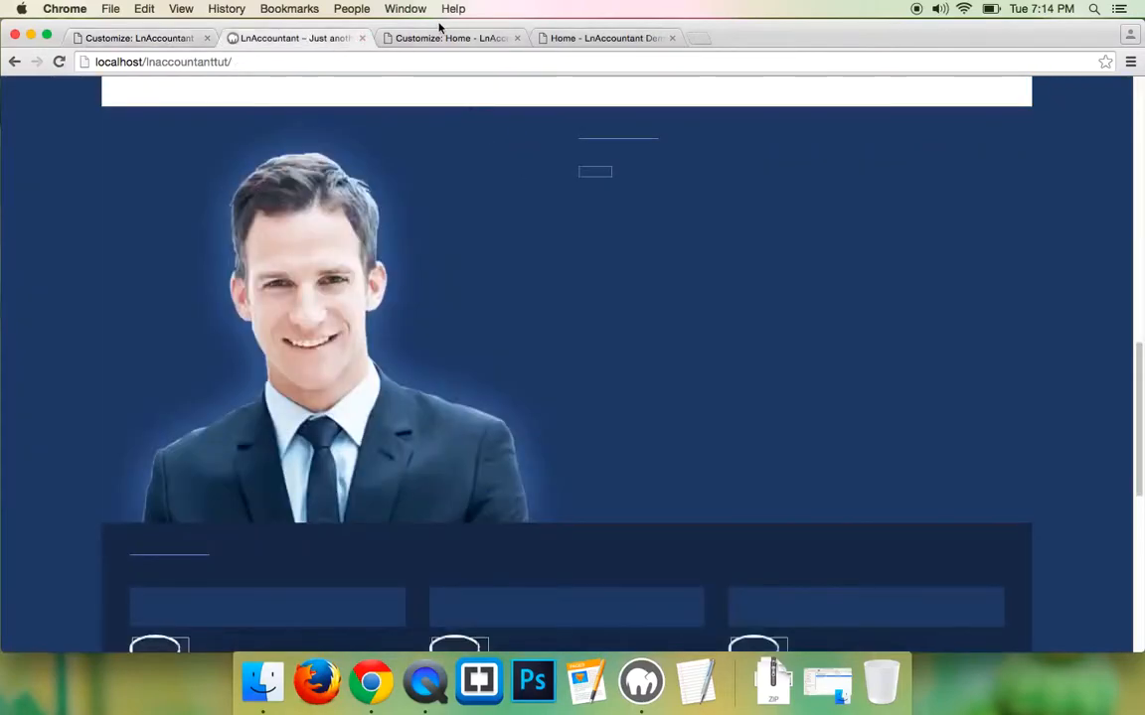
{"action": "left_click", "coordinate": [552, 38]}
{"action": "triple_click", "coordinate": [622, 266]}
{"action": "right_click", "coordinate": [622, 266]}
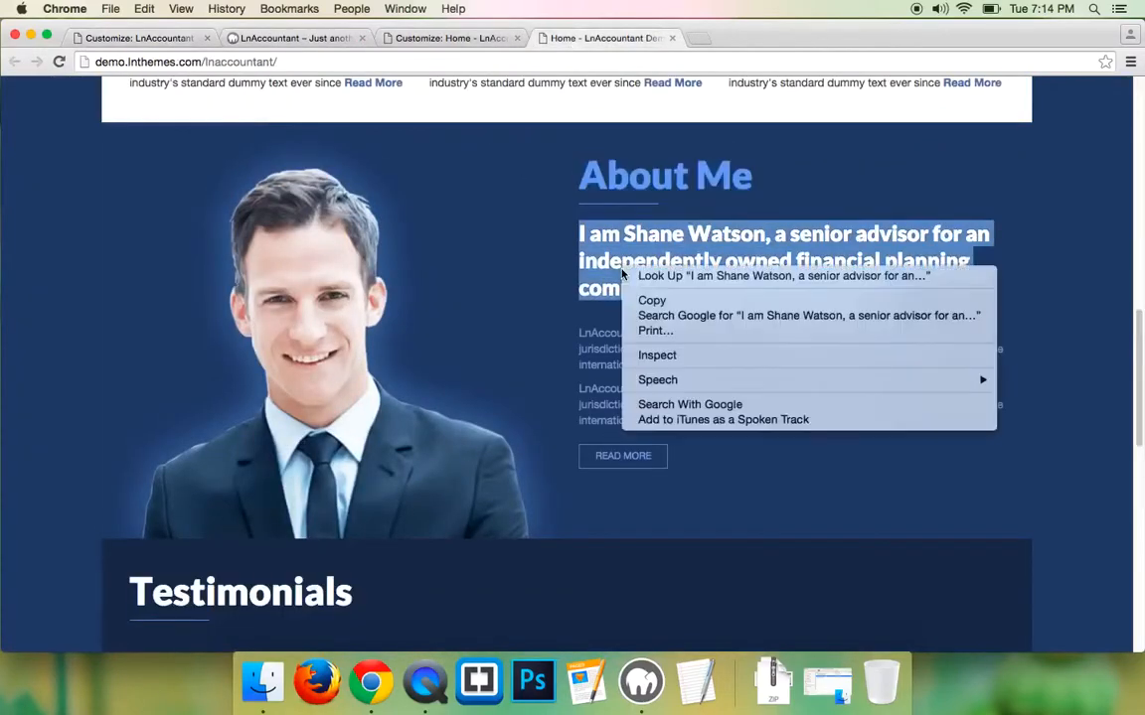
{"action": "left_click", "coordinate": [656, 300]}
{"action": "left_click", "coordinate": [127, 38]}
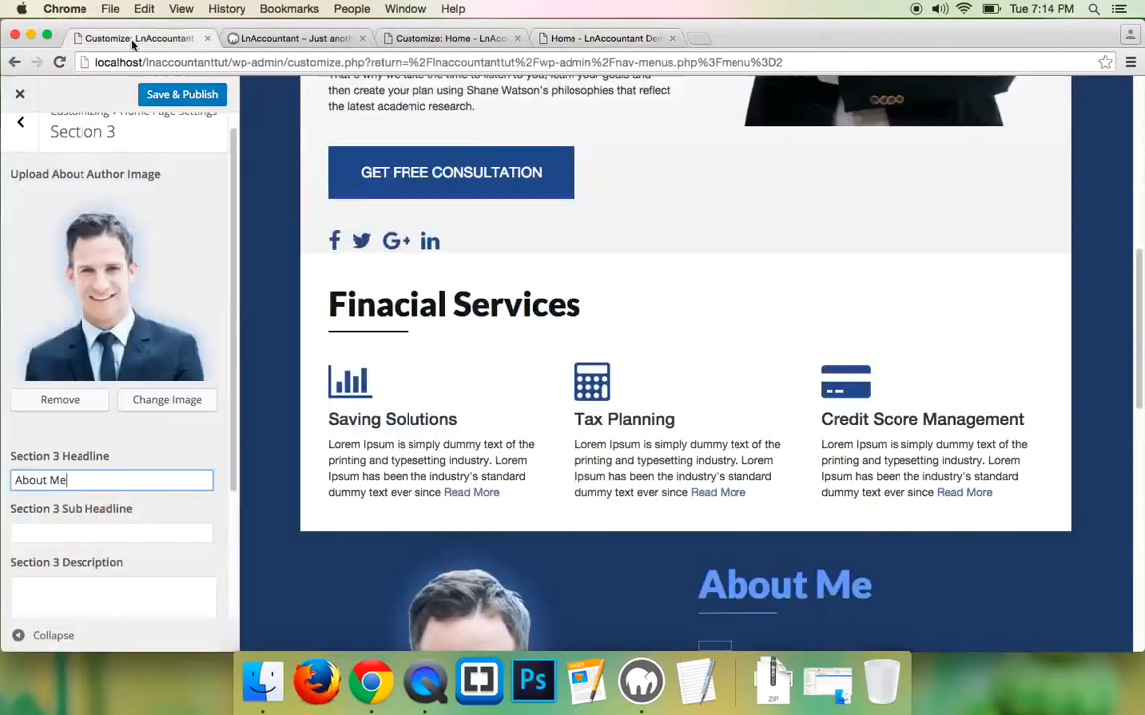
{"action": "left_click", "coordinate": [64, 534]}
{"action": "key", "text": "super+v"}
{"action": "scroll", "coordinate": [65, 533], "scroll_direction": "down", "scroll_amount": 1}
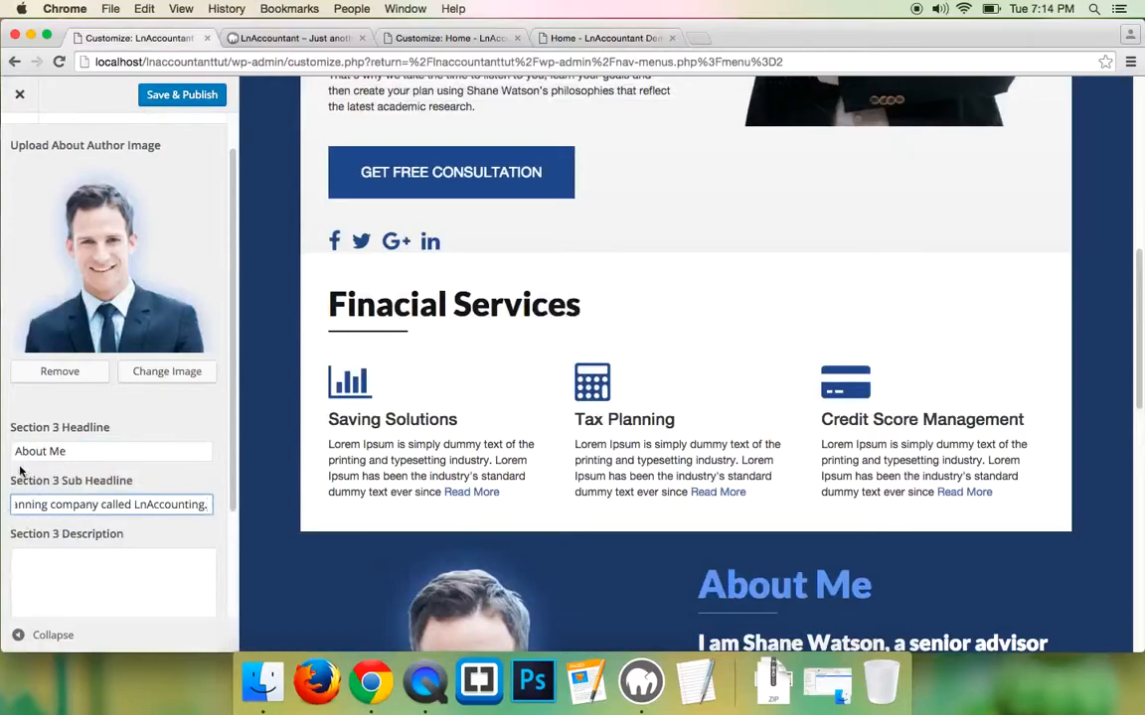
{"action": "scroll", "coordinate": [55, 447], "scroll_direction": "down", "scroll_amount": 1}
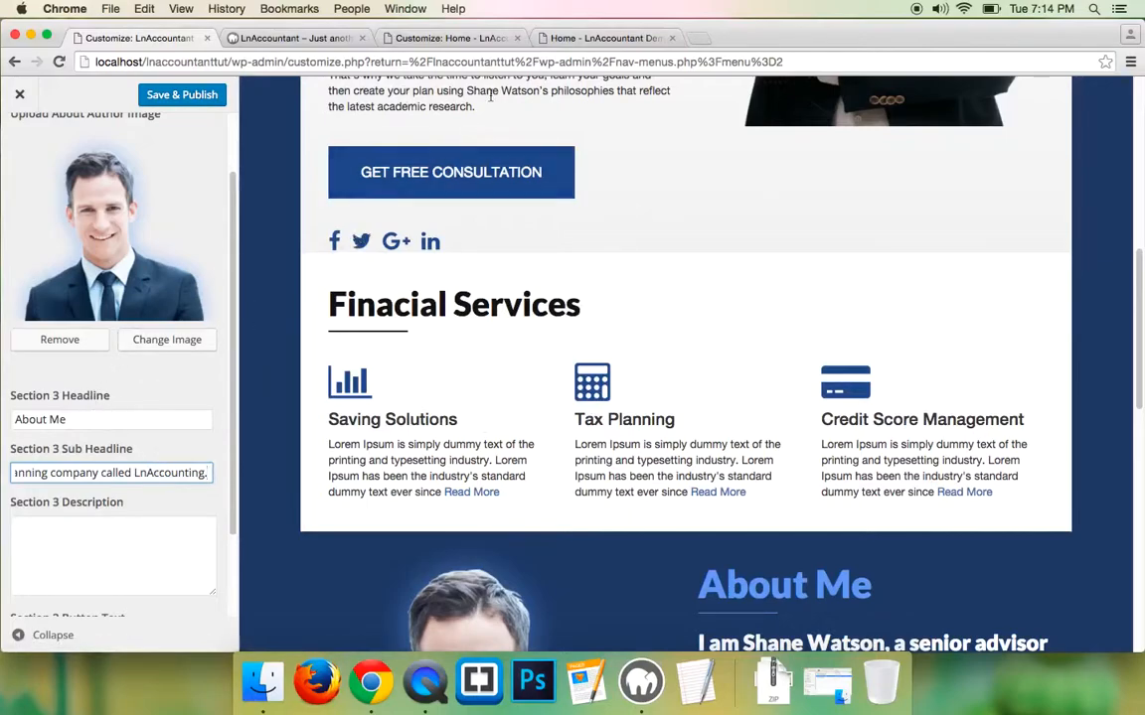
- Copy the demo's two About Me description paragraphs
{"action": "left_click", "coordinate": [601, 38]}
{"action": "scroll", "coordinate": [626, 298], "scroll_direction": "down", "scroll_amount": 1}
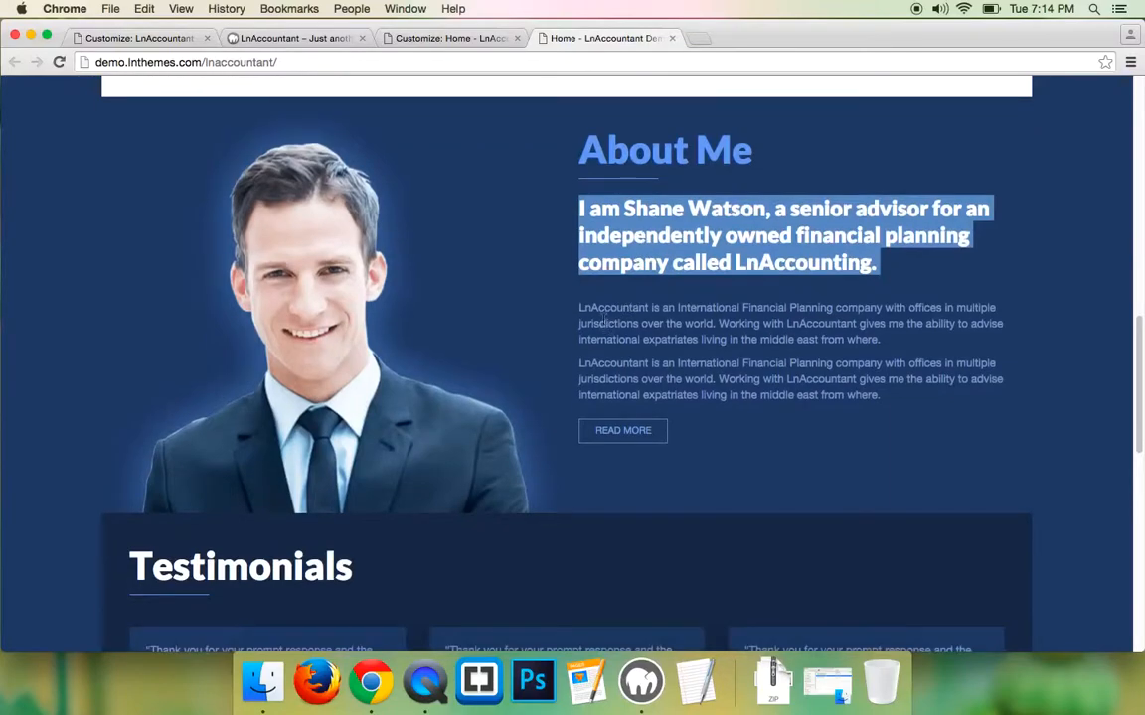
{"action": "mouse_move", "coordinate": [582, 308]}
{"action": "left_mouse_down"}
{"action": "mouse_move", "coordinate": [652, 364]}
{"action": "mouse_move", "coordinate": [909, 399]}
{"action": "mouse_move", "coordinate": [586, 324]}
{"action": "mouse_move", "coordinate": [578, 308]}
{"action": "left_mouse_up"}
{"action": "right_click", "coordinate": [569, 298]}
{"action": "left_click", "coordinate": [657, 350]}
{"action": "left_click", "coordinate": [139, 37]}
{"action": "scroll", "coordinate": [97, 357], "scroll_direction": "down", "scroll_amount": 2}
- Paste the two About Me paragraphs into the Section 3 Description and enlarge the box
{"action": "left_click", "coordinate": [89, 446]}
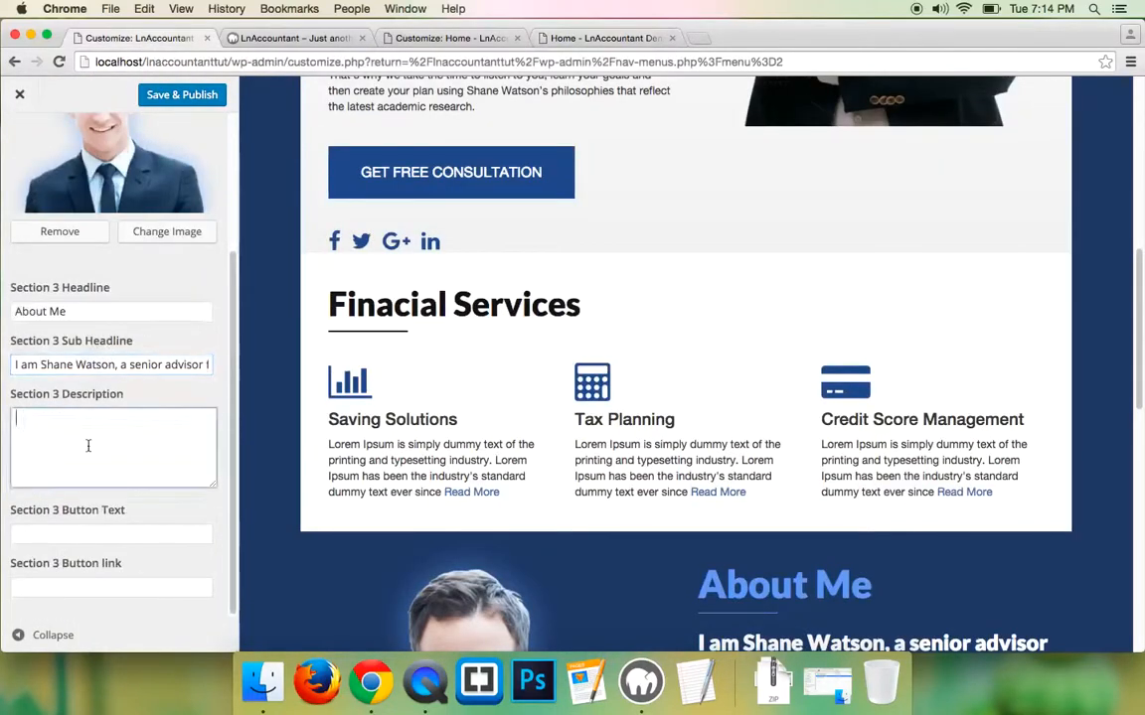
{"action": "key", "text": "super+v"}
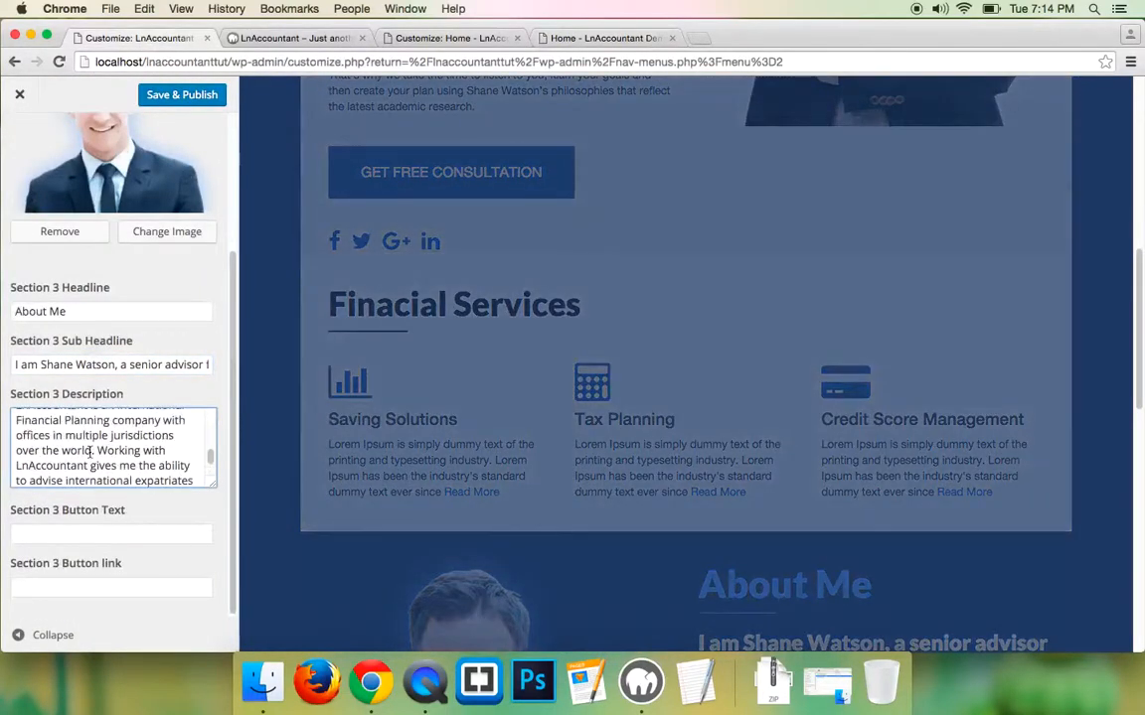
{"action": "scroll", "coordinate": [76, 447], "scroll_direction": "up", "scroll_amount": 3}
{"action": "scroll", "coordinate": [156, 492], "scroll_direction": "down", "scroll_amount": 2}
{"action": "scroll", "coordinate": [198, 501], "scroll_direction": "down", "scroll_amount": 1}
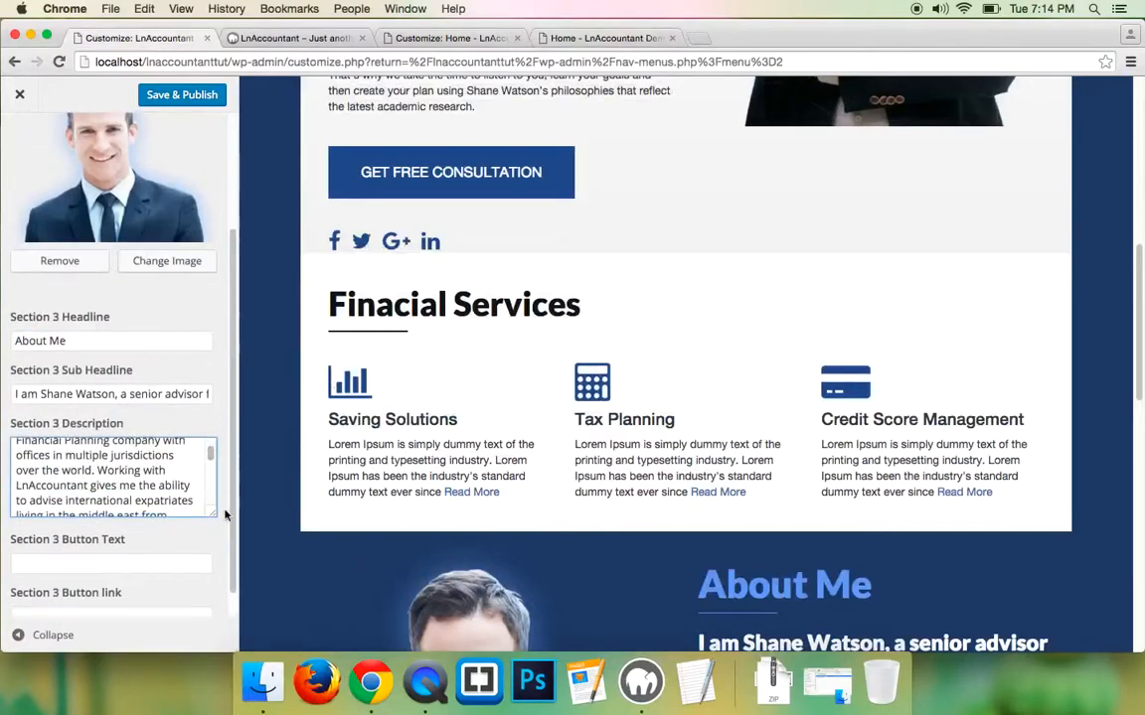
{"action": "left_click_drag", "start_coordinate": [214, 518], "coordinate": [213, 604]}
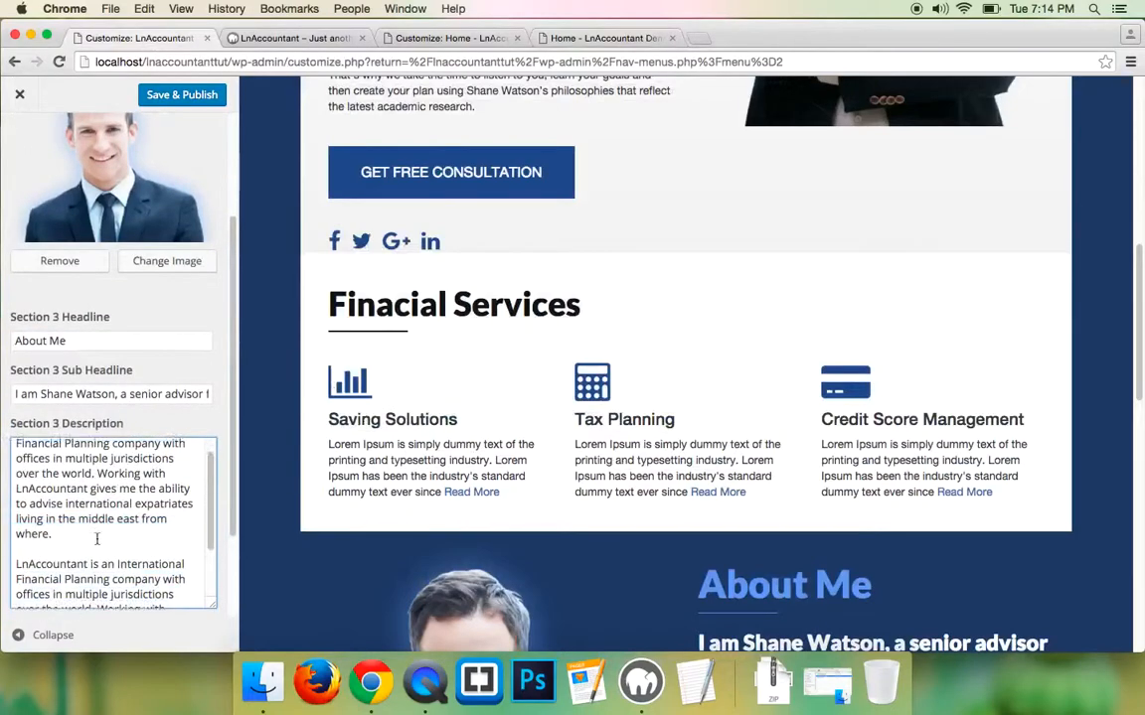
{"action": "scroll", "coordinate": [65, 508], "scroll_direction": "up", "scroll_amount": 1}
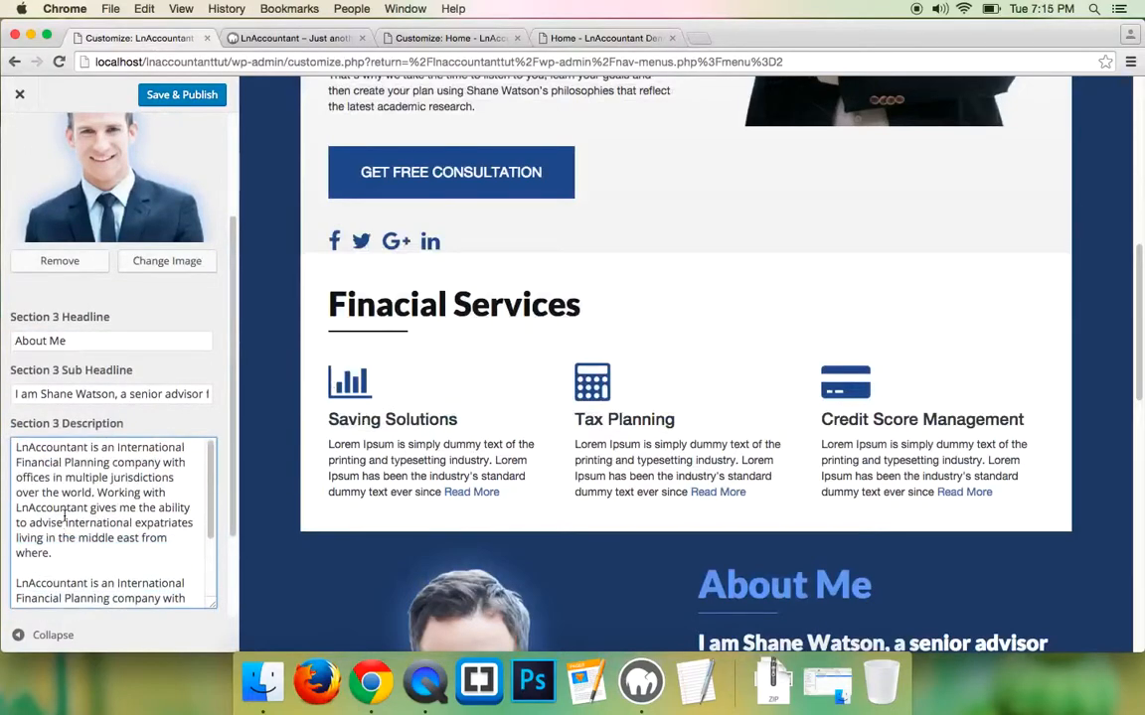
- Wrap each Description paragraph in <p></p> tags
{"action": "left_click", "coordinate": [14, 447]}
{"action": "type", "text": "<p"}
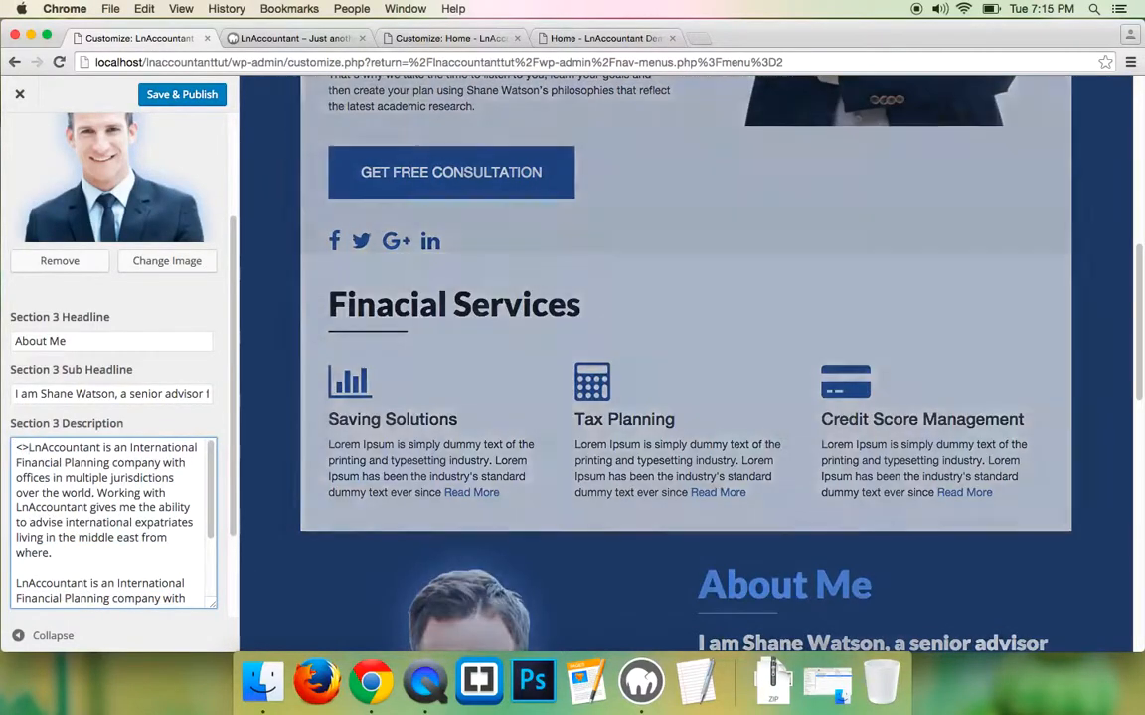
{"action": "type", "text": ">"}
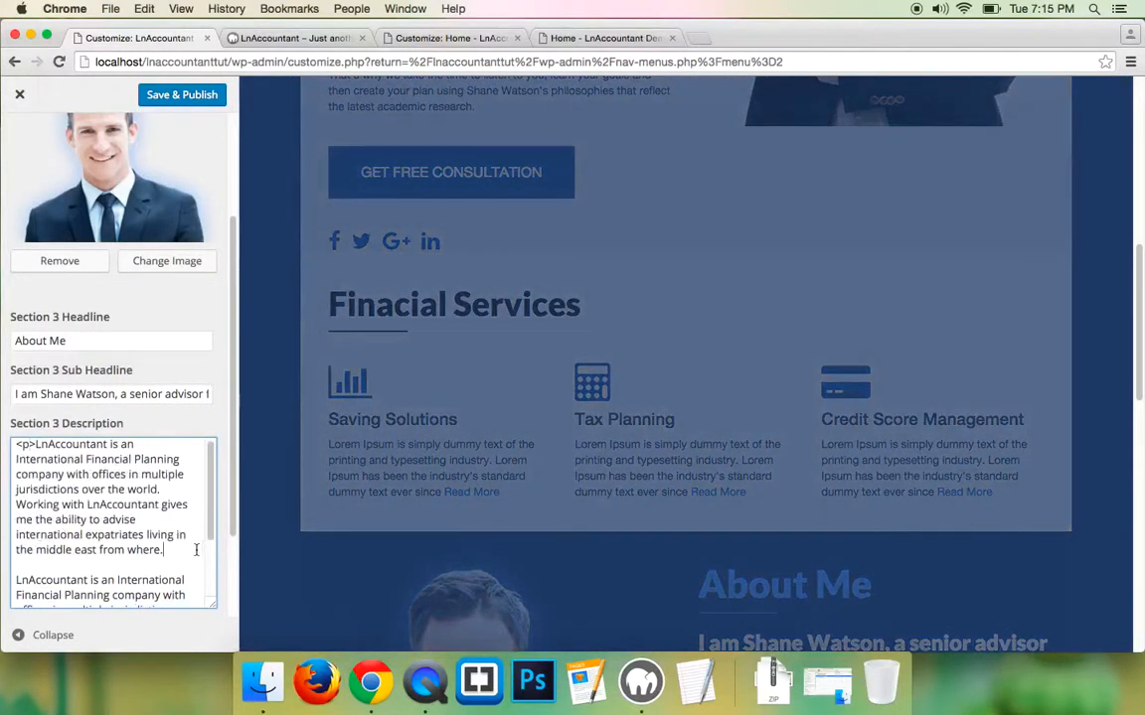
{"action": "type", "text": "</p>"}
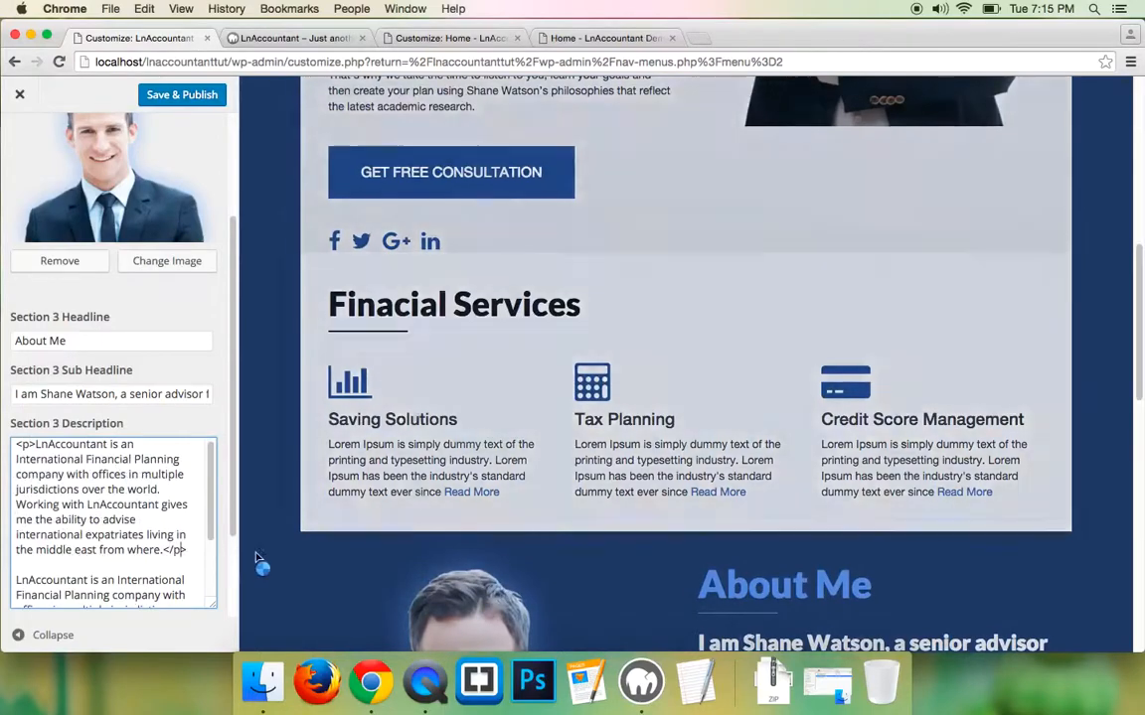
{"action": "scroll", "coordinate": [114, 552], "scroll_direction": "down", "scroll_amount": 2}
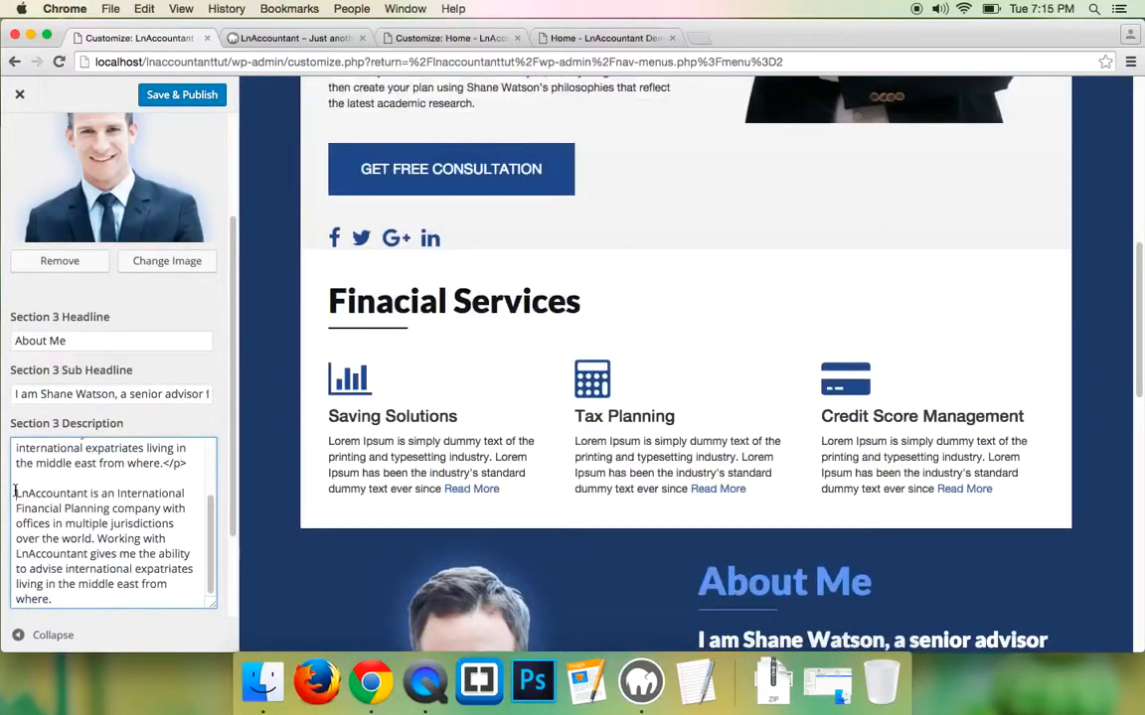
{"action": "left_click", "coordinate": [14, 492]}
{"action": "type", "text": "<p>"}
{"action": "scroll", "coordinate": [105, 564], "scroll_direction": "down", "scroll_amount": 1}
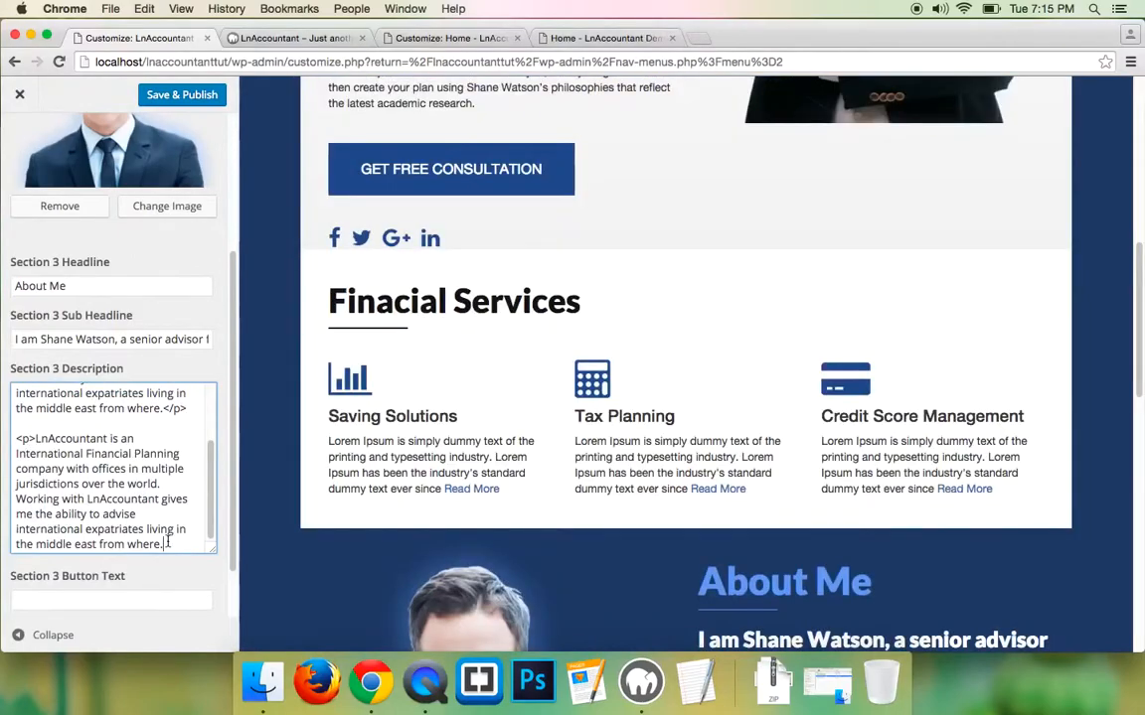
{"action": "left_click", "coordinate": [164, 544]}
{"action": "type", "text": "</p>"}
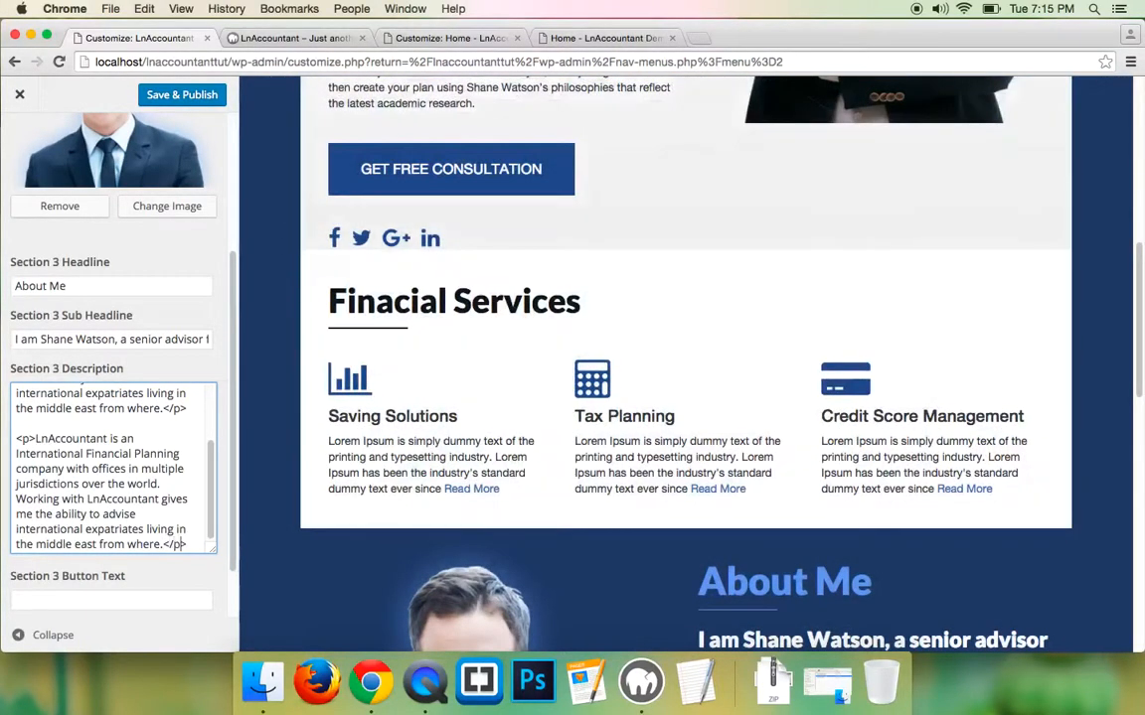
{"action": "scroll", "coordinate": [125, 467], "scroll_direction": "down", "scroll_amount": 1}
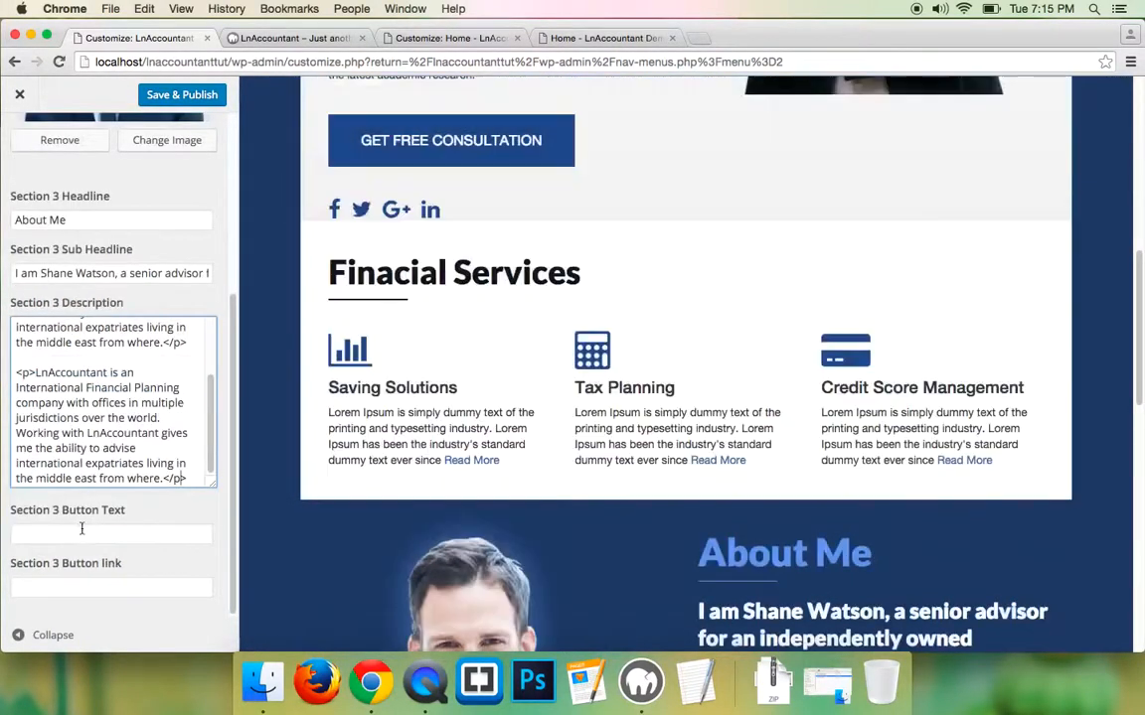
- Set the Section 3 Button Text to 'Read More'
{"action": "left_click", "coordinate": [607, 38]}
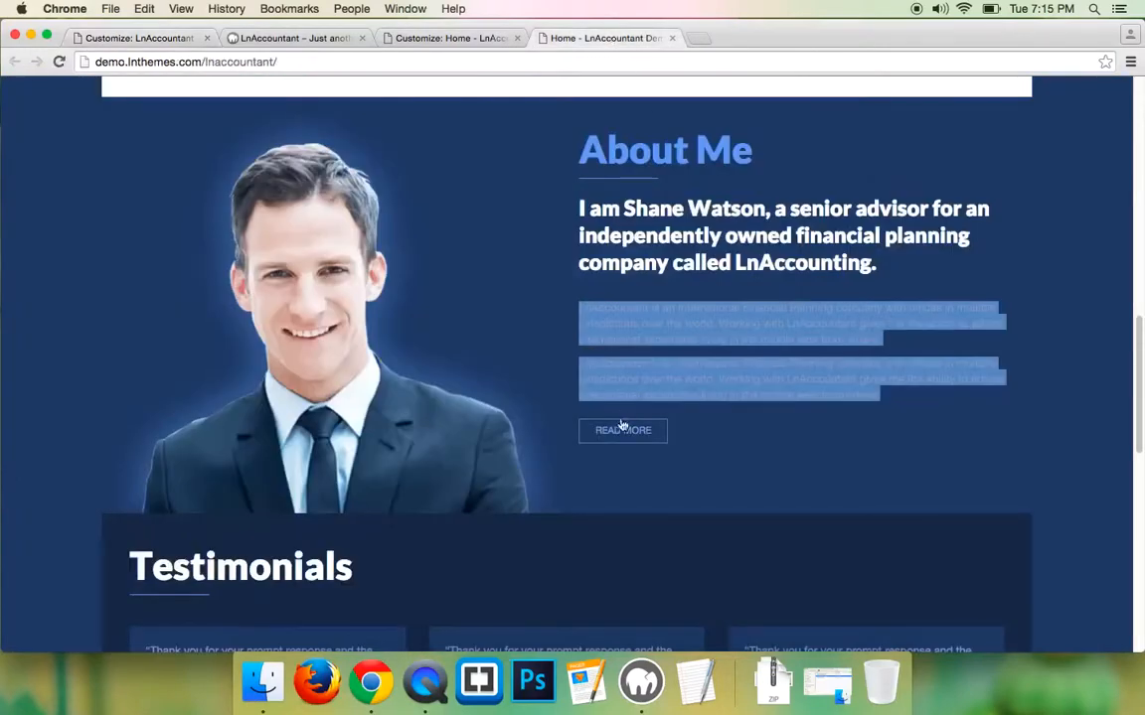
{"action": "left_click", "coordinate": [139, 38]}
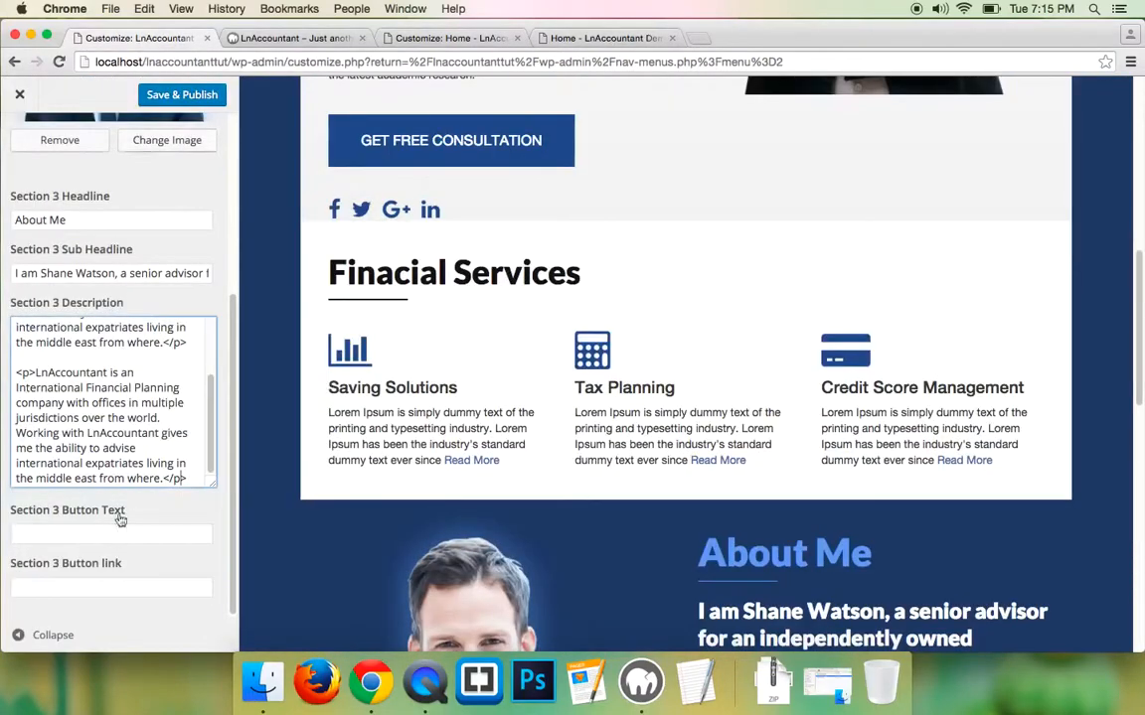
{"action": "left_click", "coordinate": [104, 534]}
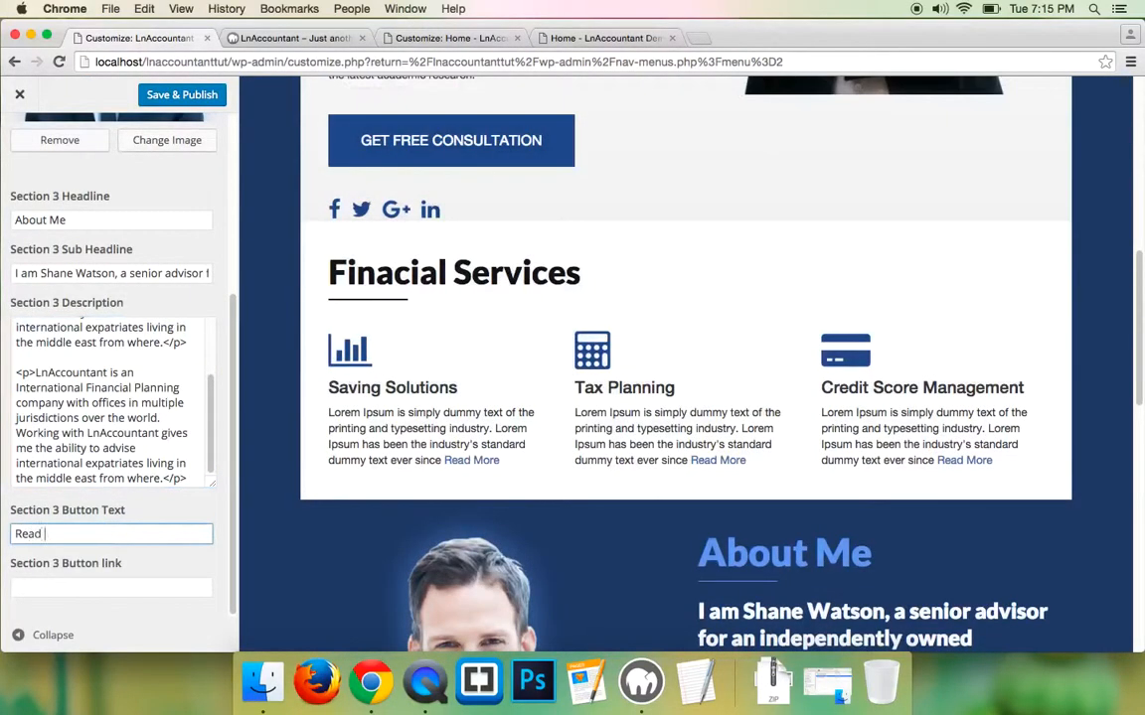
{"action": "type", "text": "e"}
{"action": "left_click", "coordinate": [80, 585]}
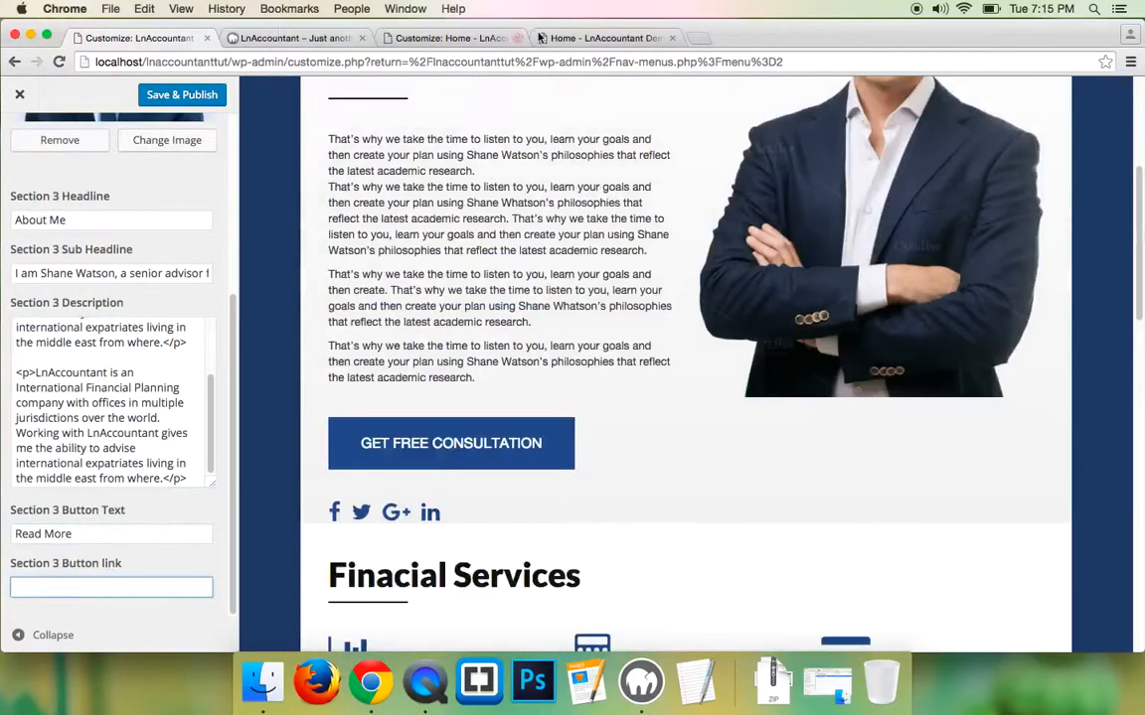
- Link the button to the demo's about-us page address and publish the Section 3 changes
{"action": "left_click", "coordinate": [574, 42]}
{"action": "scroll", "coordinate": [598, 179], "scroll_direction": "up", "scroll_amount": 10}
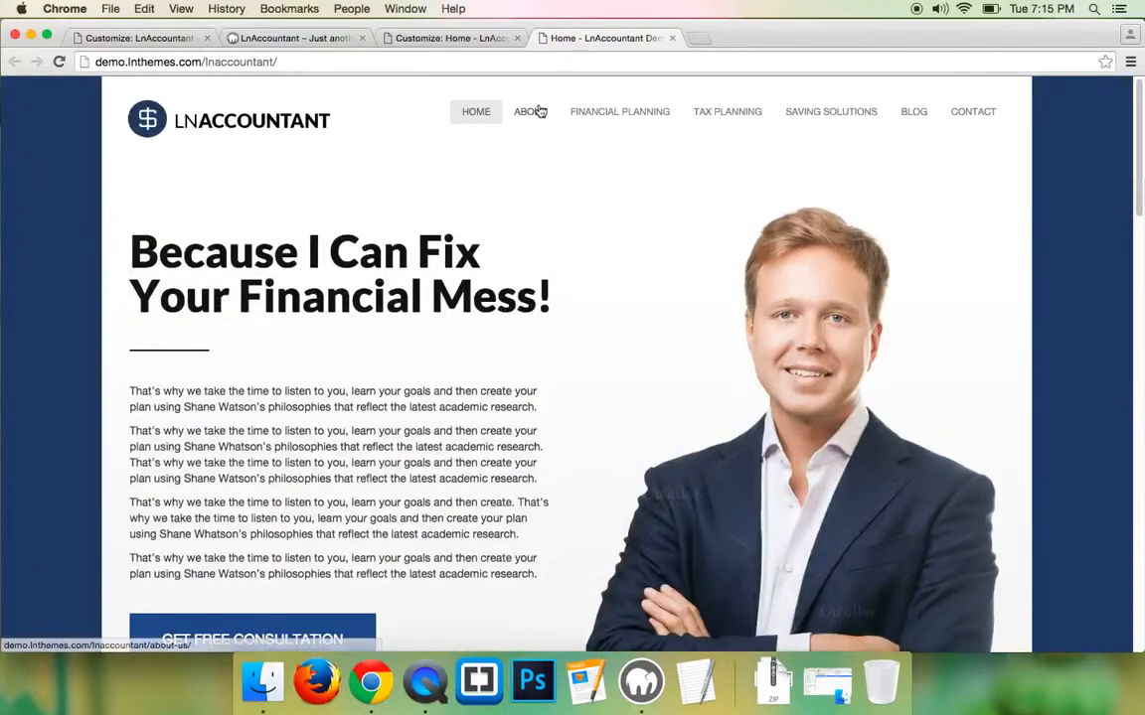
{"action": "right_click", "coordinate": [537, 110]}
{"action": "left_click", "coordinate": [549, 182]}
{"action": "left_click", "coordinate": [144, 38]}
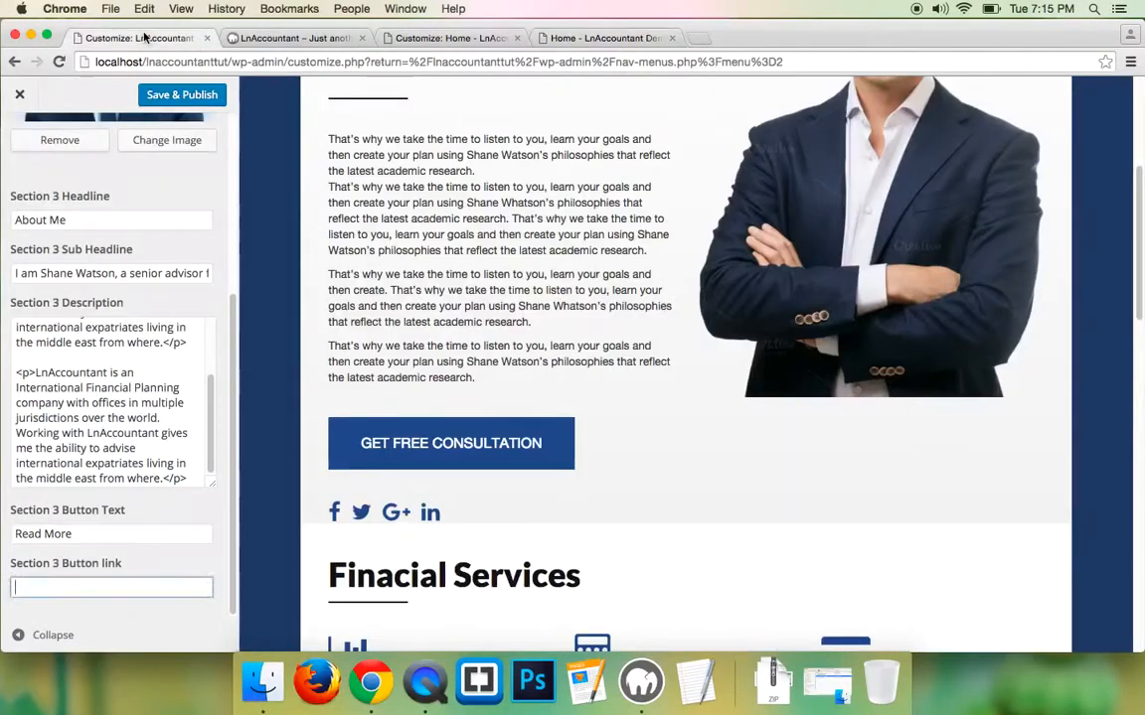
{"action": "key", "text": "super+v"}
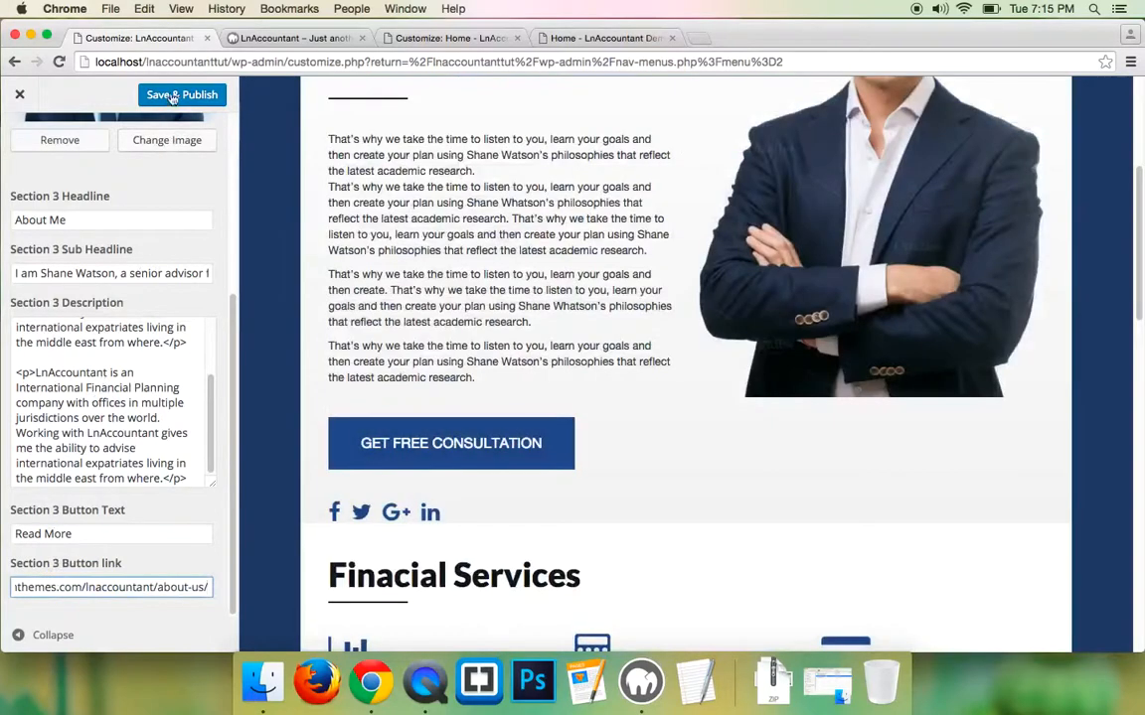
{"action": "left_click", "coordinate": [182, 94]}
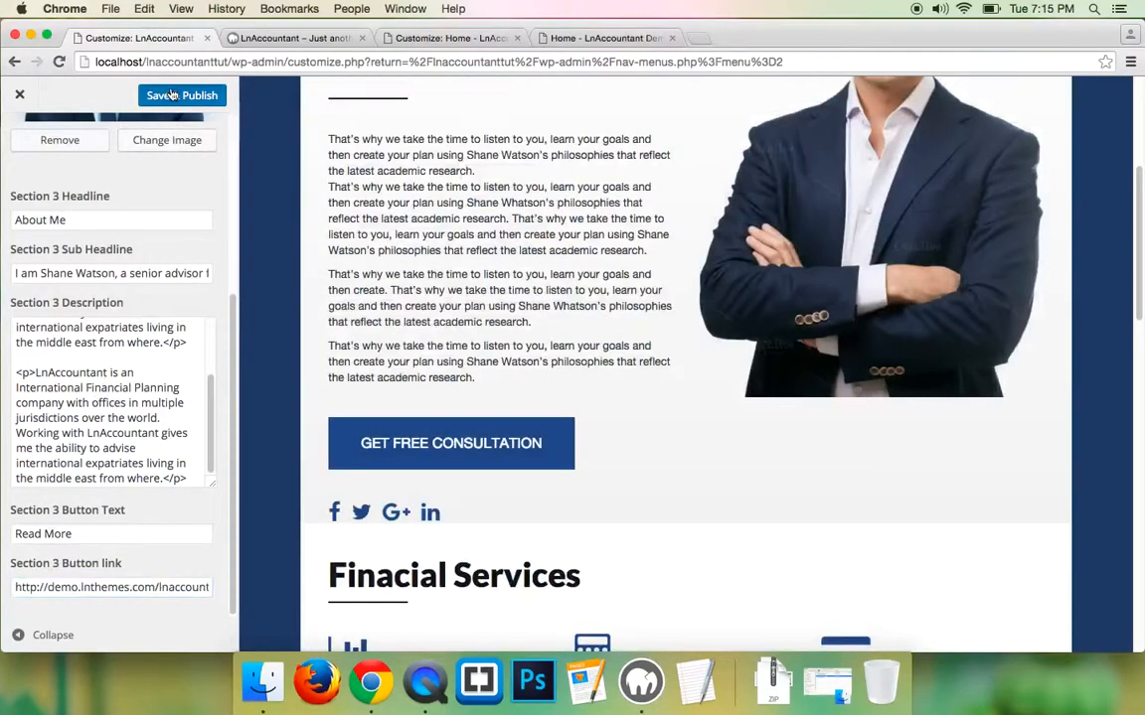
{"action": "left_click", "coordinate": [290, 38]}
- Reload the local site to check the About Me section, then scroll the demo to Testimonials
{"action": "left_click", "coordinate": [60, 63]}
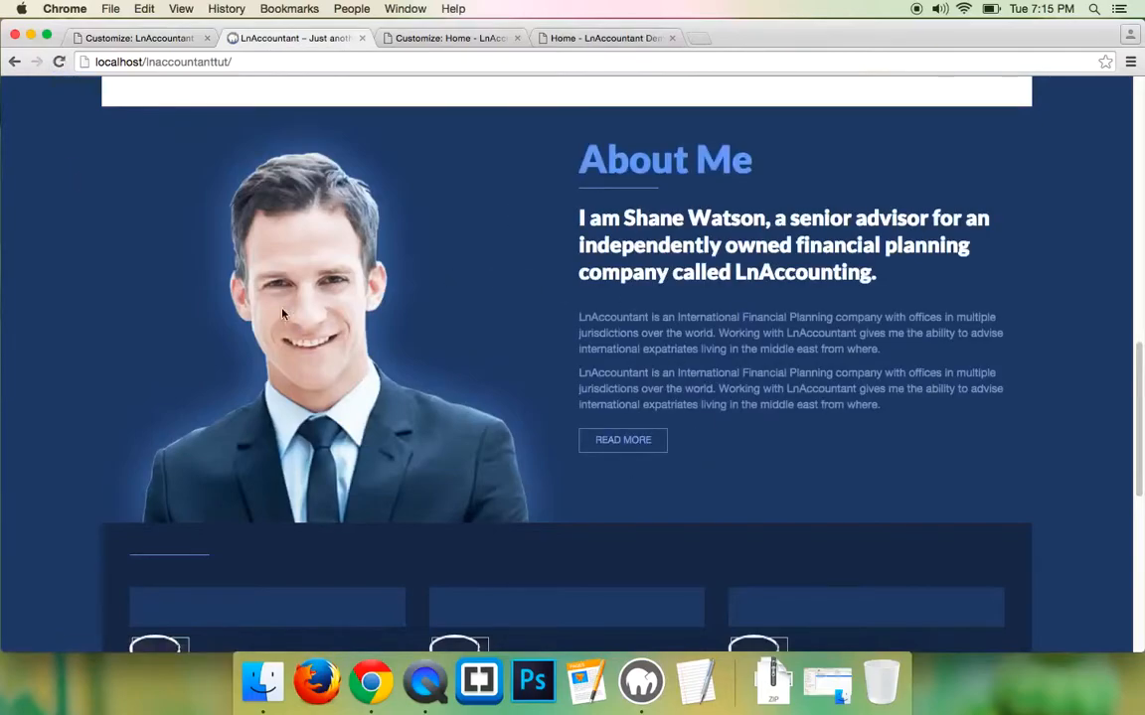
{"action": "scroll", "coordinate": [311, 435], "scroll_direction": "down", "scroll_amount": 2}
{"action": "scroll", "coordinate": [311, 435], "scroll_direction": "down", "scroll_amount": 2}
{"action": "scroll", "coordinate": [311, 435], "scroll_direction": "down", "scroll_amount": 1}
{"action": "scroll", "coordinate": [311, 435], "scroll_direction": "down", "scroll_amount": 5}
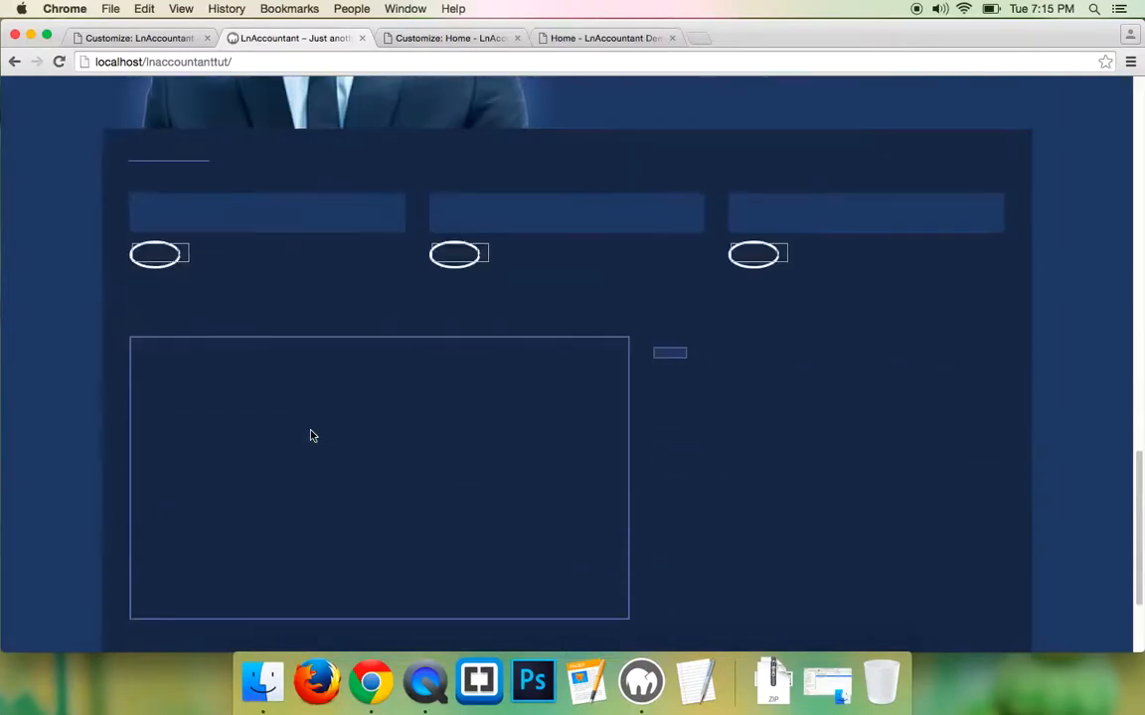
{"action": "left_click", "coordinate": [596, 38]}
{"action": "scroll", "coordinate": [305, 325], "scroll_direction": "down", "scroll_amount": 15}
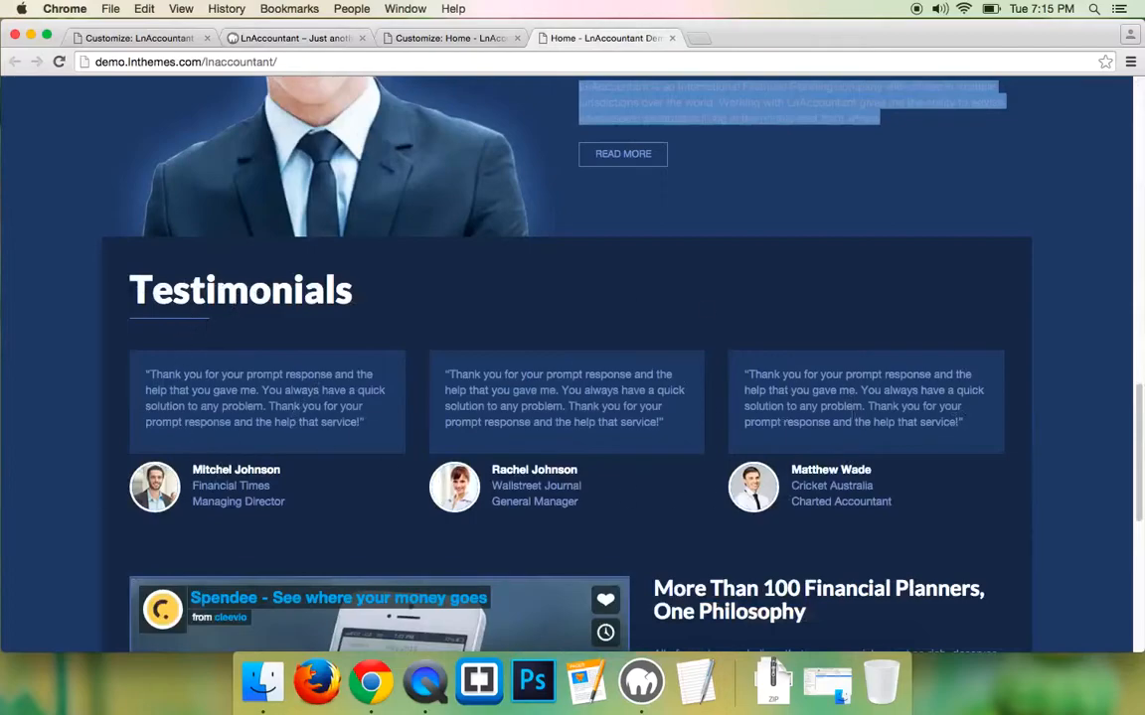
- Select the first demo testimonial's quote, author name, company and job title
{"action": "left_click_drag", "start_coordinate": [147, 373], "coordinate": [372, 440]}
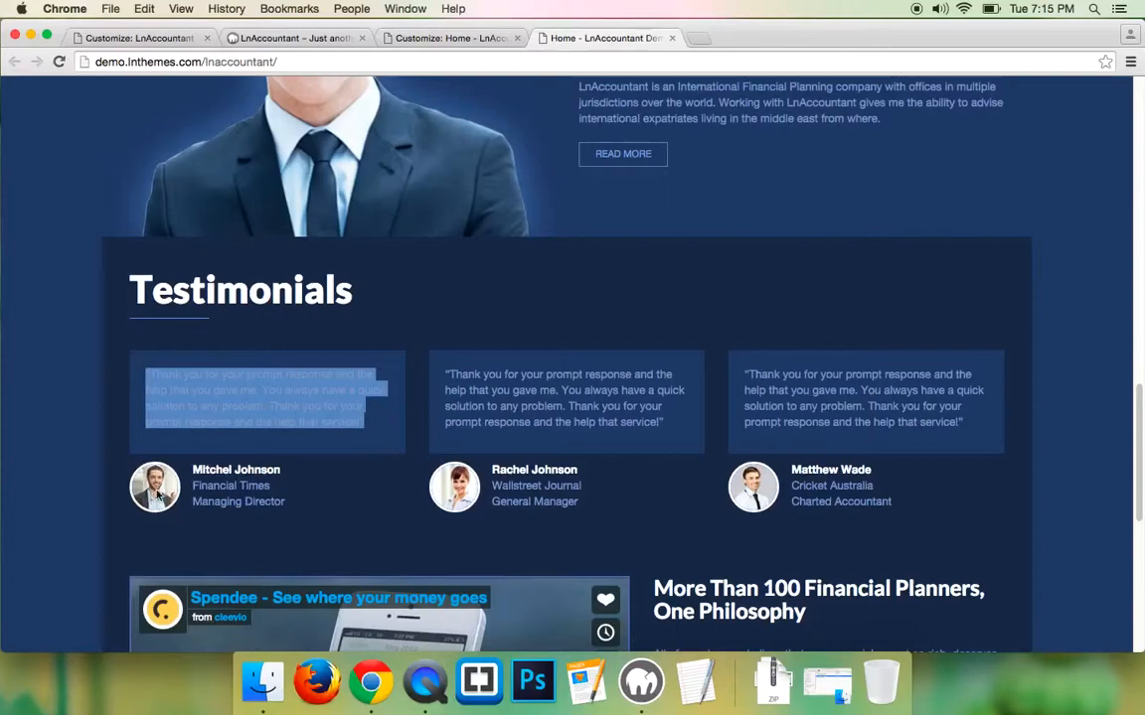
{"action": "left_click_drag", "start_coordinate": [192, 473], "coordinate": [271, 487]}
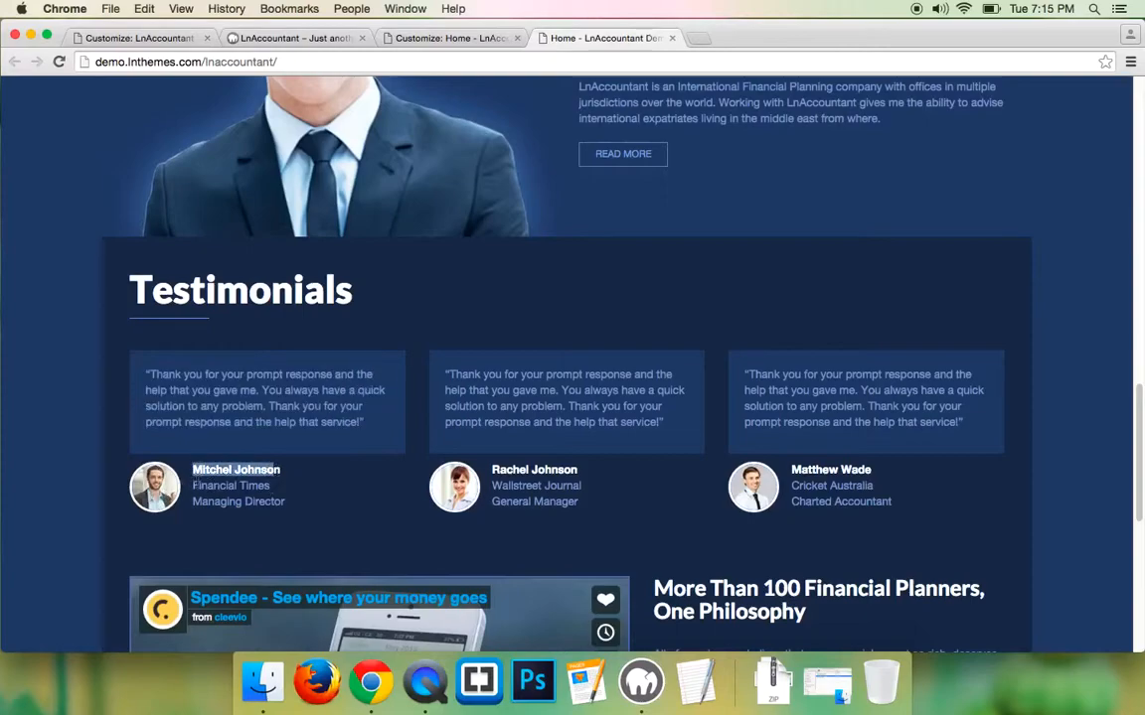
{"action": "left_click", "coordinate": [194, 487]}
{"action": "left_click_drag", "start_coordinate": [192, 486], "coordinate": [281, 503]}
{"action": "left_click", "coordinate": [266, 488]}
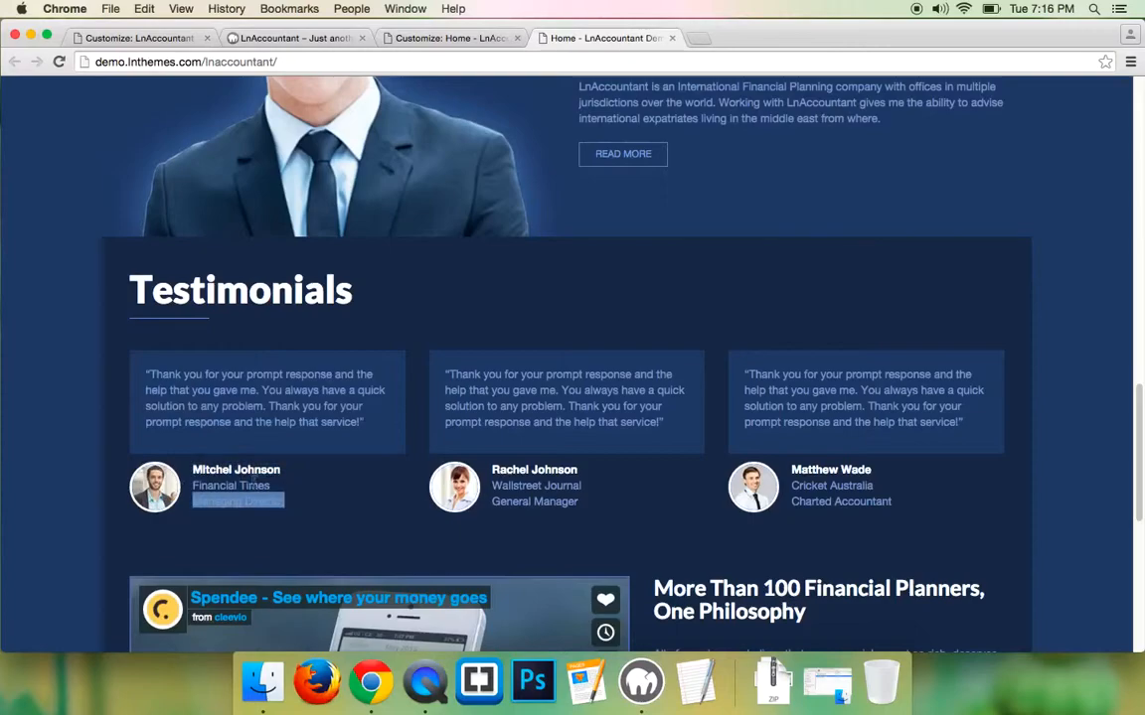
- Copy the Testimonials heading and return to the Customizer's home page sections list
{"action": "double_click", "coordinate": [179, 287]}
{"action": "right_click", "coordinate": [180, 287]}
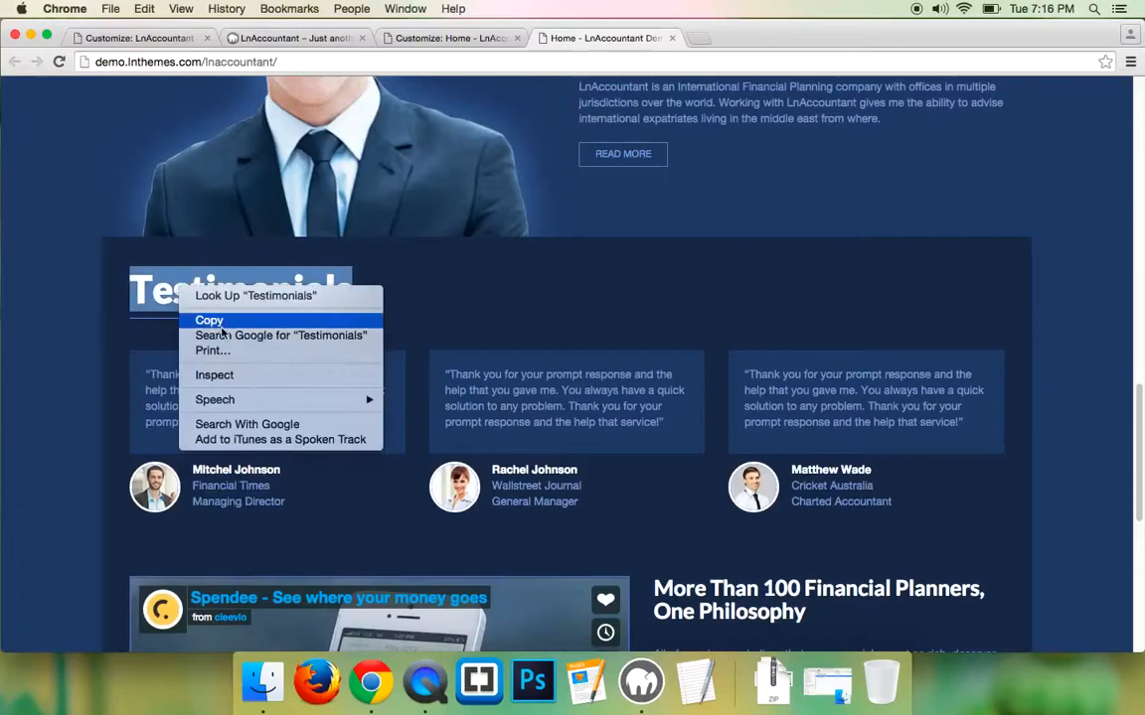
{"action": "left_click", "coordinate": [220, 320]}
{"action": "left_click", "coordinate": [124, 37]}
{"action": "scroll", "coordinate": [79, 174], "scroll_direction": "up", "scroll_amount": 5}
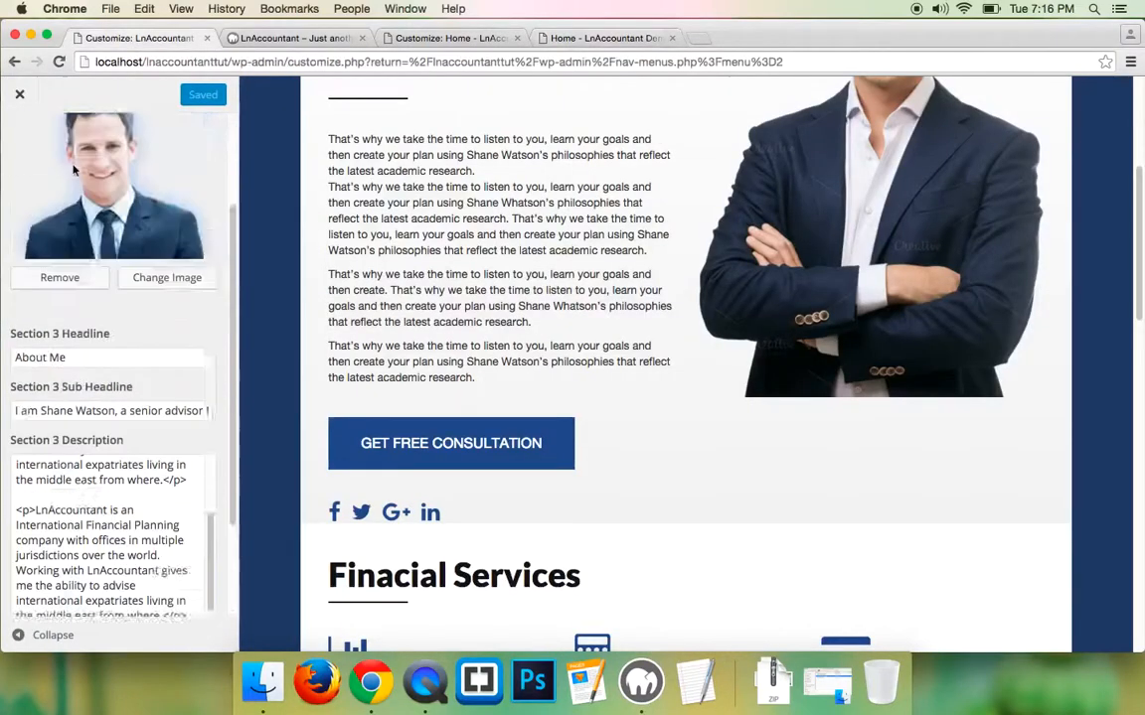
{"action": "left_click", "coordinate": [20, 145]}
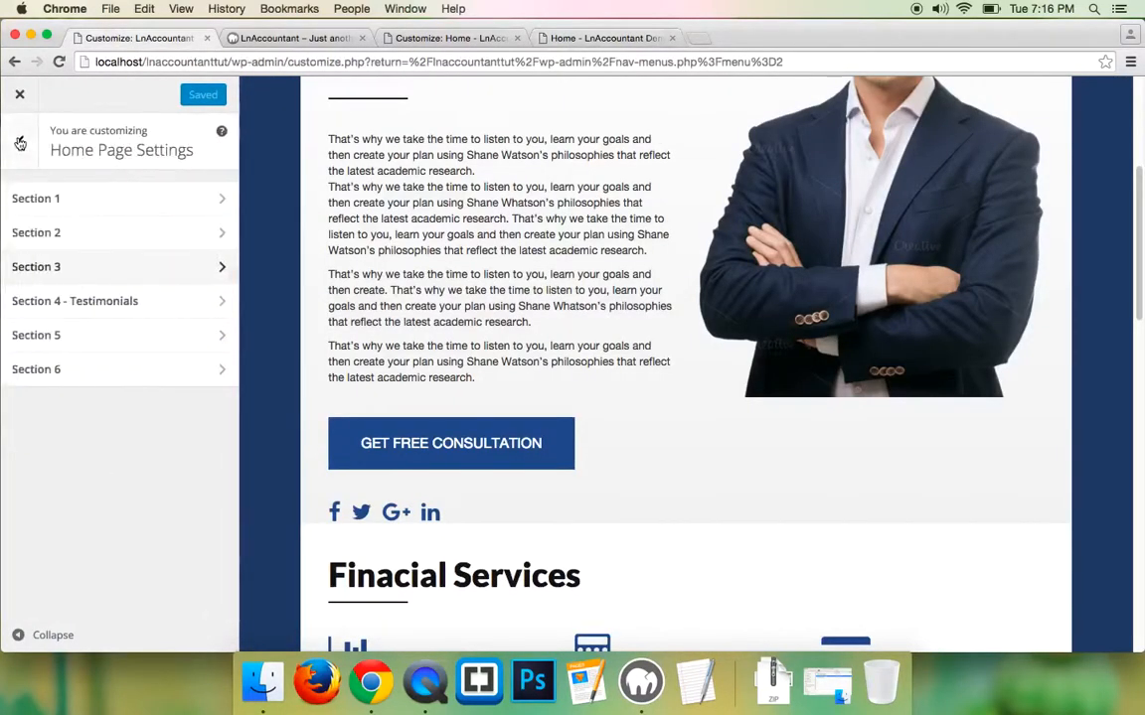
- Set the Section 4 headline to 'Testimonials' and publish it
{"action": "left_click", "coordinate": [62, 308]}
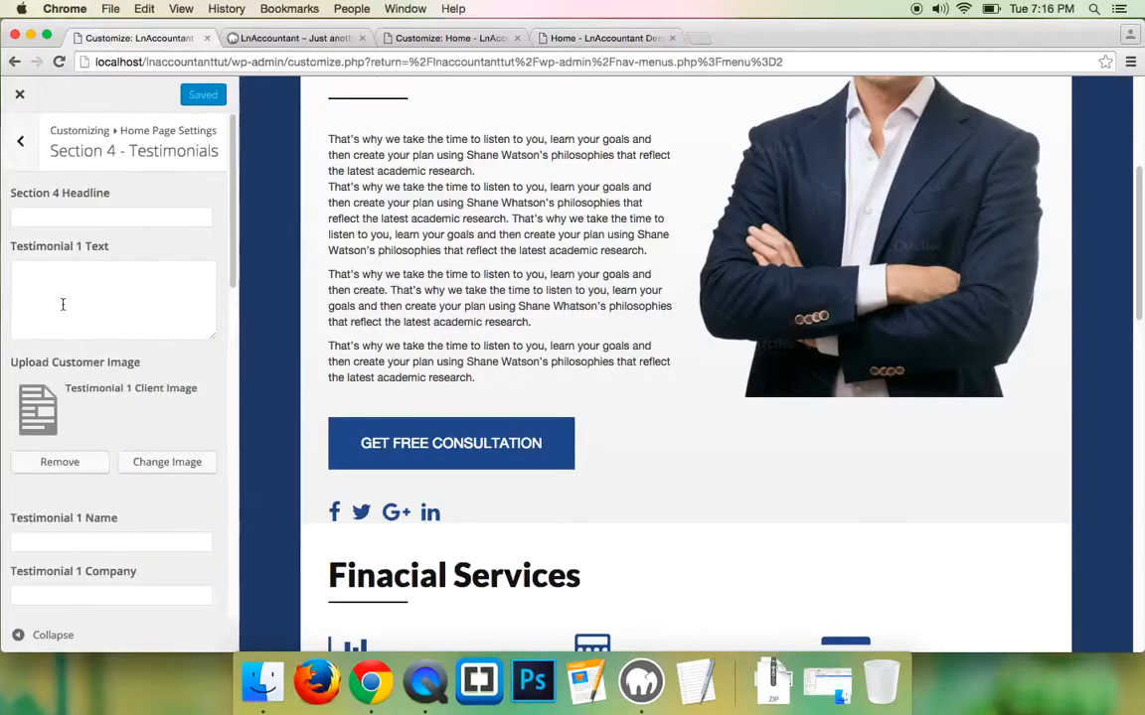
{"action": "left_click", "coordinate": [54, 212]}
{"action": "type", "text": "Testimonials"}
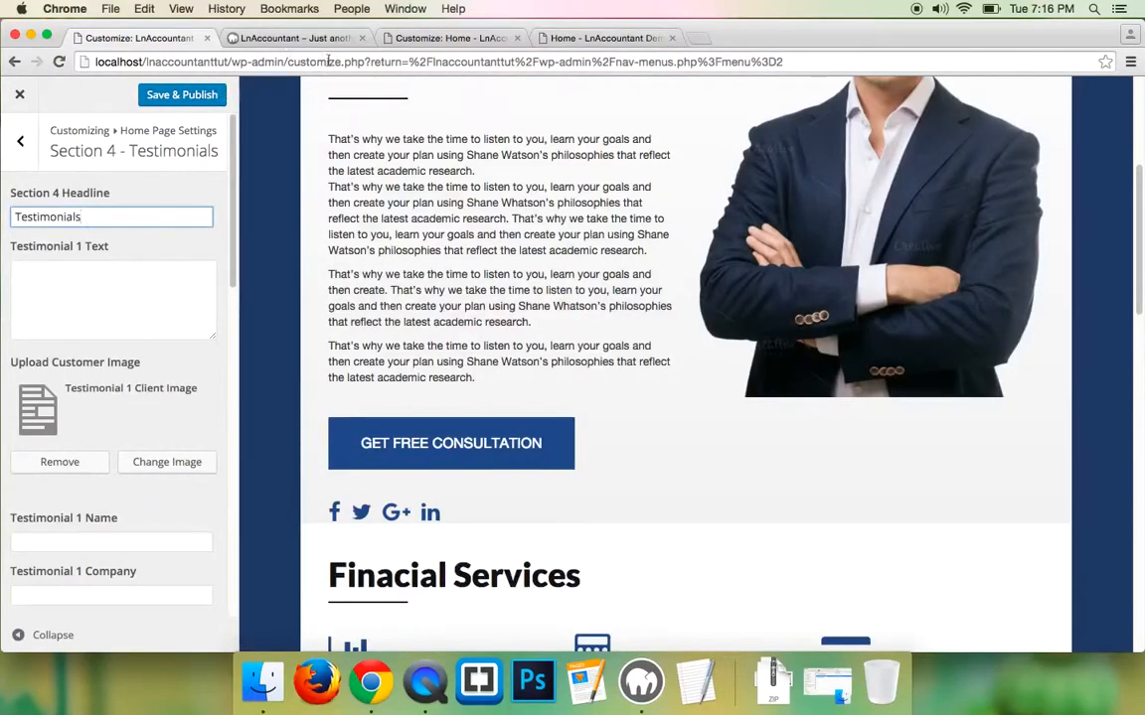
{"action": "left_click", "coordinate": [194, 95]}
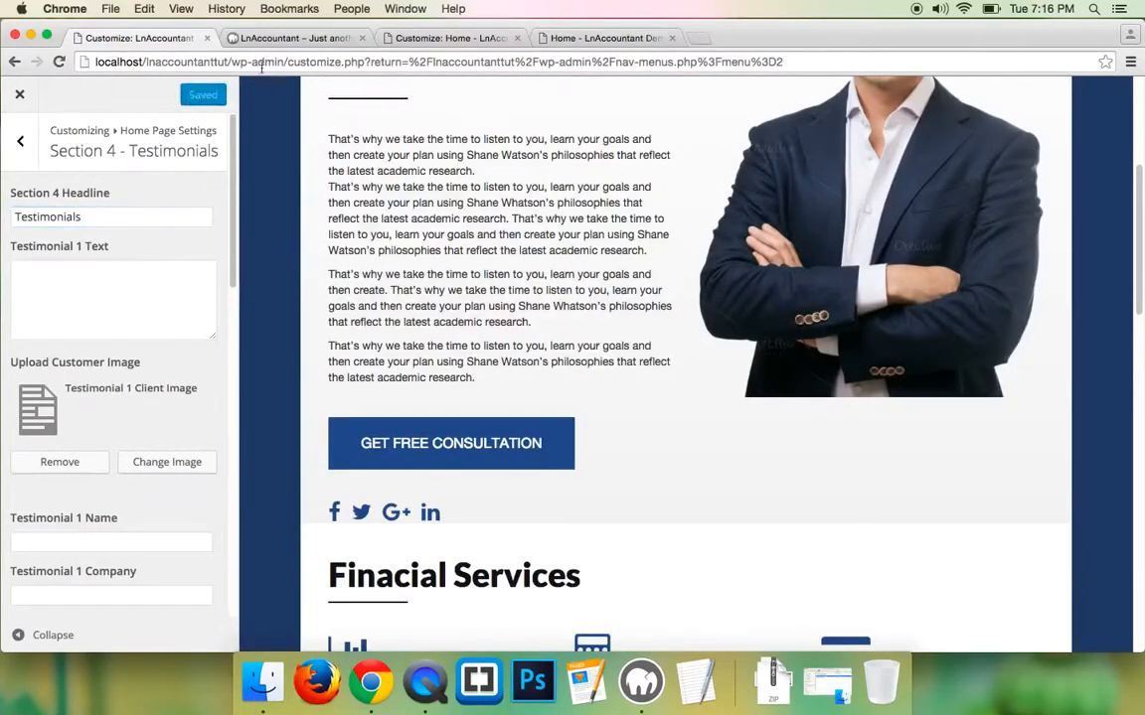
- Copy the demo's first testimonial quote into the Testimonial 1 text field
{"action": "left_click", "coordinate": [549, 37]}
{"action": "scroll", "coordinate": [257, 382], "scroll_direction": "down", "scroll_amount": 2}
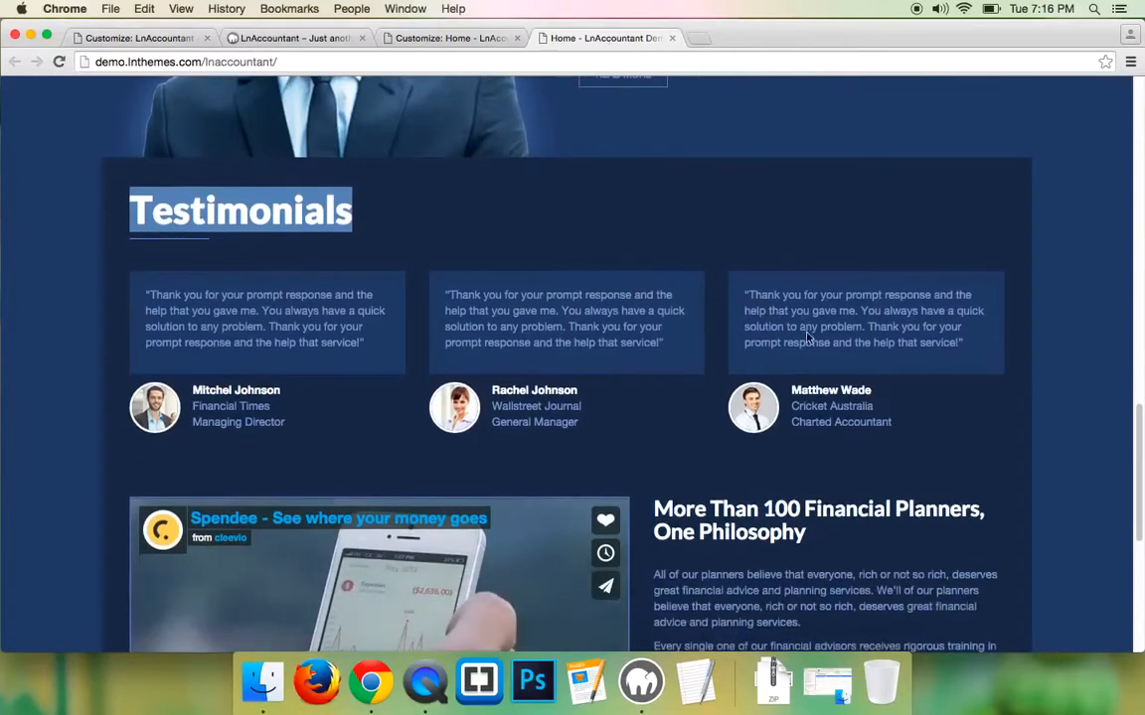
{"action": "left_click_drag", "start_coordinate": [147, 294], "coordinate": [360, 343]}
{"action": "right_click", "coordinate": [210, 311]}
{"action": "left_click", "coordinate": [237, 345]}
{"action": "left_click", "coordinate": [139, 40]}
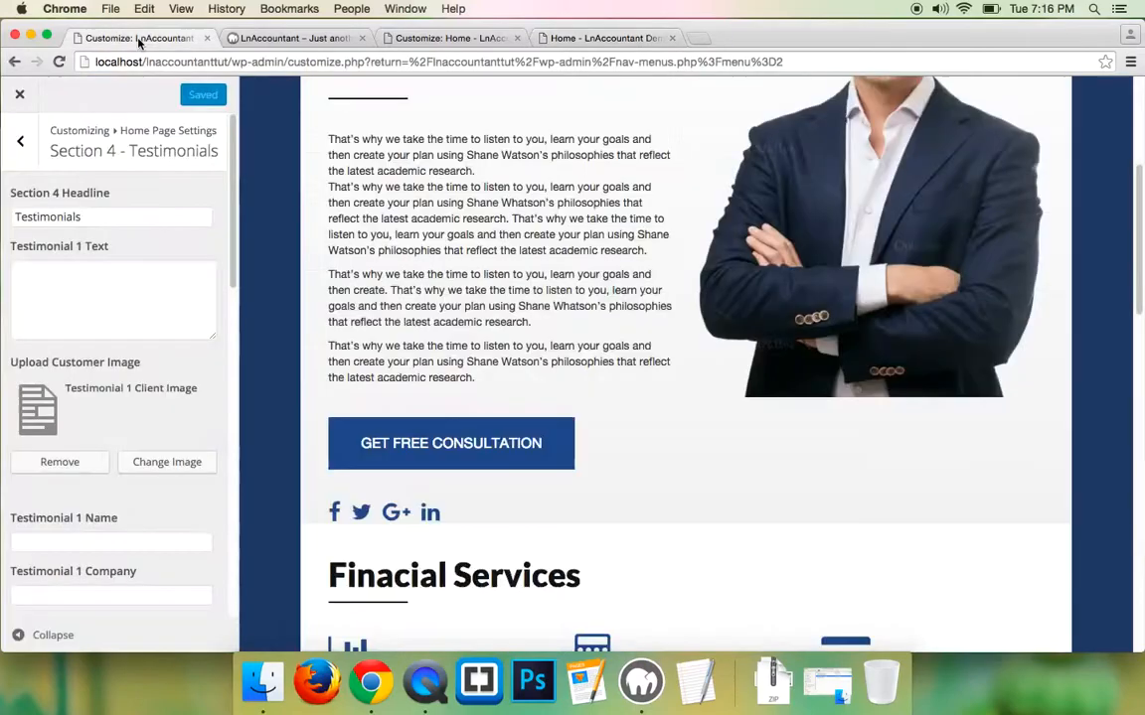
{"action": "left_click", "coordinate": [64, 292]}
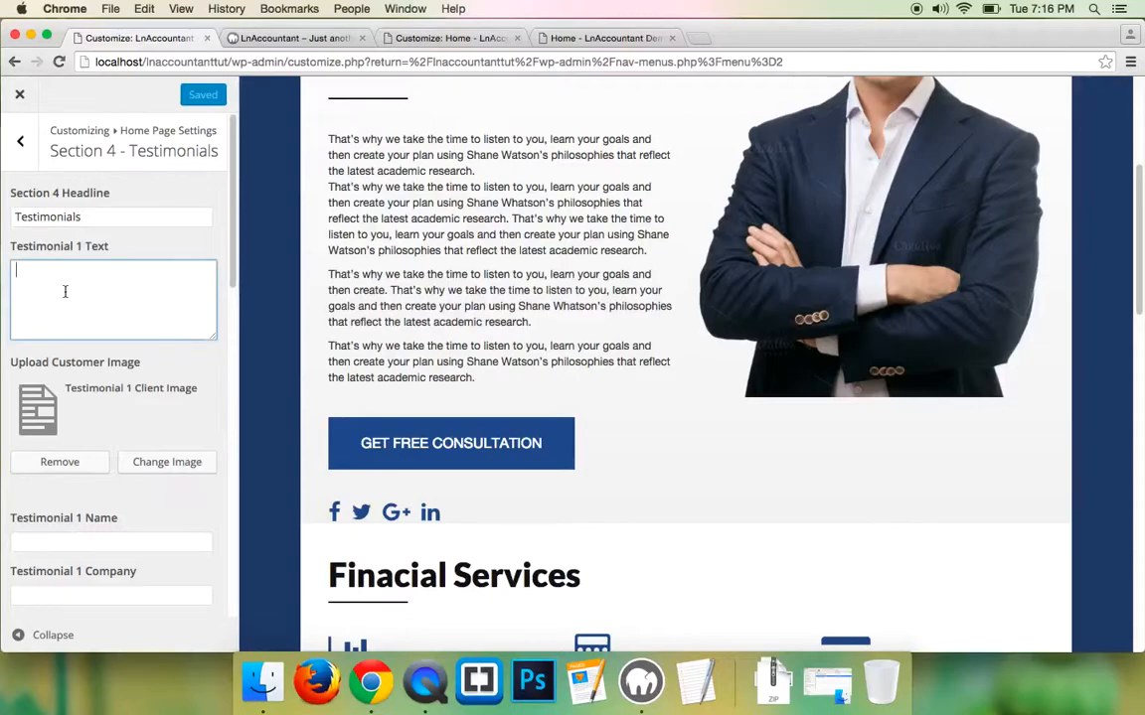
{"action": "key", "text": "super+v"}
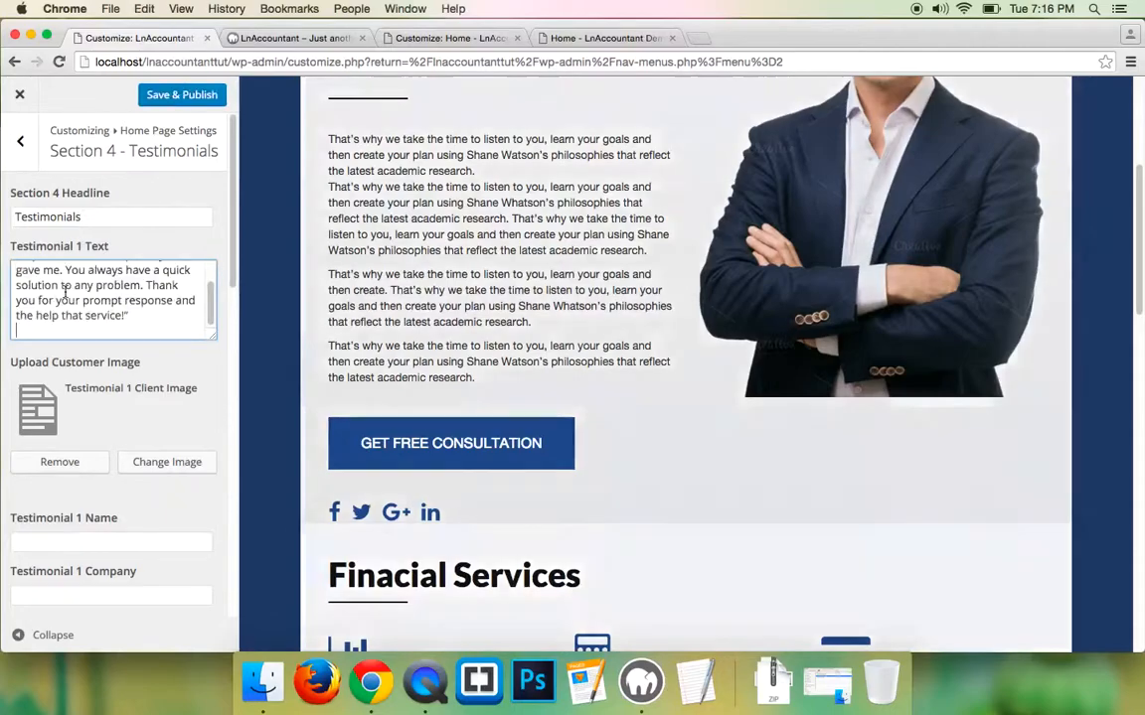
{"action": "scroll", "coordinate": [88, 347], "scroll_direction": "down", "scroll_amount": 1}
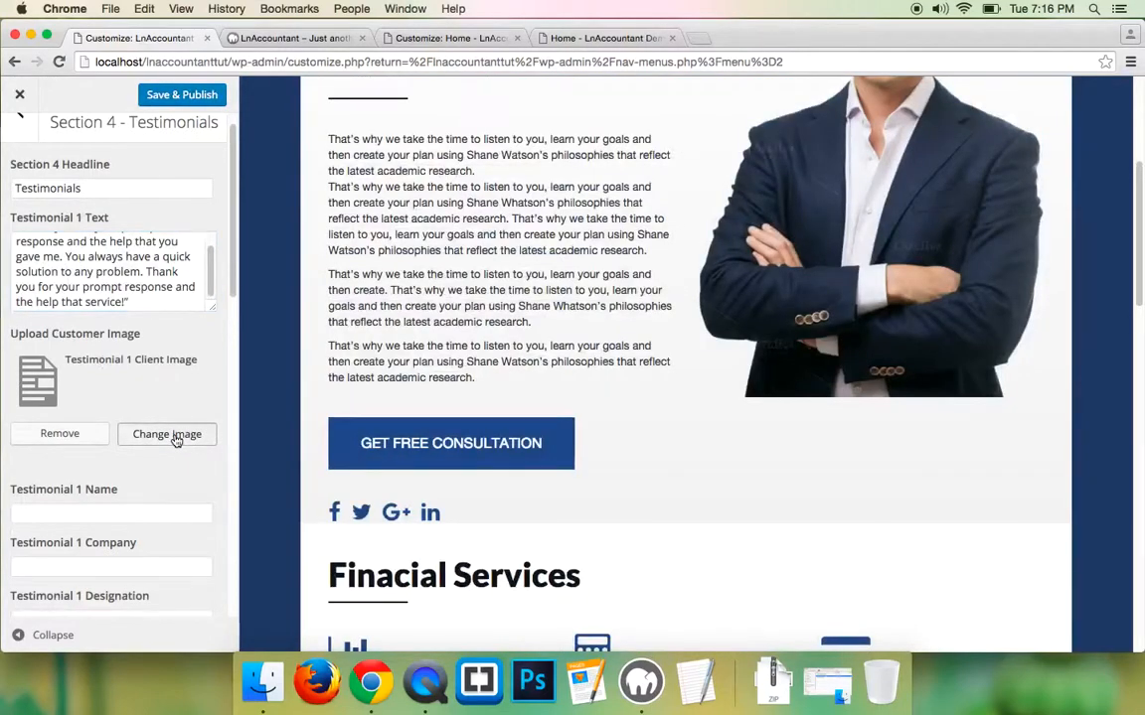
- Upload 1.jpg and use it as Testimonial 1's customer image
{"action": "left_click", "coordinate": [175, 440]}
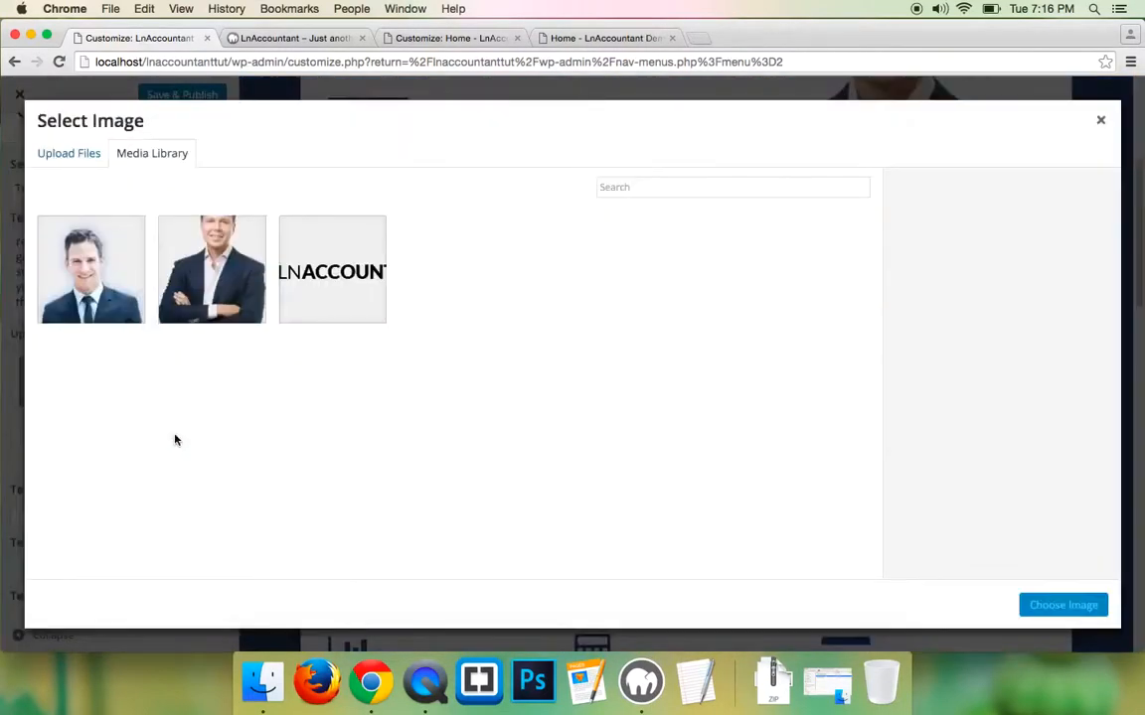
{"action": "left_click", "coordinate": [89, 151]}
{"action": "left_click", "coordinate": [563, 384]}
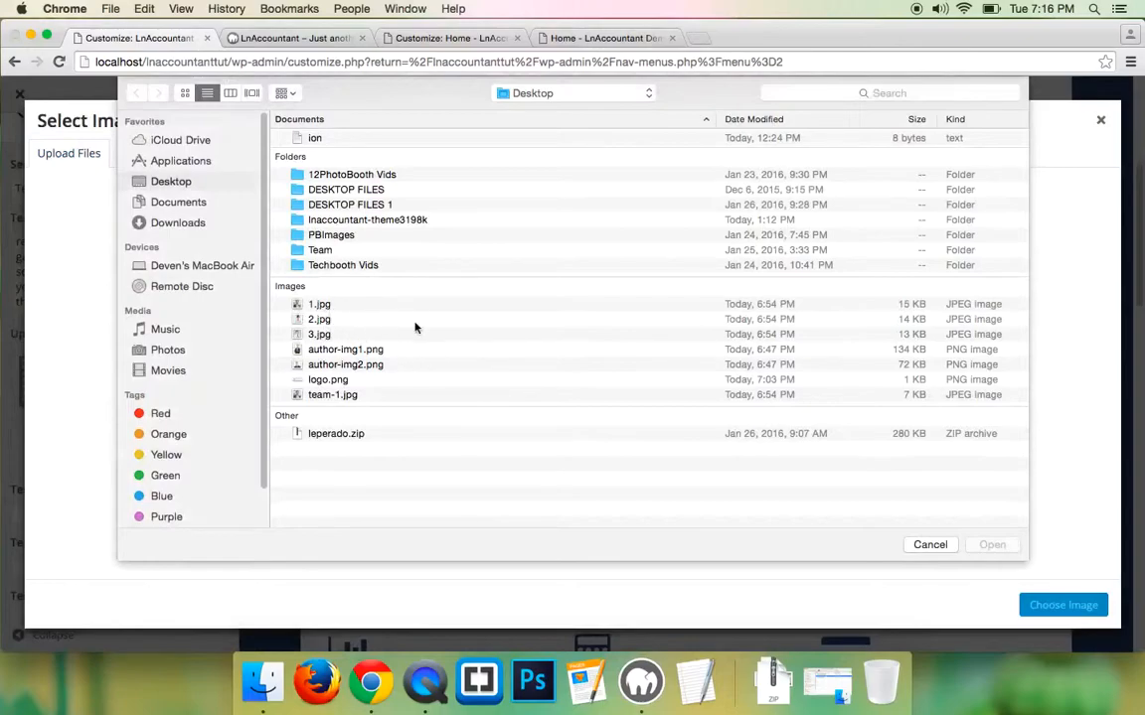
{"action": "left_click", "coordinate": [319, 304]}
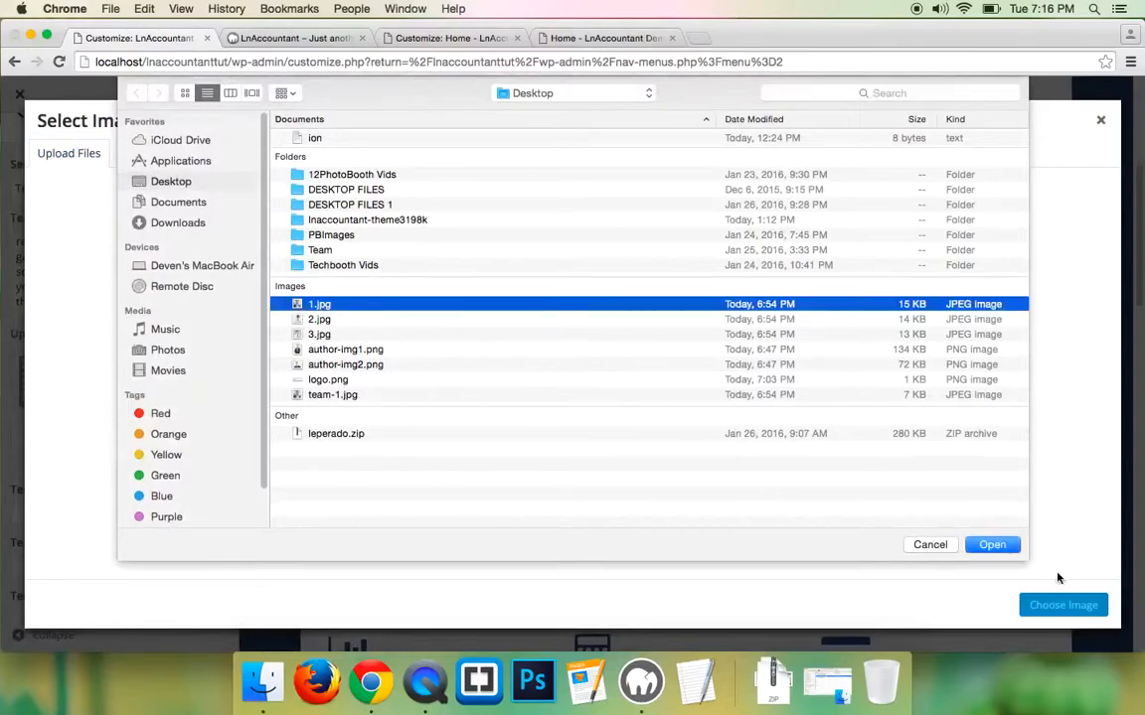
{"action": "left_click", "coordinate": [992, 545]}
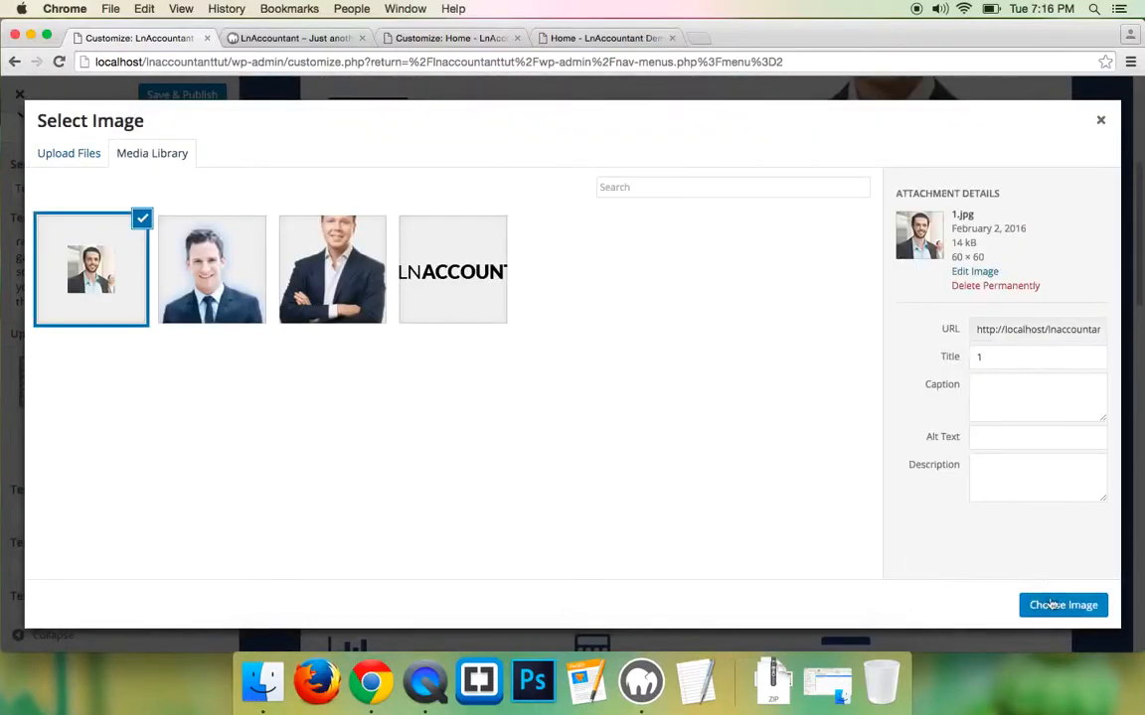
{"action": "left_click", "coordinate": [1061, 605]}
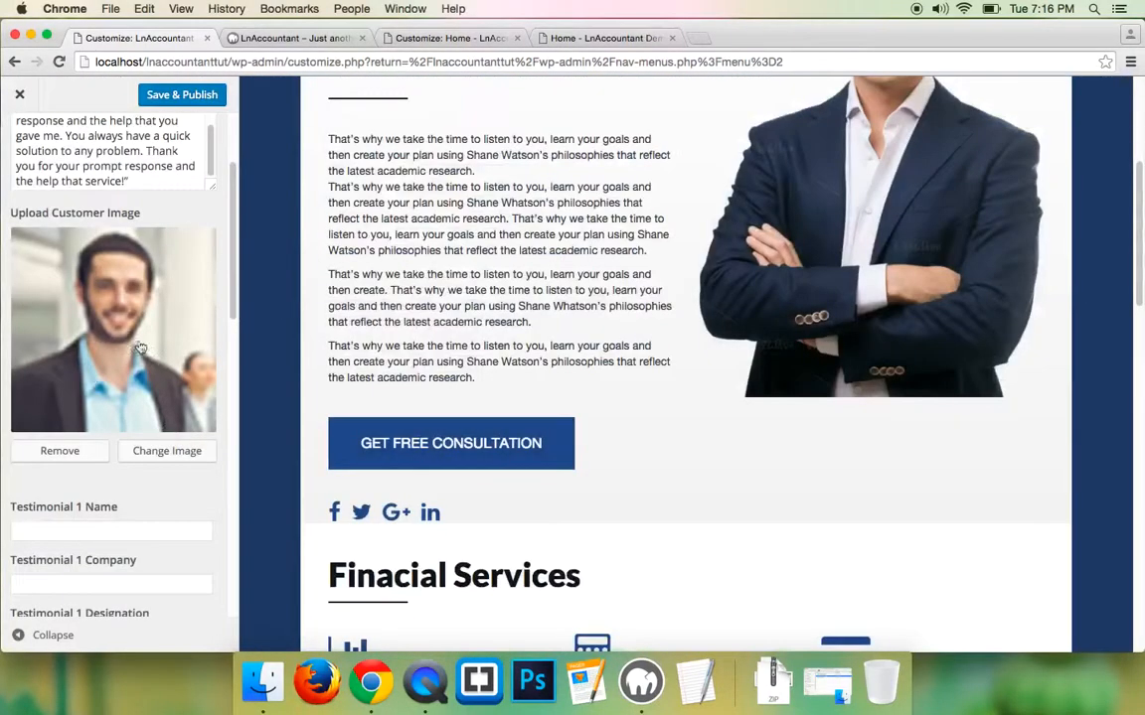
- Copy the first reviewer's name from the demo site into the Testimonial 1 Name field
{"action": "scroll", "coordinate": [91, 385], "scroll_direction": "down", "scroll_amount": 1}
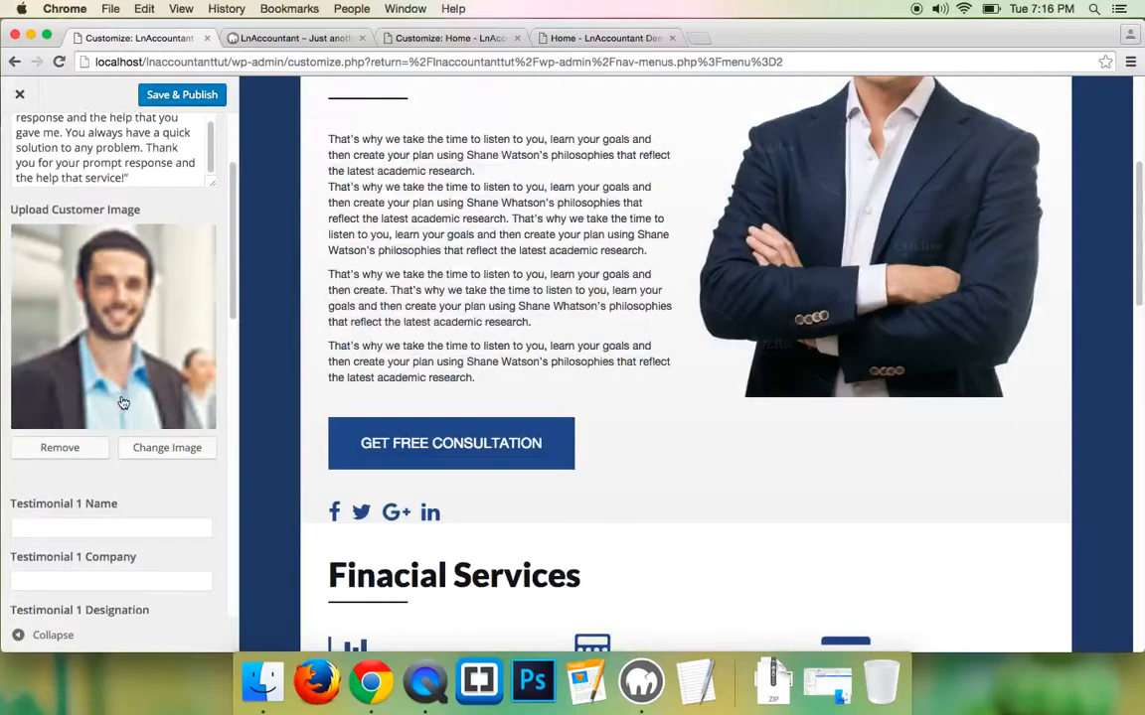
{"action": "left_click", "coordinate": [98, 507]}
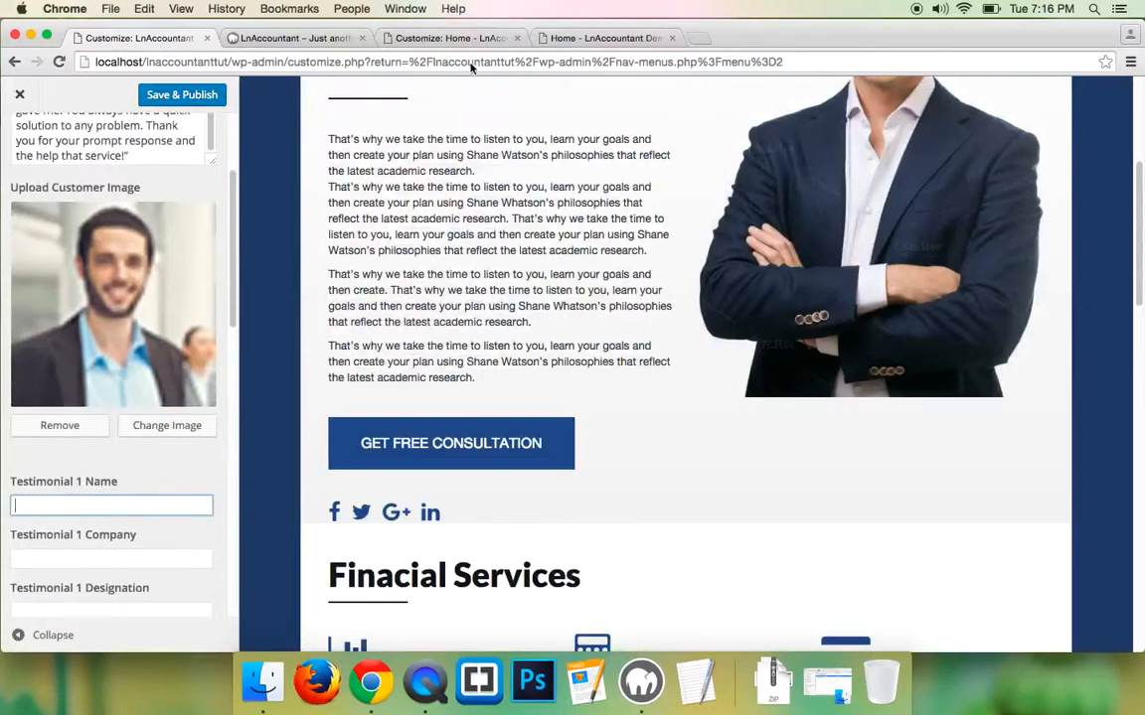
{"action": "left_click", "coordinate": [582, 37]}
{"action": "triple_click", "coordinate": [212, 389]}
{"action": "right_click", "coordinate": [212, 389]}
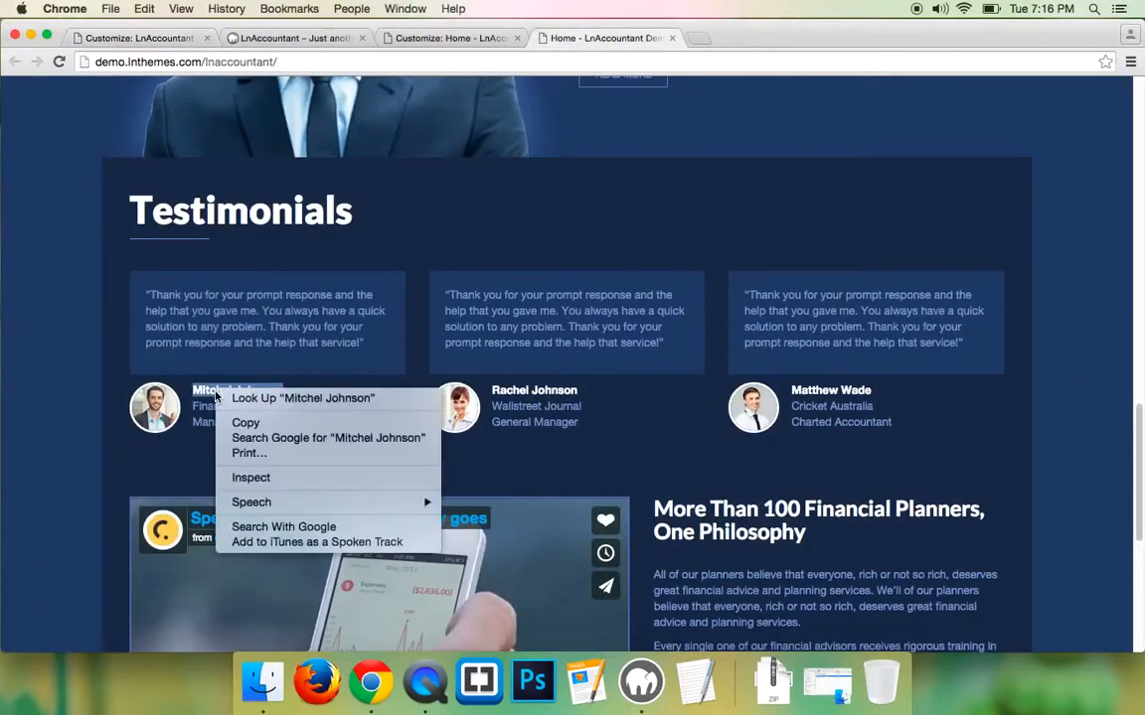
{"action": "left_click", "coordinate": [233, 418]}
{"action": "left_click", "coordinate": [119, 37]}
{"action": "left_click", "coordinate": [84, 507]}
{"action": "key", "text": "super+v"}
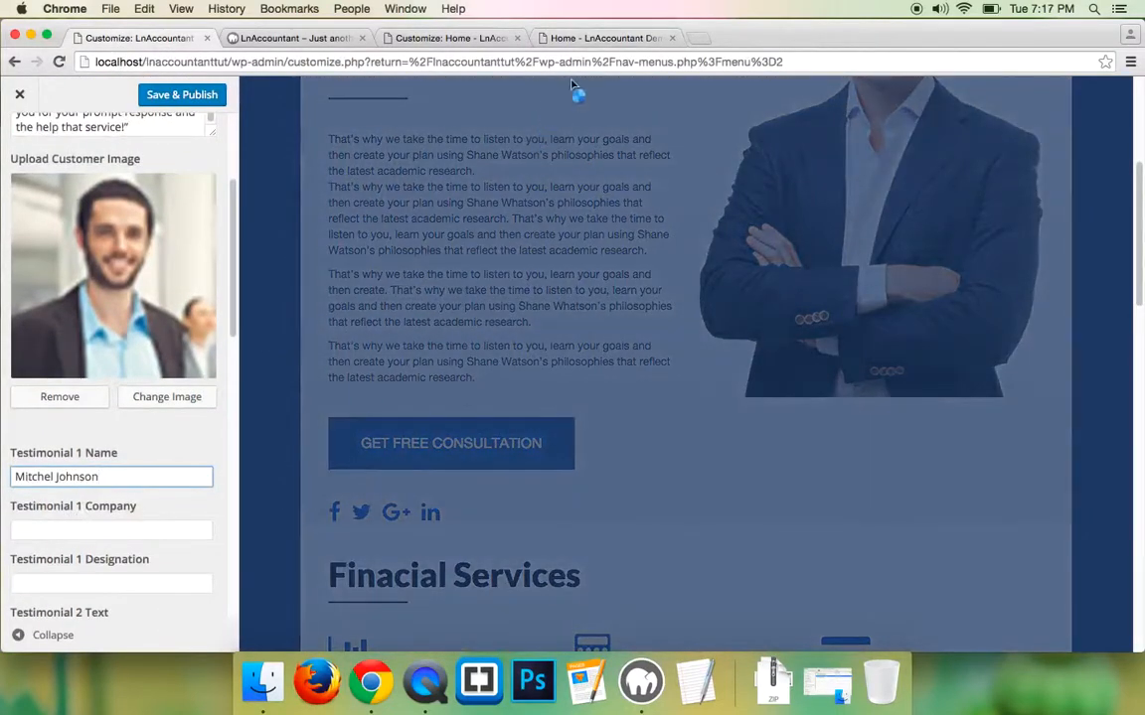
- Fill the Testimonial 1 Company field with 'Financial Times' copied from the demo
{"action": "left_click", "coordinate": [541, 38]}
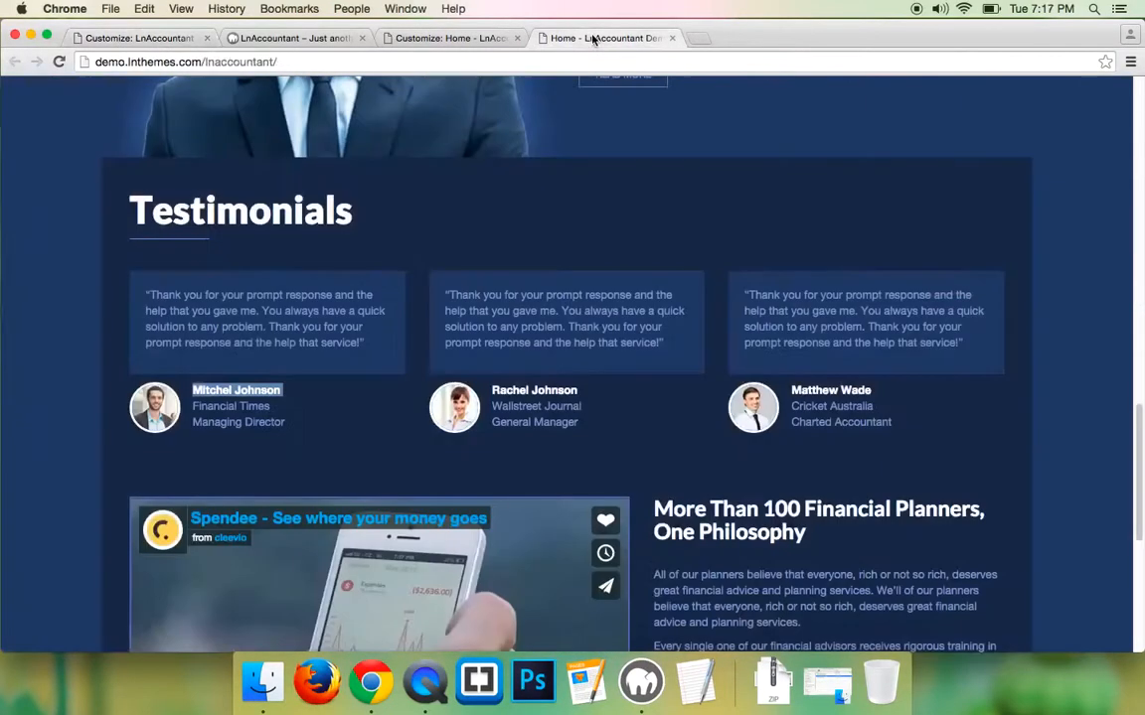
{"action": "double_click", "coordinate": [214, 406]}
{"action": "right_click", "coordinate": [204, 405]}
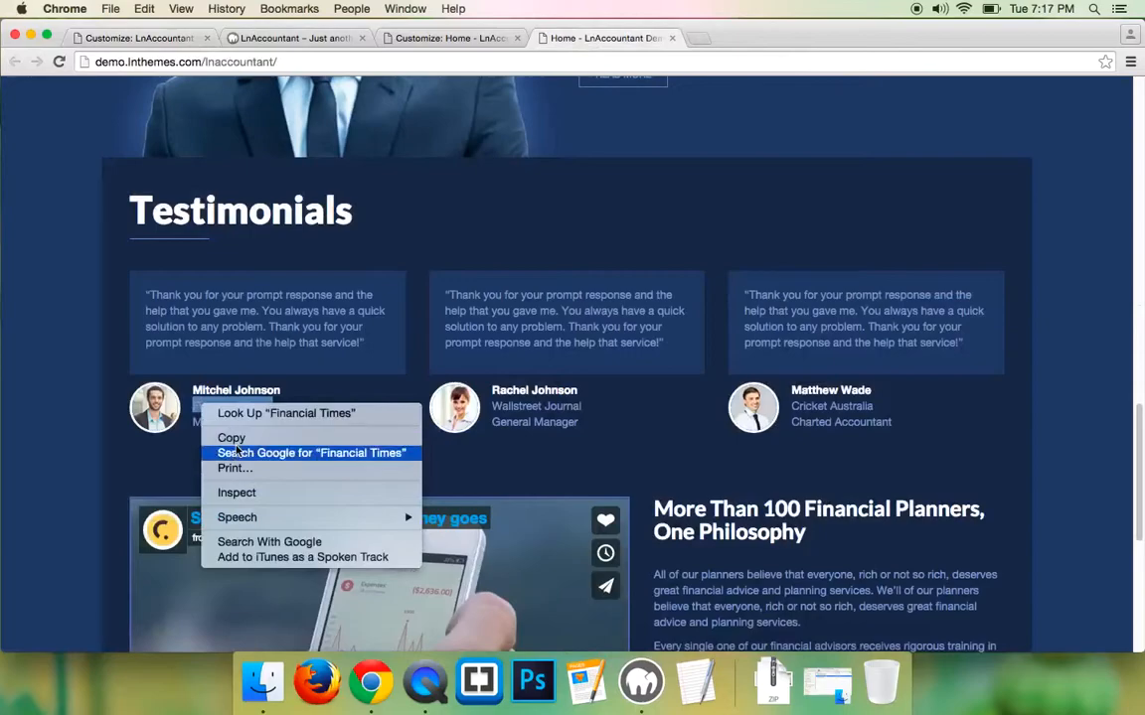
{"action": "left_click", "coordinate": [229, 447]}
{"action": "left_click", "coordinate": [606, 38]}
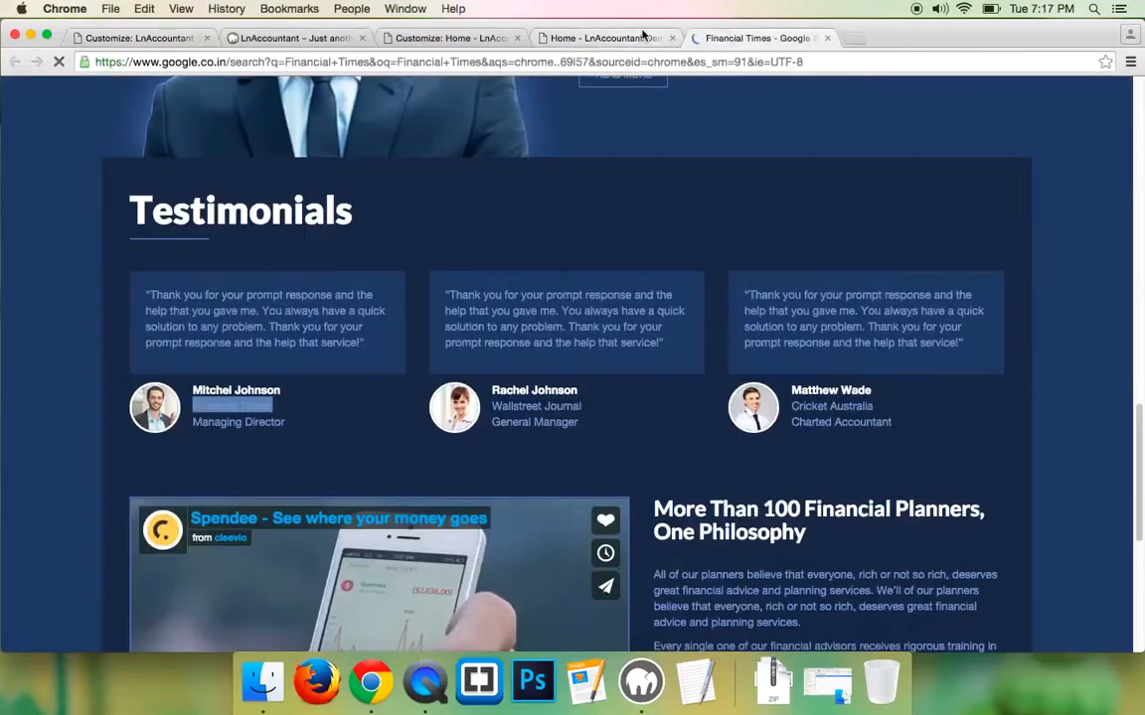
{"action": "right_click", "coordinate": [218, 405]}
{"action": "left_click", "coordinate": [246, 439]}
{"action": "left_click", "coordinate": [825, 38]}
{"action": "left_click", "coordinate": [139, 38]}
{"action": "left_click", "coordinate": [97, 529]}
{"action": "key", "text": "ctrl+v"}
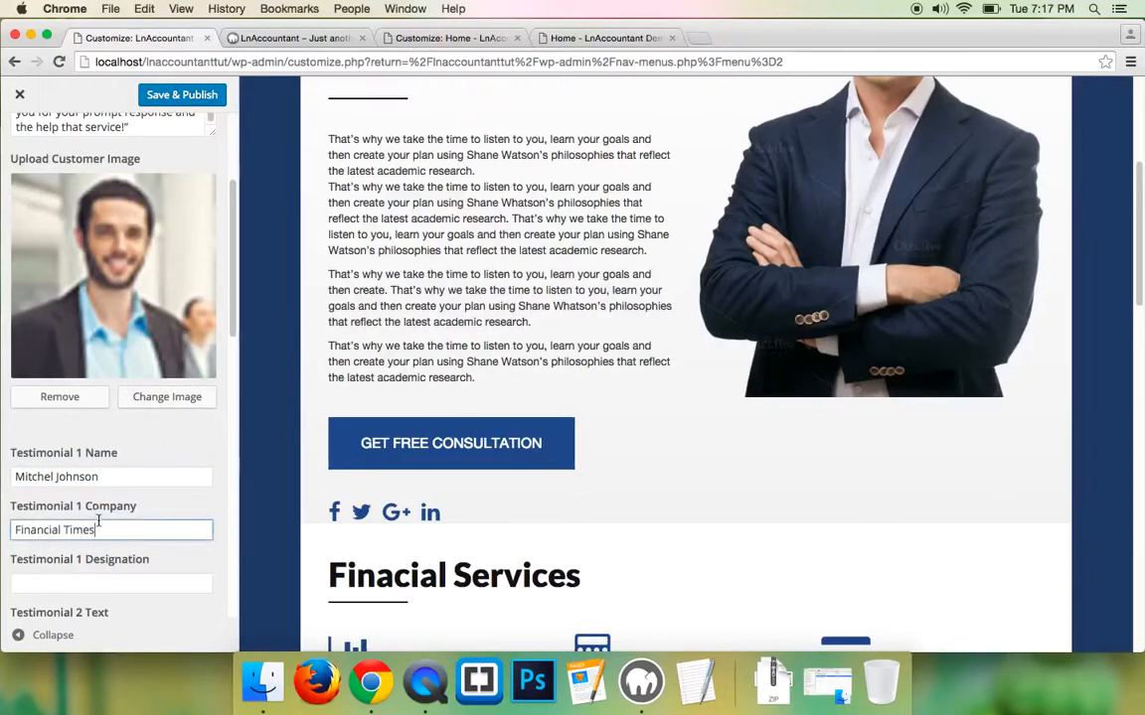
- Set the Testimonial 1 Designation to 'Managing Director' copied from the demo
{"action": "left_click", "coordinate": [564, 40]}
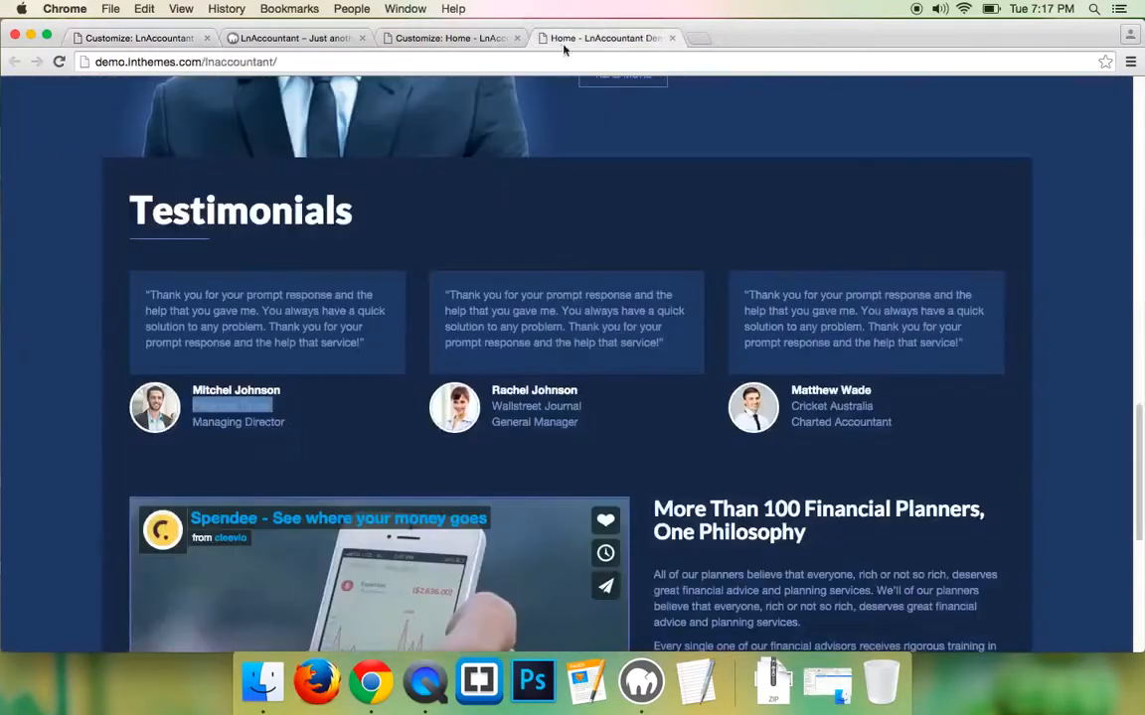
{"action": "left_click_drag", "start_coordinate": [193, 421], "coordinate": [286, 423]}
{"action": "right_click", "coordinate": [239, 421]}
{"action": "left_click", "coordinate": [243, 390]}
{"action": "left_click", "coordinate": [111, 40]}
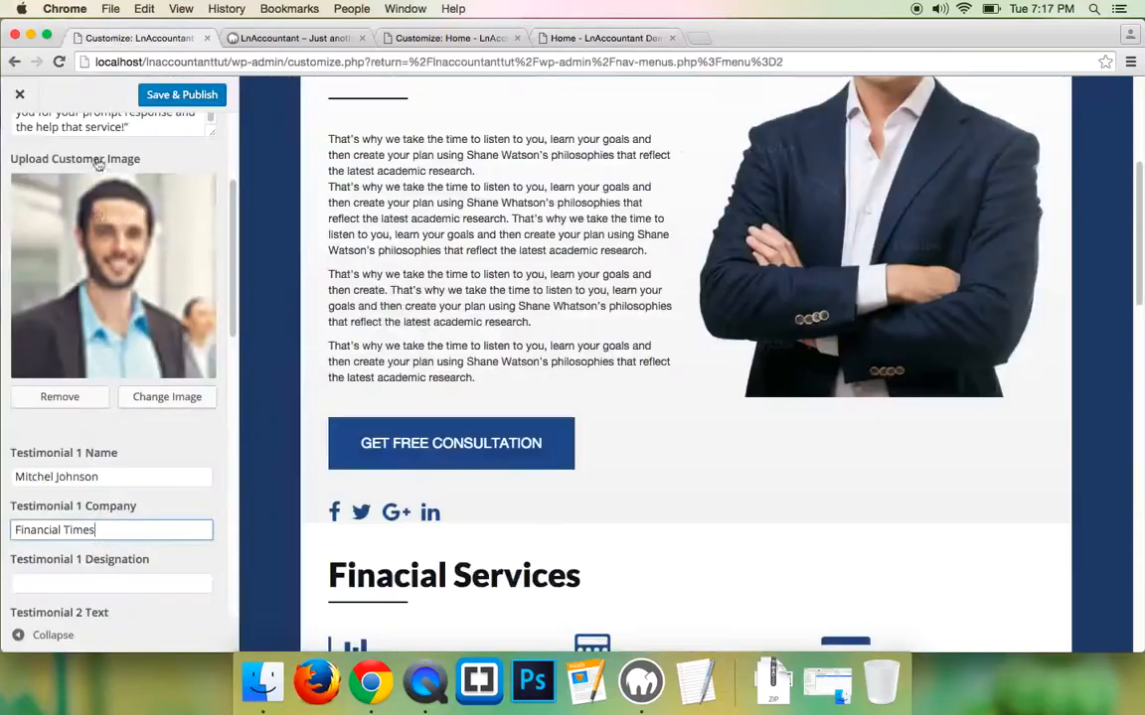
{"action": "scroll", "coordinate": [88, 458], "scroll_direction": "down", "scroll_amount": 2}
{"action": "left_click", "coordinate": [70, 505]}
{"action": "key", "text": "ctrl+v"}
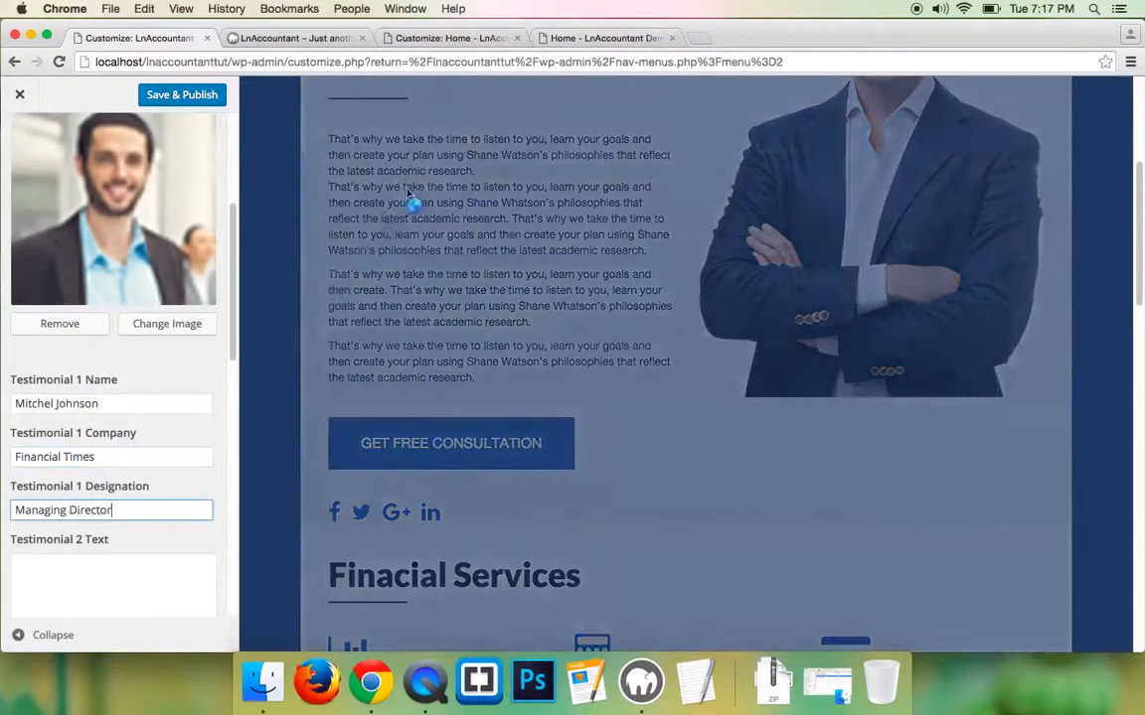
- Paste the demo's second testimonial quote into the Testimonial 2 Text box
{"action": "scroll", "coordinate": [49, 317], "scroll_direction": "up", "scroll_amount": 3}
{"action": "double_click", "coordinate": [94, 168]}
{"action": "right_click", "coordinate": [89, 170]}
{"action": "left_click", "coordinate": [84, 176]}
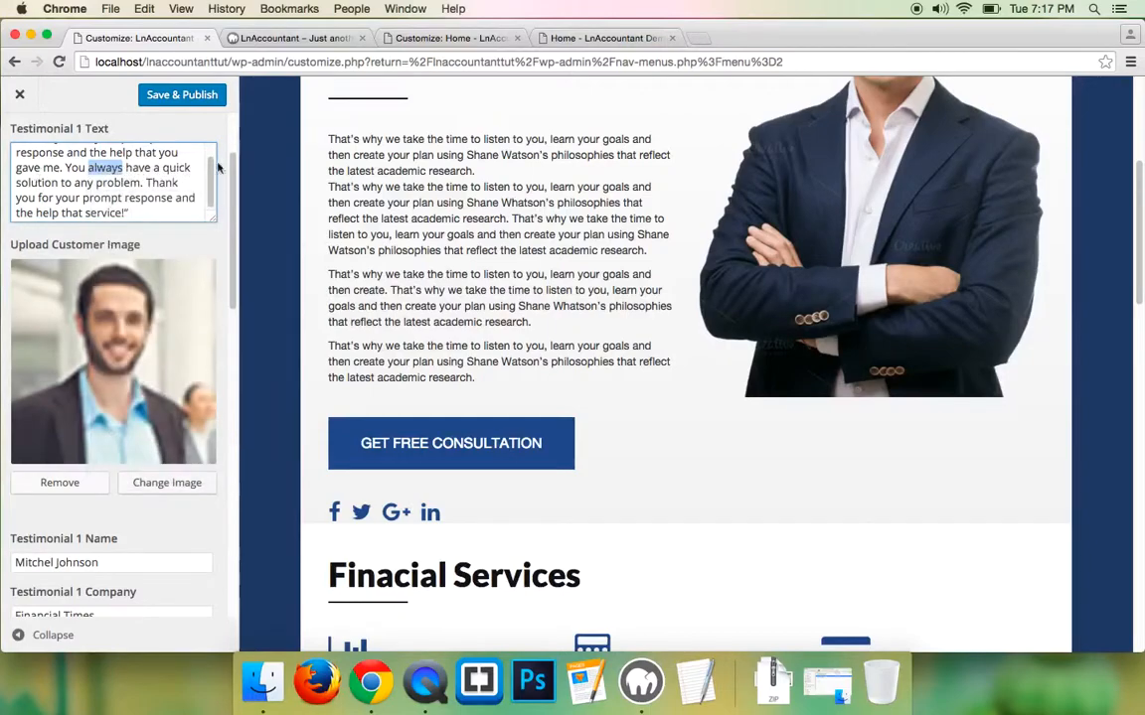
{"action": "left_click", "coordinate": [628, 40]}
{"action": "left_click", "coordinate": [456, 325]}
{"action": "triple_click", "coordinate": [456, 325]}
{"action": "right_click", "coordinate": [472, 317]}
{"action": "left_click", "coordinate": [497, 352]}
{"action": "left_click", "coordinate": [90, 37]}
{"action": "scroll", "coordinate": [99, 417], "scroll_direction": "down", "scroll_amount": 4}
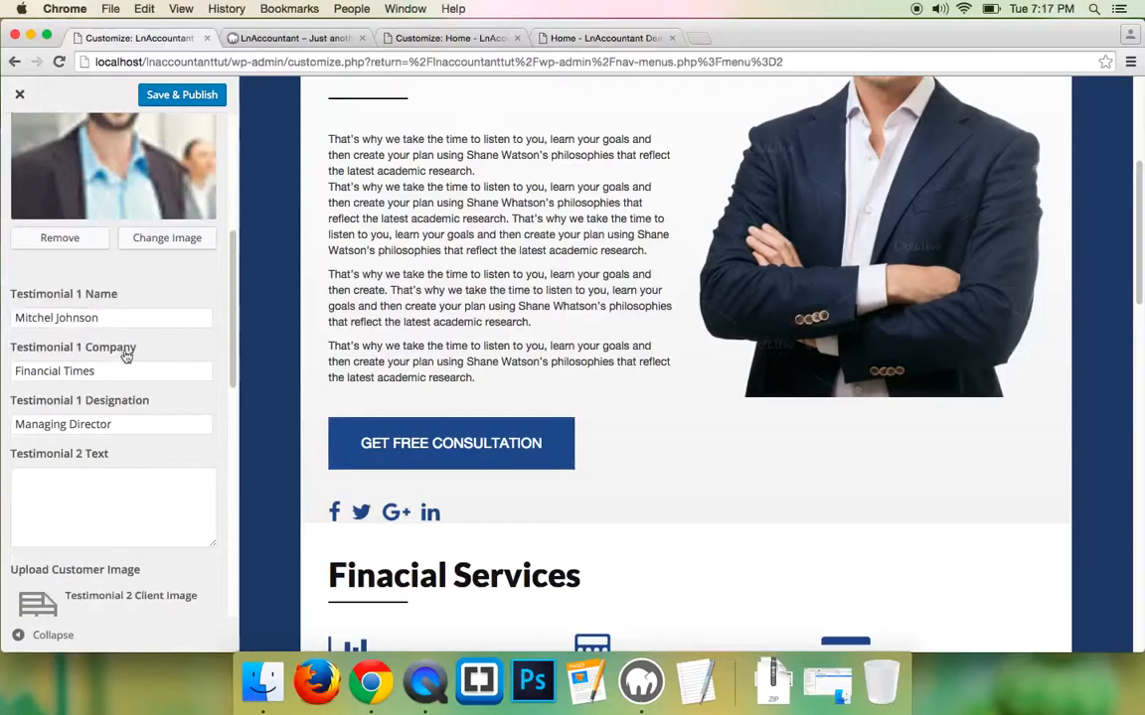
{"action": "left_click", "coordinate": [104, 459]}
{"action": "key", "text": "ctrl+v"}
- Upload 2.jpg and set it as the Testimonial 2 customer image
{"action": "scroll", "coordinate": [140, 398], "scroll_direction": "down", "scroll_amount": 5}
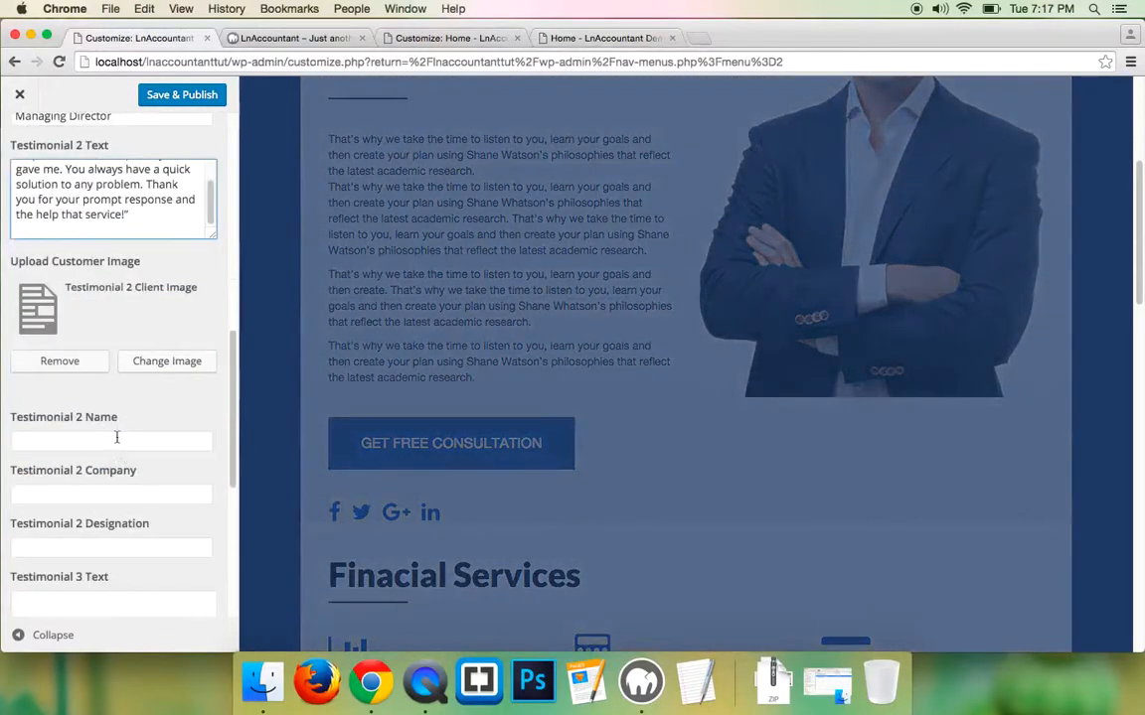
{"action": "left_click", "coordinate": [167, 364]}
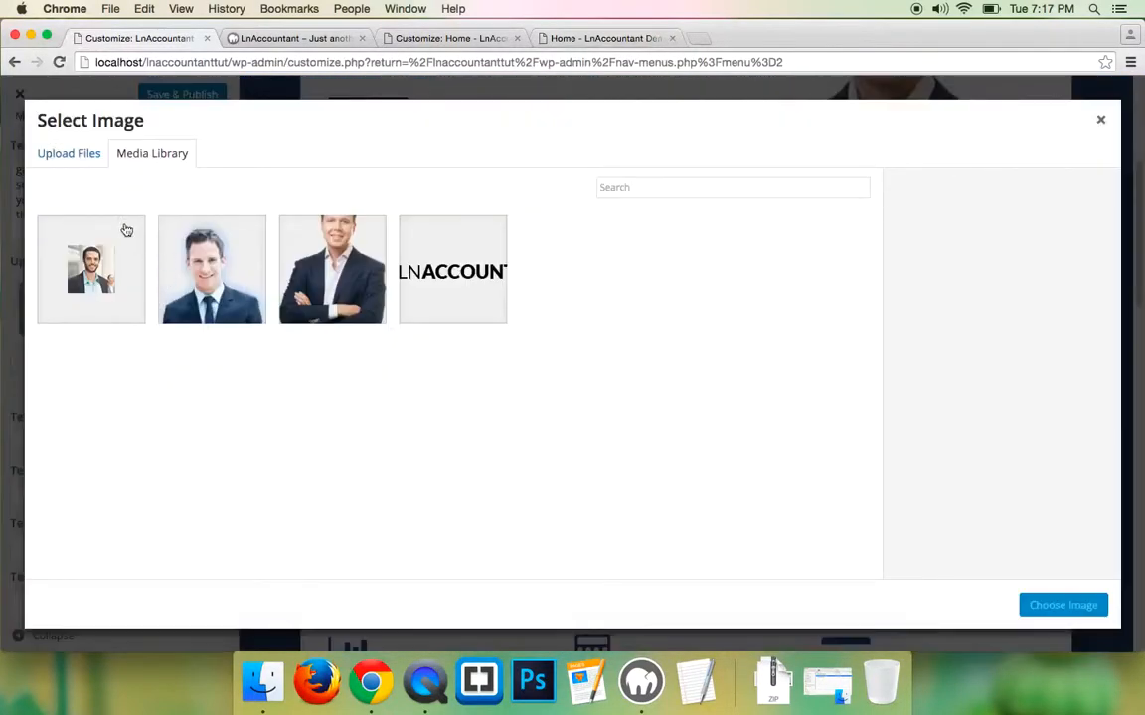
{"action": "left_click", "coordinate": [86, 153]}
{"action": "left_click", "coordinate": [532, 381]}
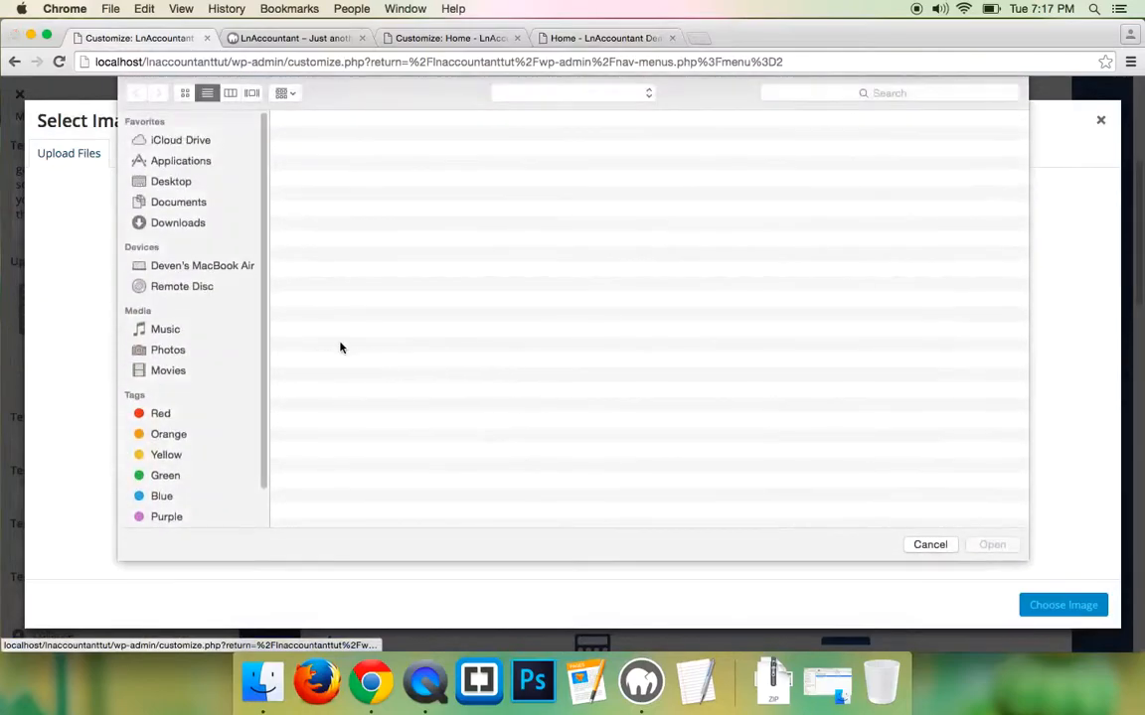
{"action": "double_click", "coordinate": [325, 318]}
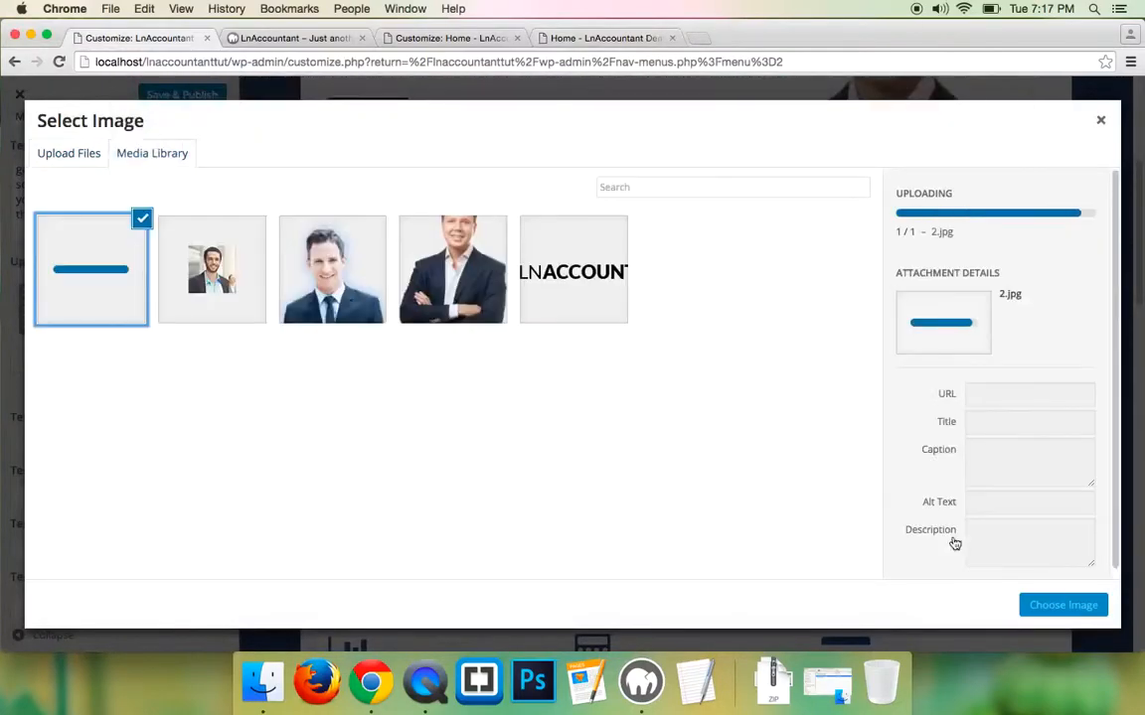
{"action": "left_click", "coordinate": [1062, 605]}
{"action": "scroll", "coordinate": [126, 376], "scroll_direction": "down", "scroll_amount": 1}
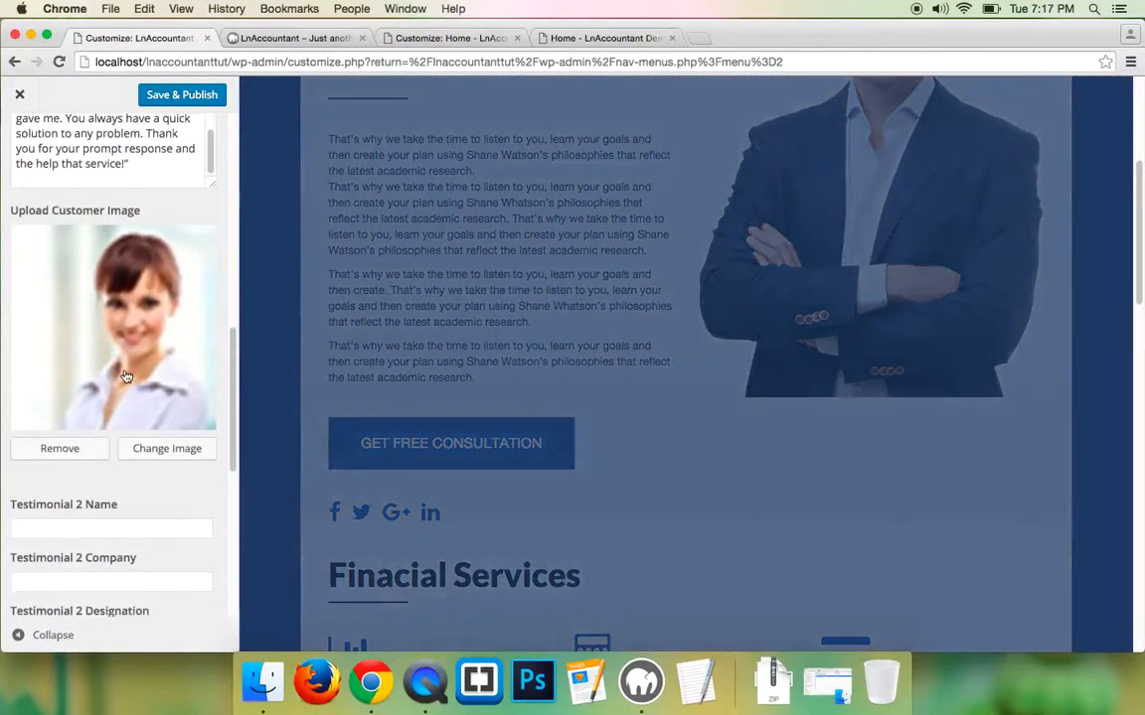
{"action": "scroll", "coordinate": [120, 328], "scroll_direction": "down", "scroll_amount": 2}
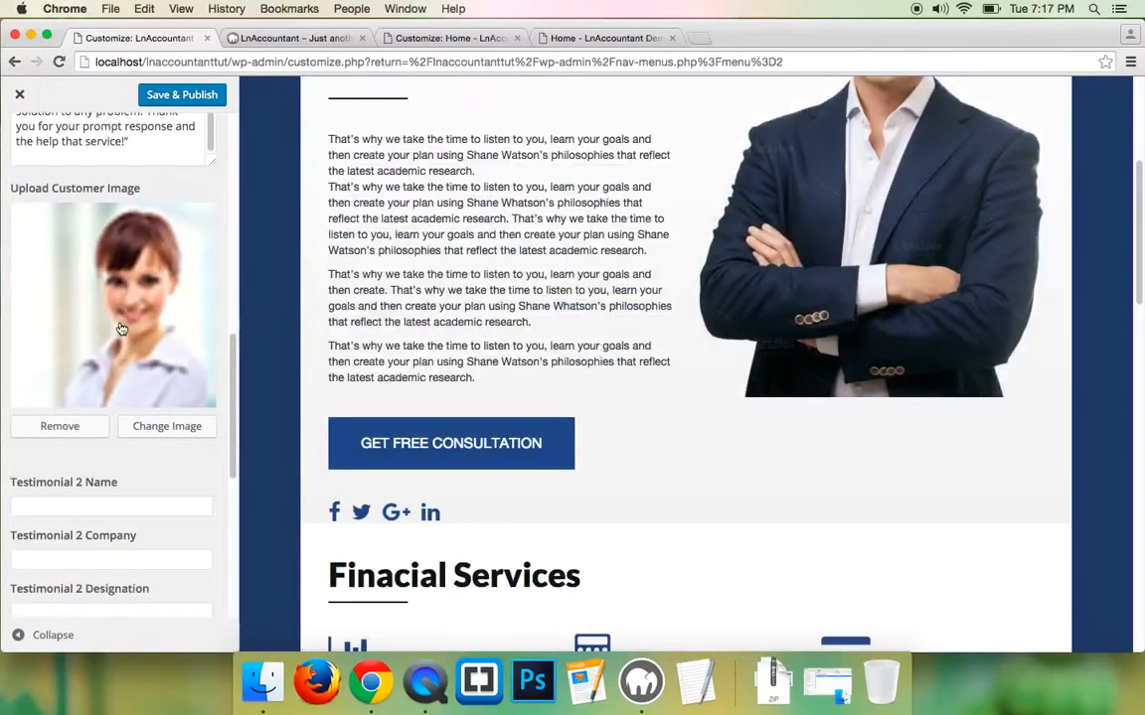
- Copy the second reviewer's name from the demo into the Testimonial 2 Name field
{"action": "left_click", "coordinate": [596, 38]}
{"action": "left_click", "coordinate": [511, 392]}
{"action": "right_click", "coordinate": [512, 392]}
{"action": "left_click", "coordinate": [543, 419]}
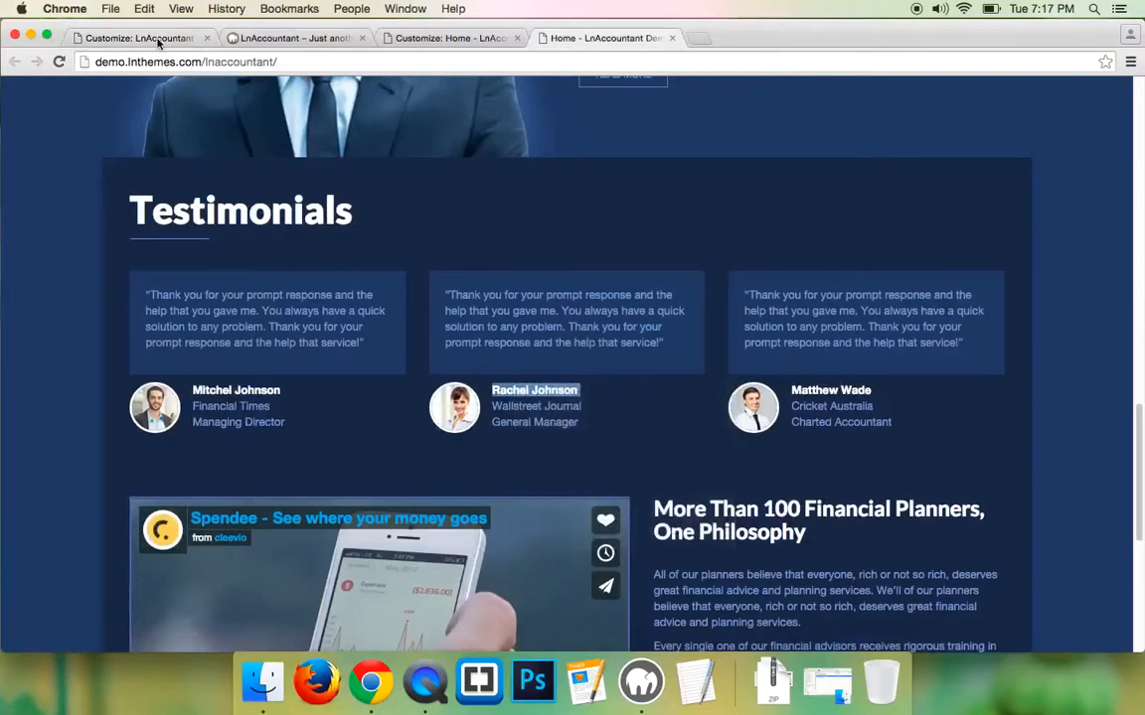
{"action": "left_click", "coordinate": [144, 38]}
{"action": "left_click", "coordinate": [69, 486]}
{"action": "key", "text": "super+v"}
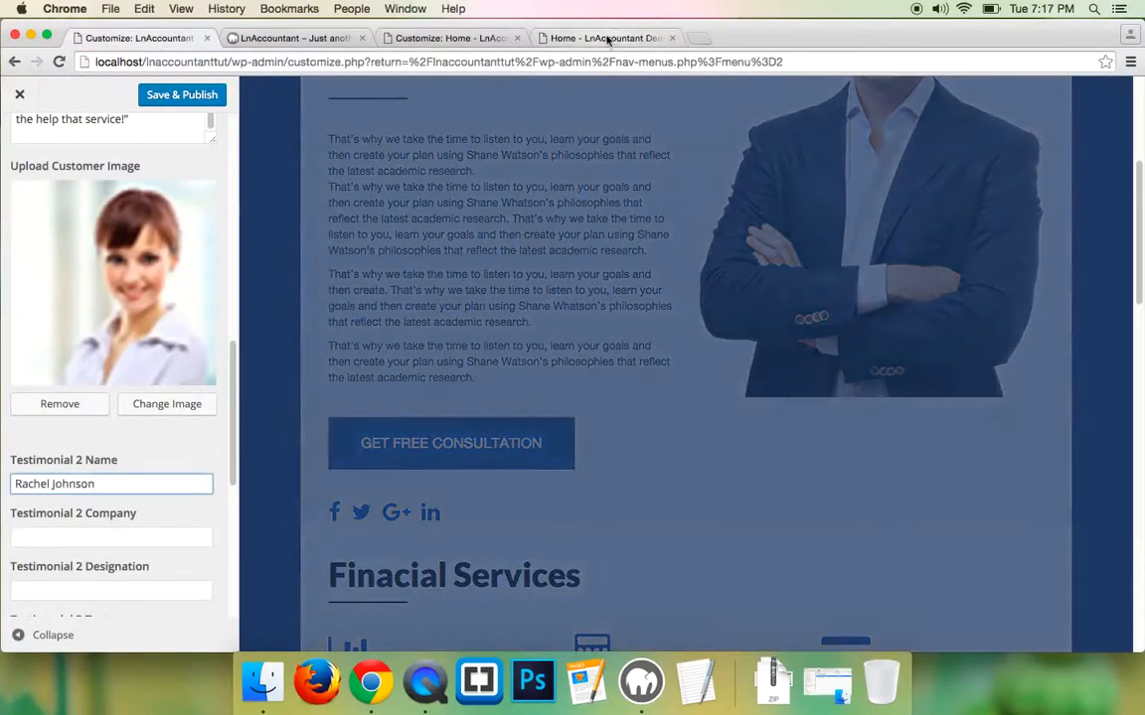
- Set the Testimonial 2 Company to 'Wallstreet Journal' copied from the demo
{"action": "left_click", "coordinate": [601, 38]}
{"action": "triple_click", "coordinate": [514, 406]}
{"action": "right_click", "coordinate": [513, 405]}
{"action": "left_click", "coordinate": [544, 439]}
{"action": "left_click", "coordinate": [144, 37]}
{"action": "left_click", "coordinate": [51, 537]}
{"action": "key", "text": "super+v"}
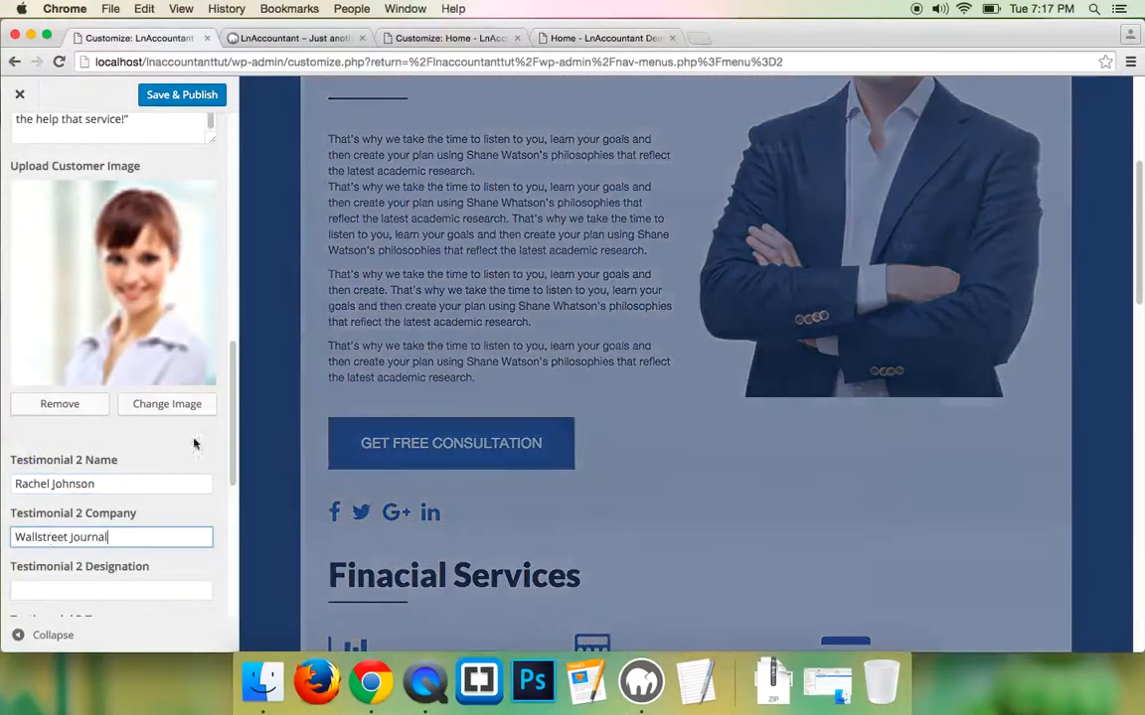
- Set the Testimonial 2 Designation to 'General Manager' copied from the demo
{"action": "left_click", "coordinate": [601, 38]}
{"action": "double_click", "coordinate": [507, 421]}
{"action": "right_click", "coordinate": [506, 421]}
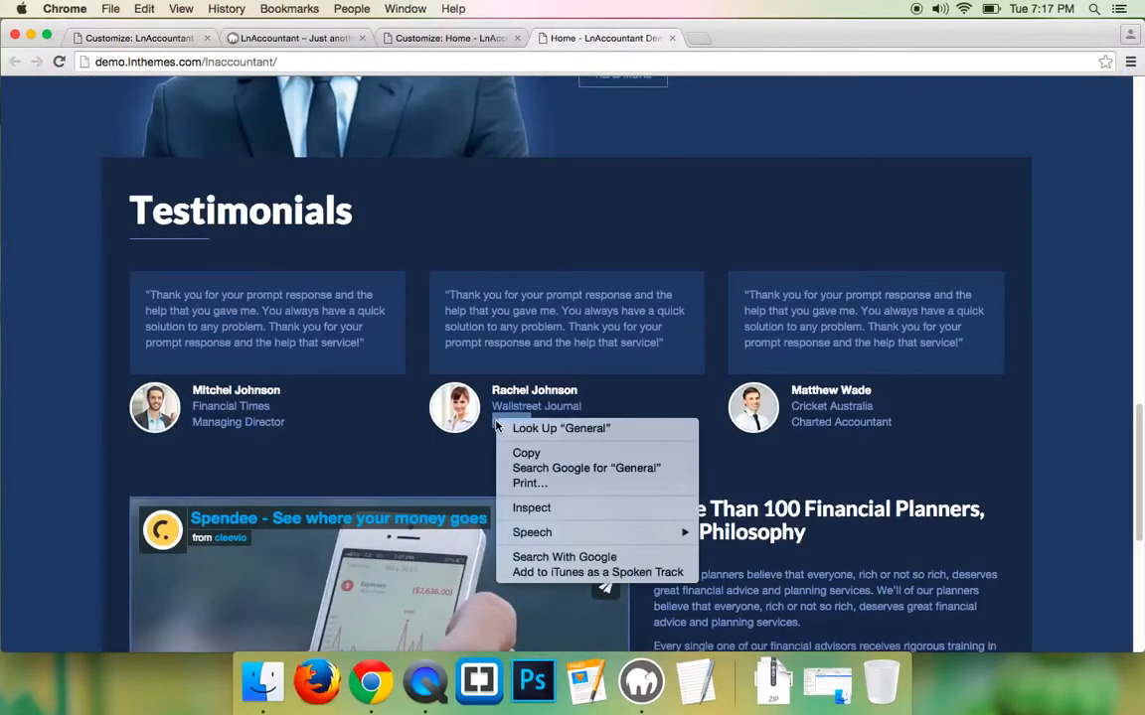
{"action": "left_click", "coordinate": [541, 437]}
{"action": "triple_click", "coordinate": [514, 422]}
{"action": "right_click", "coordinate": [514, 421]}
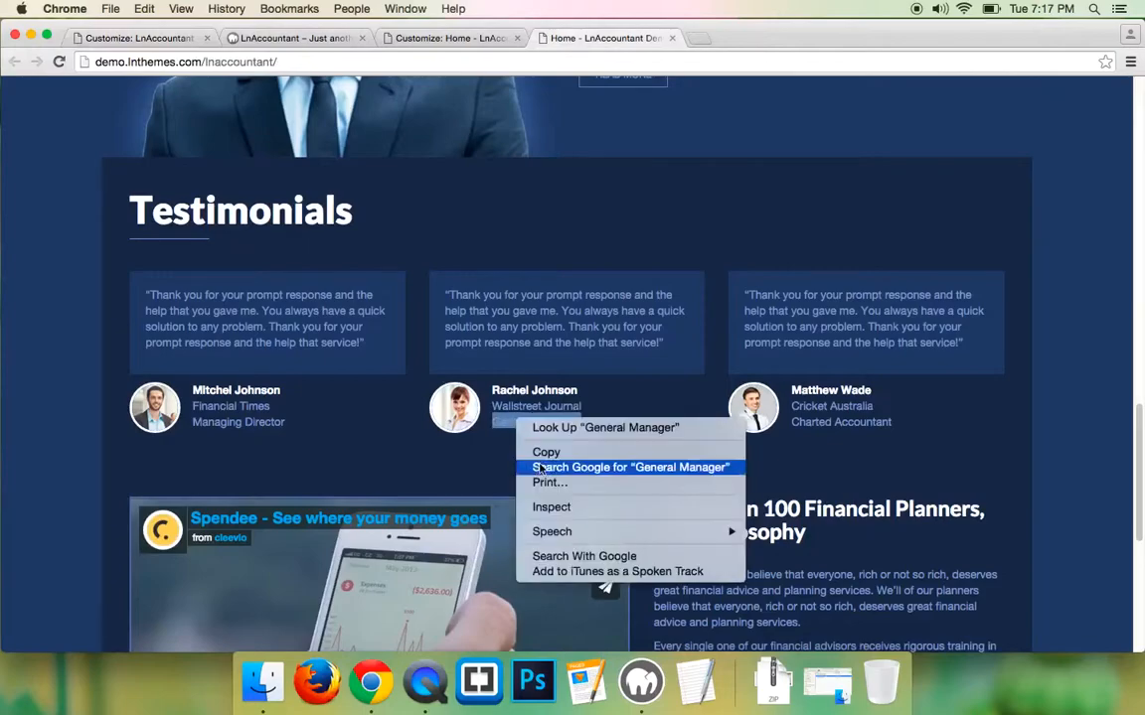
{"action": "left_click", "coordinate": [541, 450]}
{"action": "left_click", "coordinate": [140, 38]}
{"action": "left_click", "coordinate": [72, 509]}
{"action": "key", "text": "super+v"}
- Paste the demo's third testimonial quote into the Testimonial 3 Text box
{"action": "left_click", "coordinate": [599, 38]}
{"action": "triple_click", "coordinate": [807, 320]}
{"action": "right_click", "coordinate": [805, 296]}
{"action": "left_click", "coordinate": [641, 327]}
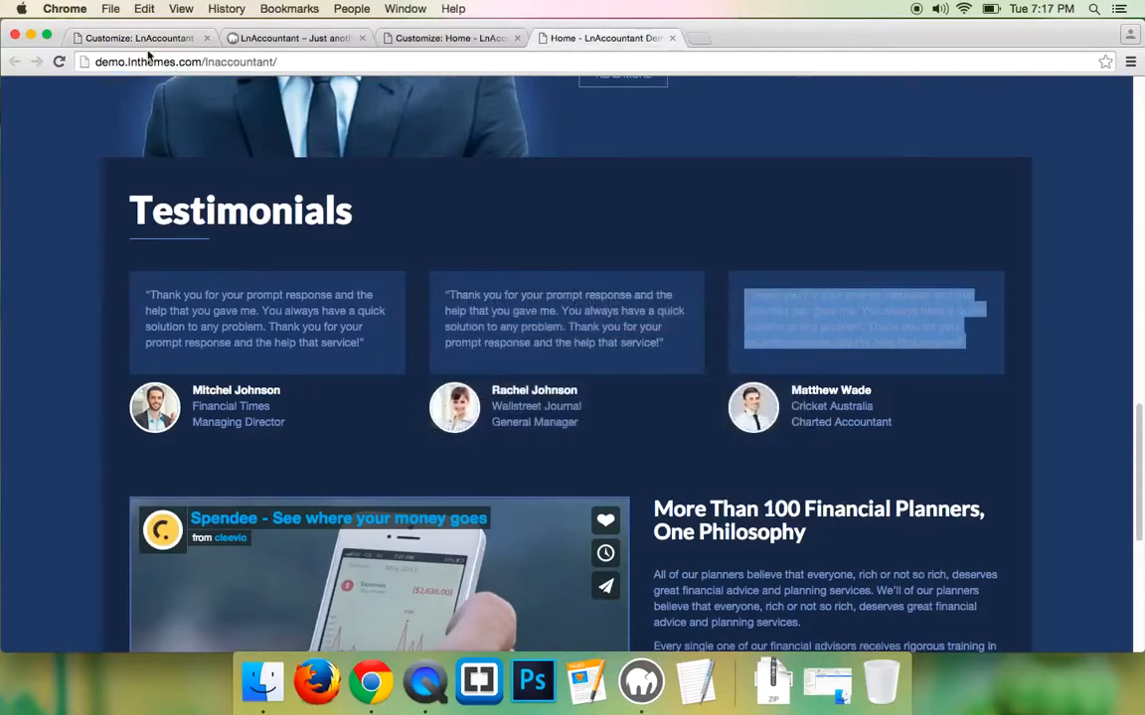
{"action": "left_click", "coordinate": [139, 38]}
{"action": "scroll", "coordinate": [161, 465], "scroll_direction": "down", "scroll_amount": 2}
{"action": "left_click", "coordinate": [84, 451]}
{"action": "key", "text": "super+v"}
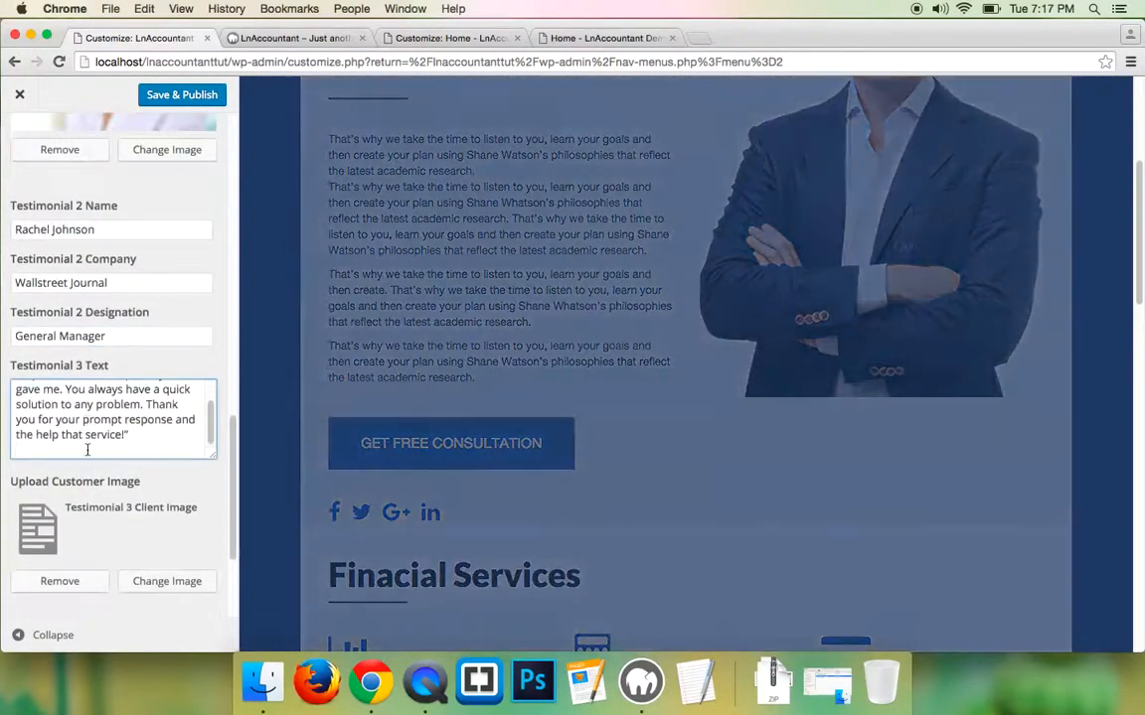
- Upload 3.jpg and use it as the Testimonial 3 customer photo
{"action": "scroll", "coordinate": [80, 417], "scroll_direction": "down", "scroll_amount": 2}
{"action": "left_click", "coordinate": [179, 511]}
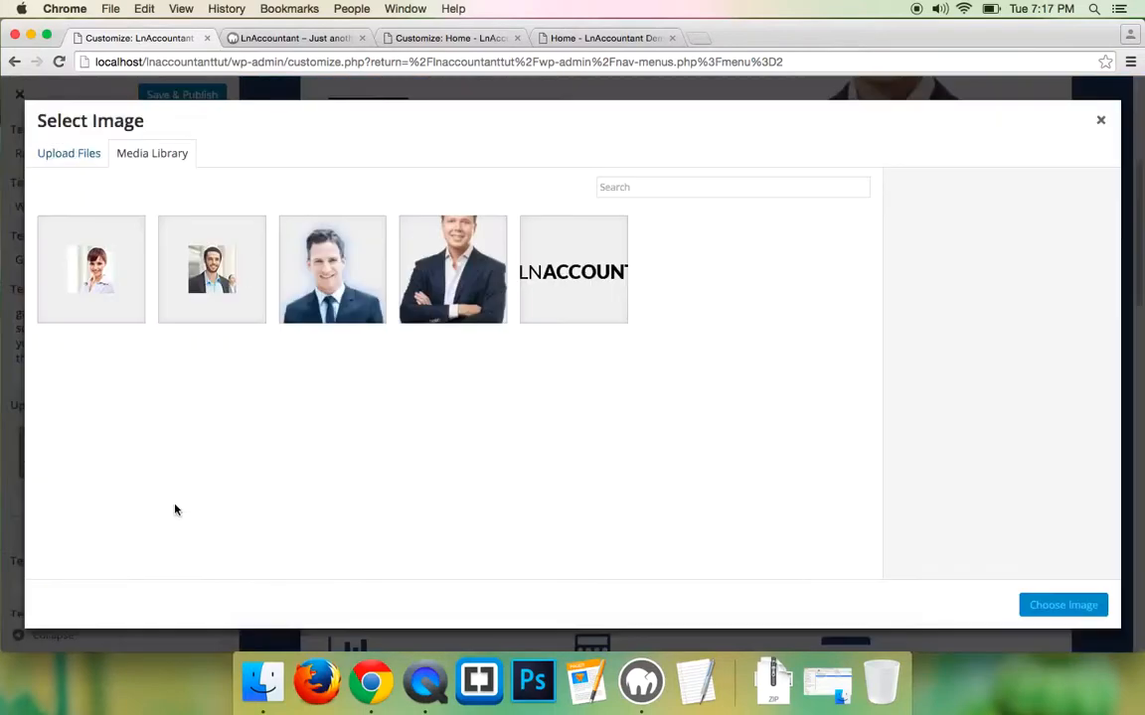
{"action": "left_click", "coordinate": [68, 155]}
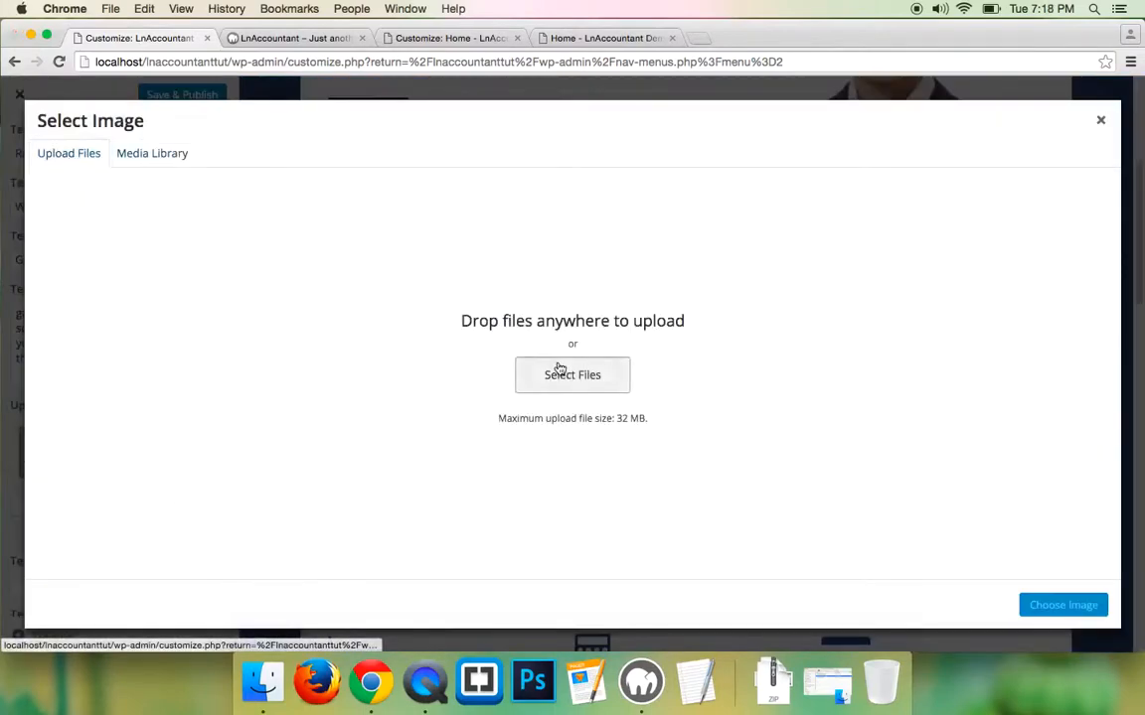
{"action": "left_click", "coordinate": [558, 374]}
{"action": "left_click", "coordinate": [328, 335]}
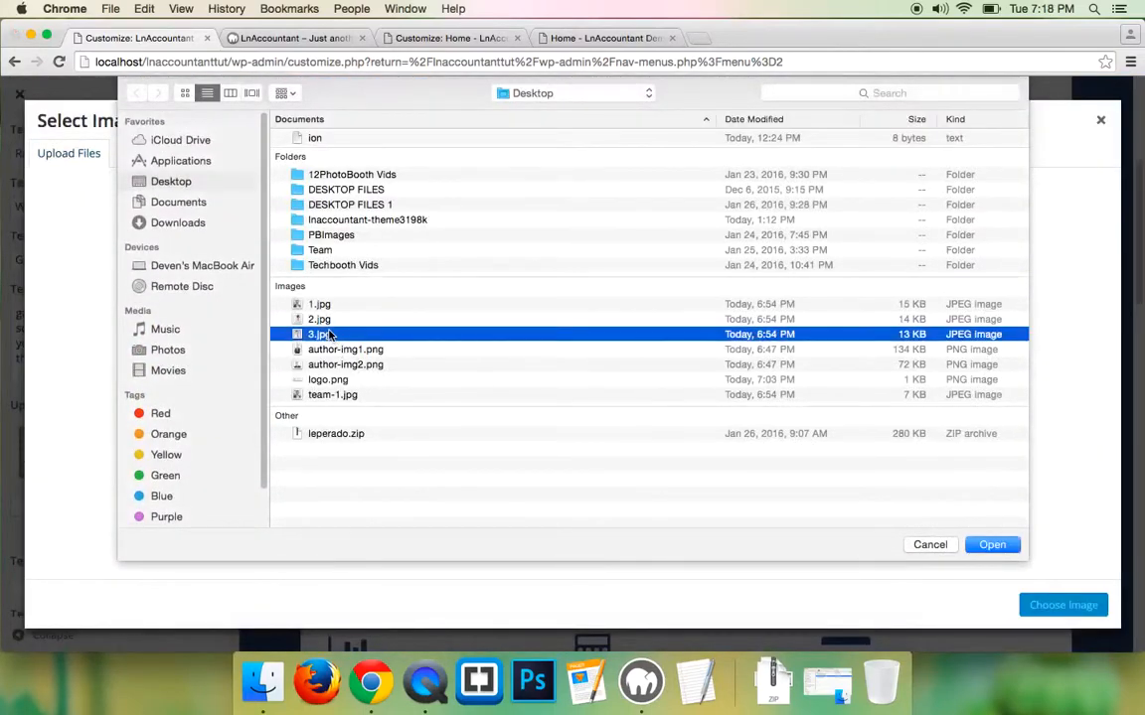
{"action": "left_click", "coordinate": [991, 544]}
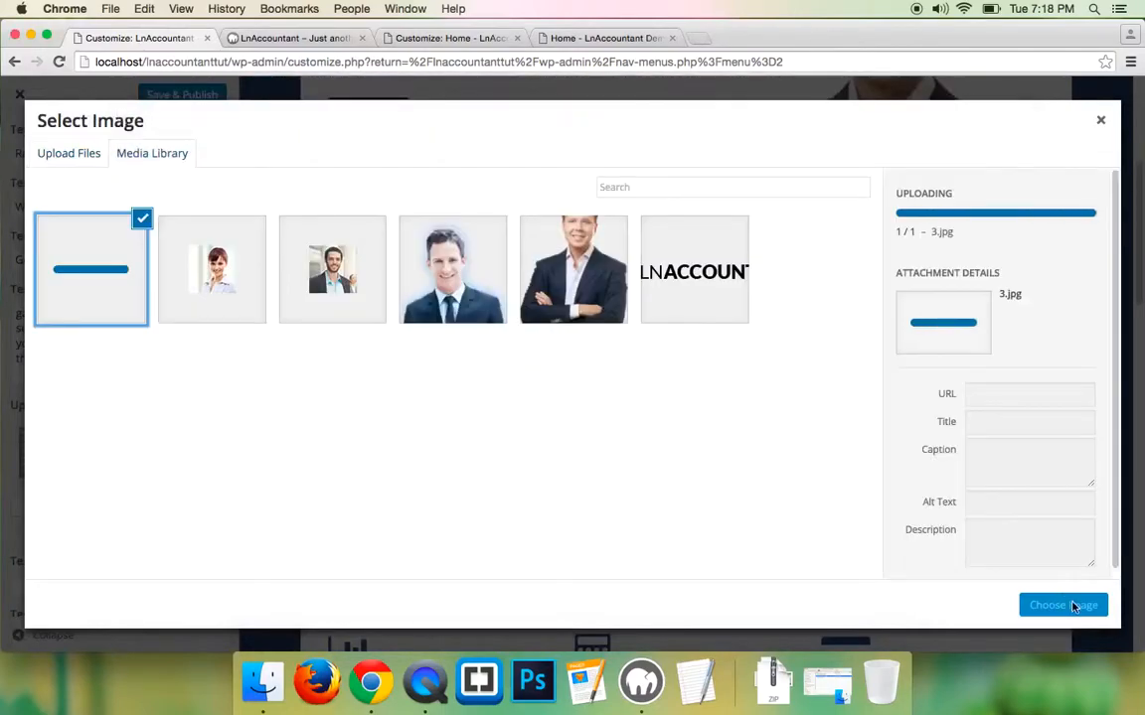
{"action": "left_click", "coordinate": [1081, 605]}
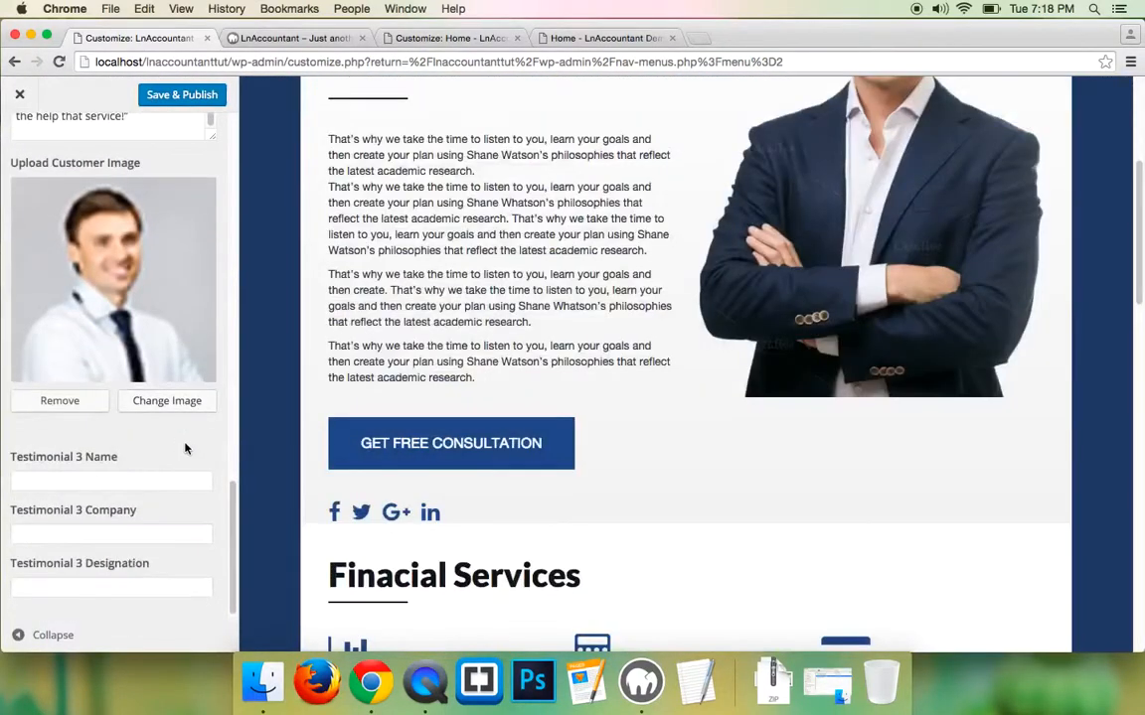
- Copy the third reviewer's name from the demo into the Testimonial 3 Name field
{"action": "left_click", "coordinate": [590, 37]}
{"action": "triple_click", "coordinate": [814, 390]}
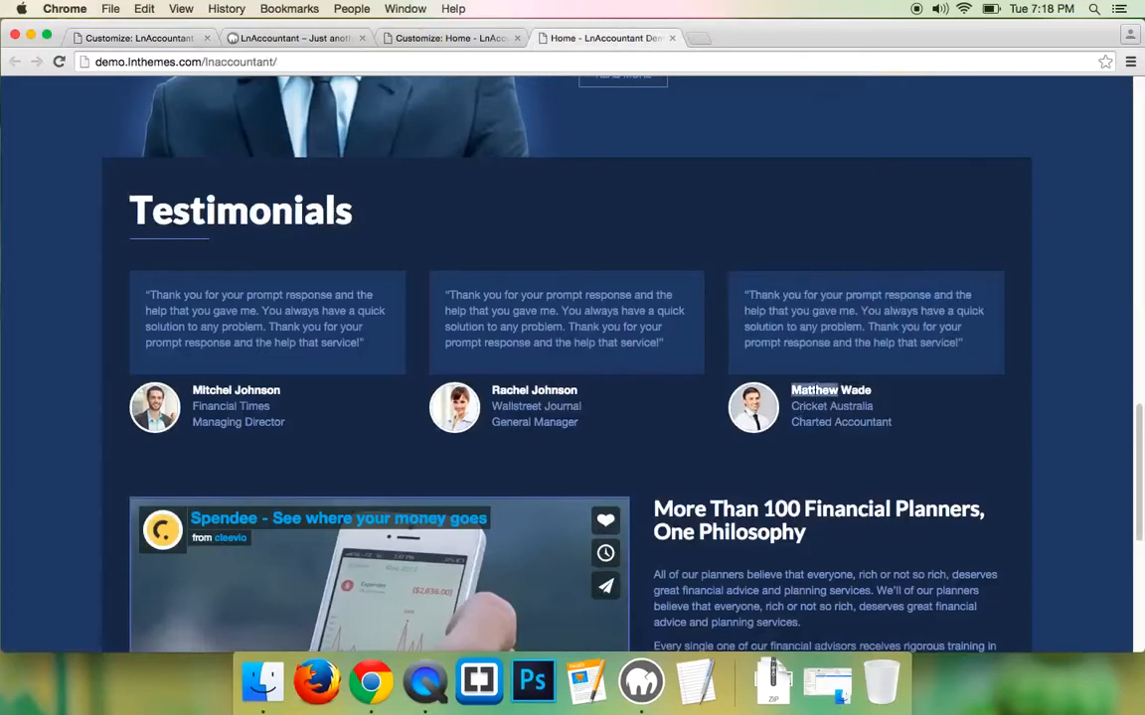
{"action": "right_click", "coordinate": [815, 388]}
{"action": "left_click", "coordinate": [833, 420]}
{"action": "left_click", "coordinate": [112, 39]}
{"action": "left_click", "coordinate": [77, 479]}
{"action": "key", "text": "super+v"}
- Set the Testimonial 3 Company to 'Cricket Australia' copied from the demo
{"action": "left_click", "coordinate": [590, 38]}
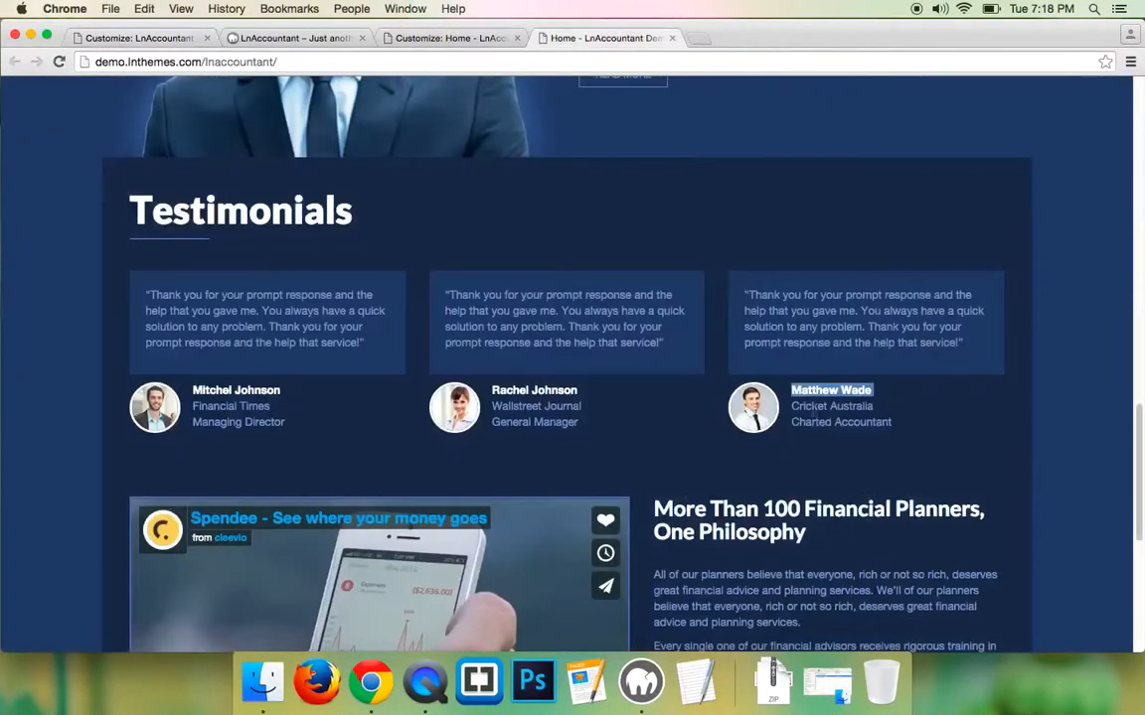
{"action": "triple_click", "coordinate": [815, 407]}
{"action": "right_click", "coordinate": [811, 402]}
{"action": "left_click", "coordinate": [834, 438]}
{"action": "left_click", "coordinate": [112, 39]}
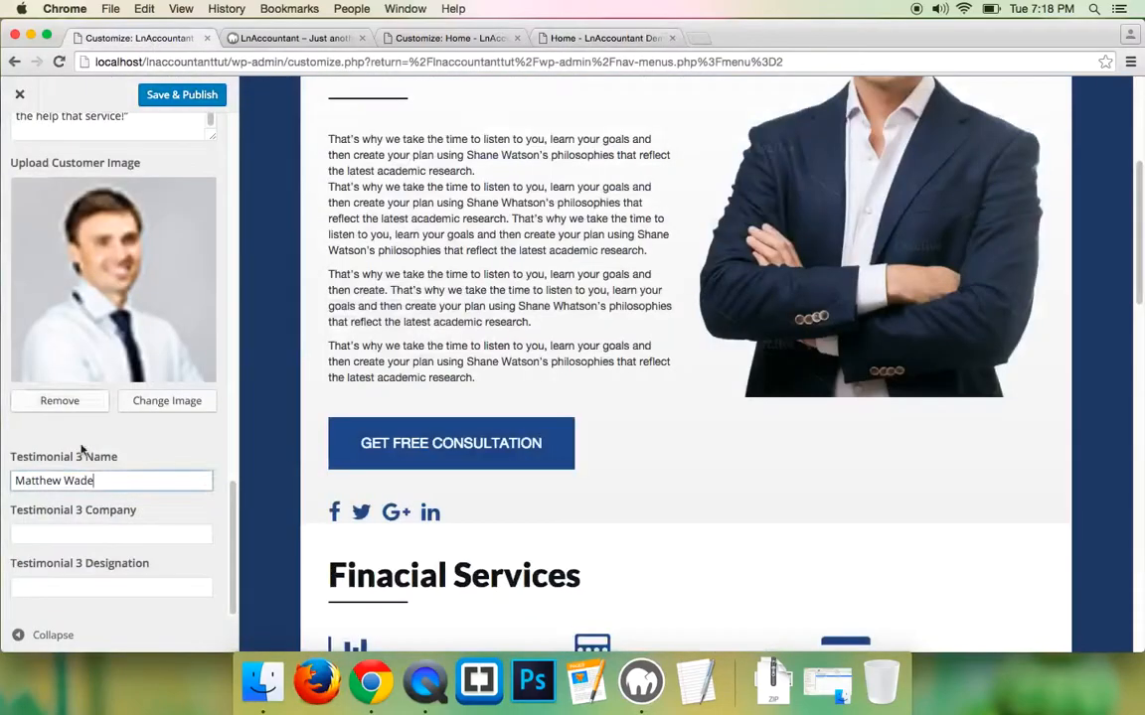
{"action": "left_click", "coordinate": [86, 537]}
{"action": "key", "text": "super+v"}
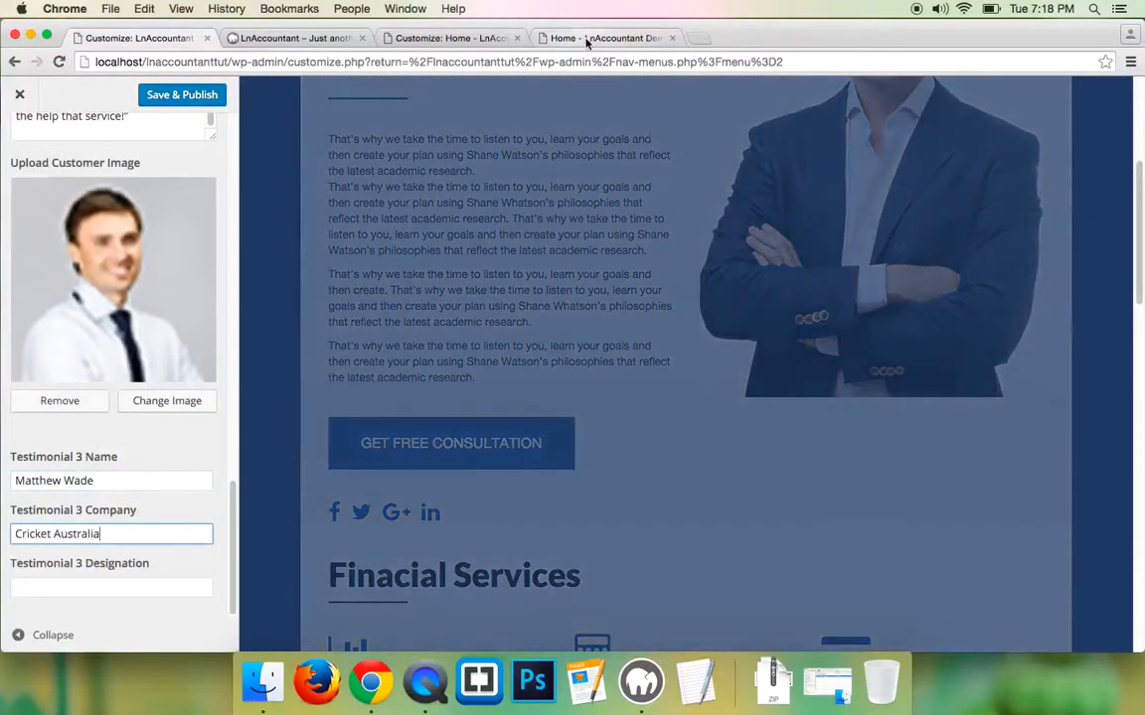
- Set the Testimonial 3 Designation to 'Charted Accountant' copied from the demo
{"action": "left_click", "coordinate": [586, 38]}
{"action": "triple_click", "coordinate": [817, 422]}
{"action": "right_click", "coordinate": [817, 422]}
{"action": "left_click", "coordinate": [824, 457]}
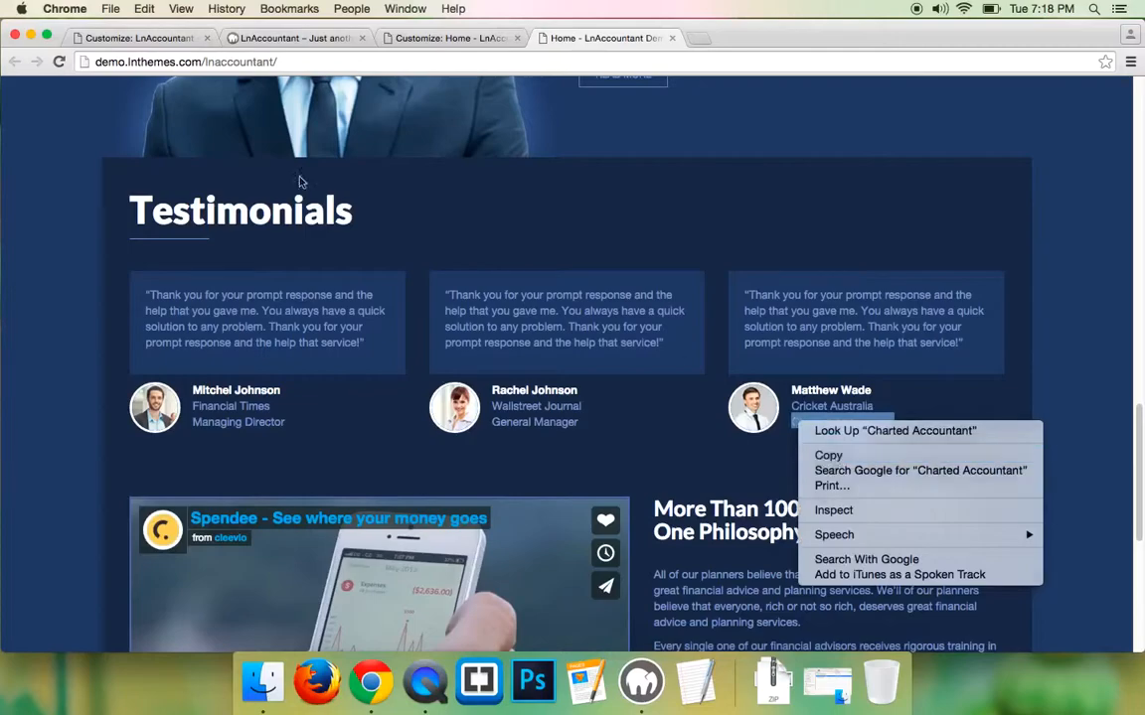
{"action": "left_click", "coordinate": [109, 42]}
{"action": "left_click", "coordinate": [51, 593]}
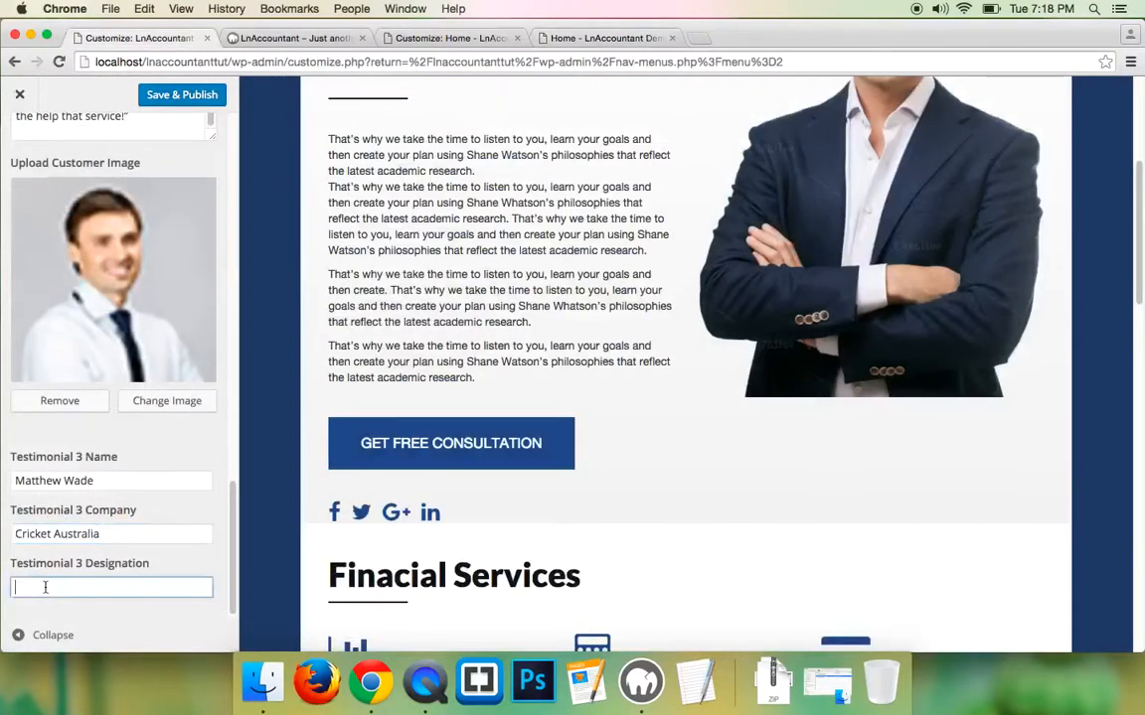
{"action": "key", "text": "super+v"}
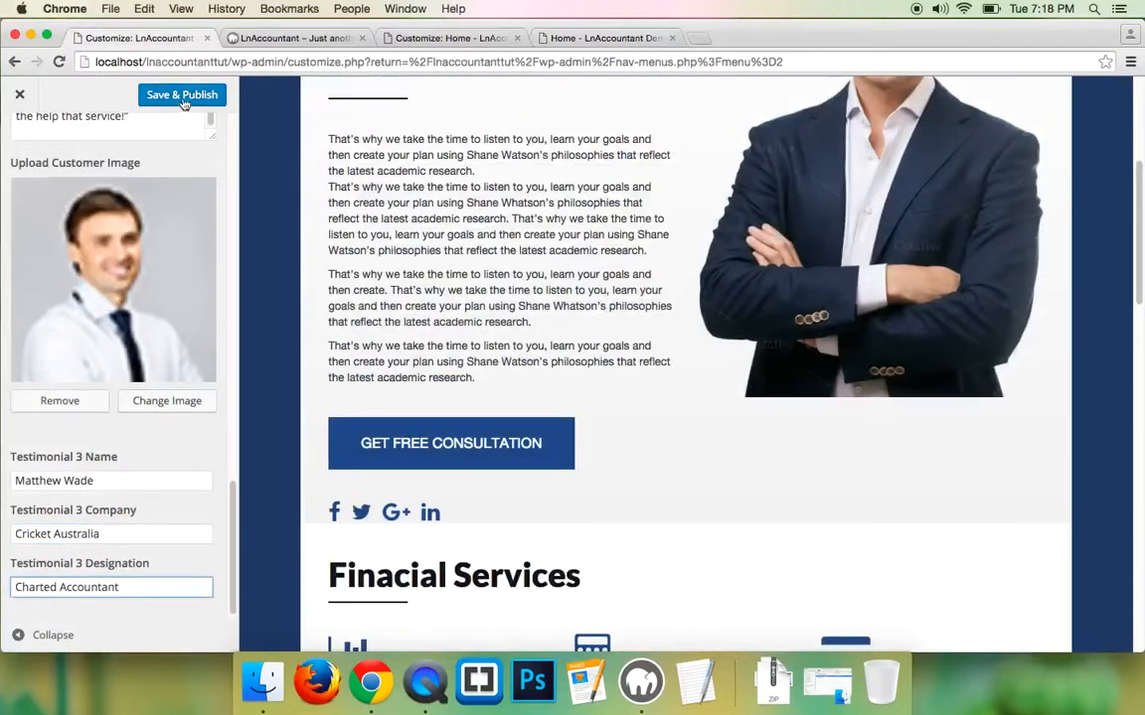
- Save & Publish the testimonial changes and reload the live site to check them
{"action": "left_click", "coordinate": [182, 96]}
{"action": "left_click", "coordinate": [298, 37]}
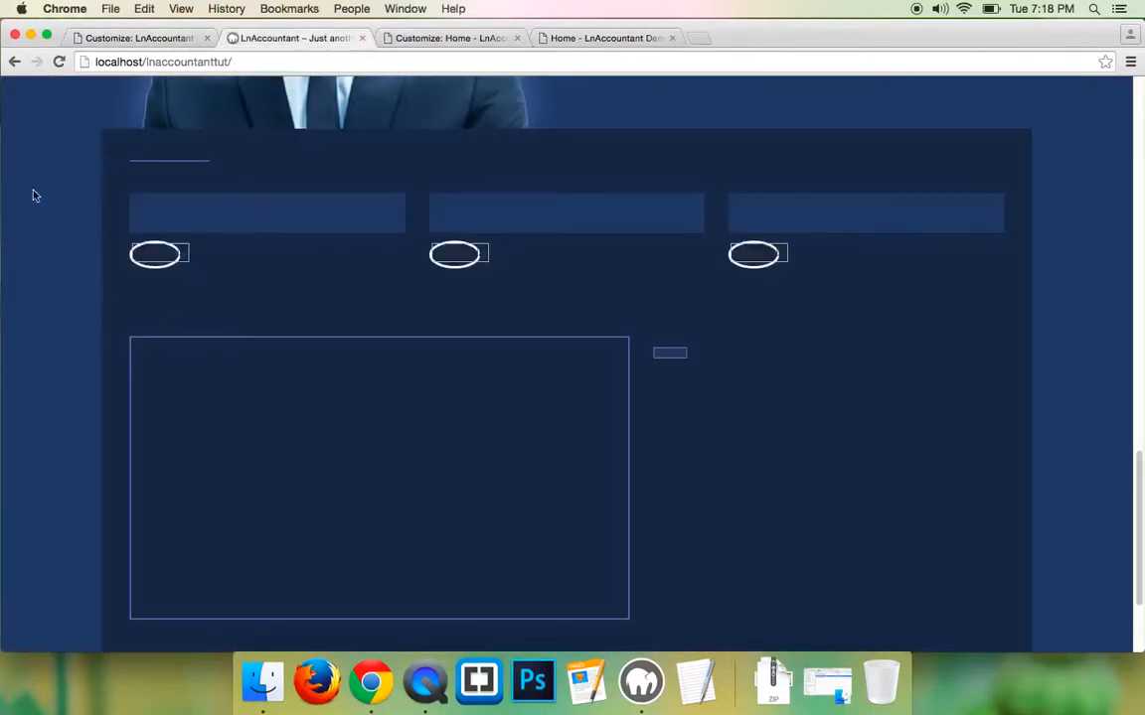
{"action": "left_click", "coordinate": [58, 61]}
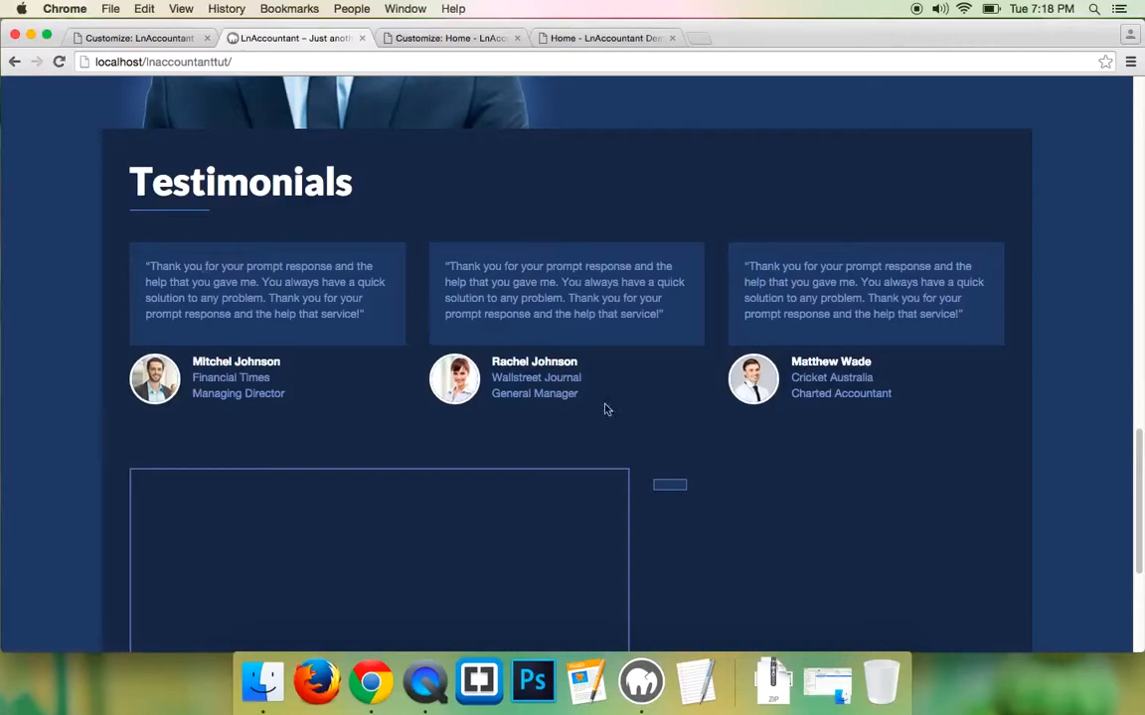
{"action": "scroll", "coordinate": [373, 348], "scroll_direction": "down", "scroll_amount": 5}
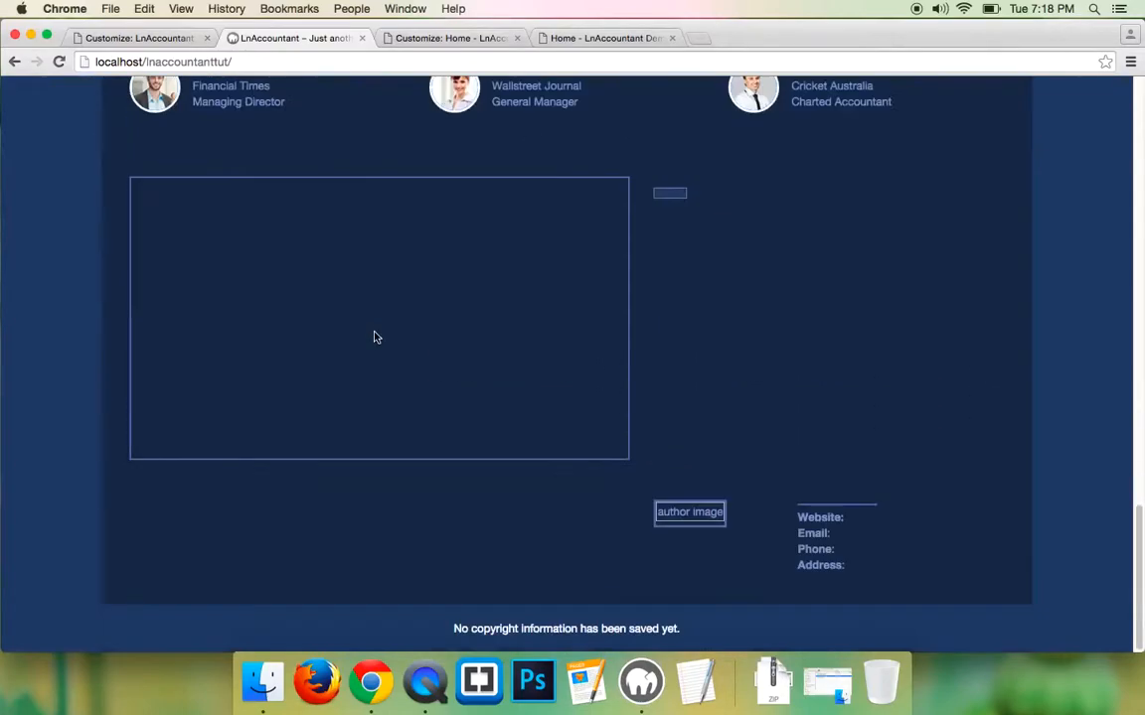
- Compare with the demo site and select its video section heading, 'More Than 100 Financial Planners, One Philosophy'
{"action": "left_click", "coordinate": [596, 38]}
{"action": "scroll", "coordinate": [398, 348], "scroll_direction": "down", "scroll_amount": 5}
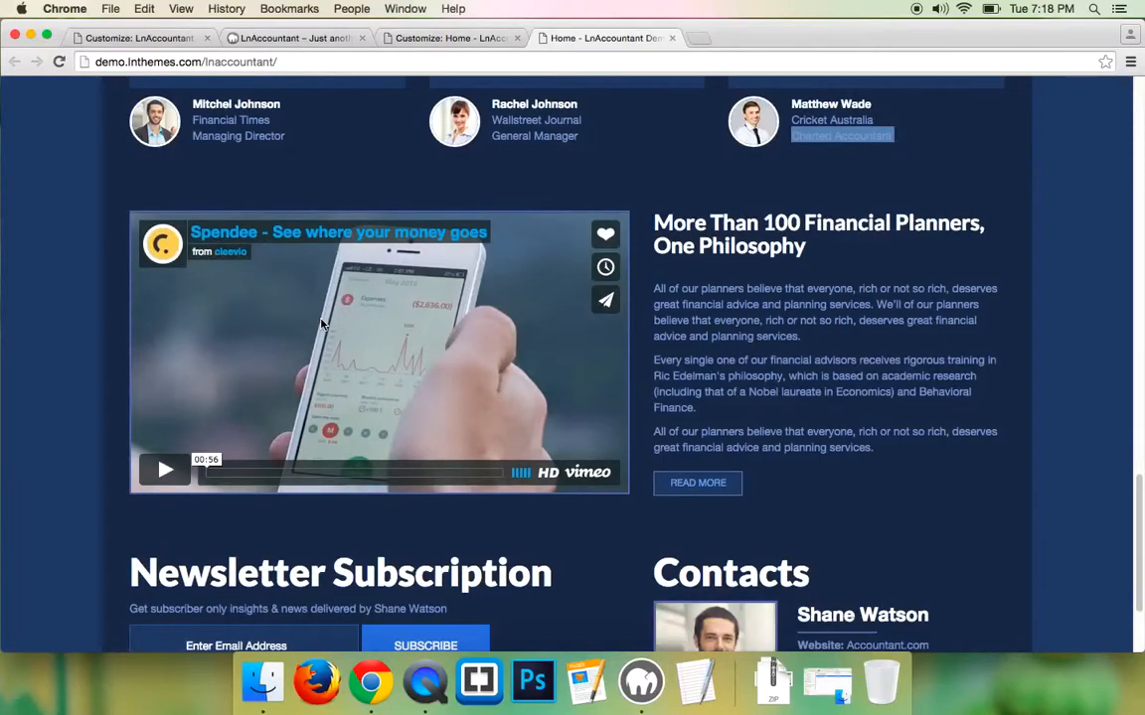
{"action": "triple_click", "coordinate": [740, 238]}
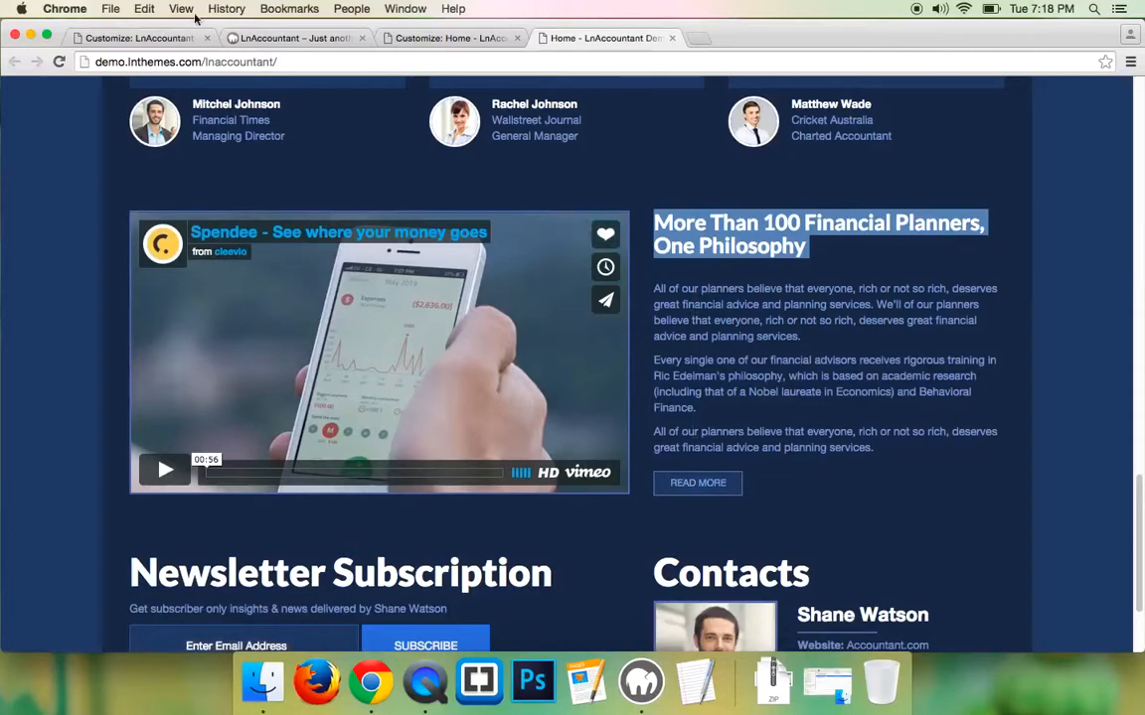
- Open the customizer's Section 5 settings, focus its Video URL field, and view the demo's Spendee video
{"action": "left_click", "coordinate": [169, 42]}
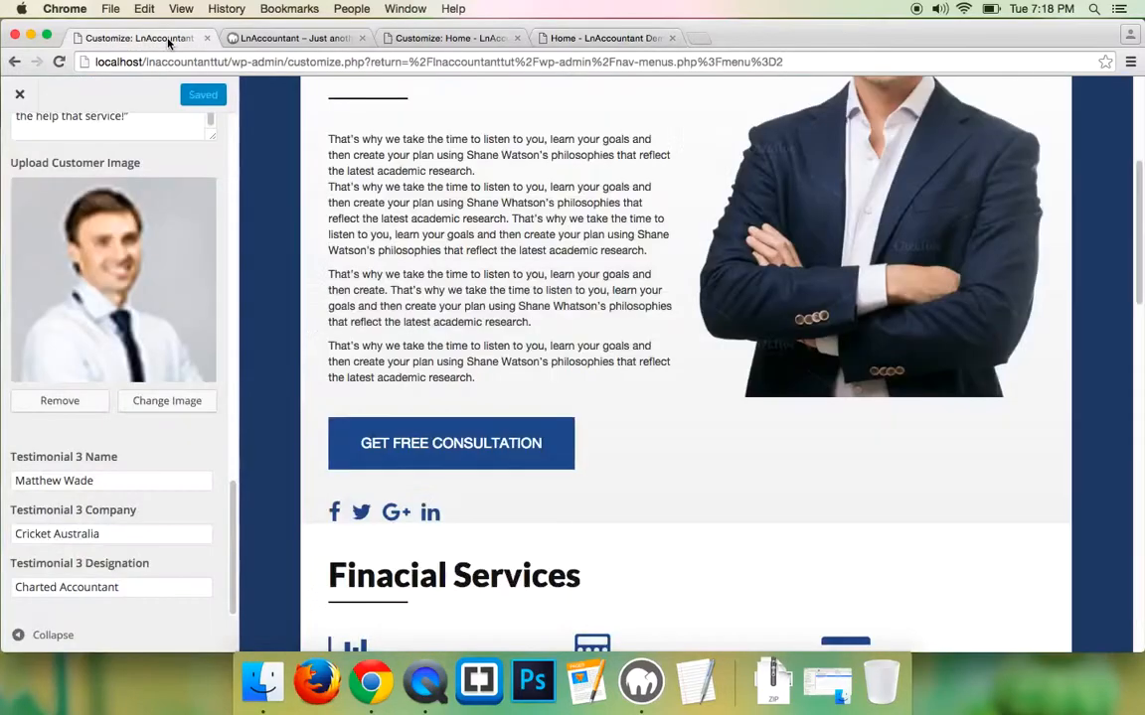
{"action": "scroll", "coordinate": [41, 185], "scroll_direction": "up", "scroll_amount": 5}
{"action": "scroll", "coordinate": [42, 185], "scroll_direction": "up", "scroll_amount": 10}
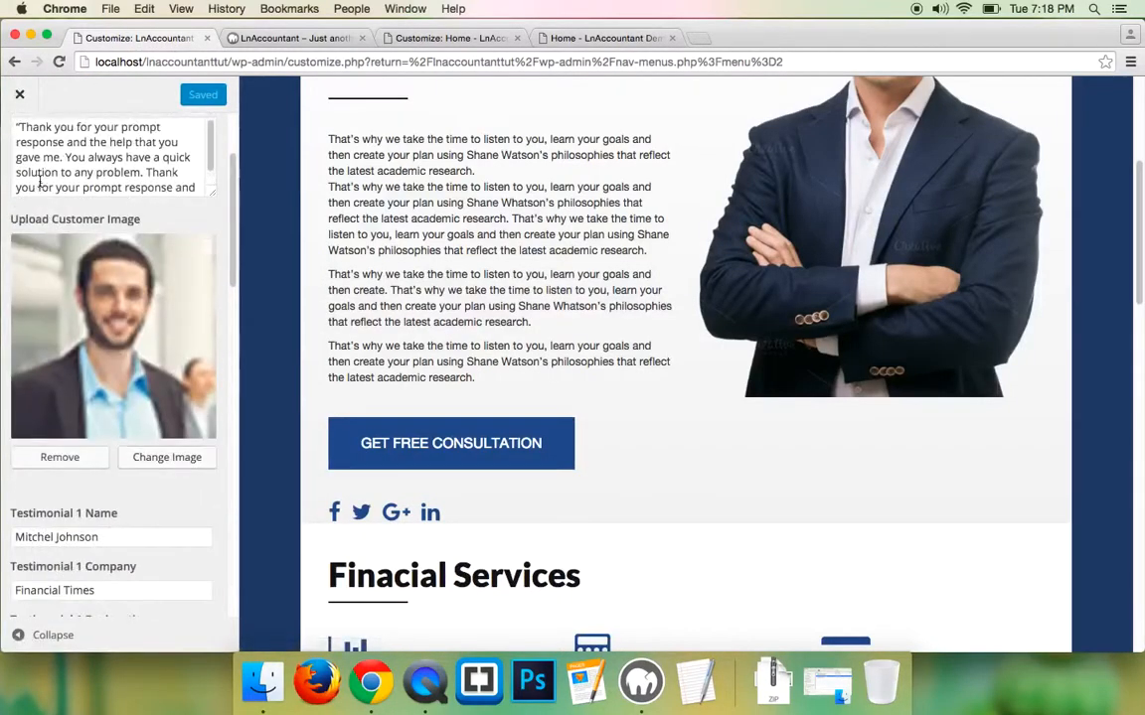
{"action": "left_click", "coordinate": [19, 149]}
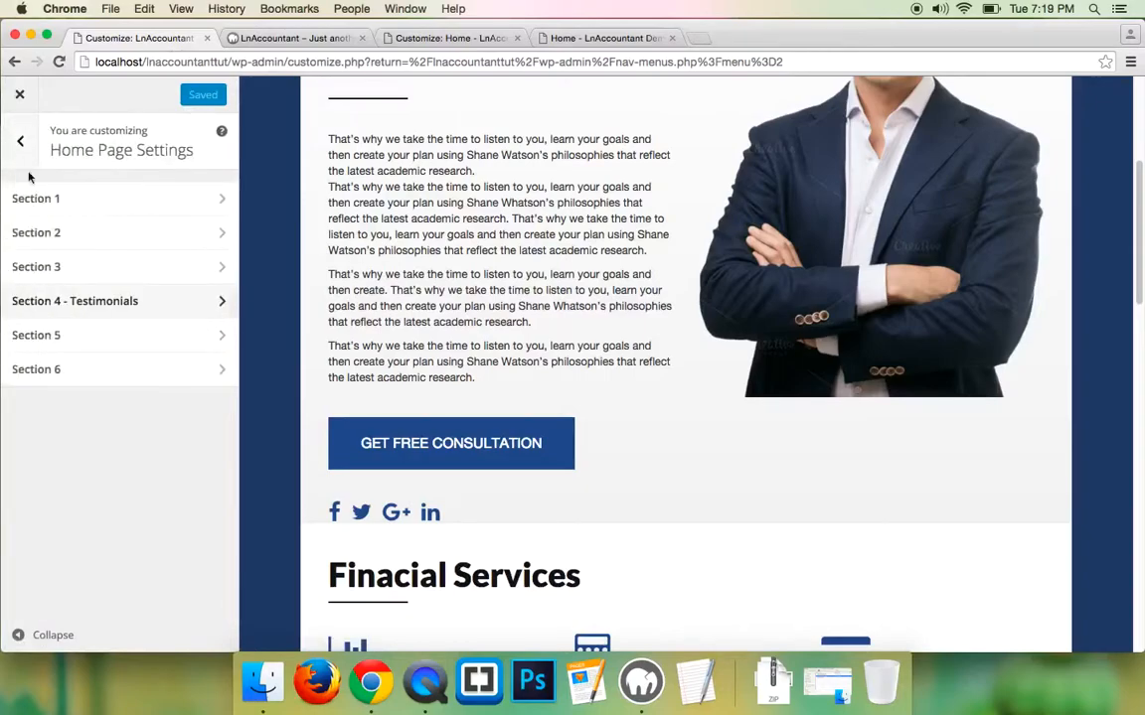
{"action": "left_click", "coordinate": [34, 333]}
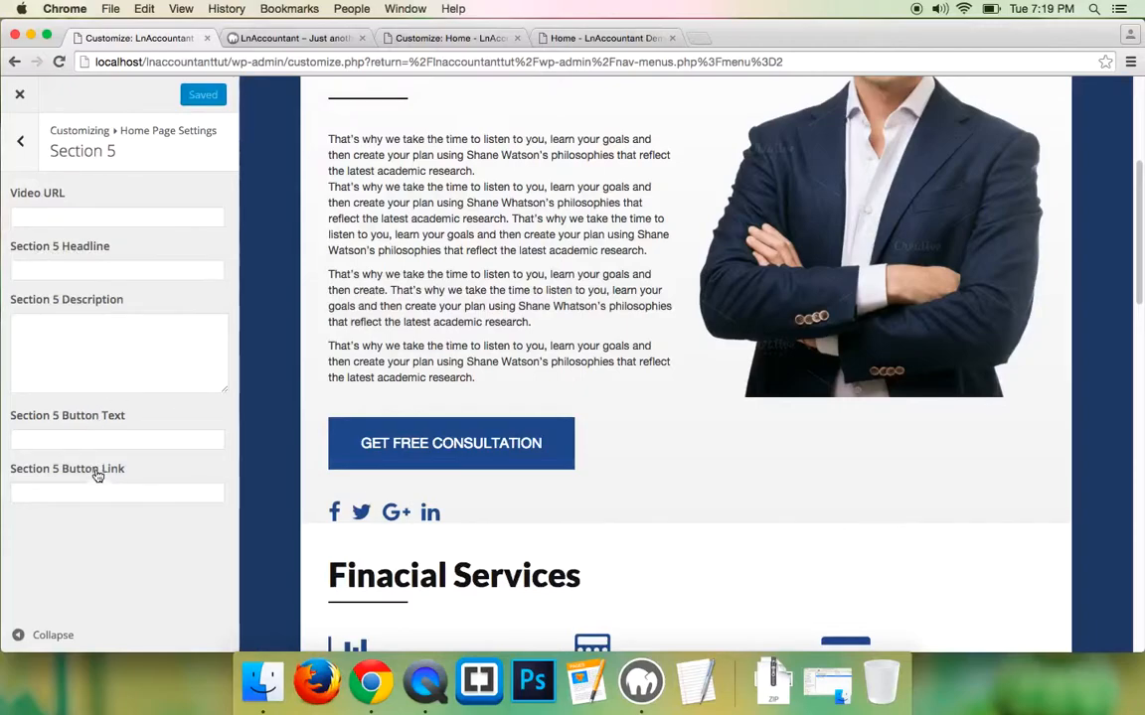
{"action": "left_click", "coordinate": [69, 215]}
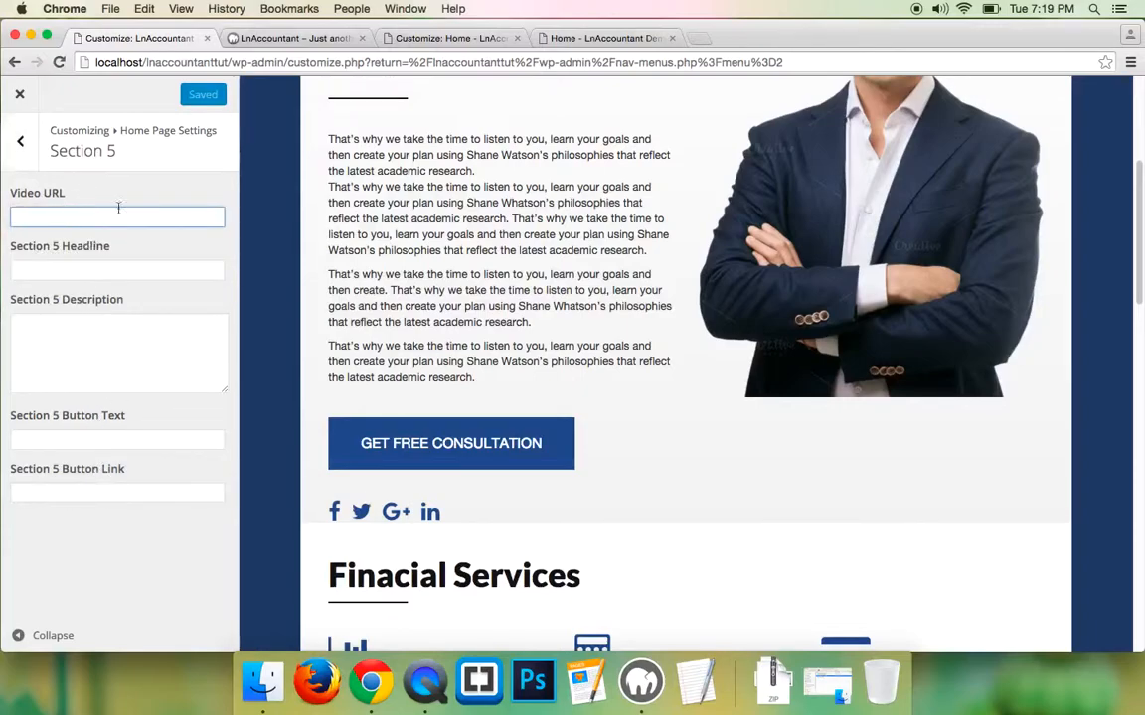
{"action": "left_click", "coordinate": [605, 39]}
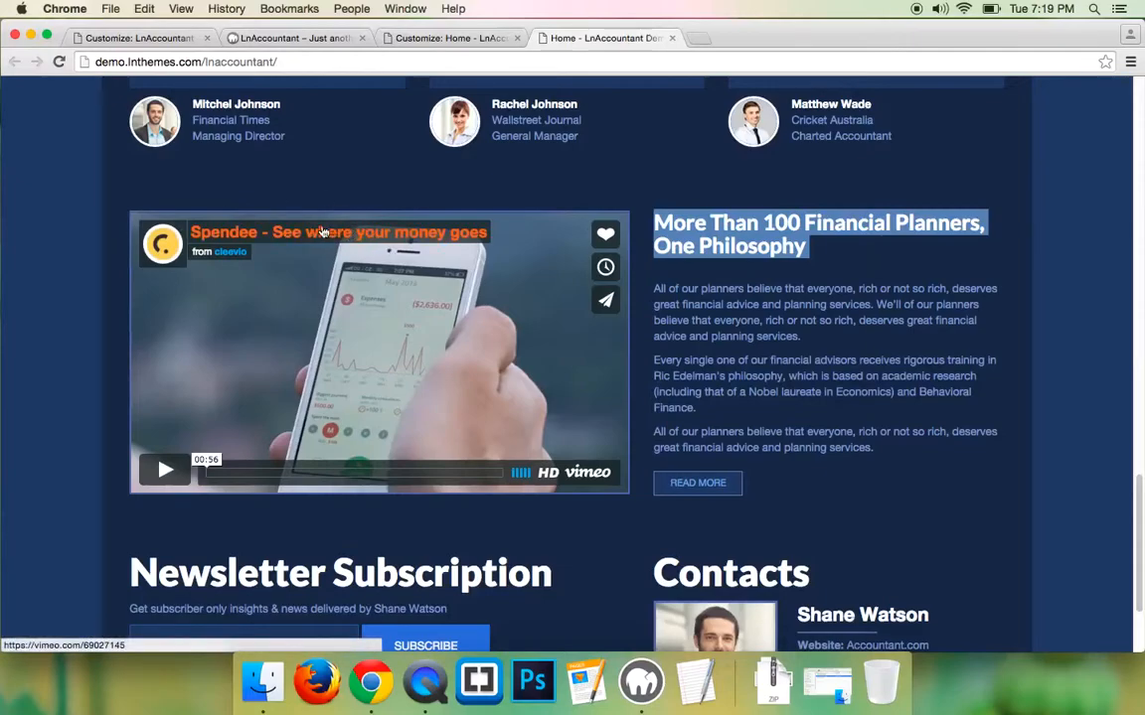
- Copy the full embed code from the Vimeo video's sharing options
{"action": "left_click", "coordinate": [338, 240]}
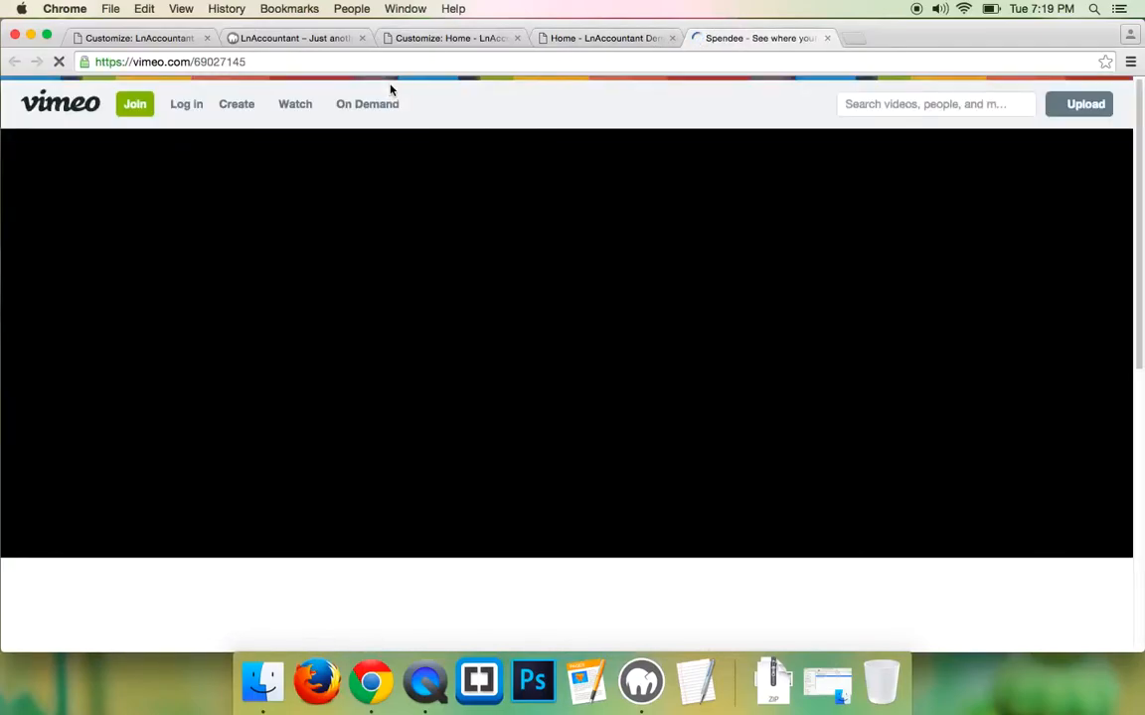
{"action": "left_click", "coordinate": [593, 40]}
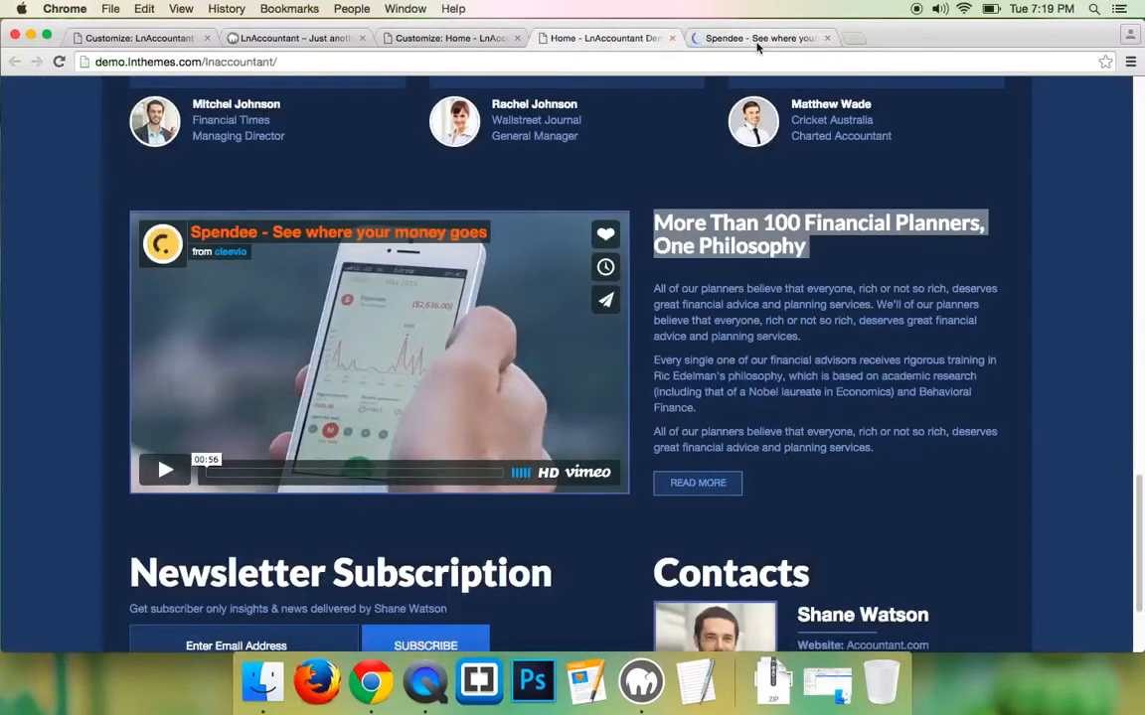
{"action": "left_click", "coordinate": [757, 42]}
{"action": "scroll", "coordinate": [802, 429], "scroll_direction": "down", "scroll_amount": 5}
{"action": "scroll", "coordinate": [794, 427], "scroll_direction": "up", "scroll_amount": 4}
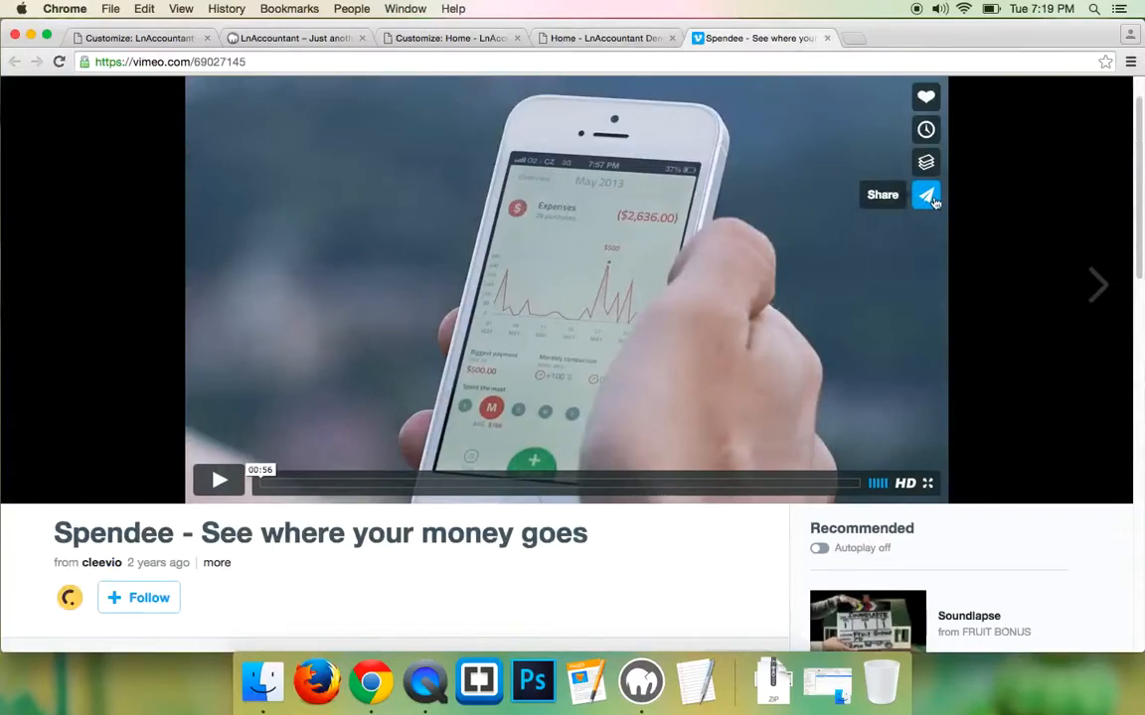
{"action": "left_click", "coordinate": [927, 196]}
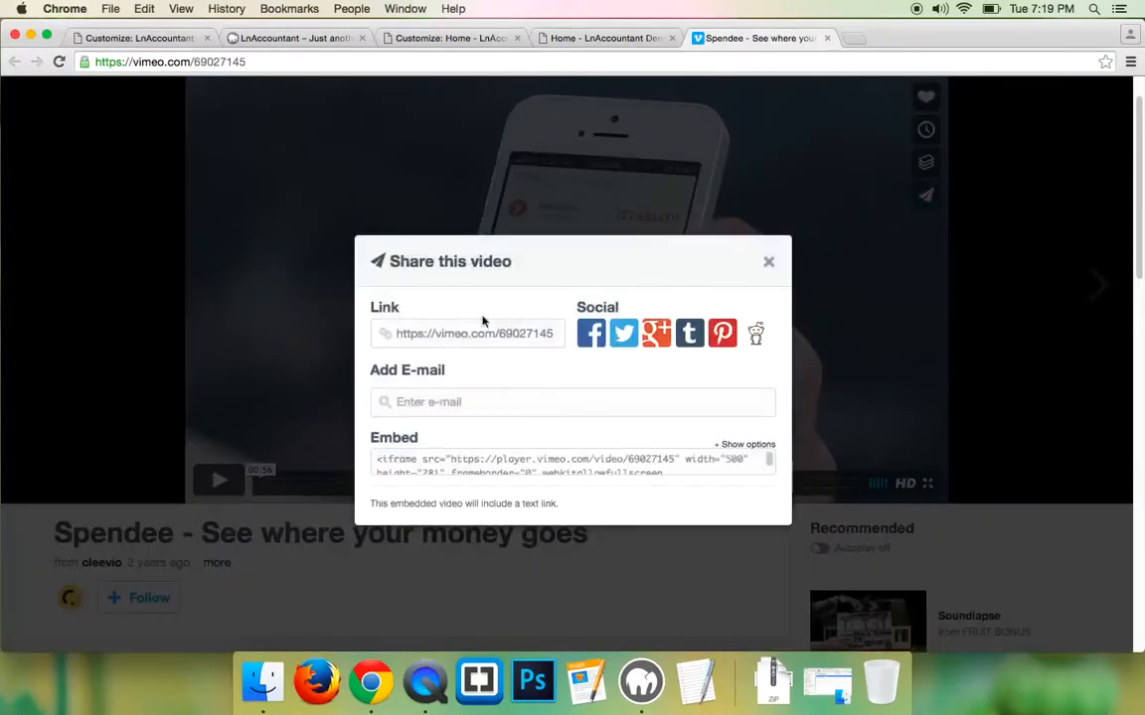
{"action": "left_click", "coordinate": [514, 466]}
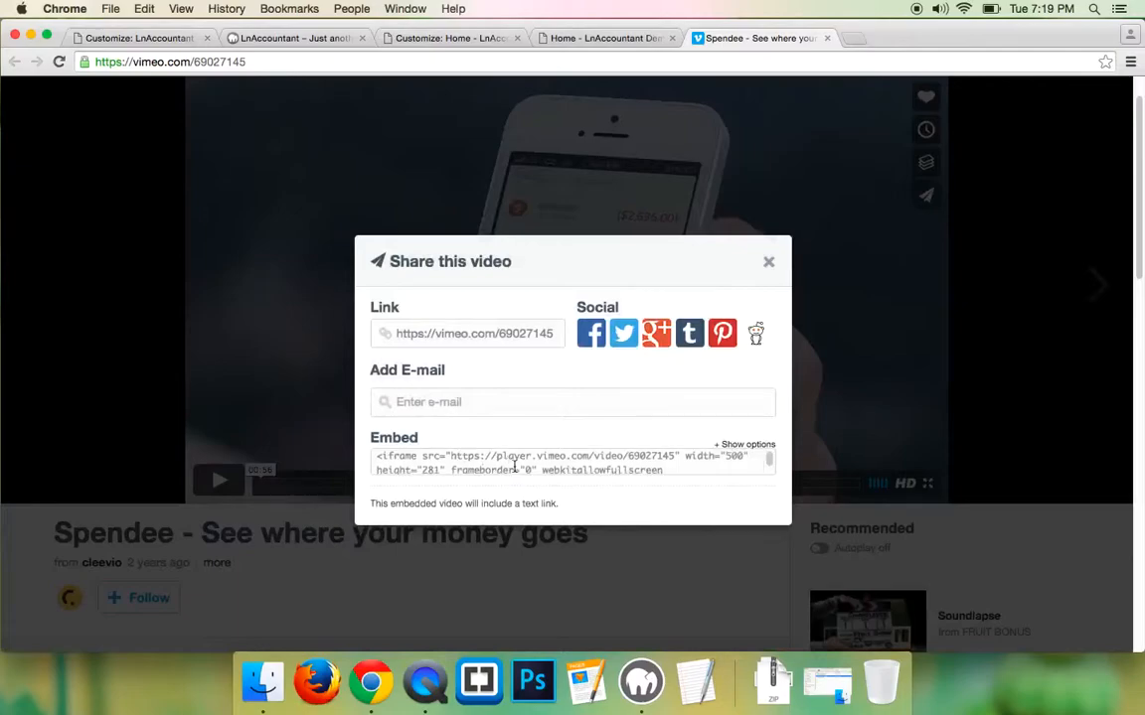
{"action": "left_click", "coordinate": [518, 459]}
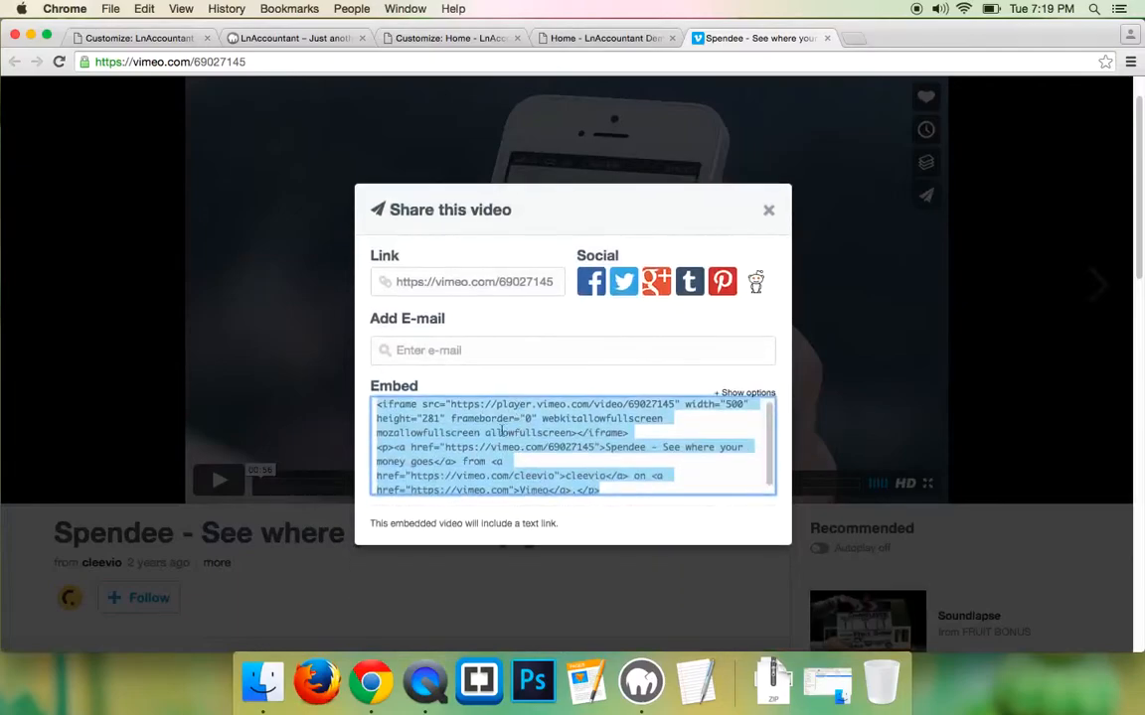
{"action": "left_click", "coordinate": [672, 404]}
{"action": "left_click_drag", "start_coordinate": [452, 404], "coordinate": [672, 404]}
{"action": "key", "text": "super+a"}
{"action": "right_click", "coordinate": [593, 415]}
{"action": "left_click", "coordinate": [621, 441]}
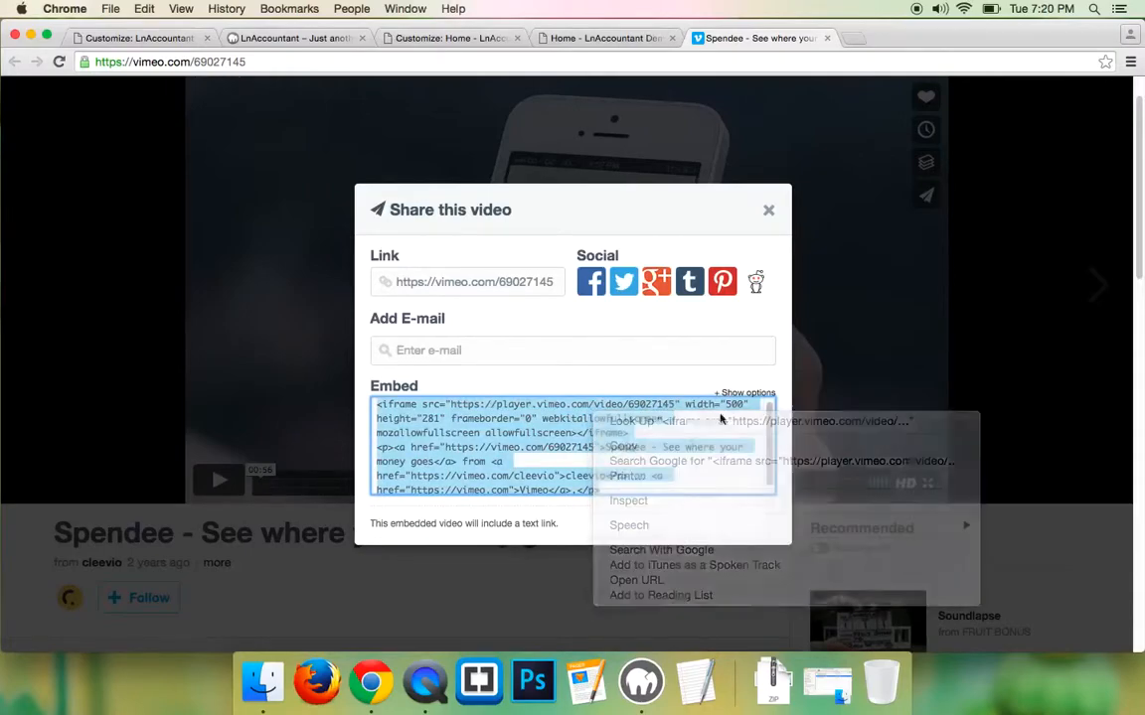
{"action": "left_click", "coordinate": [852, 36]}
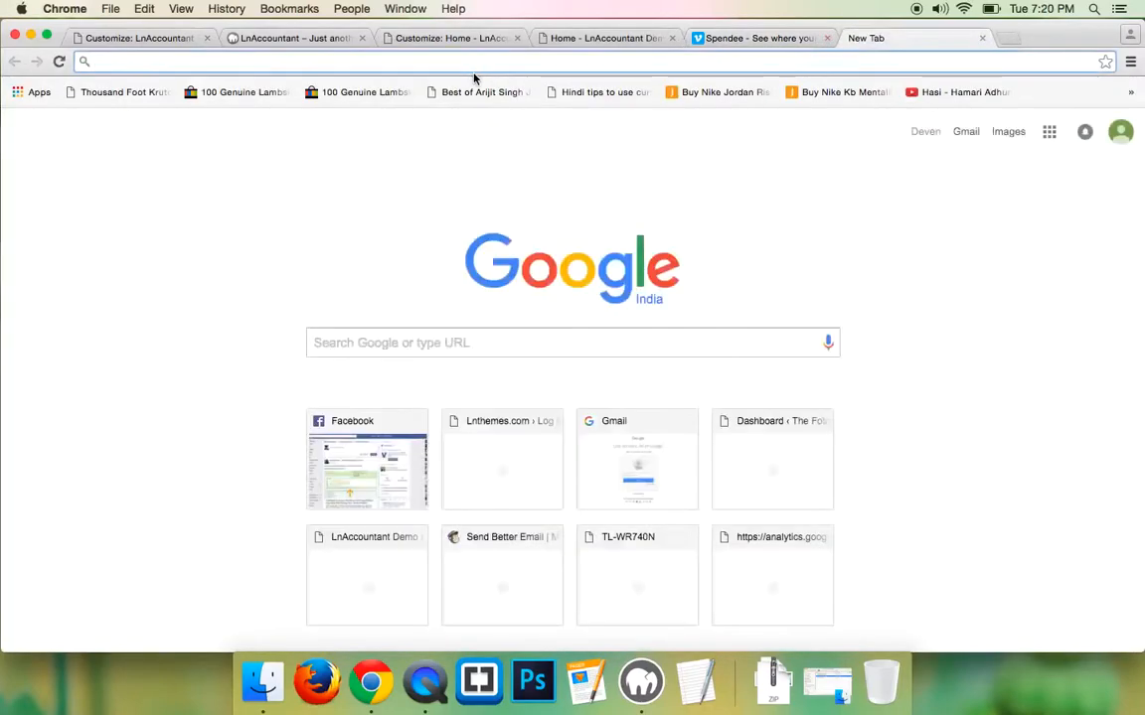
{"action": "key", "text": "super+v"}
{"action": "left_click_drag", "start_coordinate": [176, 63], "coordinate": [1, 57]}
{"action": "left_click_drag", "start_coordinate": [174, 63], "coordinate": [71, 62]}
{"action": "key", "text": "BackSpace"}
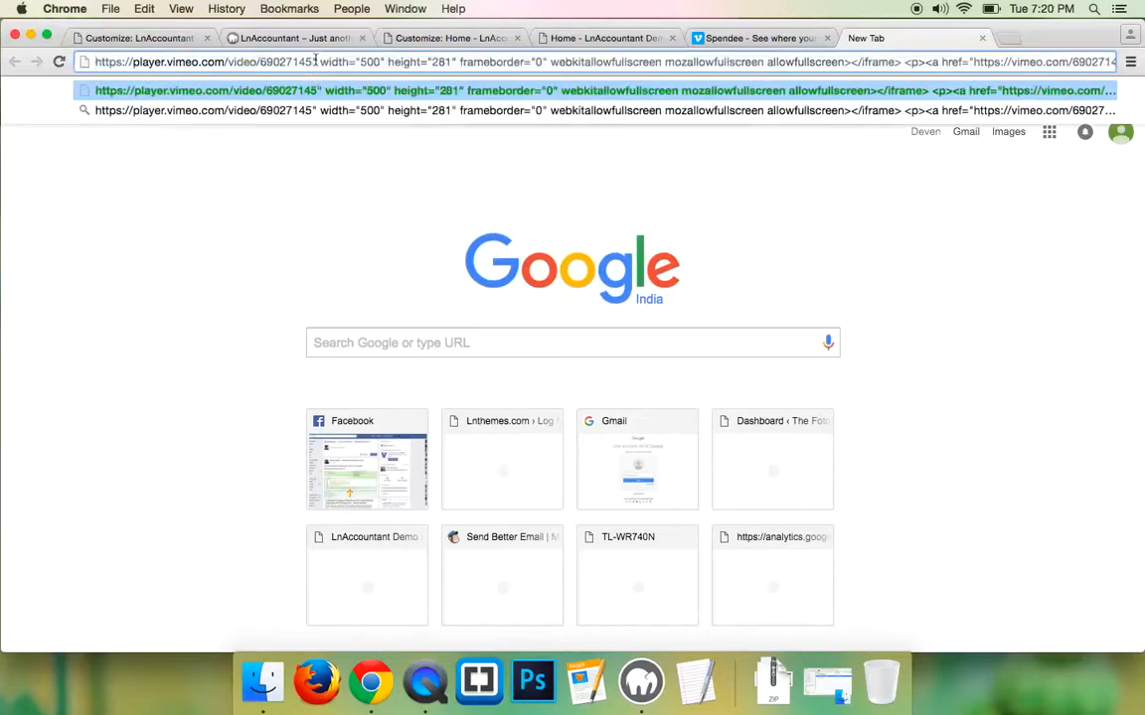
{"action": "left_click_drag", "start_coordinate": [312, 62], "coordinate": [582, 132]}
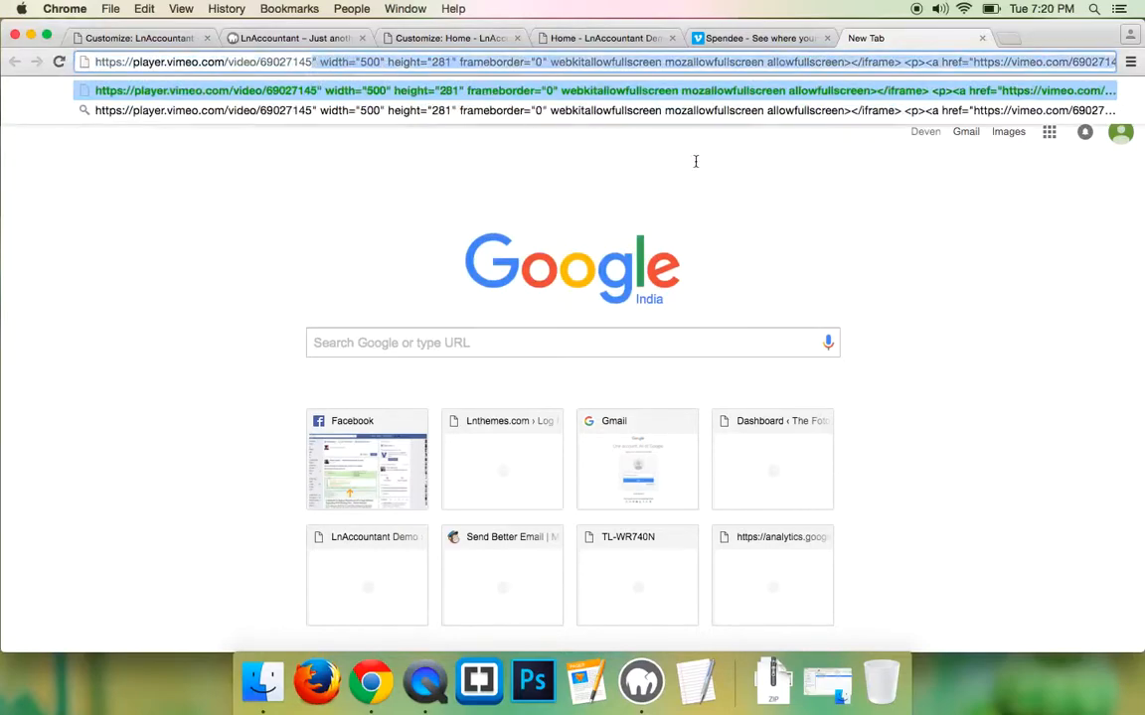
{"action": "key", "text": "BackSpace"}
{"action": "right_click", "coordinate": [260, 61]}
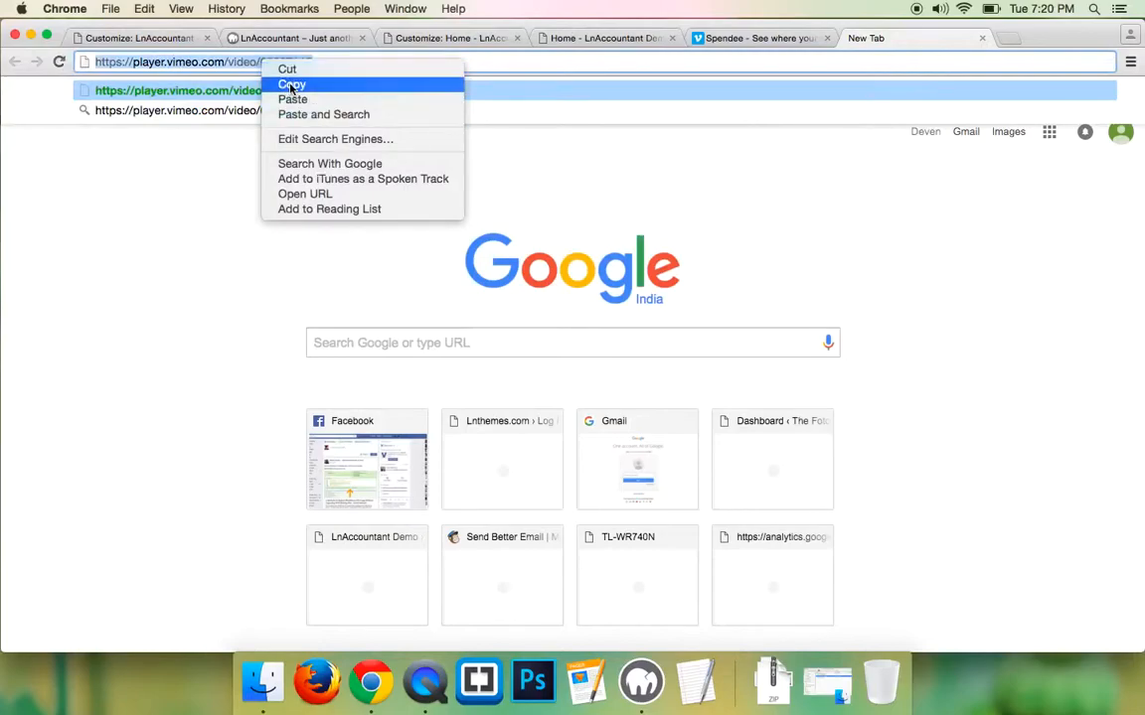
{"action": "left_click", "coordinate": [291, 85]}
{"action": "left_click", "coordinate": [85, 37]}
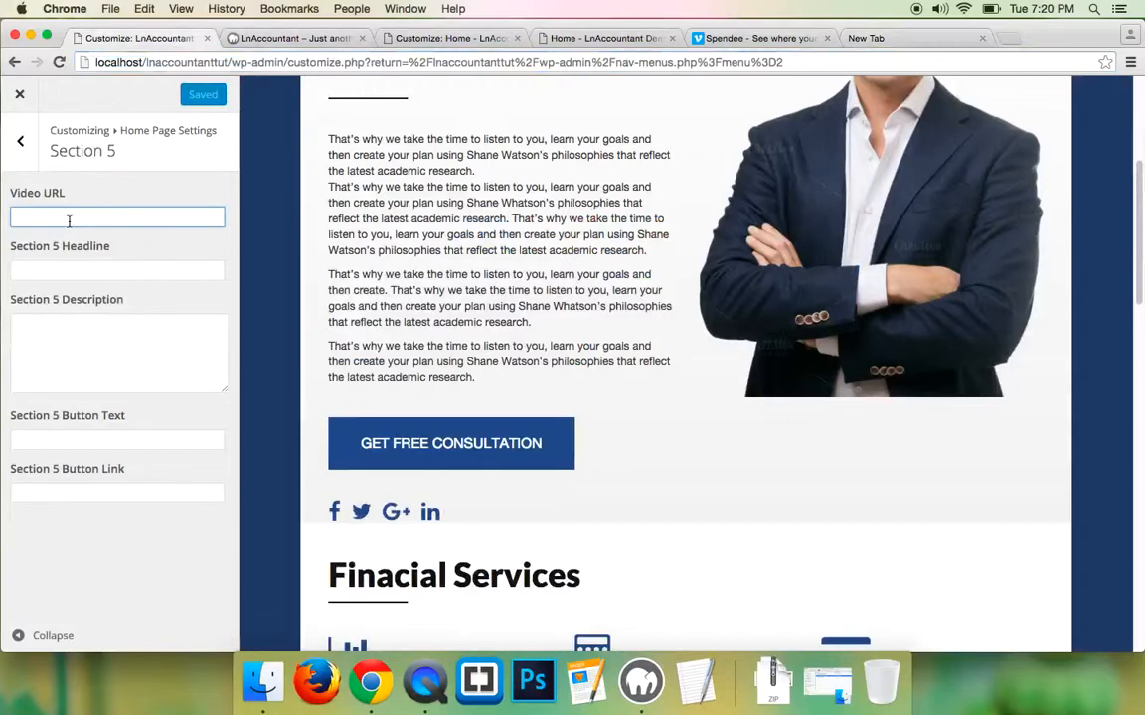
- Paste the Vimeo player link as Section 5's Video URL, publish, and reload the live home page
{"action": "key", "text": "ctrl+v"}
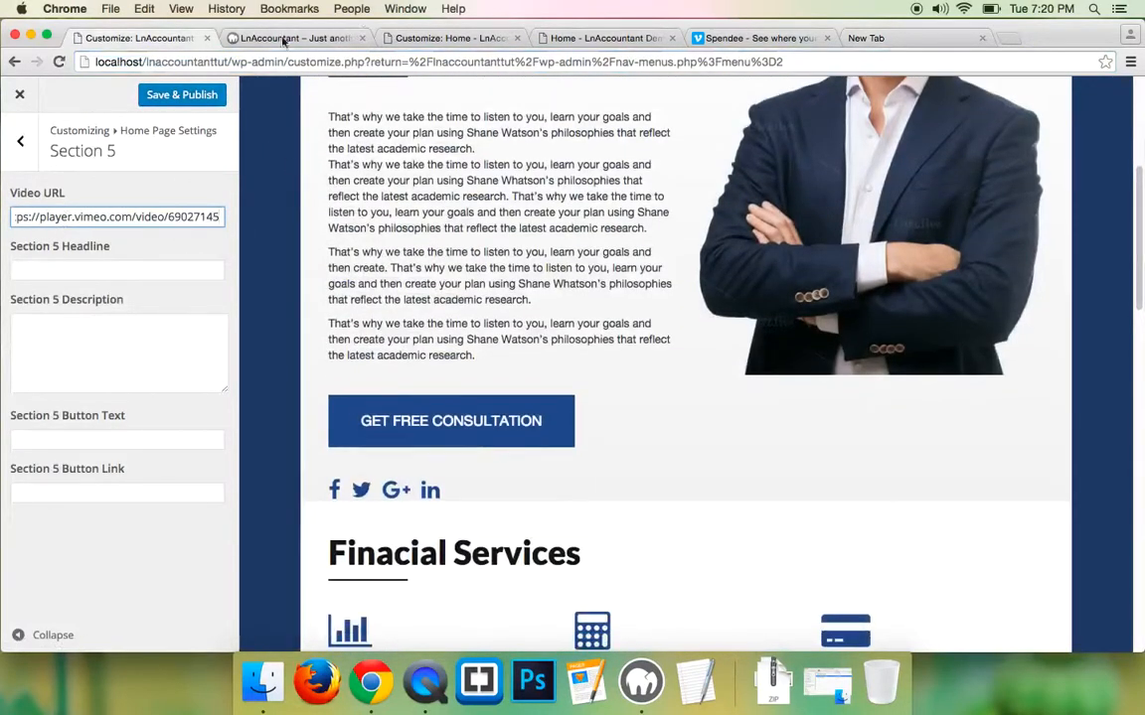
{"action": "left_click", "coordinate": [169, 94]}
{"action": "left_click", "coordinate": [308, 40]}
{"action": "left_click", "coordinate": [58, 62]}
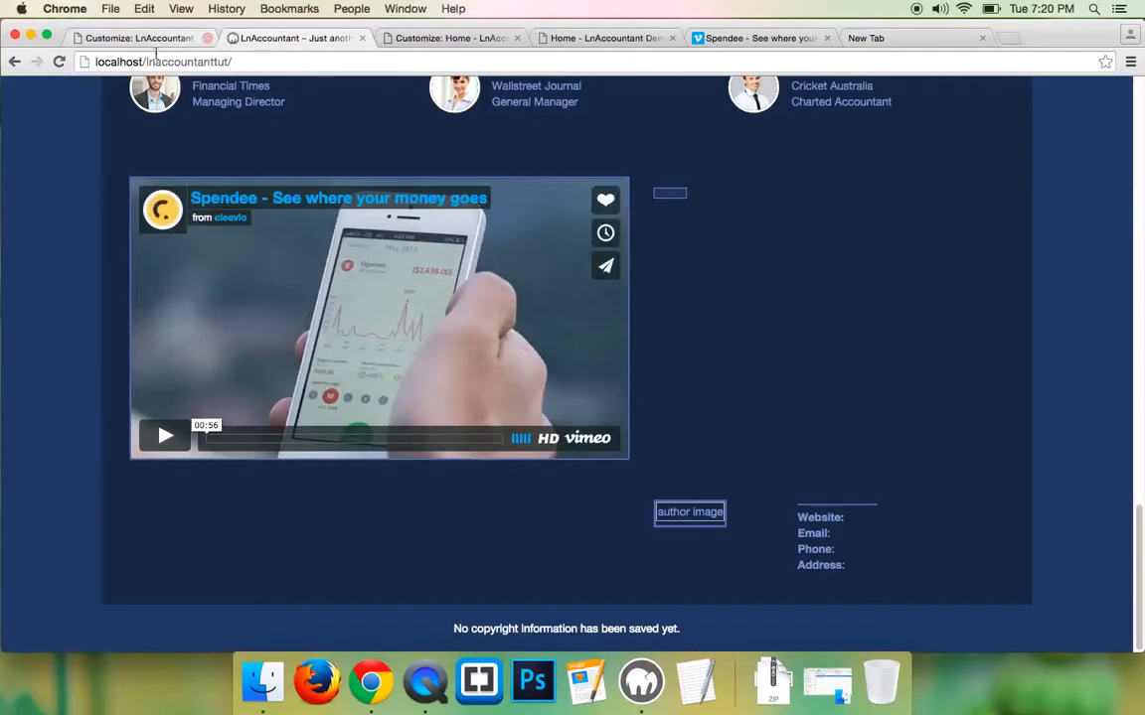
{"action": "left_click", "coordinate": [165, 34]}
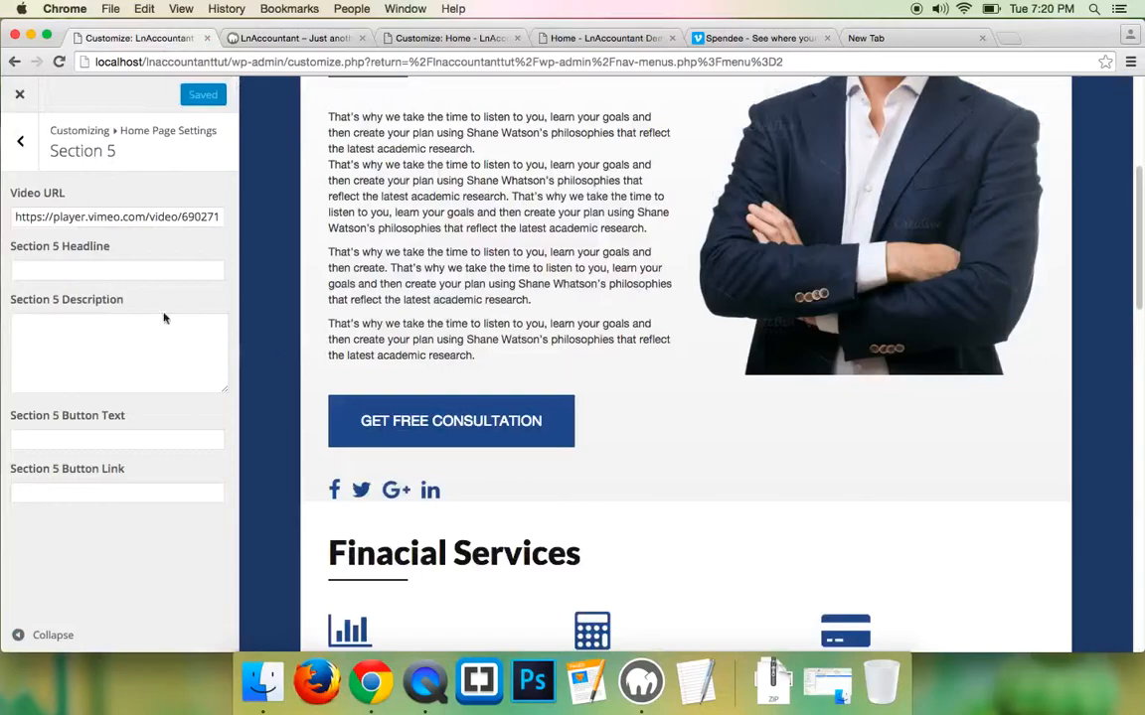
- Copy the Financial Planners heading from the original demo page
{"action": "scroll", "coordinate": [475, 417], "scroll_direction": "down", "scroll_amount": 5}
{"action": "left_click", "coordinate": [302, 38]}
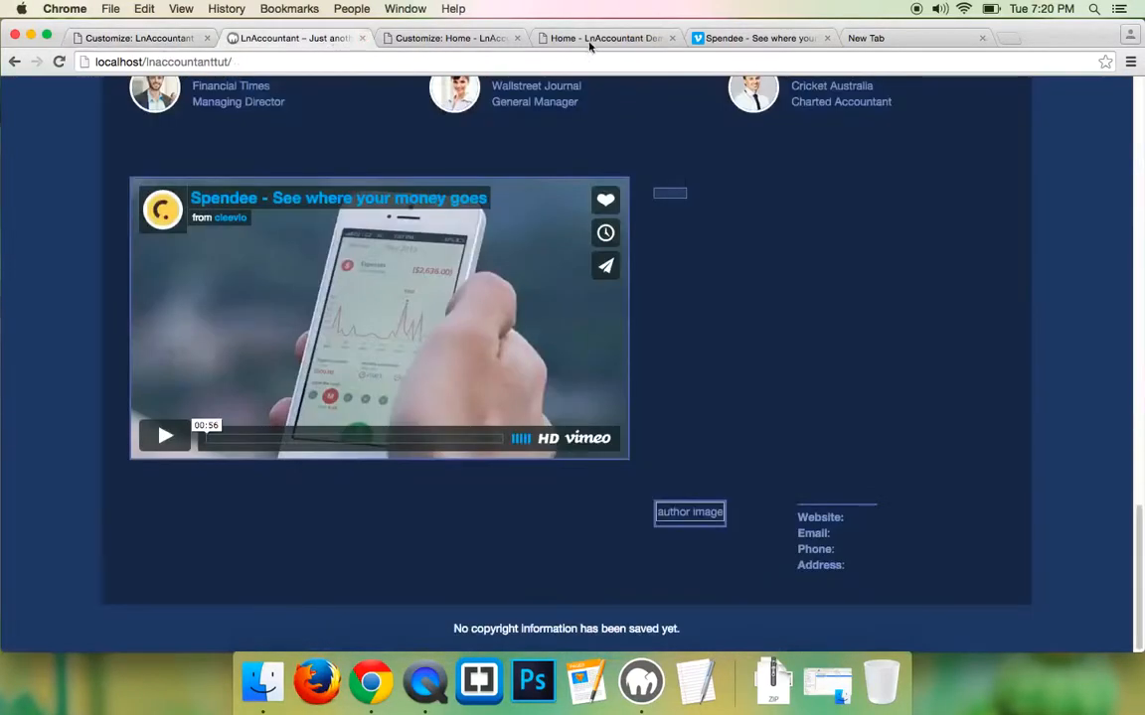
{"action": "left_click", "coordinate": [579, 40]}
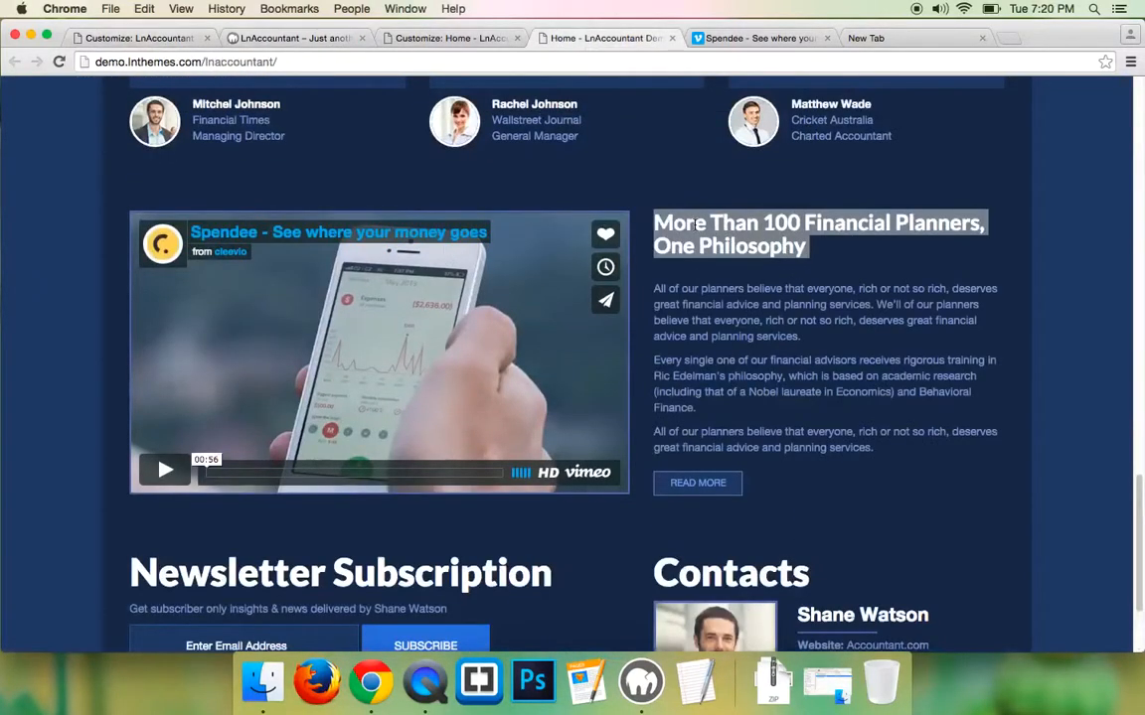
{"action": "right_click", "coordinate": [693, 224]}
{"action": "left_click", "coordinate": [731, 256]}
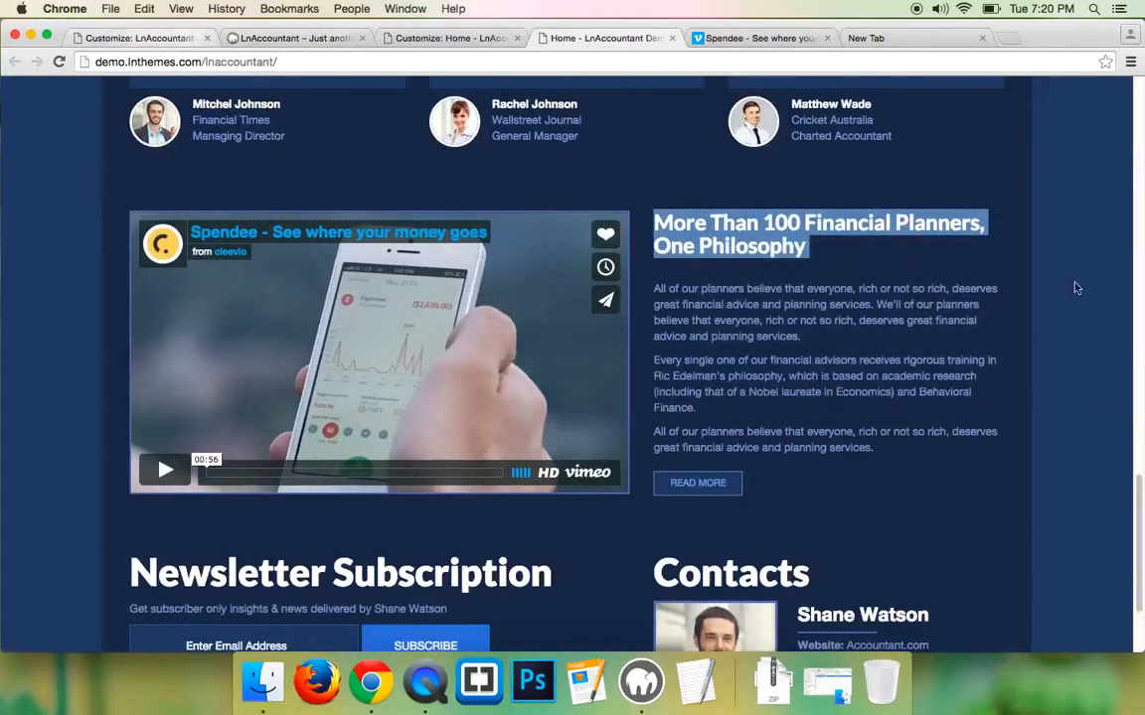
{"action": "left_click", "coordinate": [149, 38]}
- Paste Financial Planners as the Section 5 headline and copy the demo's three paragraphs
{"action": "left_click", "coordinate": [98, 275]}
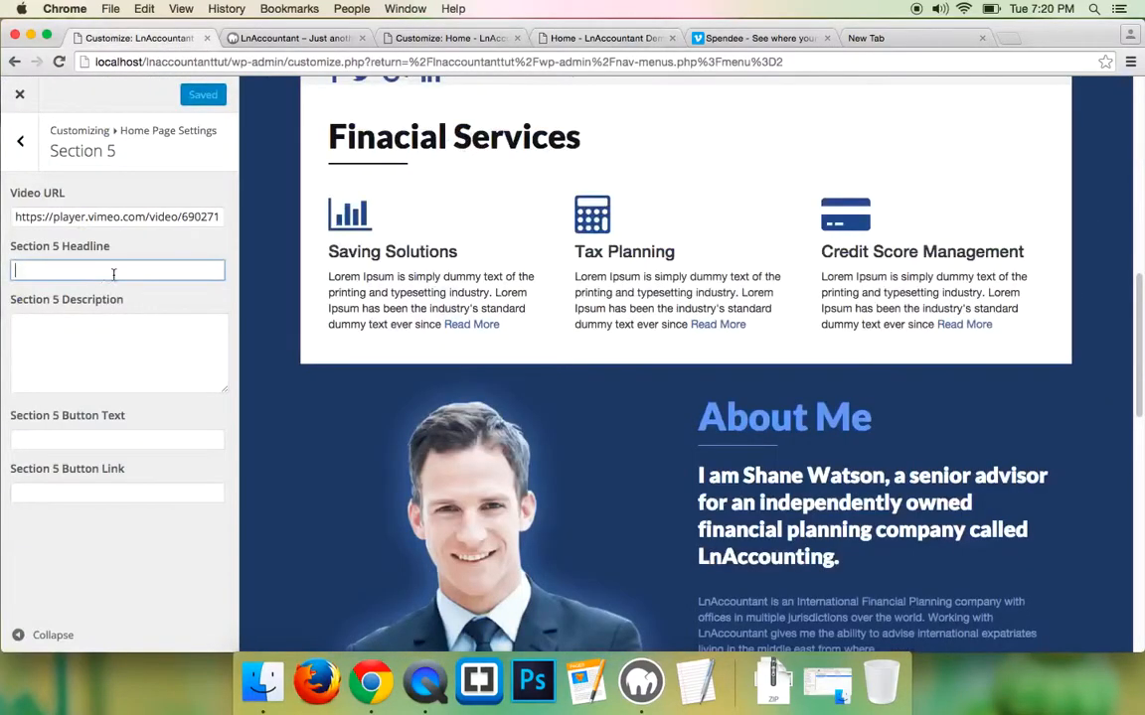
{"action": "key", "text": "super+v"}
{"action": "left_click", "coordinate": [594, 37]}
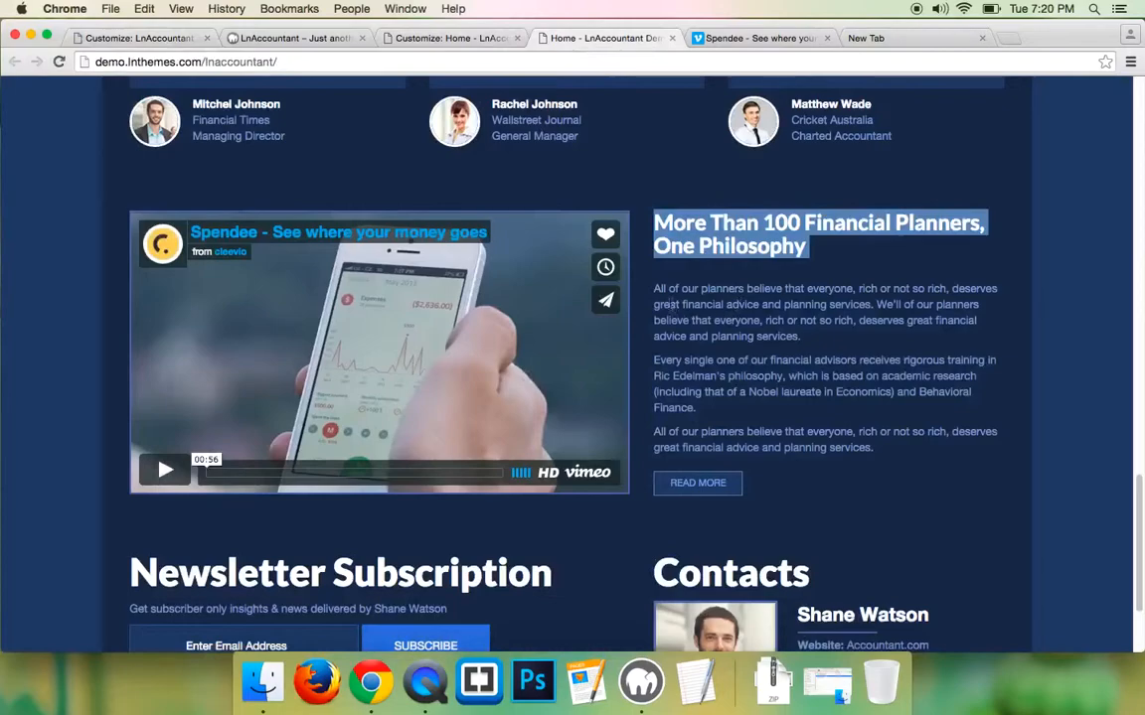
{"action": "left_click_drag", "start_coordinate": [656, 288], "coordinate": [818, 422]}
{"action": "right_click", "coordinate": [763, 354]}
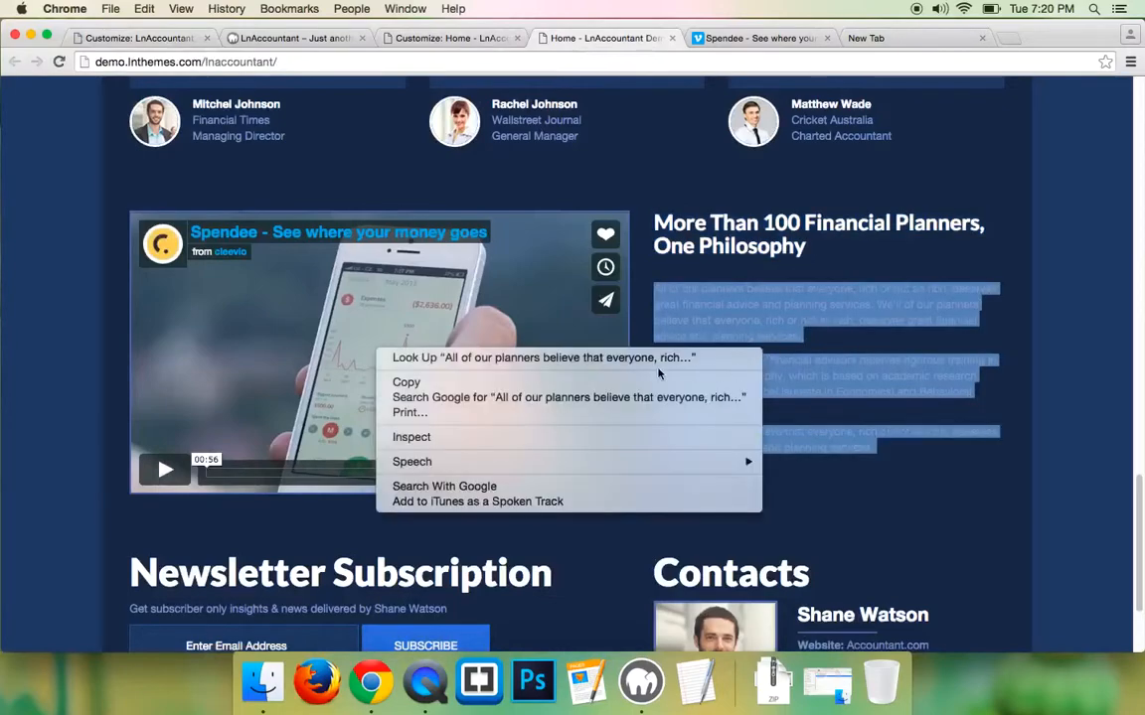
{"action": "left_click", "coordinate": [628, 378]}
{"action": "left_click", "coordinate": [134, 37]}
- Paste the paragraphs into Description, drop the stray READ MORE line, and start adding <p> tags
{"action": "left_click", "coordinate": [72, 369]}
{"action": "key", "text": "super+v"}
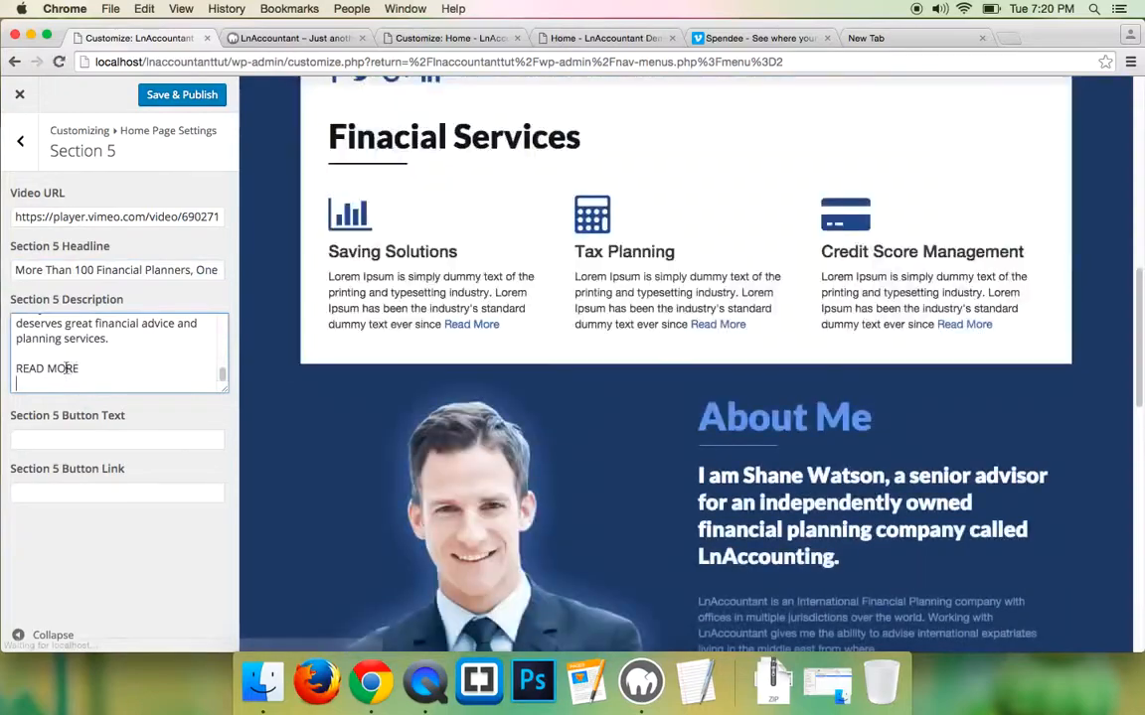
{"action": "left_click_drag", "start_coordinate": [77, 369], "coordinate": [14, 369]}
{"action": "key", "text": "BackSpace"}
{"action": "key", "text": "BackSpace"}
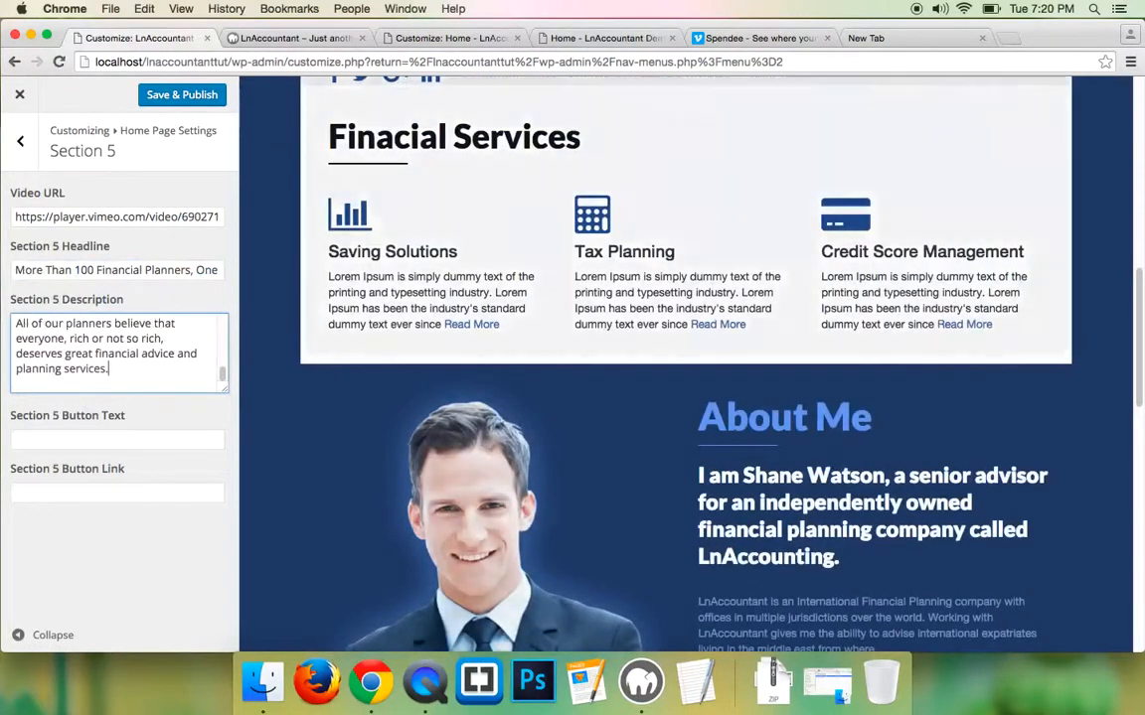
{"action": "type", "text": "</p>"}
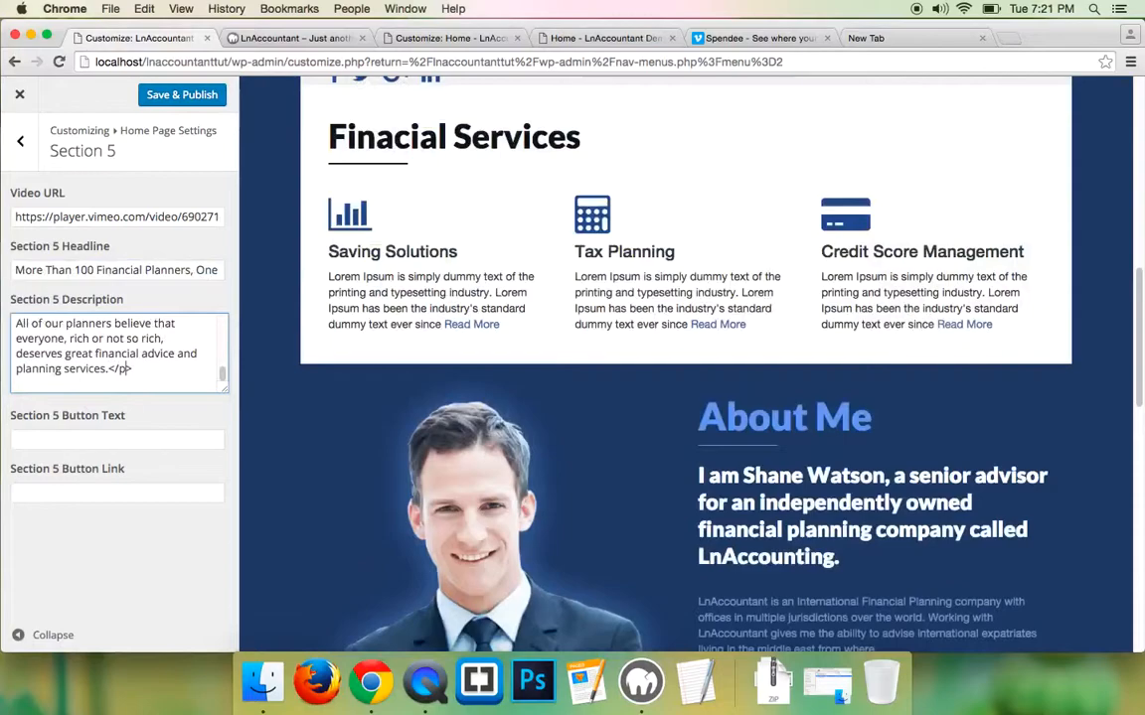
{"action": "scroll", "coordinate": [59, 371], "scroll_direction": "up", "scroll_amount": 1}
{"action": "left_click", "coordinate": [16, 350]}
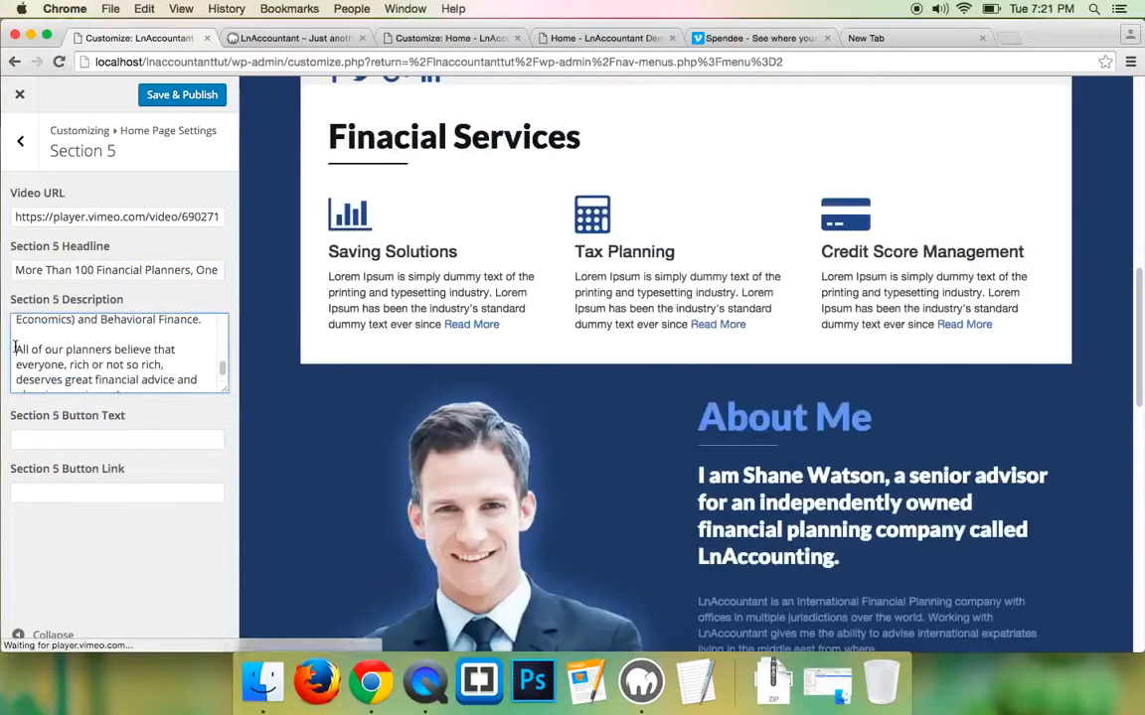
{"action": "type", "text": "<p>"}
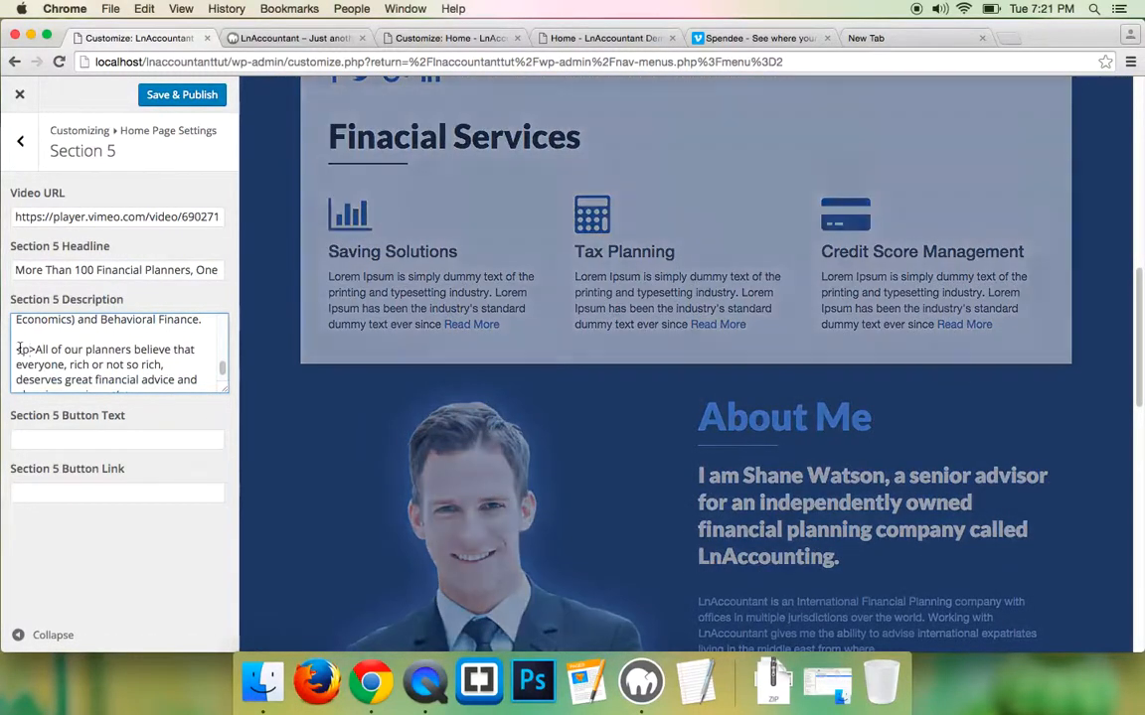
{"action": "scroll", "coordinate": [26, 349], "scroll_direction": "up", "scroll_amount": 5}
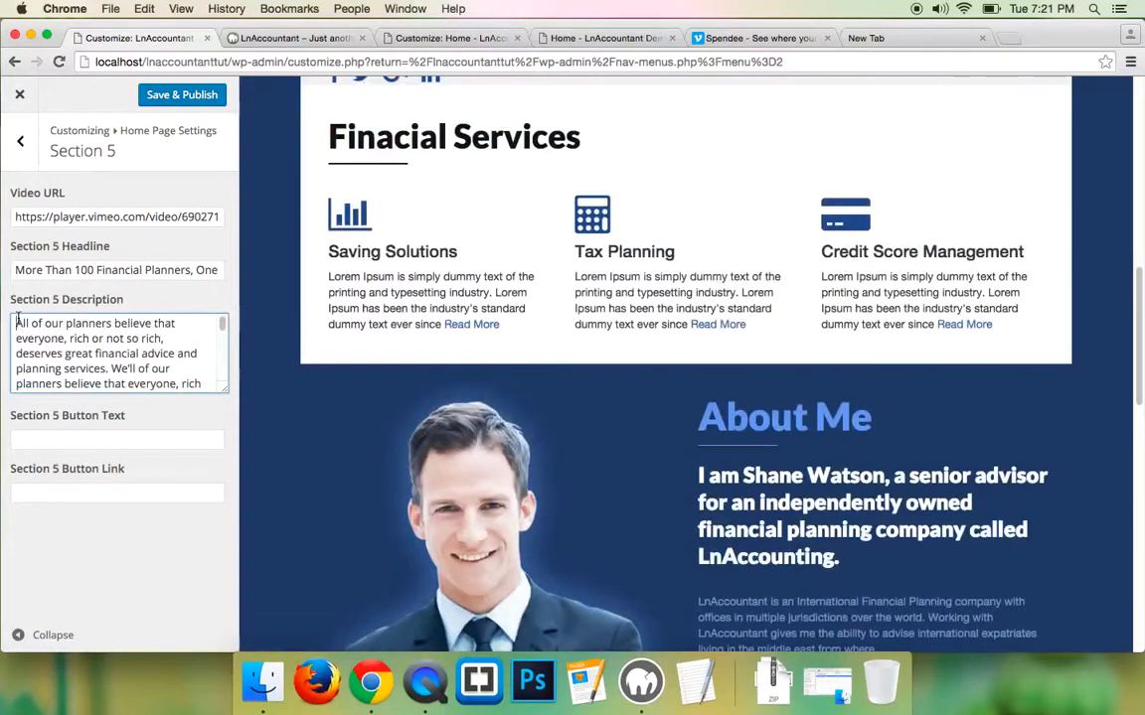
{"action": "type", "text": "<p>"}
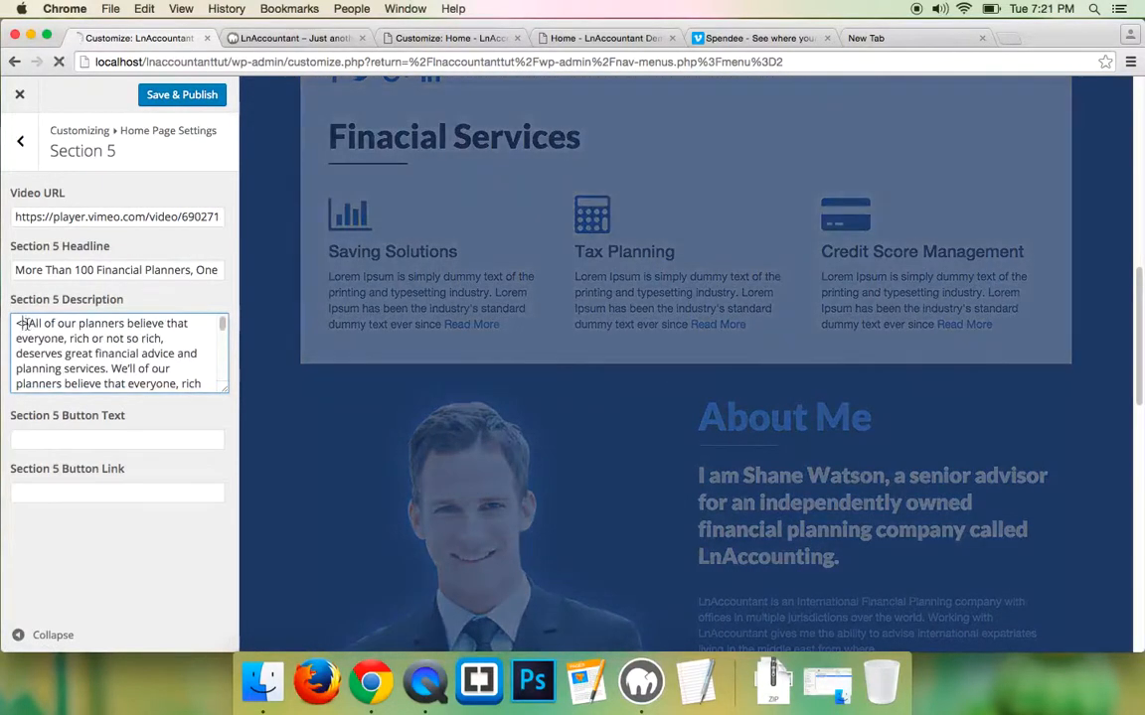
{"action": "scroll", "coordinate": [107, 377], "scroll_direction": "down", "scroll_amount": 4}
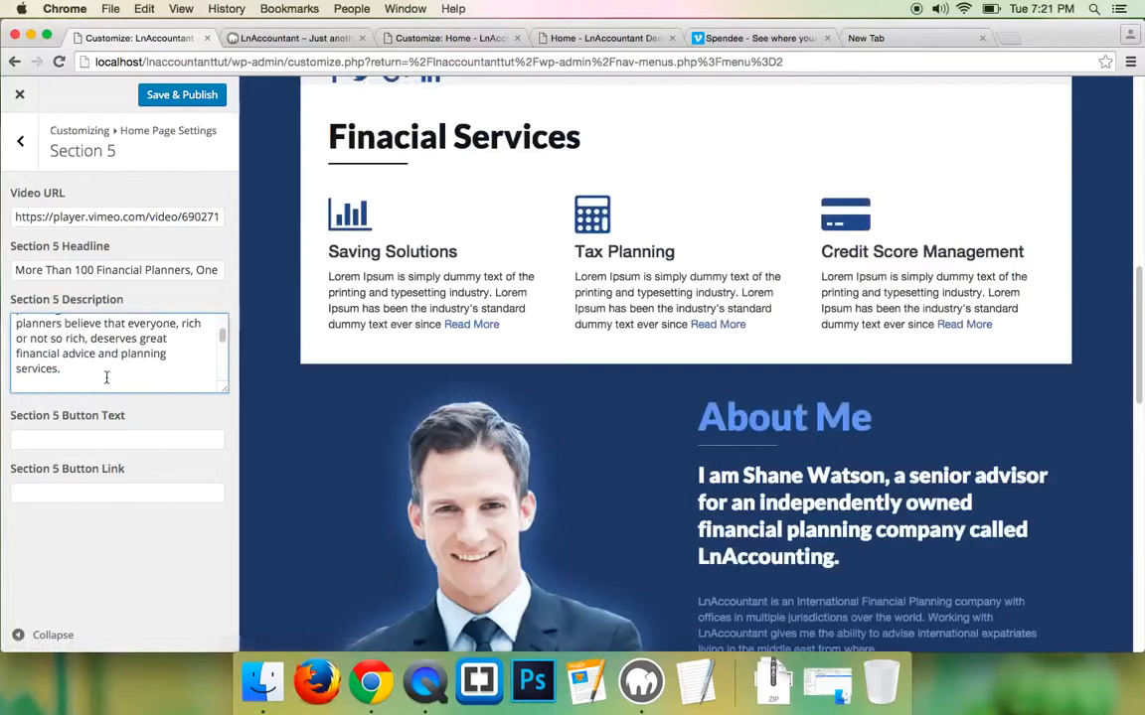
- Finish wrapping each description paragraph in <p></p> tags
{"action": "left_click", "coordinate": [85, 363]}
{"action": "type", "text": "</p>"}
{"action": "scroll", "coordinate": [67, 371], "scroll_direction": "down", "scroll_amount": 2}
{"action": "scroll", "coordinate": [68, 370], "scroll_direction": "up", "scroll_amount": 1}
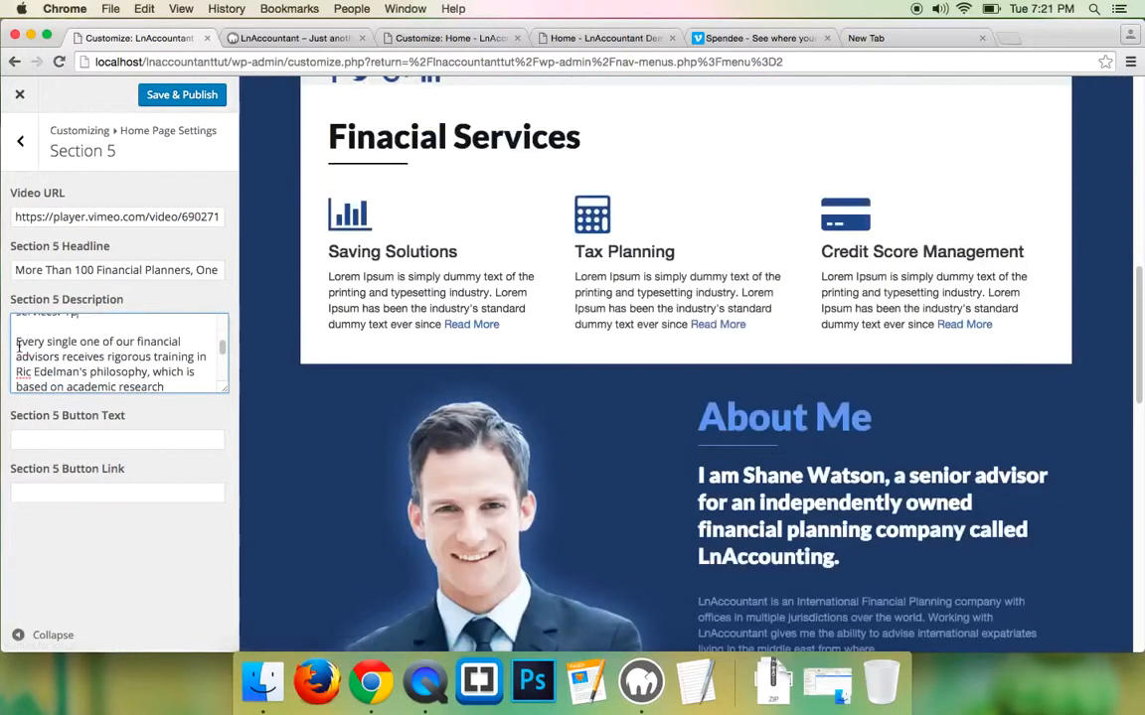
{"action": "left_click", "coordinate": [17, 347]}
{"action": "type", "text": "<p>"}
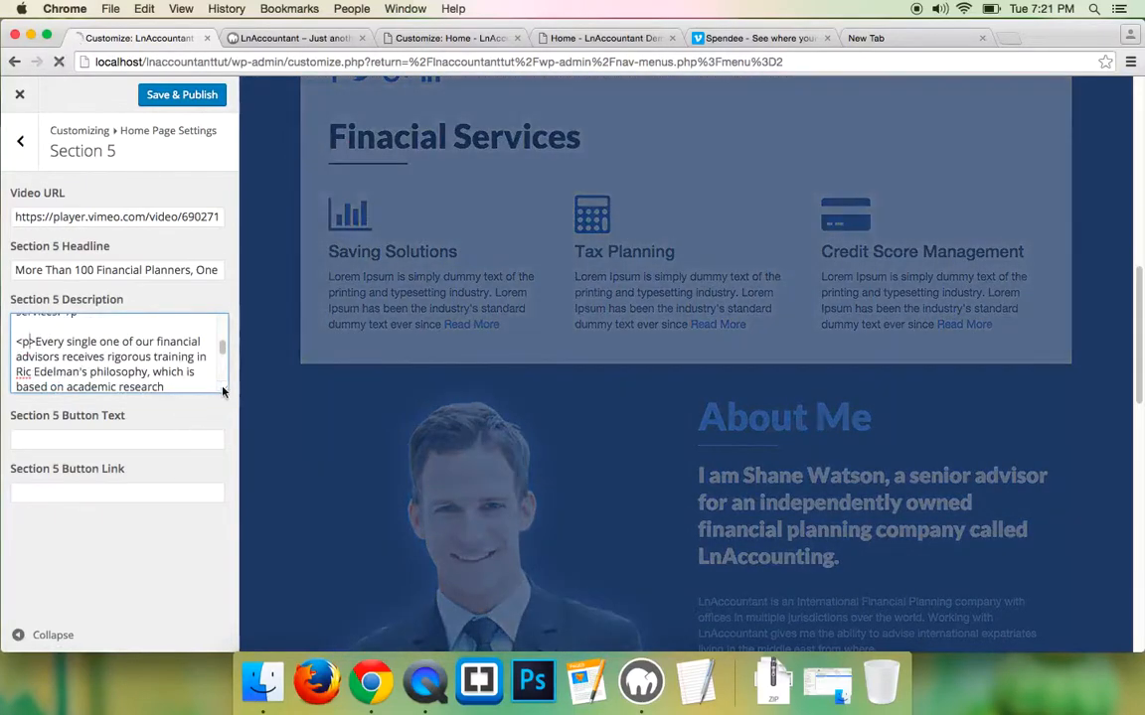
{"action": "left_click_drag", "start_coordinate": [222, 391], "coordinate": [214, 567]}
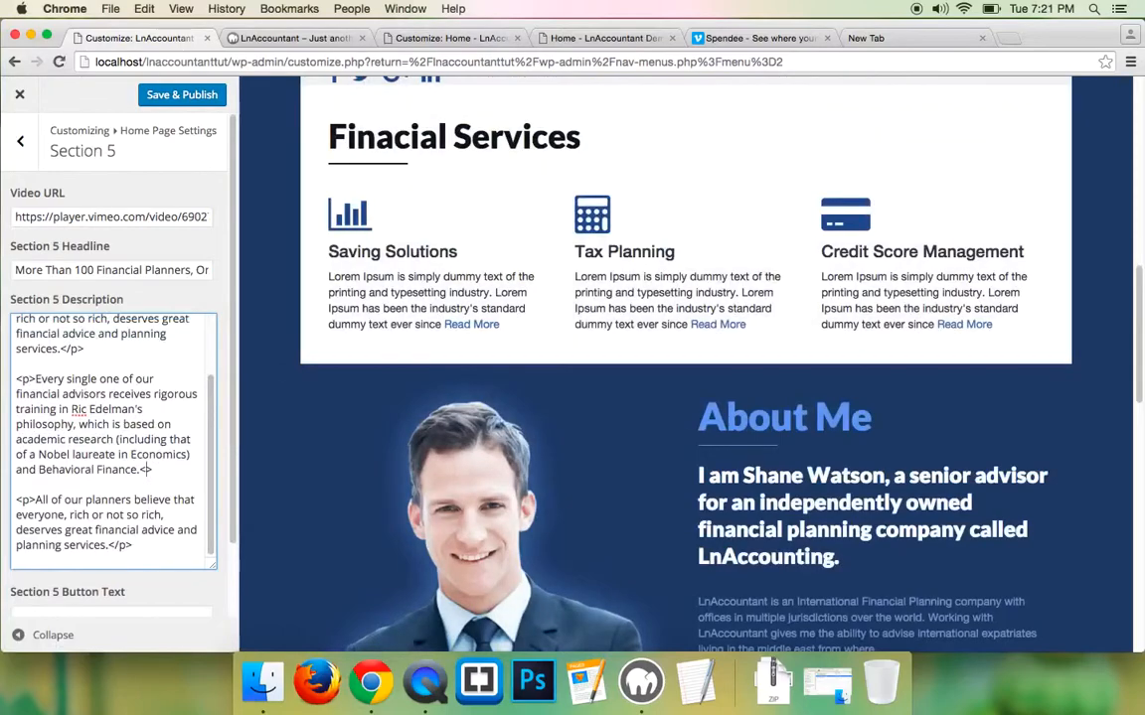
{"action": "left_click", "coordinate": [140, 469]}
{"action": "type", "text": "</p>"}
{"action": "scroll", "coordinate": [143, 528], "scroll_direction": "down", "scroll_amount": 2}
- Enter 'Read more' as the Section 5 button text
{"action": "left_click", "coordinate": [143, 527]}
{"action": "type", "text": "Read m"}
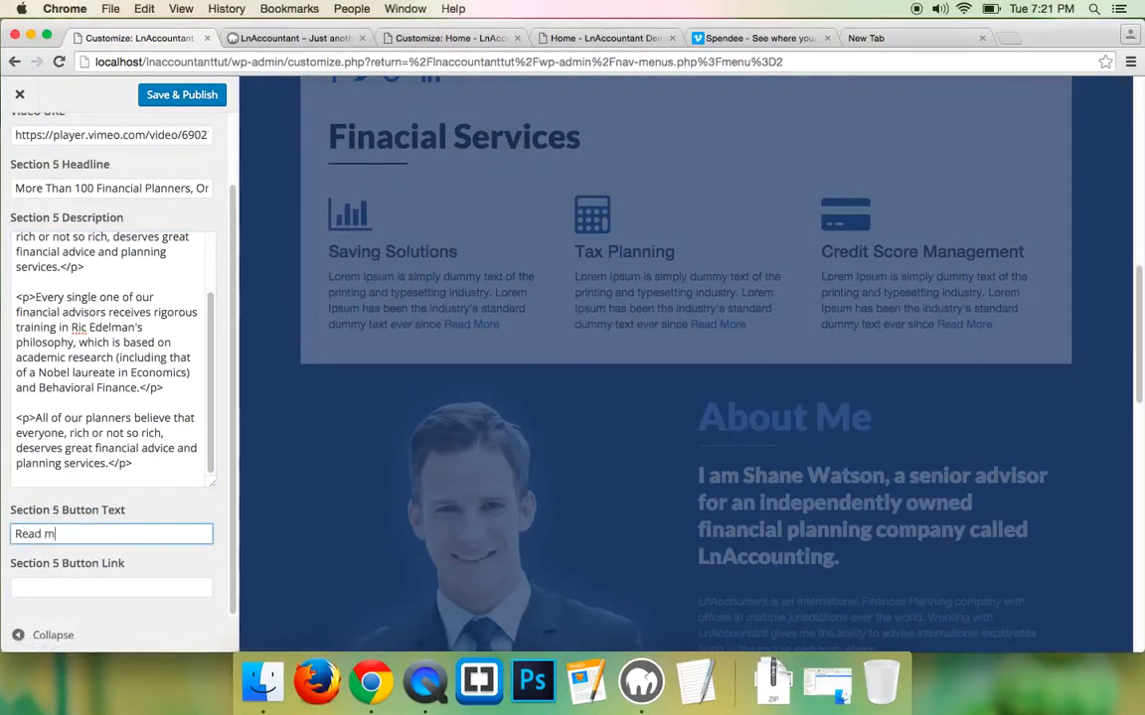
{"action": "type", "text": "ore"}
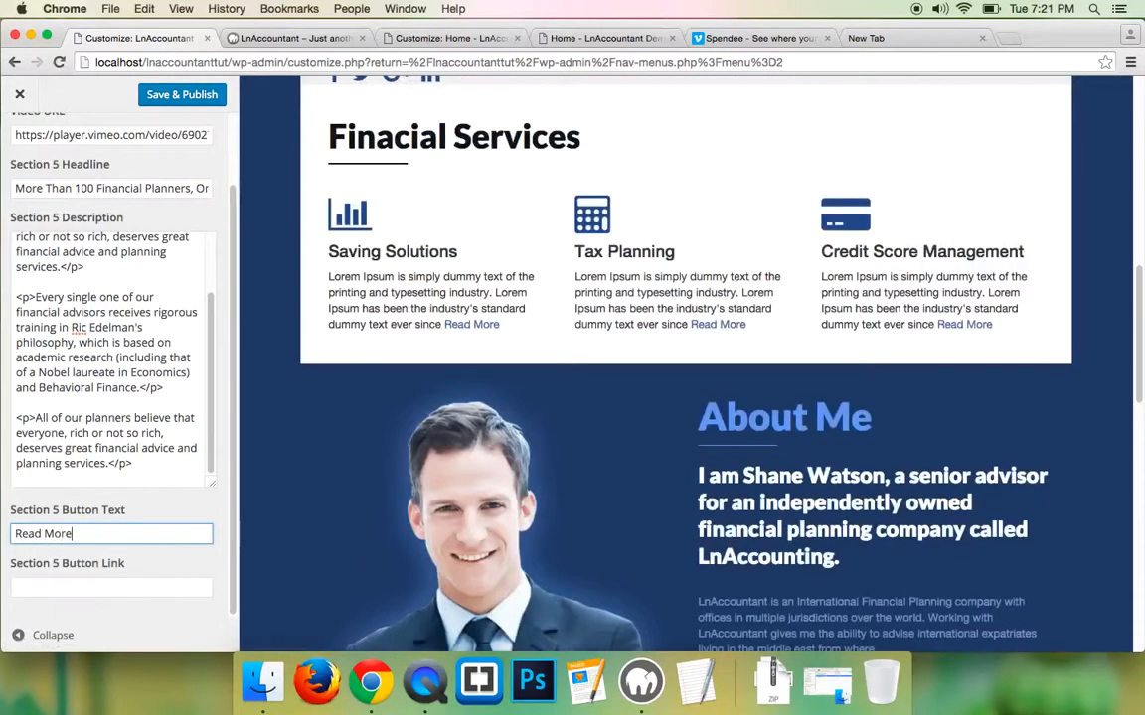
{"action": "left_click", "coordinate": [75, 588]}
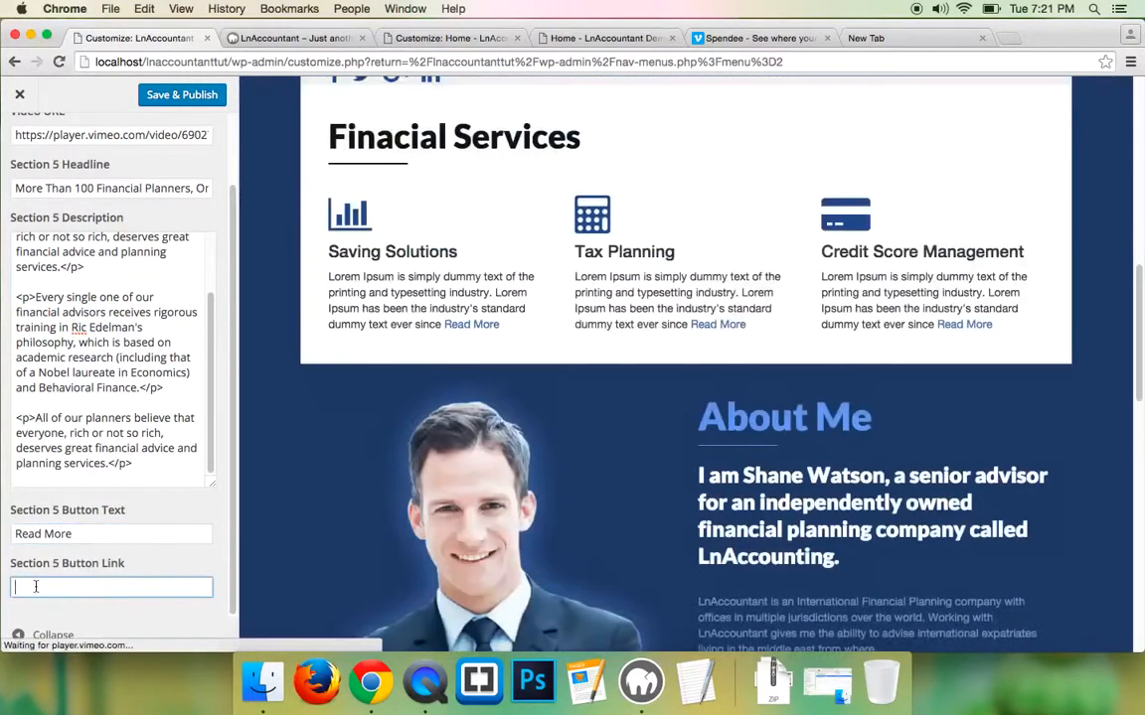
- Set Section 5's Button Link to the demo's TAX PLANNING page URL, publish, and reload the local site
{"action": "left_click", "coordinate": [600, 37]}
{"action": "scroll", "coordinate": [596, 199], "scroll_direction": "up", "scroll_amount": 20}
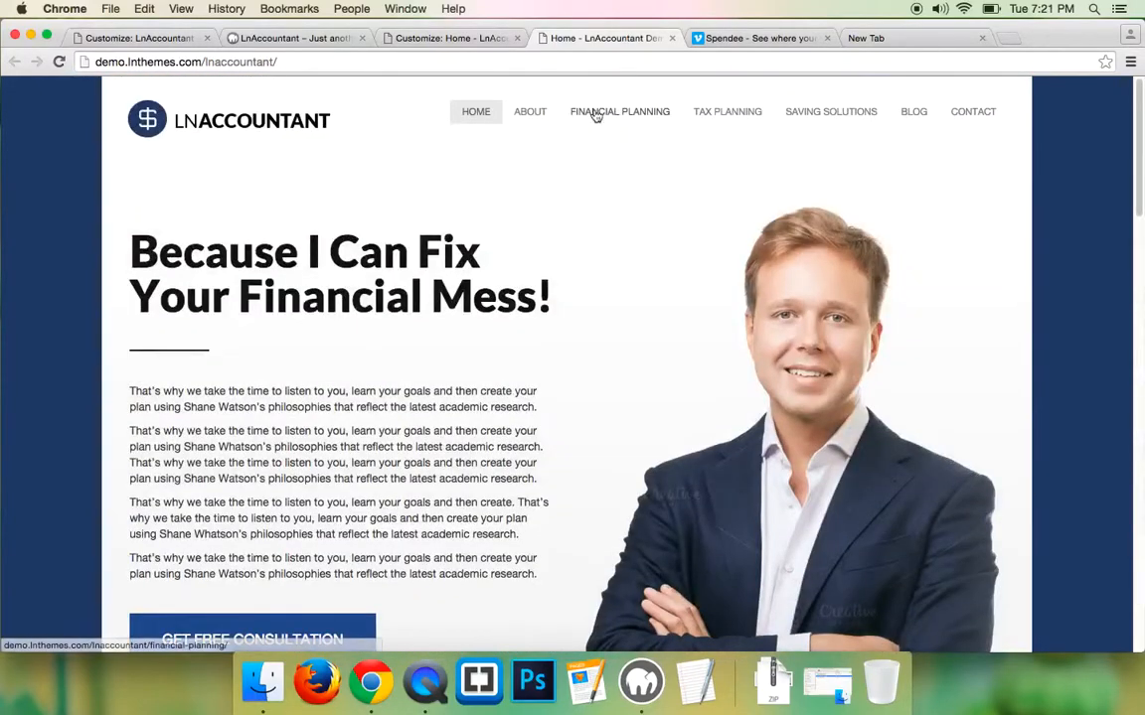
{"action": "right_click", "coordinate": [729, 112]}
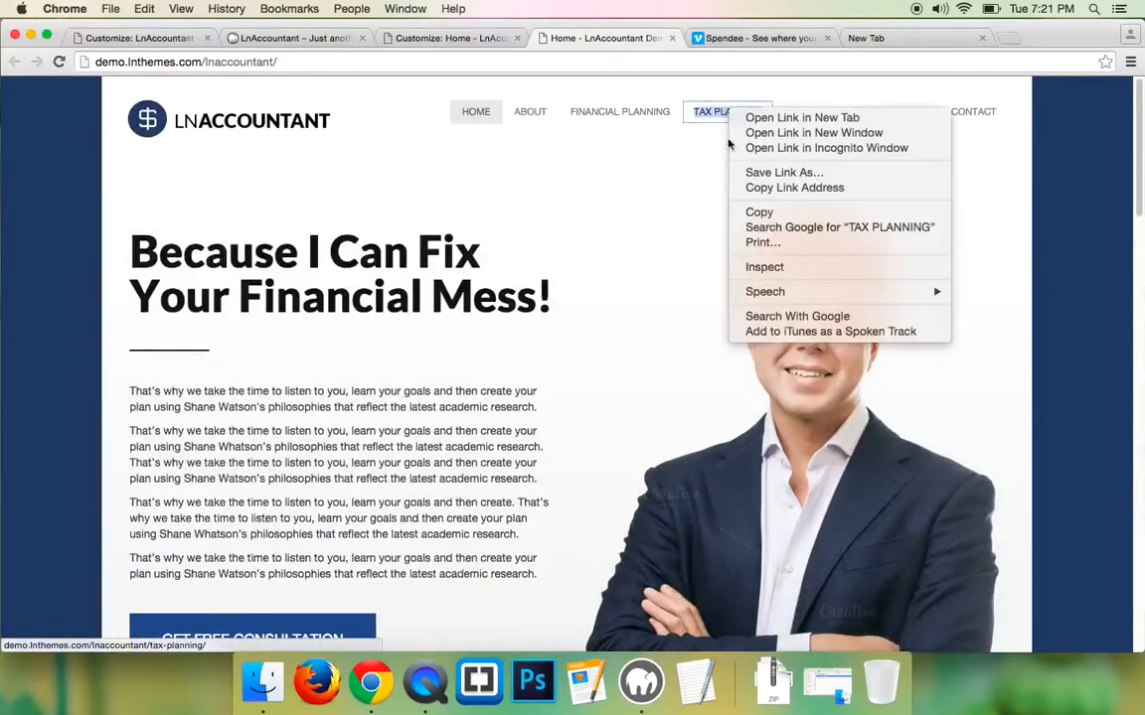
{"action": "left_click", "coordinate": [794, 187]}
{"action": "left_click", "coordinate": [166, 38]}
{"action": "key", "text": "super+v"}
{"action": "left_click", "coordinate": [189, 94]}
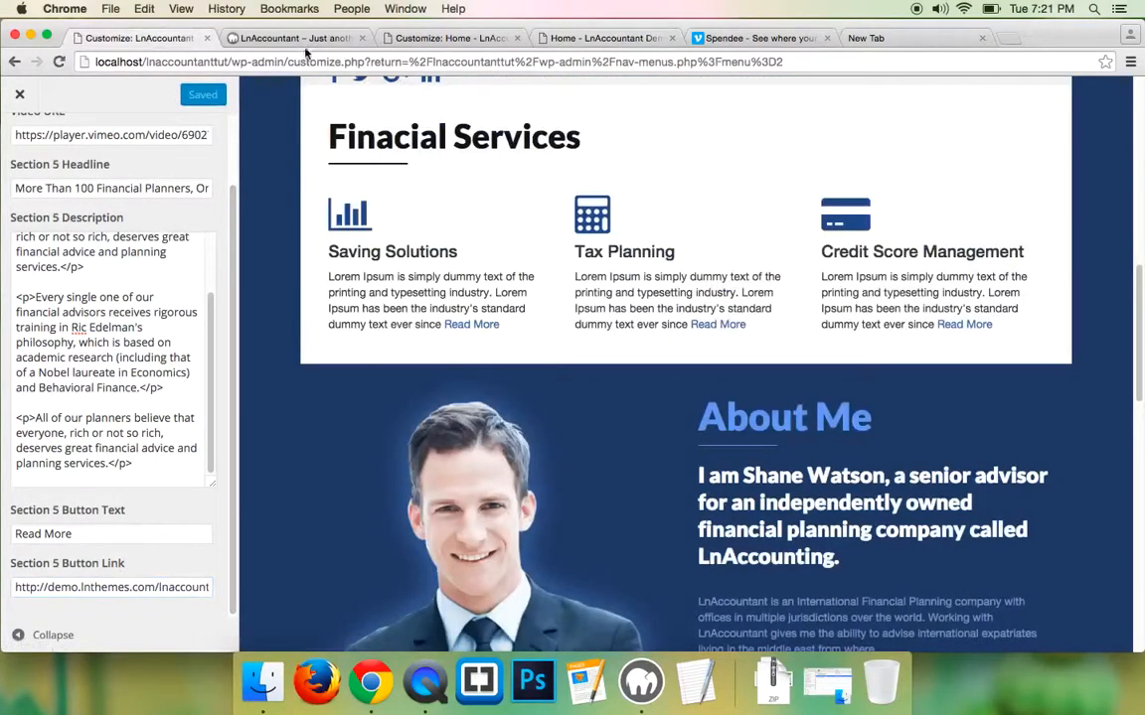
{"action": "left_click", "coordinate": [303, 38]}
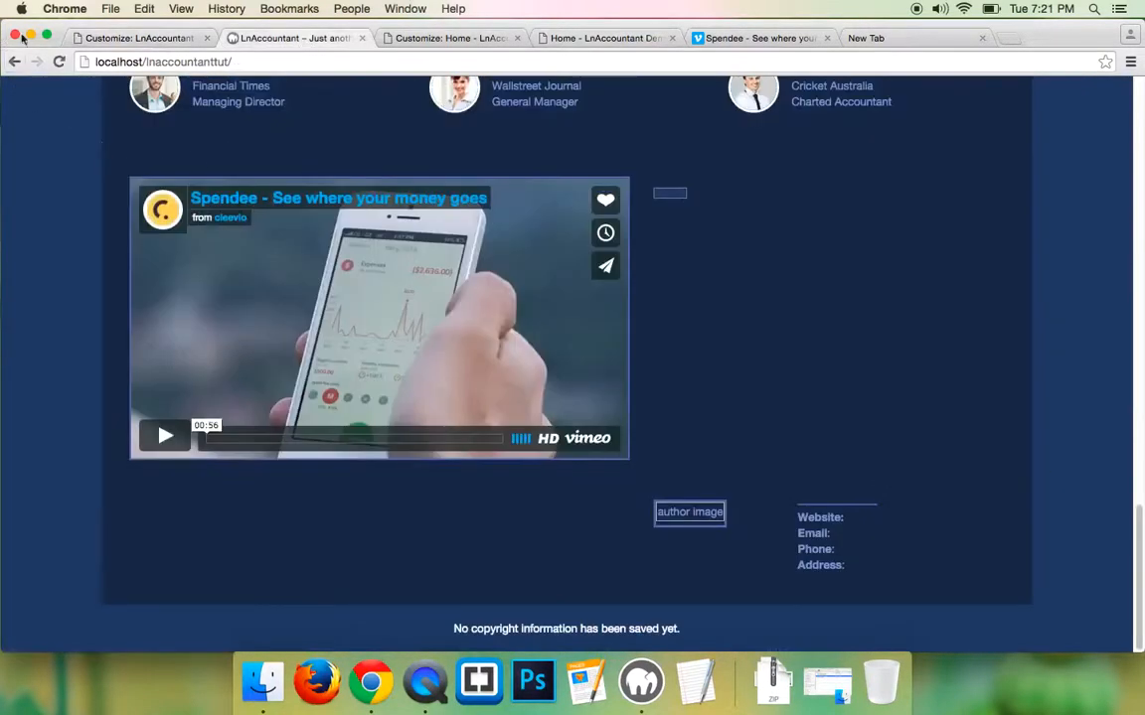
{"action": "left_click", "coordinate": [58, 62]}
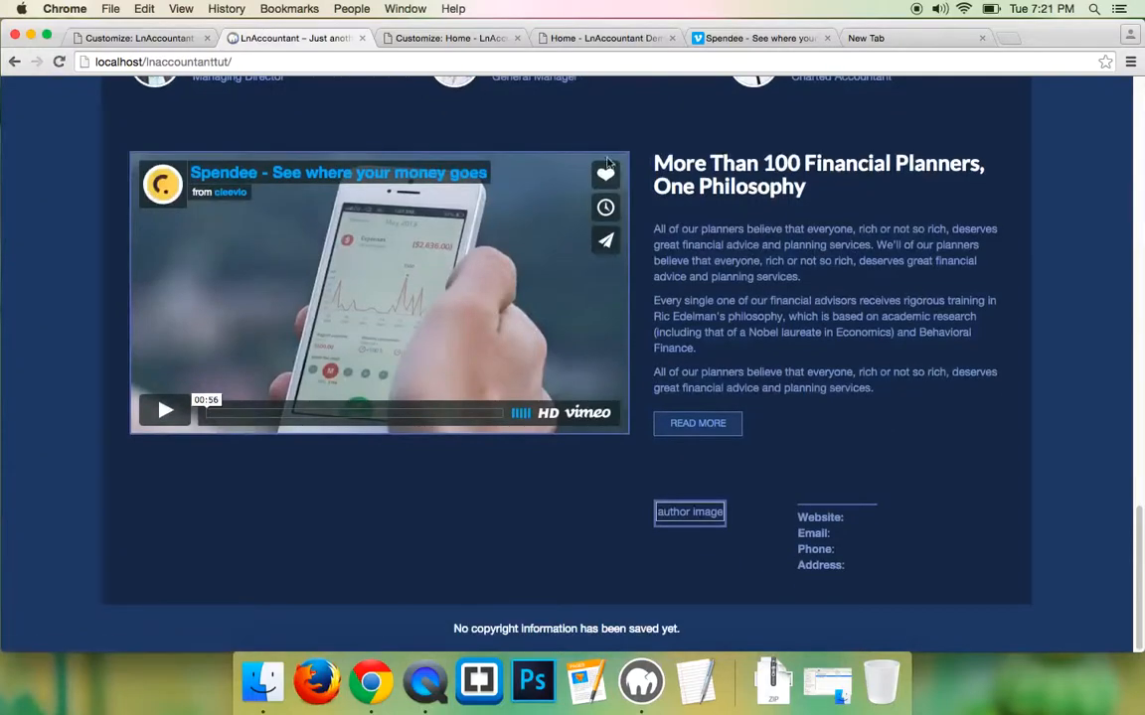
- Copy the Newsletter Subscription heading from the demo page
{"action": "left_click", "coordinate": [606, 38]}
{"action": "scroll", "coordinate": [476, 413], "scroll_direction": "down", "scroll_amount": 10}
{"action": "scroll", "coordinate": [476, 414], "scroll_direction": "down", "scroll_amount": 10}
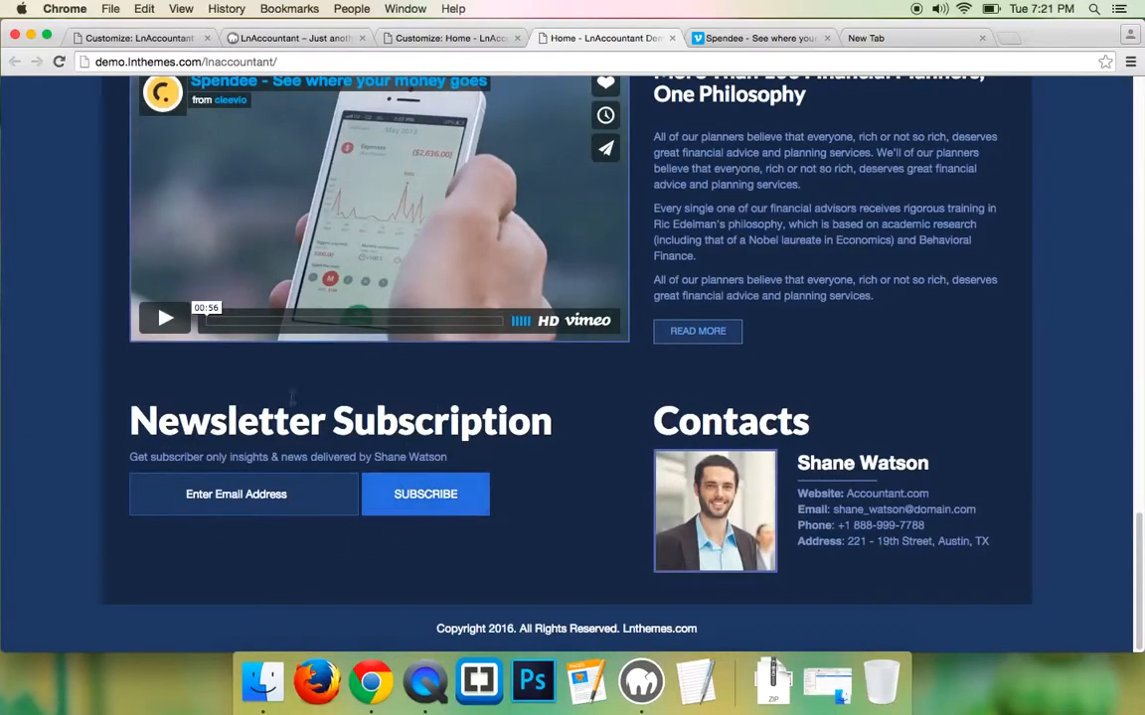
{"action": "left_click_drag", "start_coordinate": [251, 427], "coordinate": [554, 427]}
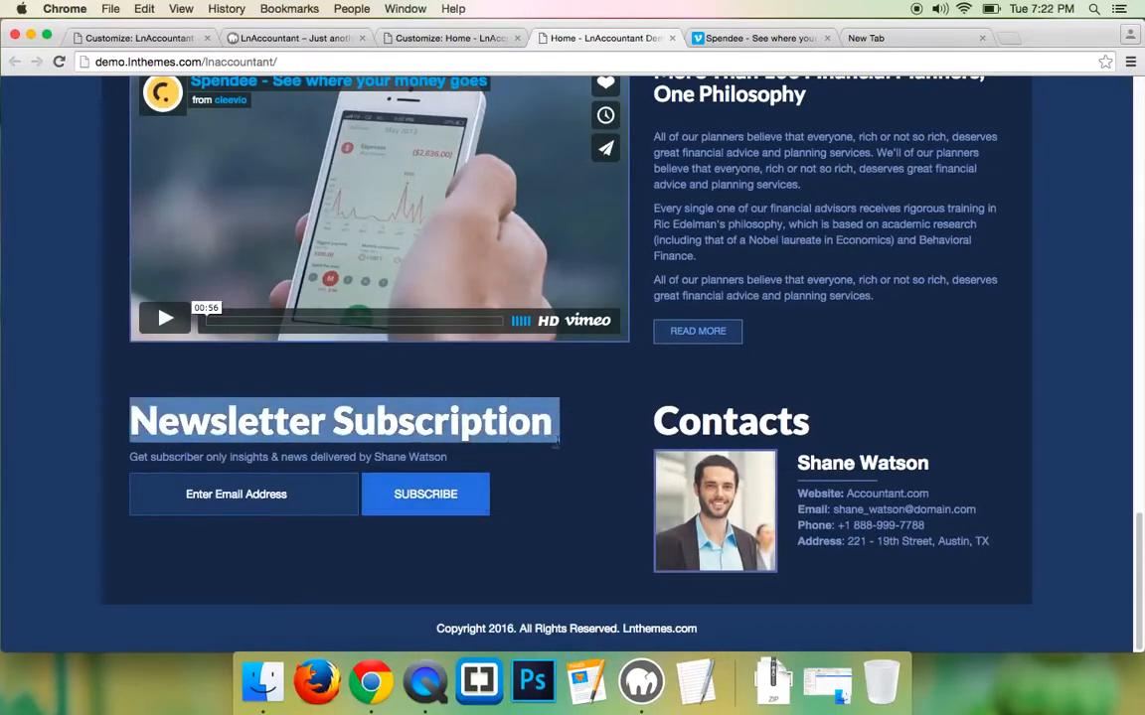
{"action": "right_click", "coordinate": [496, 426]}
{"action": "left_click", "coordinate": [107, 35]}
{"action": "scroll", "coordinate": [48, 177], "scroll_direction": "up", "scroll_amount": 2}
{"action": "left_click", "coordinate": [24, 154]}
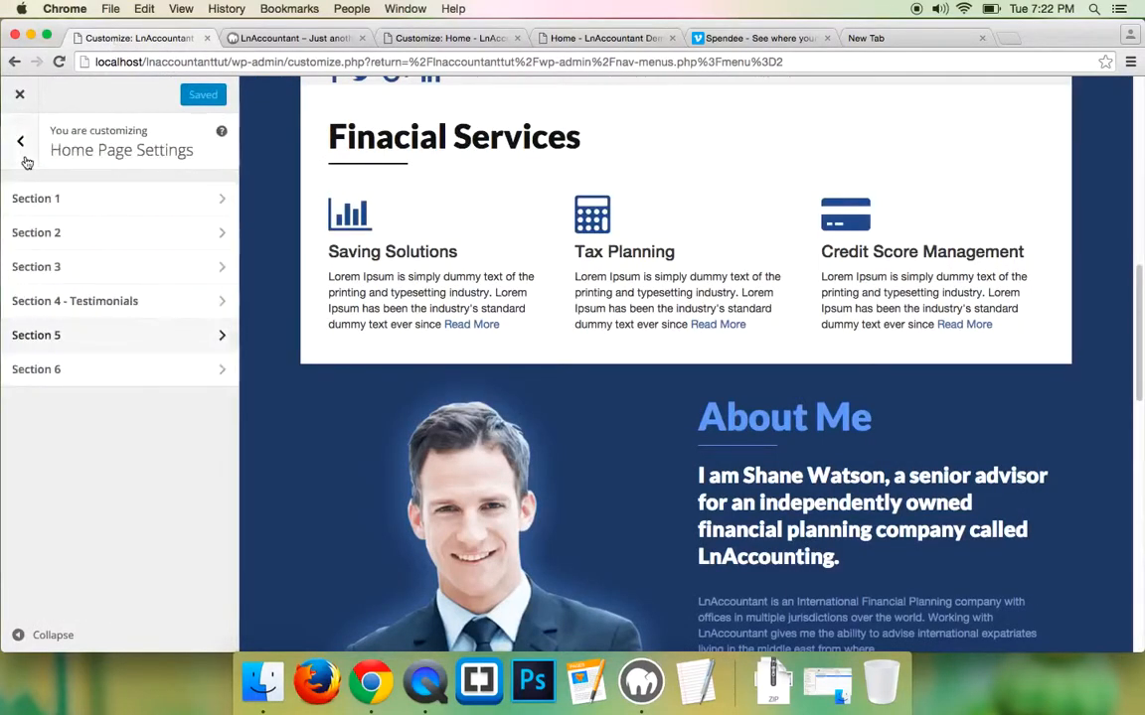
- Open Section 6 and paste Newsletter Subscription as the newsletter headline
{"action": "left_click", "coordinate": [68, 374]}
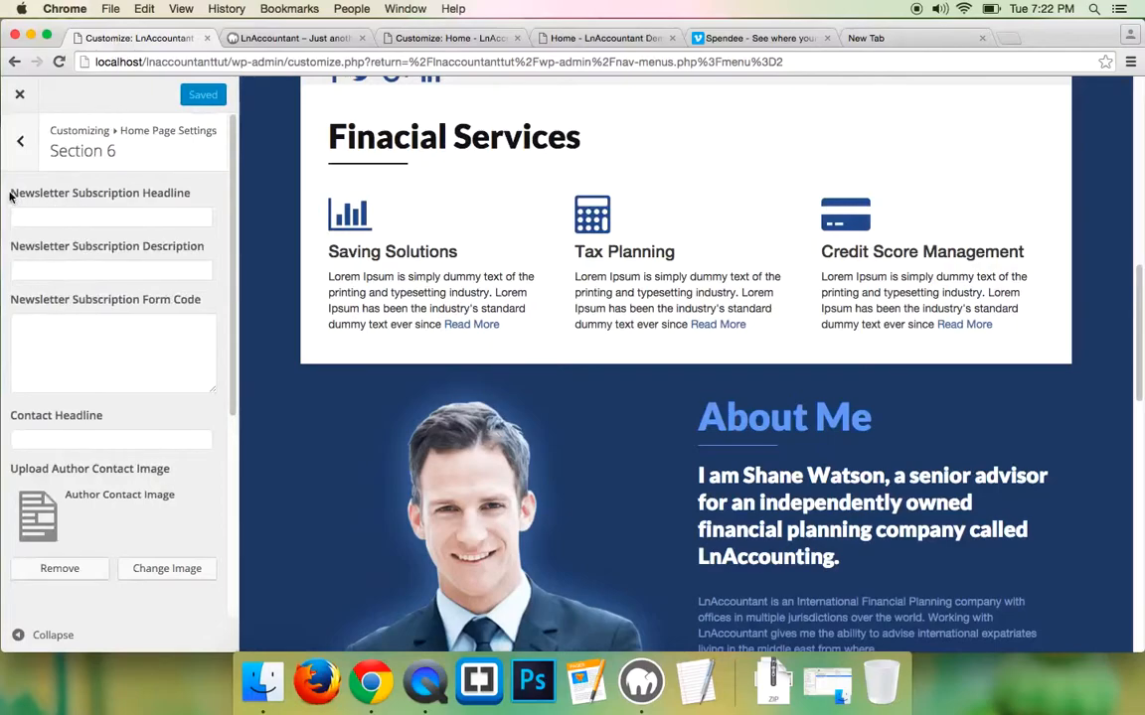
{"action": "left_click", "coordinate": [136, 216]}
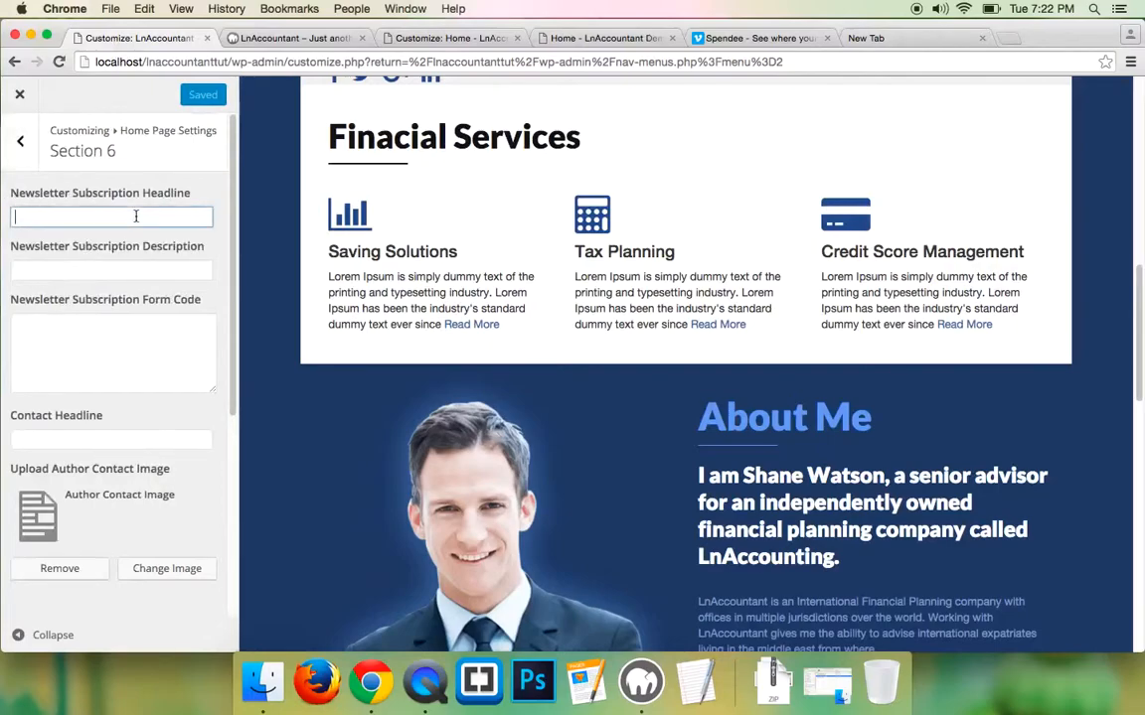
{"action": "key", "text": "super+v"}
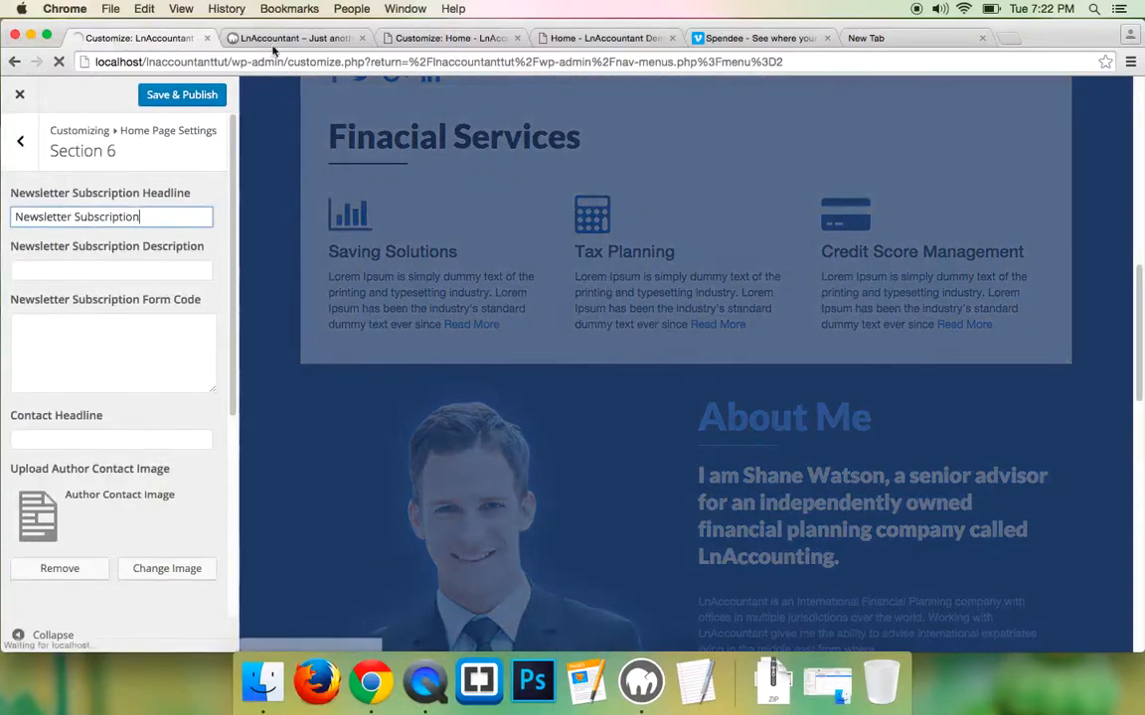
- Copy the demo's newsletter subtitle and paste it into the newsletter description
{"action": "left_click", "coordinate": [276, 39]}
{"action": "left_click", "coordinate": [606, 38]}
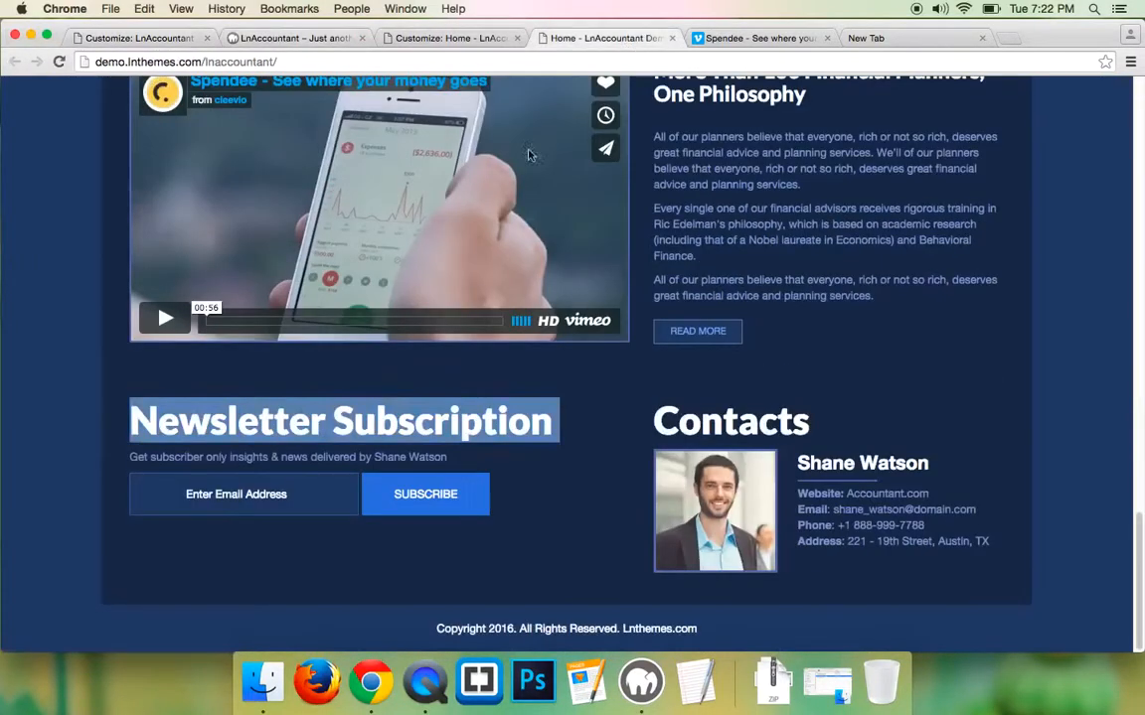
{"action": "triple_click", "coordinate": [255, 455]}
{"action": "right_click", "coordinate": [255, 455]}
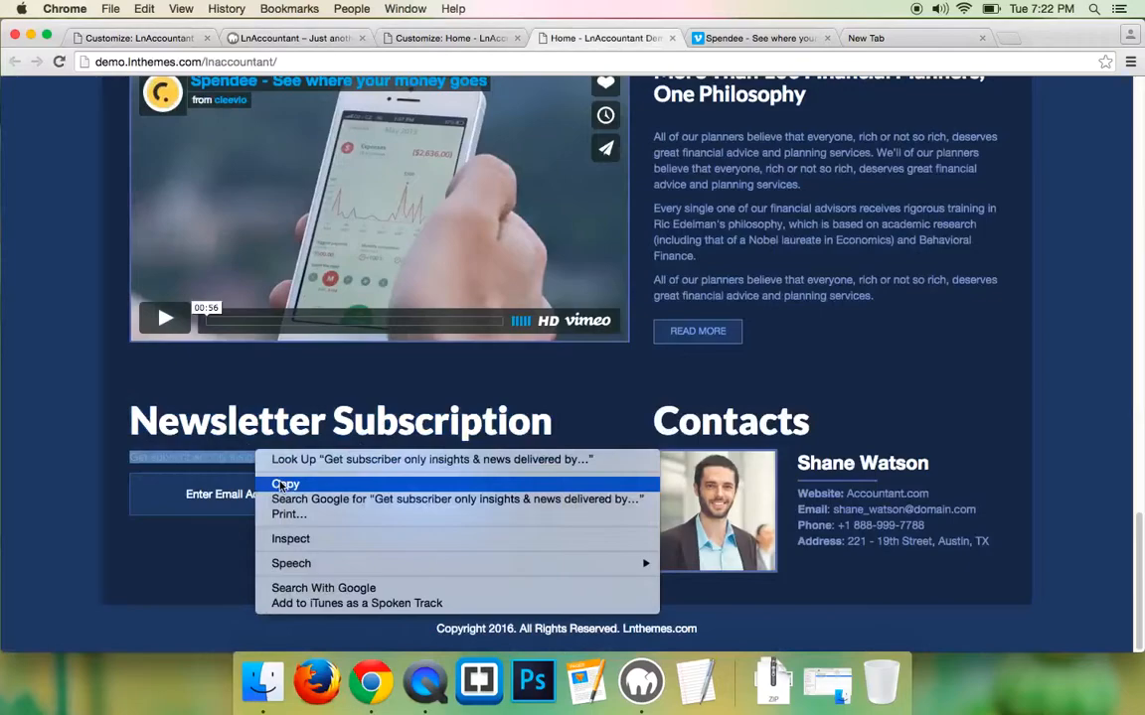
{"action": "left_click", "coordinate": [284, 480]}
{"action": "left_click", "coordinate": [95, 38]}
{"action": "left_click", "coordinate": [69, 268]}
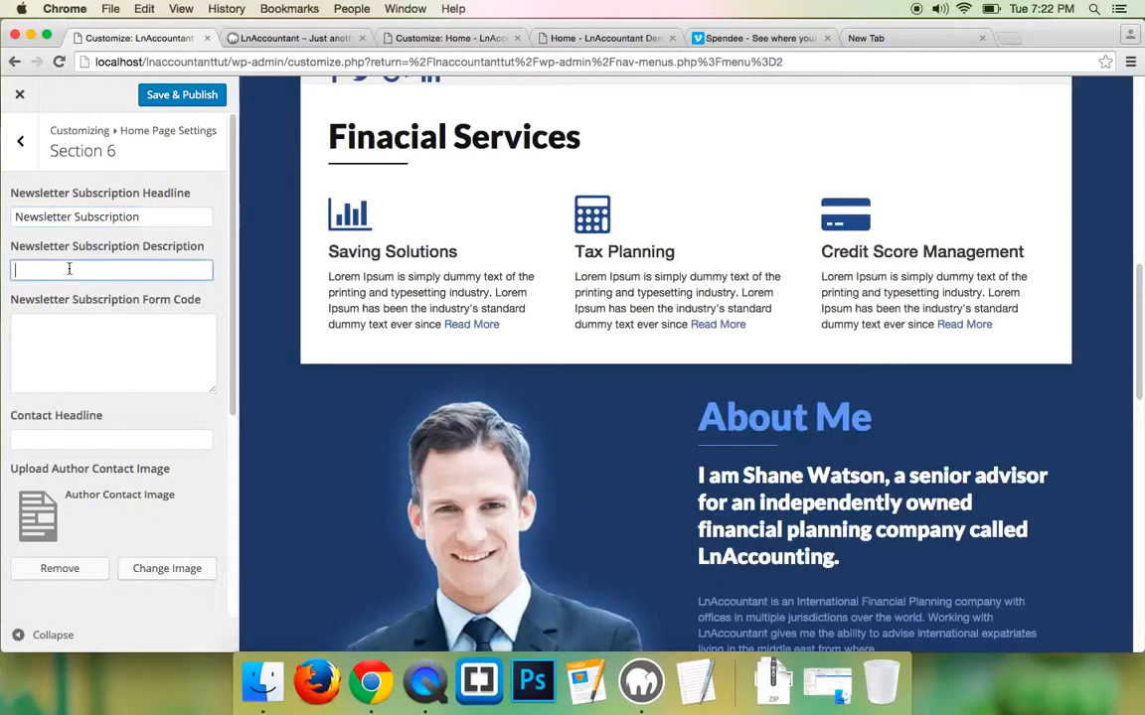
{"action": "key", "text": "super+v"}
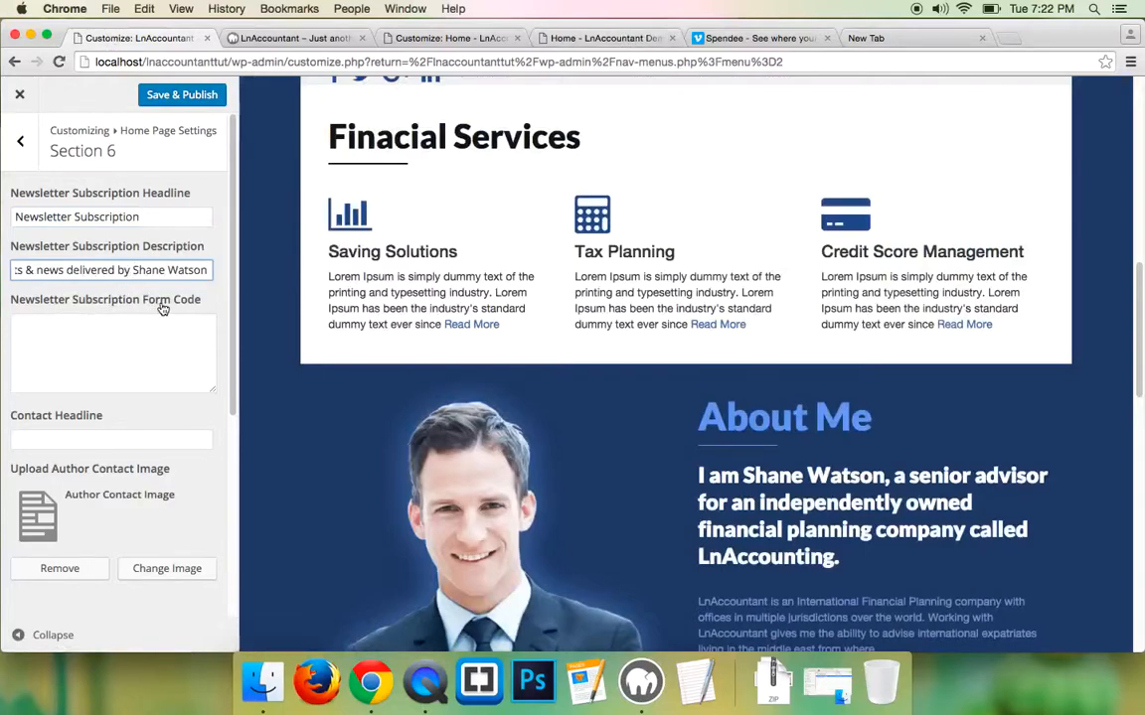
{"action": "left_click", "coordinate": [167, 339]}
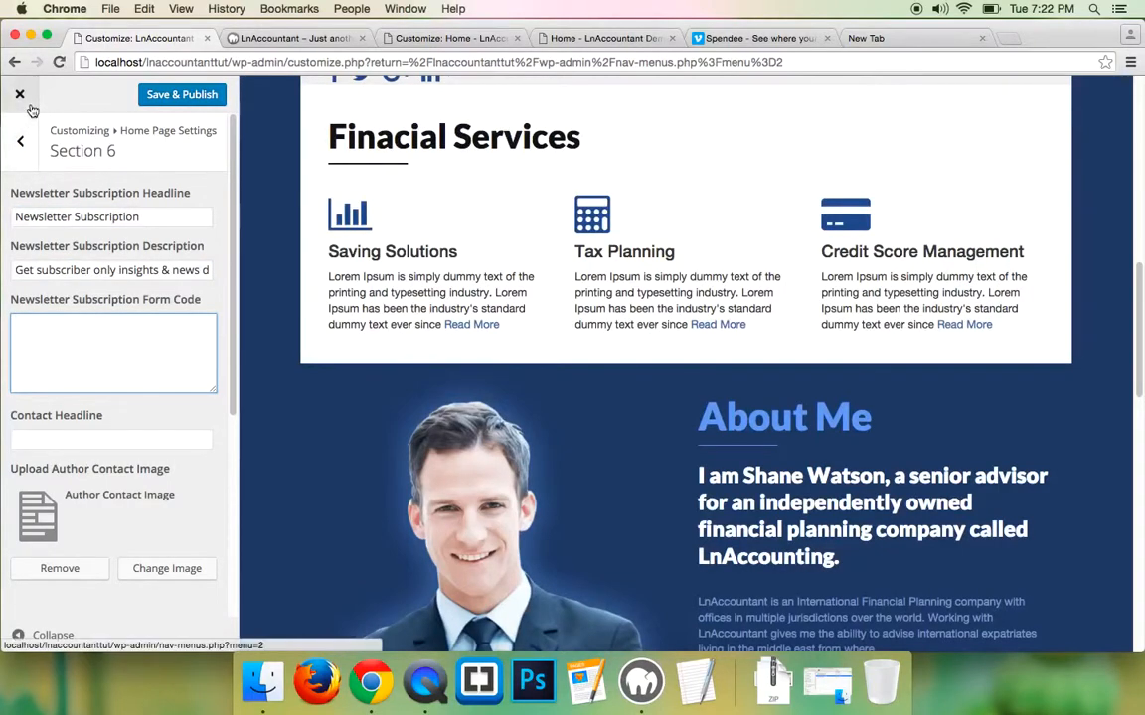
- Copy the MailChimp signup code from the Newsletter Form Code file in TextEdit
{"action": "left_click", "coordinate": [31, 37]}
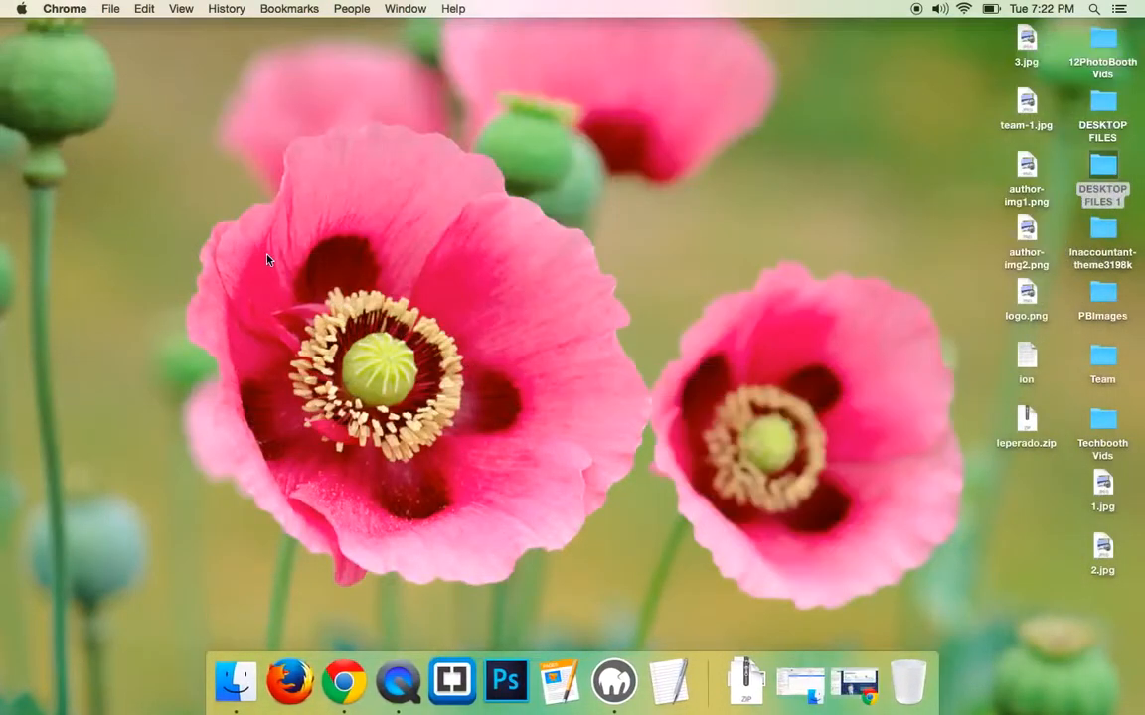
{"action": "double_click", "coordinate": [1101, 236]}
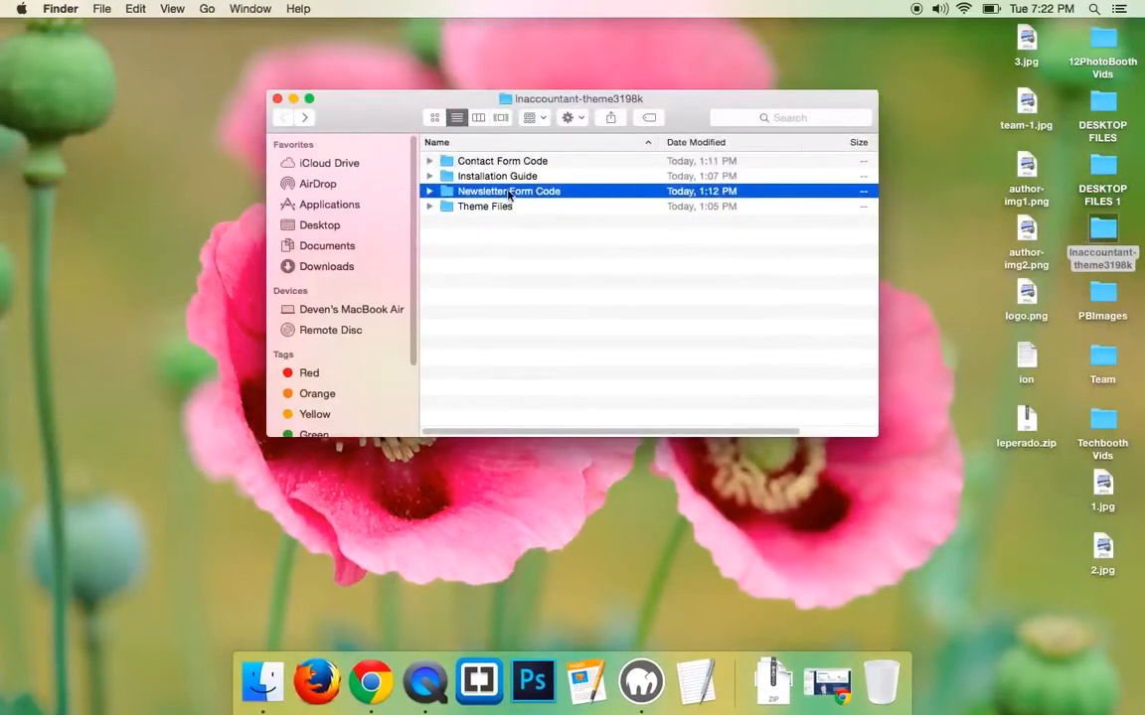
{"action": "double_click", "coordinate": [541, 195]}
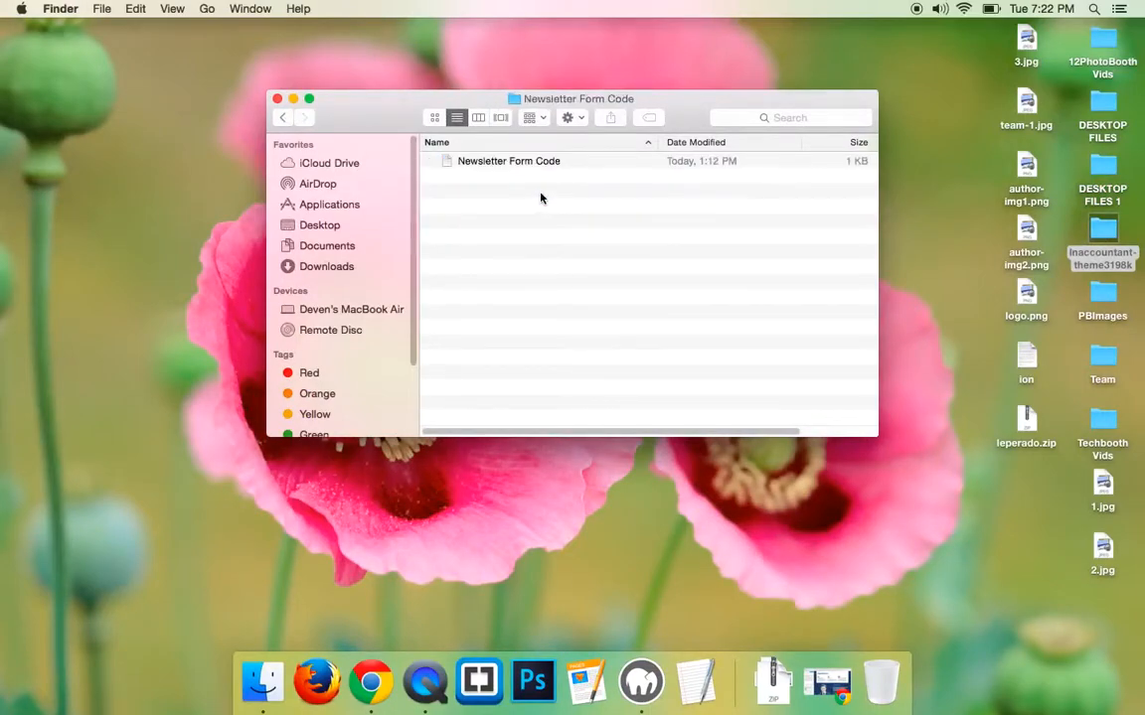
{"action": "double_click", "coordinate": [535, 165]}
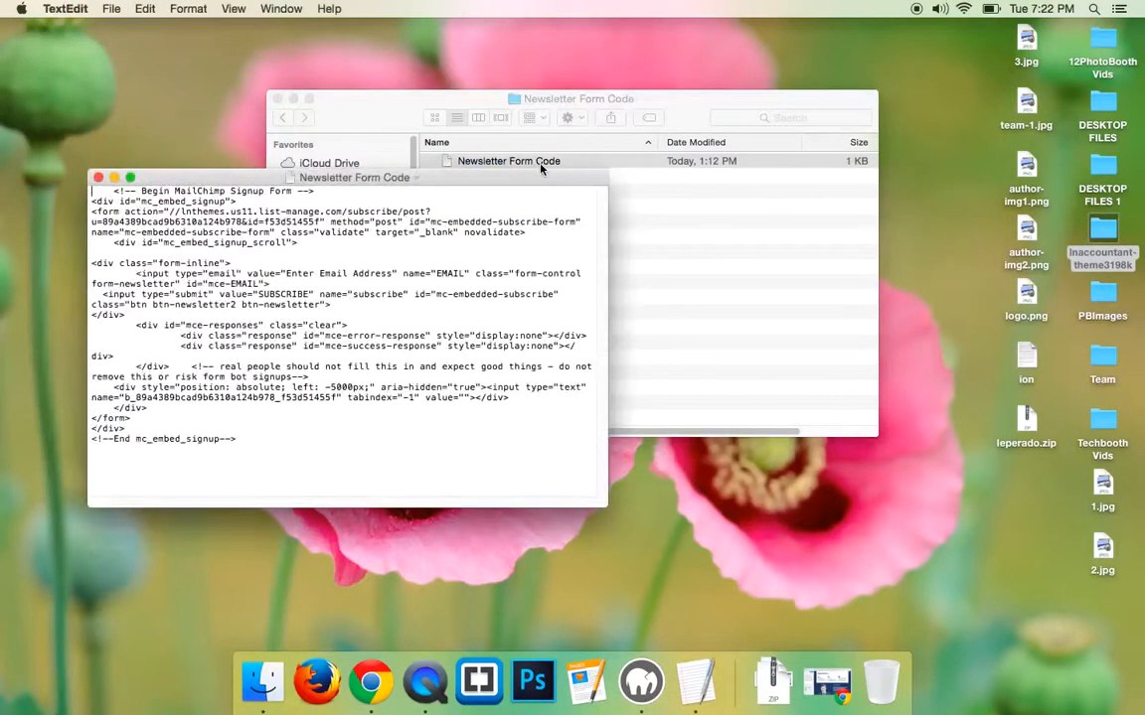
{"action": "left_click_drag", "start_coordinate": [252, 443], "coordinate": [89, 187]}
{"action": "right_click", "coordinate": [147, 200]}
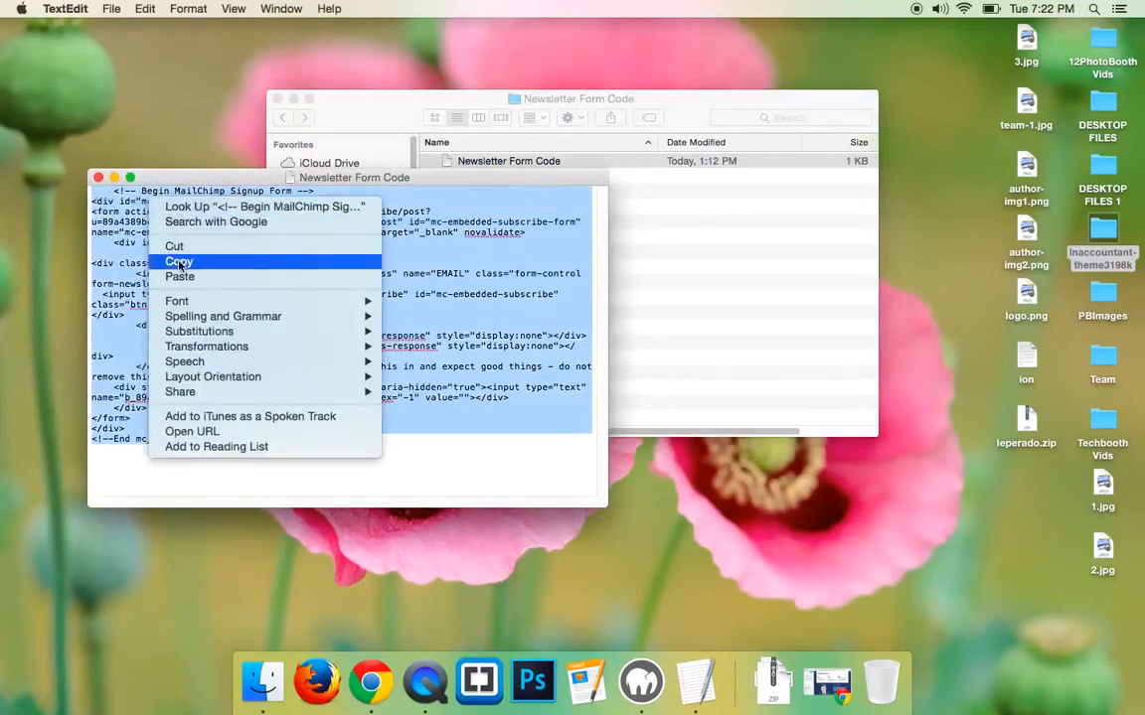
{"action": "left_click", "coordinate": [174, 258]}
{"action": "left_click", "coordinate": [827, 682]}
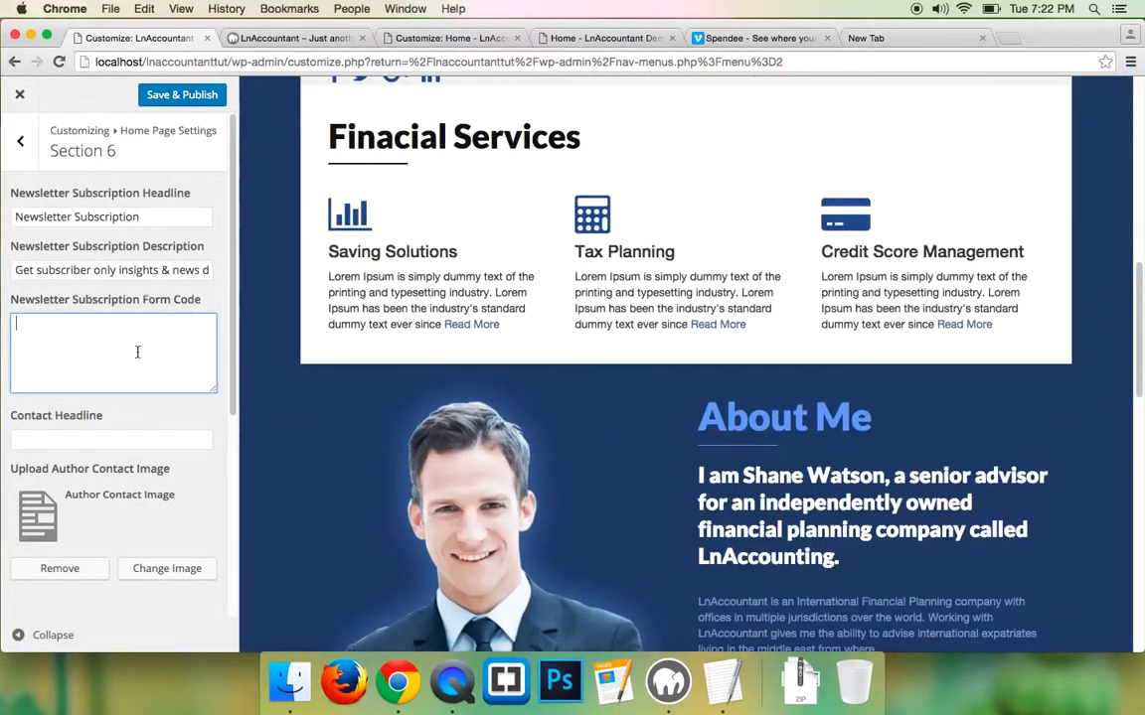
- Paste the MailChimp code into Section 6's form code box, re-paste its action URL, and publish
{"action": "key", "text": "super+v"}
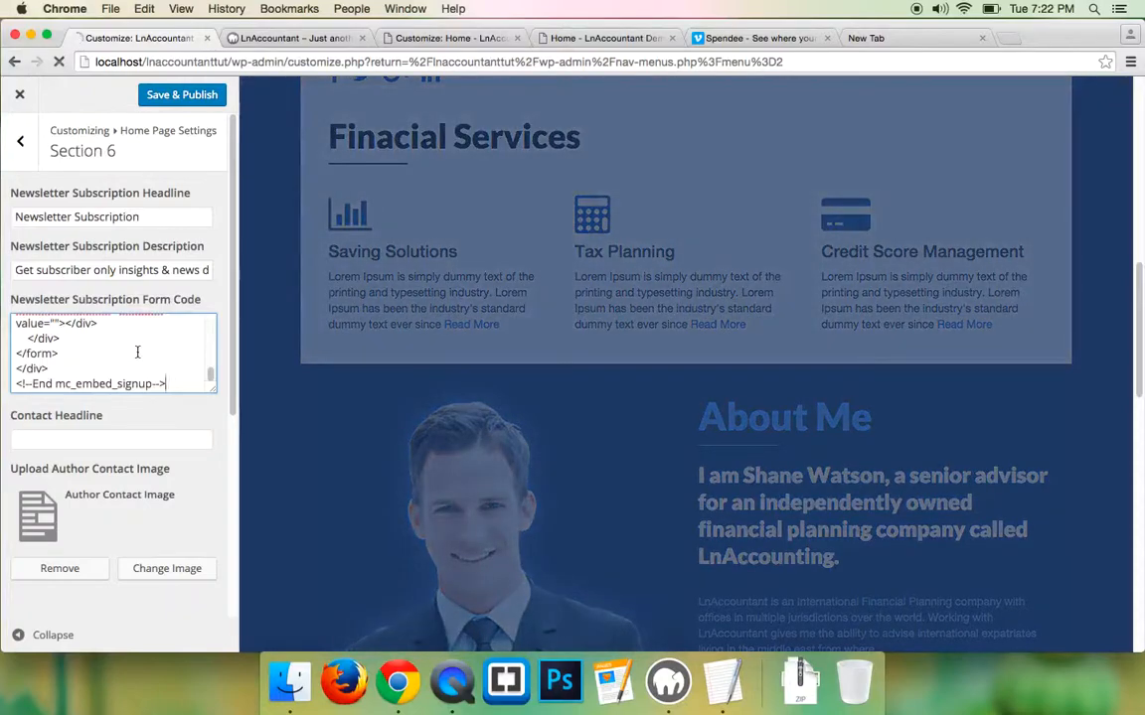
{"action": "scroll", "coordinate": [33, 367], "scroll_direction": "up", "scroll_amount": 3}
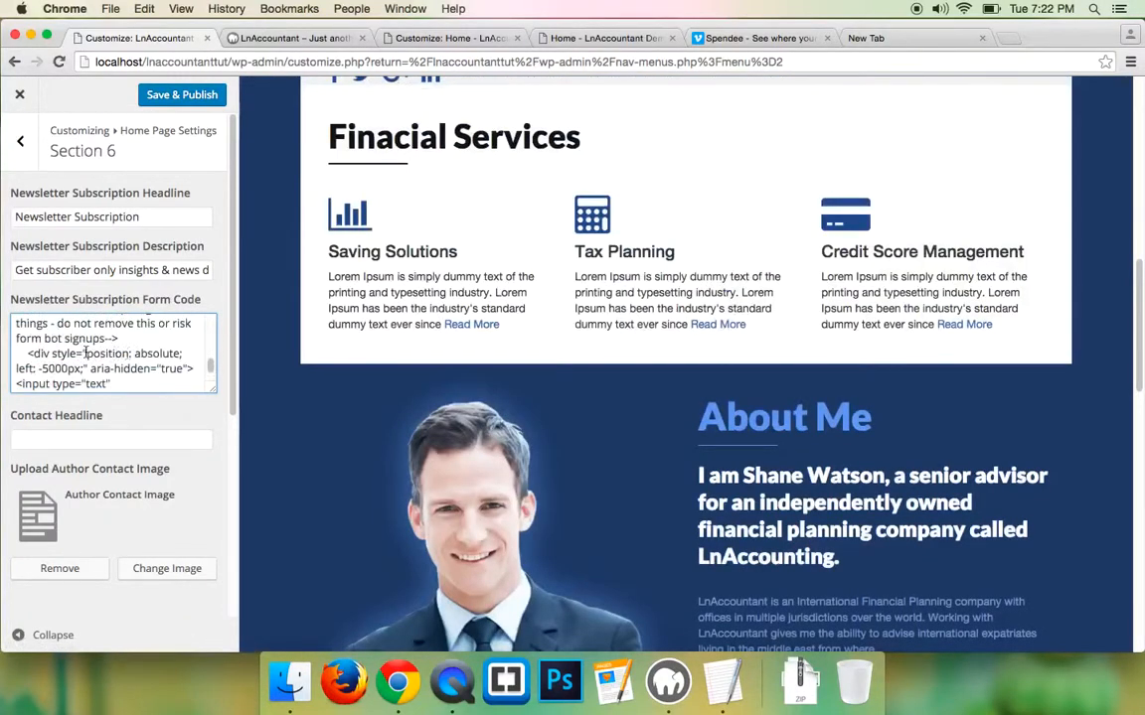
{"action": "scroll", "coordinate": [80, 356], "scroll_direction": "down", "scroll_amount": 5}
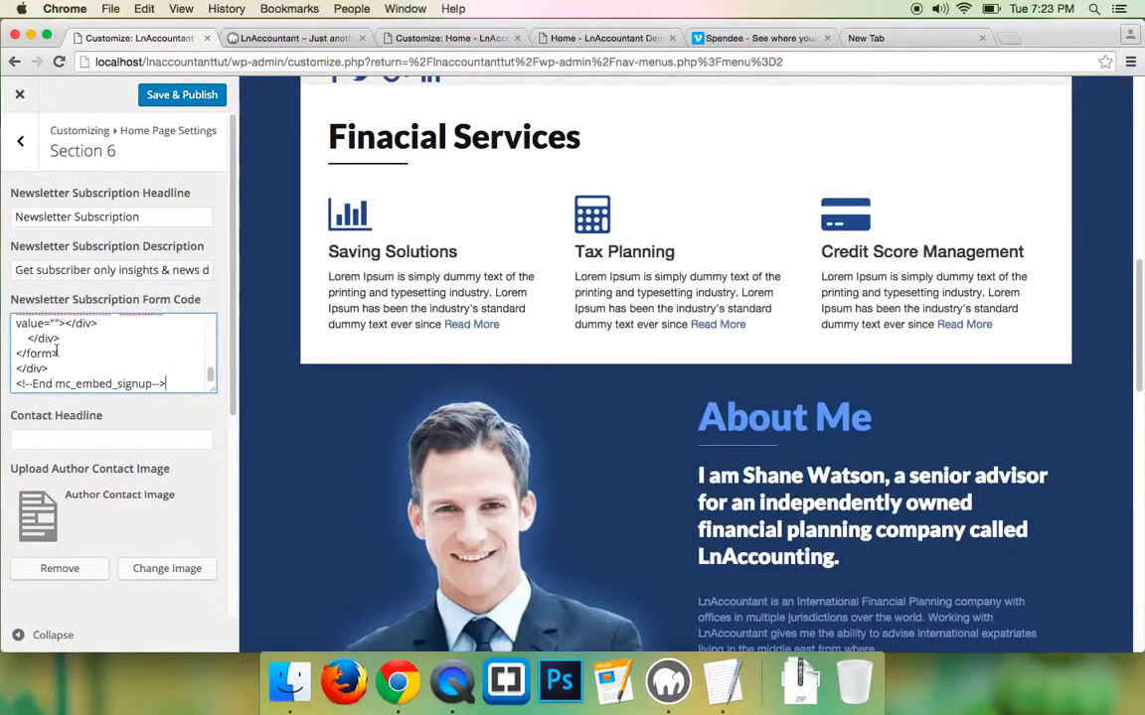
{"action": "left_click_drag", "start_coordinate": [212, 390], "coordinate": [212, 606]}
{"action": "scroll", "coordinate": [156, 507], "scroll_direction": "up", "scroll_amount": 3}
{"action": "scroll", "coordinate": [156, 507], "scroll_direction": "up", "scroll_amount": 6}
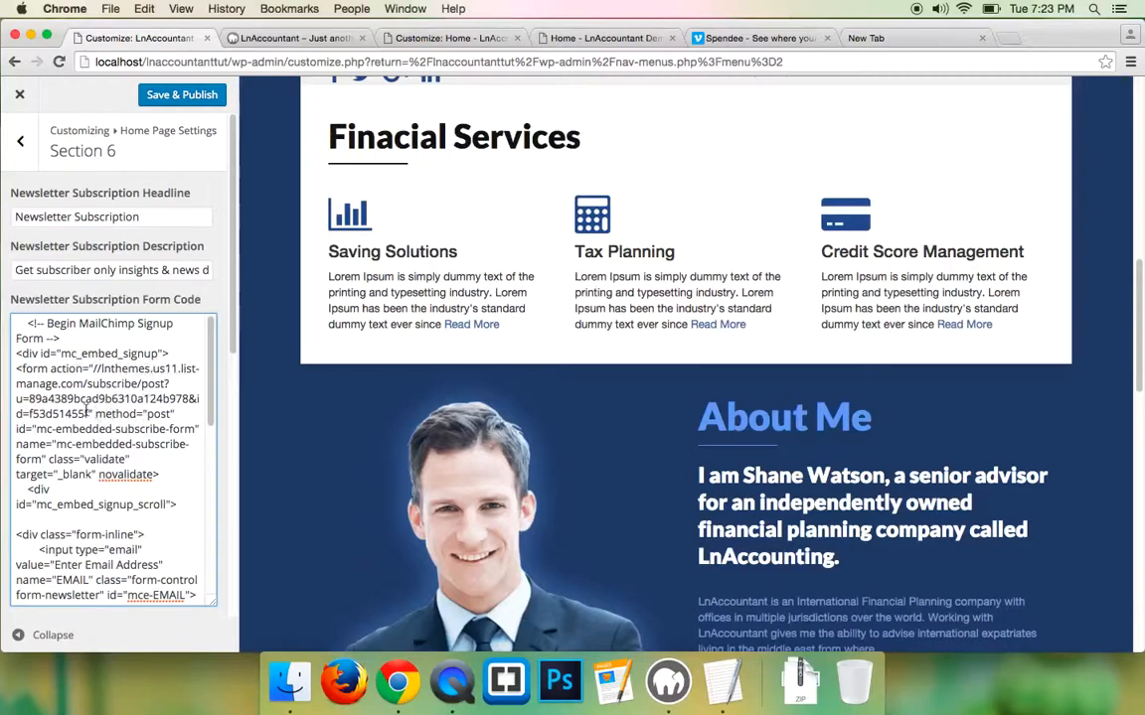
{"action": "left_click_drag", "start_coordinate": [89, 412], "coordinate": [95, 368]}
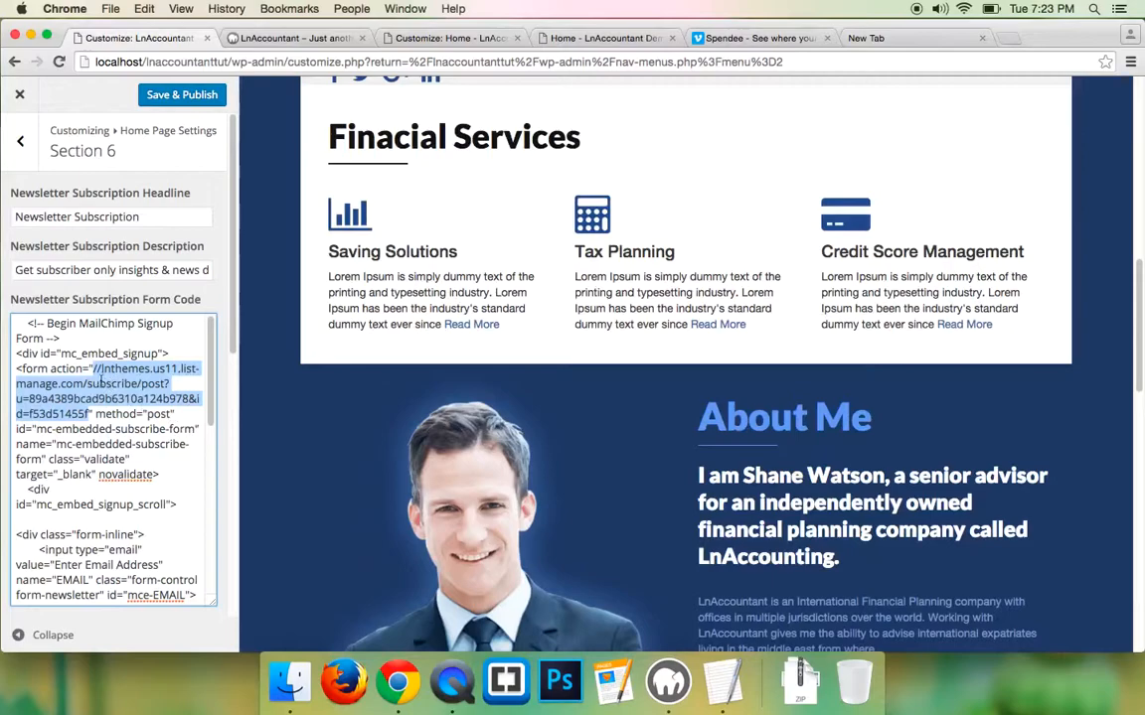
{"action": "left_click_drag", "start_coordinate": [96, 370], "coordinate": [91, 413]}
{"action": "key", "text": "BackSpace"}
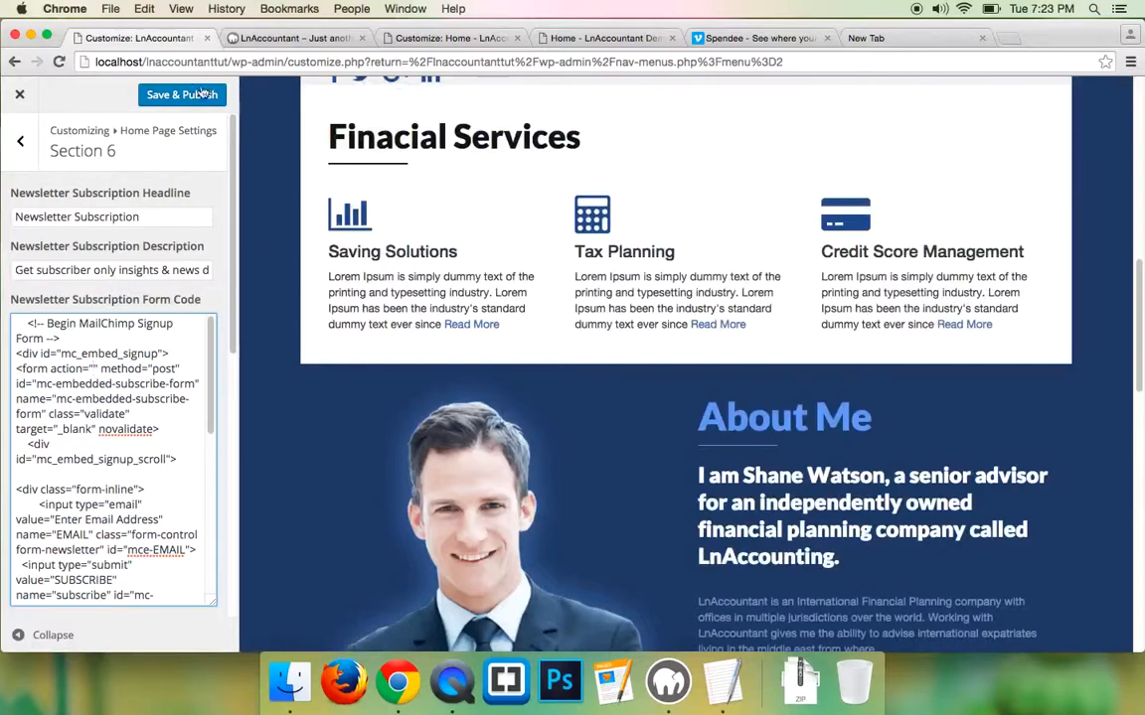
{"action": "key", "text": "cmd+v"}
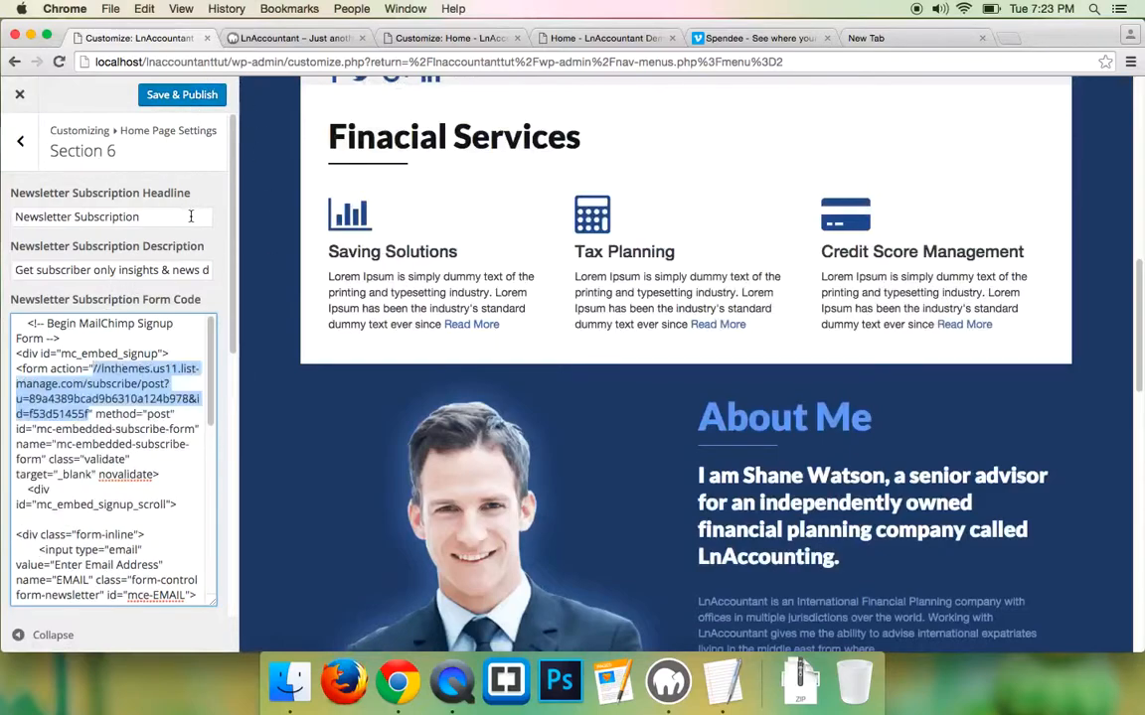
{"action": "left_click", "coordinate": [164, 96]}
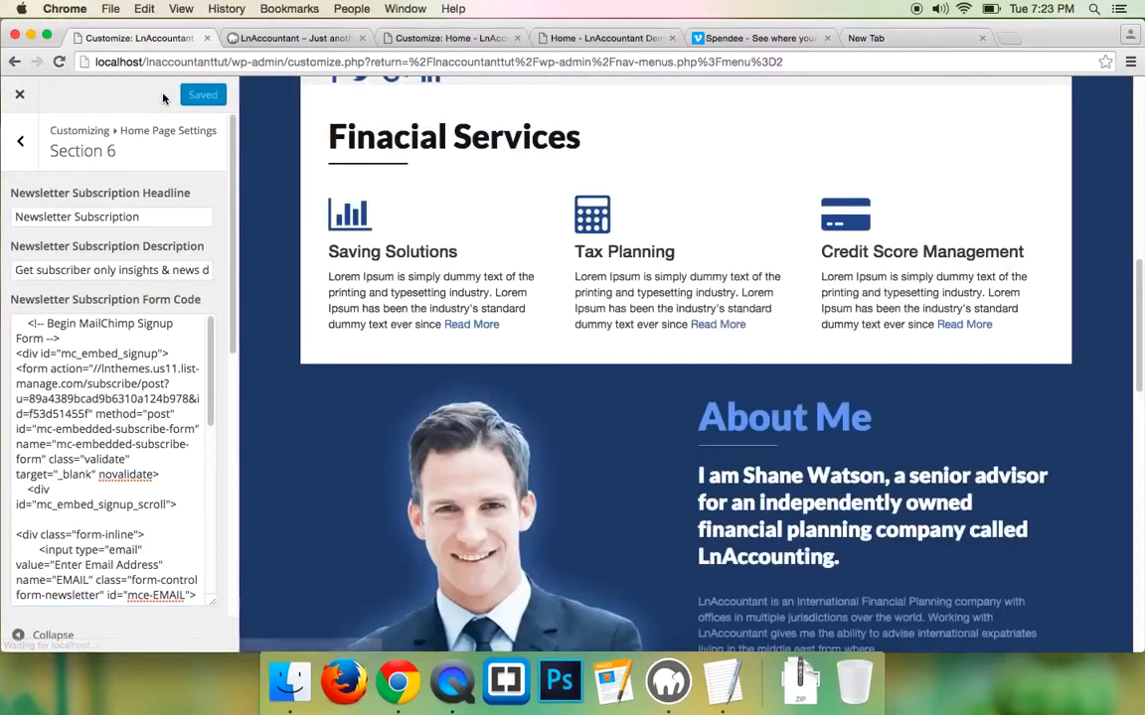
{"action": "left_click", "coordinate": [308, 39]}
- Reload the local site and copy the Contacts heading from the demo page
{"action": "left_click", "coordinate": [59, 61]}
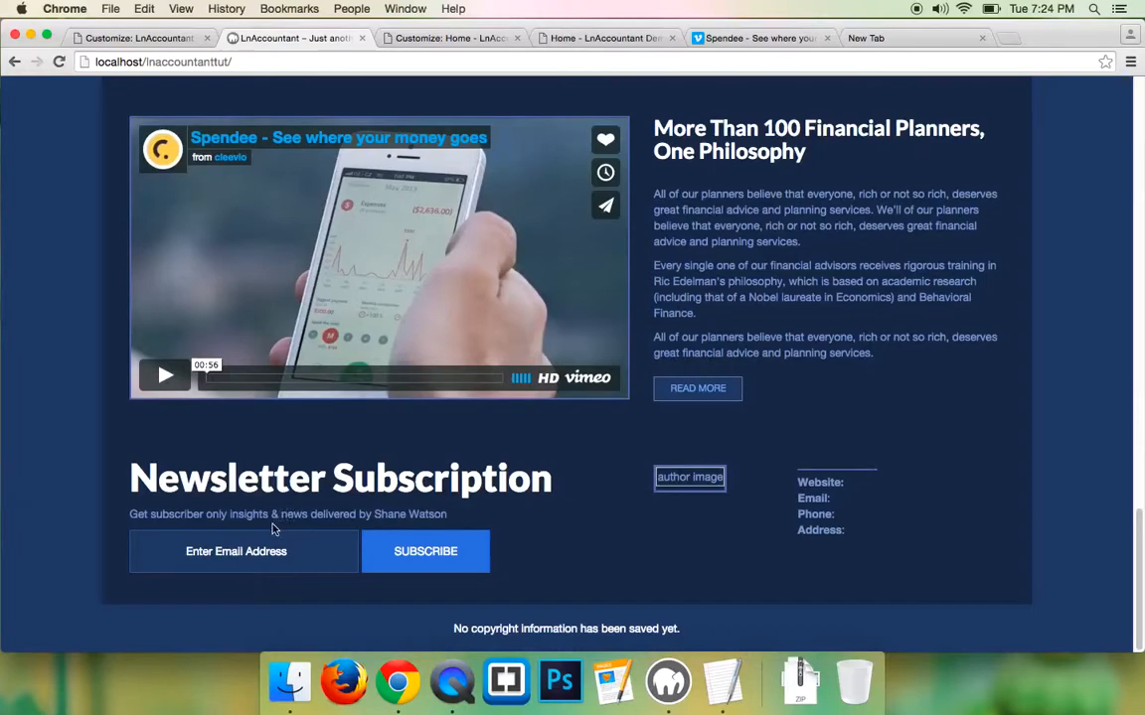
{"action": "left_click", "coordinate": [532, 40]}
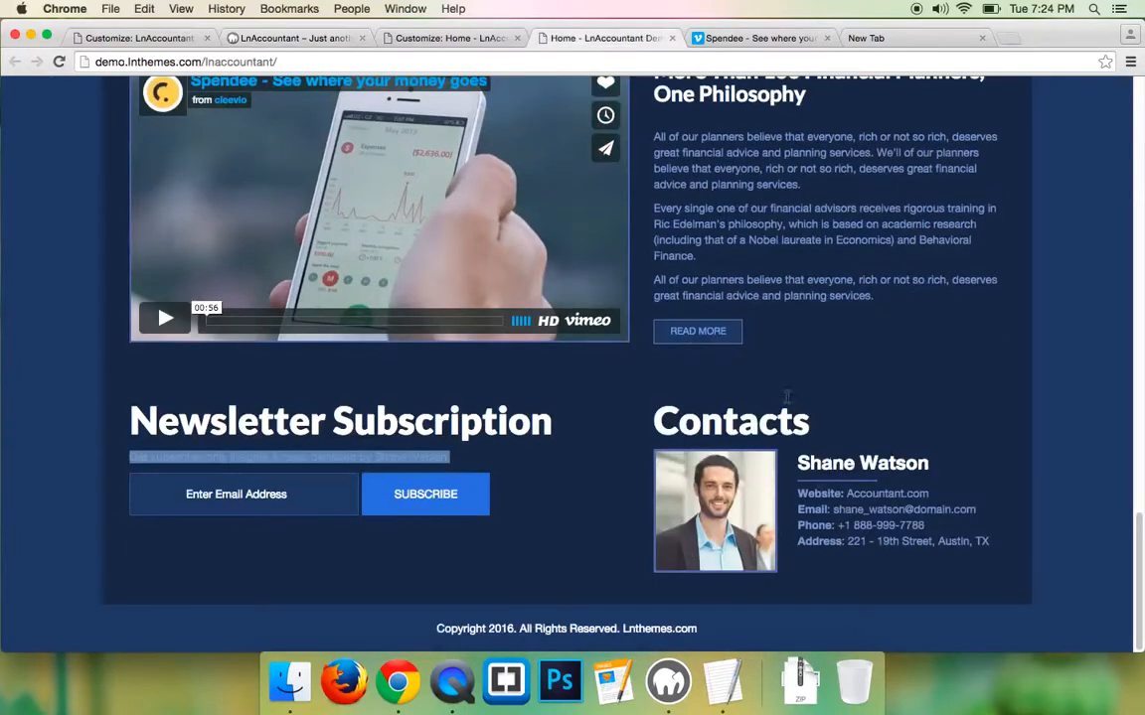
{"action": "double_click", "coordinate": [760, 422]}
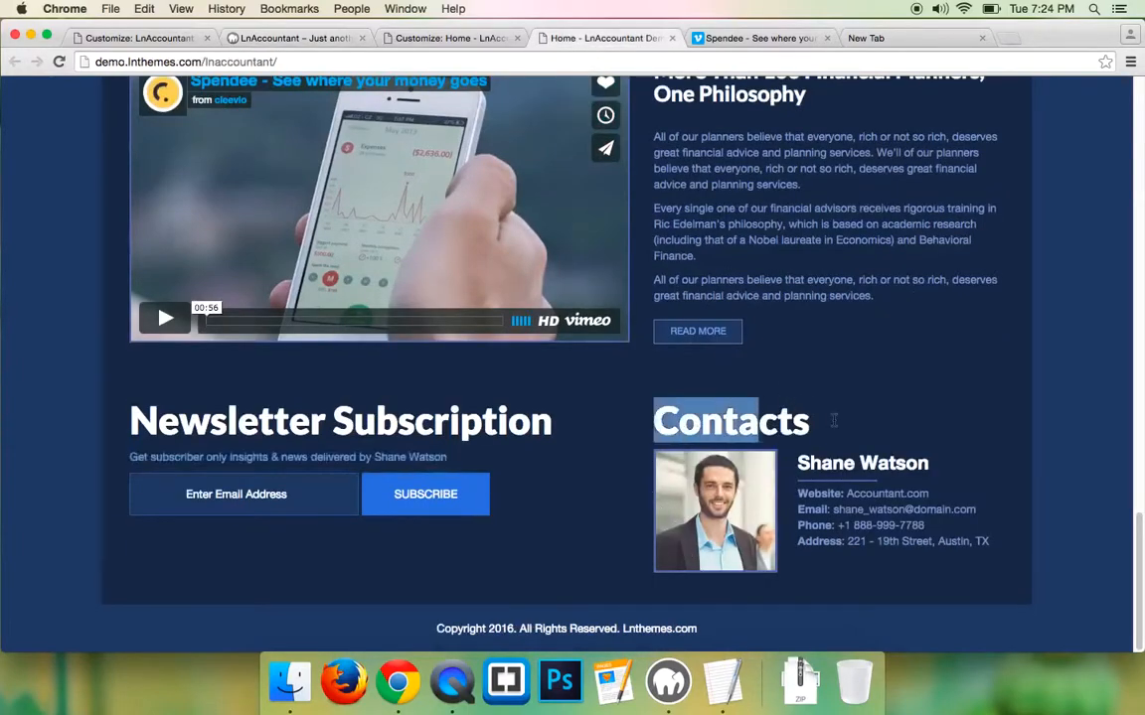
{"action": "right_click", "coordinate": [760, 417]}
{"action": "left_click", "coordinate": [785, 449]}
- Enter 'Contacts' as the Section 6 Contact Headline
{"action": "left_click", "coordinate": [143, 40]}
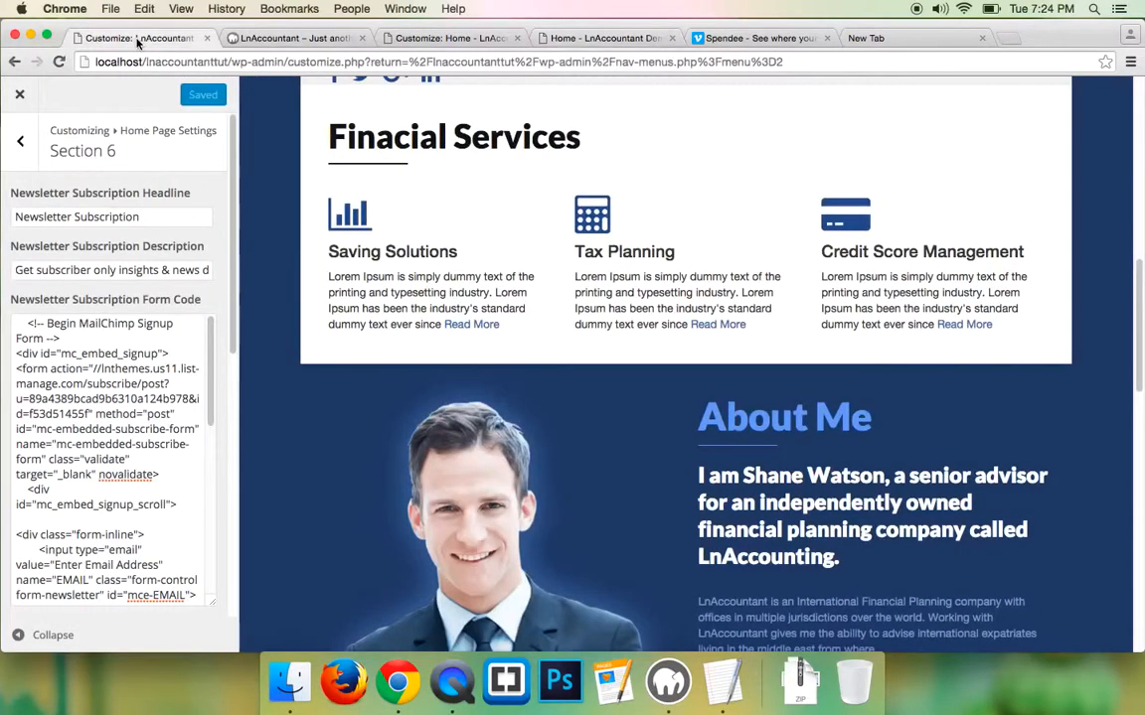
{"action": "left_click", "coordinate": [20, 146]}
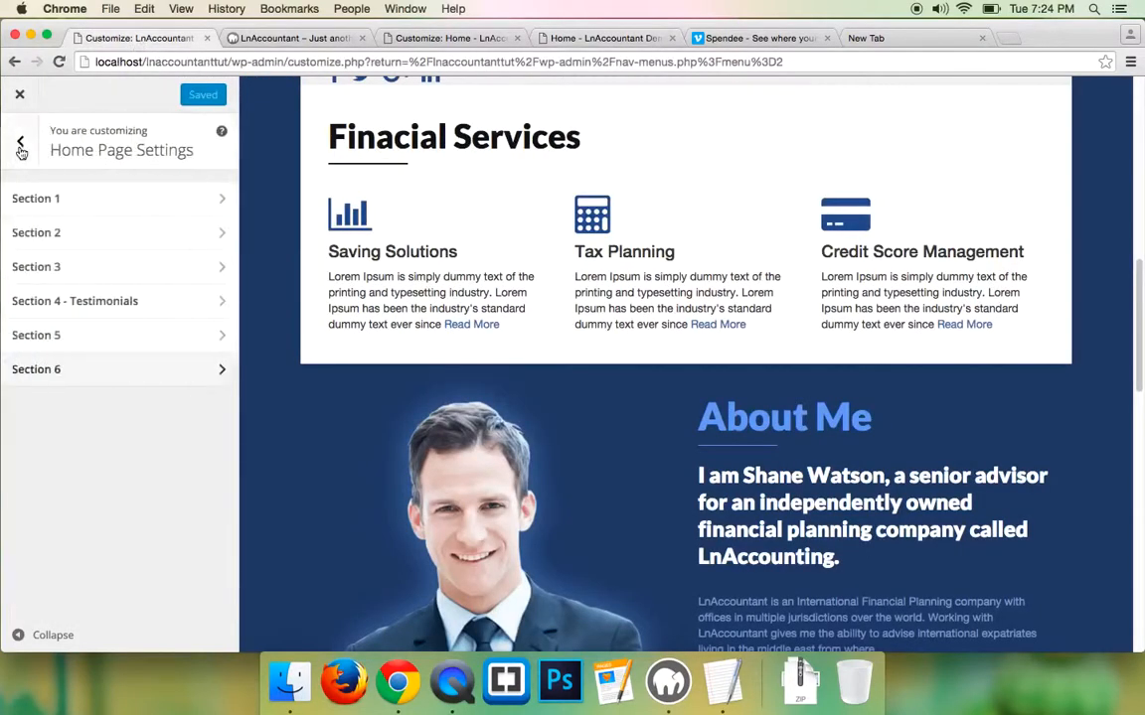
{"action": "left_click", "coordinate": [40, 370]}
{"action": "scroll", "coordinate": [40, 373], "scroll_direction": "down", "scroll_amount": 10}
{"action": "scroll", "coordinate": [50, 363], "scroll_direction": "down", "scroll_amount": 4}
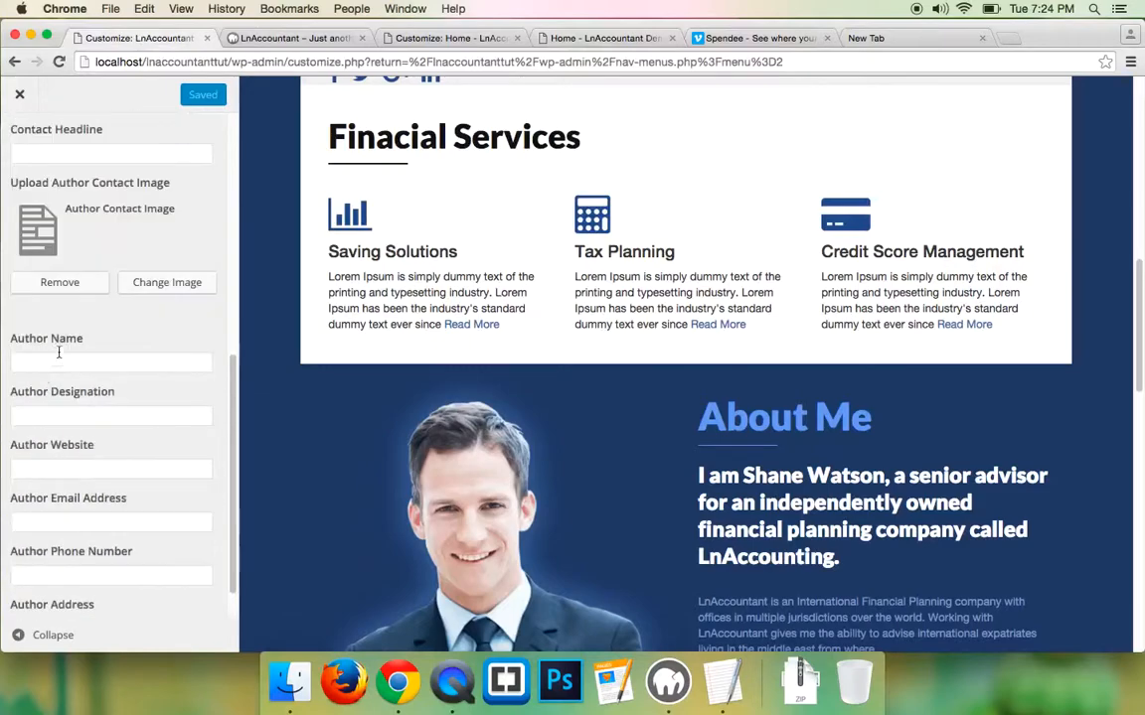
{"action": "scroll", "coordinate": [70, 318], "scroll_direction": "up", "scroll_amount": 5}
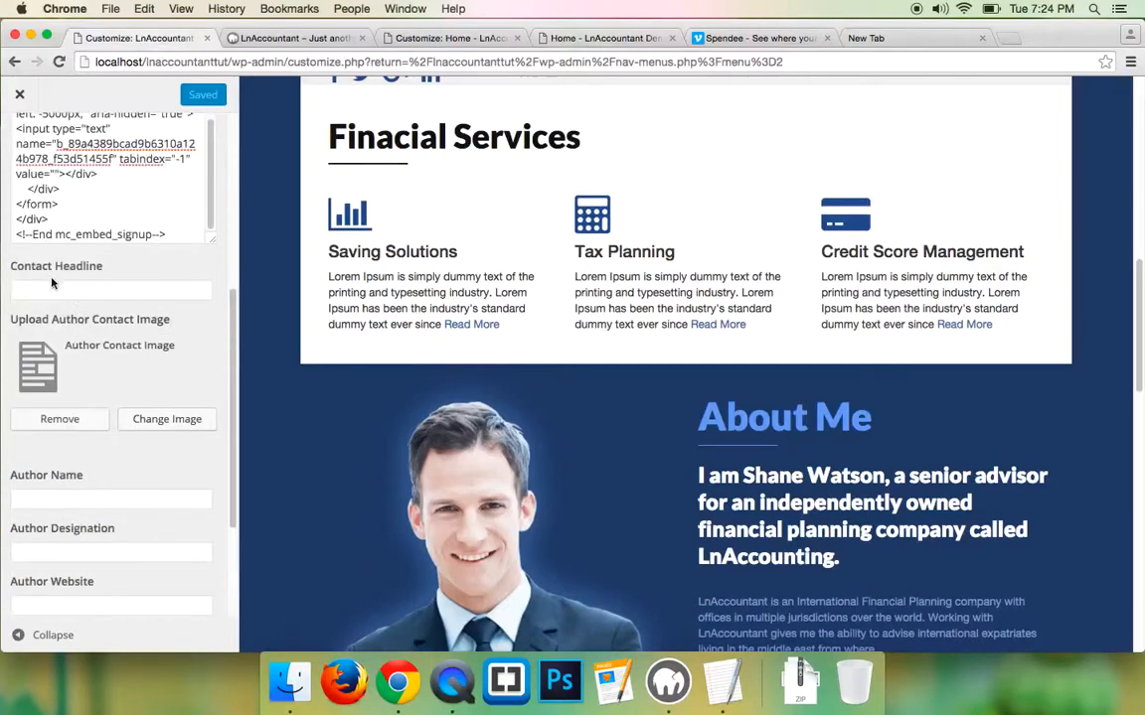
{"action": "left_click", "coordinate": [69, 290]}
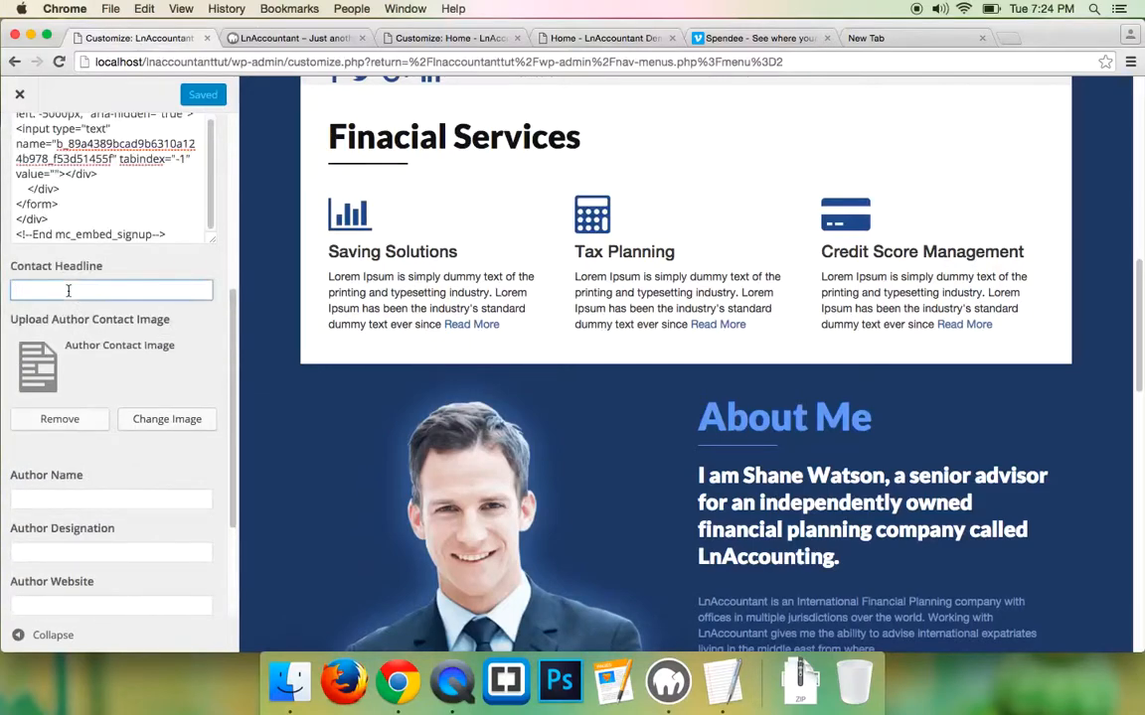
{"action": "type", "text": "Contacts"}
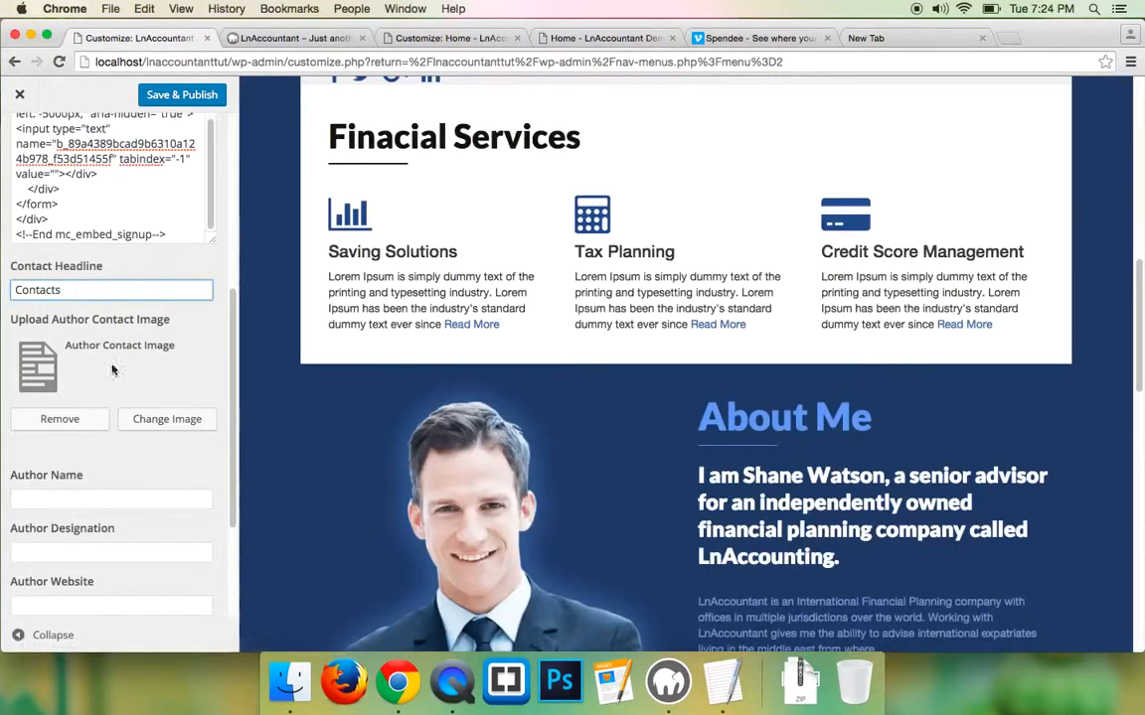
{"action": "scroll", "coordinate": [679, 482], "scroll_direction": "down", "scroll_amount": 3}
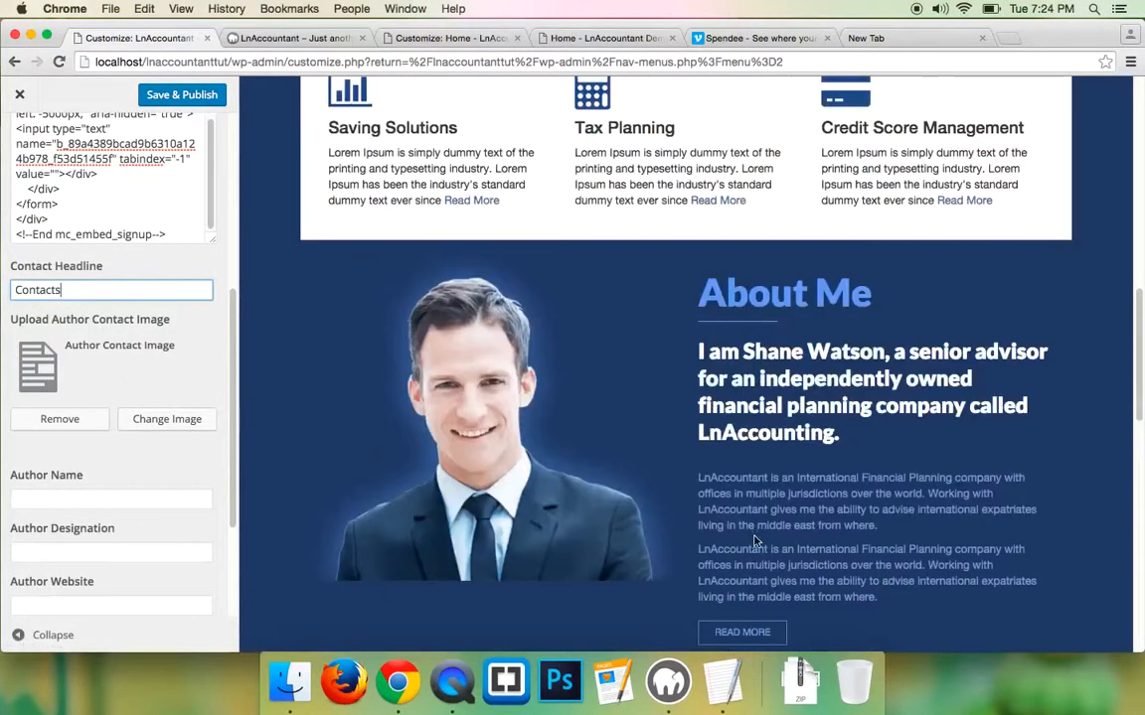
{"action": "left_click", "coordinate": [601, 38]}
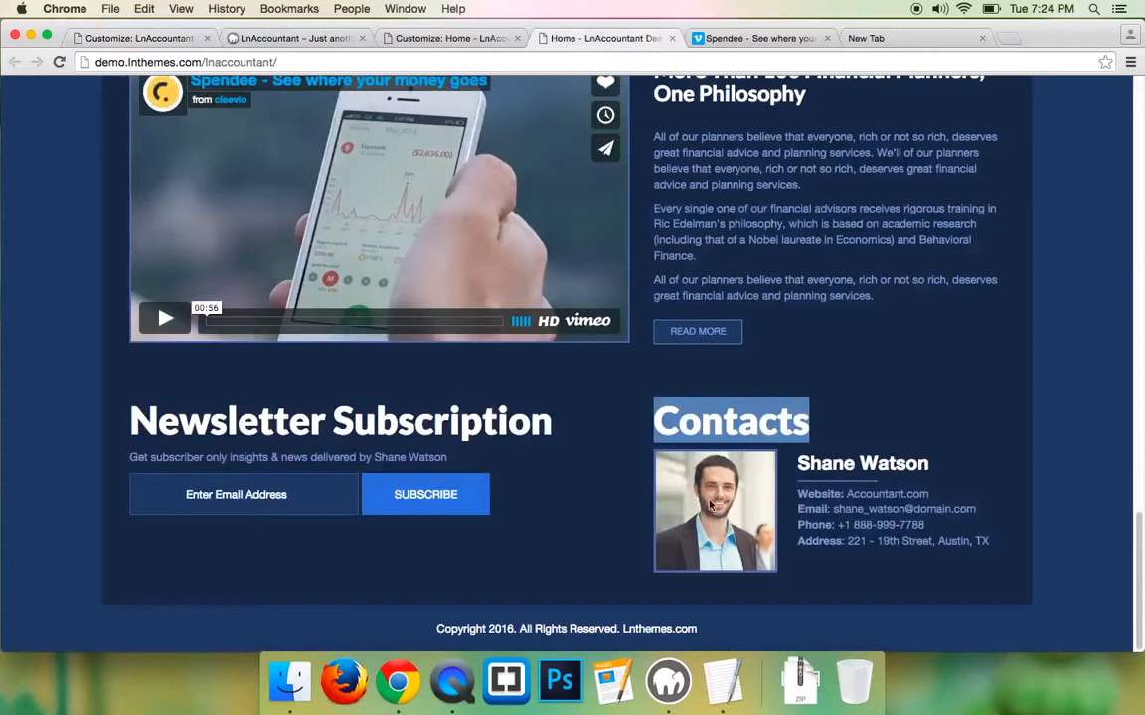
- Upload team-1.jpg and set it as the Section 6 author contact image
{"action": "left_click", "coordinate": [122, 37]}
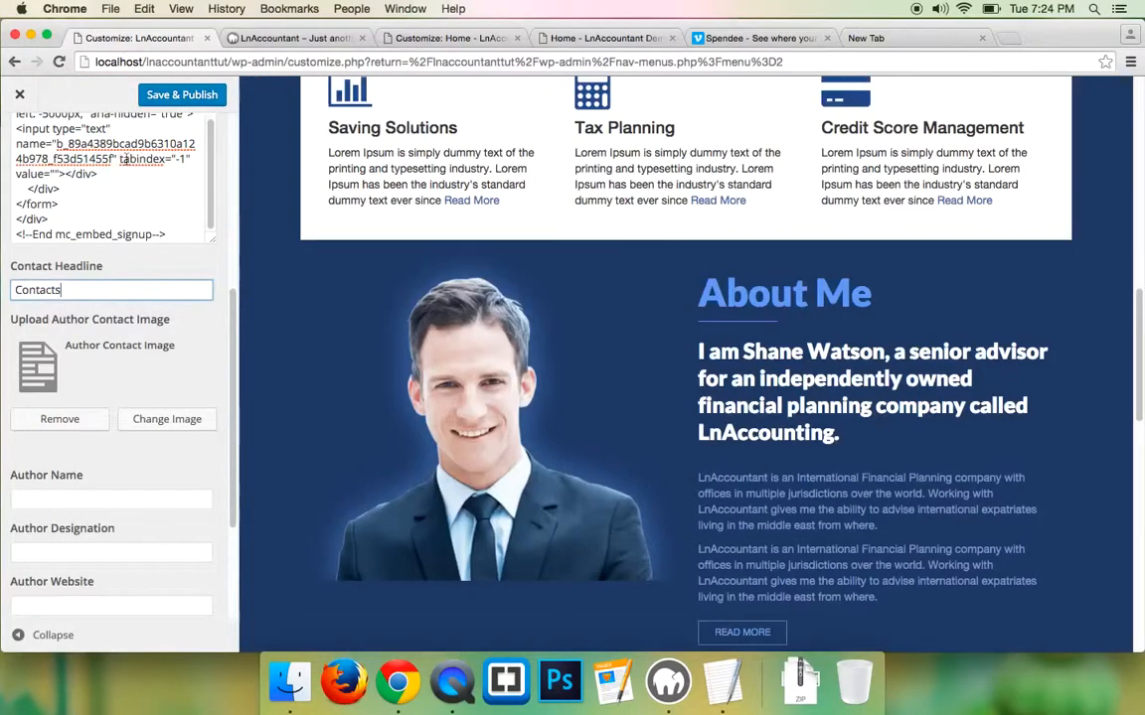
{"action": "left_click", "coordinate": [169, 427]}
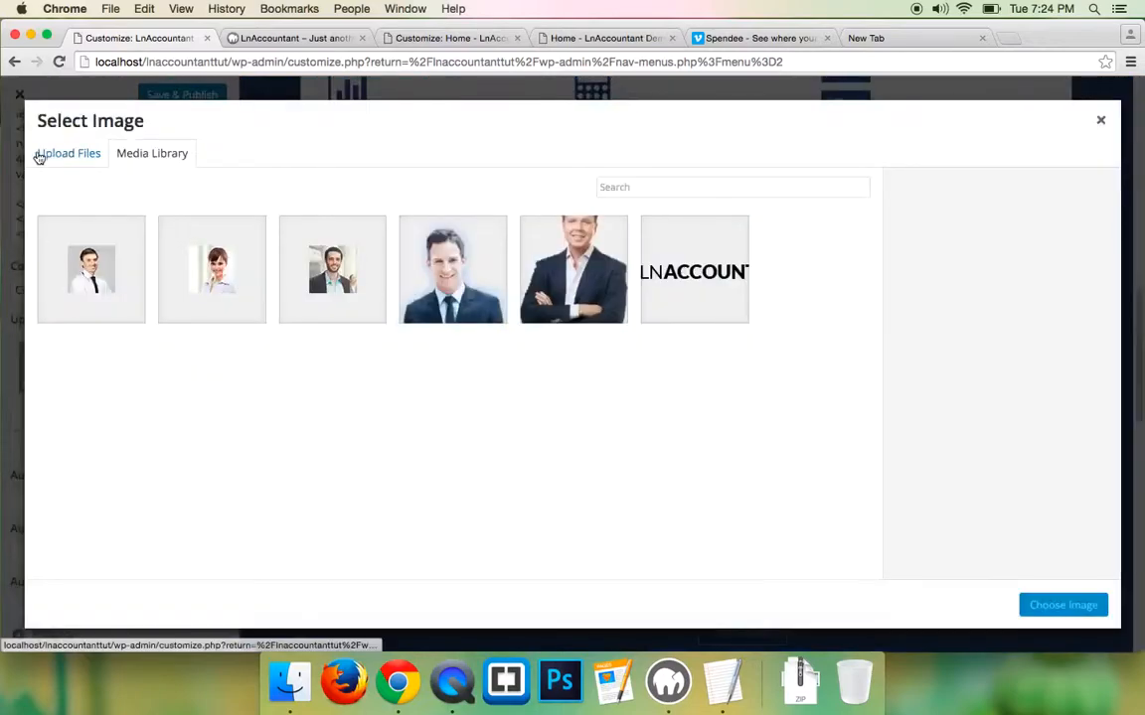
{"action": "left_click", "coordinate": [68, 154]}
{"action": "left_click", "coordinate": [551, 376]}
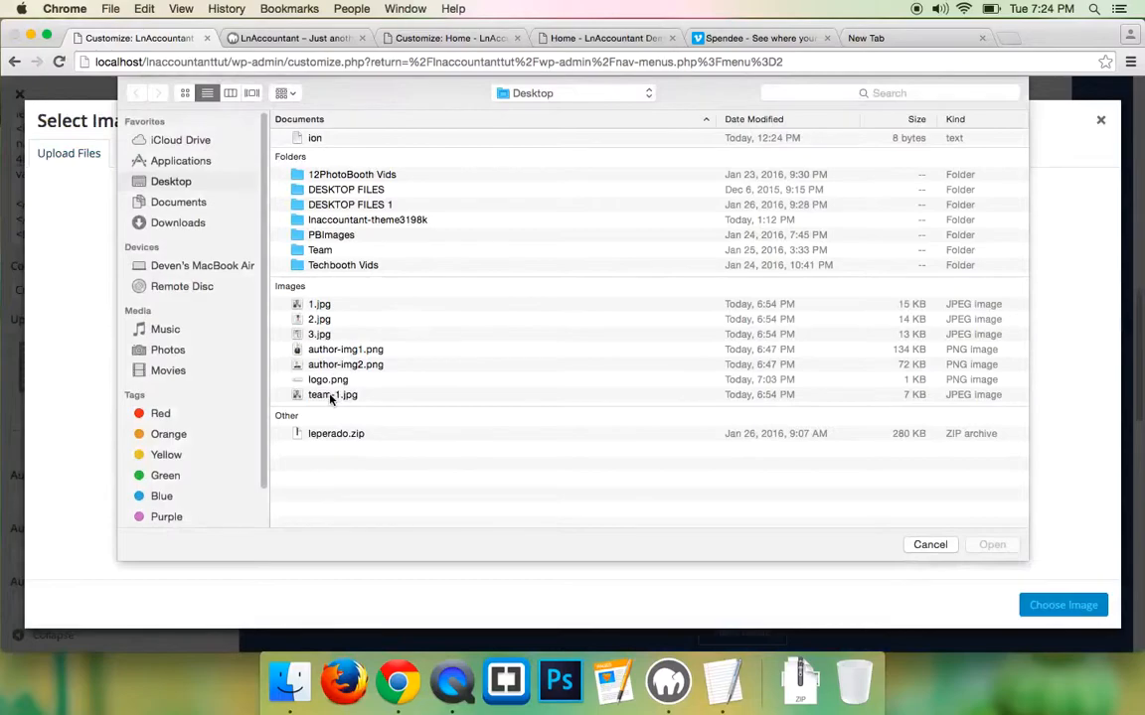
{"action": "left_click", "coordinate": [331, 396]}
{"action": "left_click", "coordinate": [991, 545]}
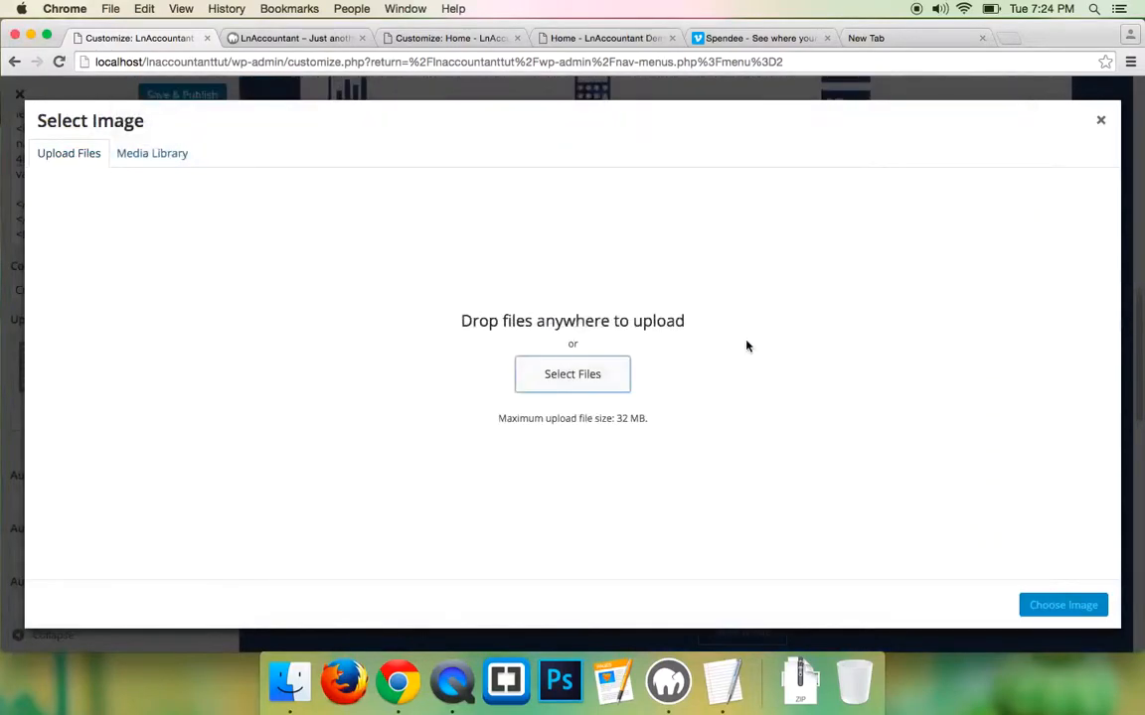
{"action": "left_click", "coordinate": [1055, 602]}
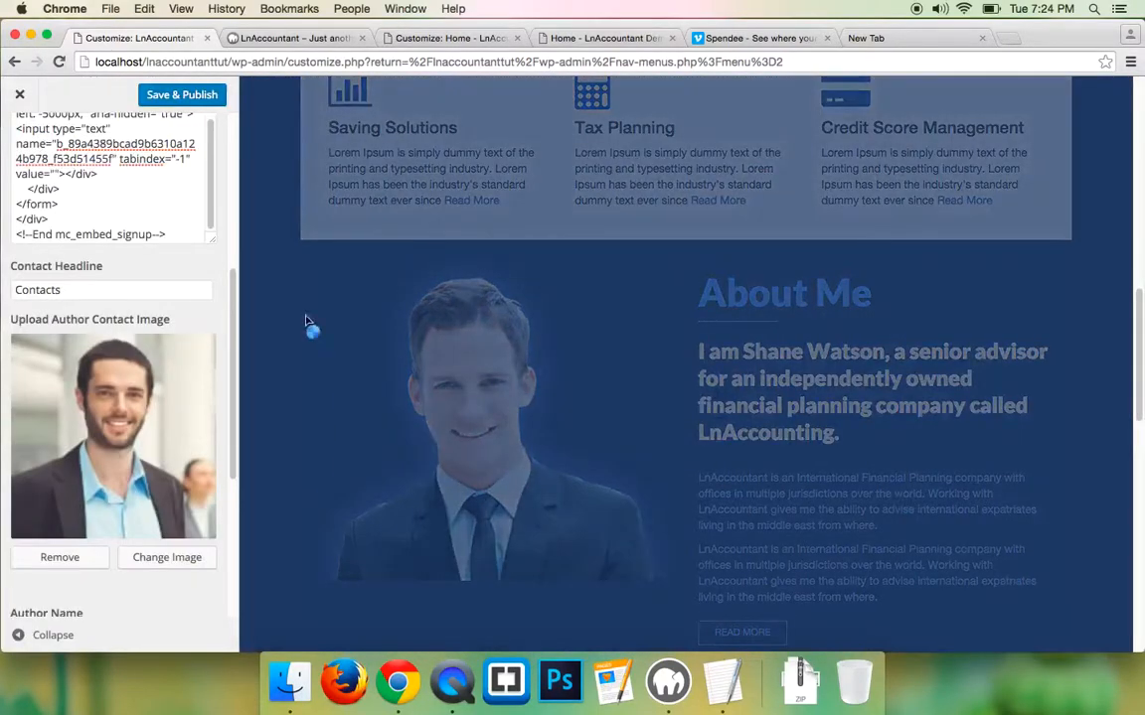
{"action": "scroll", "coordinate": [62, 430], "scroll_direction": "down", "scroll_amount": 5}
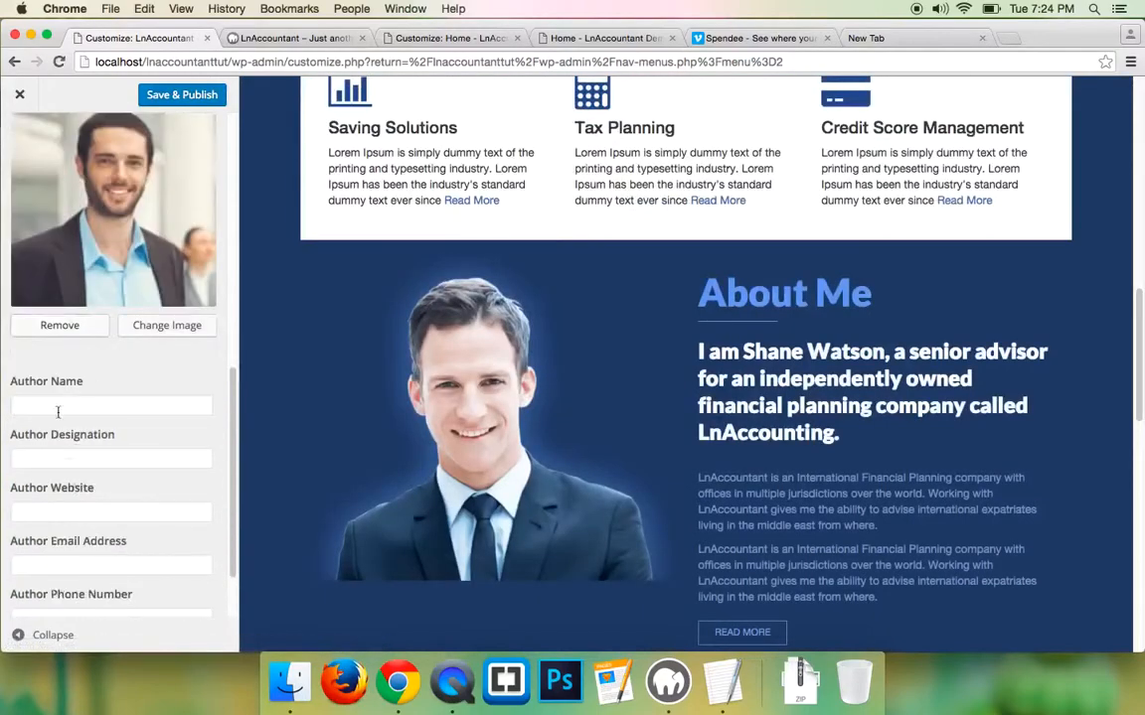
{"action": "scroll", "coordinate": [57, 401], "scroll_direction": "down", "scroll_amount": 2}
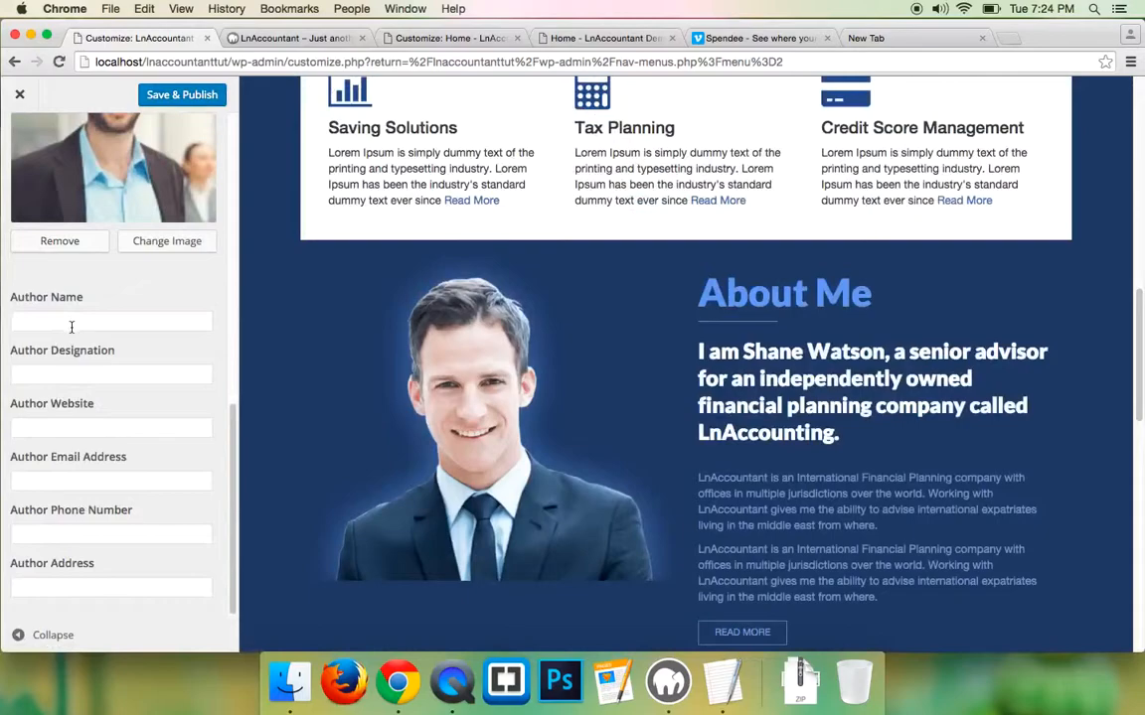
- Enter the author's name, the designation 'Financial Advisor' and the website Finance.com
{"action": "left_click", "coordinate": [76, 321]}
{"action": "type", "text": "S"}
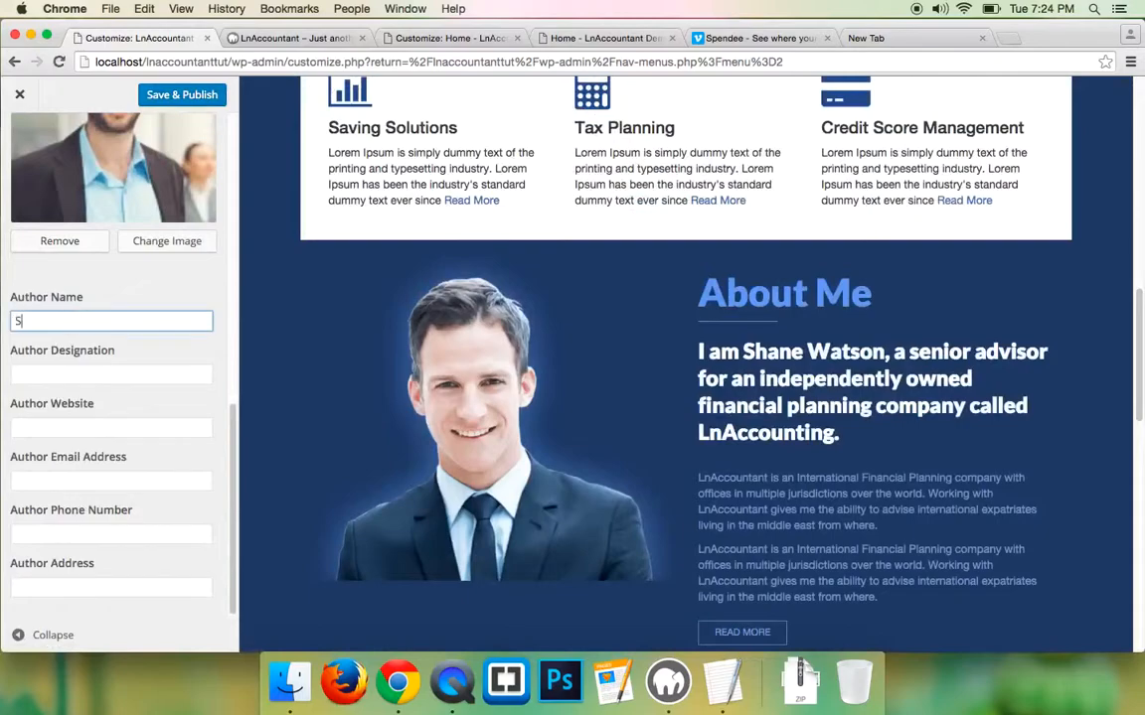
{"action": "type", "text": "hane "}
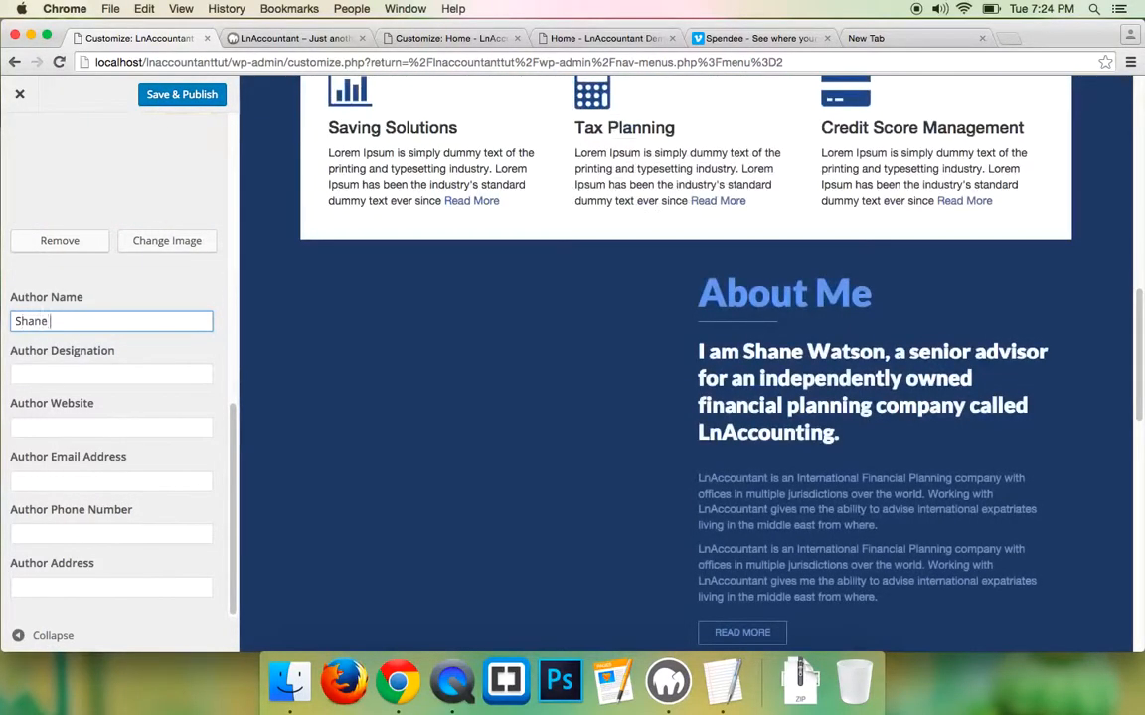
{"action": "type", "text": "Watson"}
{"action": "left_click", "coordinate": [68, 377]}
{"action": "type", "text": "Fin"}
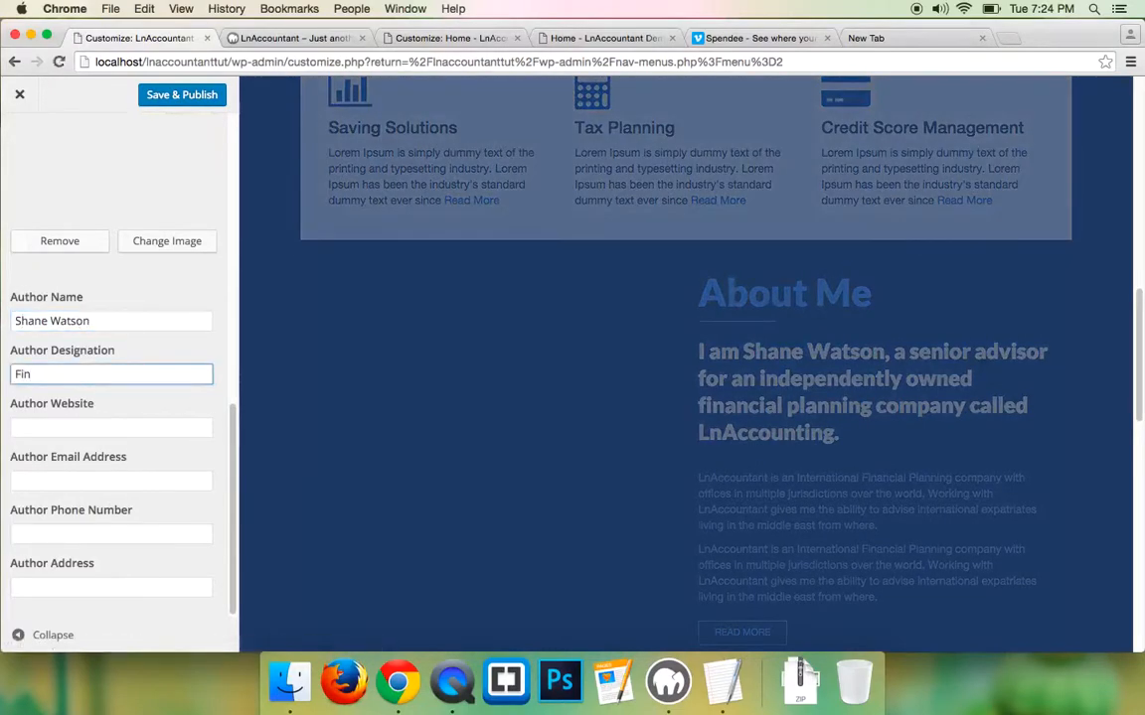
{"action": "type", "text": "cial d"}
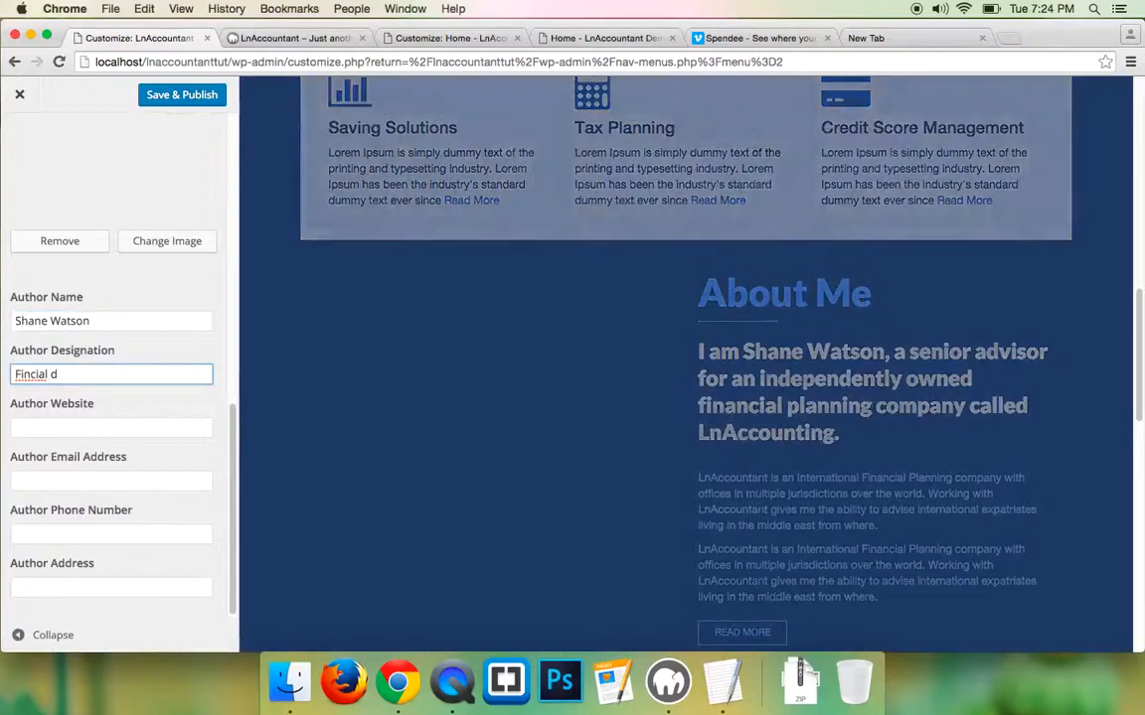
{"action": "key", "text": "BackSpace"}
{"action": "key", "text": "BackSpace"}
{"action": "key", "text": "BackSpace"}
{"action": "key", "text": "BackSpace"}
{"action": "key", "text": "BackSpace"}
{"action": "key", "text": "BackSpace"}
{"action": "type", "text": "ancial Advisor"}
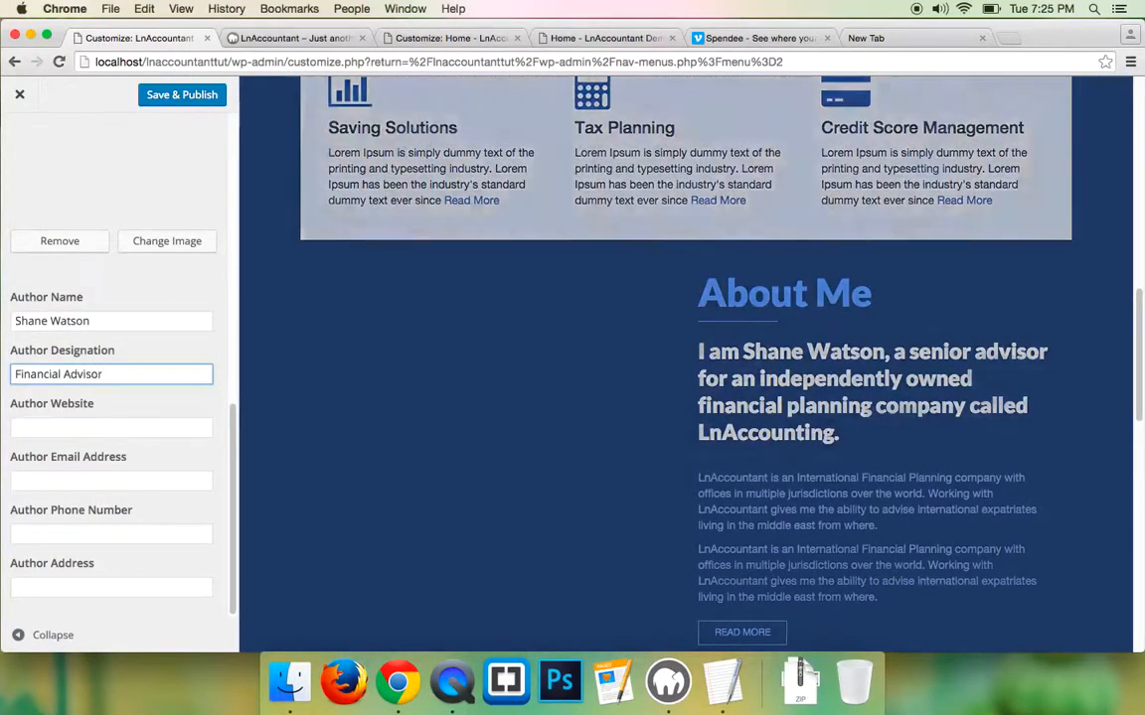
{"action": "left_click", "coordinate": [51, 430]}
{"action": "type", "text": "F"}
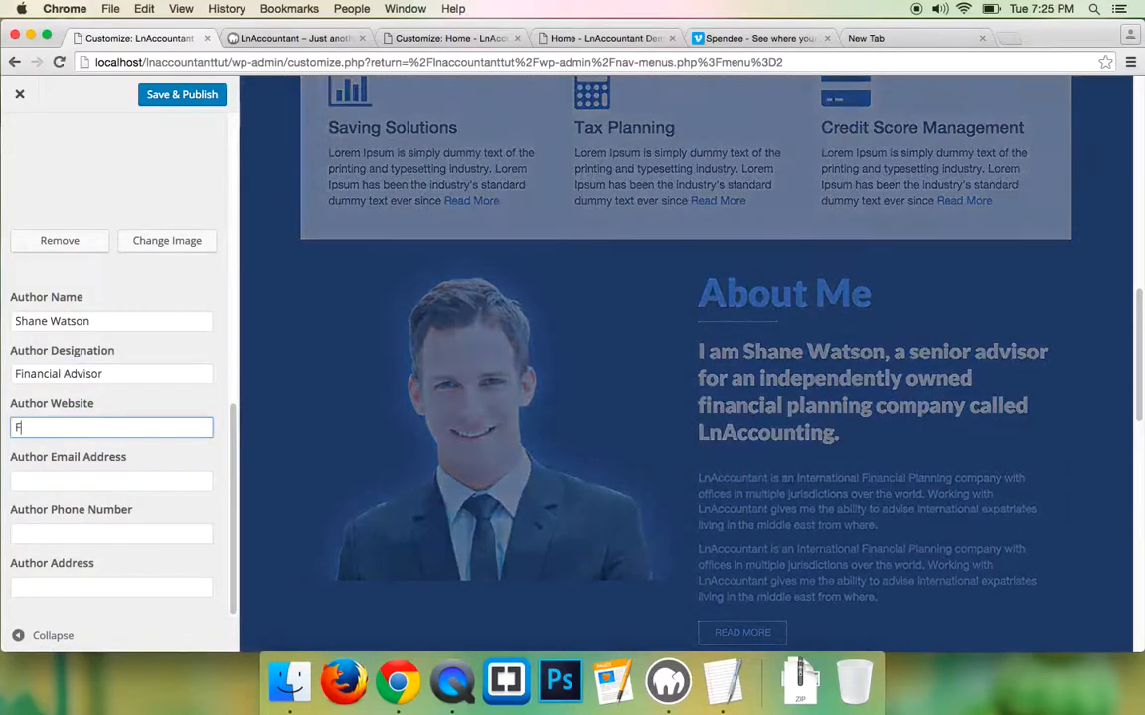
{"action": "type", "text": "inance.com"}
- Fill in the author's email address and phone number
{"action": "left_click", "coordinate": [30, 478]}
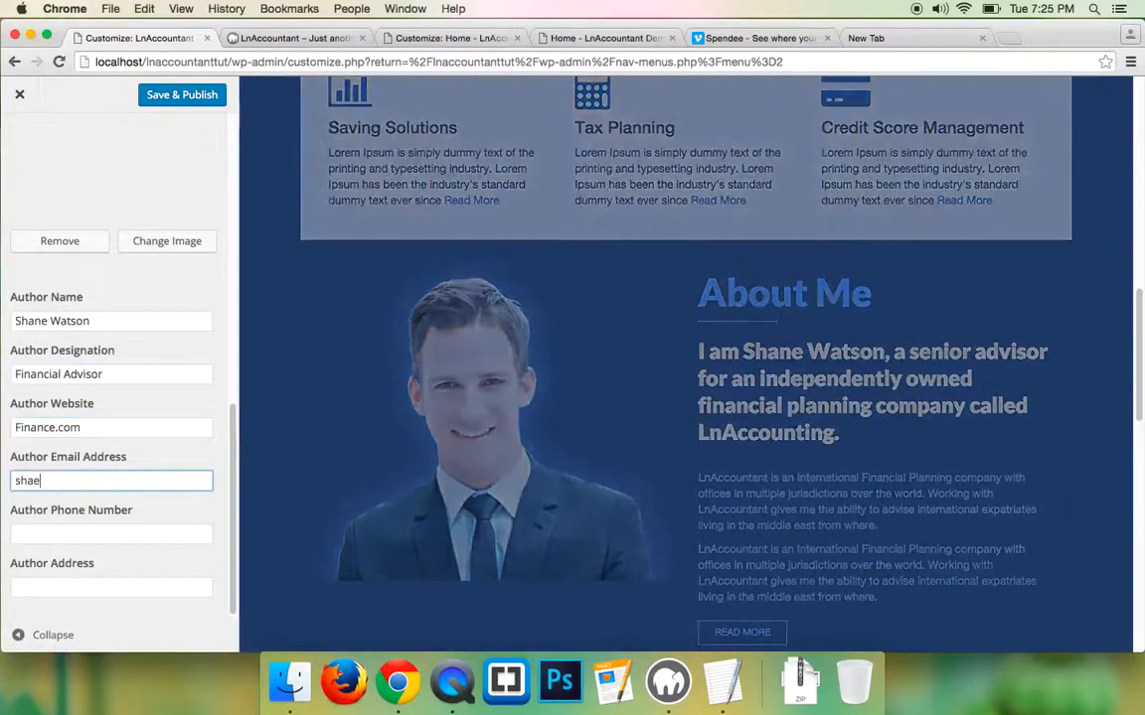
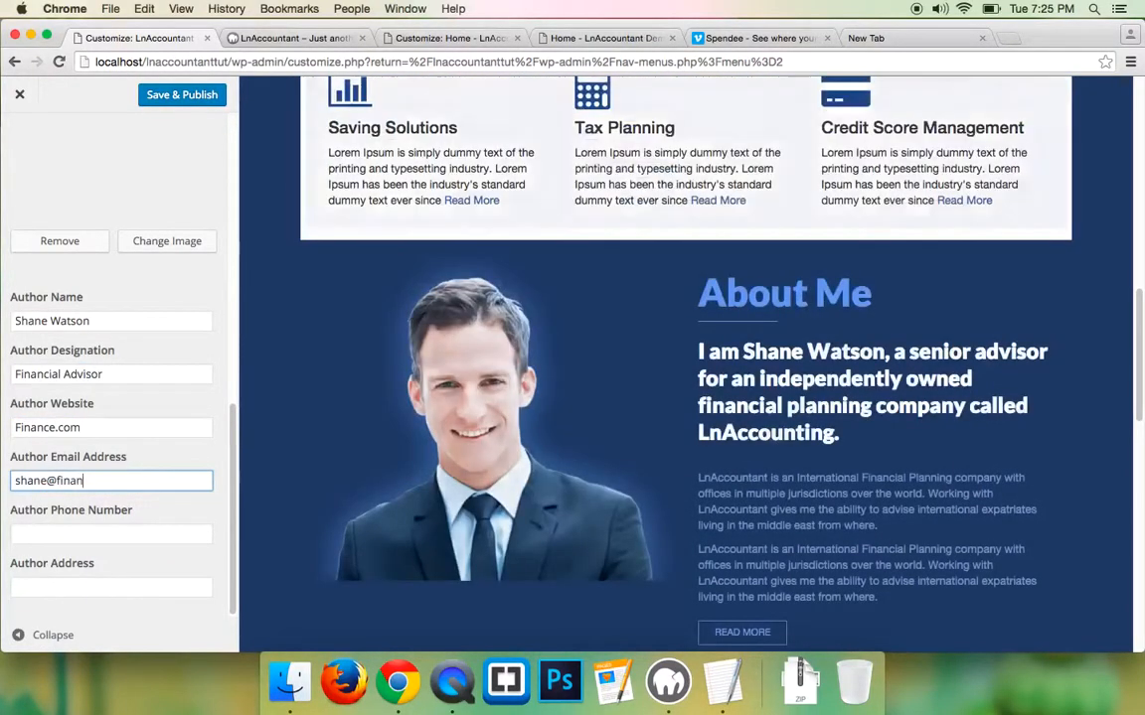
{"action": "left_click", "coordinate": [22, 534]}
{"action": "type", "text": "+"}
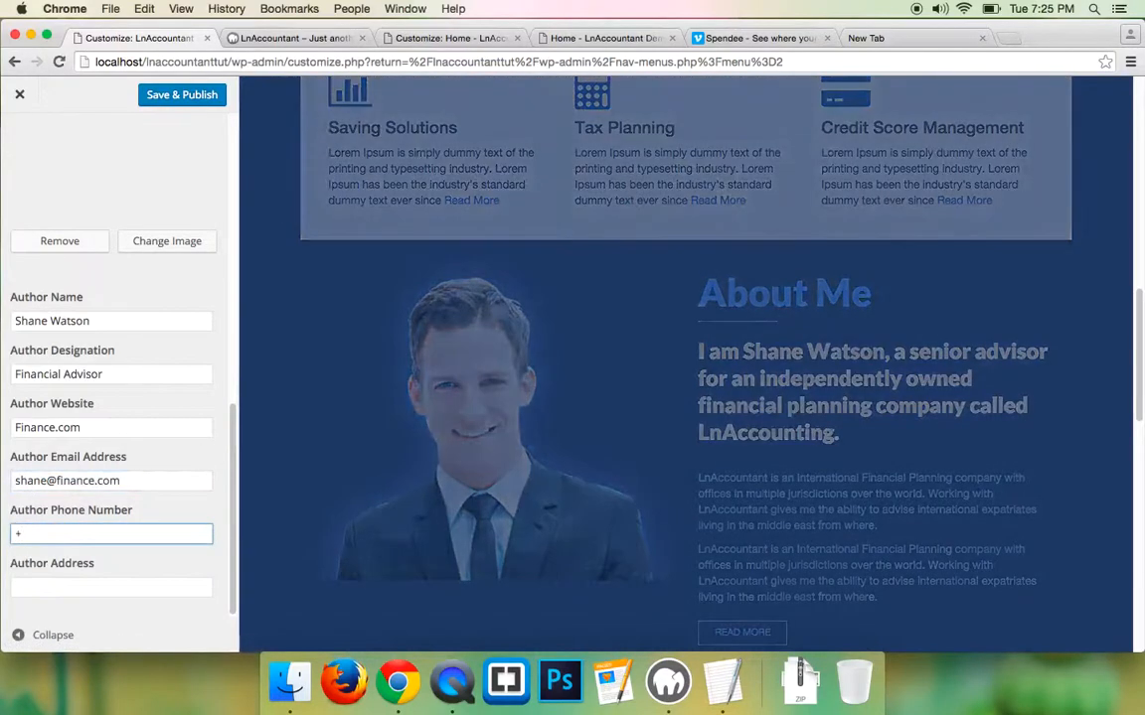
{"action": "type", "text": "1888-8"}
{"action": "type", "text": "9999"}
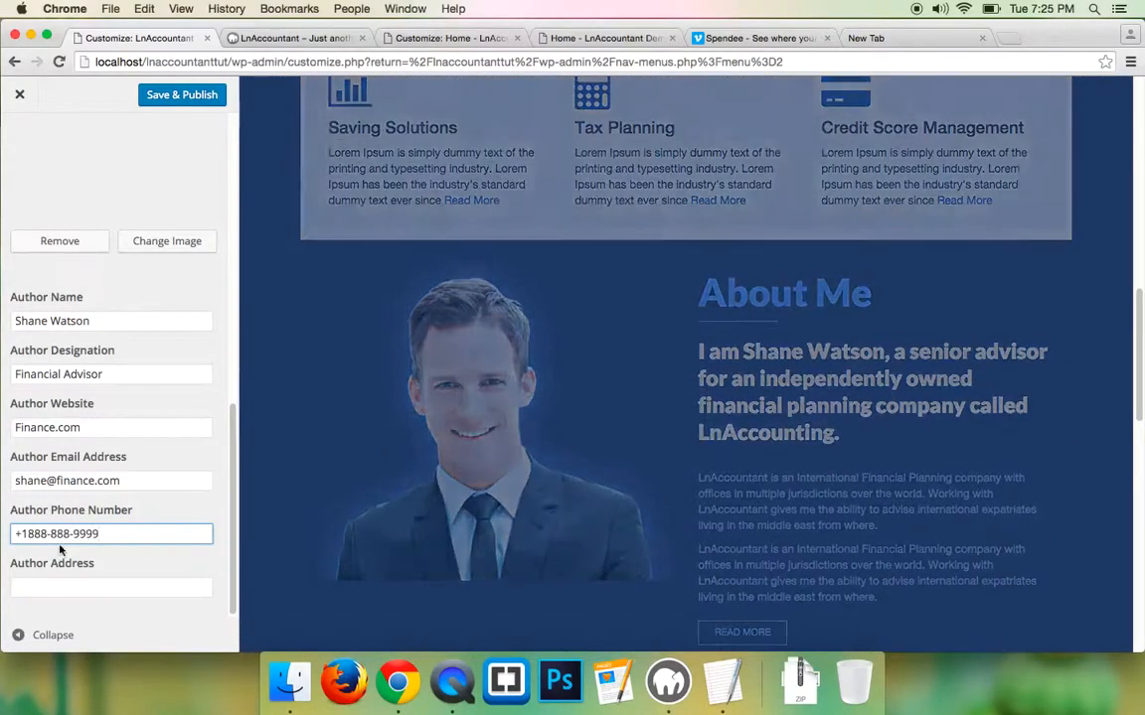
- Copy the street address from the demo site into the Author Address field
{"action": "left_click", "coordinate": [652, 38]}
{"action": "left_click_drag", "start_coordinate": [848, 541], "coordinate": [988, 542]}
{"action": "right_click", "coordinate": [937, 541]}
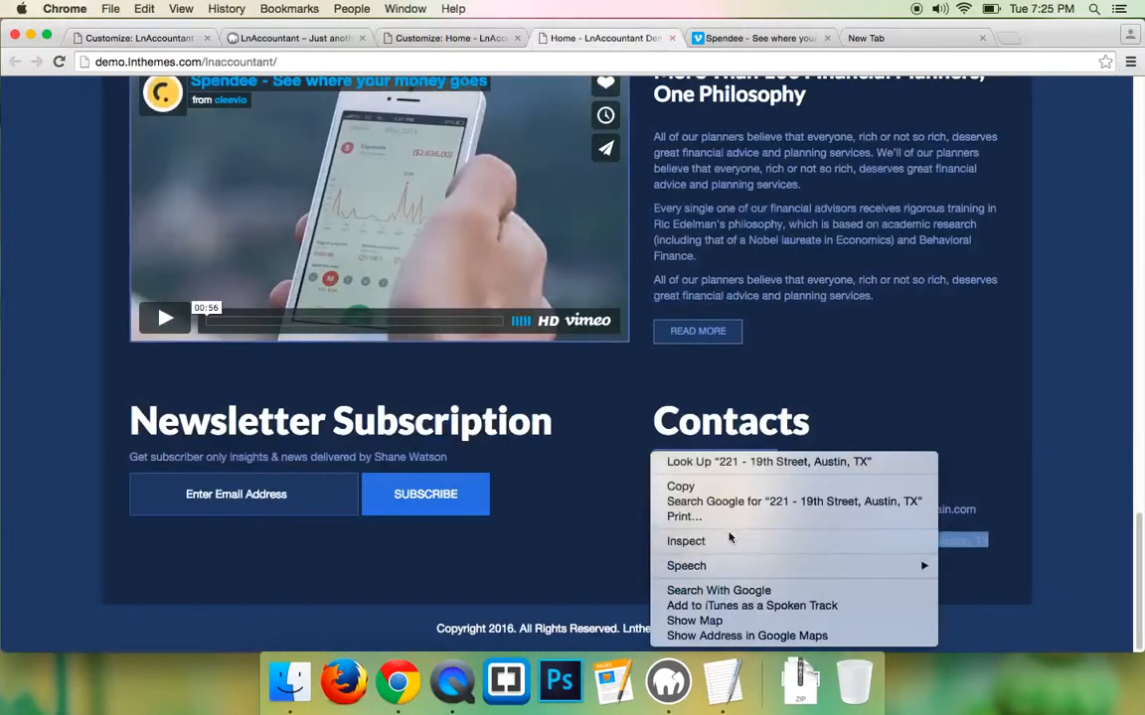
{"action": "left_click", "coordinate": [680, 486]}
{"action": "left_click", "coordinate": [123, 40]}
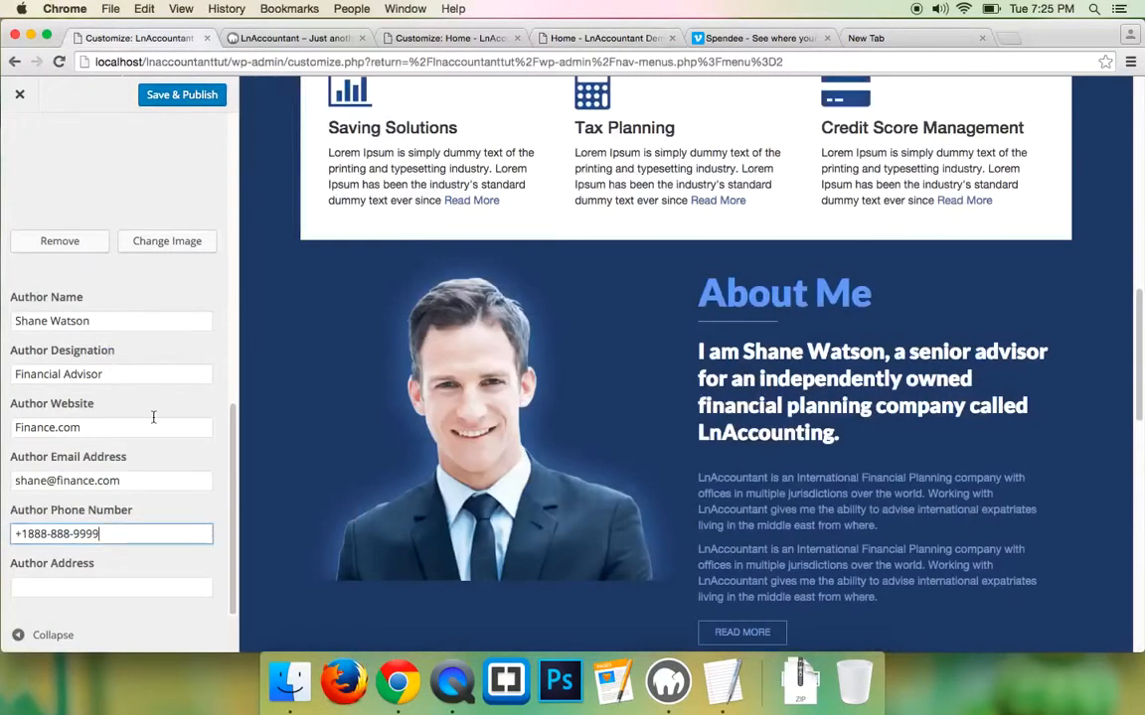
{"action": "left_click", "coordinate": [69, 582]}
{"action": "key", "text": "super+v"}
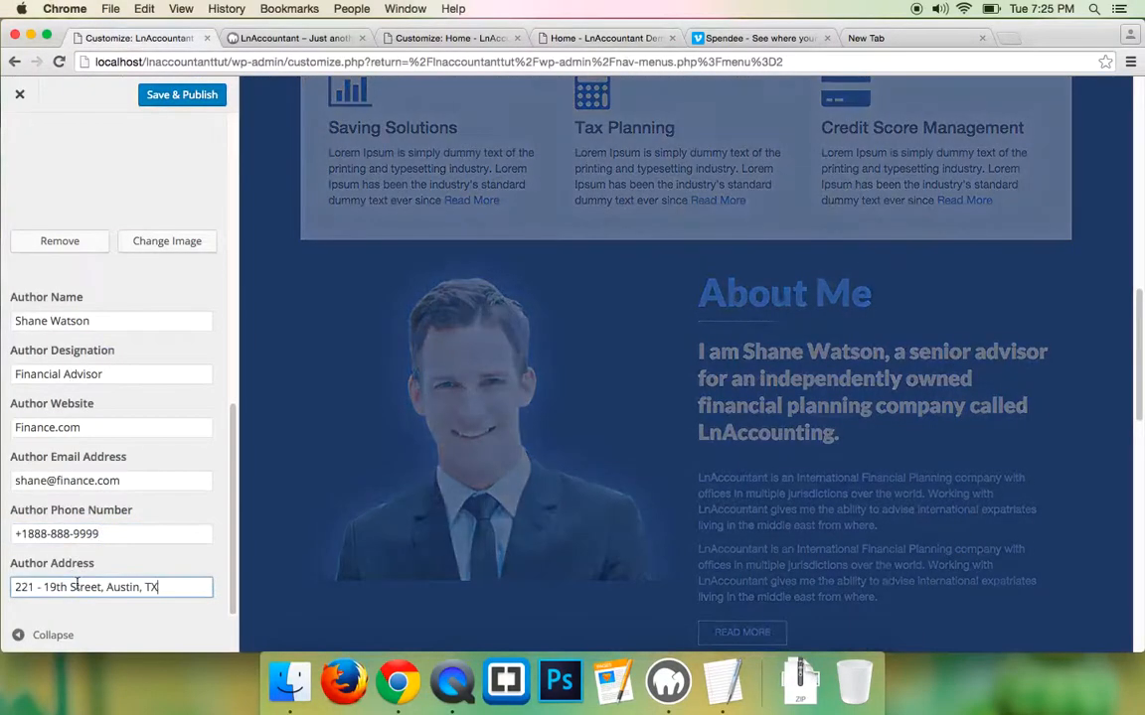
{"action": "scroll", "coordinate": [84, 487], "scroll_direction": "up", "scroll_amount": 5}
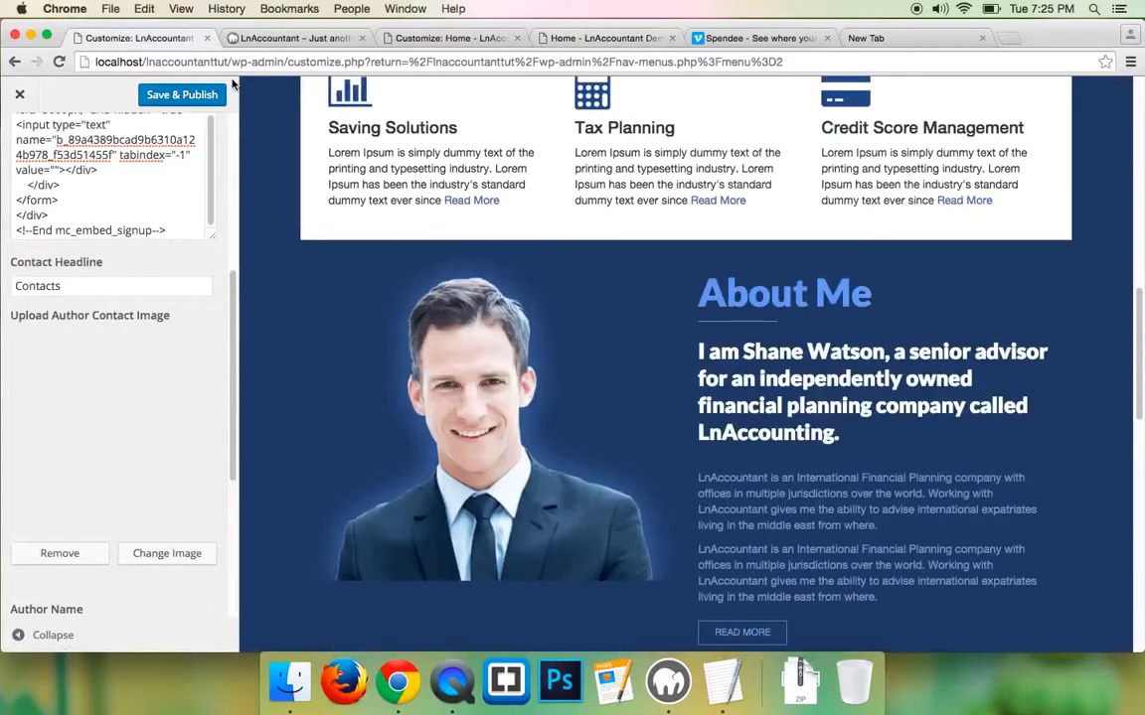
- Publish the contact details and reload the live home page to check the contact card
{"action": "left_click", "coordinate": [164, 93]}
{"action": "left_click", "coordinate": [276, 40]}
{"action": "left_click", "coordinate": [59, 61]}
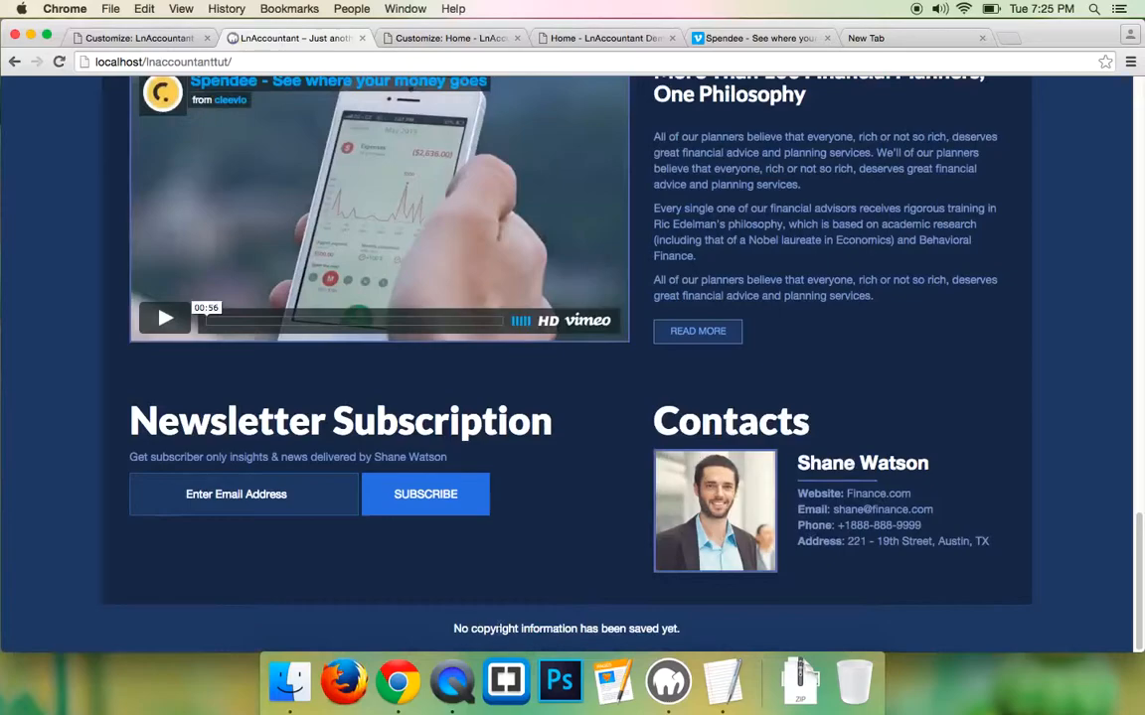
- Copy the demo site's copyright footer line and return to the customizer
{"action": "left_click", "coordinate": [586, 38]}
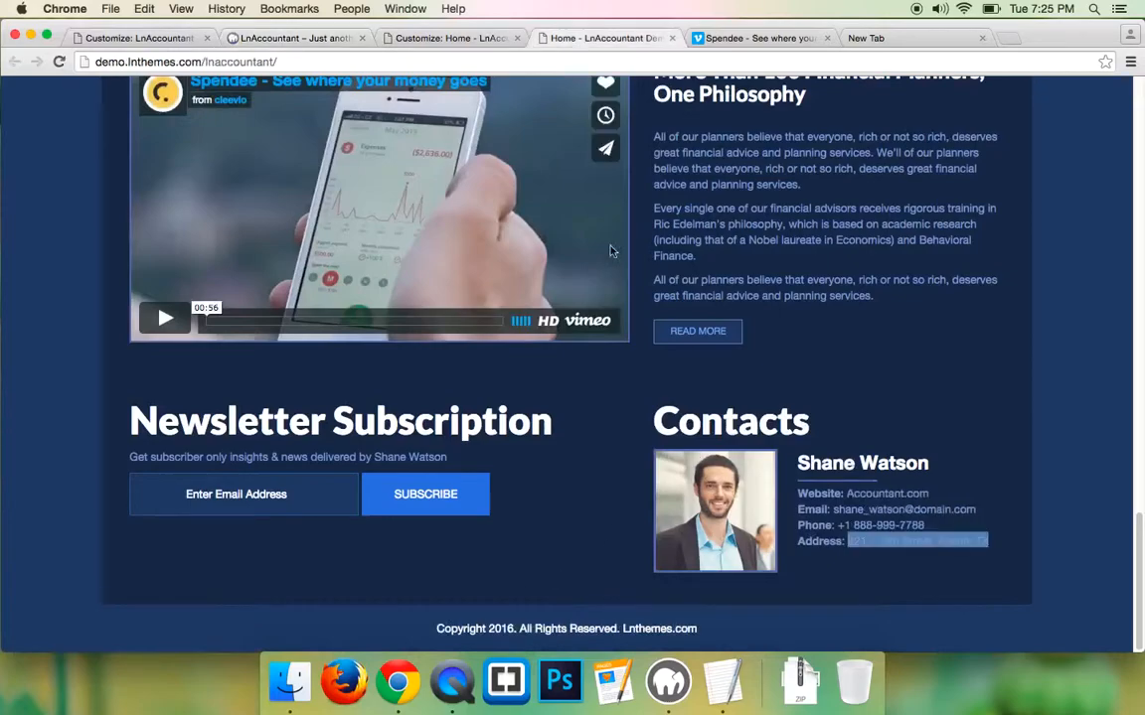
{"action": "triple_click", "coordinate": [523, 629]}
{"action": "right_click", "coordinate": [522, 628]}
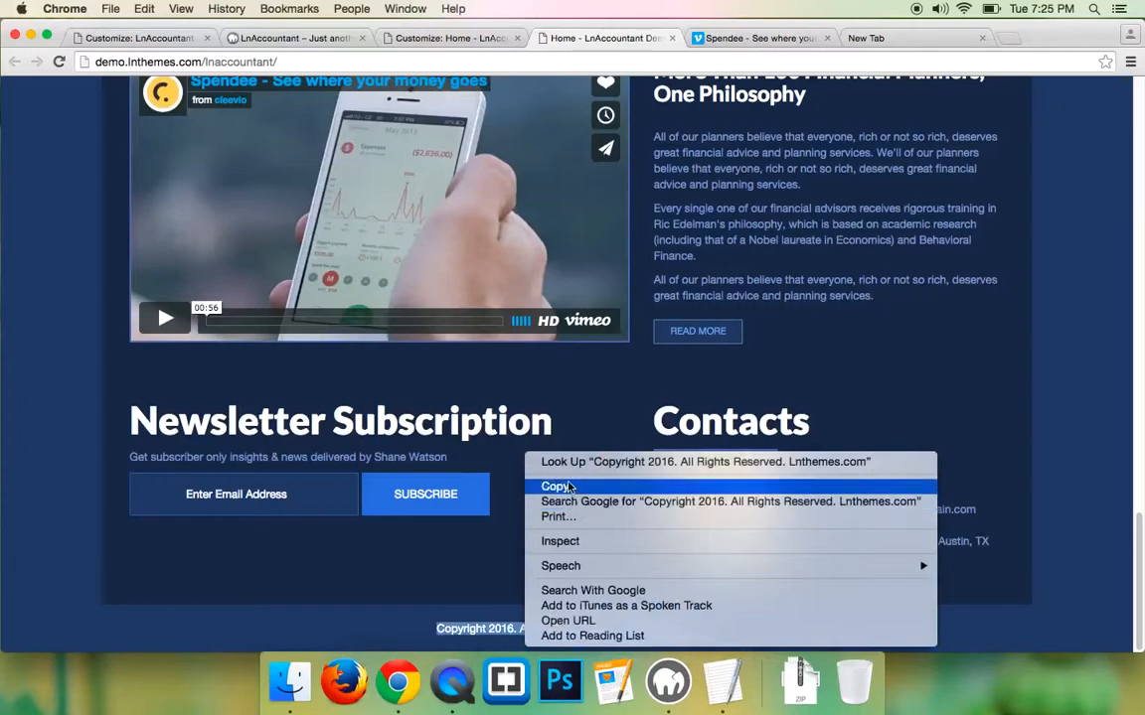
{"action": "left_click", "coordinate": [569, 486]}
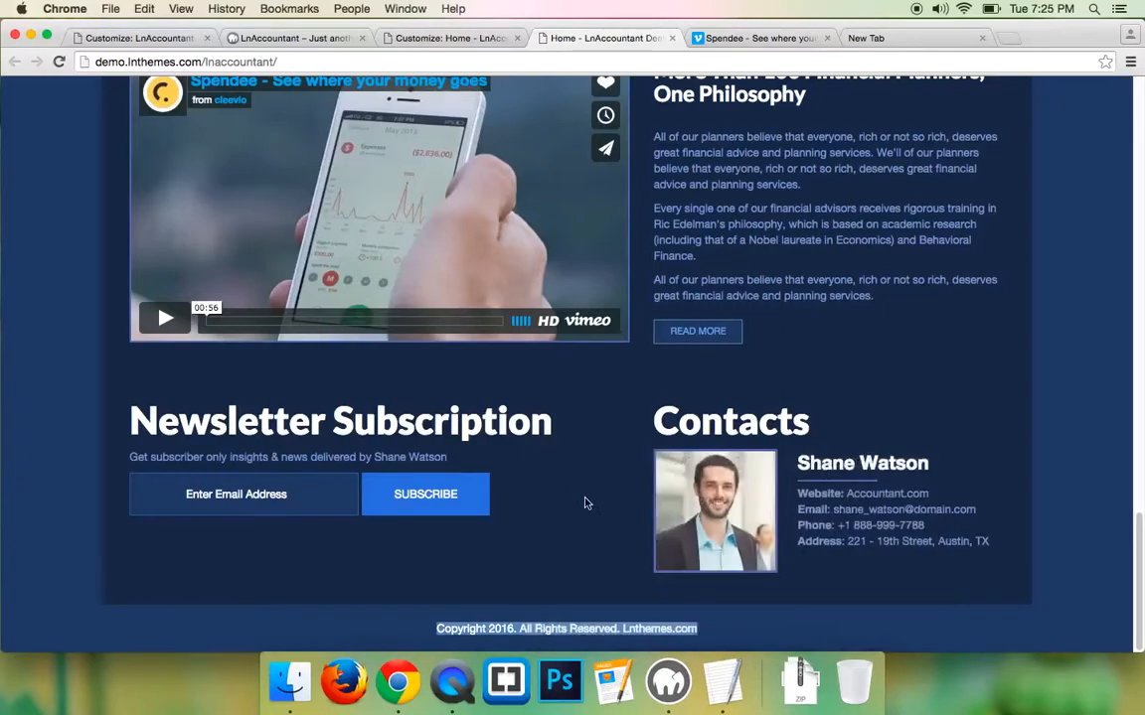
{"action": "left_click", "coordinate": [113, 40]}
- Paste 'Copyright 2016. All Rights Reserved. Lnthemes.com' into Footer Settings' Footer Text and publish
{"action": "scroll", "coordinate": [35, 125], "scroll_direction": "up", "scroll_amount": 5}
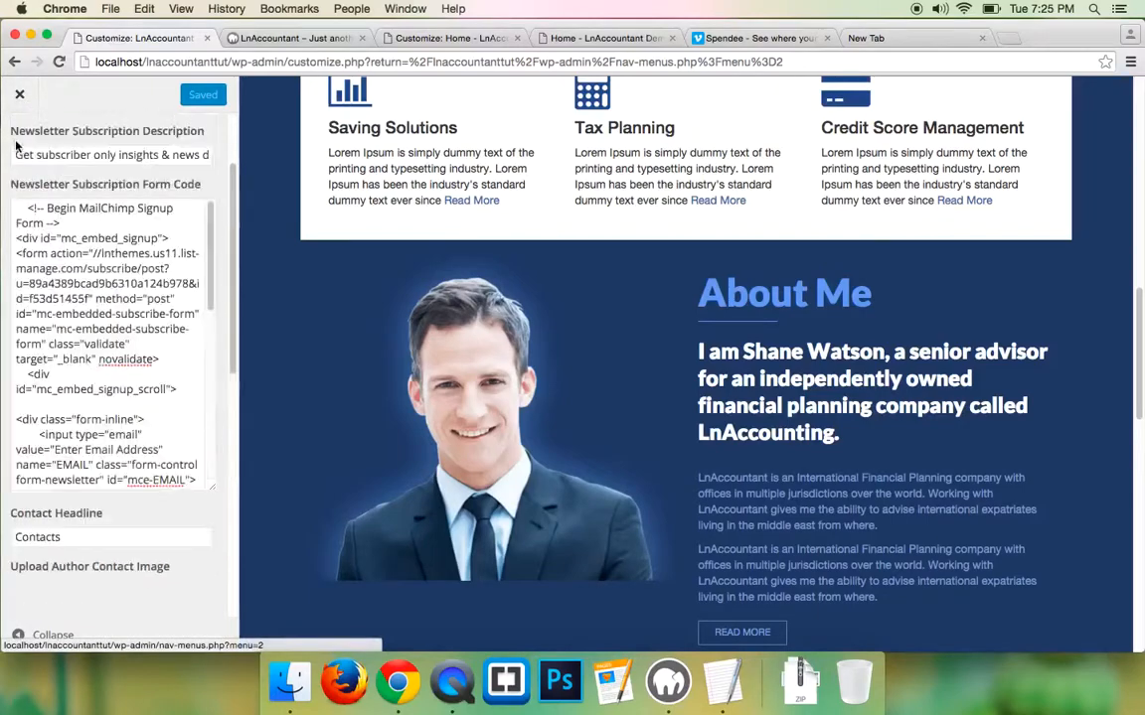
{"action": "left_click", "coordinate": [20, 145]}
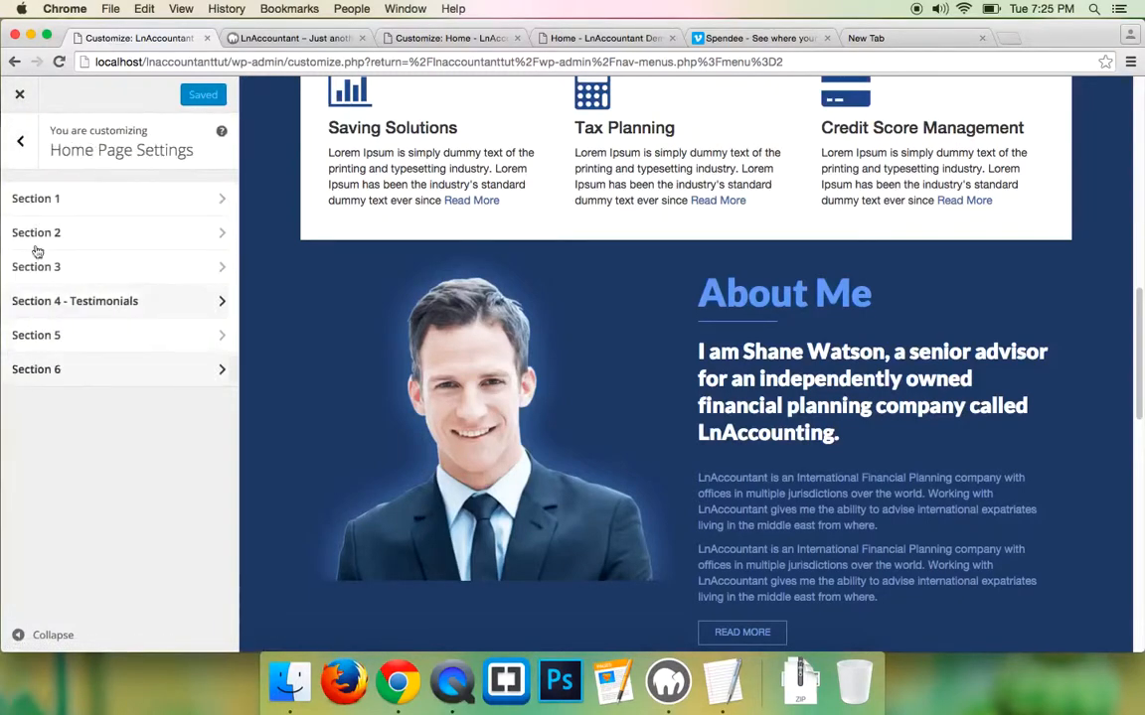
{"action": "left_click", "coordinate": [23, 144]}
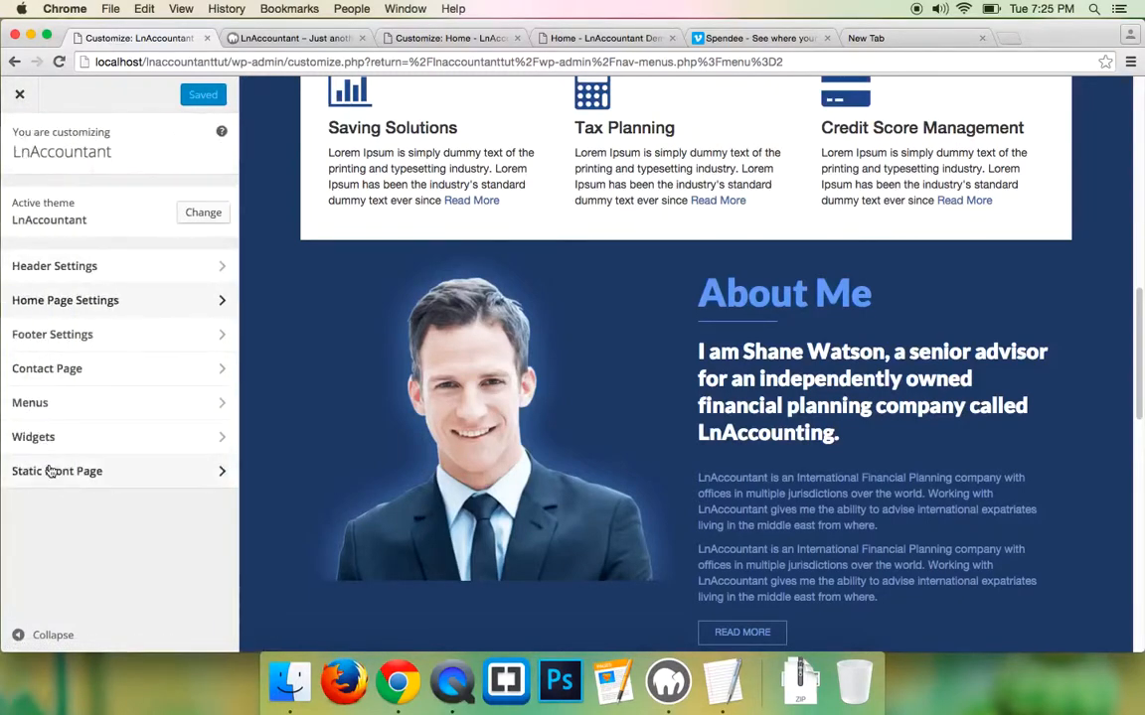
{"action": "left_click", "coordinate": [57, 332]}
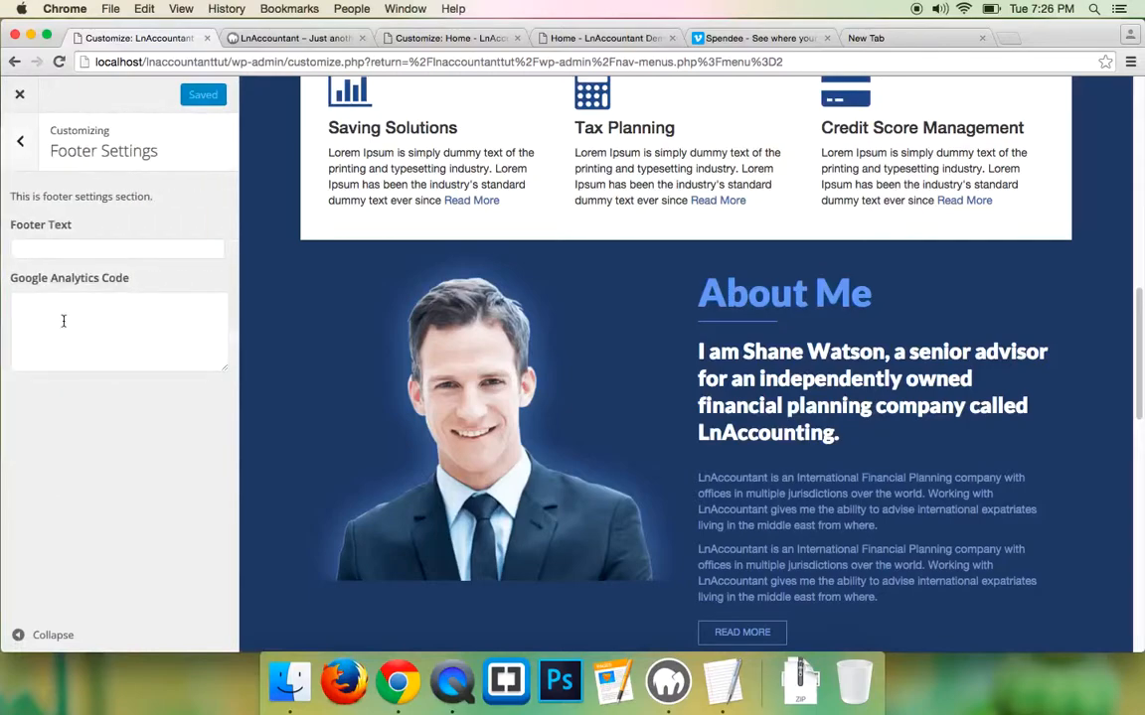
{"action": "left_click", "coordinate": [66, 252]}
{"action": "key", "text": "super+v"}
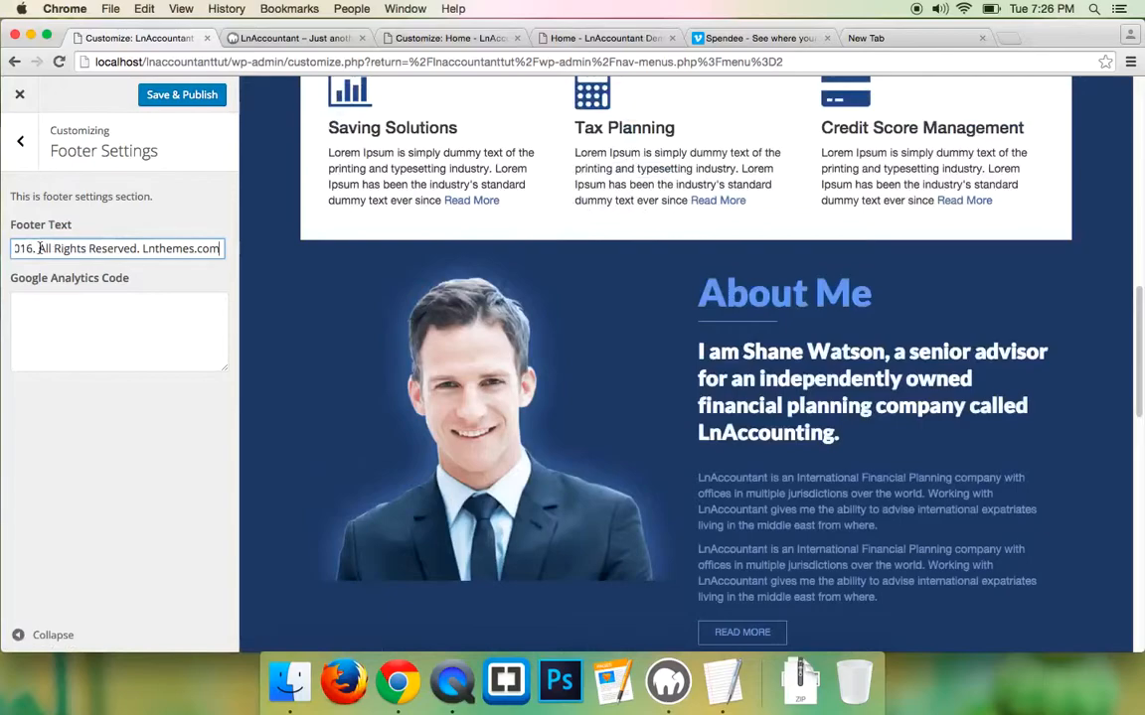
{"action": "left_click", "coordinate": [169, 95]}
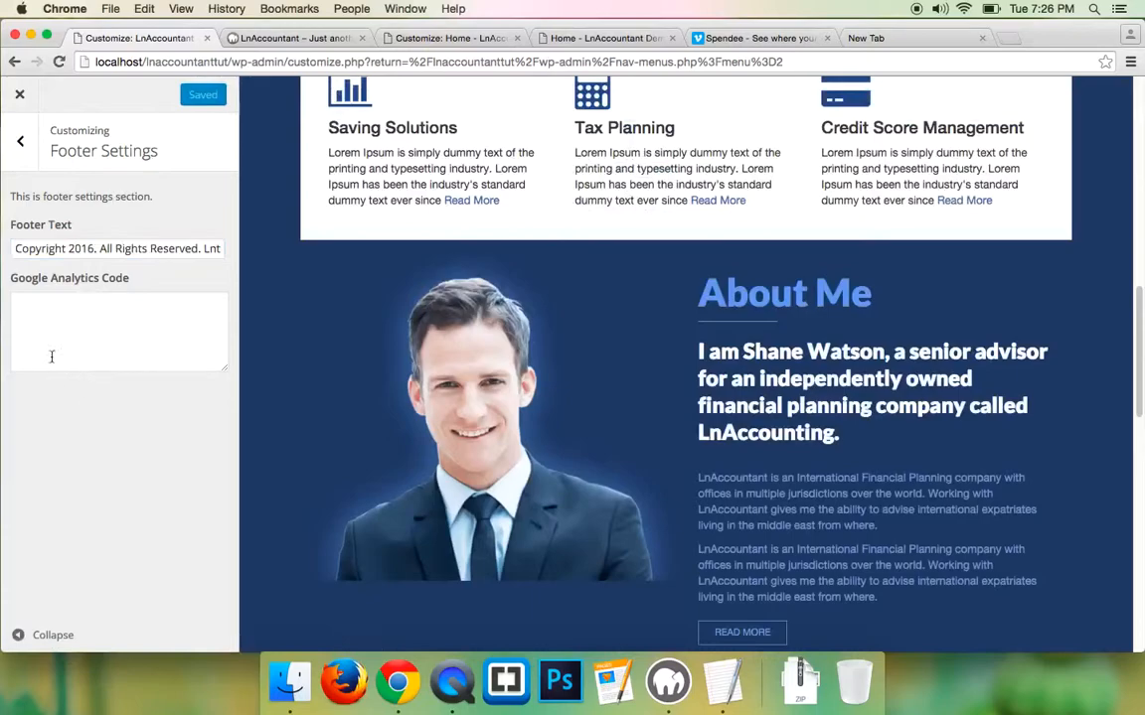
{"action": "left_click", "coordinate": [95, 312]}
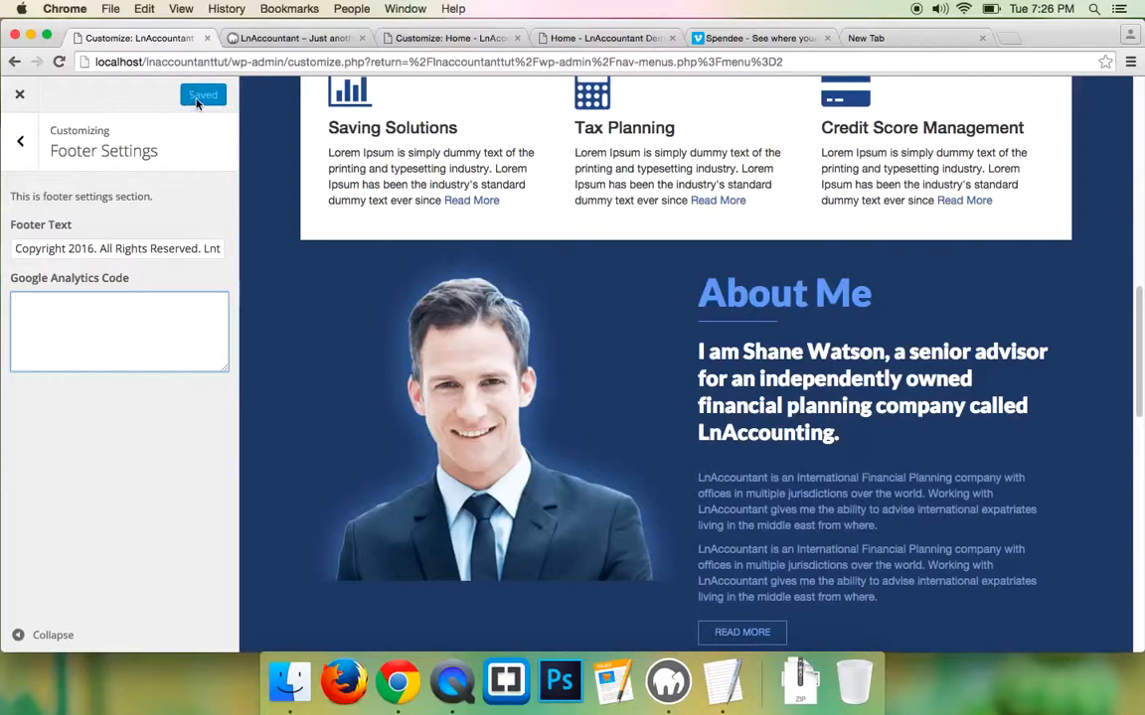
{"action": "scroll", "coordinate": [507, 239], "scroll_direction": "down", "scroll_amount": 10}
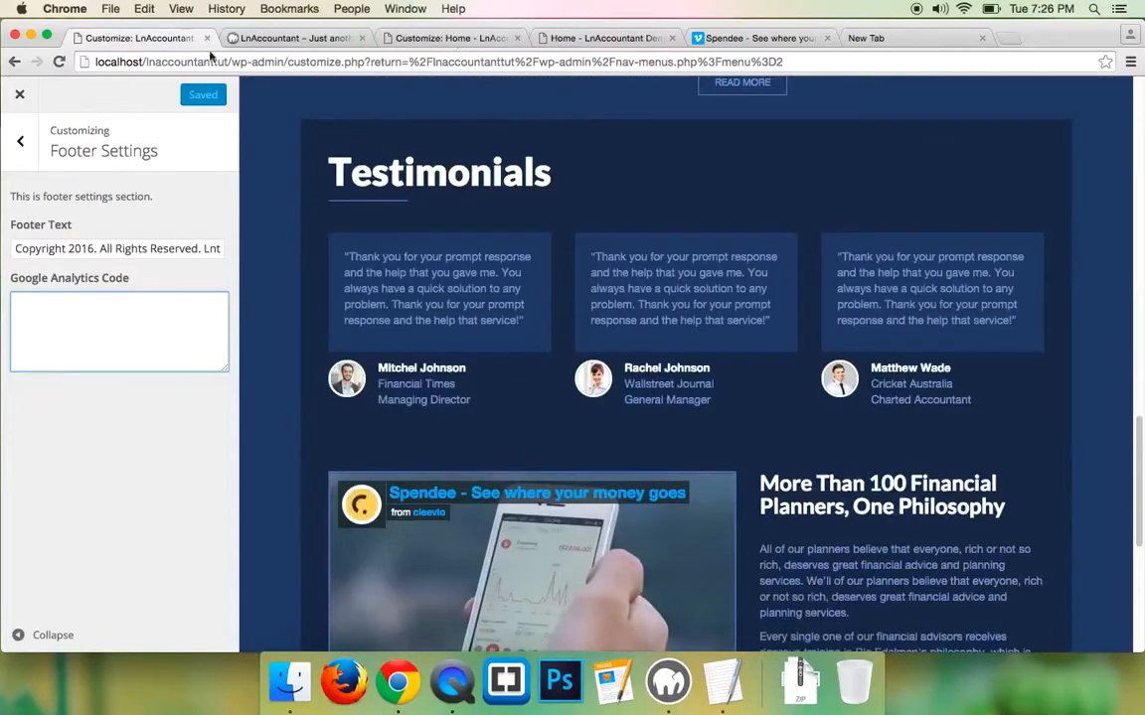
- Reload the live LnAccountant home page and scroll to check the new copyright footer
{"action": "left_click", "coordinate": [293, 38]}
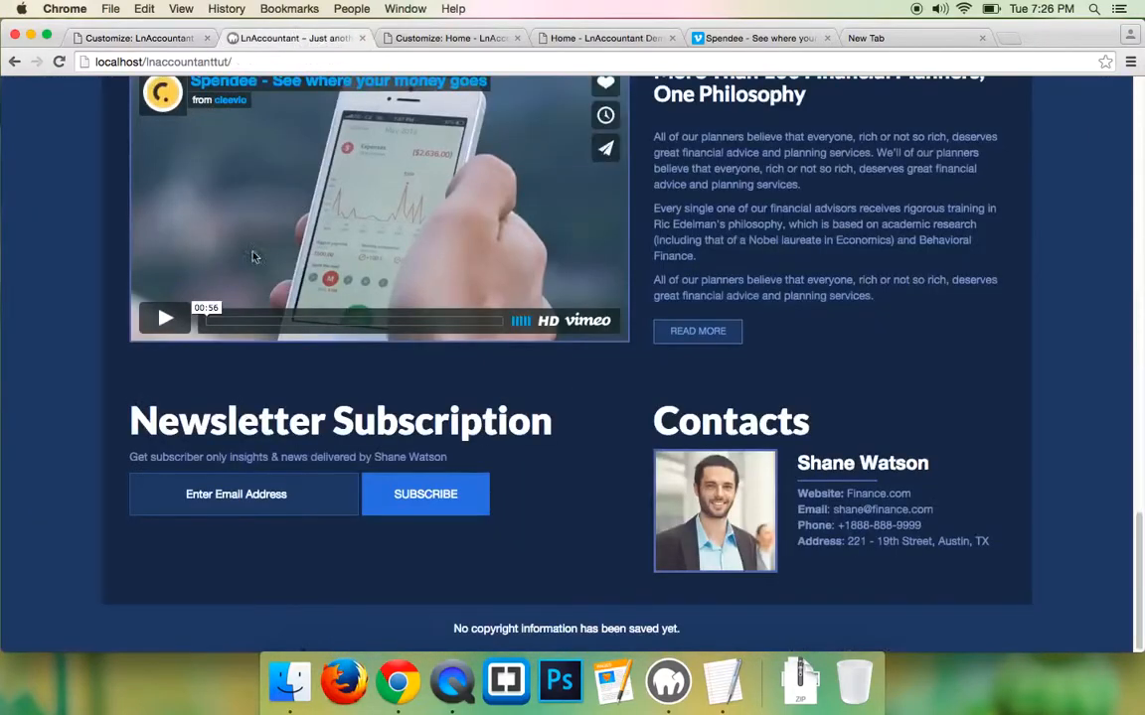
{"action": "left_click", "coordinate": [59, 62]}
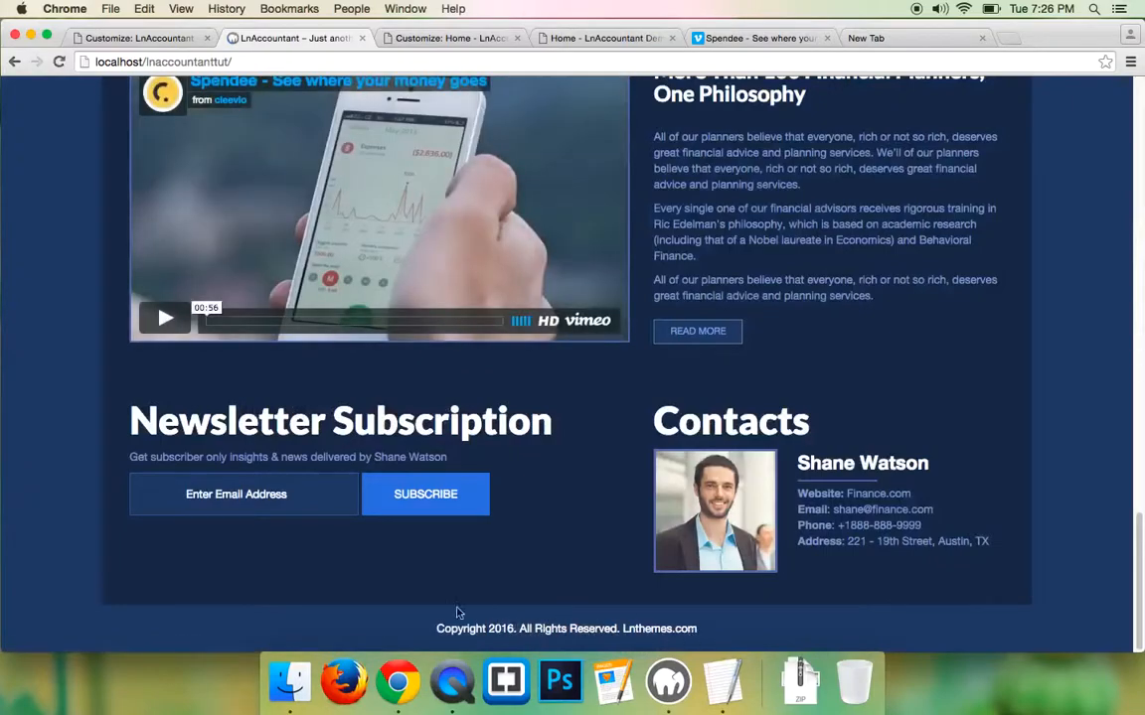
{"action": "scroll", "coordinate": [74, 410], "scroll_direction": "up", "scroll_amount": 19}
{"action": "scroll", "coordinate": [74, 409], "scroll_direction": "down", "scroll_amount": 19}
{"action": "scroll", "coordinate": [72, 409], "scroll_direction": "up", "scroll_amount": 19}
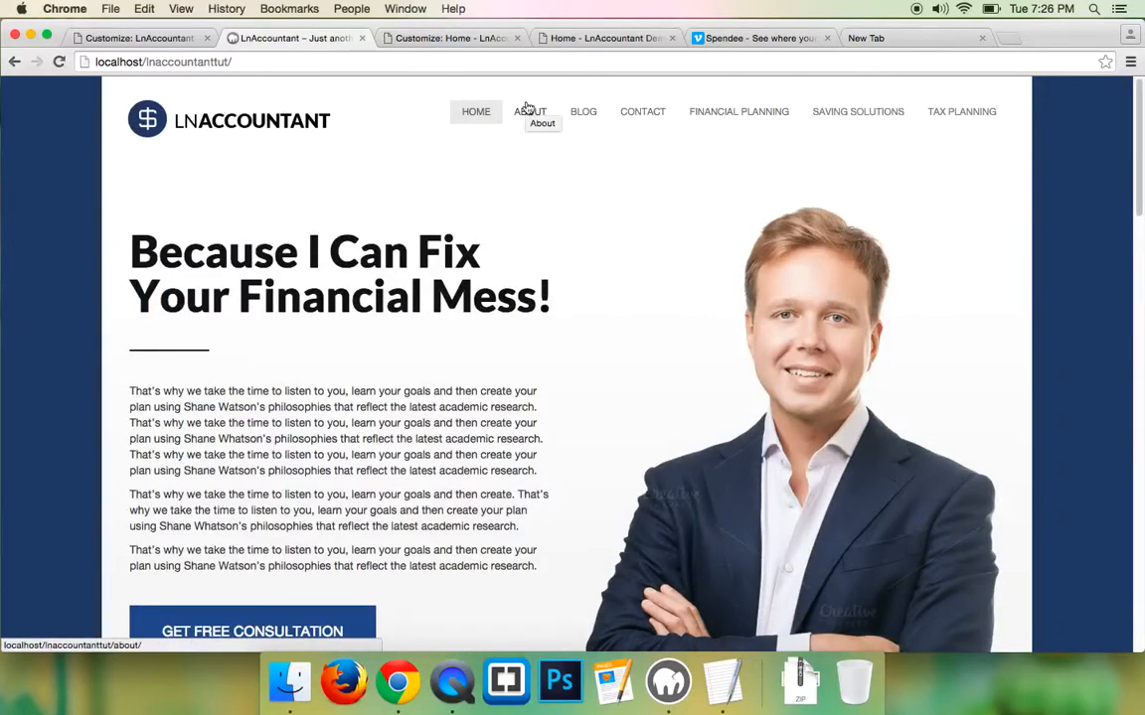
- View the local Contact and About pages, then the demo's About Us and Financial Planning pages
{"action": "left_click", "coordinate": [638, 116]}
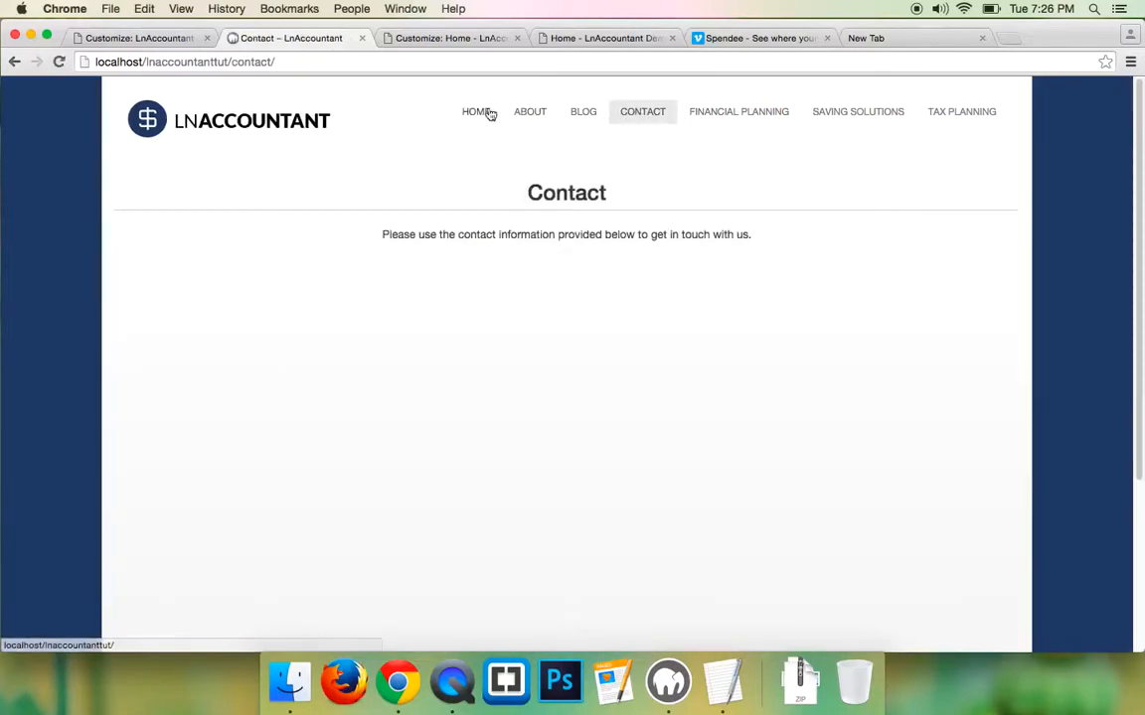
{"action": "left_click", "coordinate": [531, 117]}
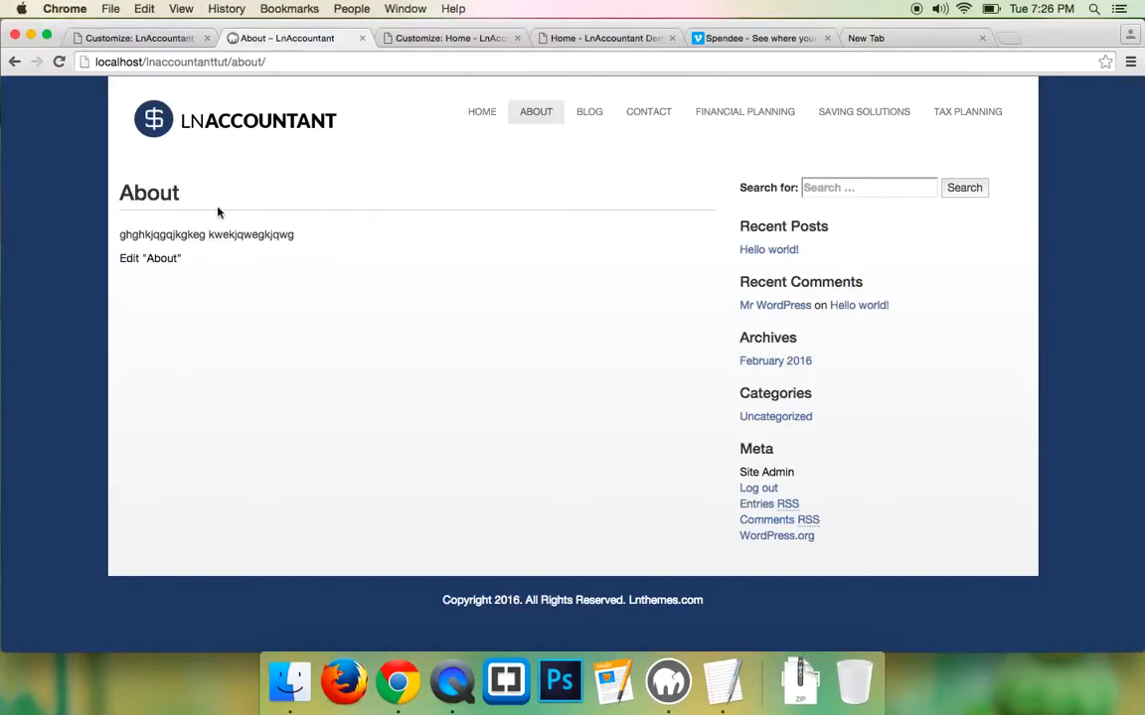
{"action": "left_click", "coordinate": [653, 38]}
{"action": "scroll", "coordinate": [626, 133], "scroll_direction": "up", "scroll_amount": 15}
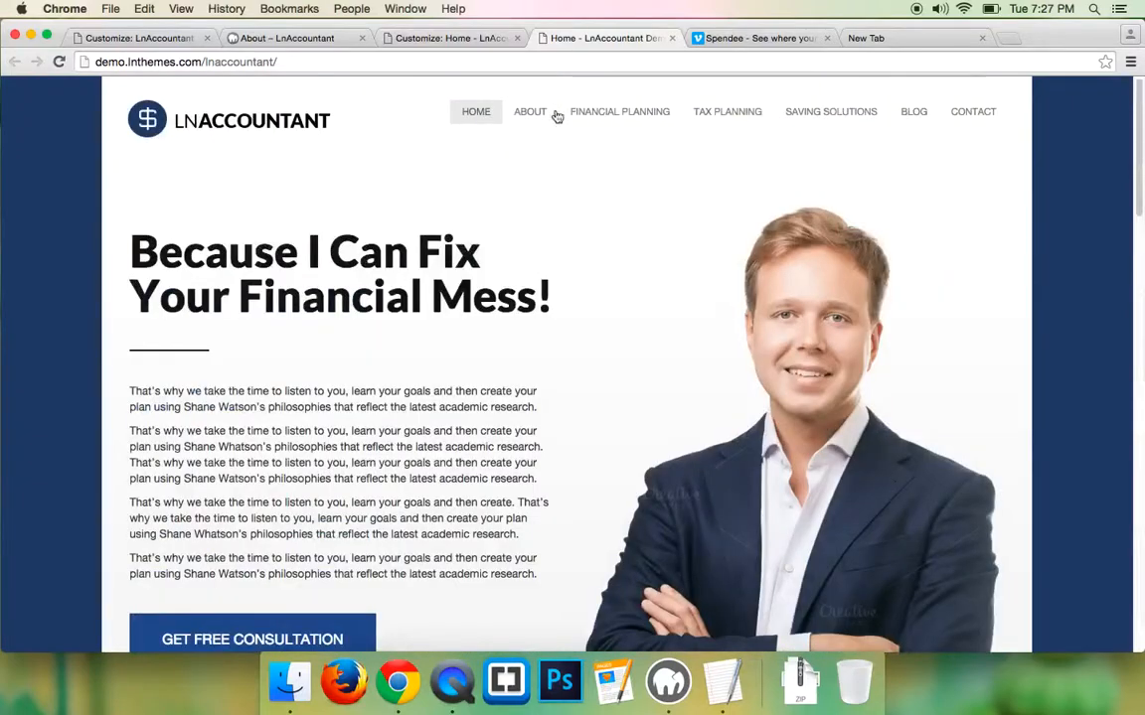
{"action": "left_click", "coordinate": [531, 114]}
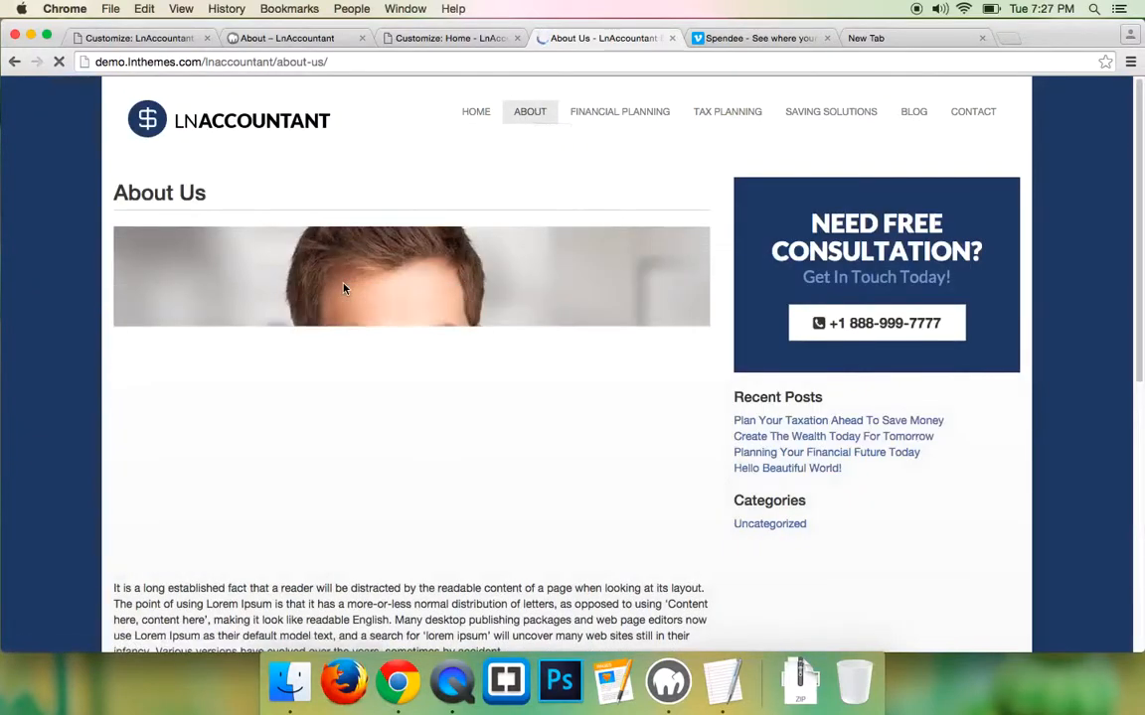
{"action": "scroll", "coordinate": [142, 285], "scroll_direction": "down", "scroll_amount": 5}
{"action": "scroll", "coordinate": [141, 286], "scroll_direction": "up", "scroll_amount": 5}
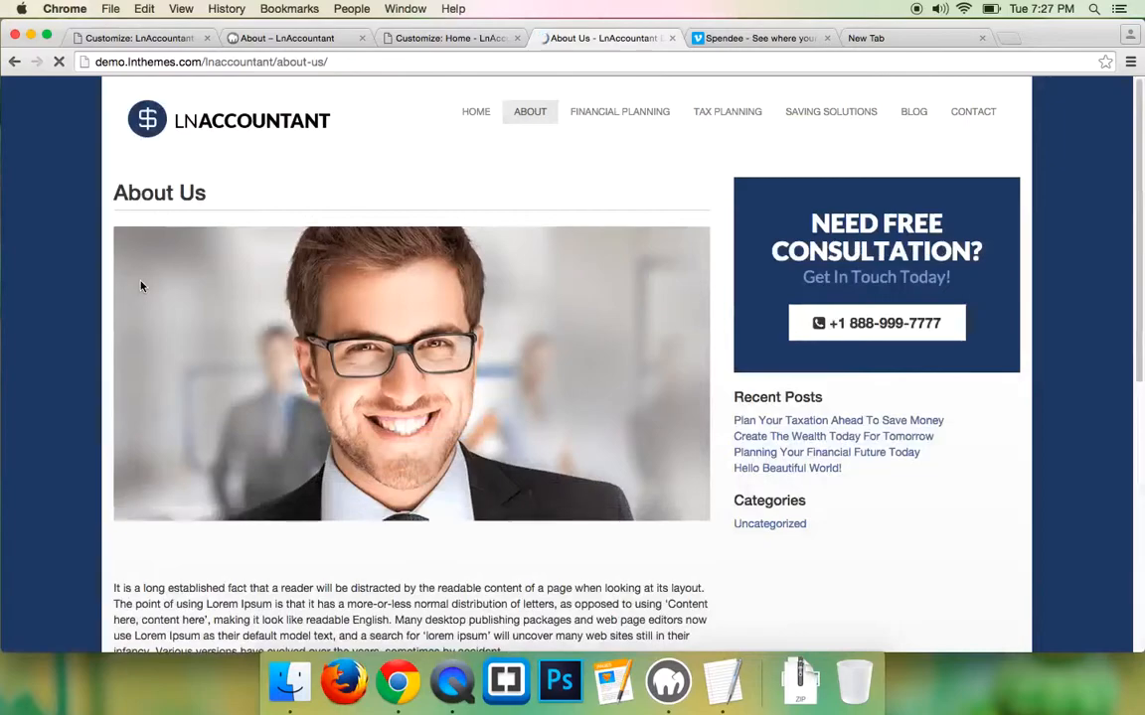
{"action": "scroll", "coordinate": [141, 286], "scroll_direction": "down", "scroll_amount": 1}
{"action": "scroll", "coordinate": [143, 287], "scroll_direction": "up", "scroll_amount": 1}
{"action": "scroll", "coordinate": [143, 286], "scroll_direction": "down", "scroll_amount": 3}
{"action": "scroll", "coordinate": [153, 264], "scroll_direction": "up", "scroll_amount": 3}
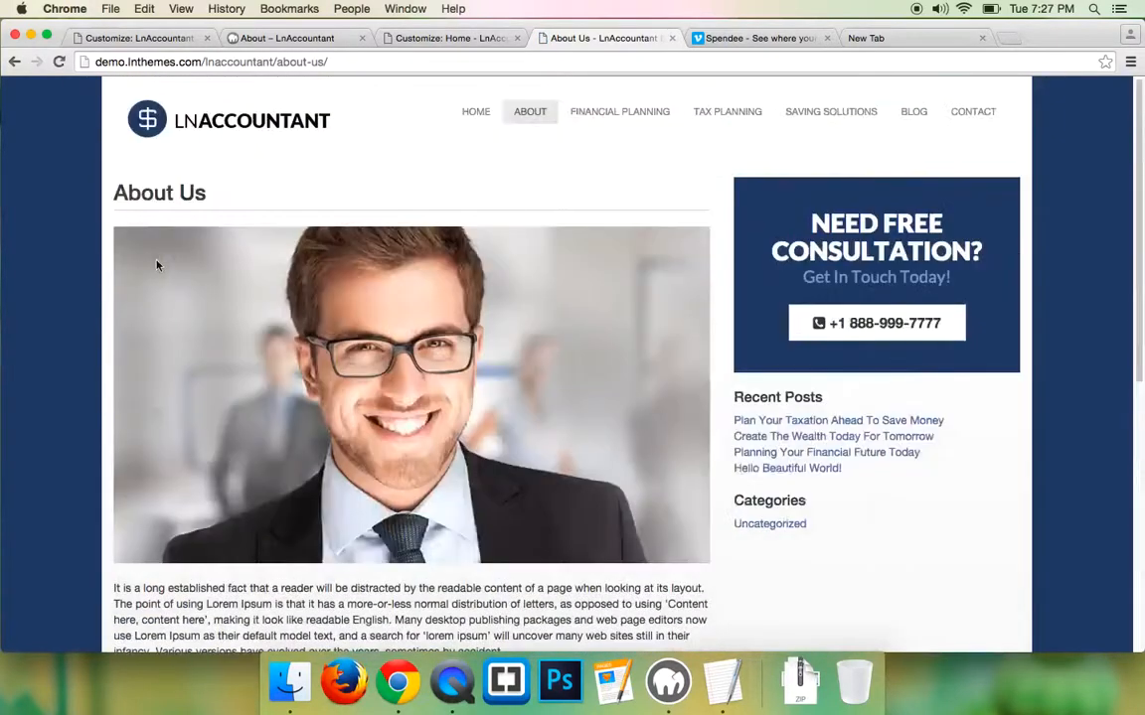
{"action": "left_click", "coordinate": [579, 112]}
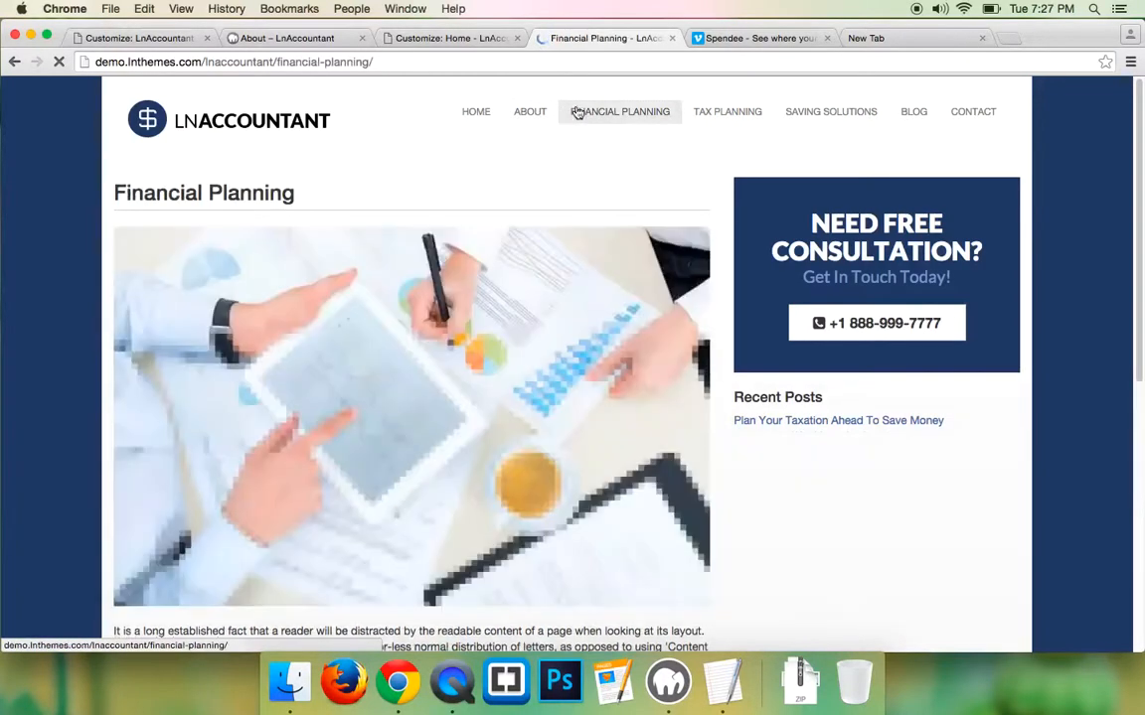
{"action": "scroll", "coordinate": [519, 149], "scroll_direction": "down", "scroll_amount": 1}
{"action": "scroll", "coordinate": [518, 149], "scroll_direction": "up", "scroll_amount": 1}
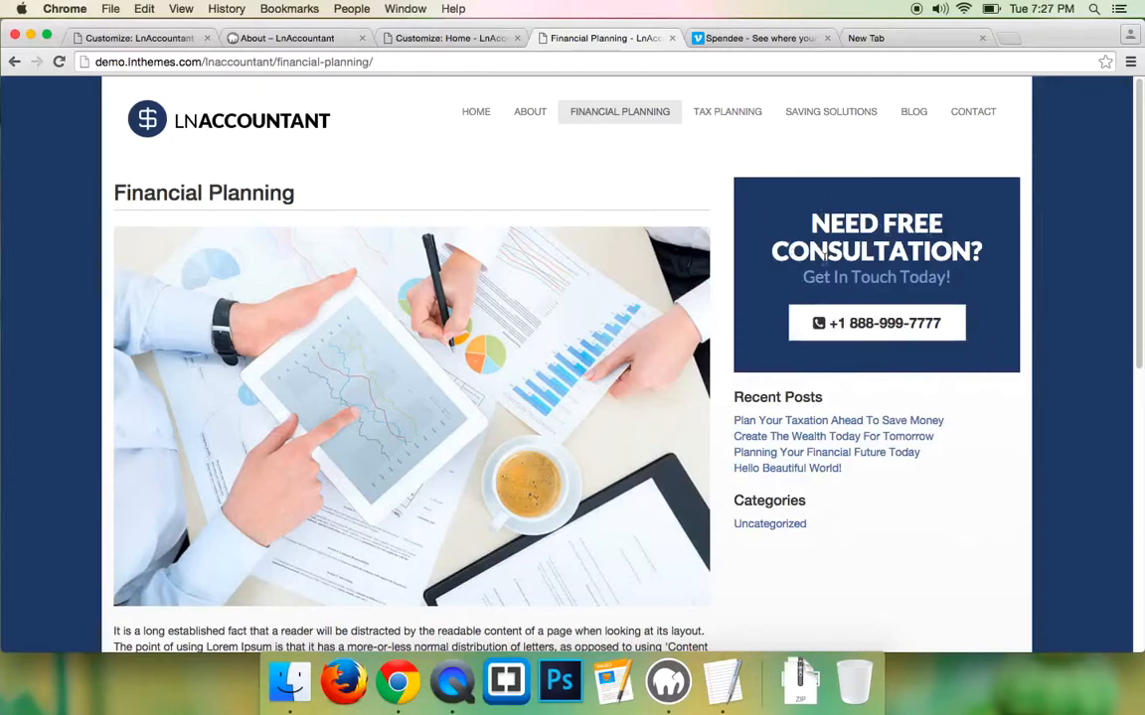
- Return to the local site's admin and view Menu 1's seven page items on the Menus screen
{"action": "left_click", "coordinate": [109, 40]}
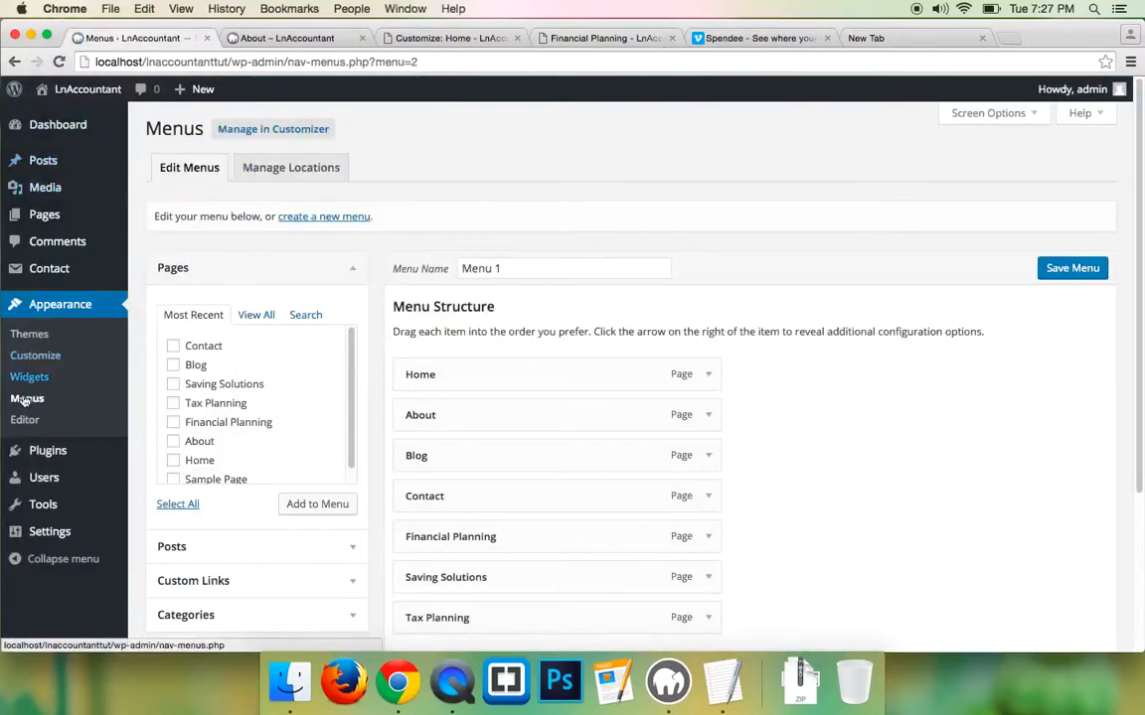
- Add a Call To Action Widget to the Sidebar and drag it to the top
{"action": "left_click", "coordinate": [32, 383]}
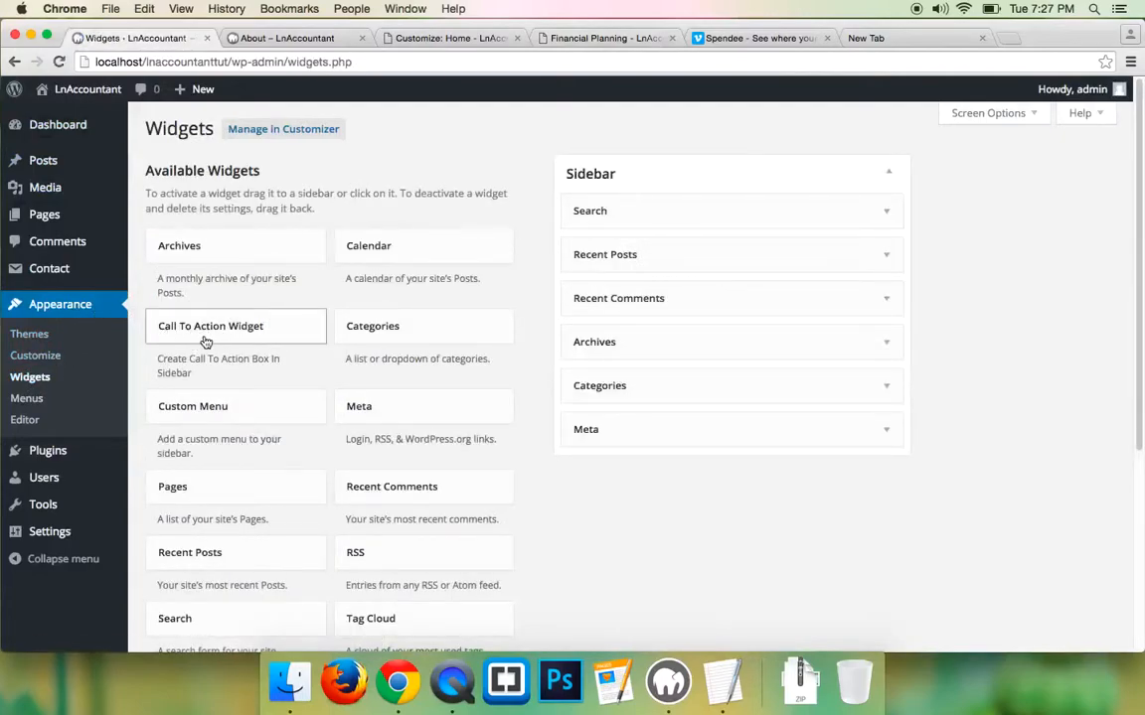
{"action": "left_click", "coordinate": [201, 336]}
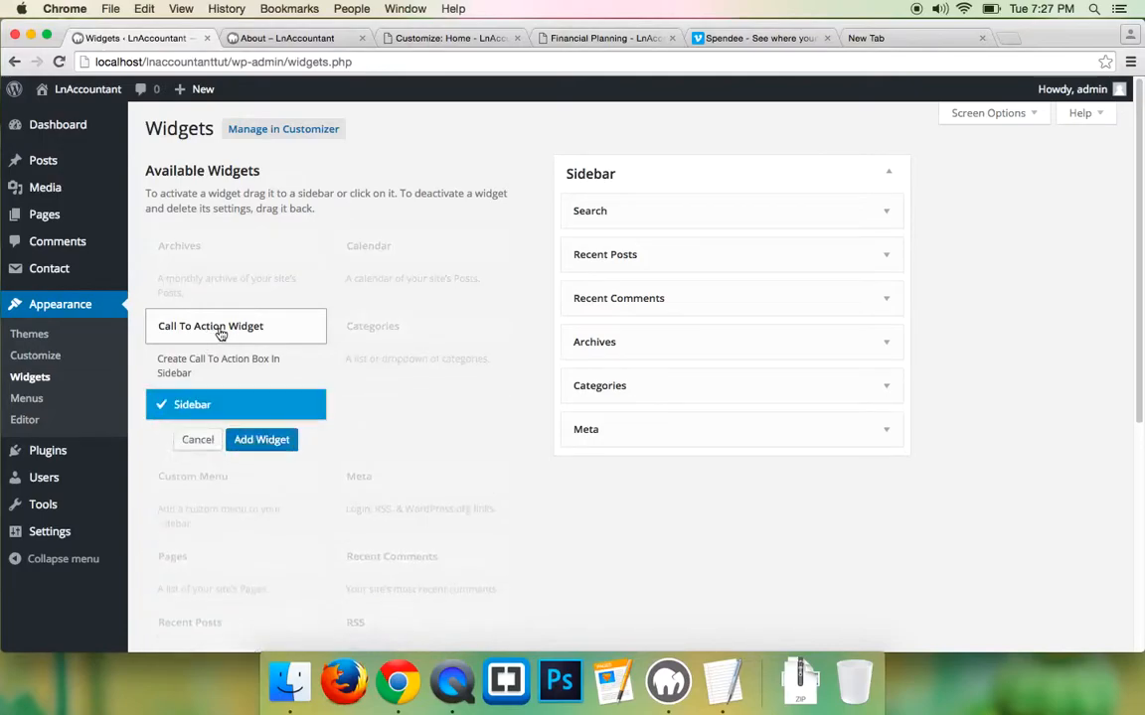
{"action": "left_click", "coordinate": [257, 439]}
{"action": "scroll", "coordinate": [606, 368], "scroll_direction": "down", "scroll_amount": 1}
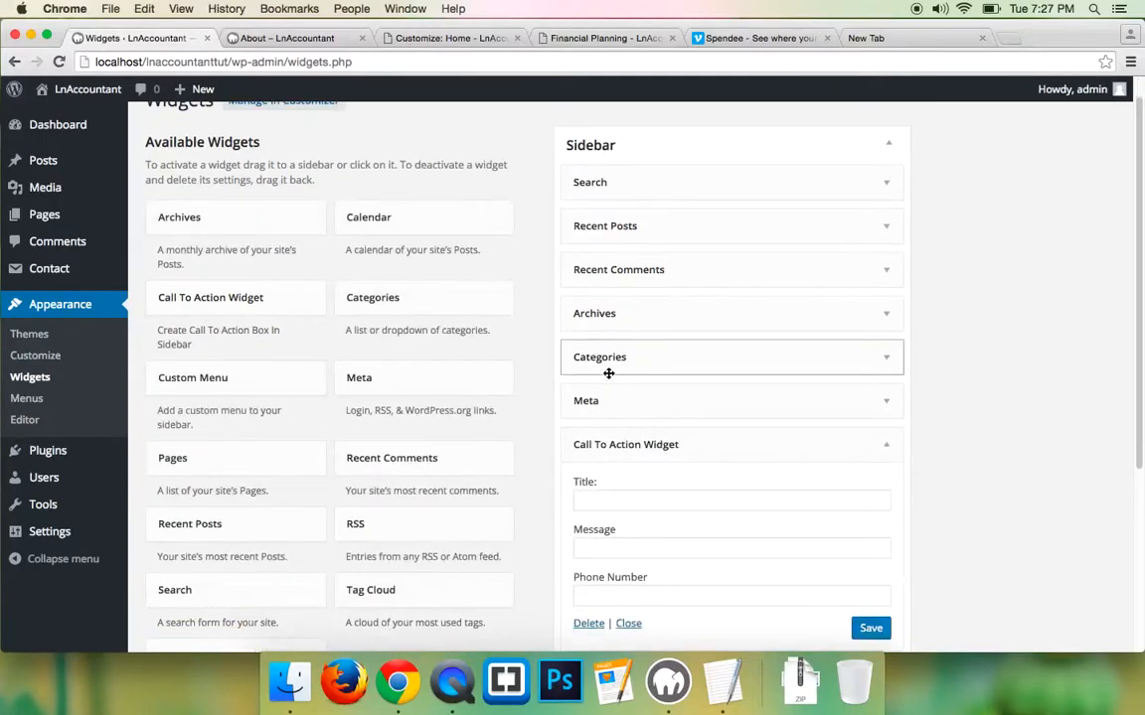
{"action": "left_click", "coordinate": [641, 439]}
{"action": "left_click_drag", "start_coordinate": [643, 429], "coordinate": [654, 169]}
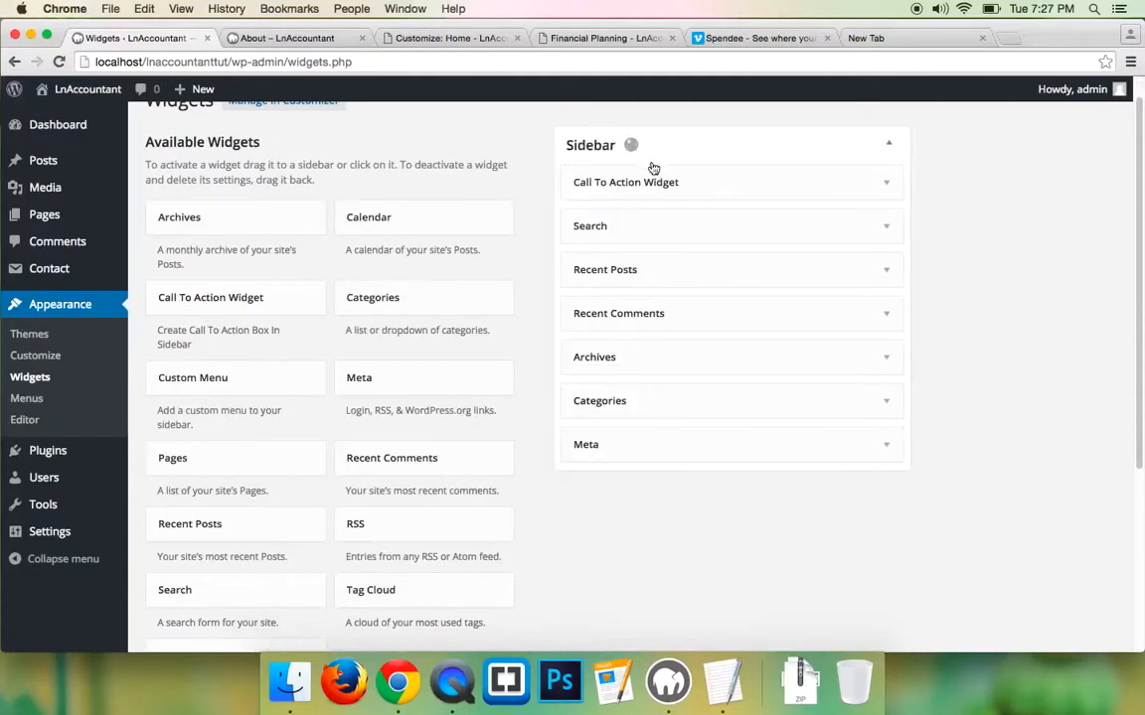
- Delete the Search widget from the Sidebar and expand the Call To Action widget's settings
{"action": "left_click", "coordinate": [885, 227]}
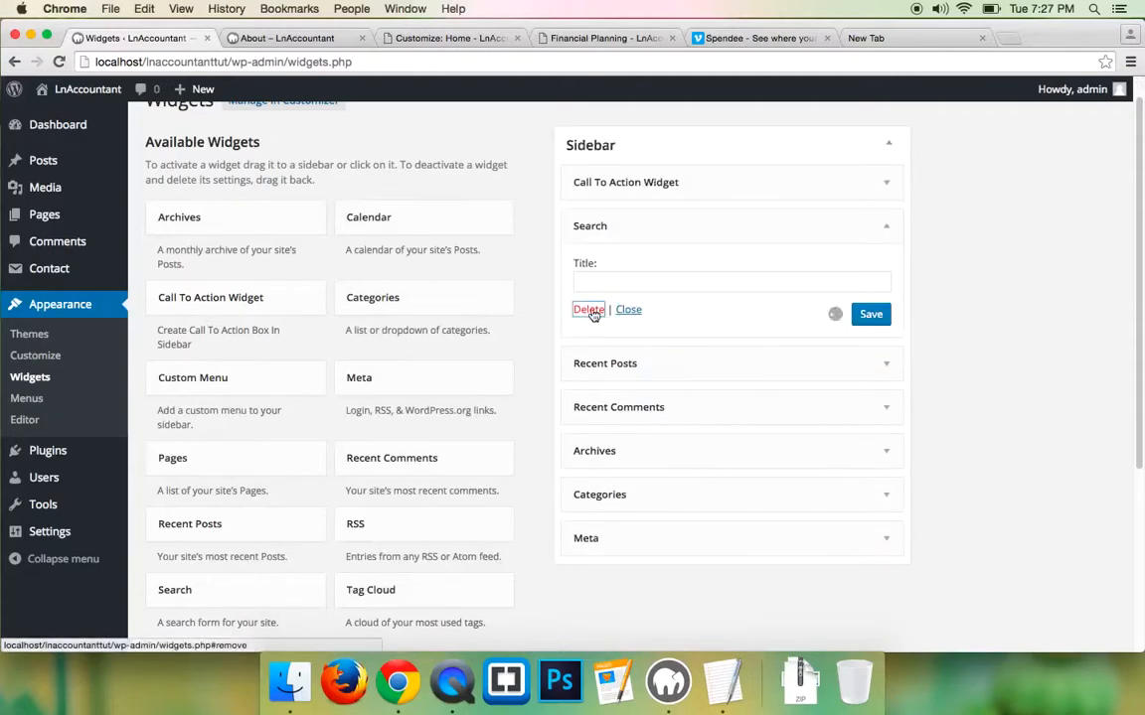
{"action": "left_click", "coordinate": [586, 310]}
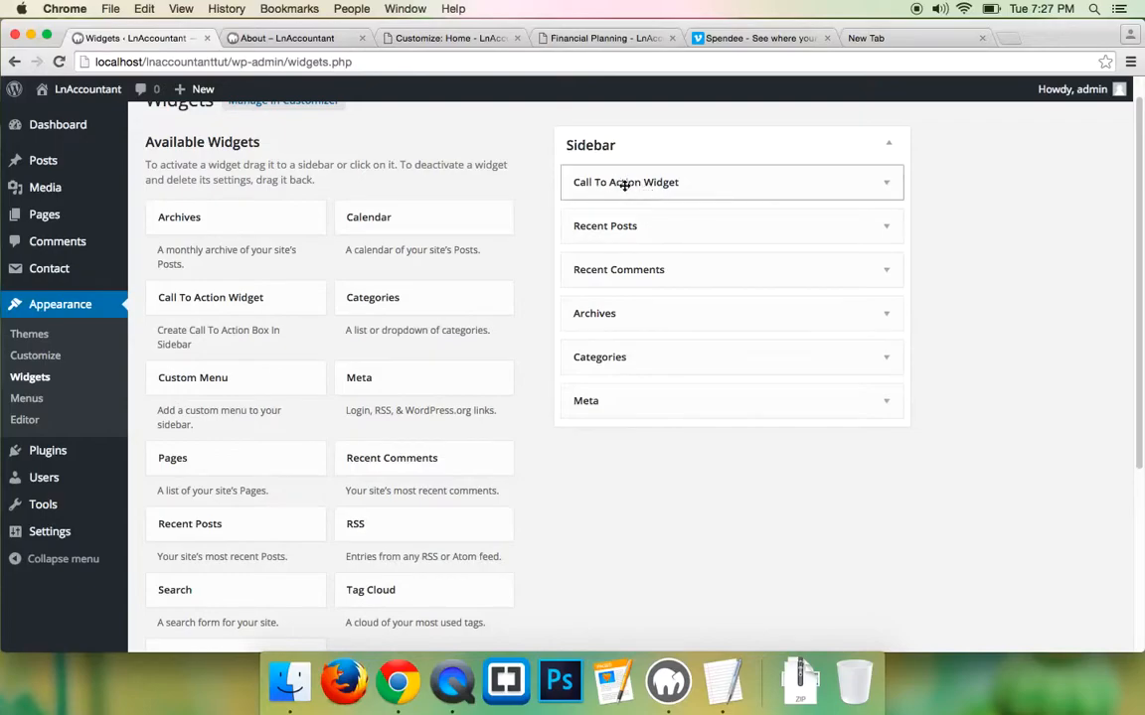
{"action": "left_click", "coordinate": [684, 184]}
{"action": "left_click", "coordinate": [605, 241]}
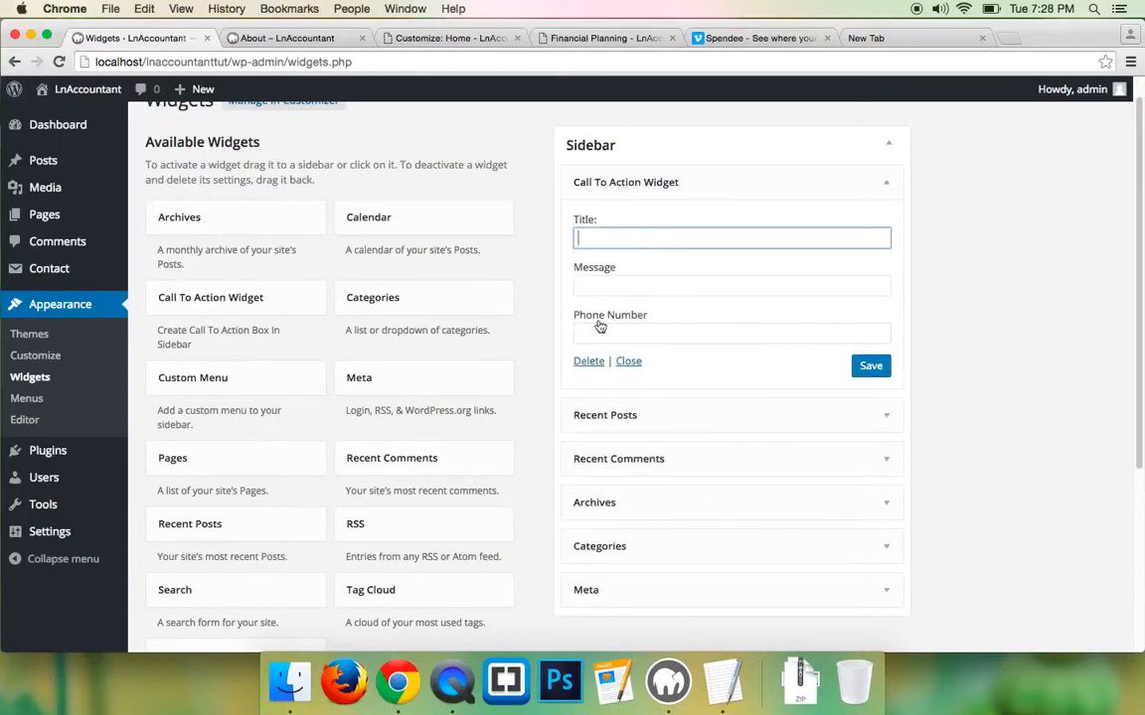
- Copy the demo's 'NEED FREE CONSULTATION?' heading into the widget's Title
{"action": "left_click", "coordinate": [601, 38]}
{"action": "triple_click", "coordinate": [852, 235]}
{"action": "right_click", "coordinate": [852, 234]}
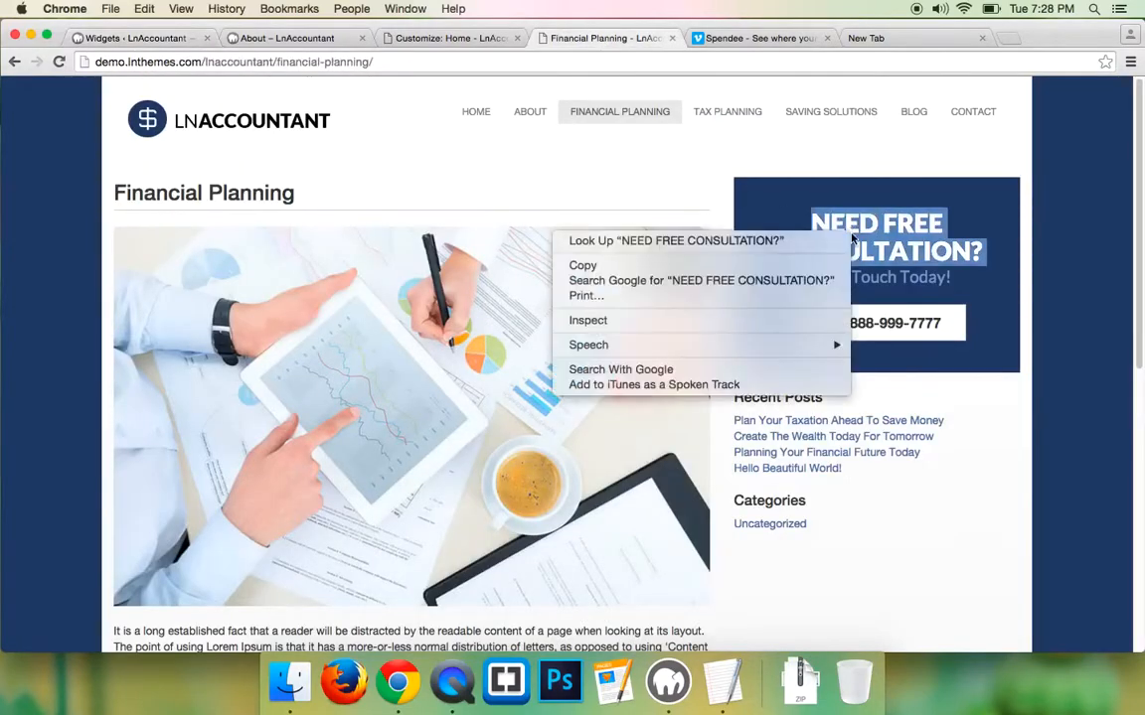
{"action": "left_click", "coordinate": [725, 264]}
{"action": "left_click", "coordinate": [142, 40]}
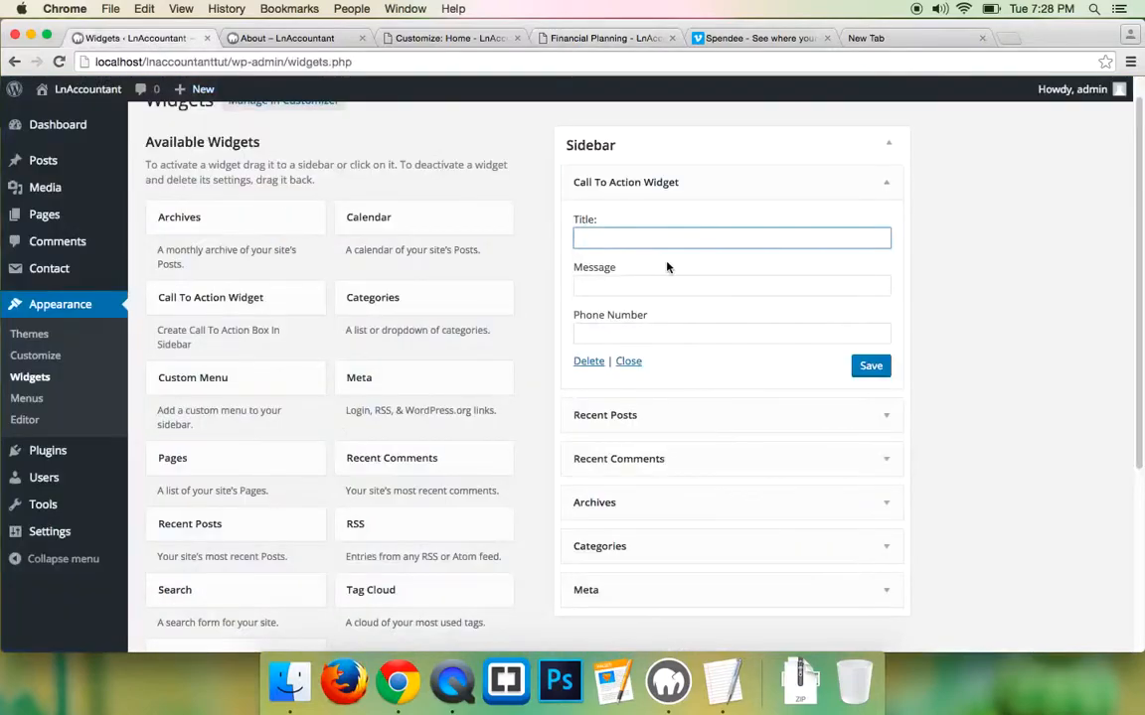
{"action": "key", "text": "super+v"}
- Copy the demo's 'Get In Touch Today!' line into the widget's Message field
{"action": "left_click", "coordinate": [601, 38]}
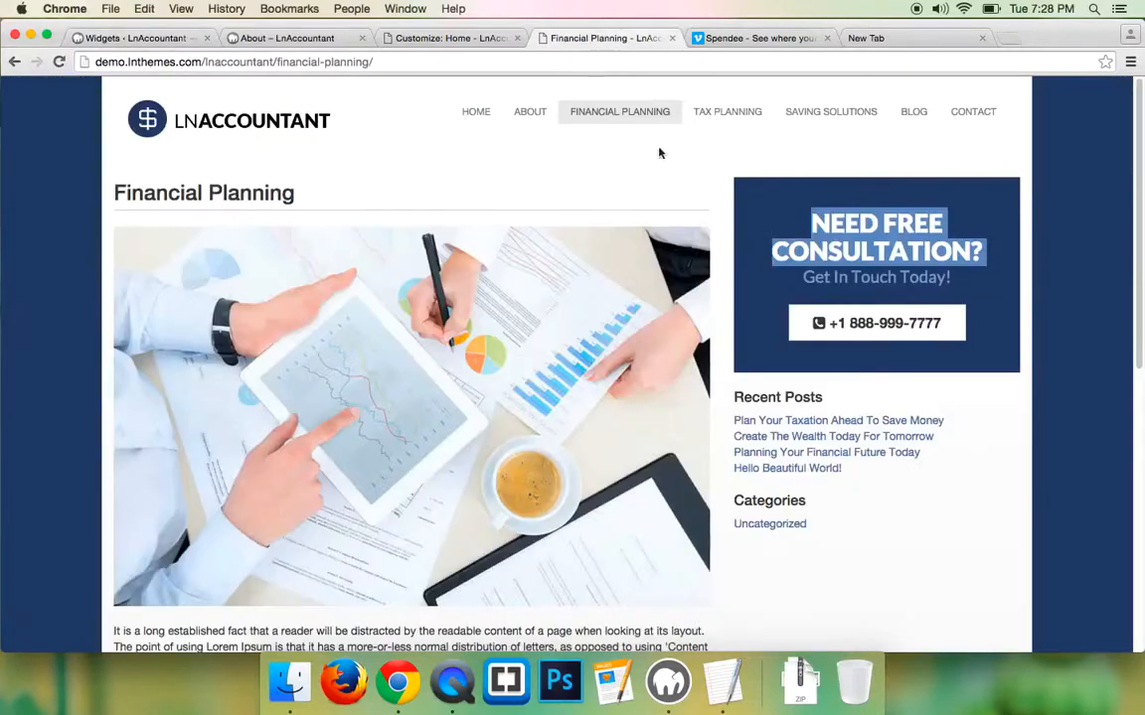
{"action": "triple_click", "coordinate": [832, 281]}
{"action": "right_click", "coordinate": [830, 283]}
{"action": "left_click", "coordinate": [752, 316]}
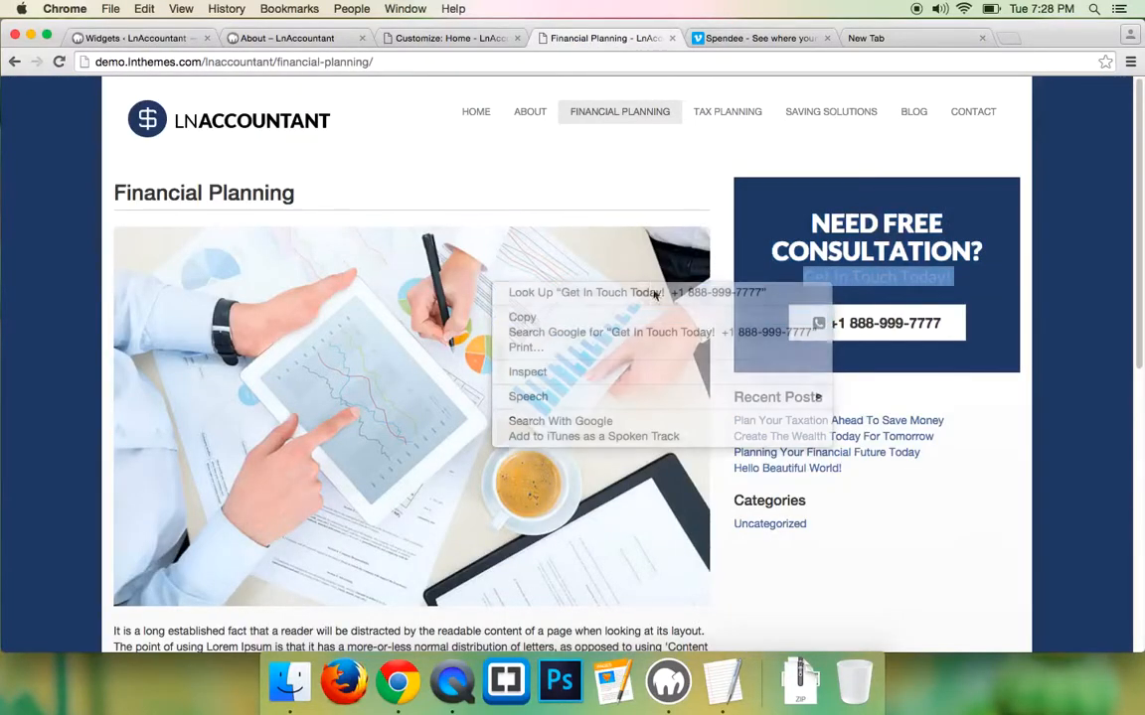
{"action": "left_click", "coordinate": [119, 39]}
{"action": "left_click", "coordinate": [623, 287]}
{"action": "key", "text": "super+v"}
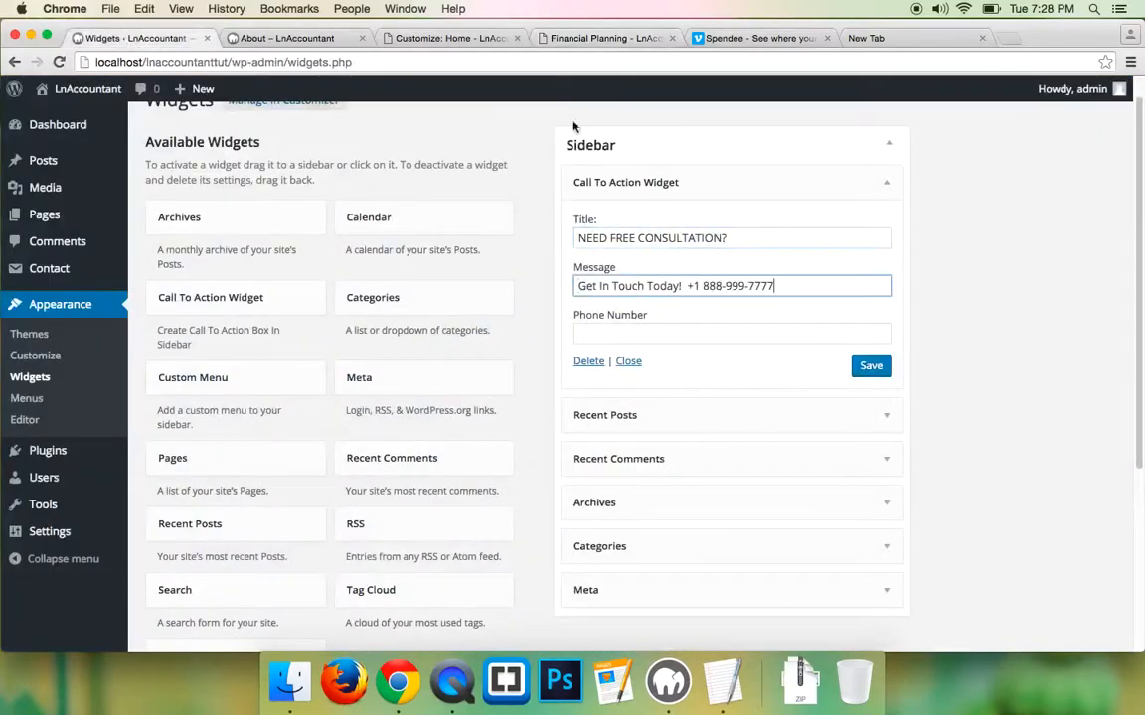
{"action": "left_click", "coordinate": [601, 38]}
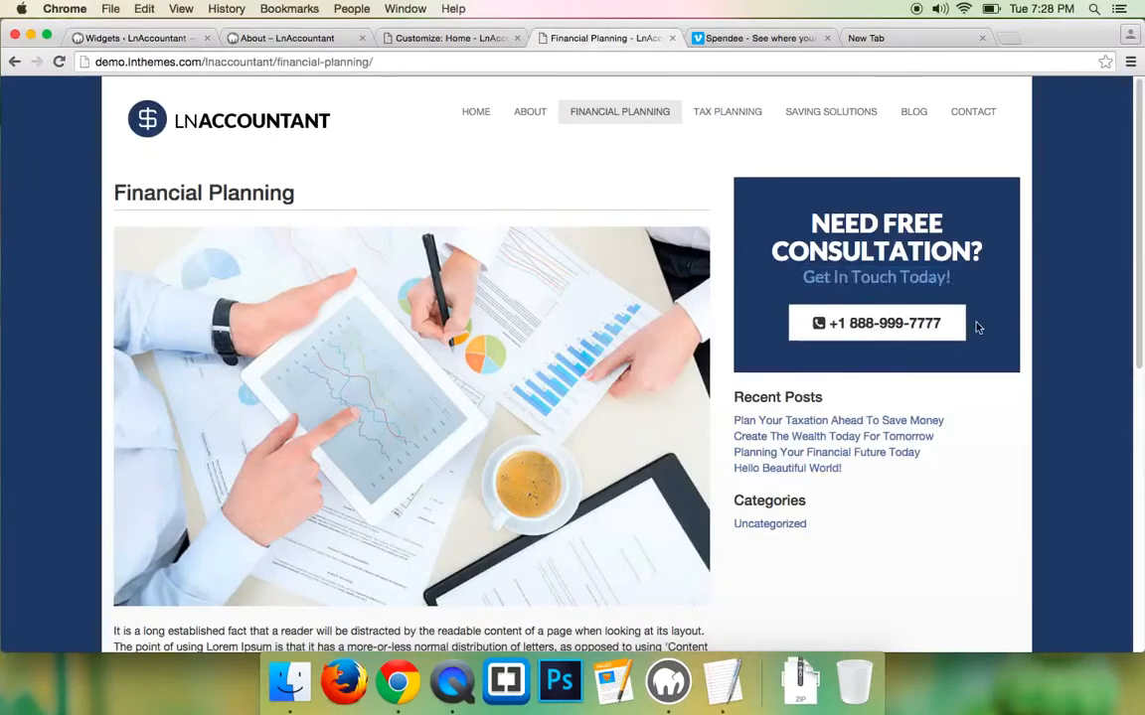
{"action": "left_click", "coordinate": [129, 37]}
{"action": "left_click_drag", "start_coordinate": [774, 286], "coordinate": [684, 287]}
{"action": "right_click", "coordinate": [702, 286]}
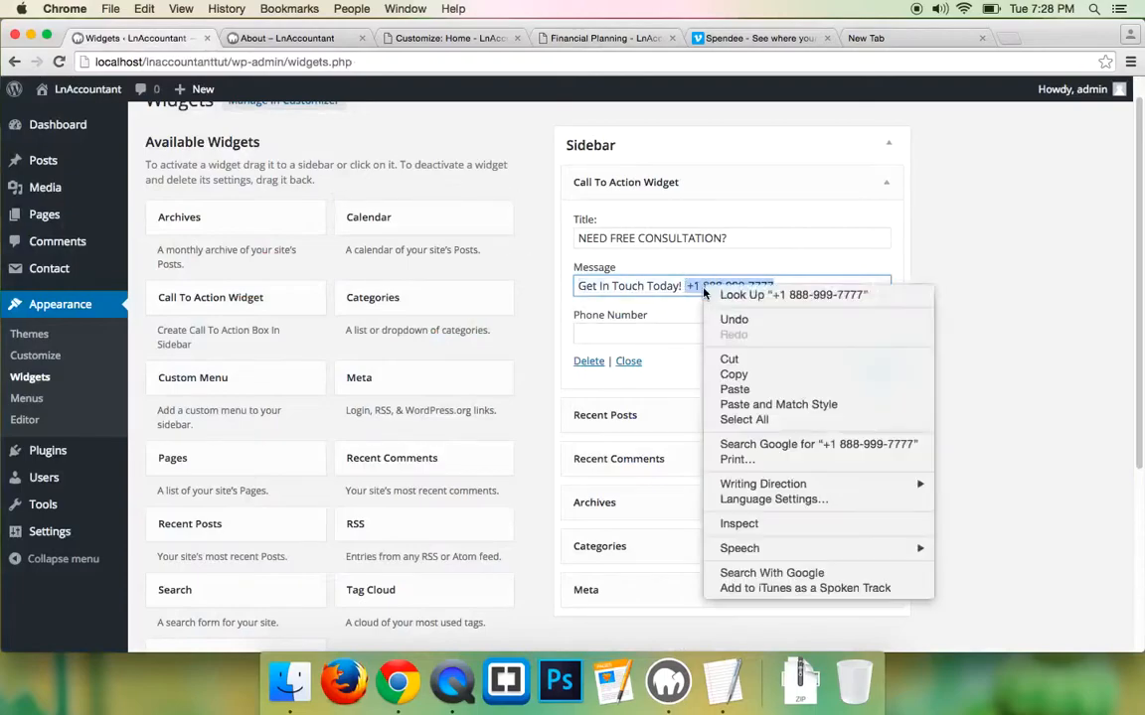
{"action": "left_click", "coordinate": [735, 359]}
{"action": "left_click", "coordinate": [622, 338]}
{"action": "key", "text": "ctrl+v"}
{"action": "left_click", "coordinate": [868, 365]}
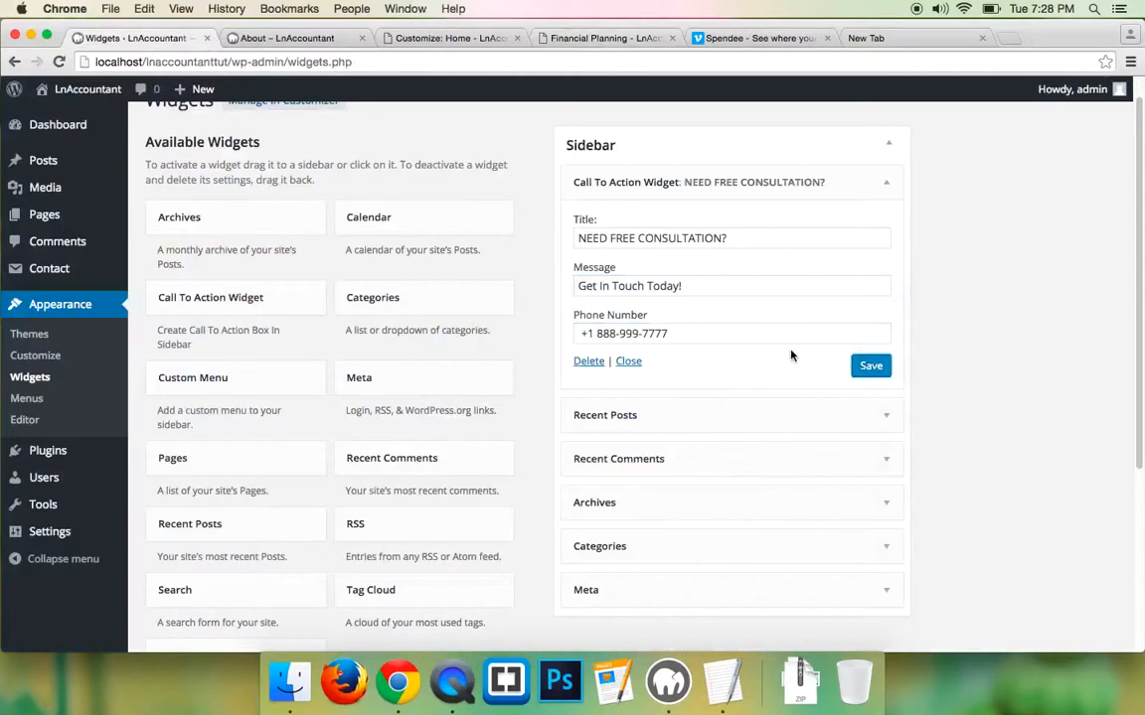
{"action": "left_click", "coordinate": [302, 36]}
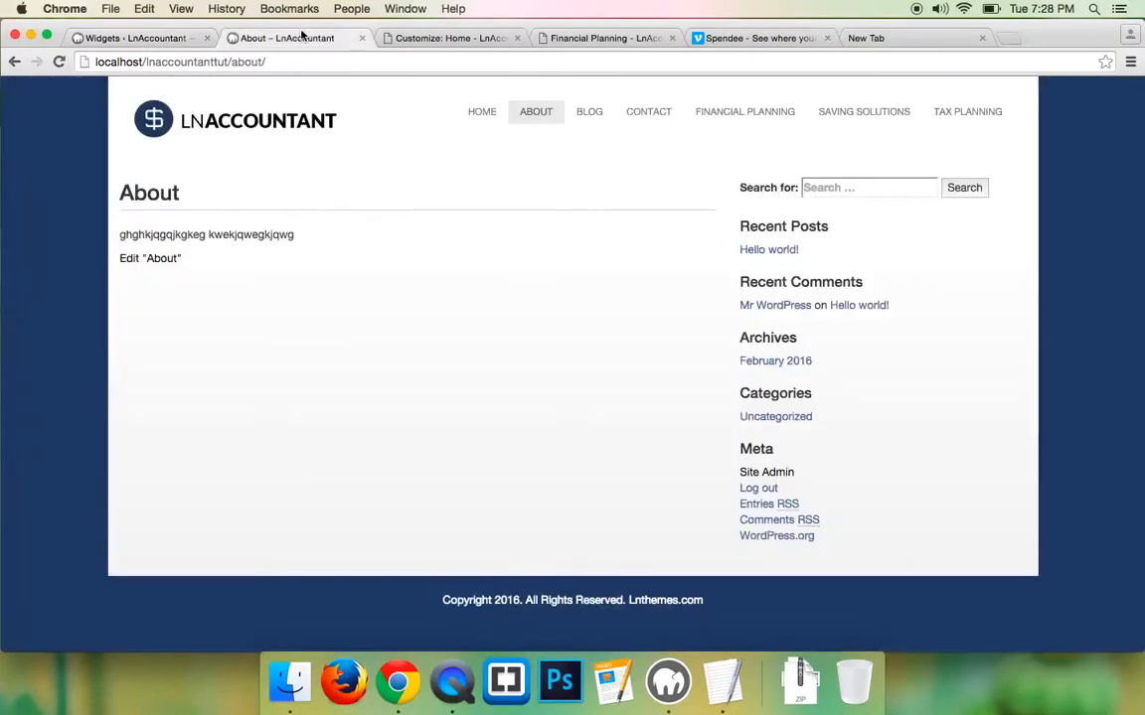
{"action": "left_click", "coordinate": [58, 61]}
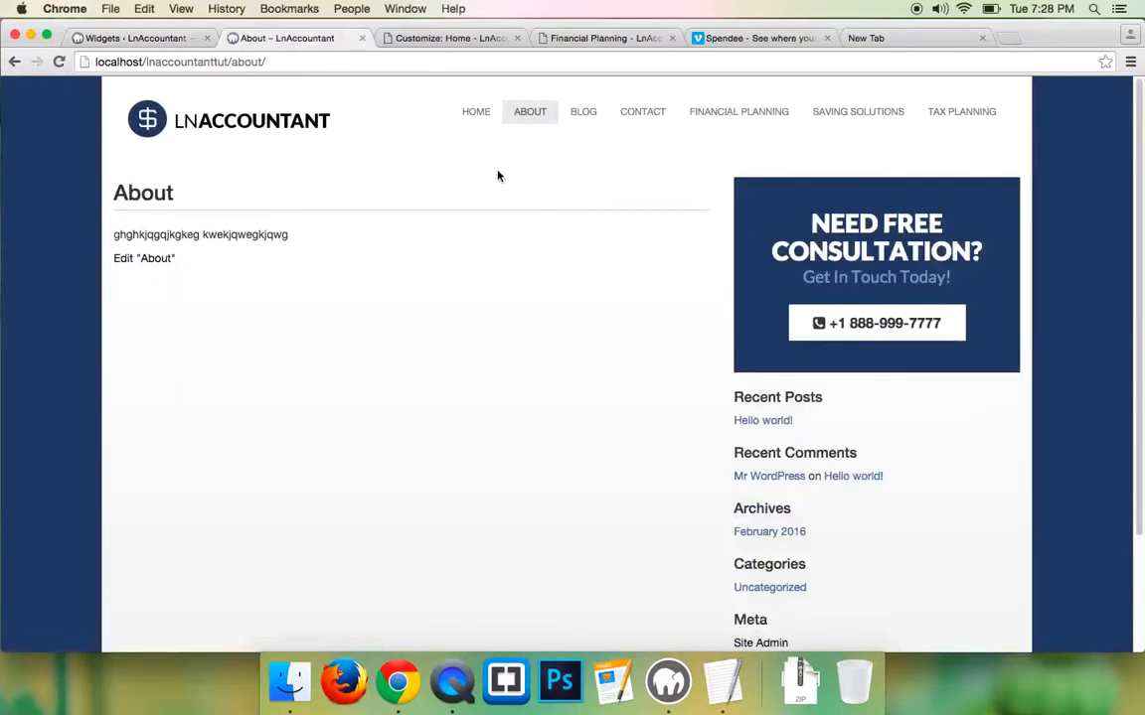
{"action": "left_click", "coordinate": [643, 118]}
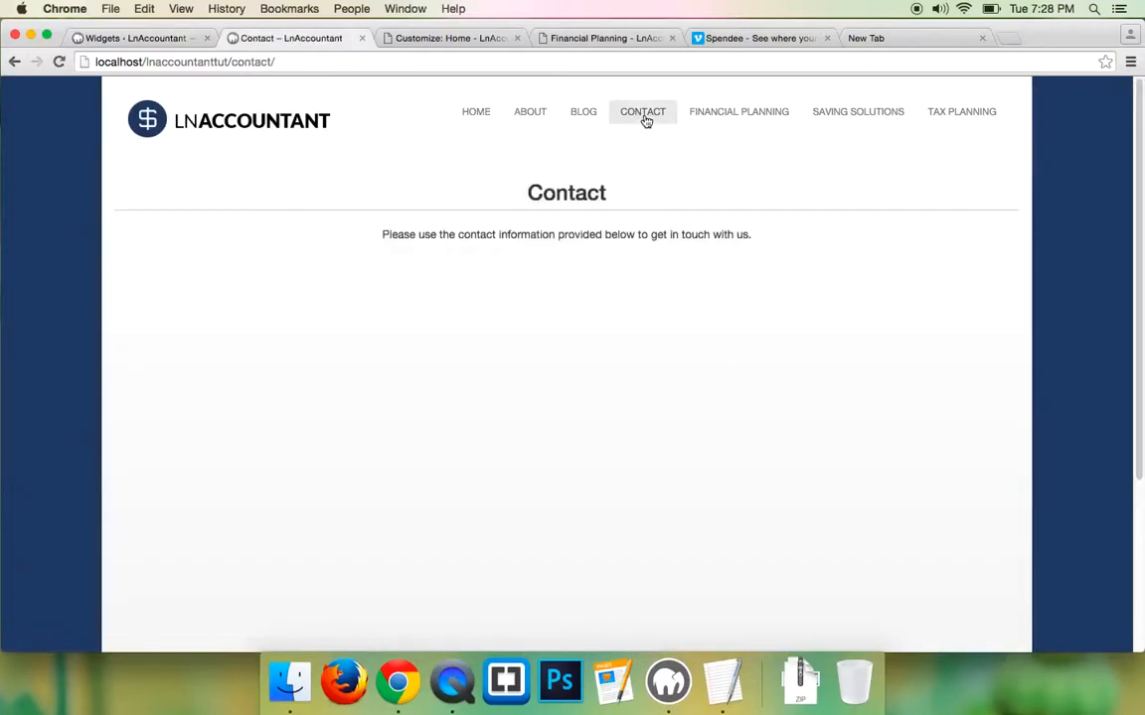
{"action": "left_click", "coordinate": [123, 40]}
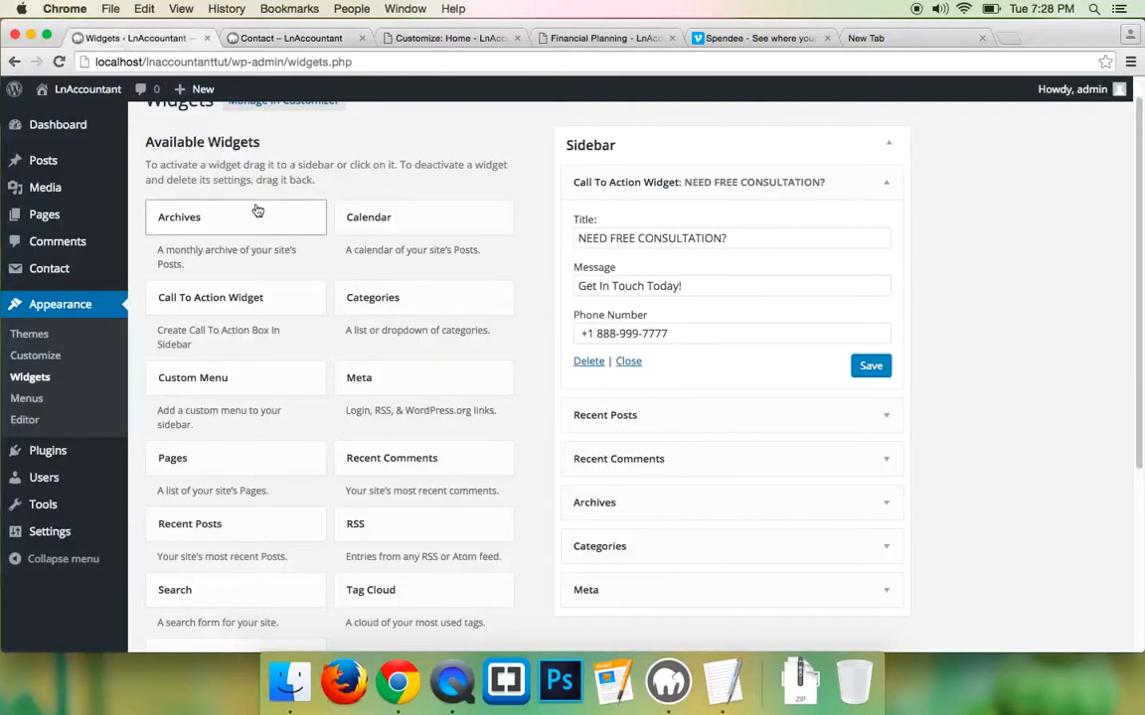
{"action": "mouse_move", "coordinate": [59, 279]}
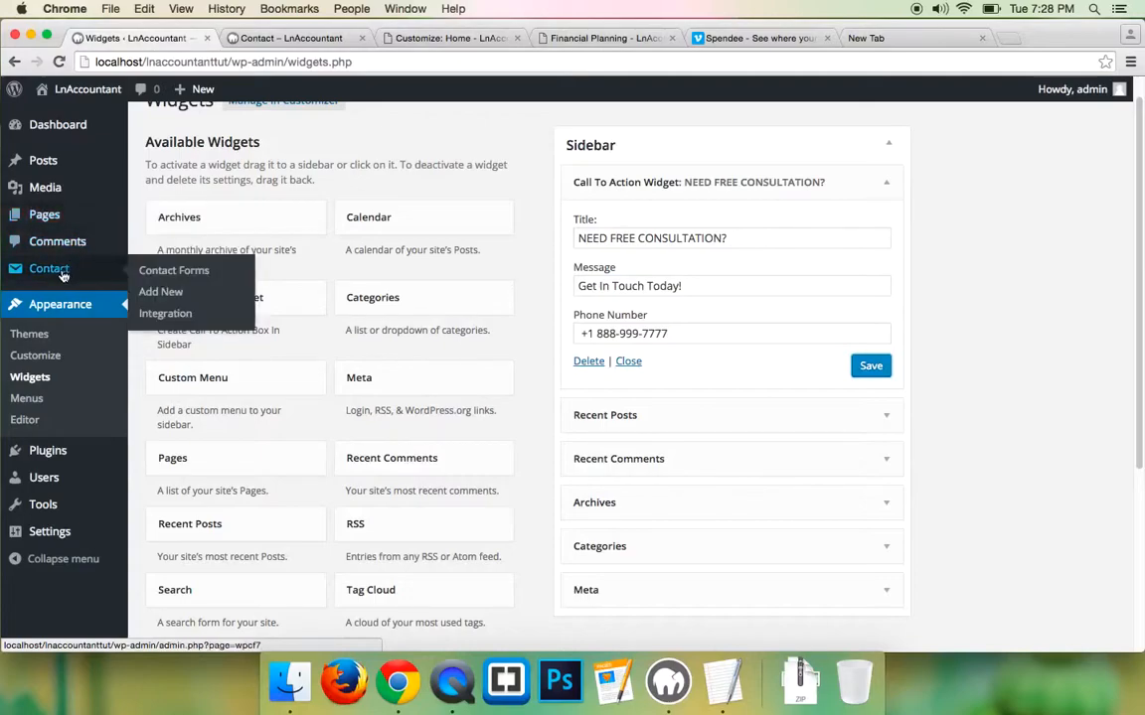
- Open Contact form 1 from the Contact Forms list, check its Mail tab, then return to Form
{"action": "left_click", "coordinate": [159, 271]}
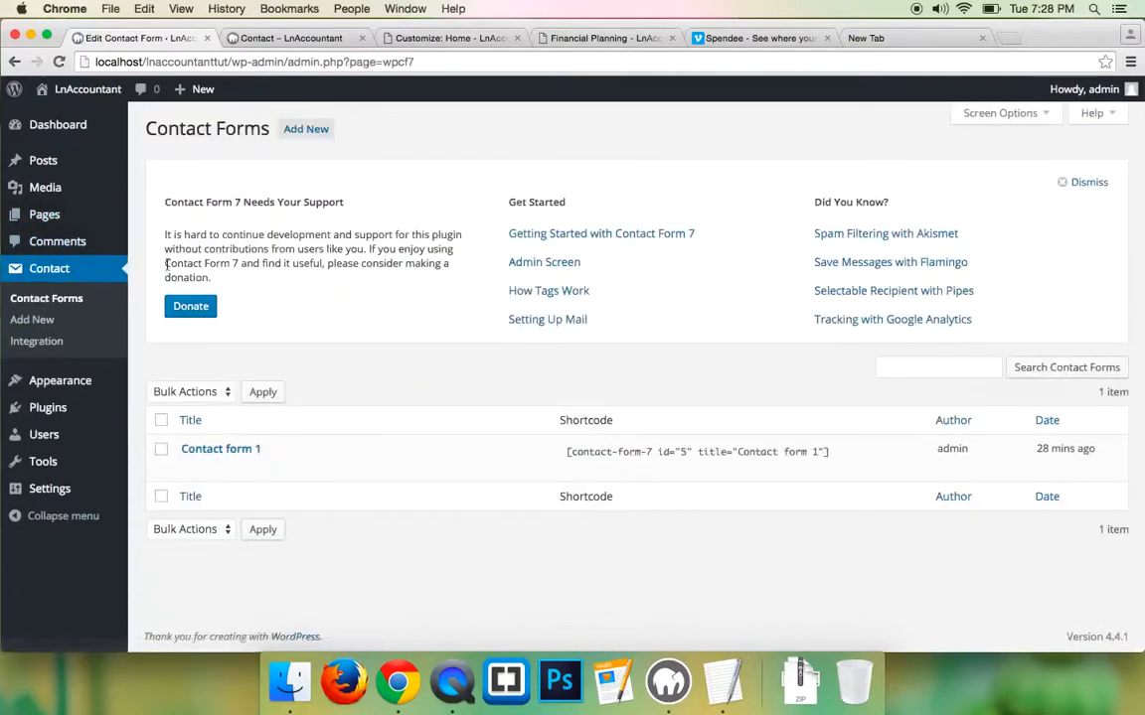
{"action": "left_click", "coordinate": [234, 455]}
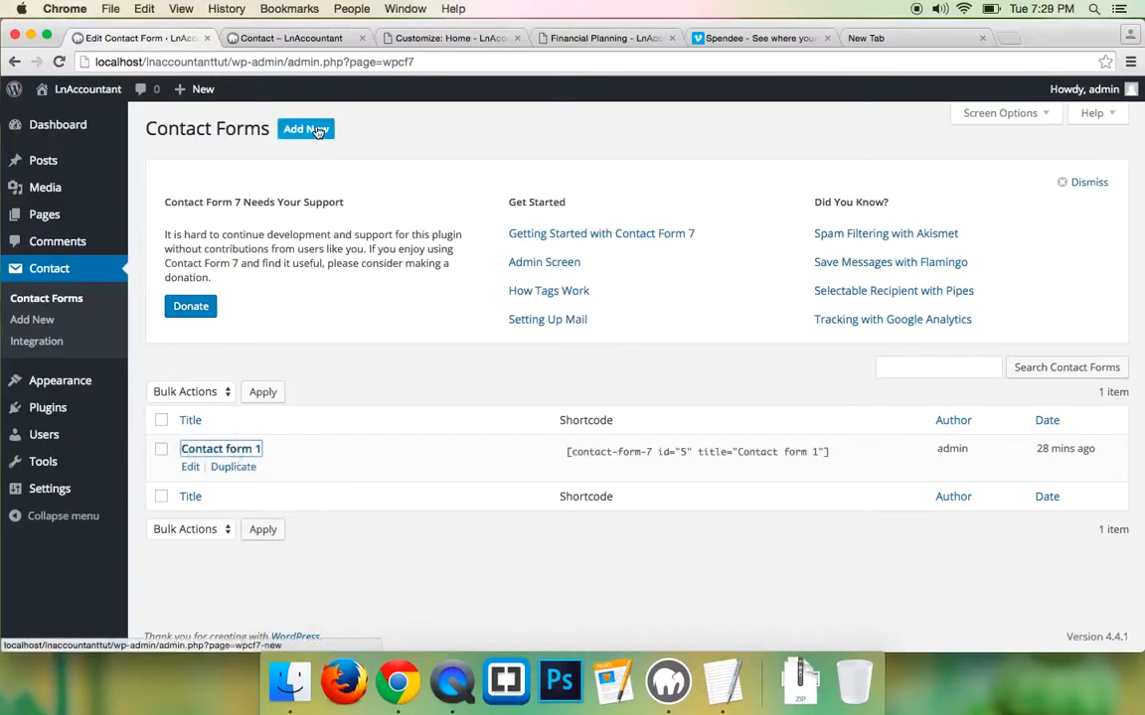
{"action": "left_click", "coordinate": [219, 450]}
{"action": "scroll", "coordinate": [341, 409], "scroll_direction": "down", "scroll_amount": 3}
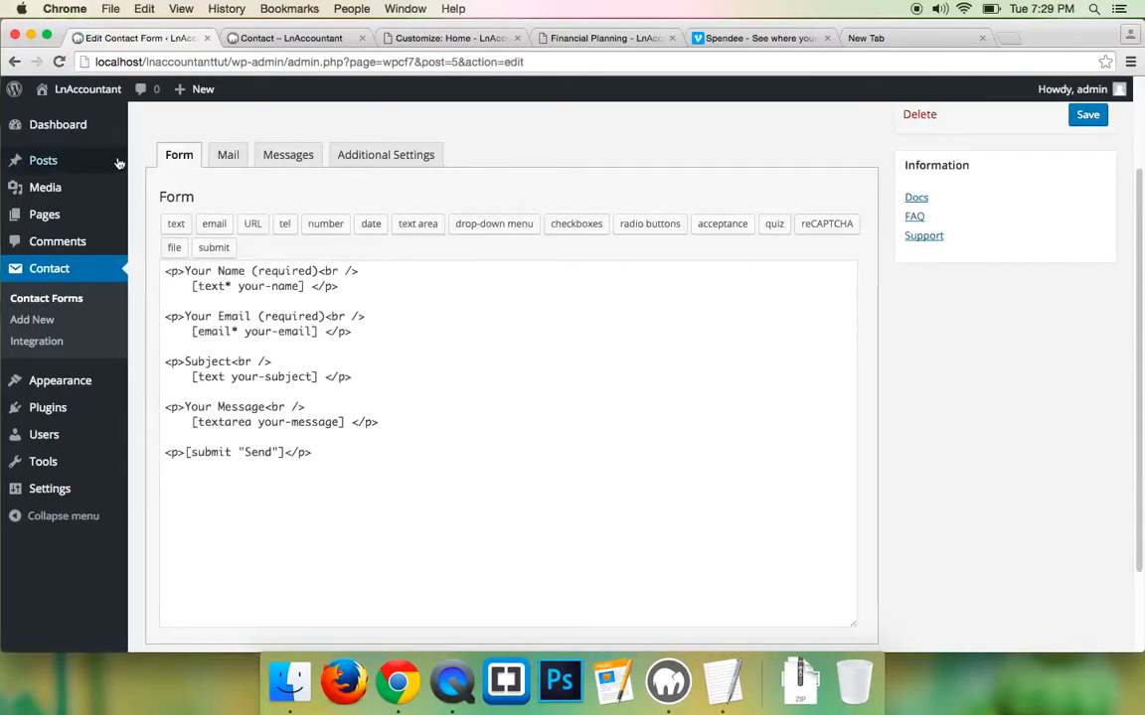
{"action": "scroll", "coordinate": [342, 409], "scroll_direction": "up", "scroll_amount": 1}
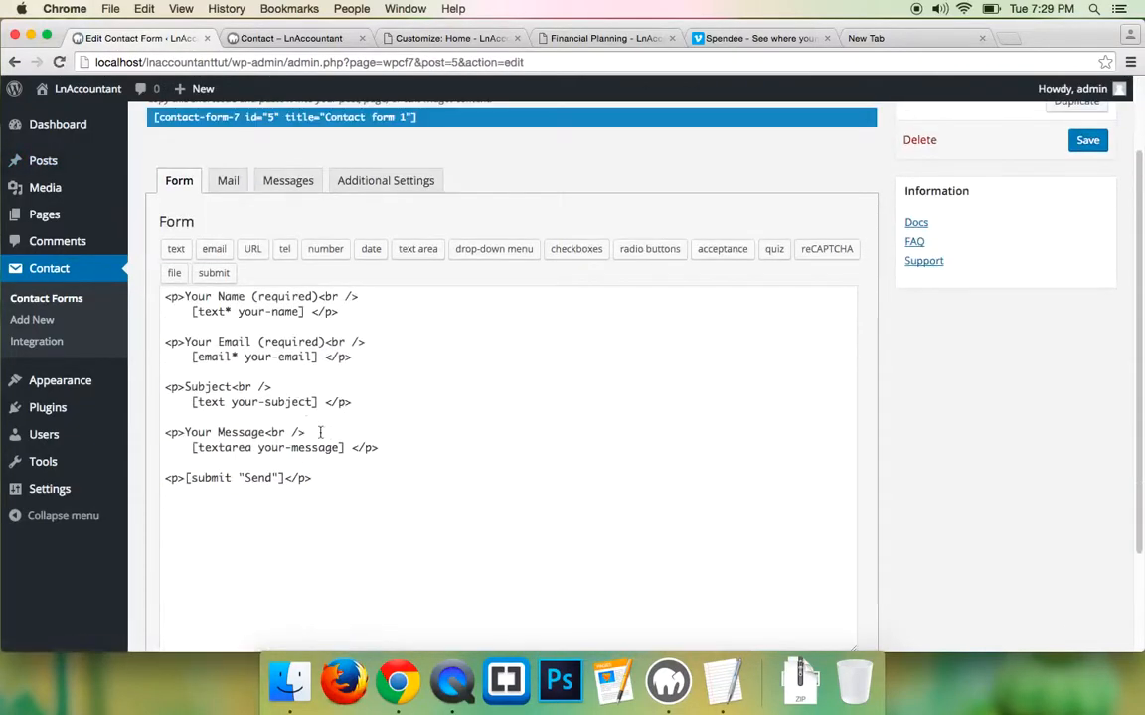
{"action": "left_click", "coordinate": [225, 183]}
{"action": "left_click", "coordinate": [173, 176]}
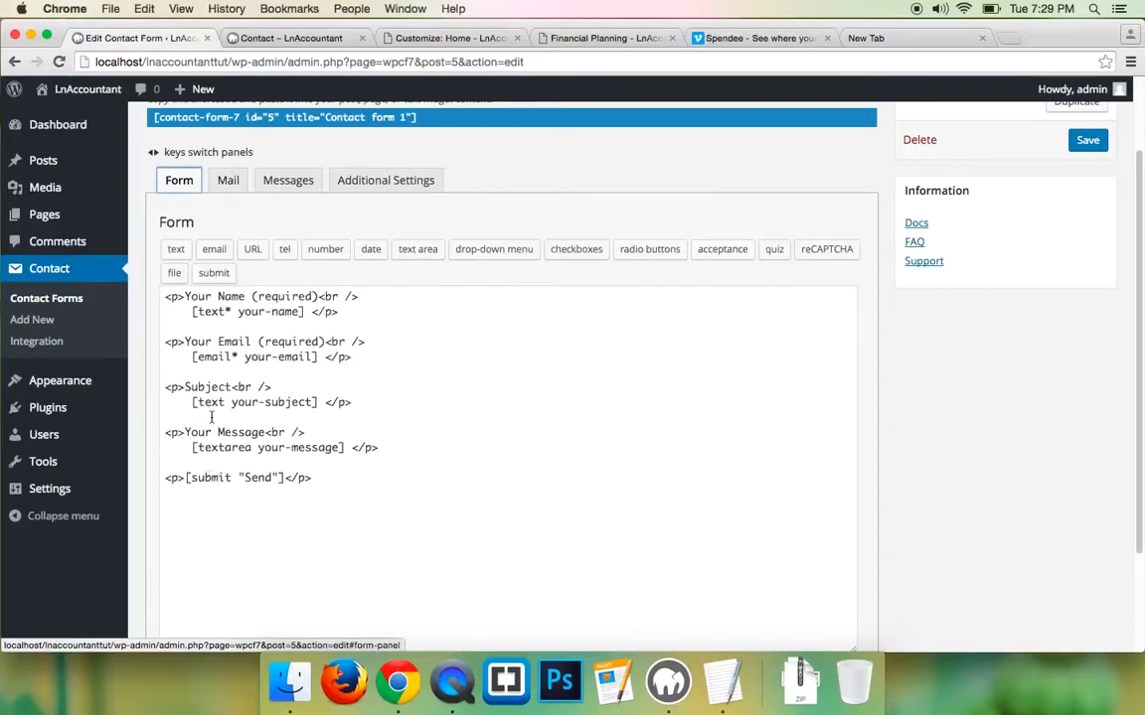
- Open the Form file from the Contact Form Code folder in TextEdit and copy all its markup
{"action": "left_click", "coordinate": [32, 37]}
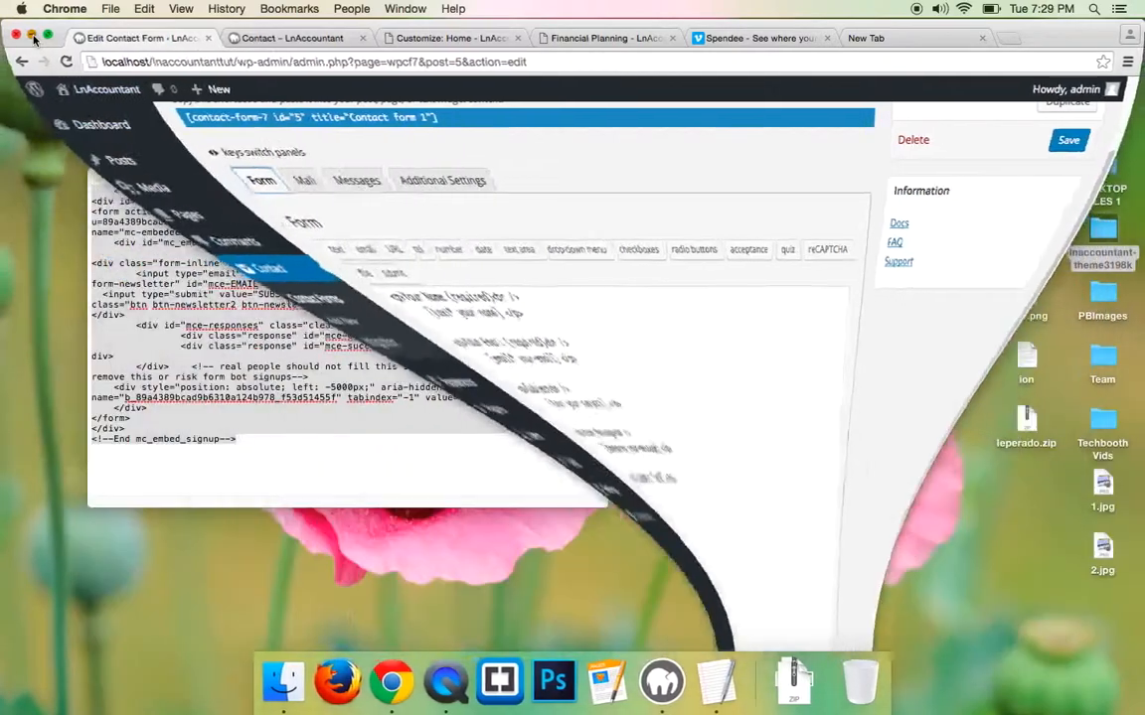
{"action": "left_click", "coordinate": [98, 178]}
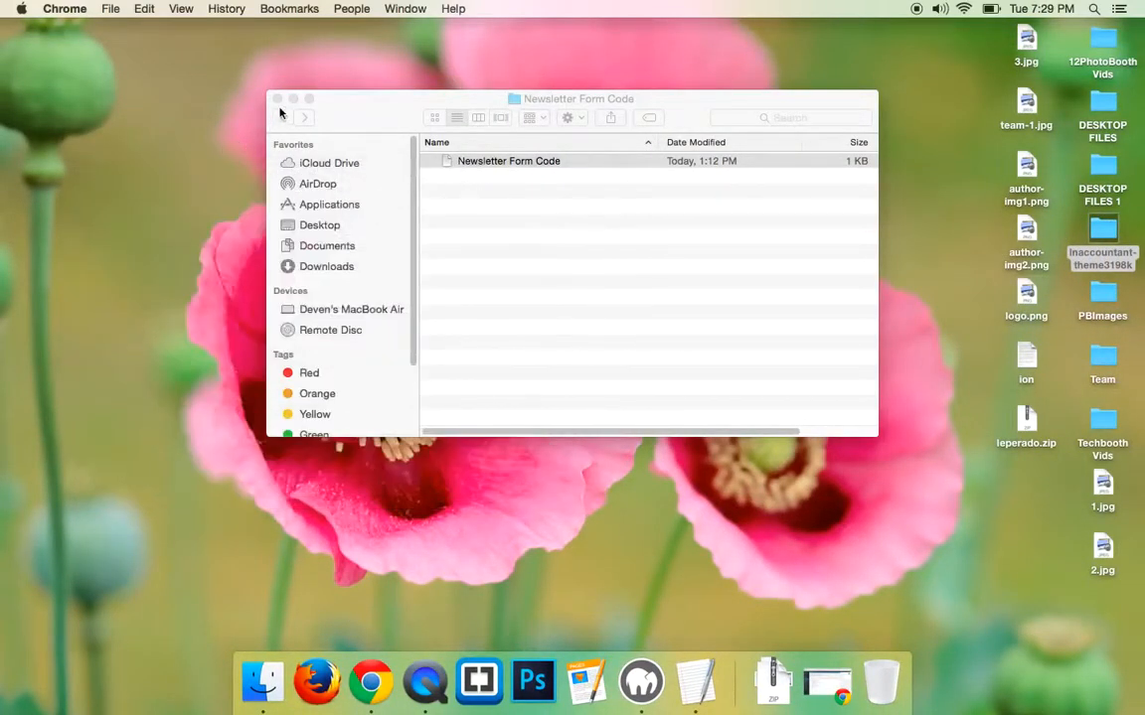
{"action": "left_click", "coordinate": [283, 116]}
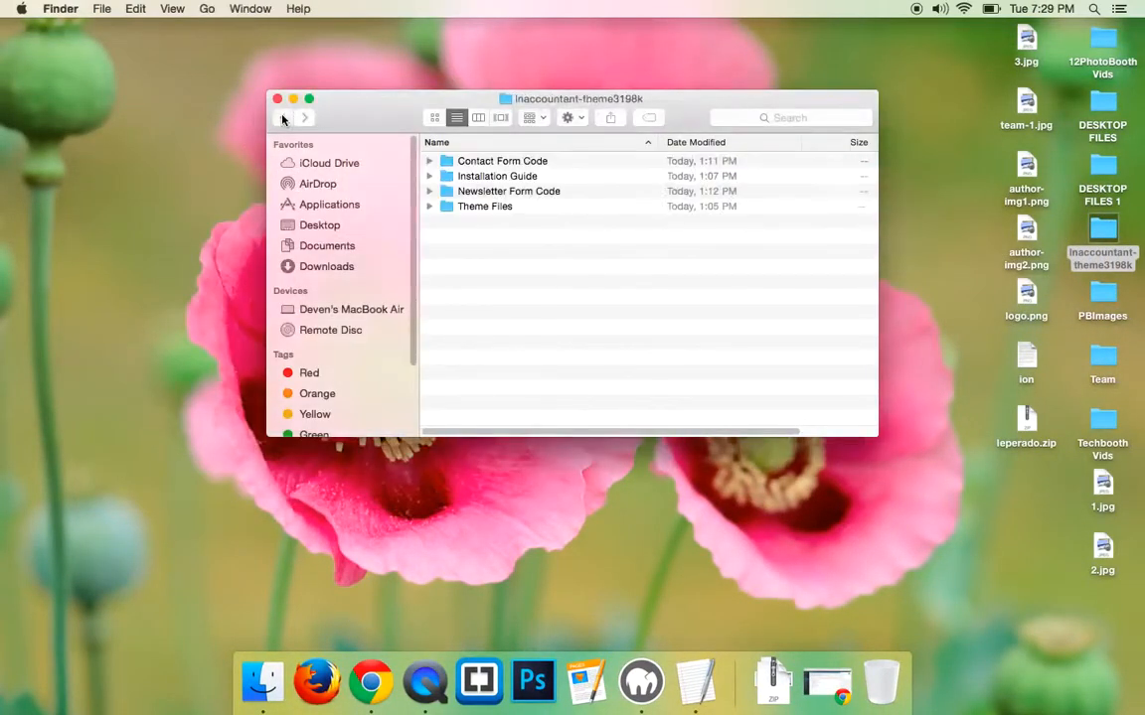
{"action": "double_click", "coordinate": [490, 163]}
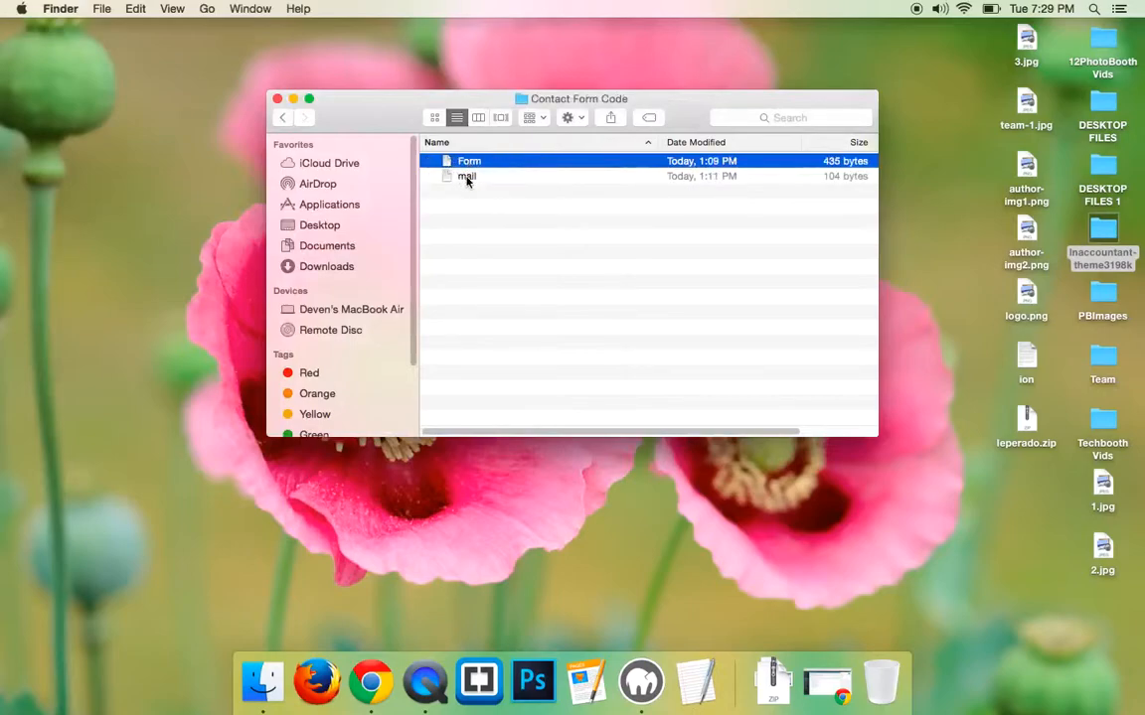
{"action": "double_click", "coordinate": [467, 162]}
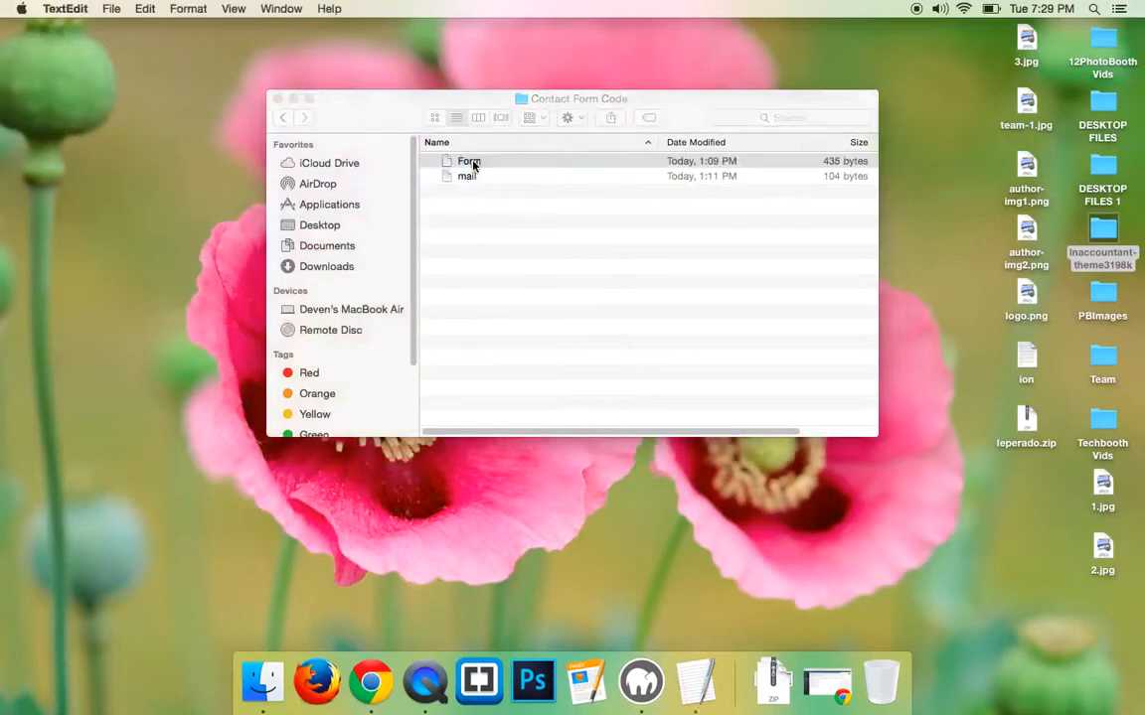
{"action": "left_click_drag", "start_coordinate": [146, 309], "coordinate": [124, 187]}
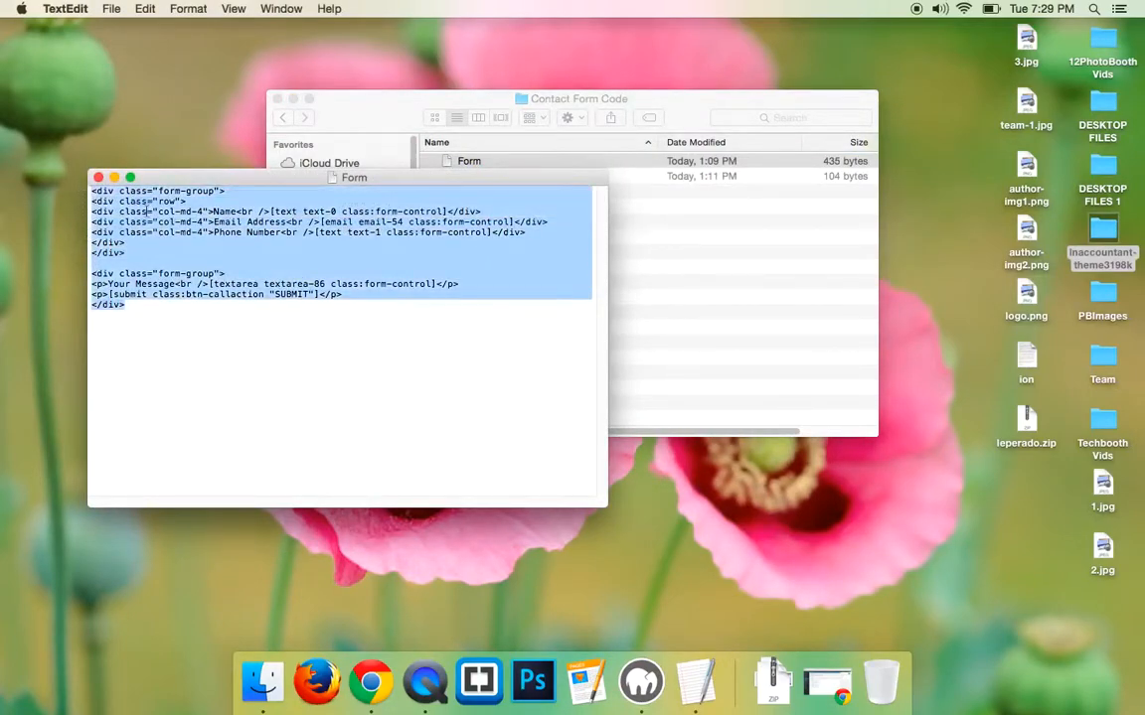
{"action": "right_click", "coordinate": [151, 211]}
{"action": "left_click", "coordinate": [186, 277]}
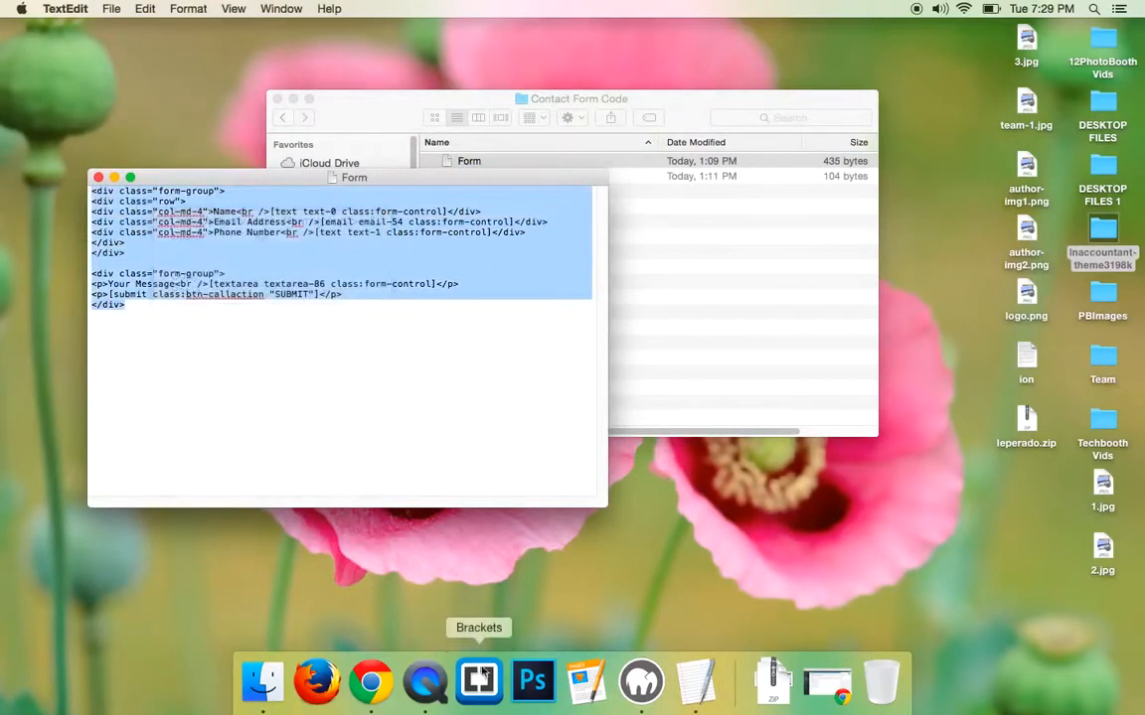
{"action": "left_click", "coordinate": [372, 672]}
- Replace Contact form 1's form code with the copied Bootstrap markup and save
{"action": "left_click_drag", "start_coordinate": [326, 486], "coordinate": [149, 294]}
{"action": "key", "text": "BackSpace"}
{"action": "key", "text": "super+v"}
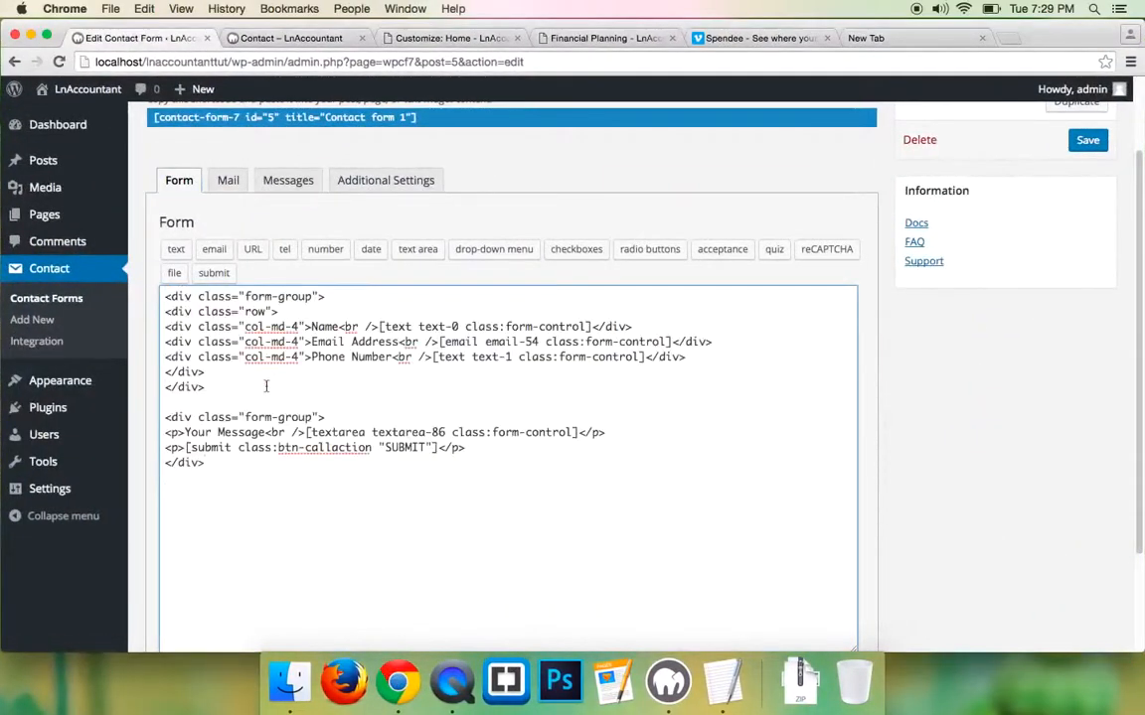
{"action": "scroll", "coordinate": [261, 416], "scroll_direction": "down", "scroll_amount": 3}
{"action": "left_click", "coordinate": [165, 585]}
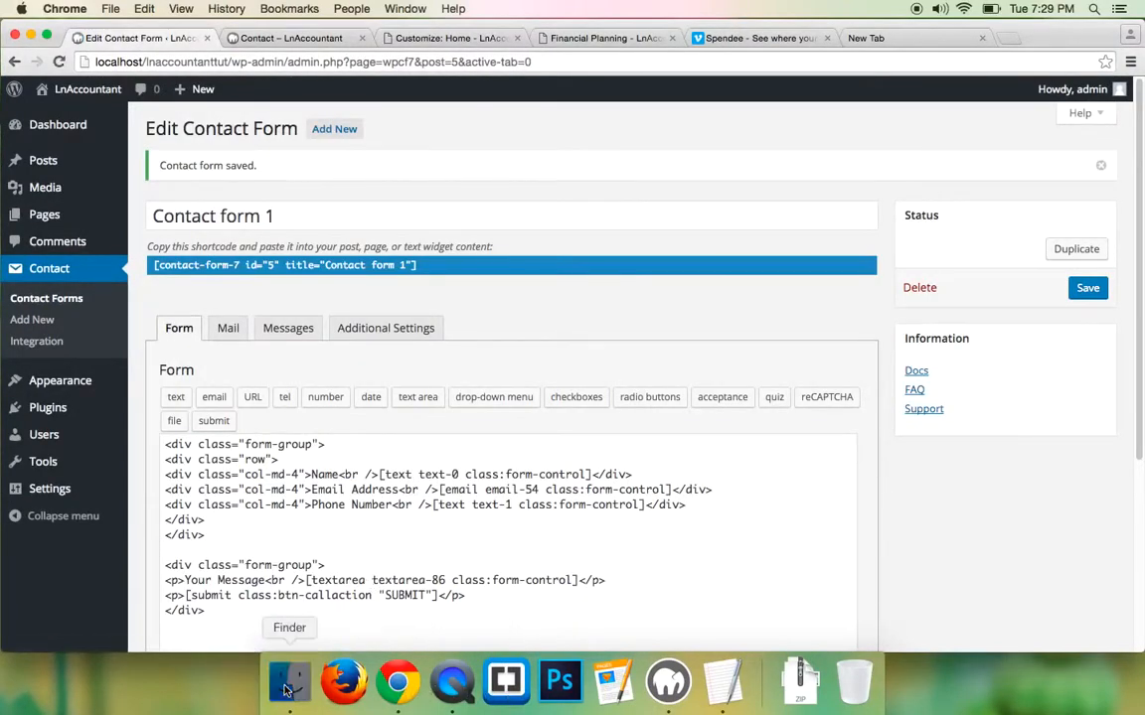
- Copy all the text from the mail template file in the Contact Form Code folder
{"action": "left_click", "coordinate": [290, 682]}
{"action": "double_click", "coordinate": [466, 177]}
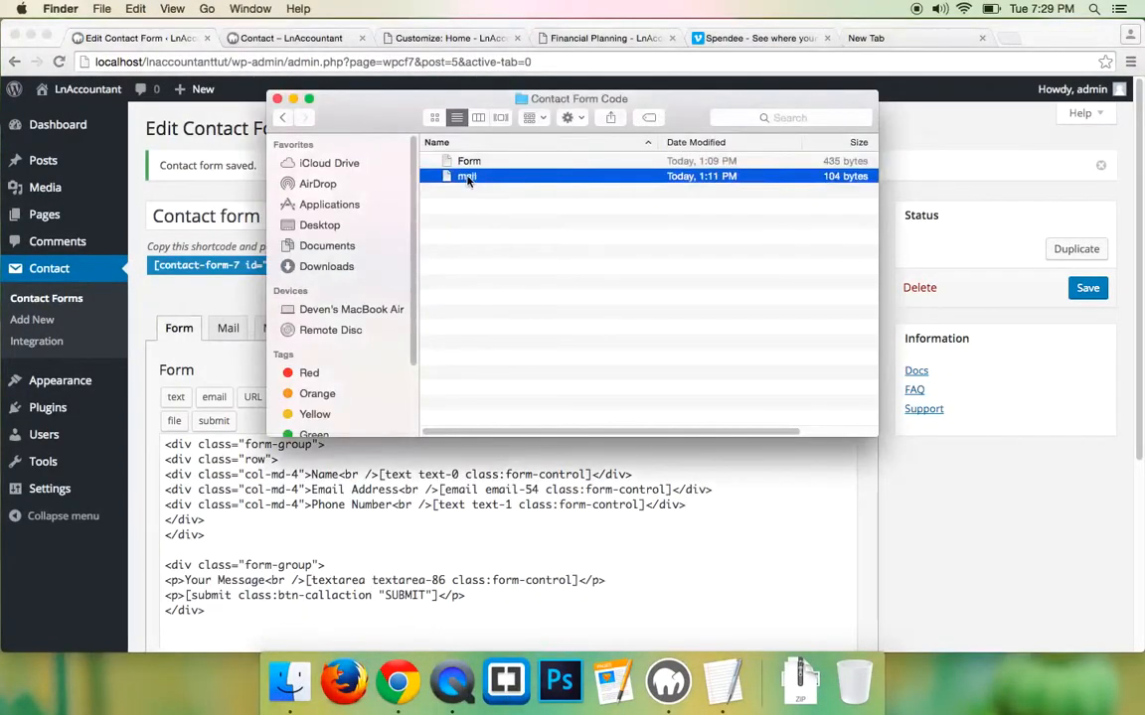
{"action": "left_click_drag", "start_coordinate": [182, 282], "coordinate": [109, 207]}
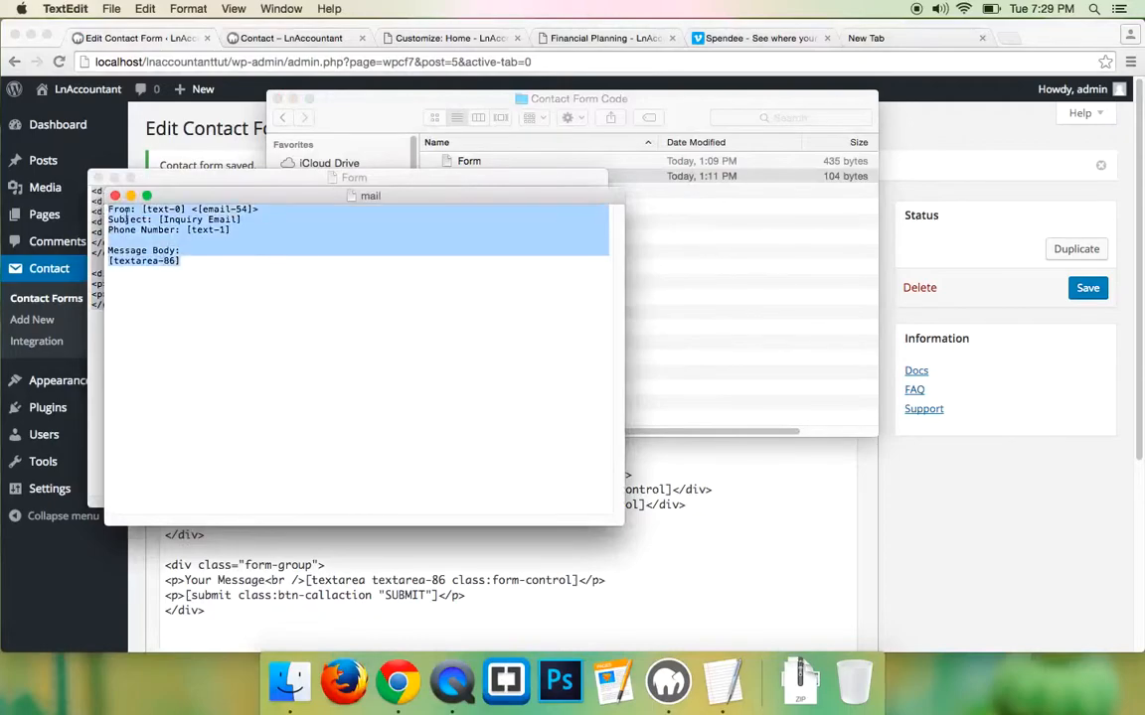
{"action": "right_click", "coordinate": [146, 215]}
{"action": "left_click", "coordinate": [175, 282]}
{"action": "left_click", "coordinate": [901, 130]}
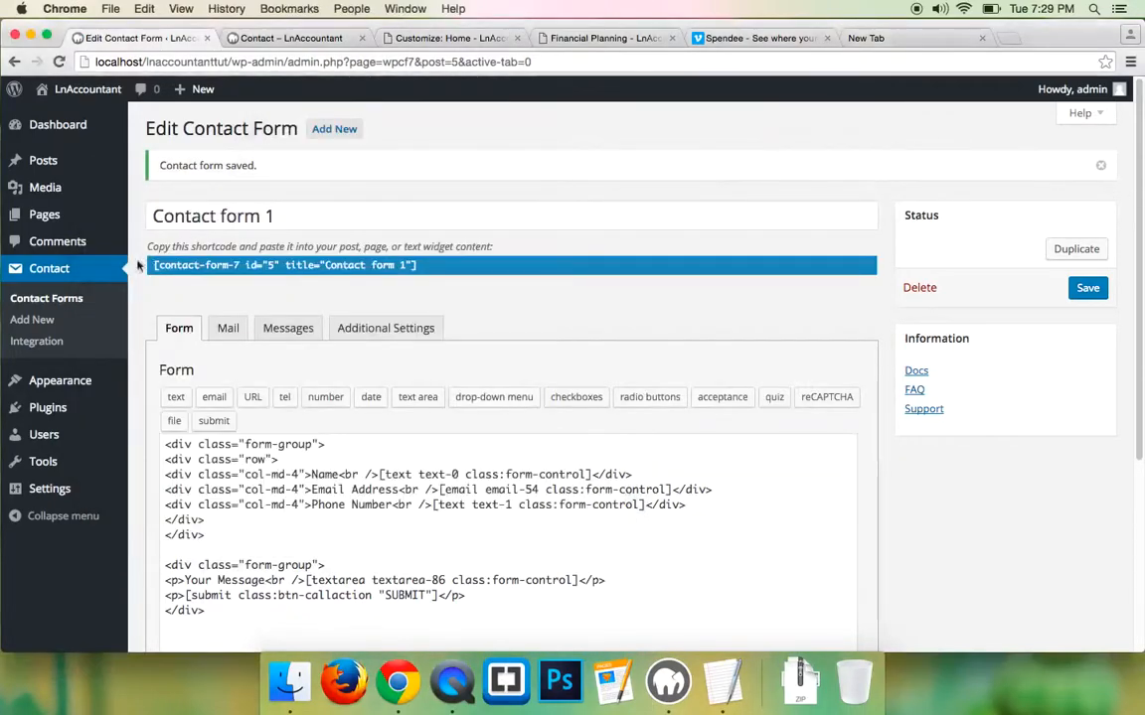
- Replace the Mail tab's Message Body with the copied template and save the form
{"action": "left_click", "coordinate": [228, 329]}
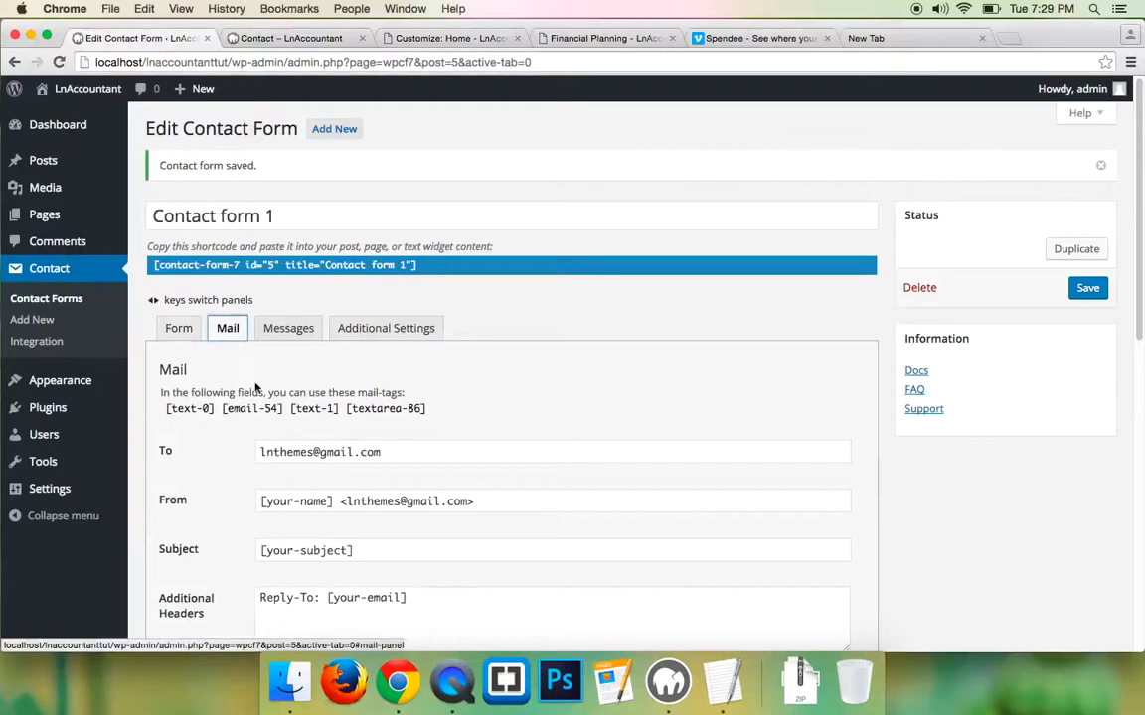
{"action": "scroll", "coordinate": [255, 388], "scroll_direction": "down", "scroll_amount": 10}
{"action": "scroll", "coordinate": [255, 387], "scroll_direction": "up", "scroll_amount": 2}
{"action": "left_click_drag", "start_coordinate": [497, 347], "coordinate": [246, 217]}
{"action": "key", "text": "super+v"}
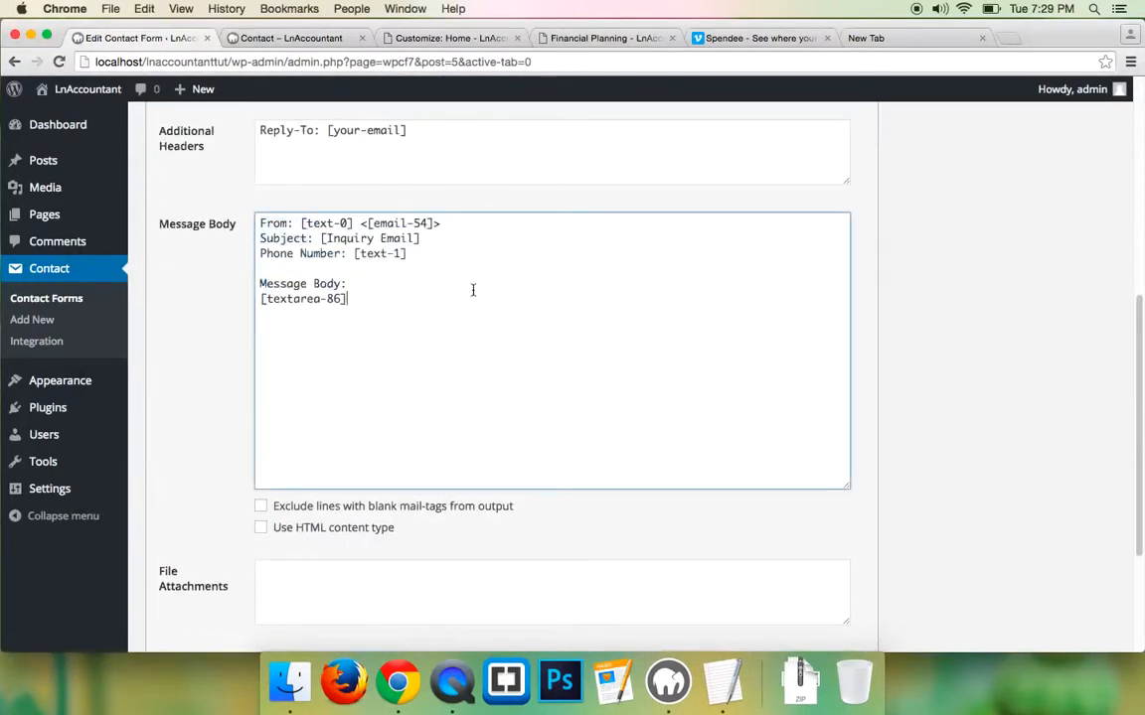
{"action": "scroll", "coordinate": [468, 398], "scroll_direction": "down", "scroll_amount": 5}
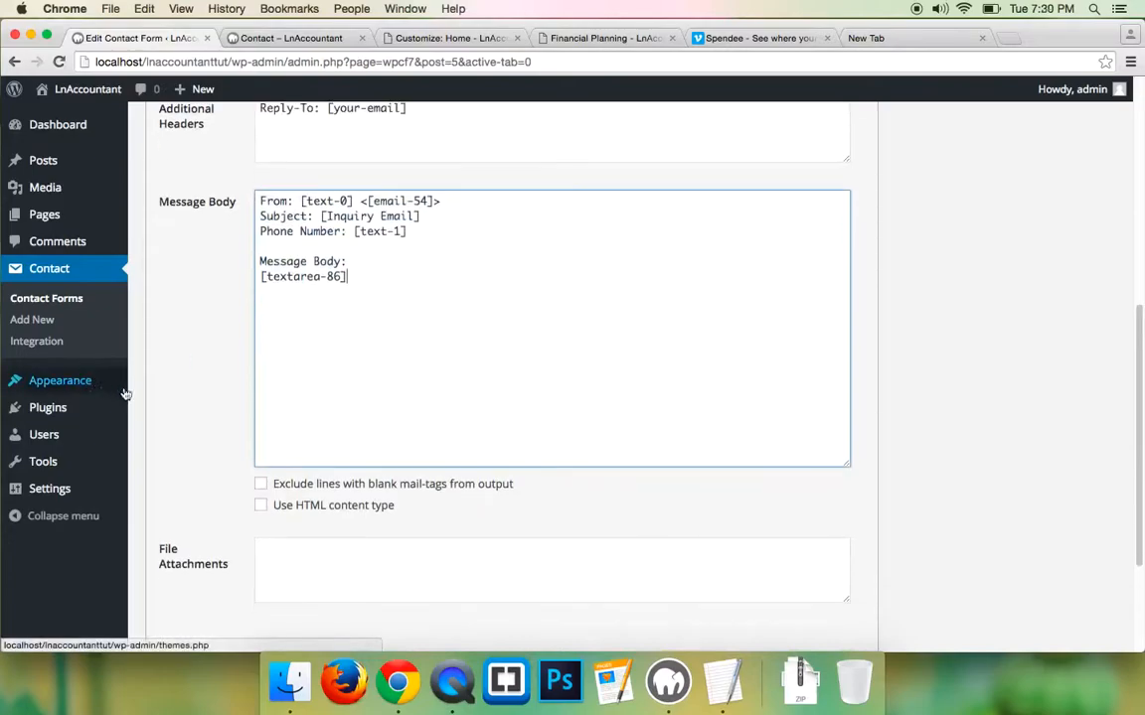
{"action": "left_click", "coordinate": [167, 571]}
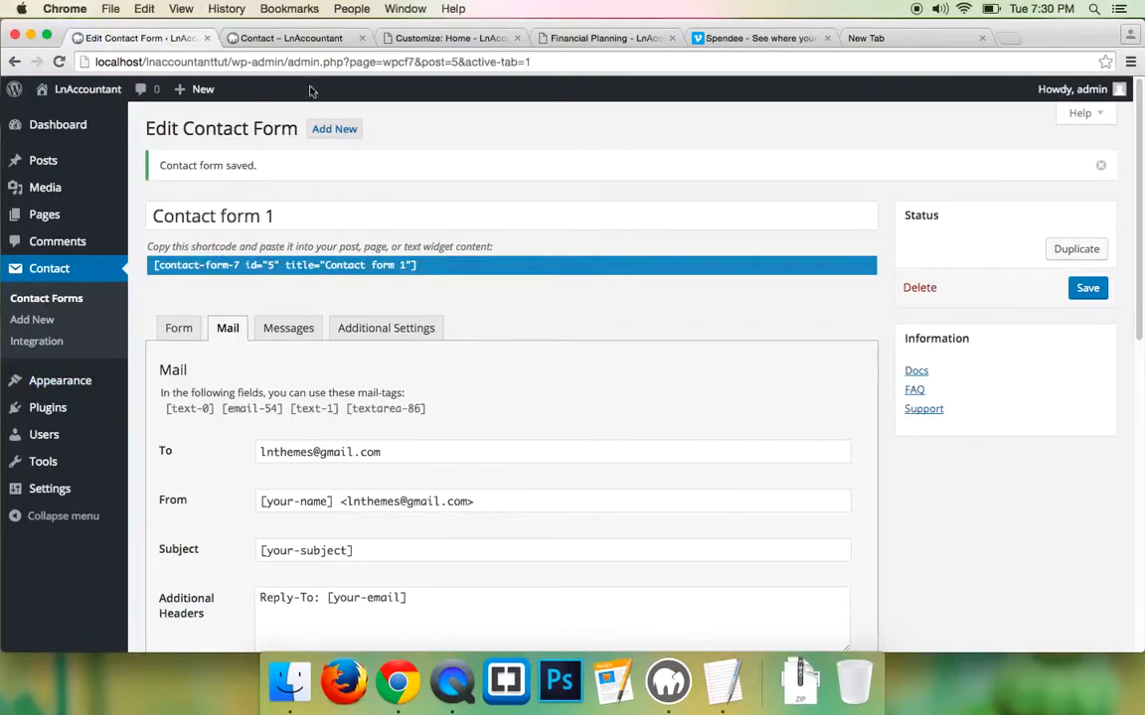
{"action": "left_click", "coordinate": [447, 38]}
{"action": "left_click", "coordinate": [298, 39]}
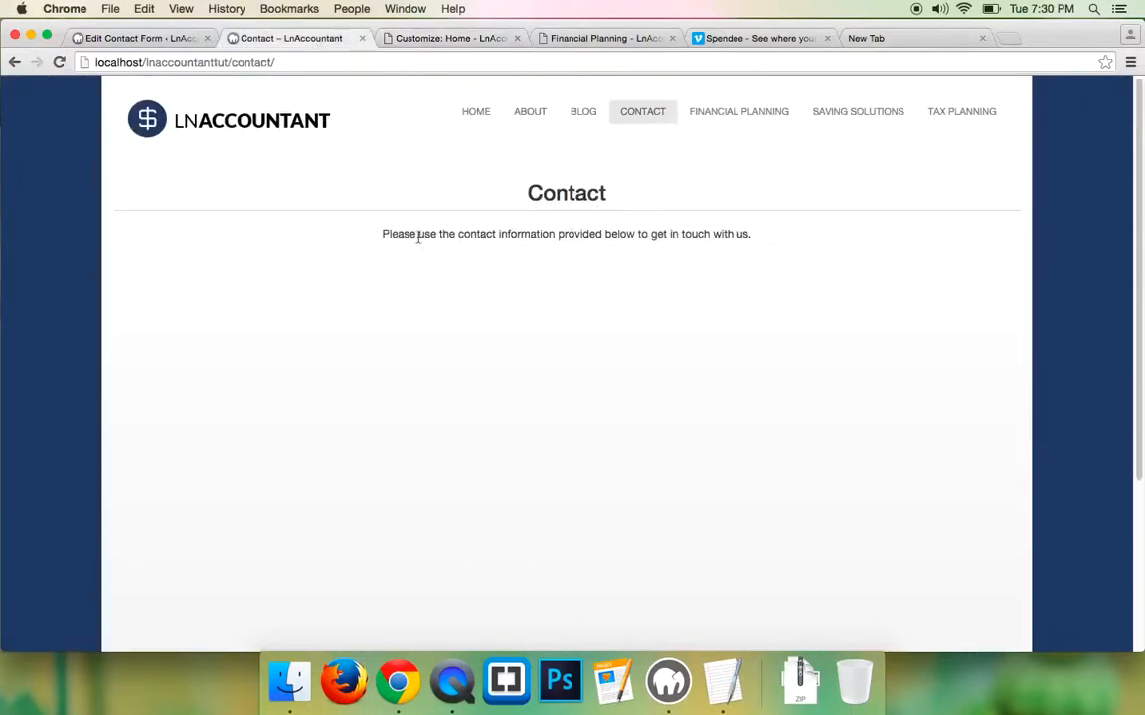
{"action": "scroll", "coordinate": [516, 354], "scroll_direction": "down", "scroll_amount": 10}
{"action": "scroll", "coordinate": [470, 350], "scroll_direction": "up", "scroll_amount": 10}
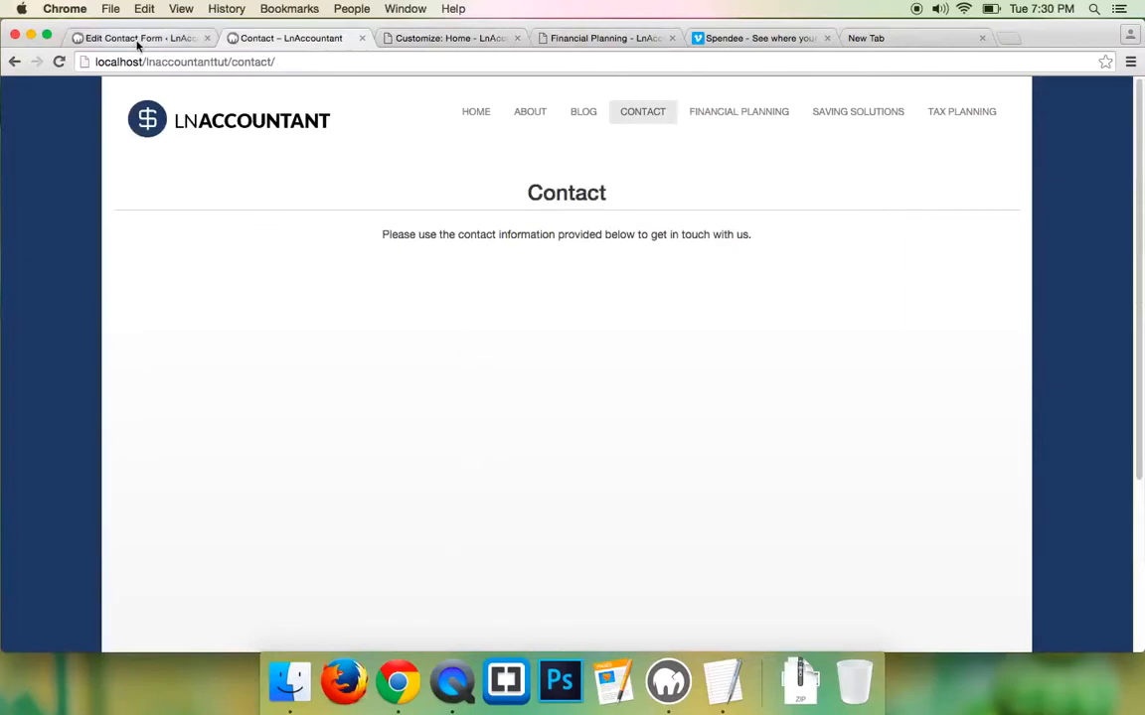
{"action": "left_click", "coordinate": [437, 37]}
{"action": "left_click", "coordinate": [594, 38]}
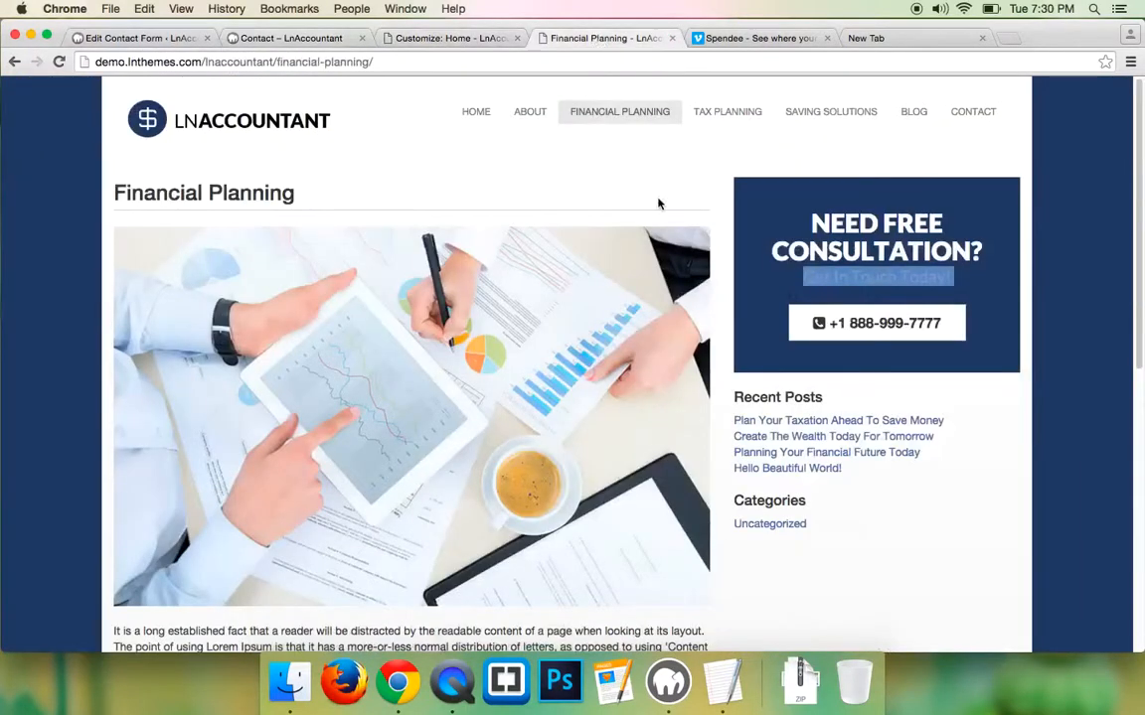
{"action": "left_click", "coordinate": [974, 118]}
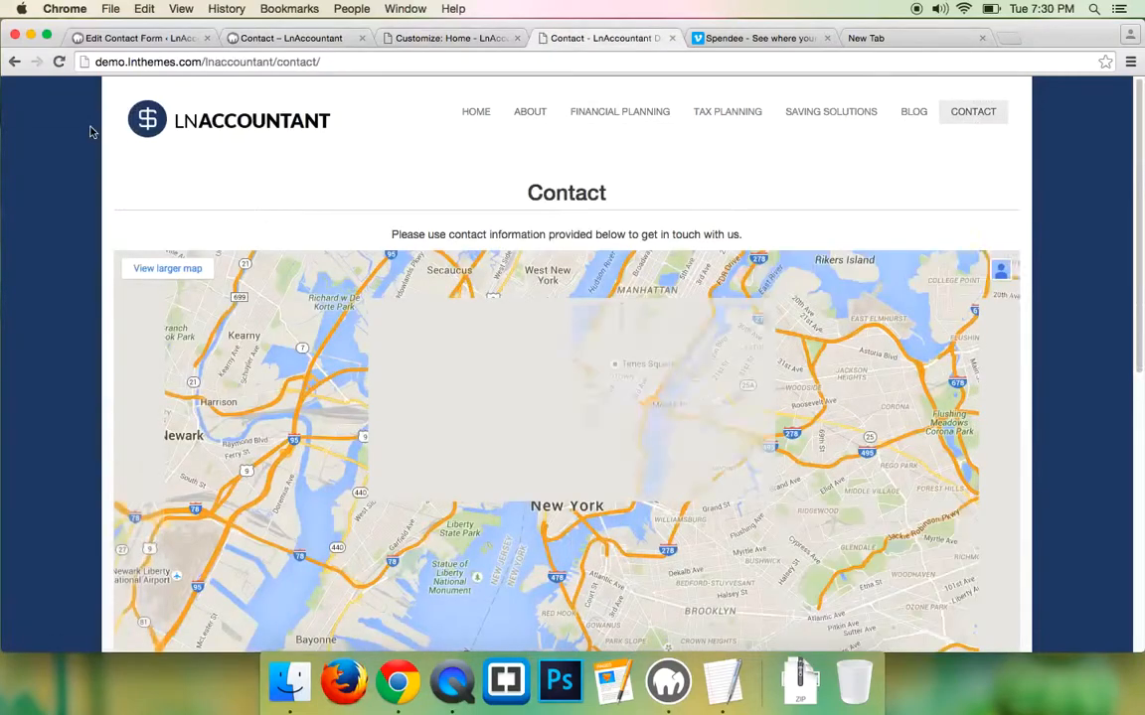
{"action": "scroll", "coordinate": [39, 141], "scroll_direction": "down", "scroll_amount": 1}
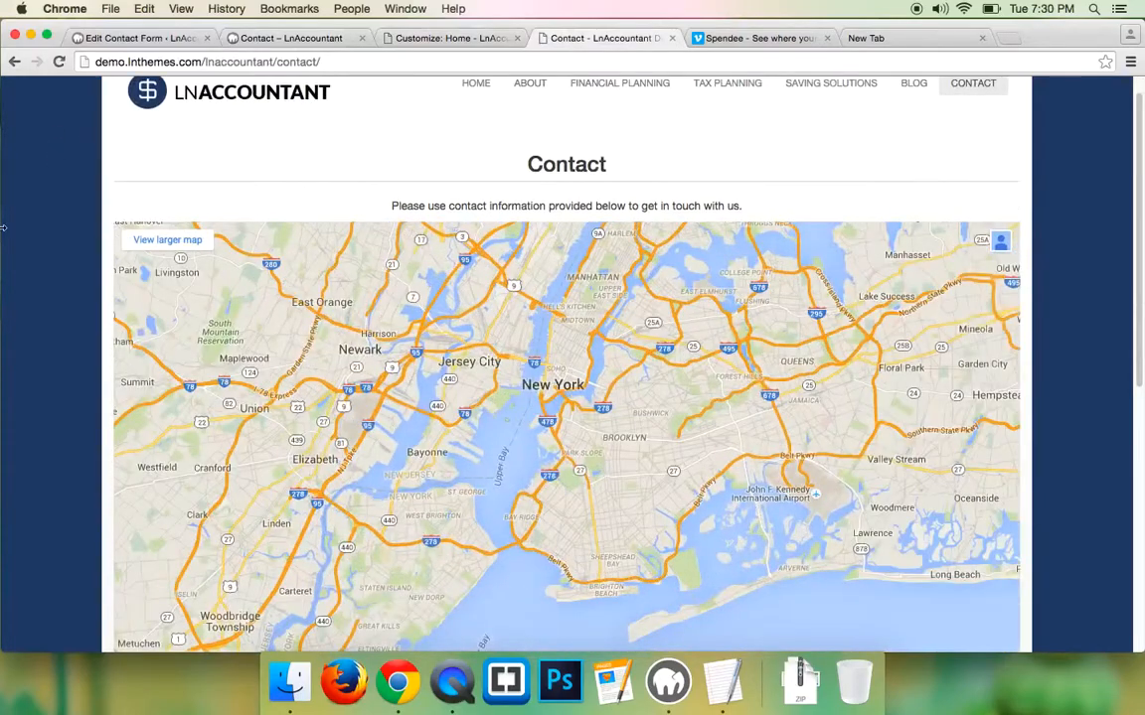
{"action": "scroll", "coordinate": [56, 246], "scroll_direction": "down", "scroll_amount": 10}
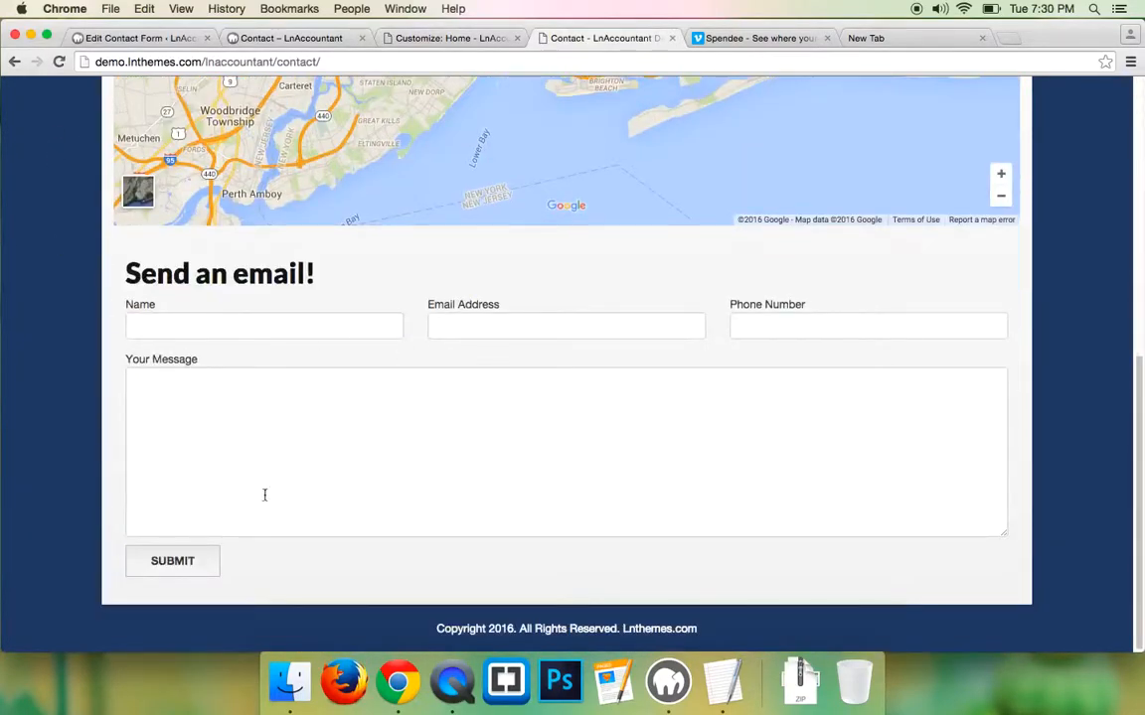
{"action": "scroll", "coordinate": [18, 316], "scroll_direction": "up", "scroll_amount": 12}
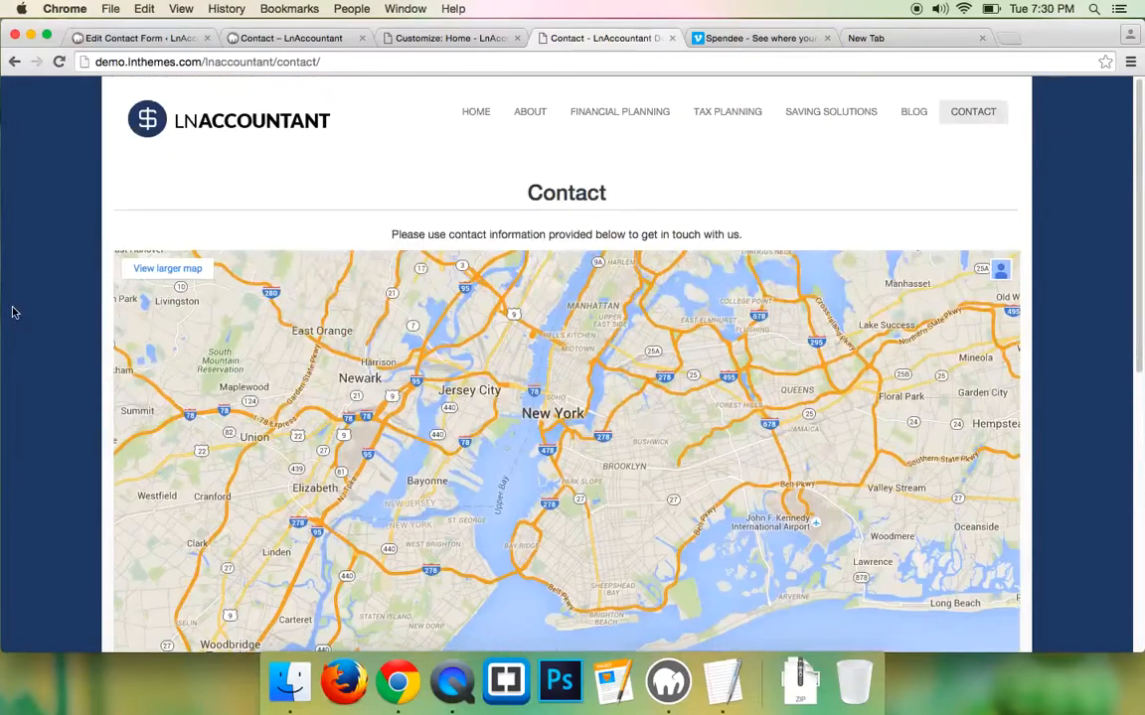
{"action": "scroll", "coordinate": [14, 310], "scroll_direction": "down", "scroll_amount": 1}
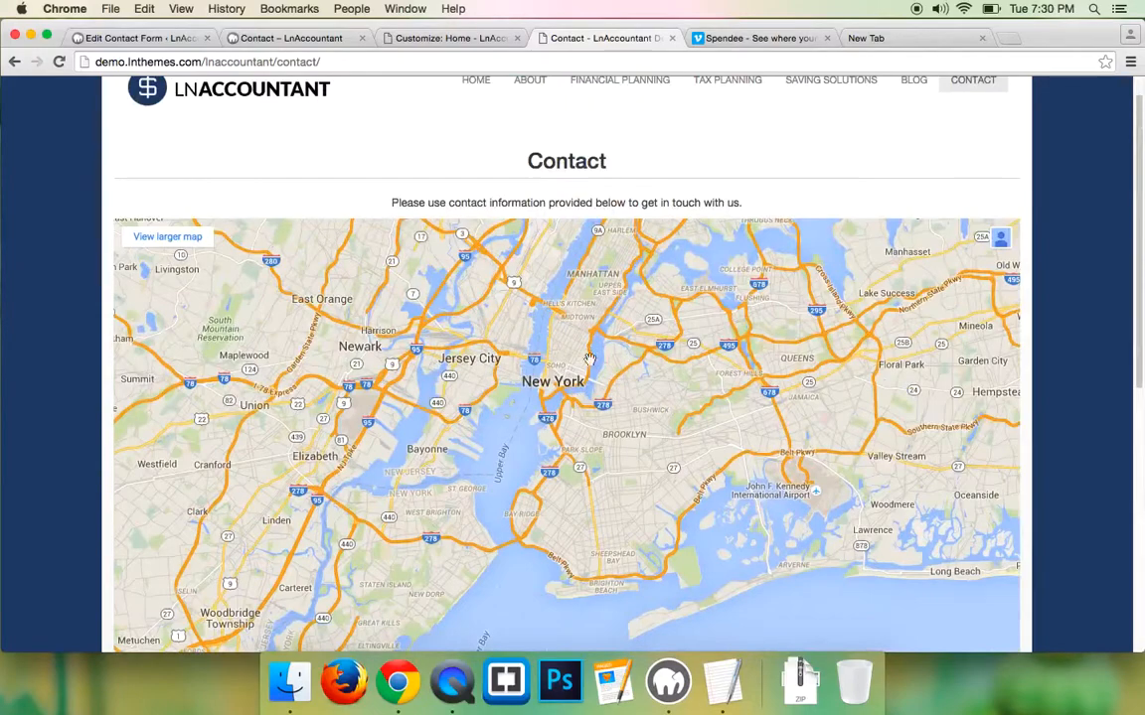
- Open the Customizer at its Contact Page settings
{"action": "left_click", "coordinate": [139, 38]}
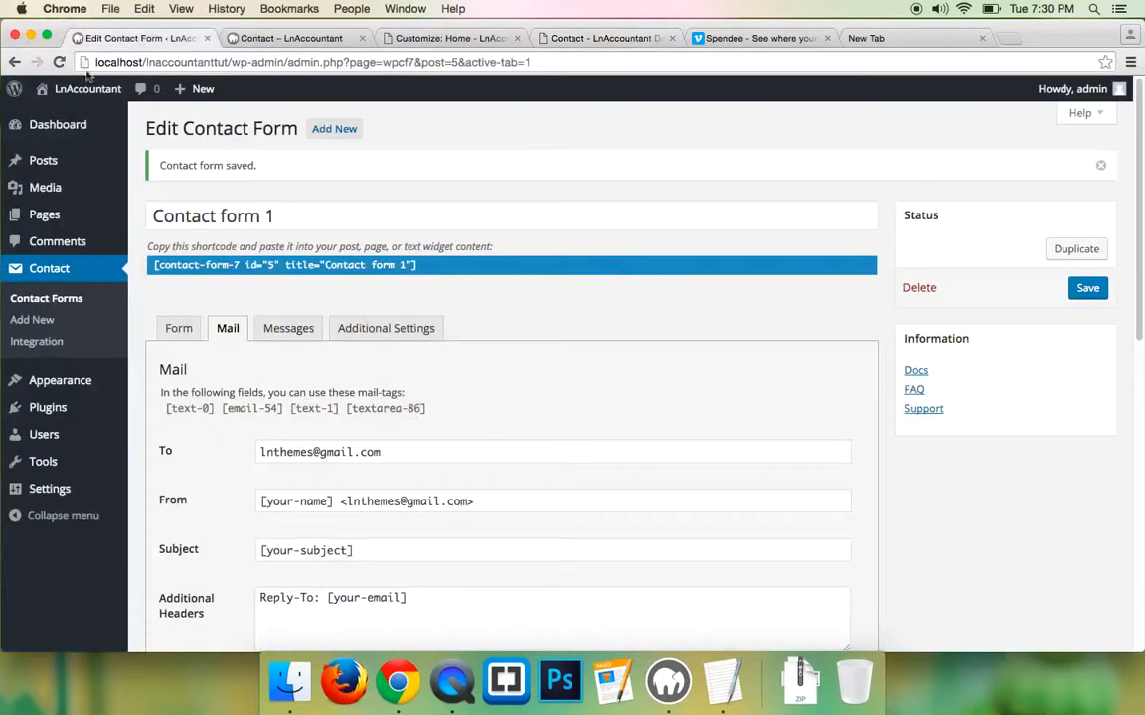
{"action": "mouse_move", "coordinate": [20, 381]}
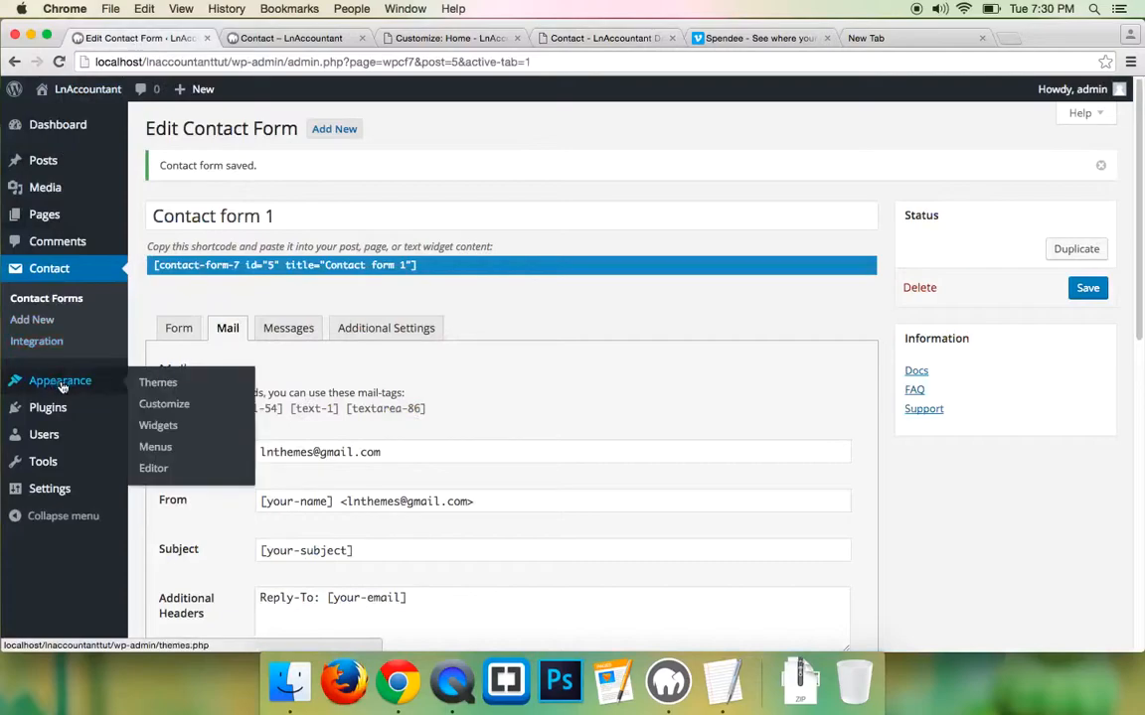
{"action": "left_click", "coordinate": [164, 404]}
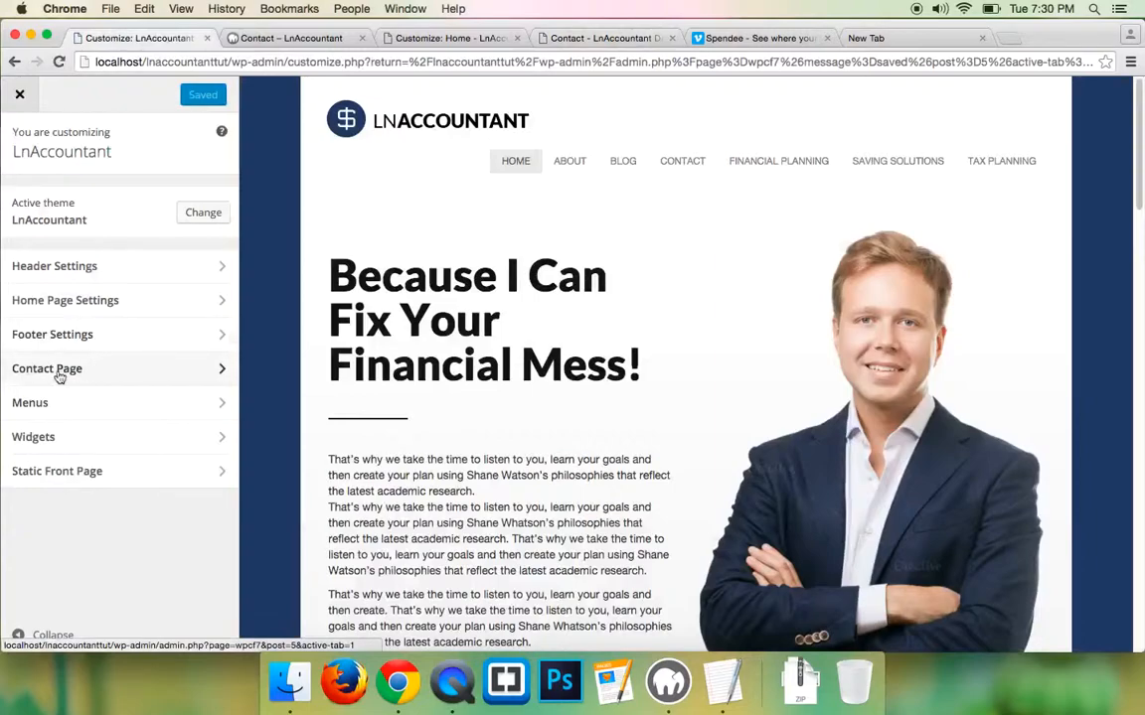
{"action": "left_click", "coordinate": [25, 373]}
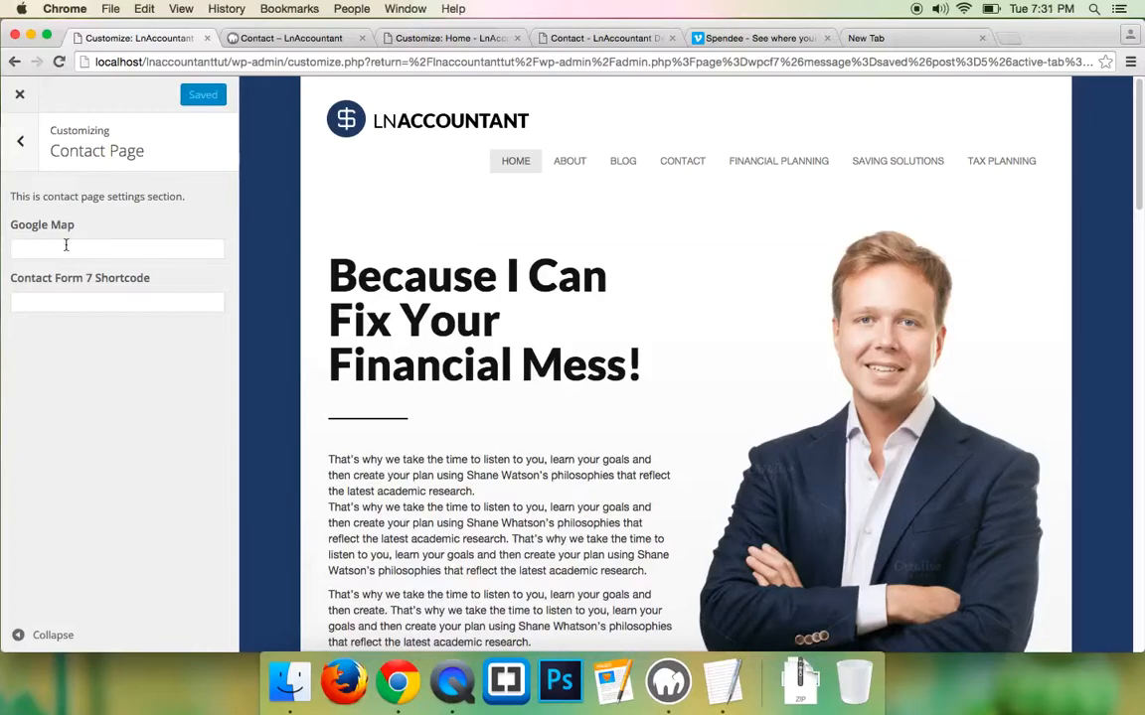
- Look over the demo Contact page's map, then switch to the empty new tab
{"action": "left_click", "coordinate": [437, 38]}
{"action": "left_click", "coordinate": [604, 38]}
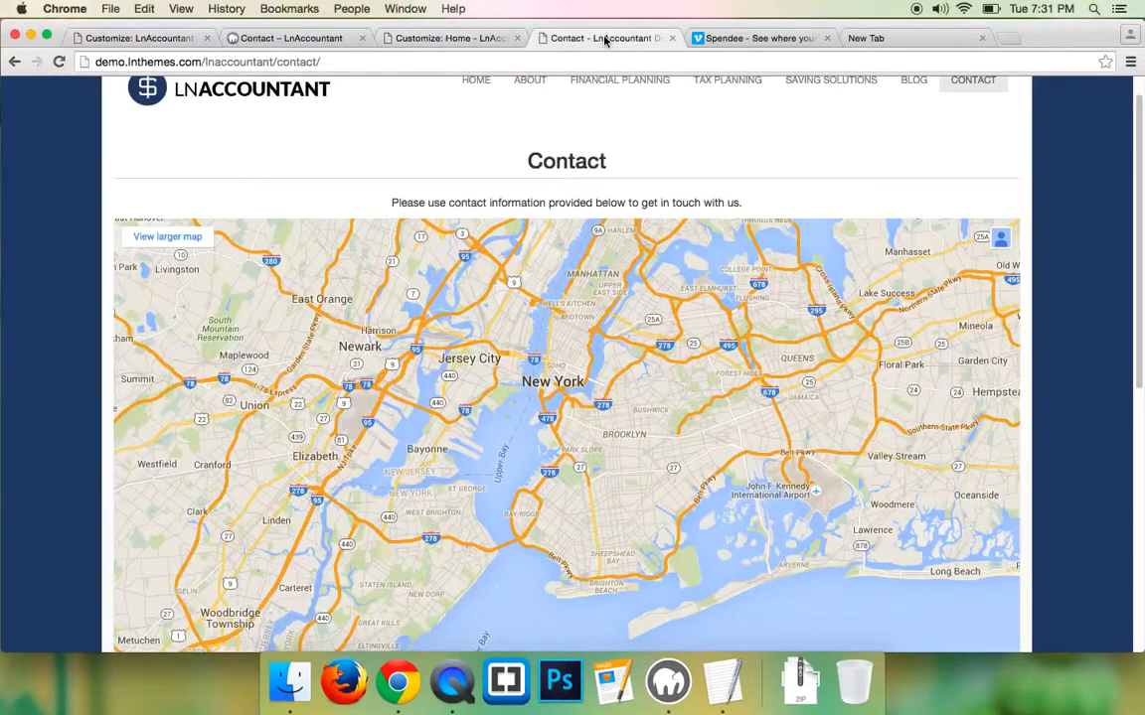
{"action": "scroll", "coordinate": [41, 232], "scroll_direction": "down", "scroll_amount": 1}
{"action": "scroll", "coordinate": [46, 229], "scroll_direction": "down", "scroll_amount": 3}
{"action": "scroll", "coordinate": [50, 229], "scroll_direction": "up", "scroll_amount": 3}
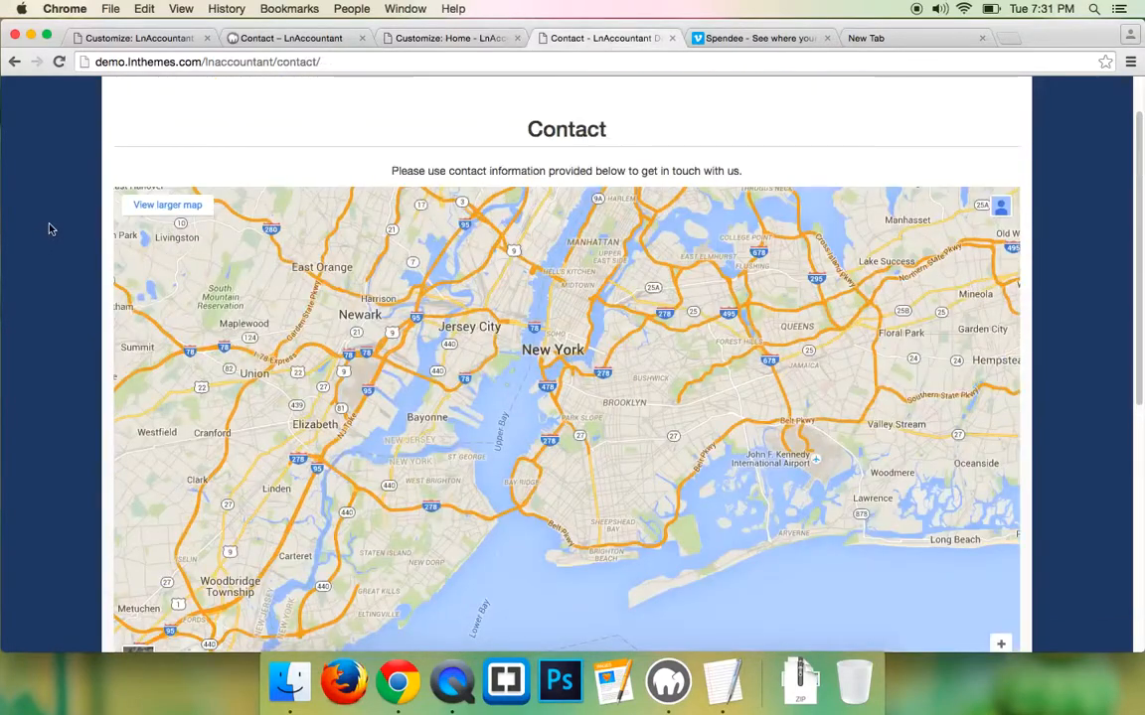
{"action": "left_click", "coordinate": [866, 38]}
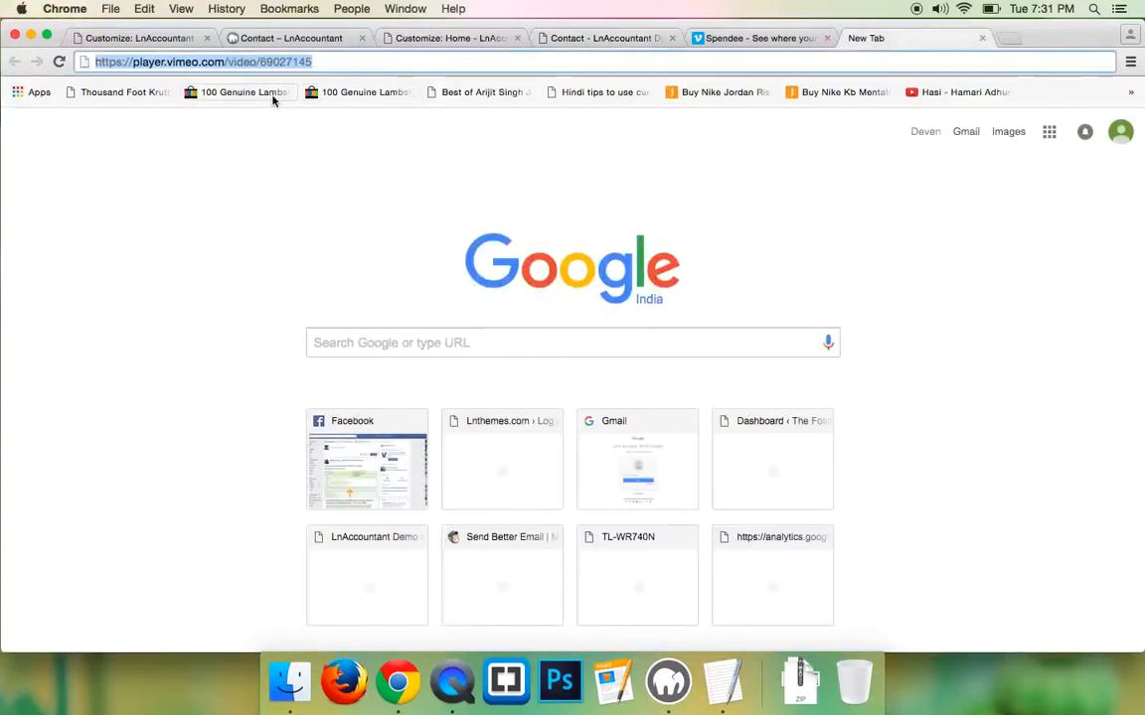
- Load maps.google.com and search for New York
{"action": "type", "text": "maps.google."}
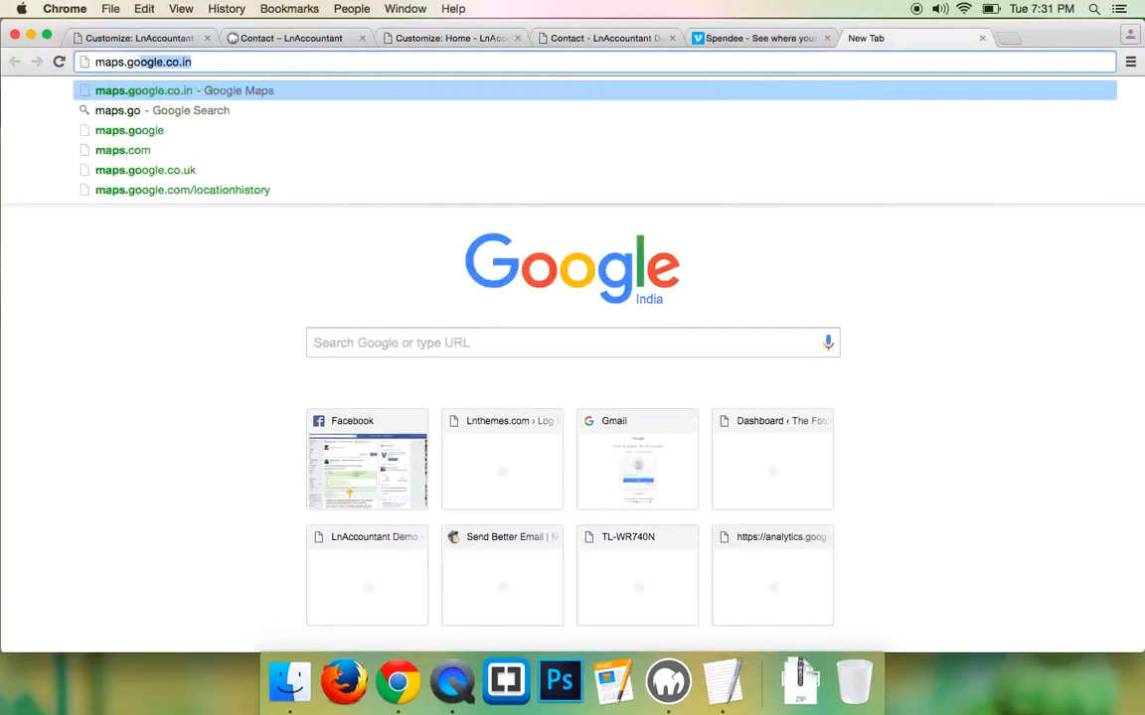
{"action": "type", "text": "com"}
{"action": "key", "text": "Return"}
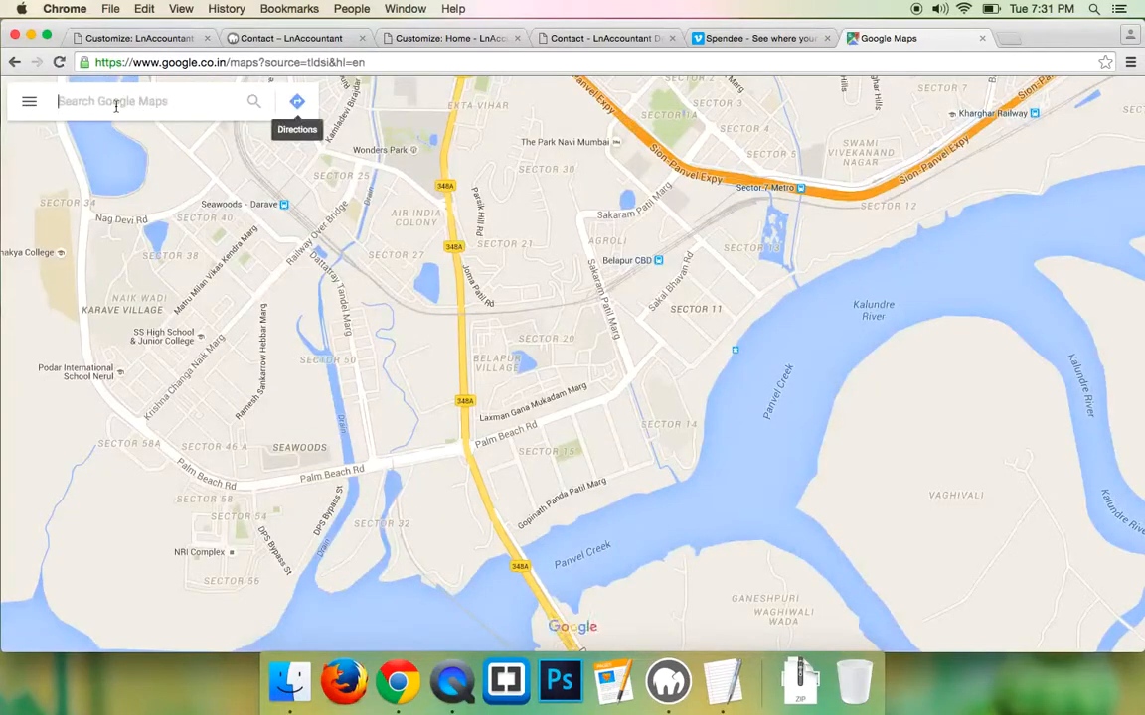
{"action": "left_click", "coordinate": [116, 103]}
{"action": "type", "text": "New York"}
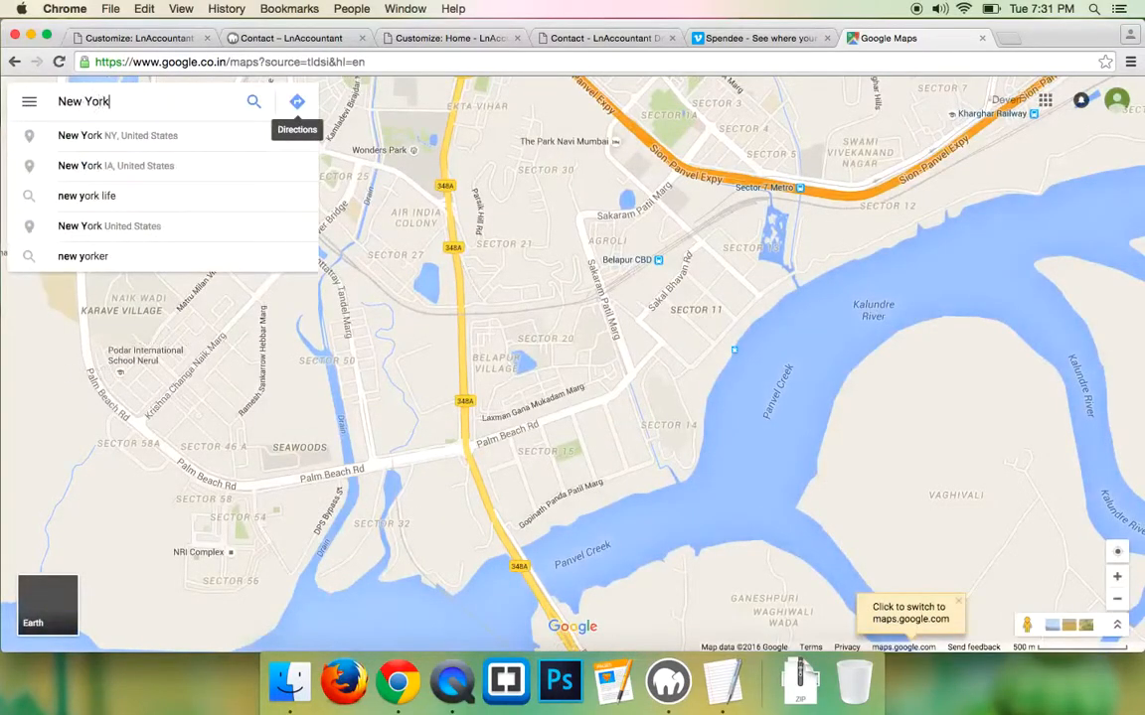
{"action": "key", "text": "Return"}
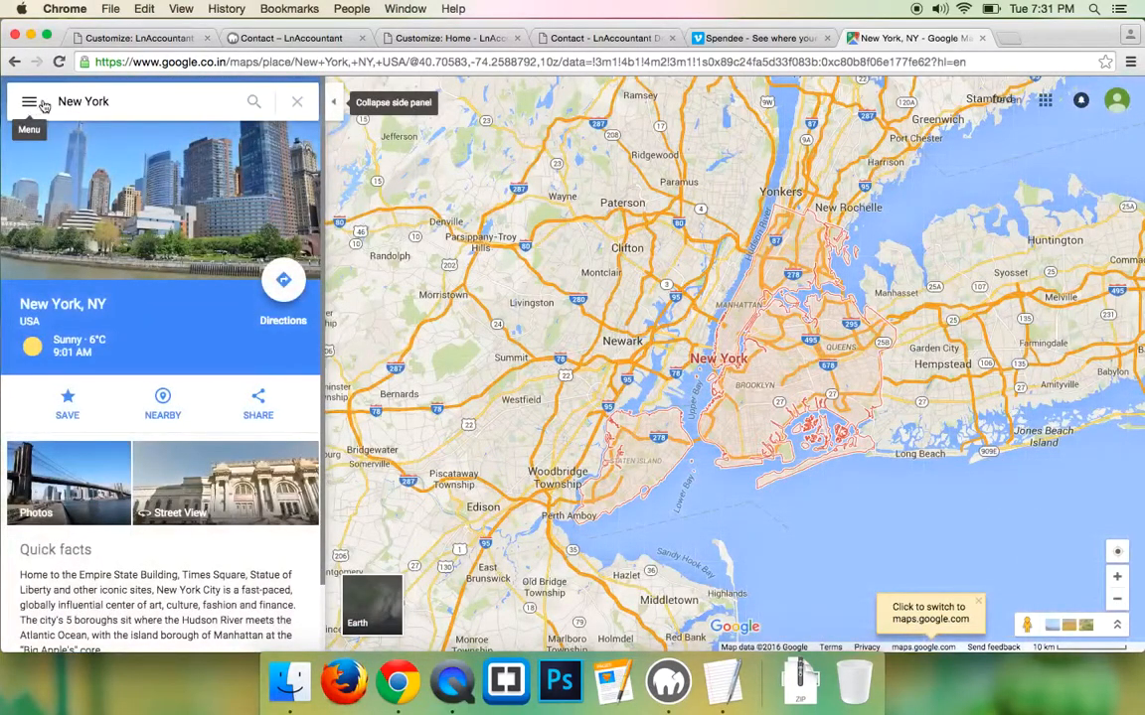
- Copy the New York map's medium-size iframe embed code from the Embed map dialog
{"action": "left_click", "coordinate": [30, 108]}
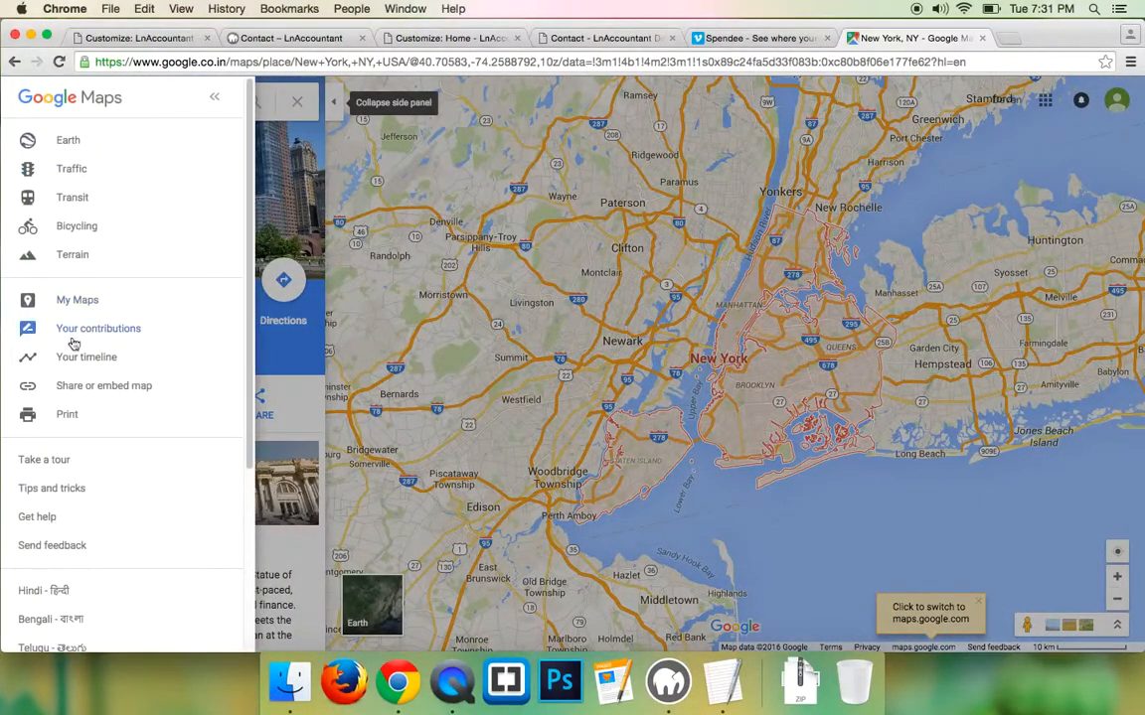
{"action": "left_click", "coordinate": [112, 386]}
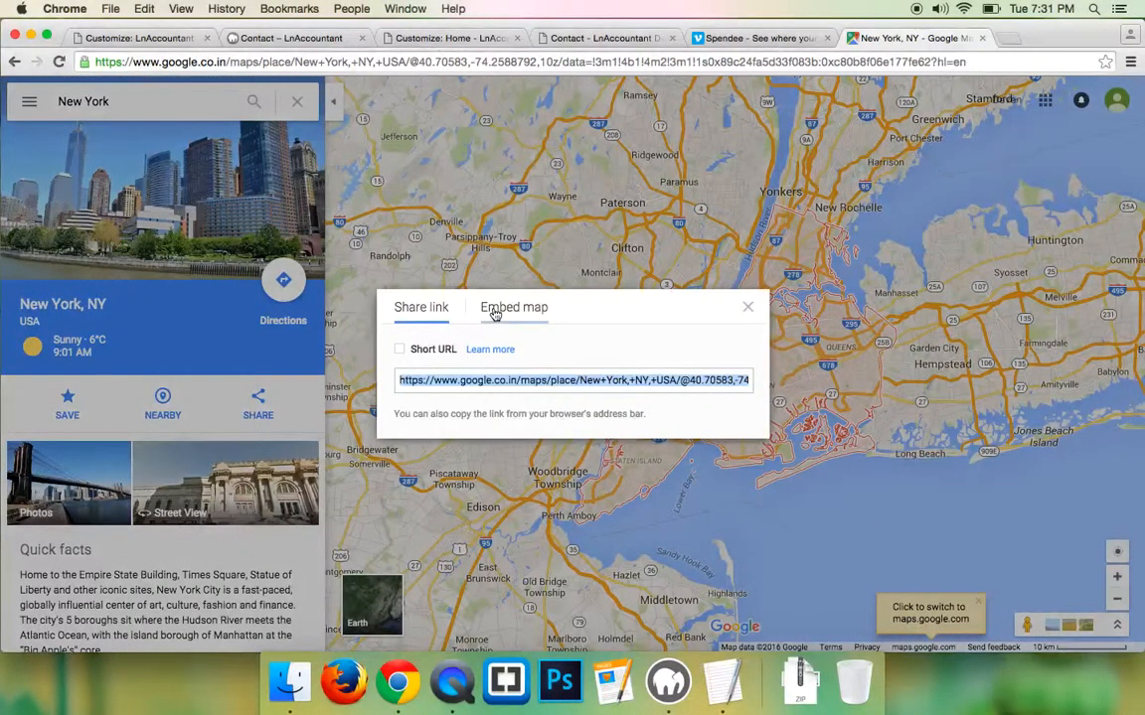
{"action": "left_click", "coordinate": [506, 309]}
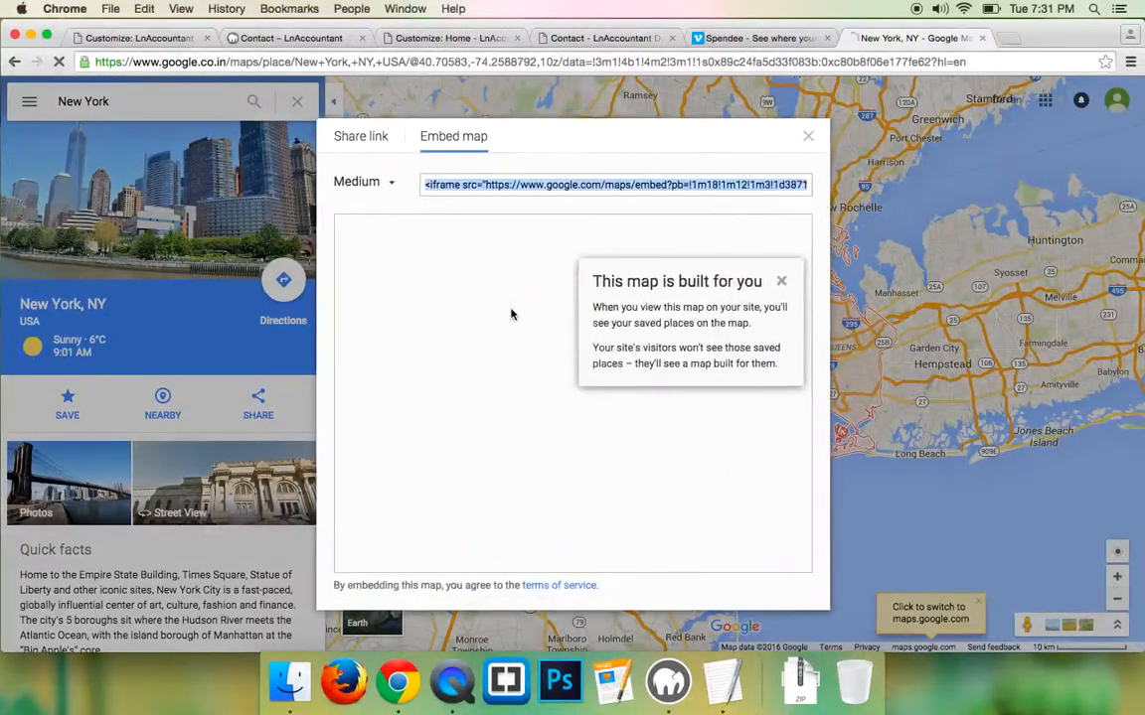
{"action": "right_click", "coordinate": [516, 189]}
{"action": "left_click", "coordinate": [596, 264]}
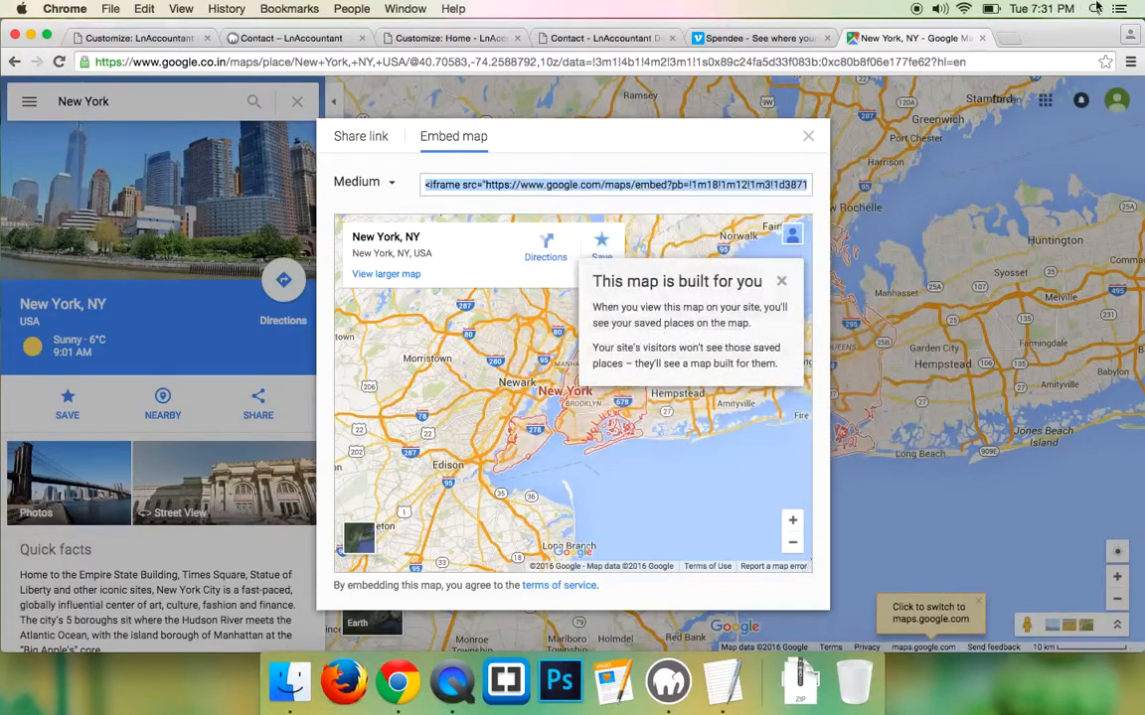
{"action": "key", "text": "super+space"}
- Paste the iframe code into a new plain-text TextEdit document
{"action": "type", "text": "text"}
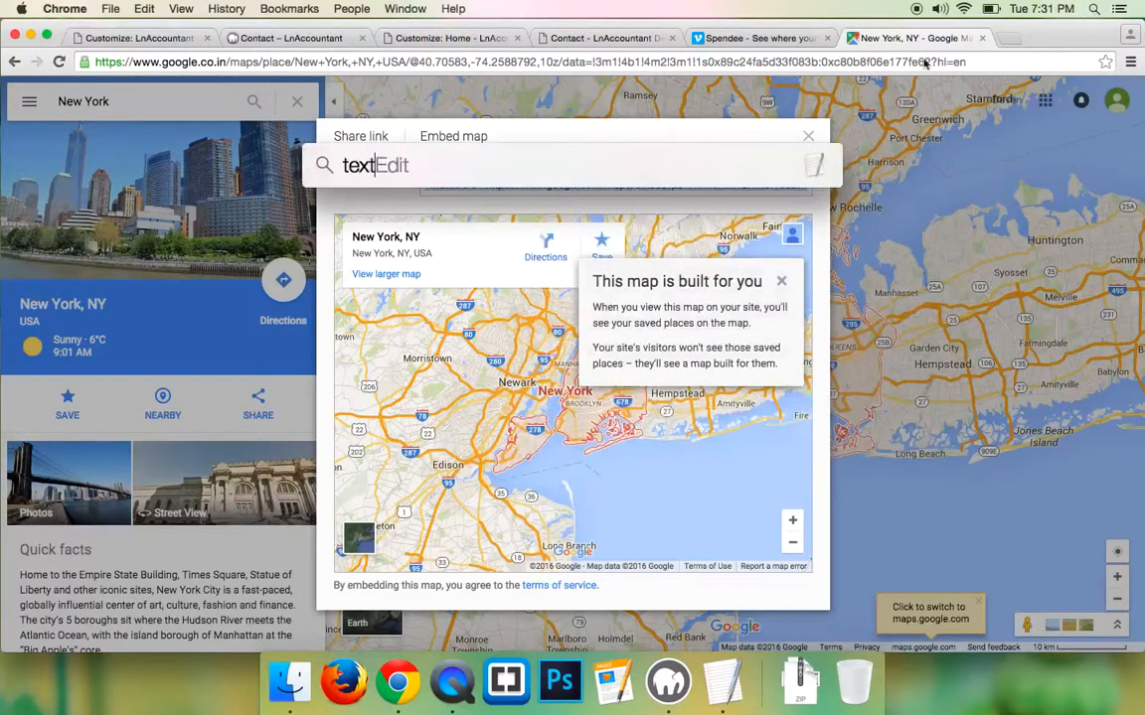
{"action": "key", "text": "Return"}
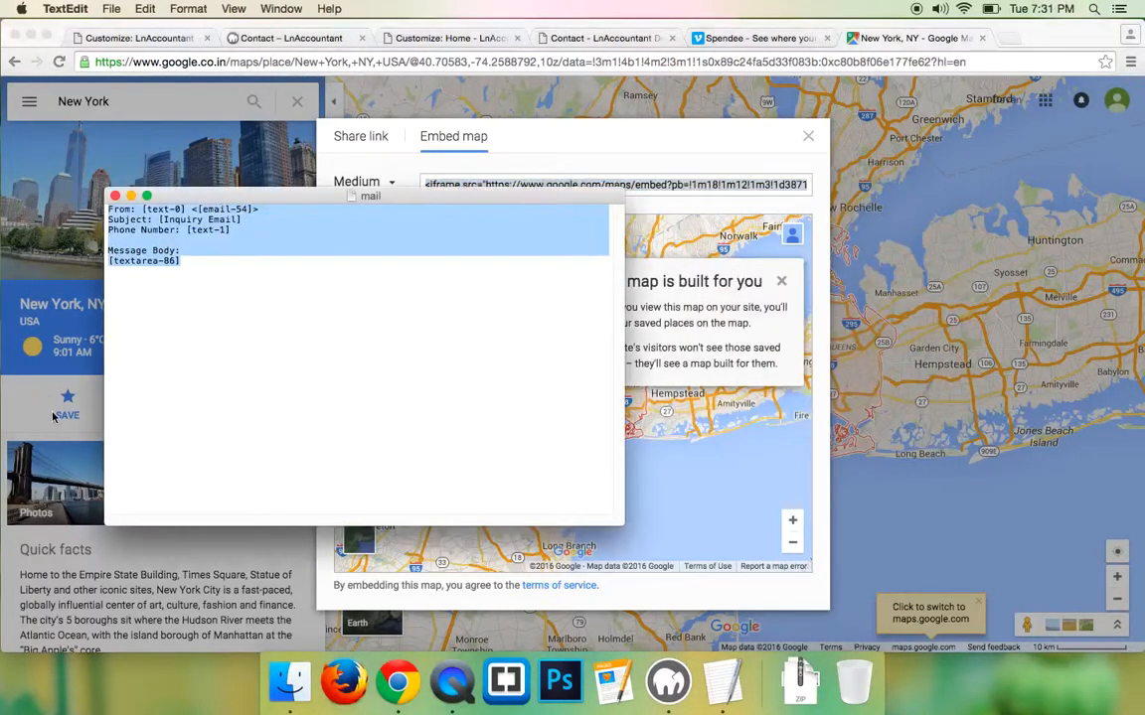
{"action": "left_click", "coordinate": [111, 8]}
{"action": "left_click", "coordinate": [117, 27]}
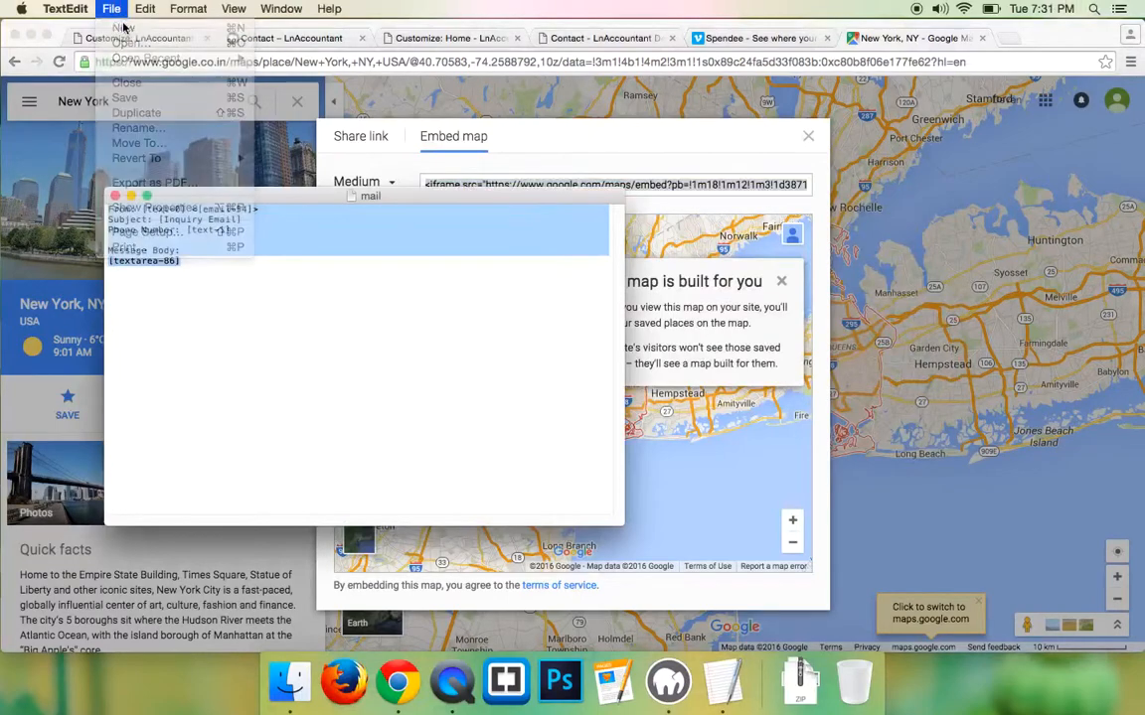
{"action": "left_click", "coordinate": [194, 9]}
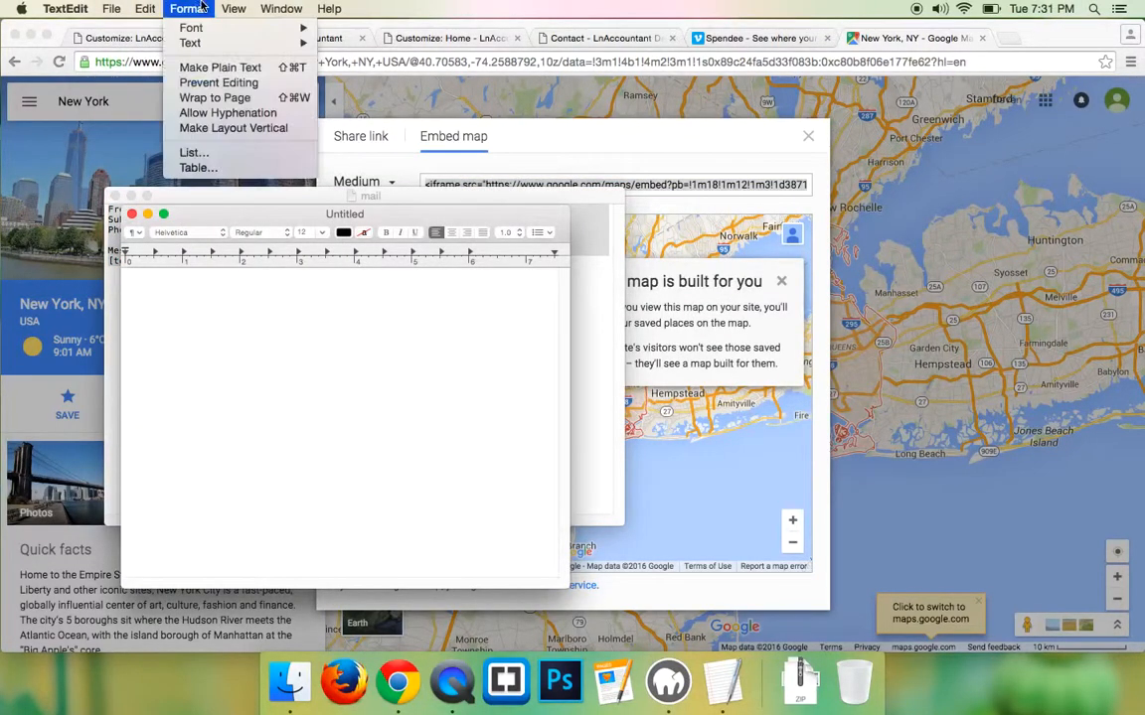
{"action": "left_click", "coordinate": [230, 68]}
{"action": "key", "text": "super+v"}
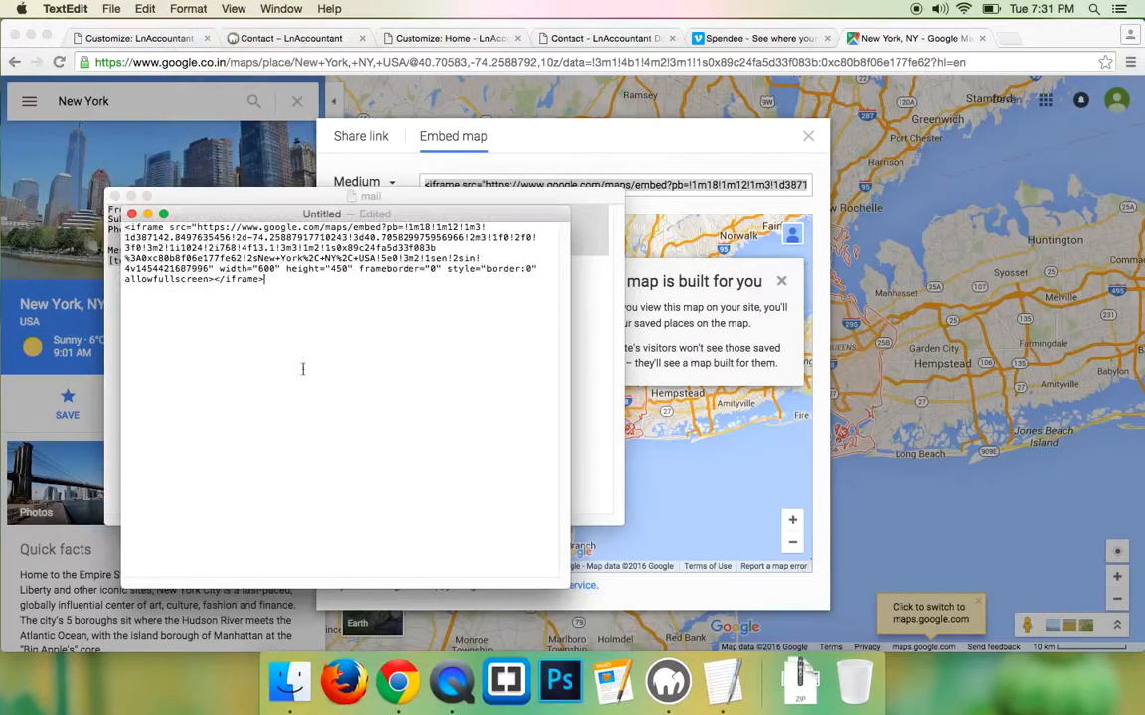
{"action": "left_click_drag", "start_coordinate": [568, 586], "coordinate": [1141, 626]}
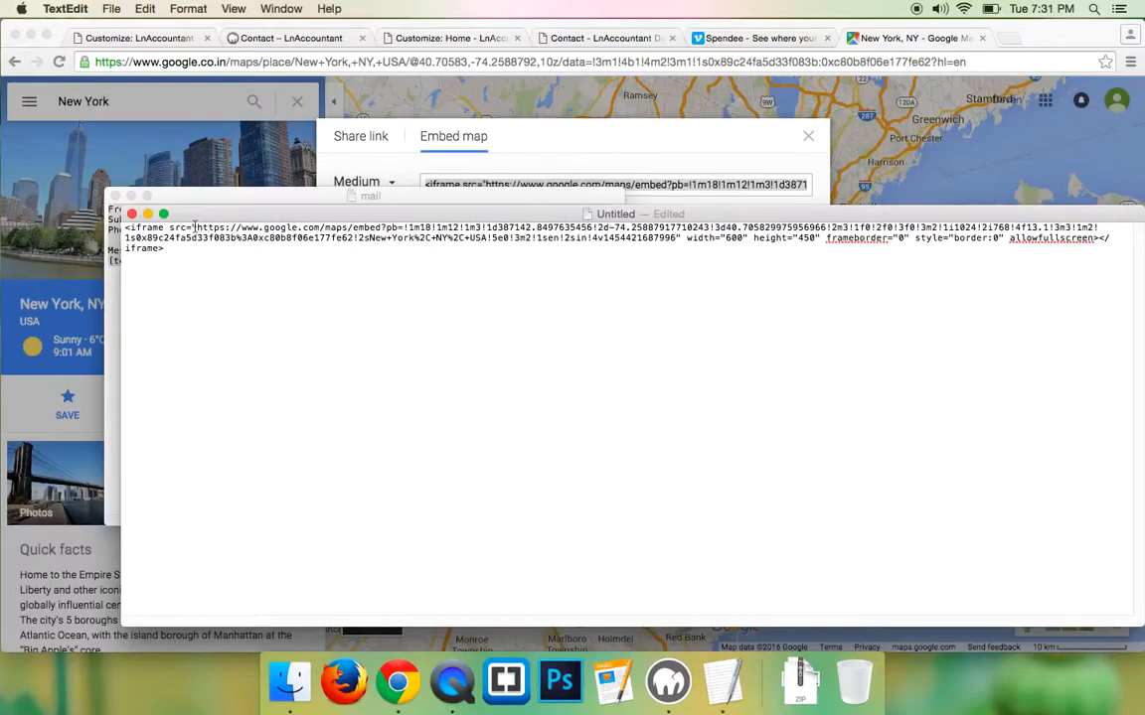
- Strip the iframe tag and trailing attributes, leaving the bare embed URL, and copy it
{"action": "left_click_drag", "start_coordinate": [196, 227], "coordinate": [125, 227]}
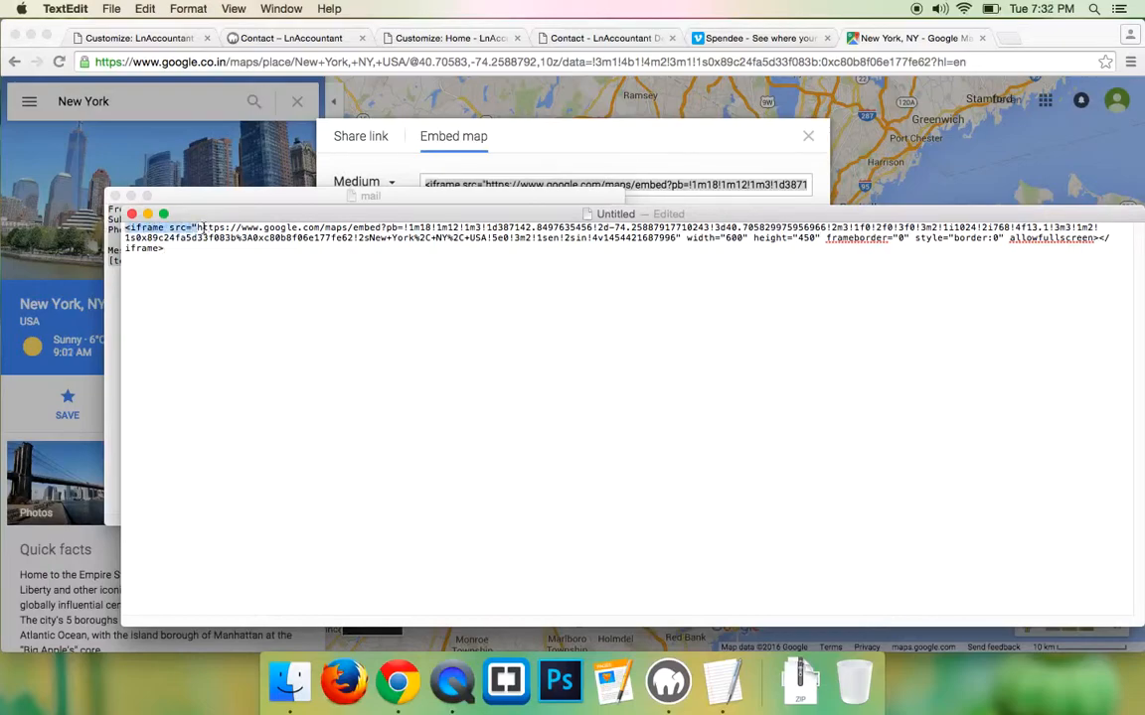
{"action": "key", "text": "BackSpace"}
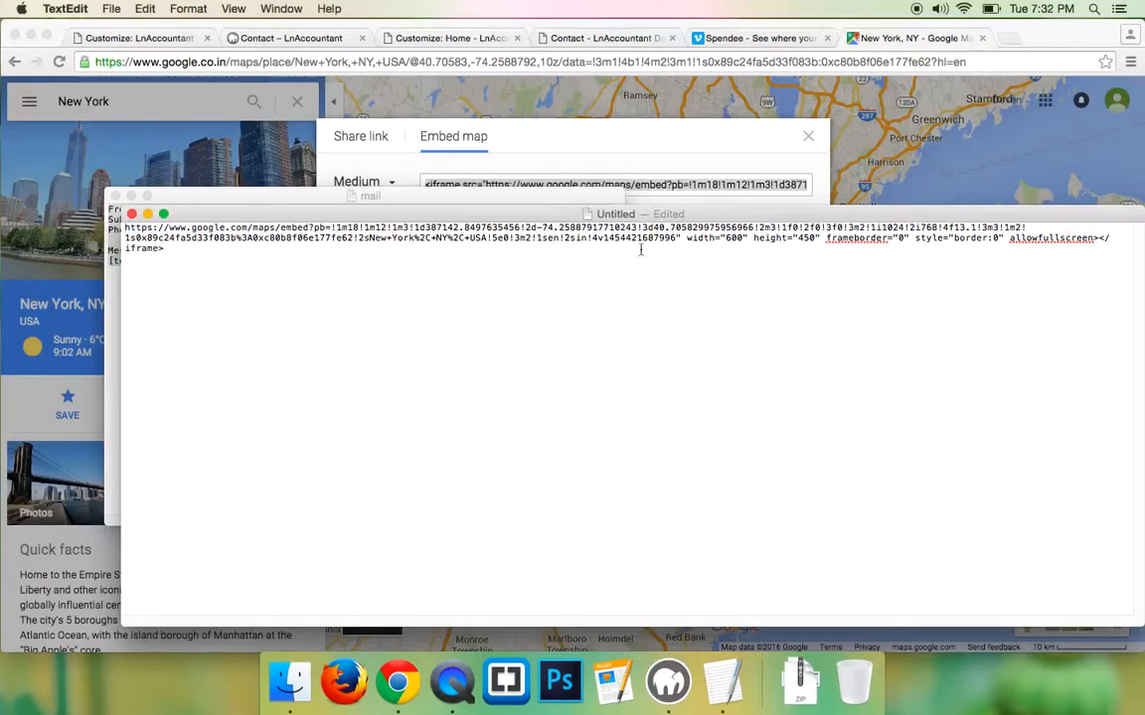
{"action": "left_click_drag", "start_coordinate": [678, 239], "coordinate": [689, 253]}
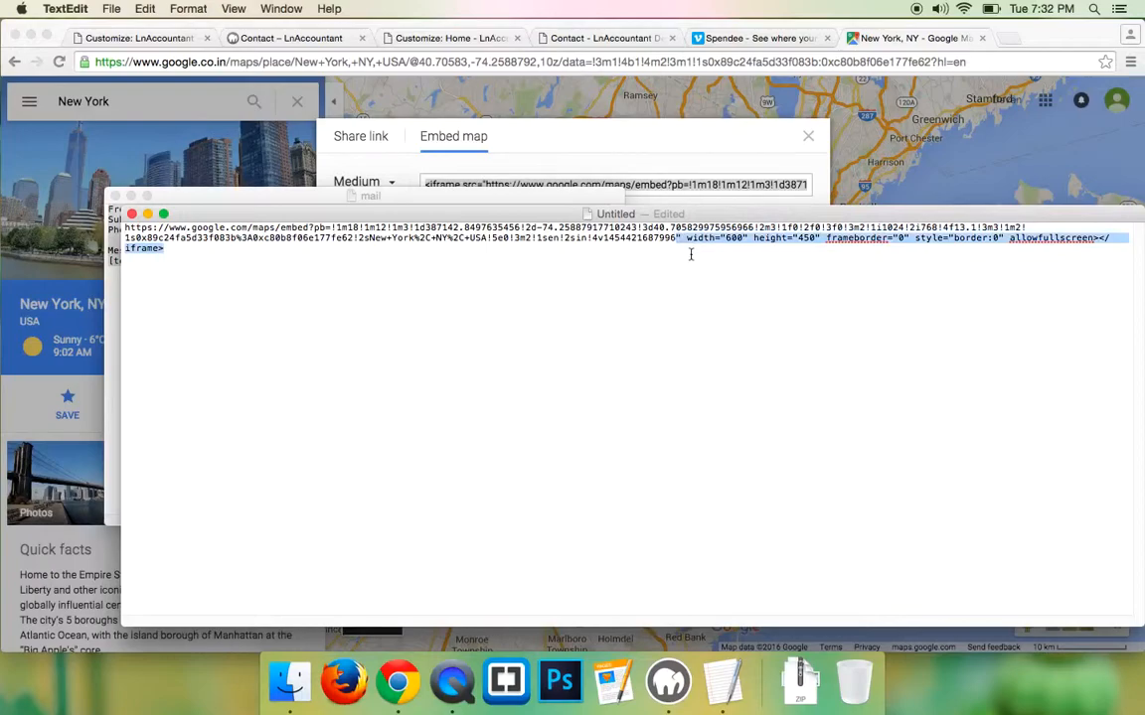
{"action": "key", "text": "BackSpace"}
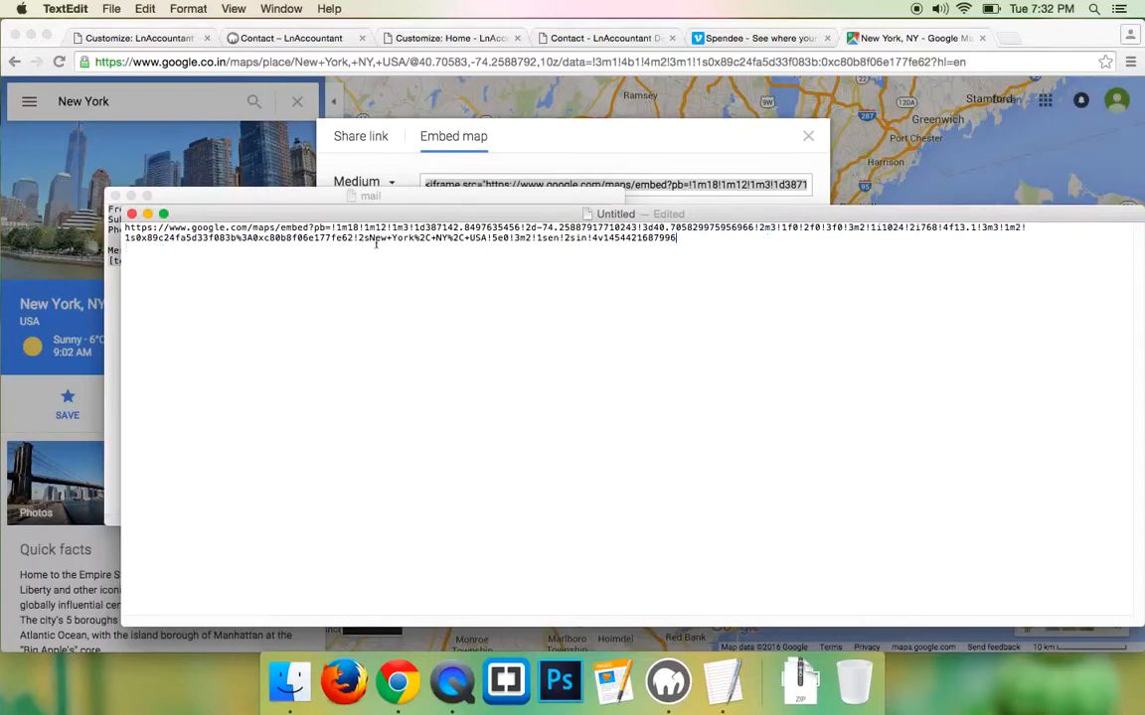
{"action": "left_click_drag", "start_coordinate": [680, 239], "coordinate": [206, 221]}
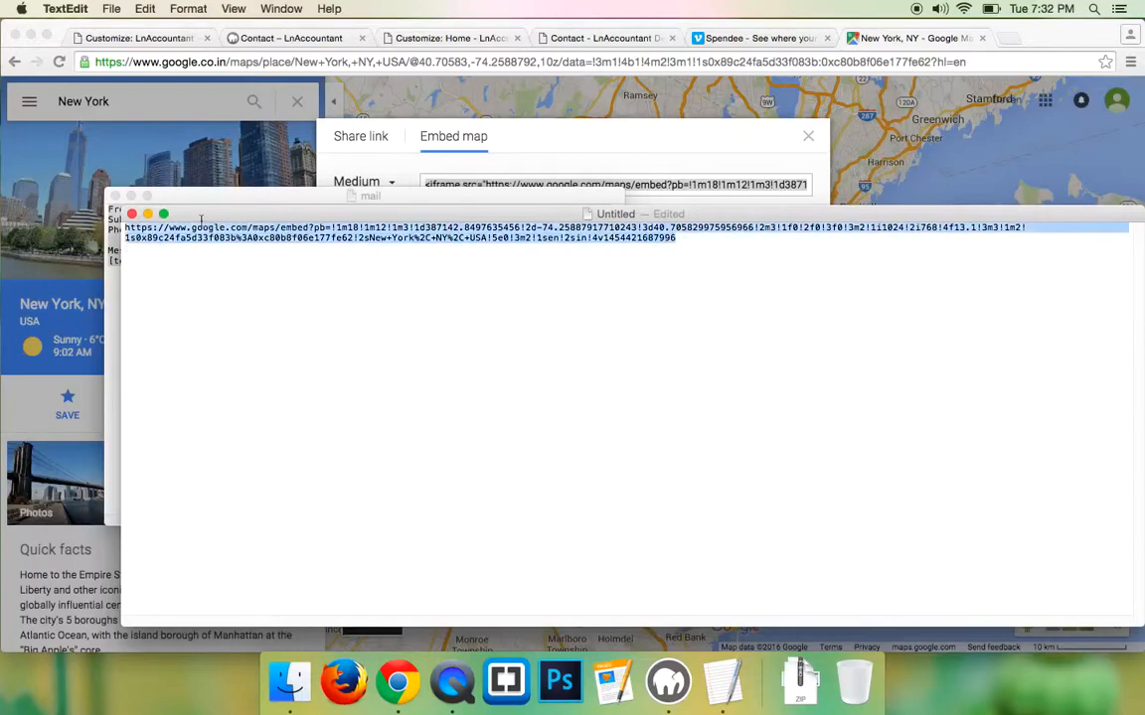
{"action": "right_click", "coordinate": [169, 206]}
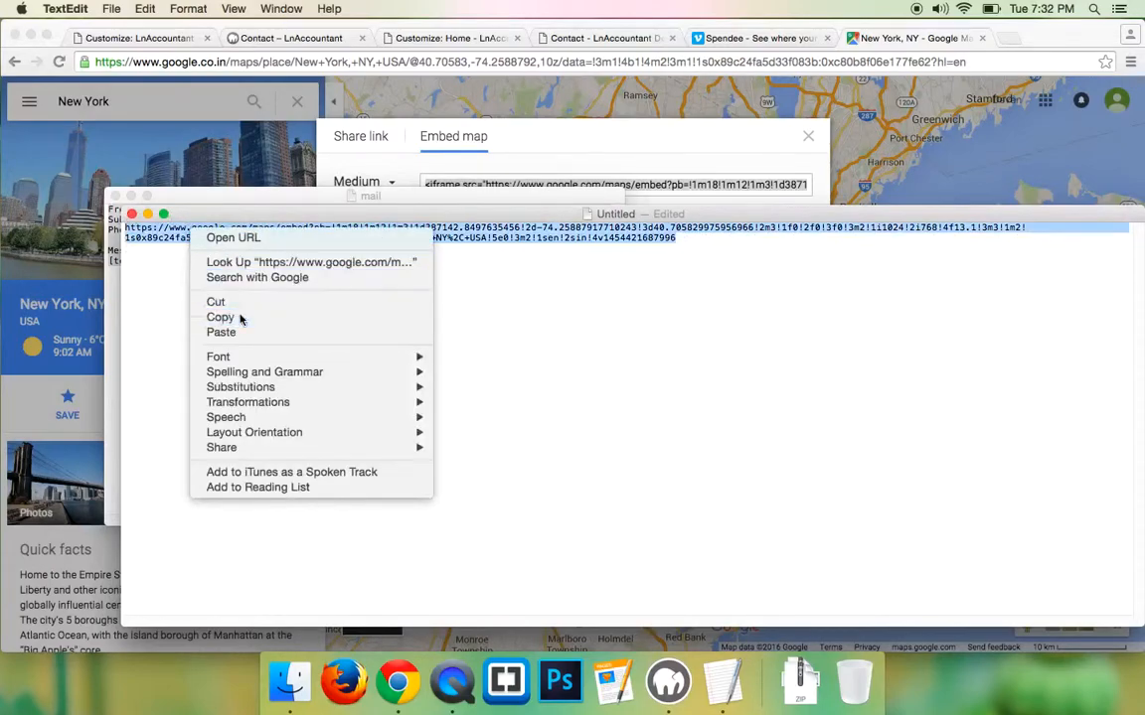
{"action": "left_click", "coordinate": [239, 280]}
{"action": "left_click", "coordinate": [144, 36]}
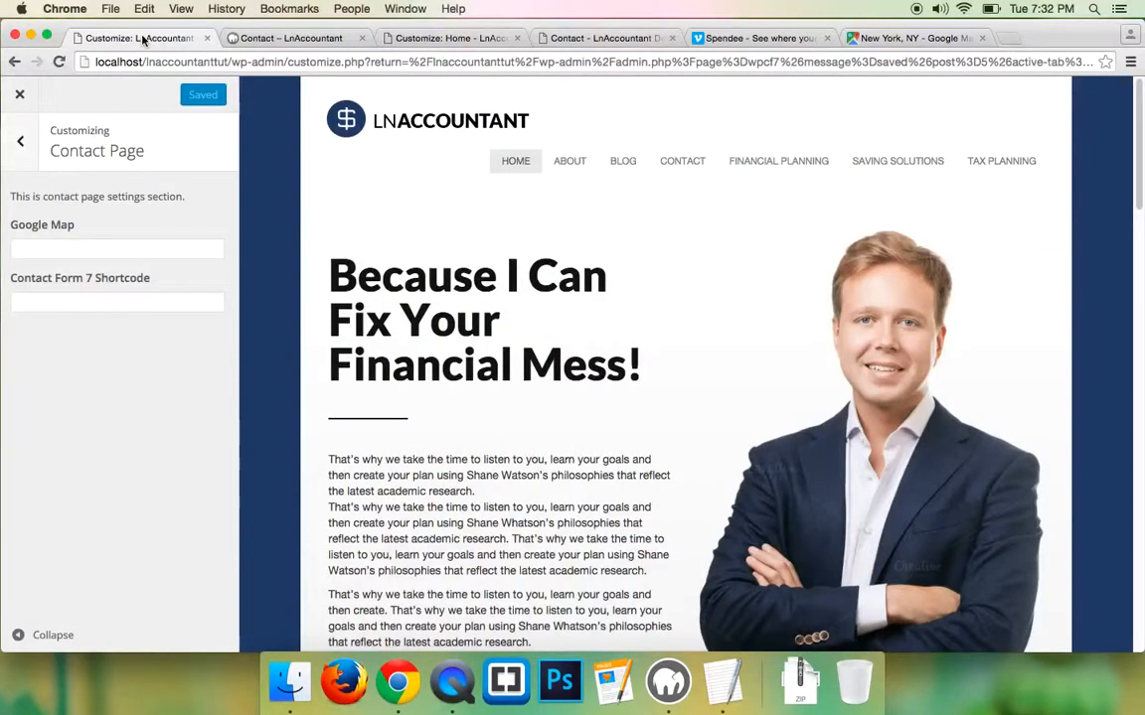
- Paste the embed URL into the Contact Page's Google Map field, publish, and exit the Customizer
{"action": "left_click", "coordinate": [83, 248]}
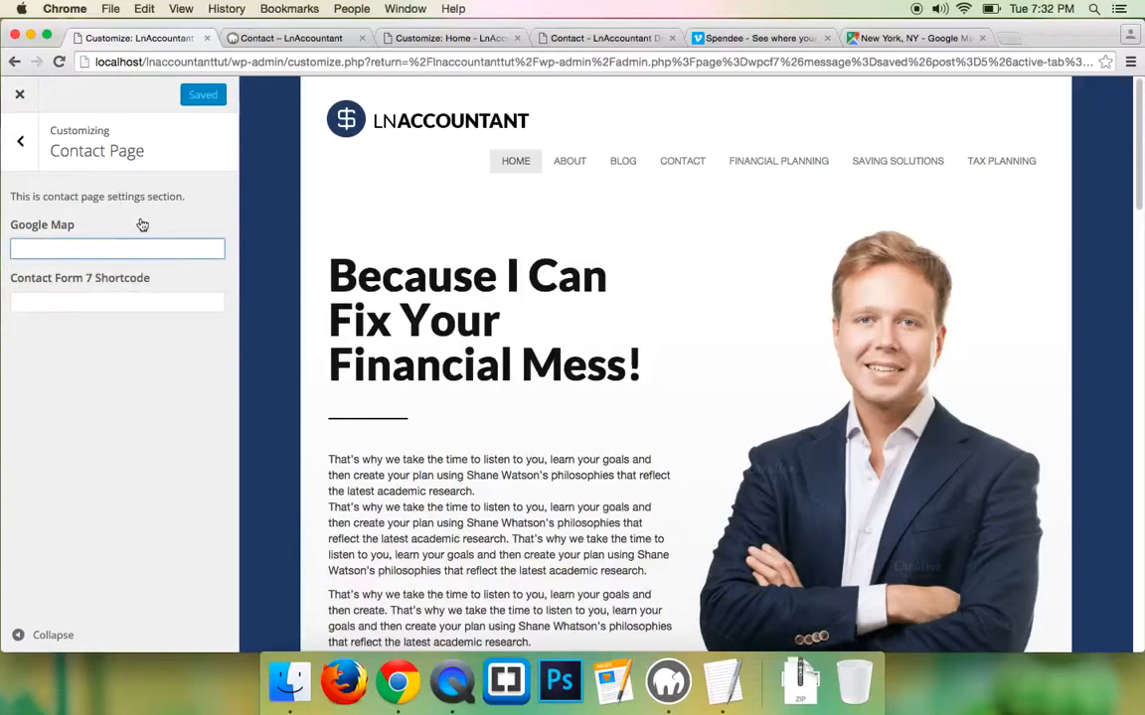
{"action": "key", "text": "super+v"}
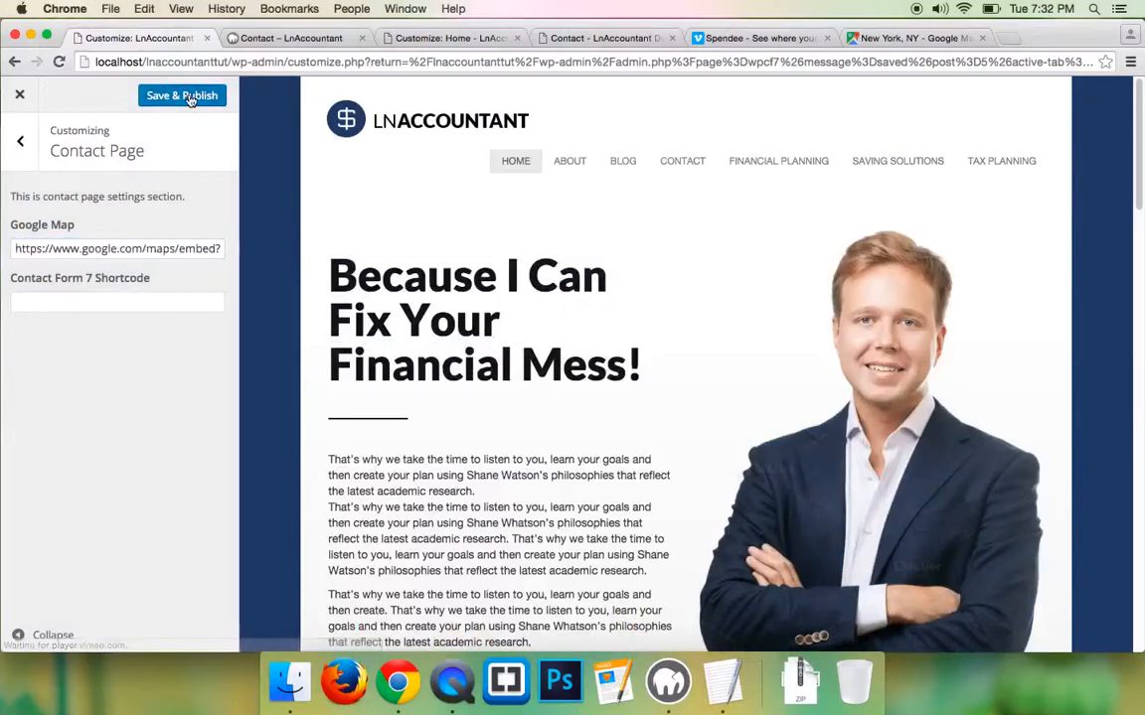
{"action": "left_click", "coordinate": [191, 96]}
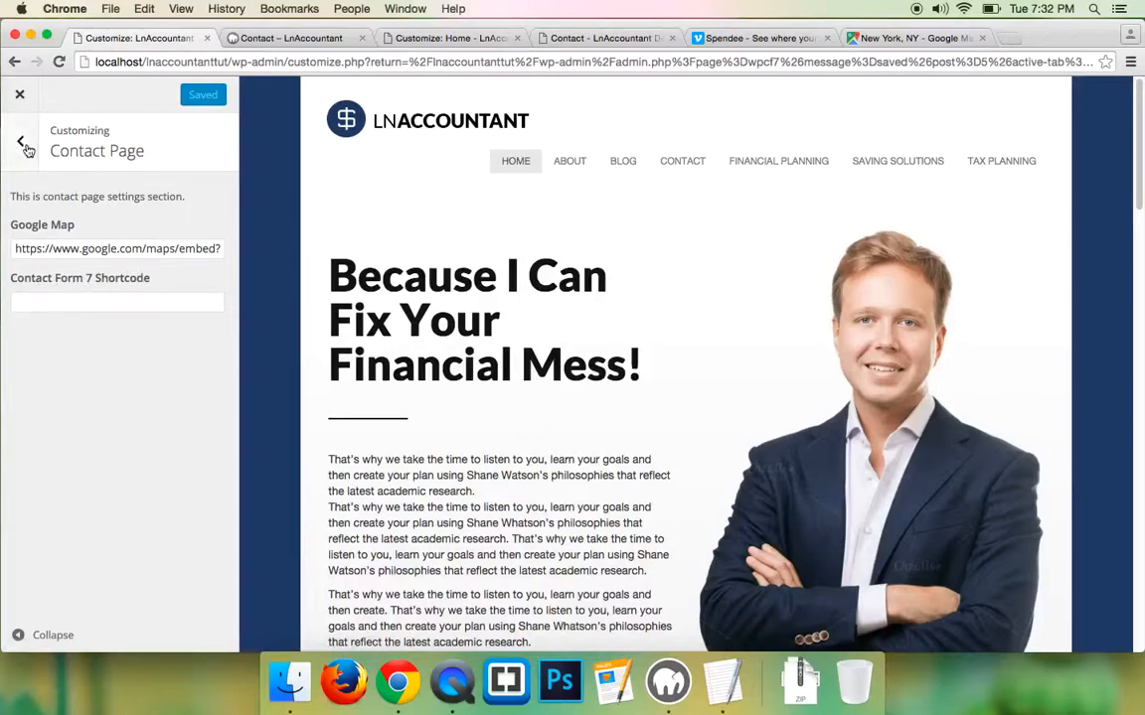
{"action": "left_click", "coordinate": [19, 94]}
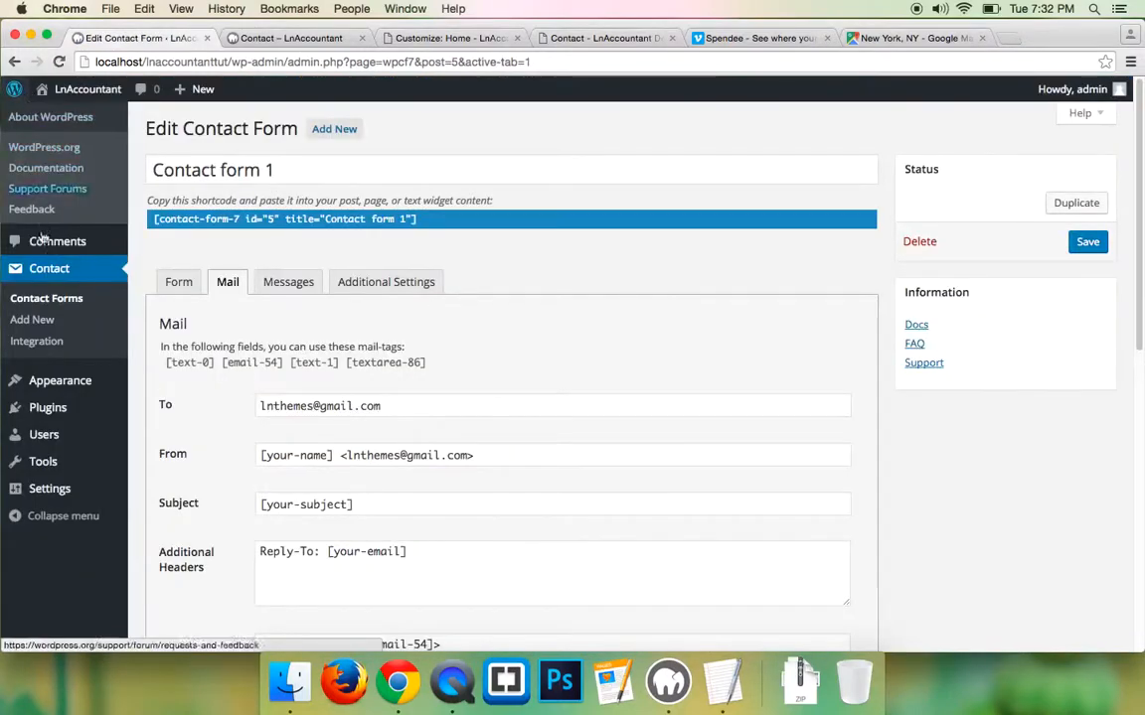
- Copy the [contact-form-7 id="5" title="Contact form 1"] shortcode from the Contact Forms list
{"action": "mouse_move", "coordinate": [58, 400]}
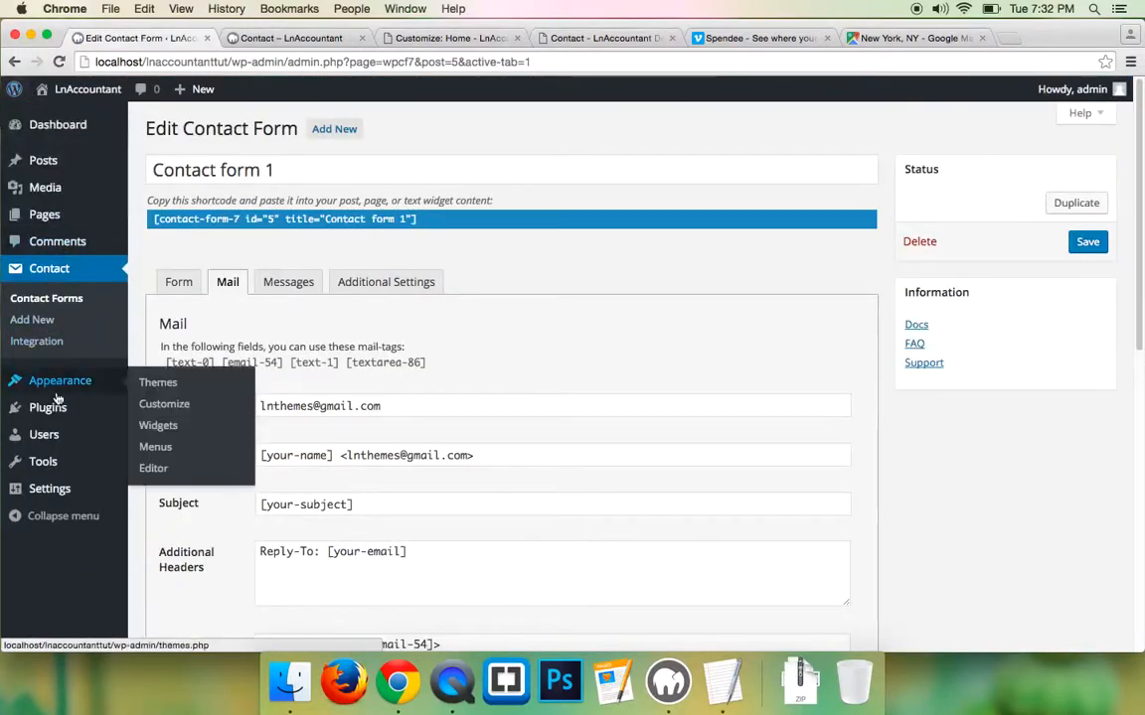
{"action": "left_click", "coordinate": [45, 300]}
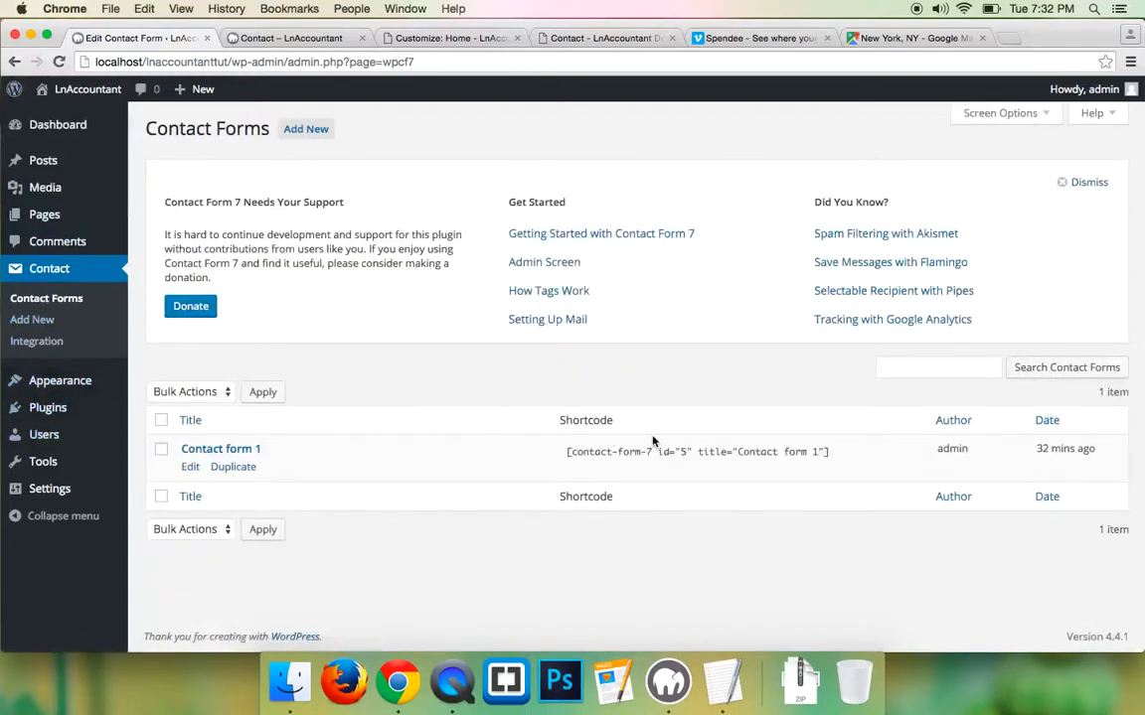
{"action": "left_click", "coordinate": [658, 455]}
{"action": "right_click", "coordinate": [658, 455]}
{"action": "left_click", "coordinate": [674, 481]}
- Paste the shortcode into the Customizer's Contact Page Contact Form 7 Shortcode field and publish
{"action": "mouse_move", "coordinate": [59, 381]}
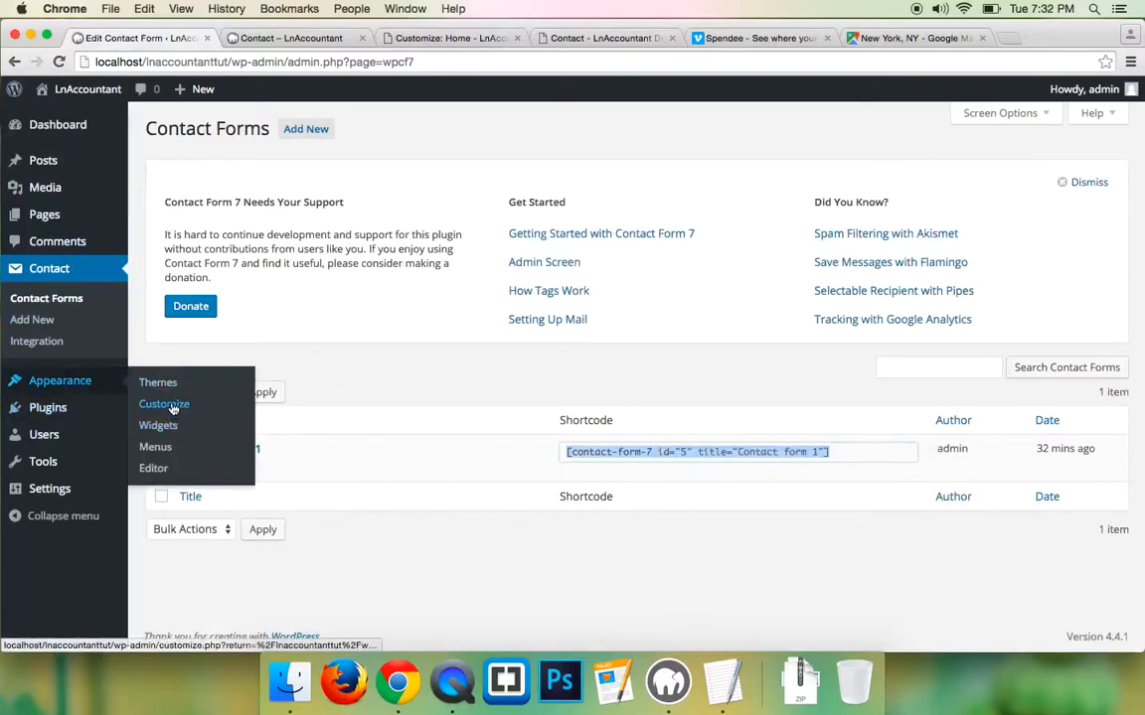
{"action": "left_click", "coordinate": [189, 405]}
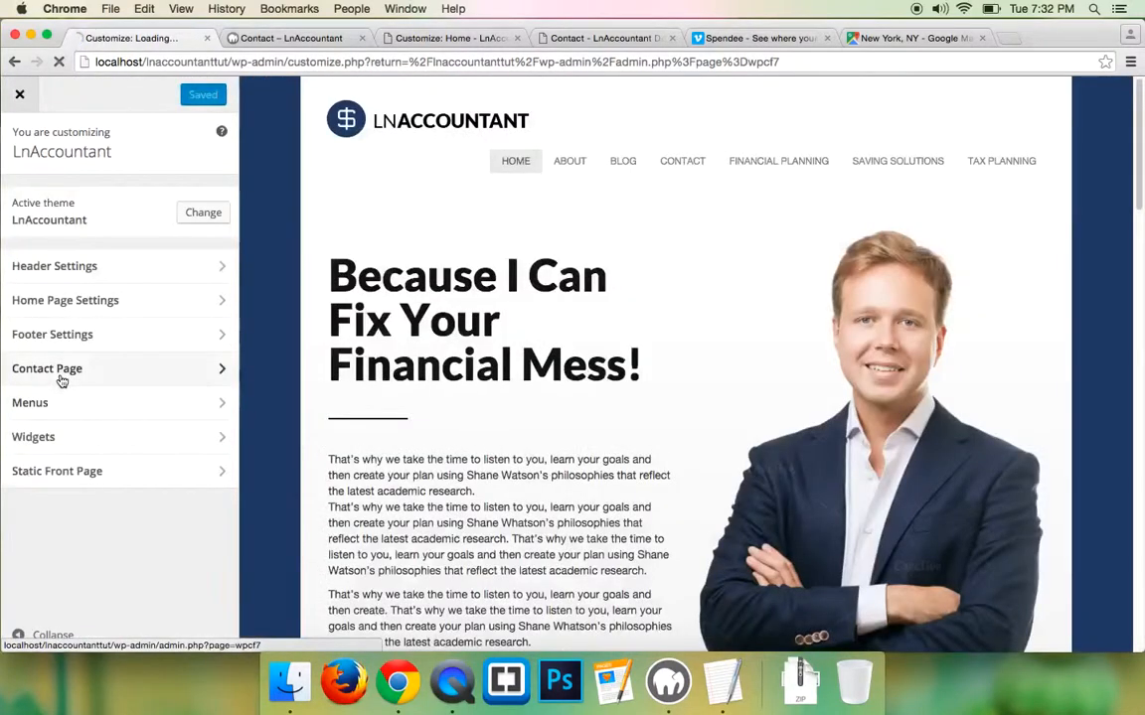
{"action": "left_click", "coordinate": [59, 374]}
{"action": "left_click", "coordinate": [63, 304]}
{"action": "key", "text": "super+v"}
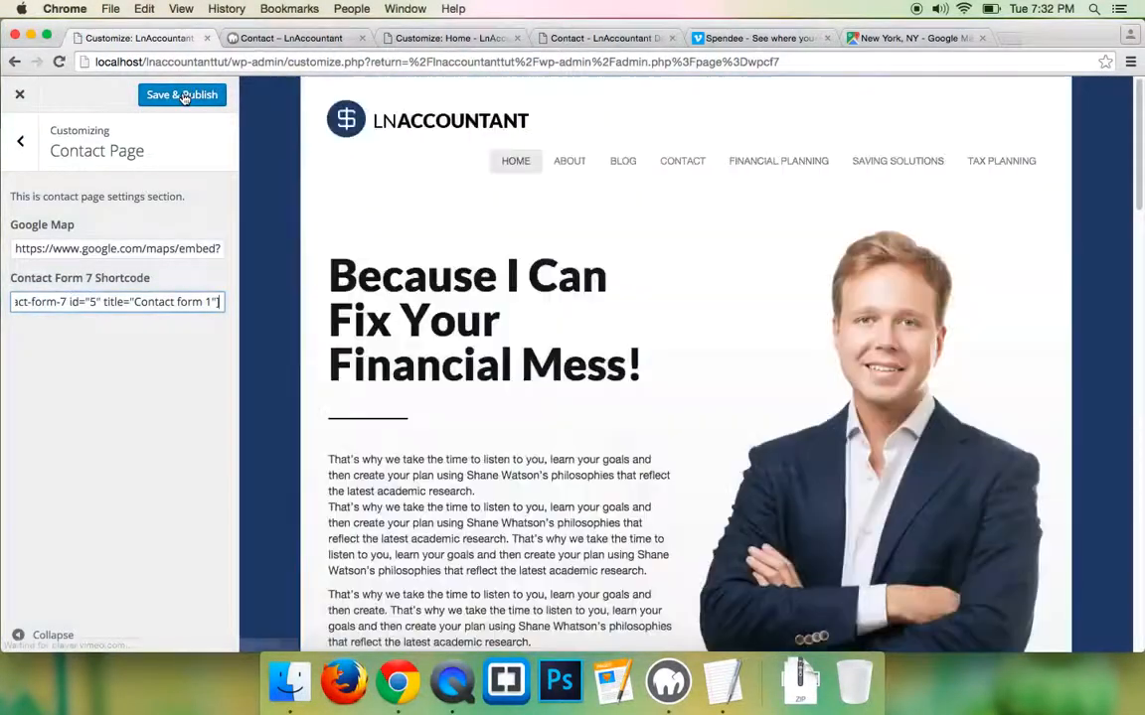
{"action": "left_click", "coordinate": [183, 96]}
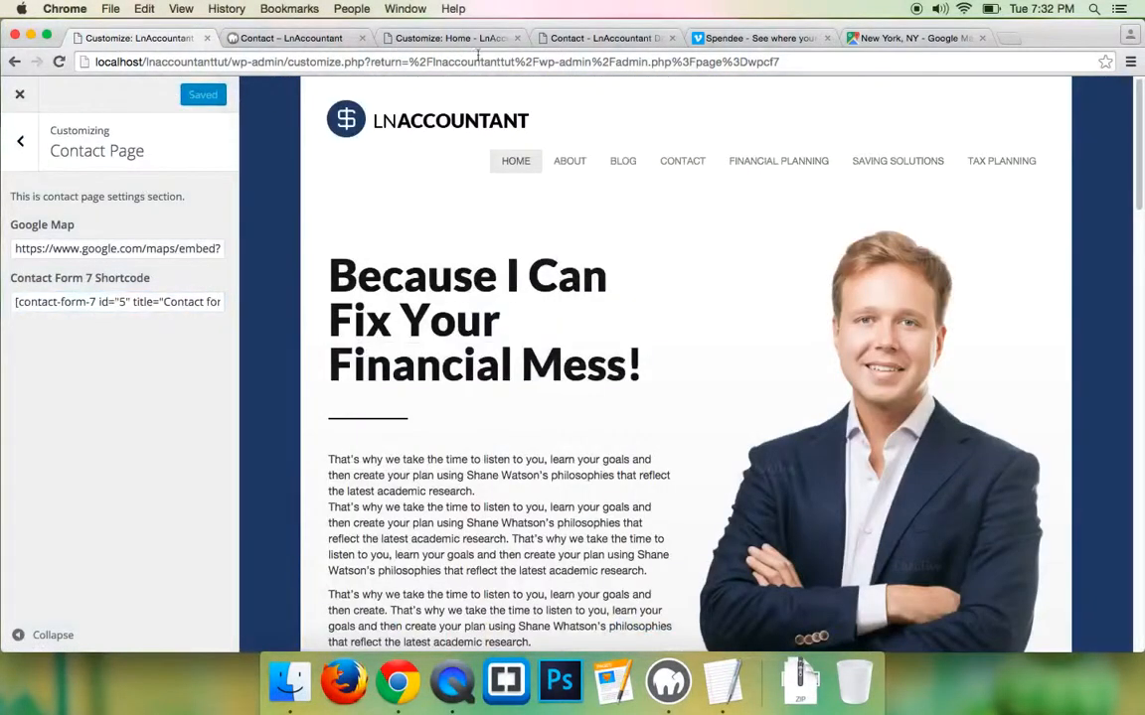
{"action": "left_click", "coordinate": [616, 44]}
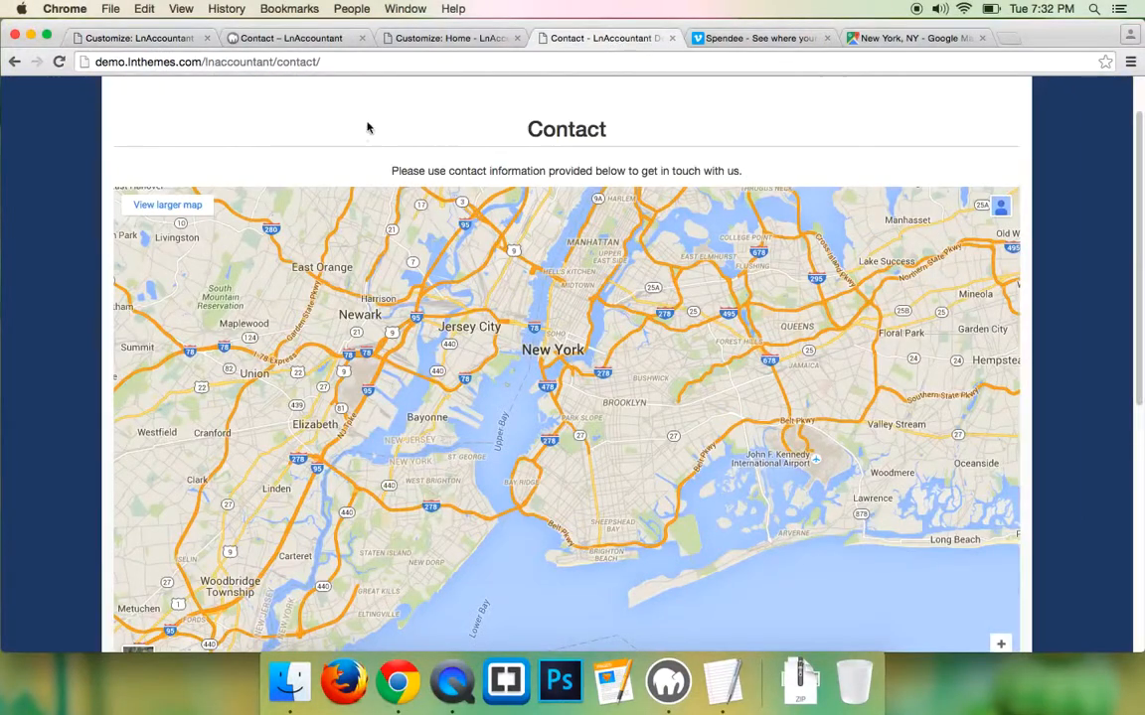
- Check the local Contact page's New York map and Send an email! form
{"action": "left_click", "coordinate": [288, 38]}
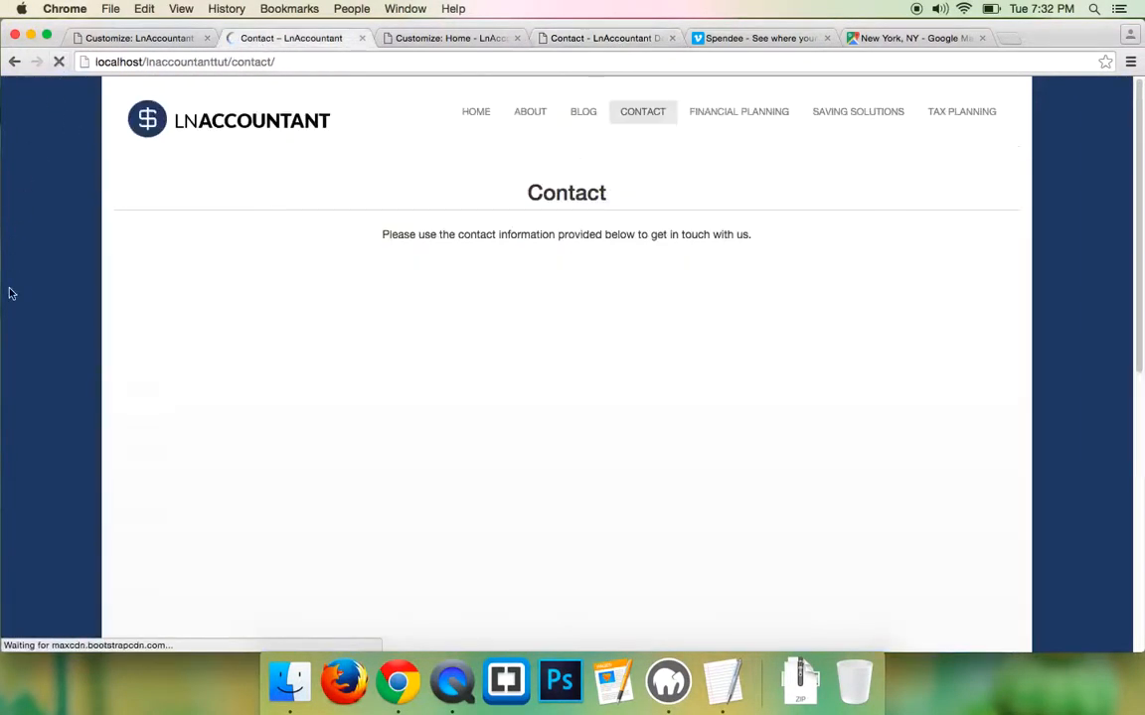
{"action": "scroll", "coordinate": [8, 288], "scroll_direction": "down", "scroll_amount": 2}
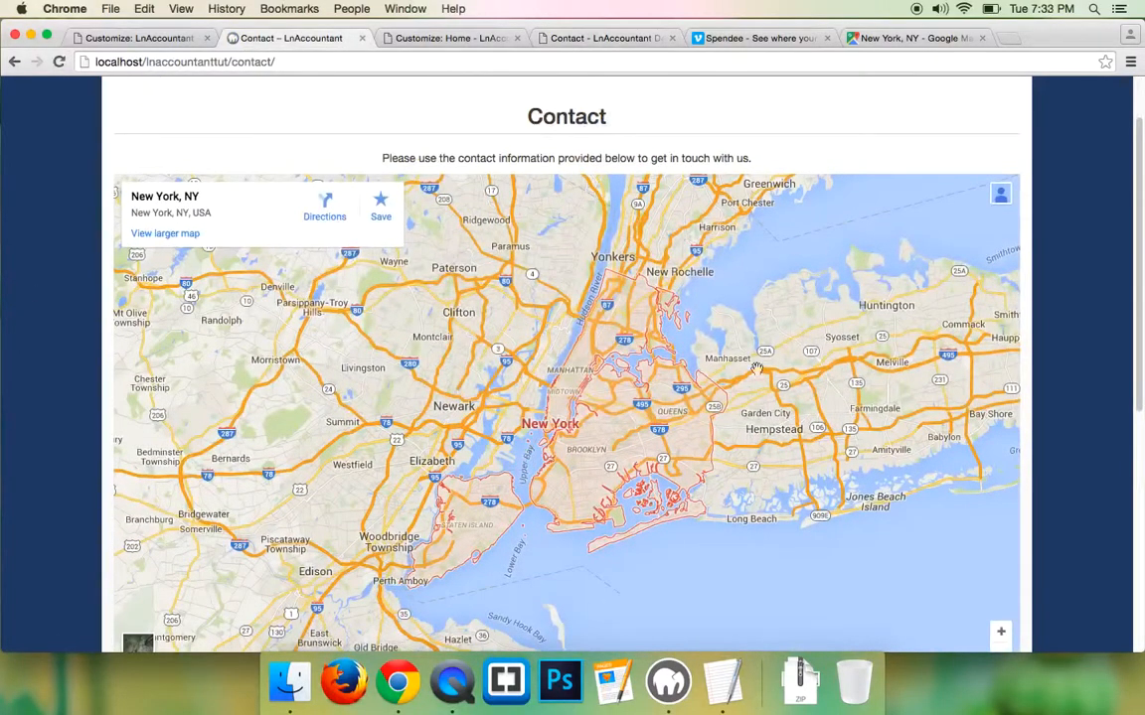
{"action": "scroll", "coordinate": [477, 358], "scroll_direction": "down", "scroll_amount": 2}
{"action": "scroll", "coordinate": [45, 273], "scroll_direction": "down", "scroll_amount": 5}
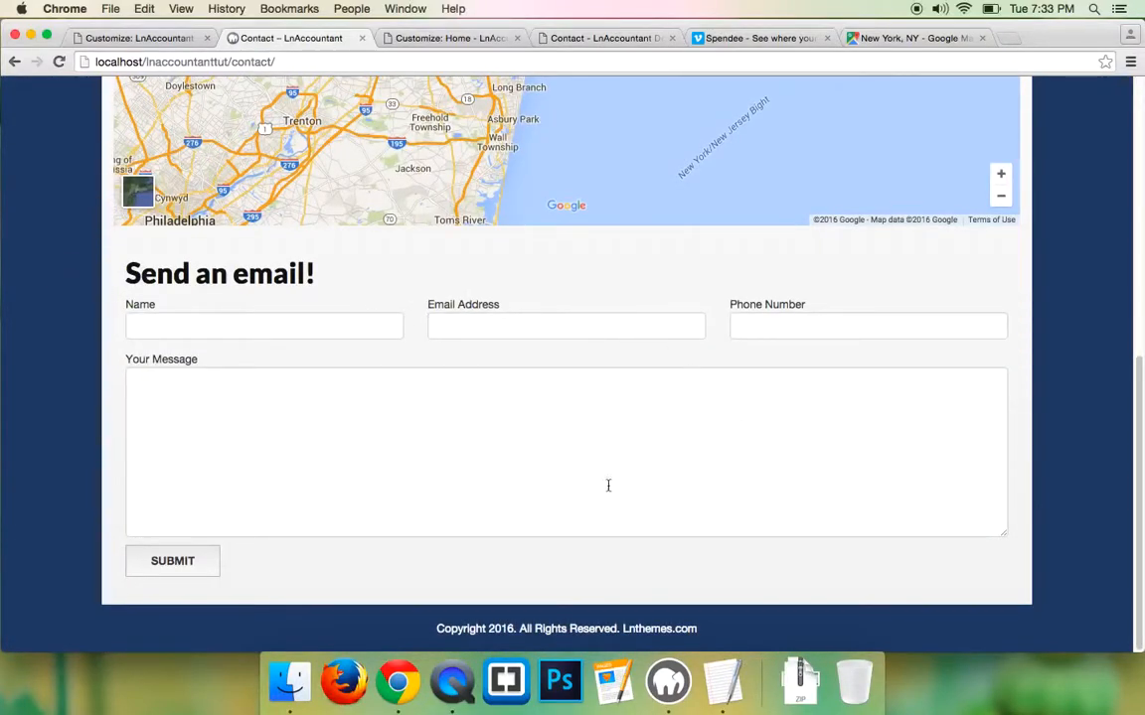
{"action": "scroll", "coordinate": [16, 347], "scroll_direction": "up", "scroll_amount": 6}
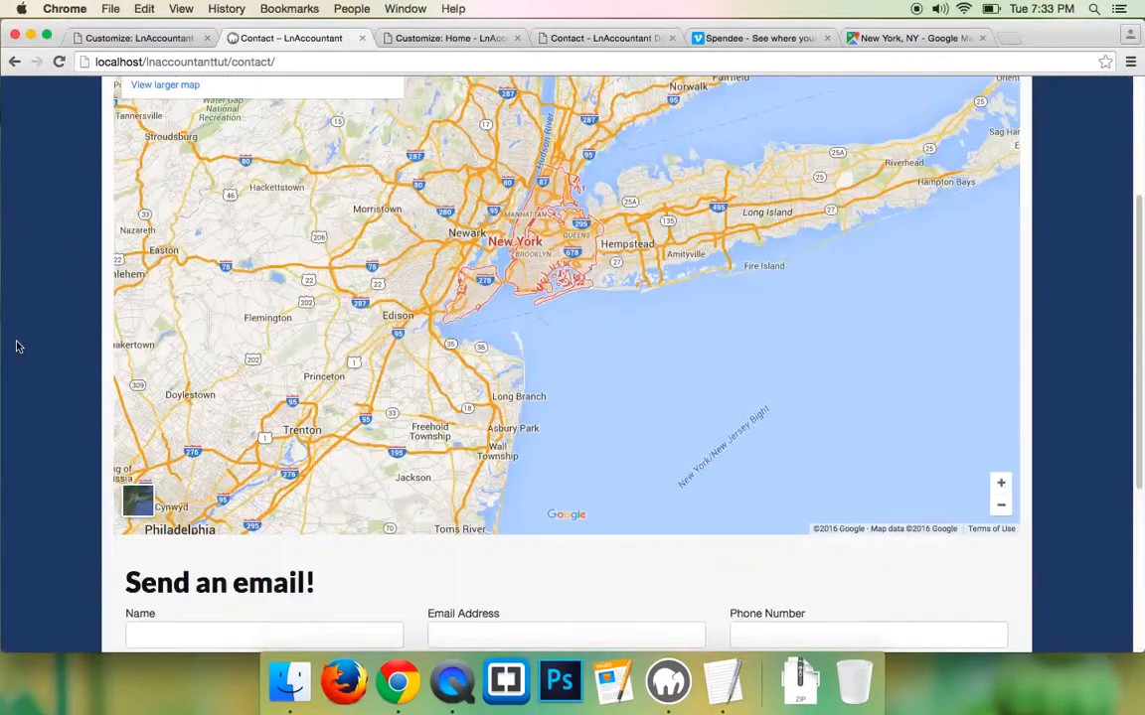
{"action": "scroll", "coordinate": [15, 343], "scroll_direction": "down", "scroll_amount": 5}
{"action": "scroll", "coordinate": [14, 342], "scroll_direction": "up", "scroll_amount": 5}
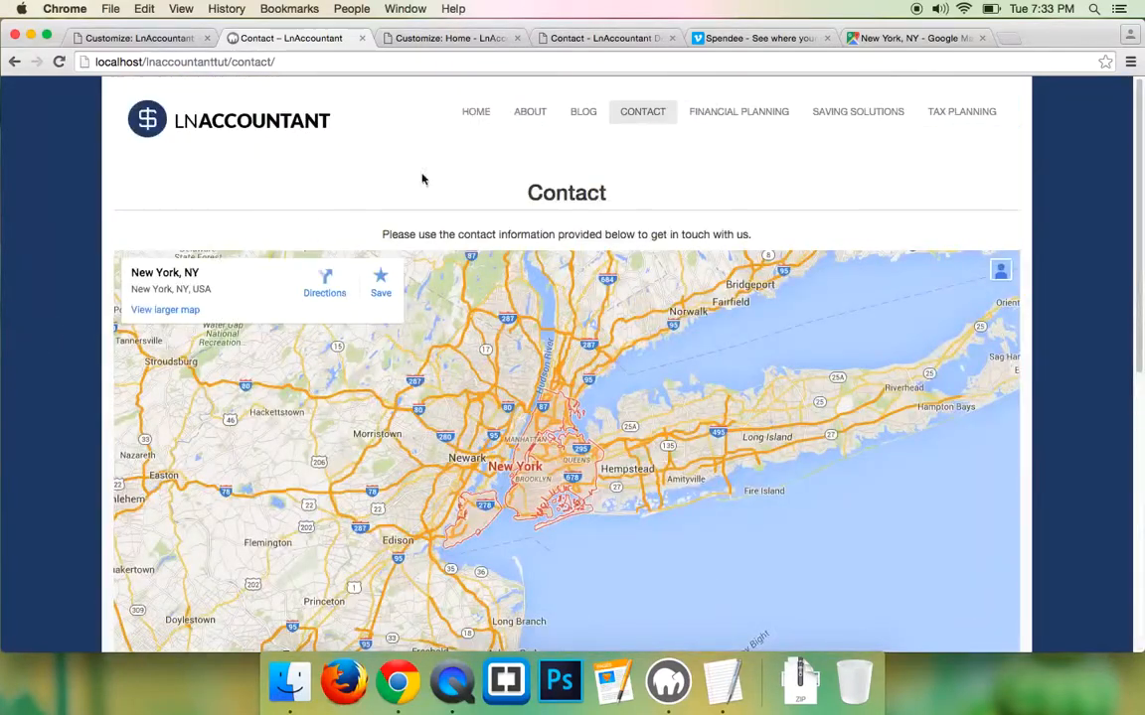
- Go to the site's HOME page and scroll through it
{"action": "left_click", "coordinate": [484, 114]}
{"action": "scroll", "coordinate": [30, 299], "scroll_direction": "down", "scroll_amount": 12}
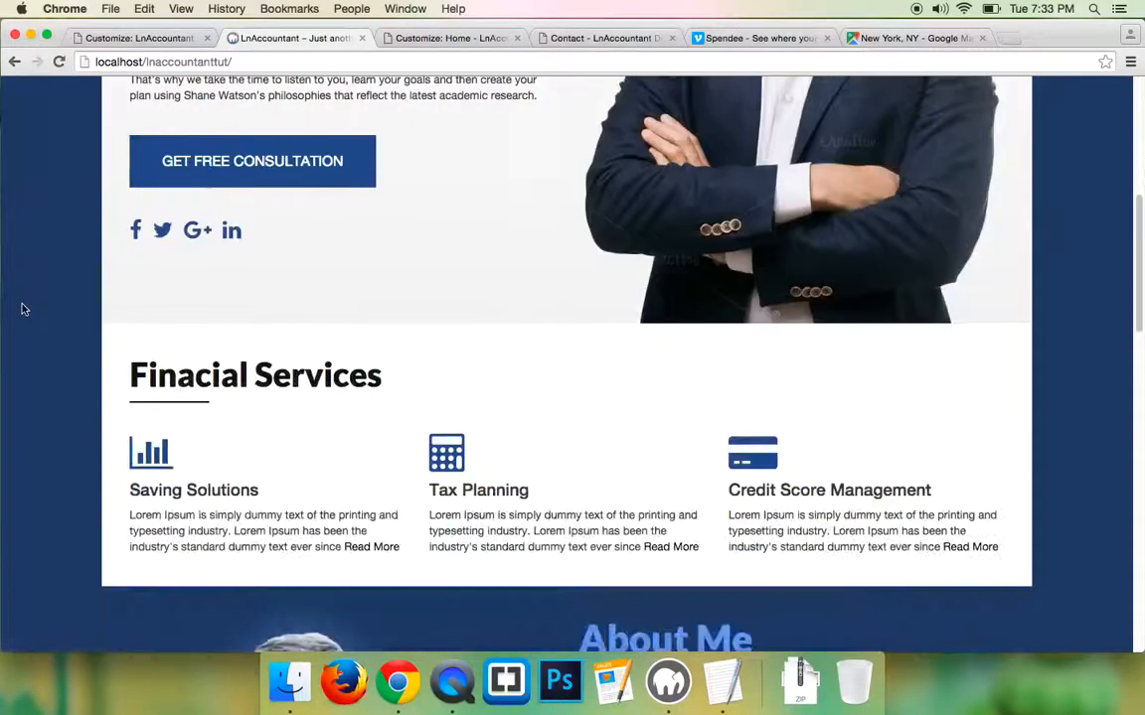
{"action": "scroll", "coordinate": [22, 309], "scroll_direction": "up", "scroll_amount": 10}
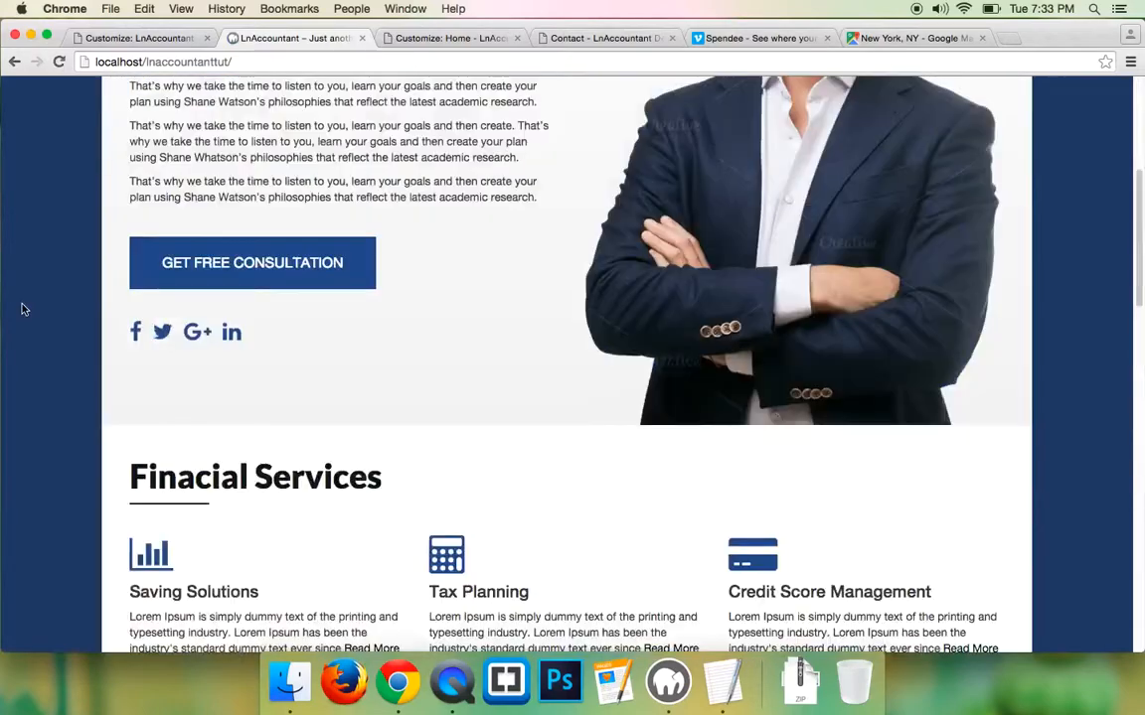